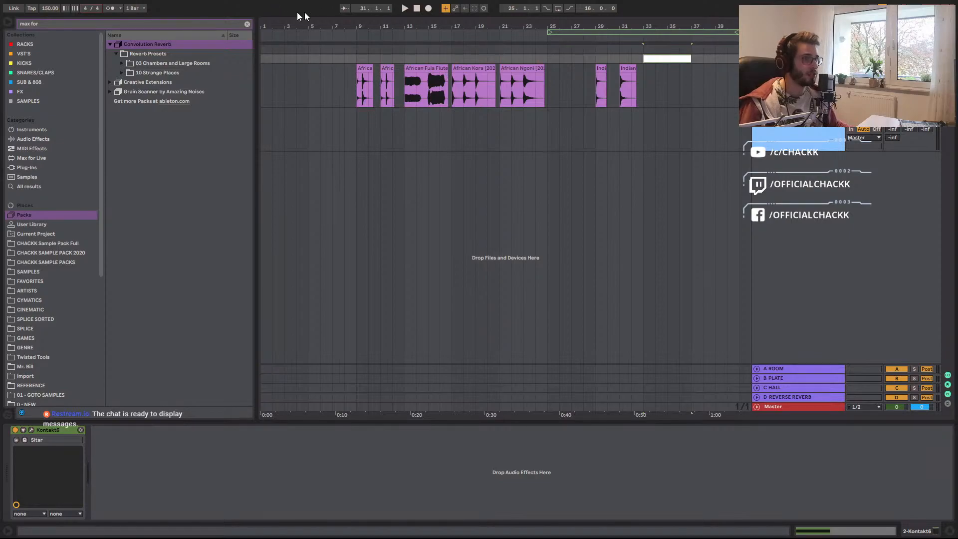
Save the Live Set as "Organic Sound Design Stream" in the 5 - SOUND DESIGN projects folder.
key("ctrl+s")
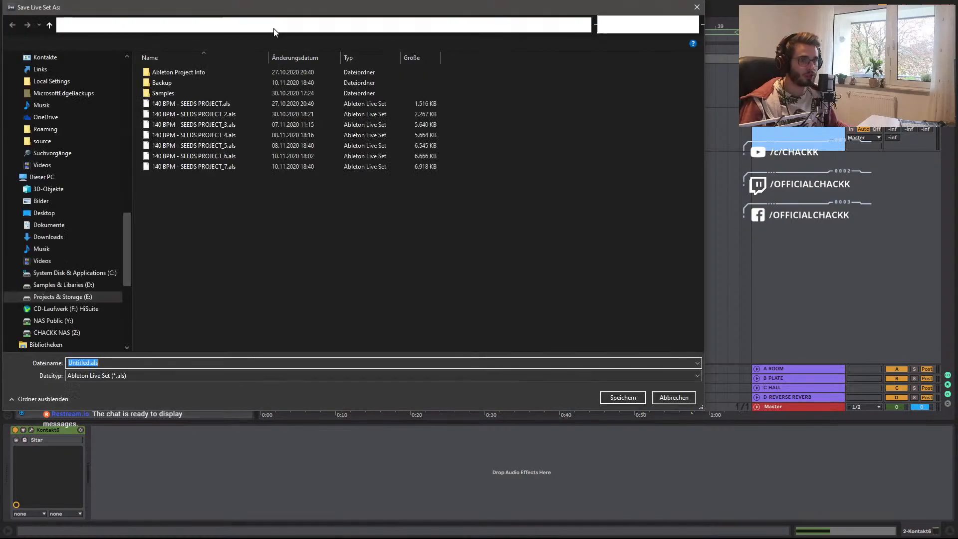
double_click(174, 123)
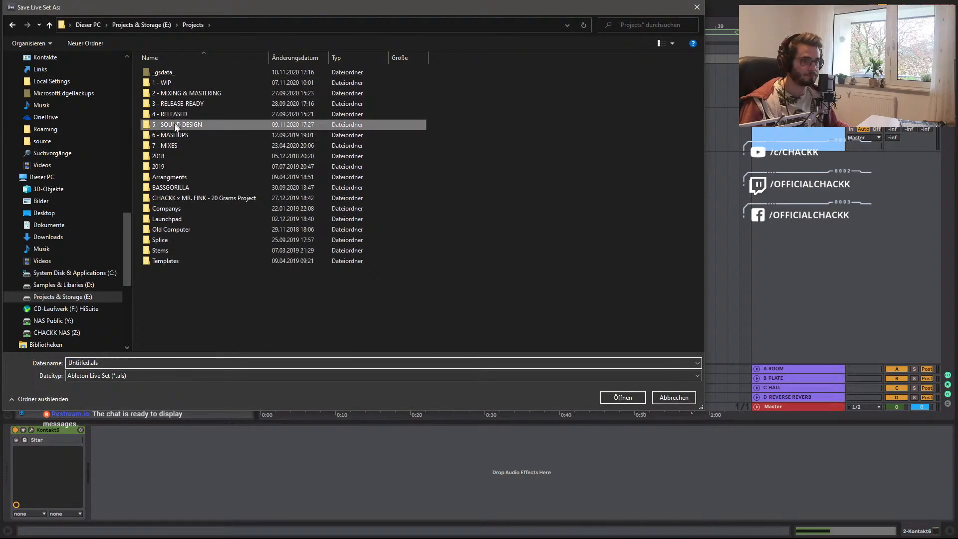
double_click(84, 362)
type("Organic So")
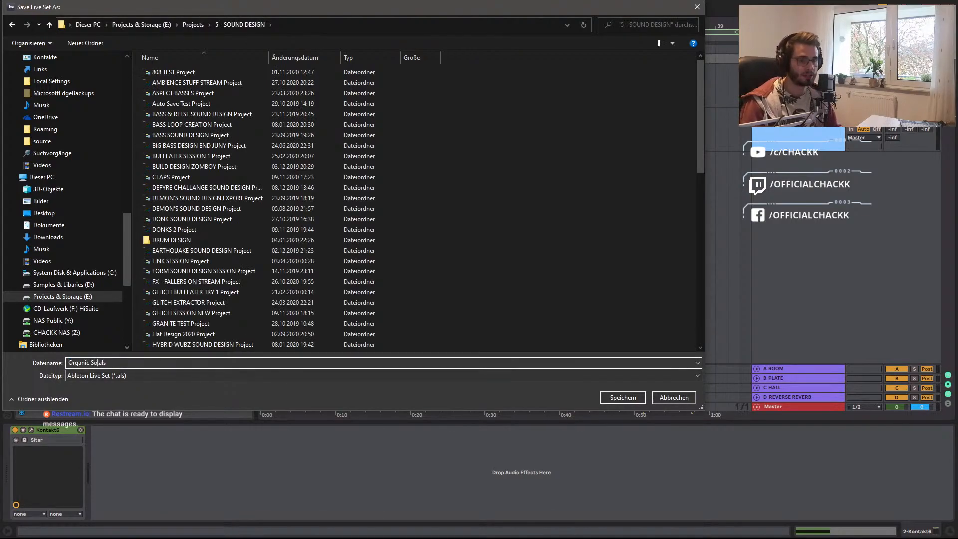
type("udn")
key("BackSpace")
key("BackSpace")
type("nd Design Stre")
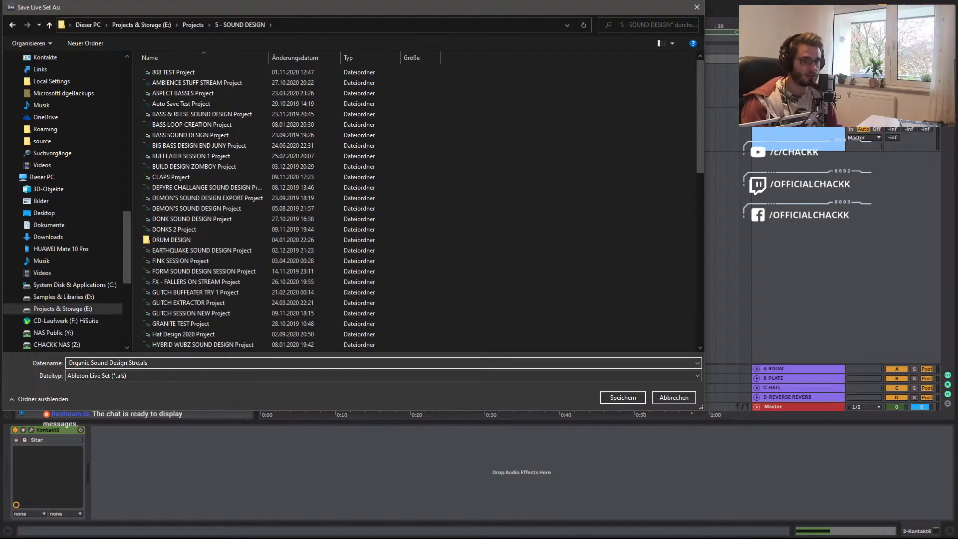
key("Return")
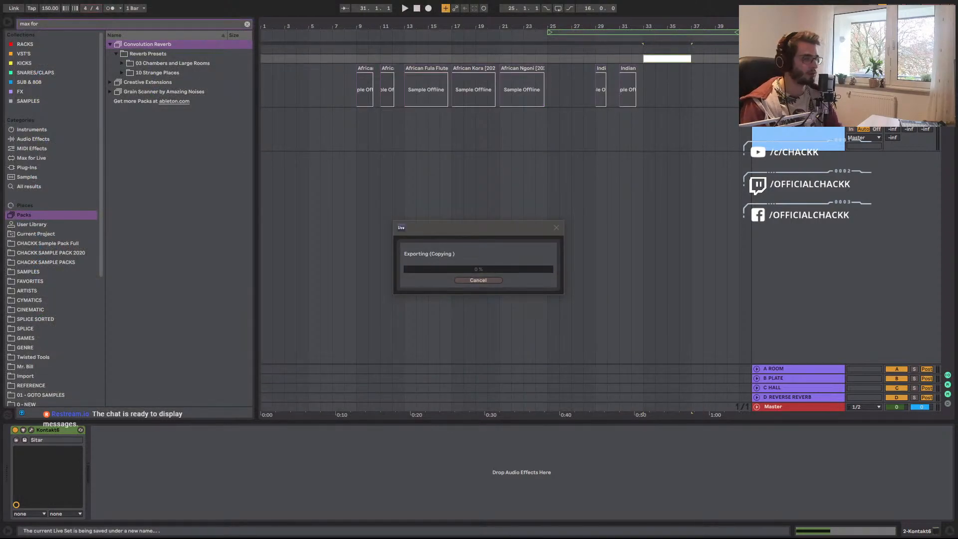
left_click(421, 281)
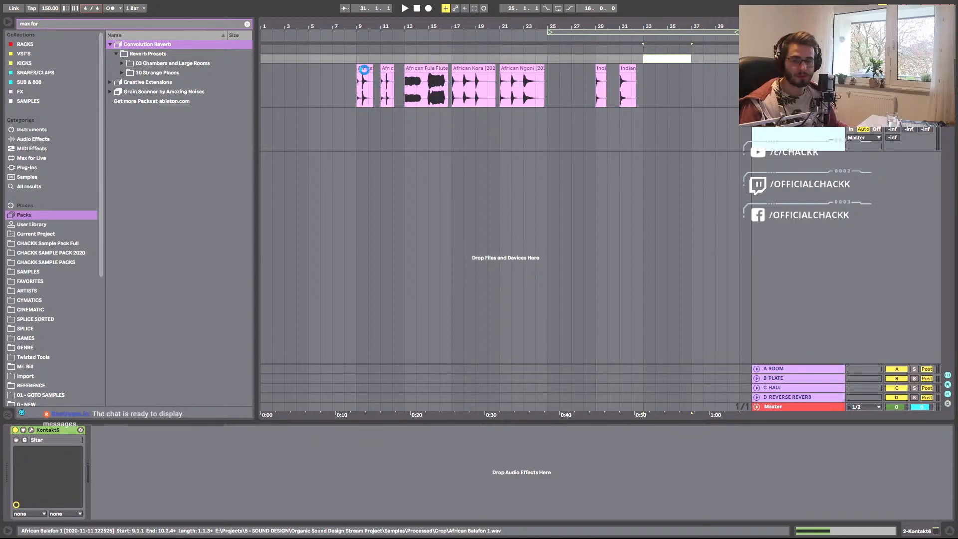
Play back the two African Balafon clips at bars 9 and 11 of the recorded audio track.
left_click(363, 69)
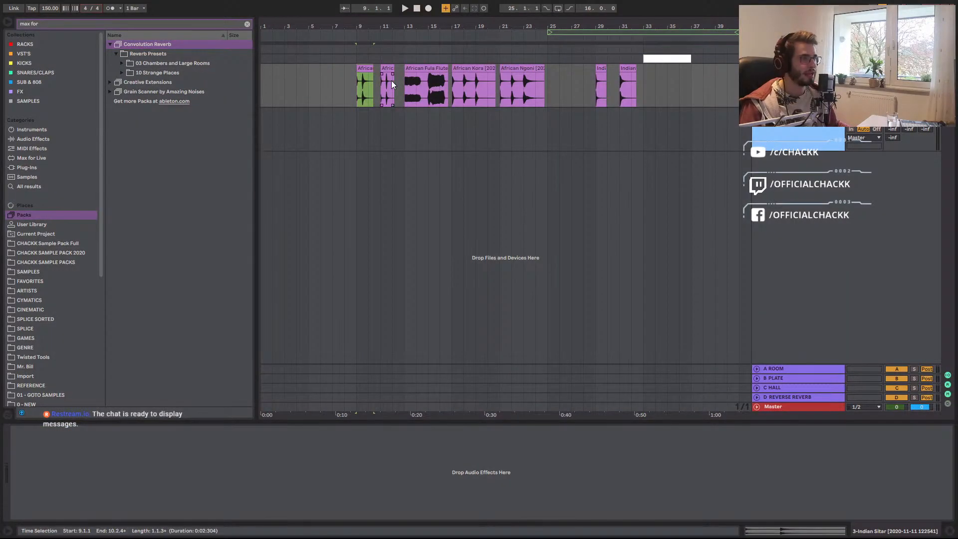
key("space")
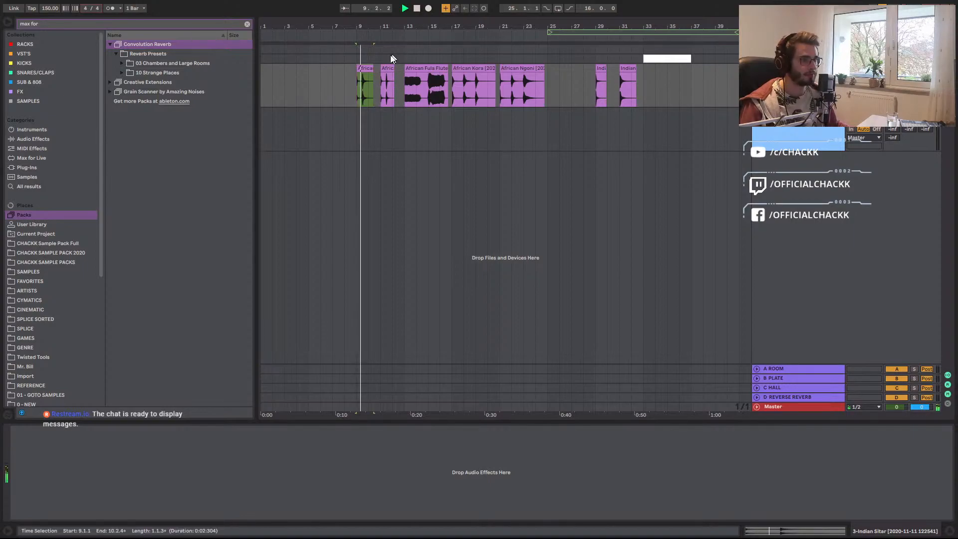
scroll(370, 86, "up", 2)
left_click(408, 68)
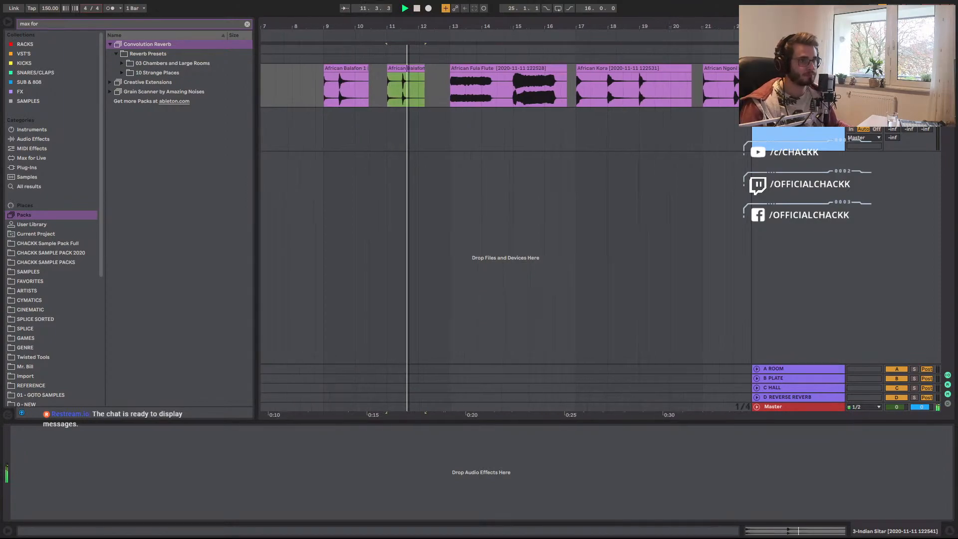
scroll(363, 76, "up", 1)
left_click(357, 104)
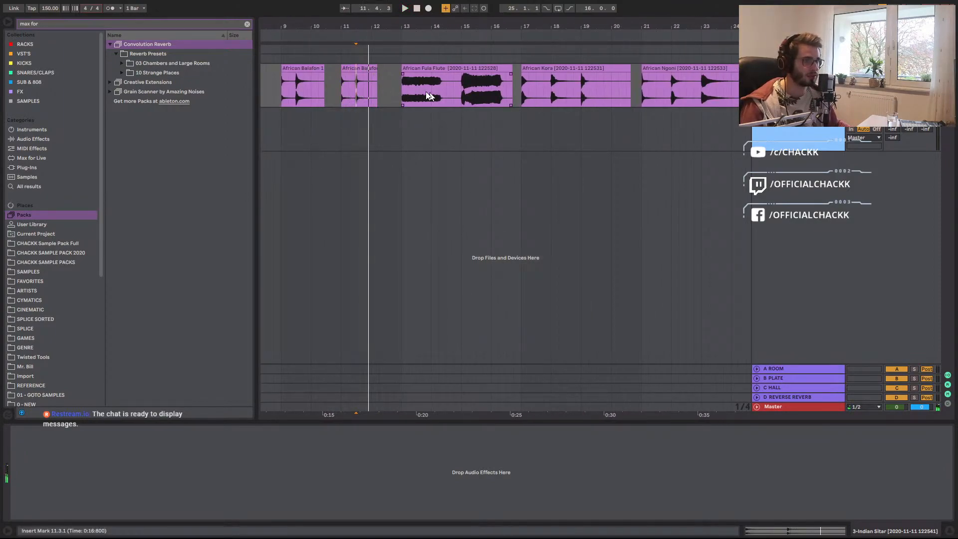
Play back the African Fula Flute and African Kora clips on the recorded audio track.
left_click(454, 69)
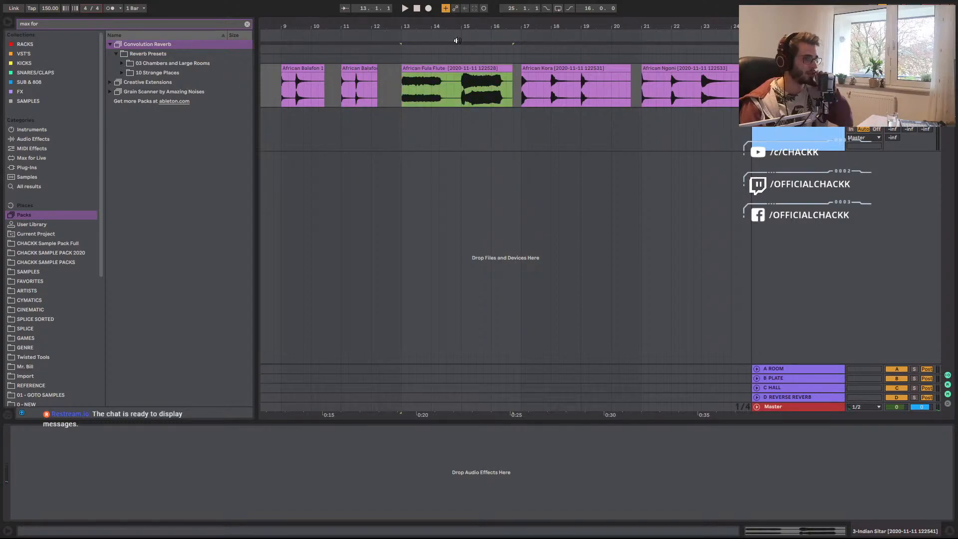
key("space")
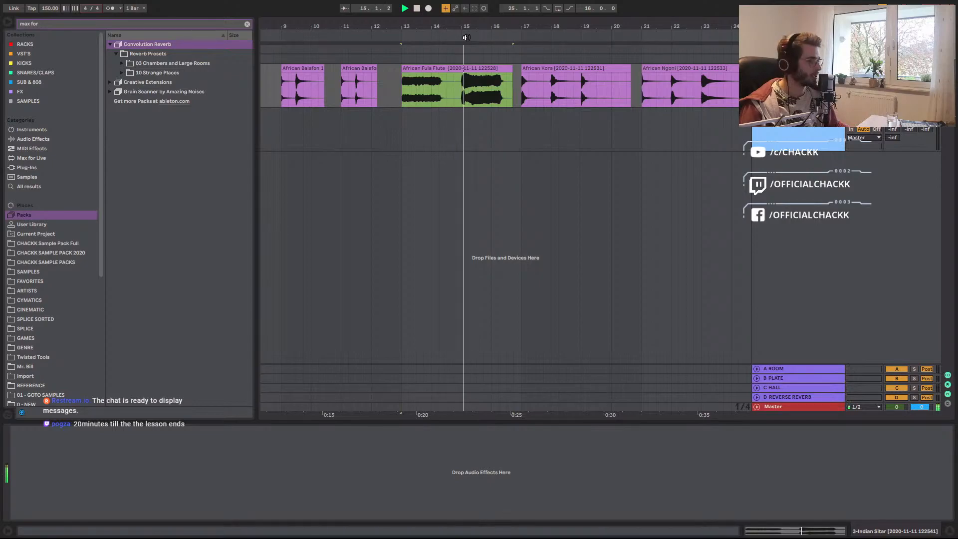
key("space")
left_click(522, 99)
key("space")
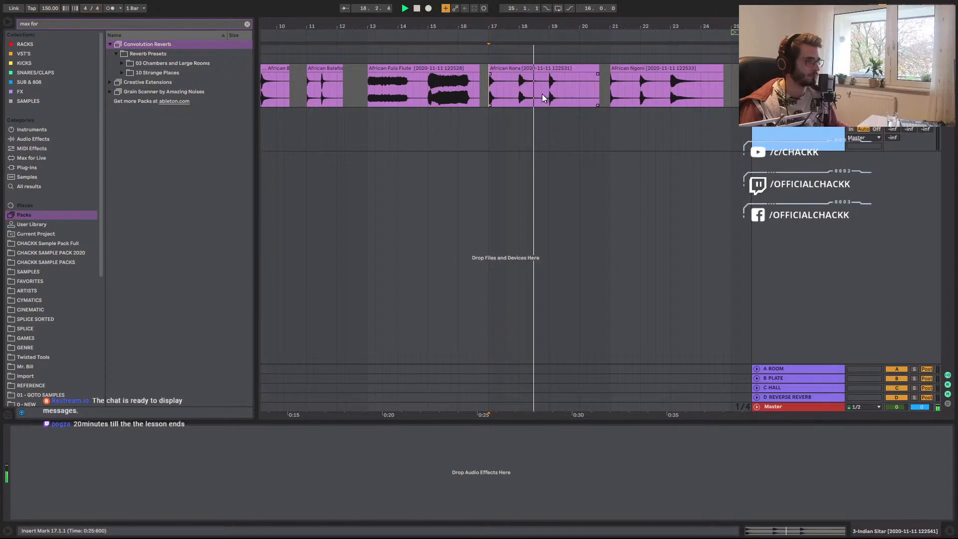
key("space")
Play back the African Ngoni clip and the Indian clips at bars 29 and 31.
left_click(612, 101)
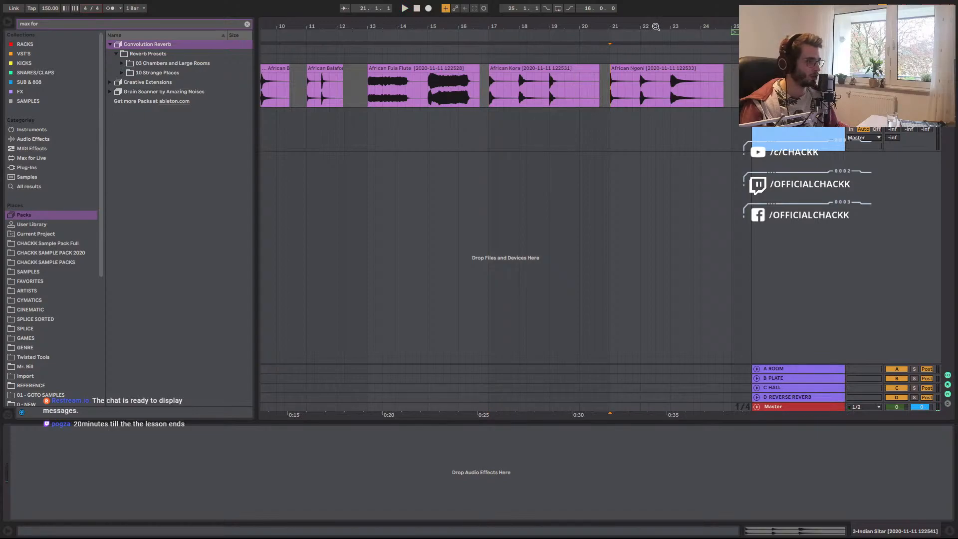
left_click_drag(656, 27, 408, 30)
key("space")
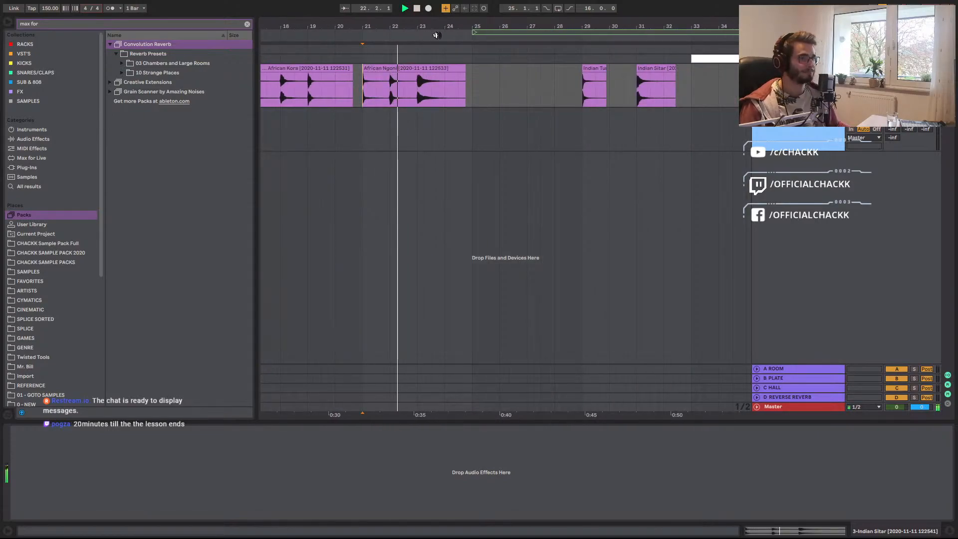
left_click(582, 101)
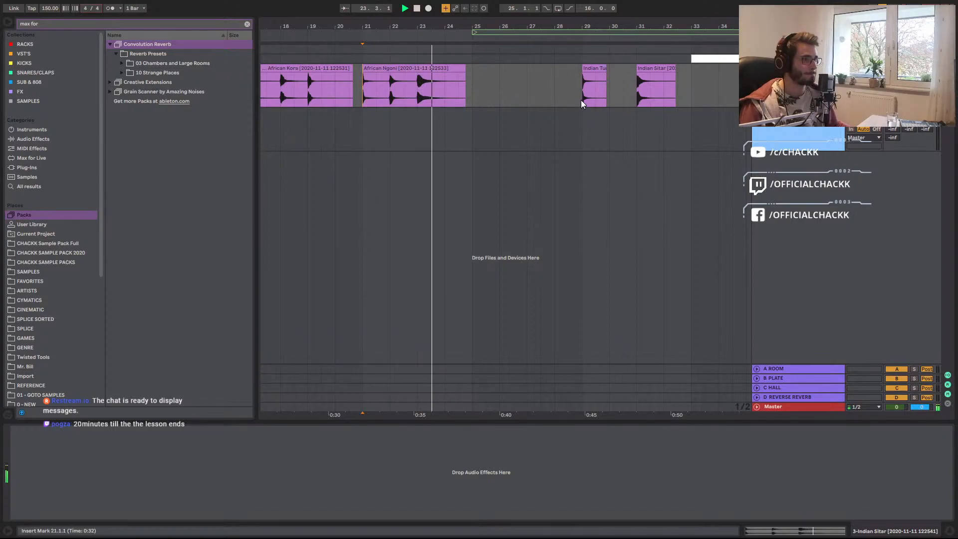
left_click_drag(603, 20, 526, 28)
key("space")
left_click(590, 69)
key("space")
key("space")
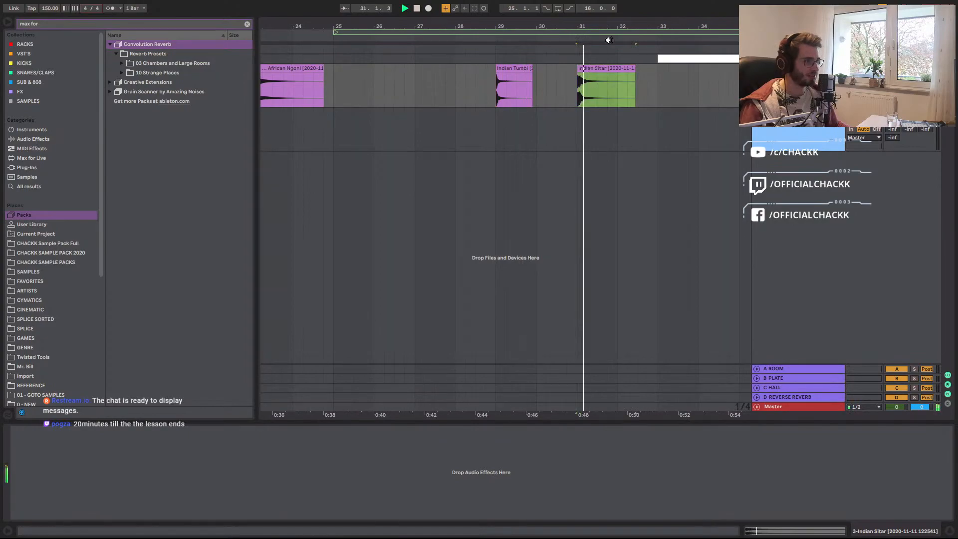
left_click_drag(608, 31, 578, 29)
key("space")
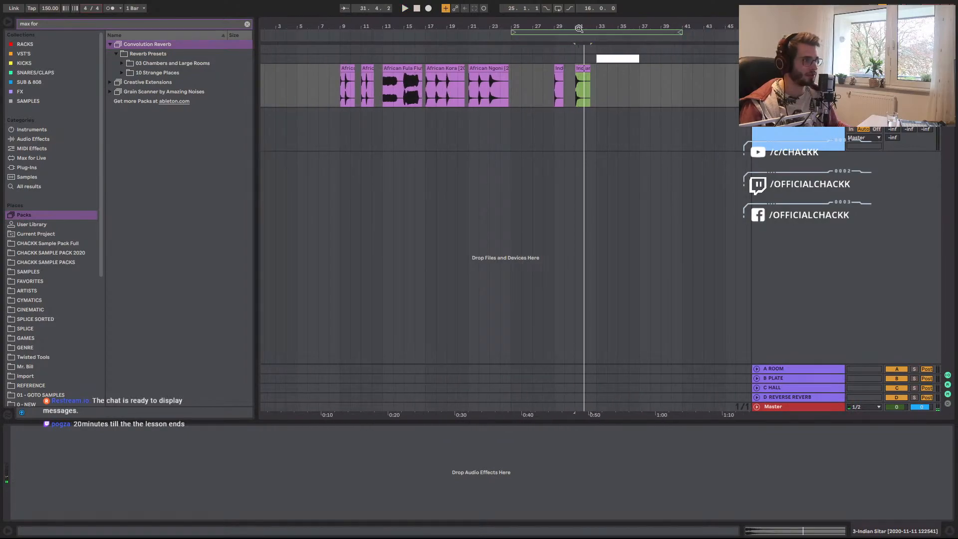
Check the Serum synth, clear the browser search and look through the sample folders, ending with CHACKK Sample Pack Full.
left_click(801, 137)
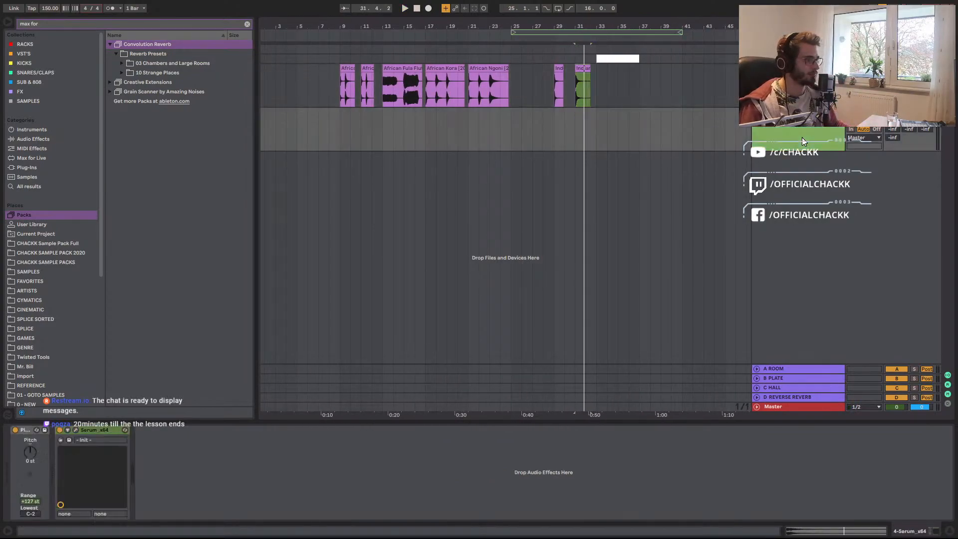
left_click(76, 430)
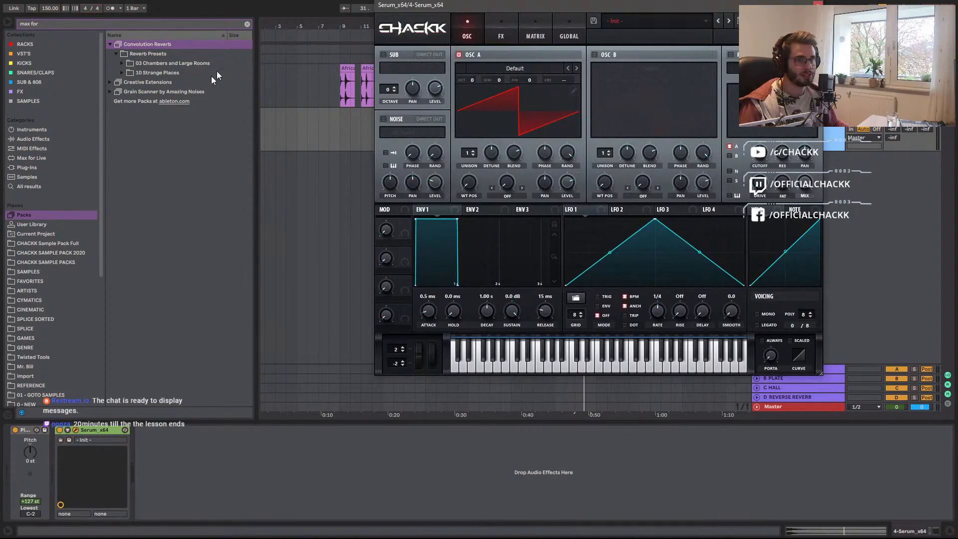
left_click(246, 24)
left_click(38, 243)
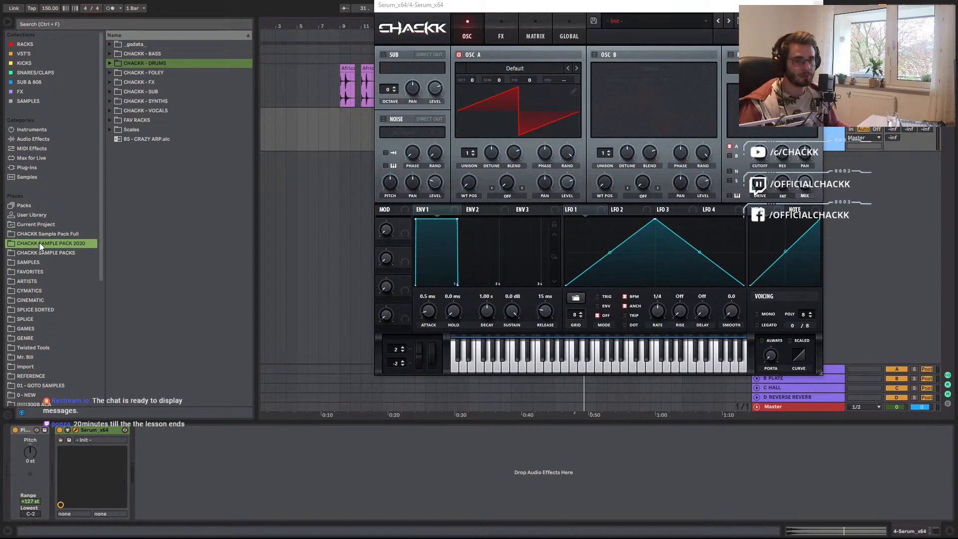
left_click(45, 225)
left_click(41, 252)
left_click(52, 244)
left_click(55, 233)
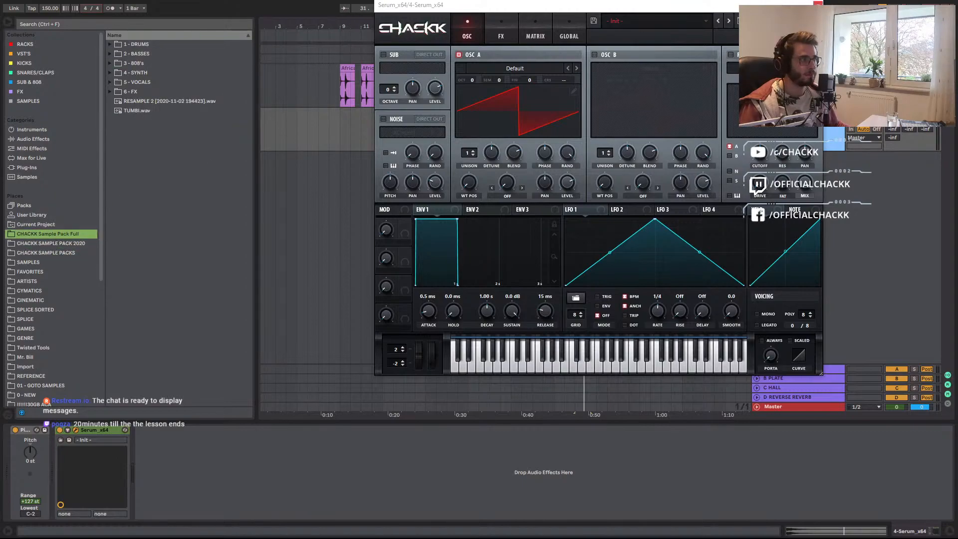
left_click(813, 4)
Delete the Indian Tumbi clip at bar 29 from the audio track.
left_click_drag(559, 22, 511, 25)
left_click(508, 68)
key("Delete")
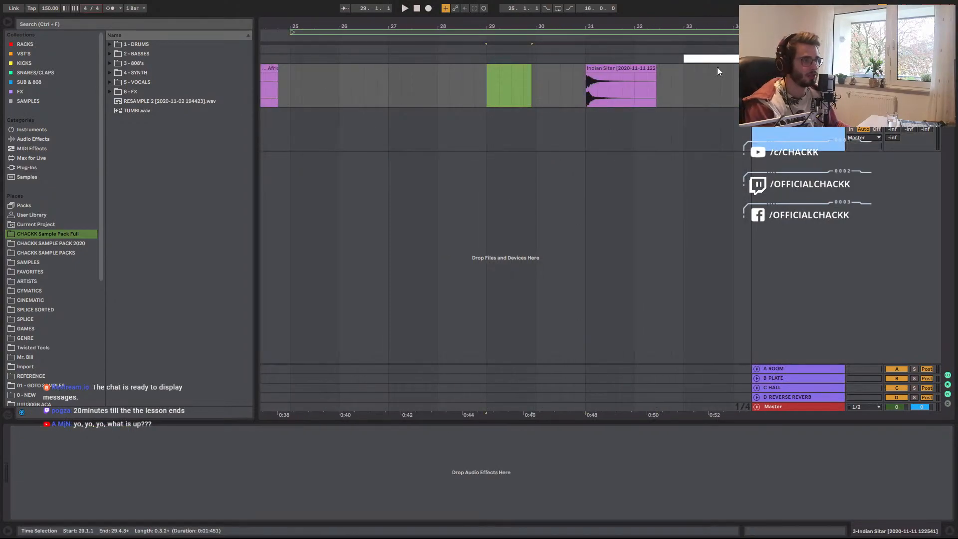
Replace the Sitar in Kontakt with the Bansuri instrument from the India library and close the plug-in window.
left_click(705, 58)
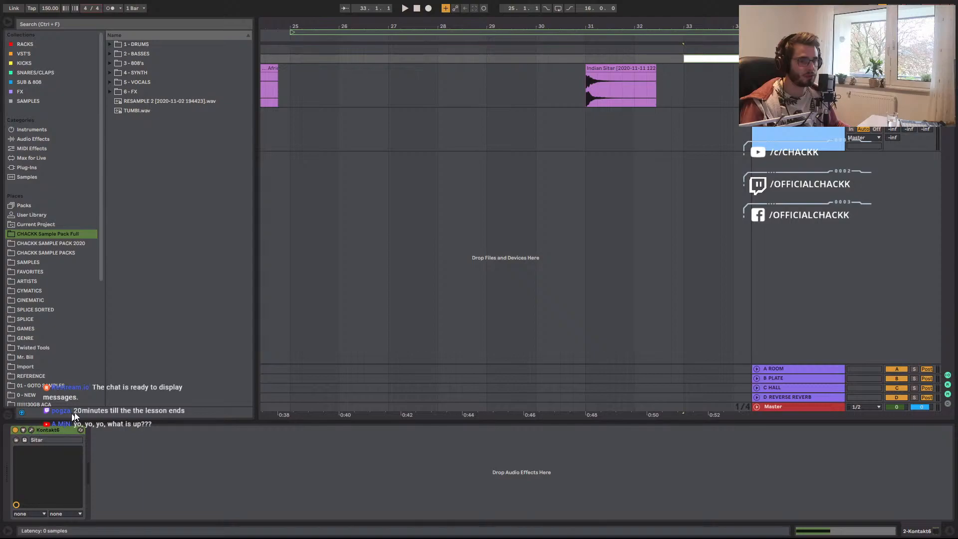
left_click(31, 430)
scroll(530, 229, "down", 1)
scroll(530, 230, "down", 1)
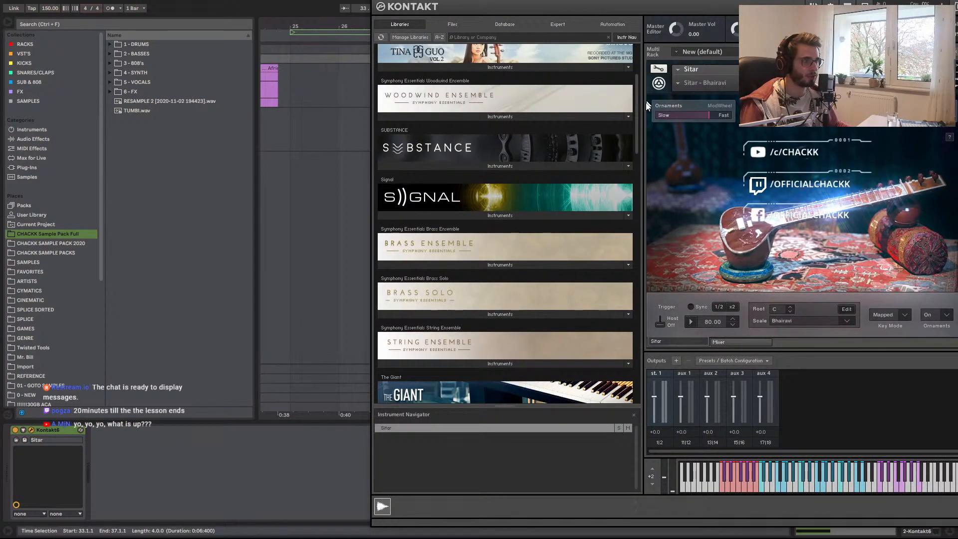
left_click_drag(636, 118, 656, 433)
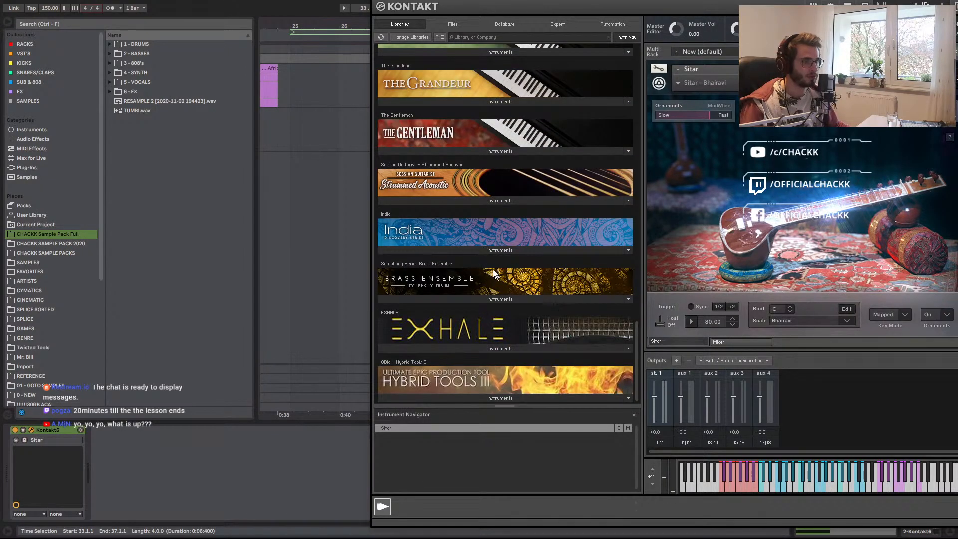
left_click(472, 250)
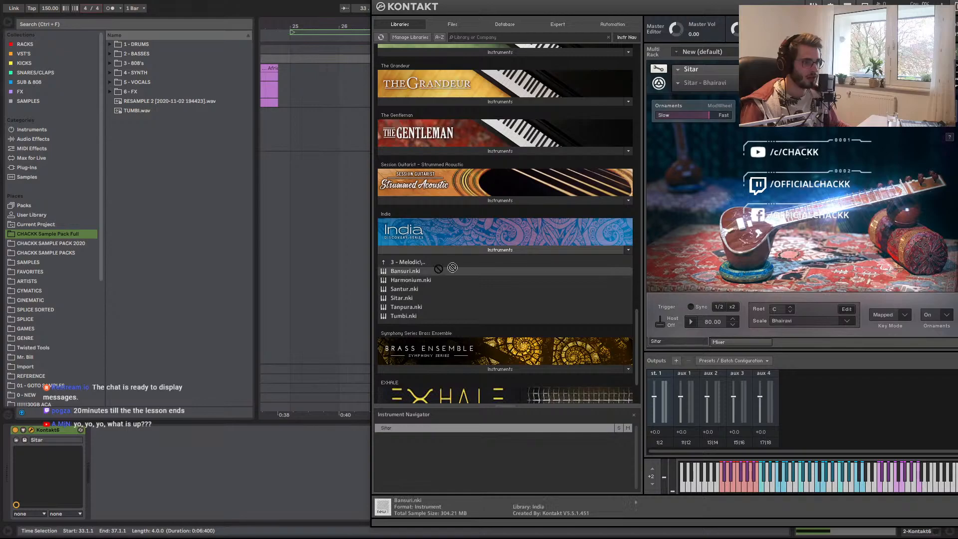
left_click_drag(805, 237, 803, 231)
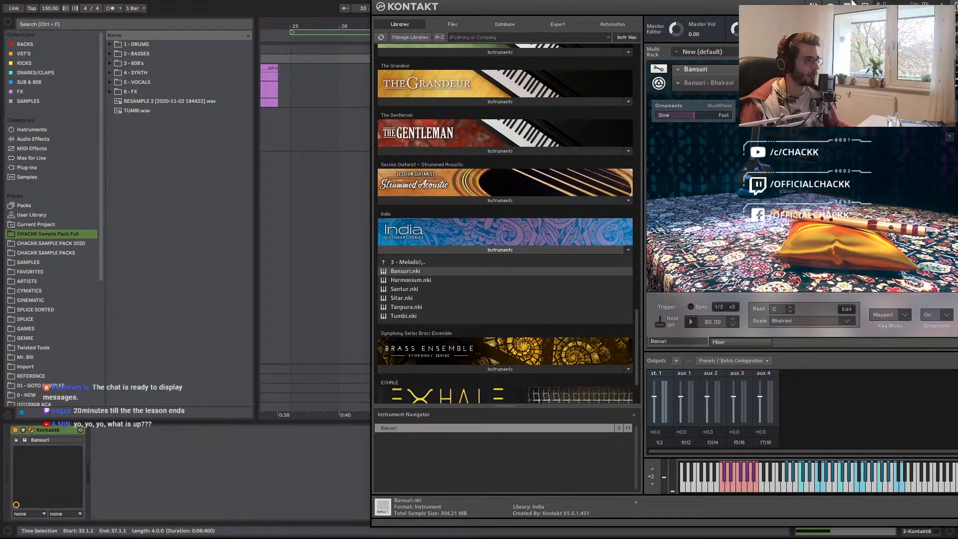
left_click_drag(853, 1, 500, 27)
left_click(769, 2)
Unfold the Kontakt track and open the notes of its MIDI clip at bar 33 for editing.
left_click(757, 59)
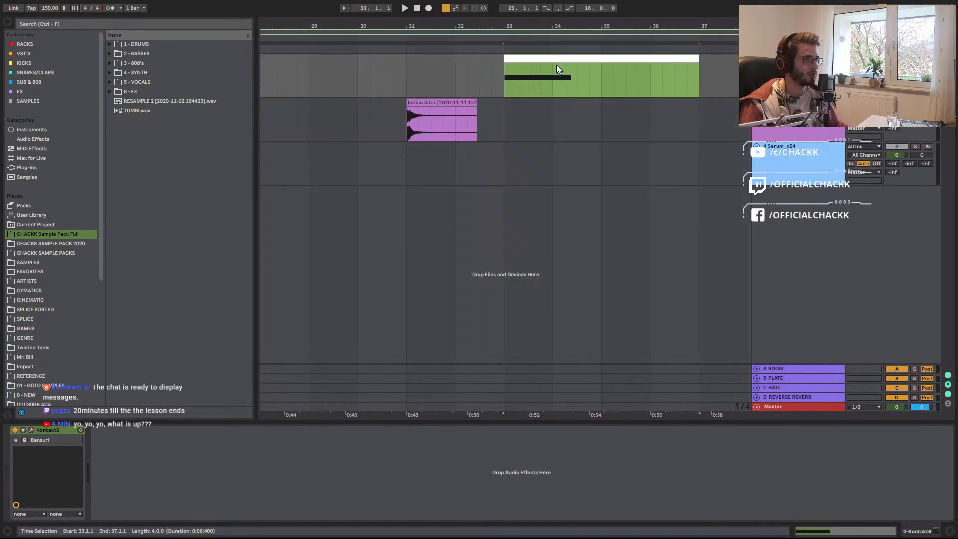
double_click(550, 58)
left_click(413, 480)
scroll(491, 446, "down", 2)
left_click(328, 413)
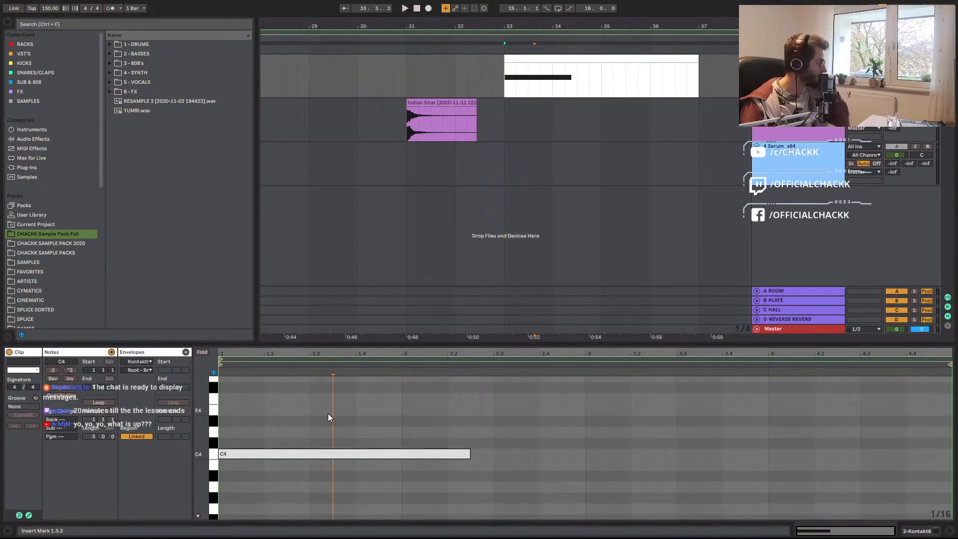
Audition the clip's C4 bansuri note and record it onto the Indian Sitar audio track from bar 33.
key("space")
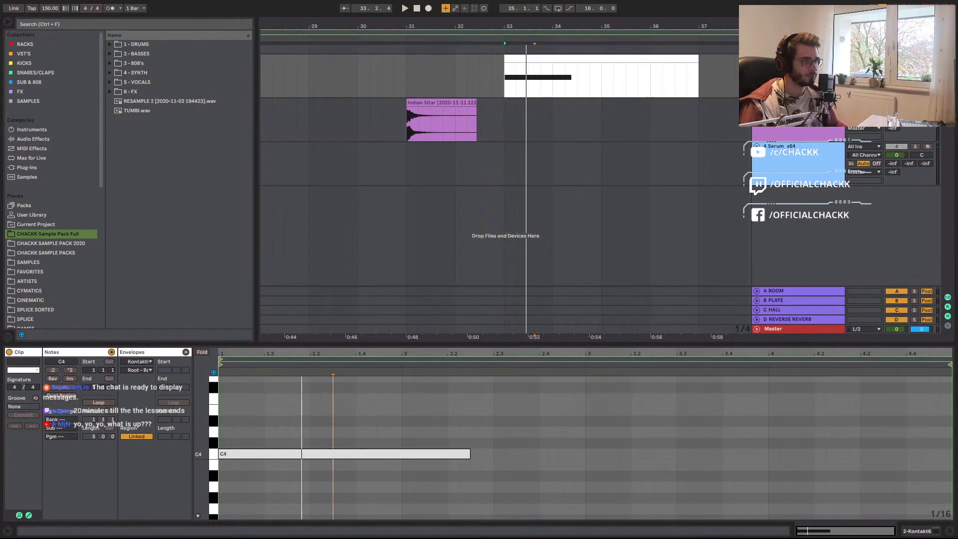
key("space")
key("space")
key("space")
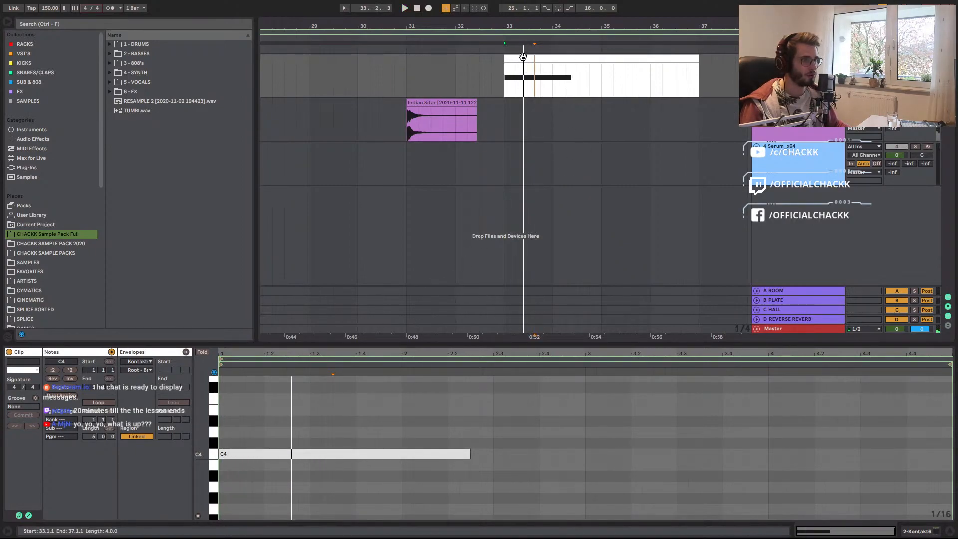
key("F9")
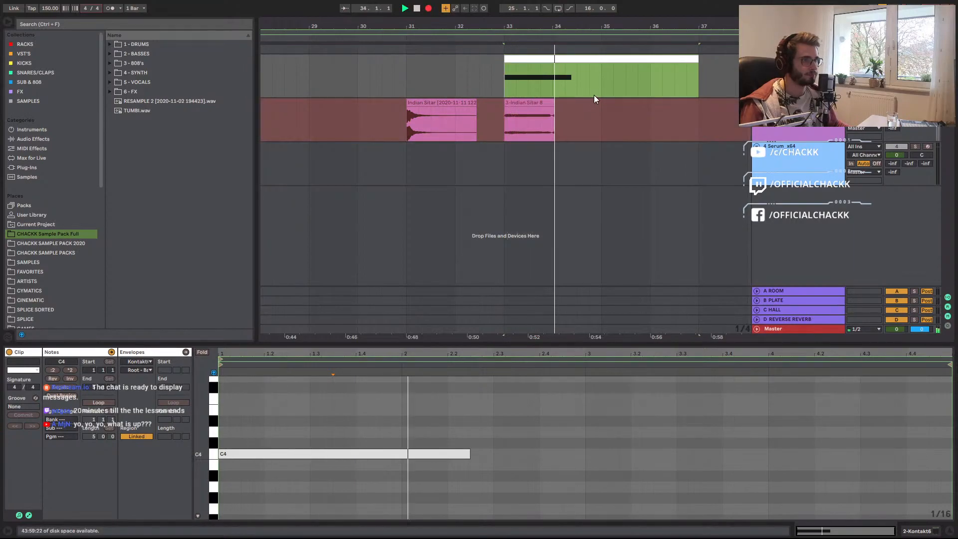
key("space")
Move the MIDI clip to bar 36 and transpose its note down one octave to C3.
left_click_drag(543, 59, 690, 59)
left_click(327, 454)
key("shift+Down")
Record the C3 bansuri note onto the Indian Sitar audio track from bar 36.
key("F9")
mouse_move(680, 26)
left_mouse_down()
mouse_move(637, 15)
mouse_move(642, 8)
left_mouse_up()
key("space")
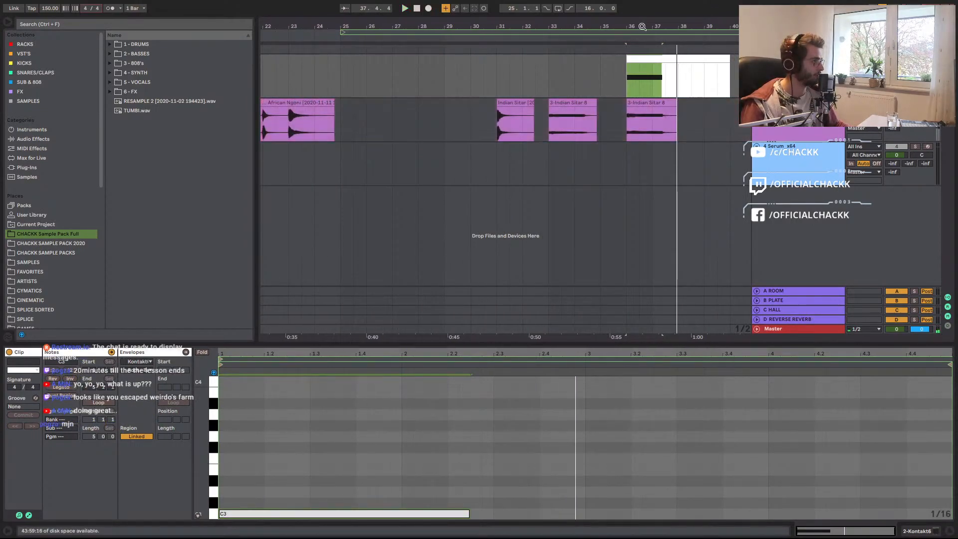
left_click(640, 76)
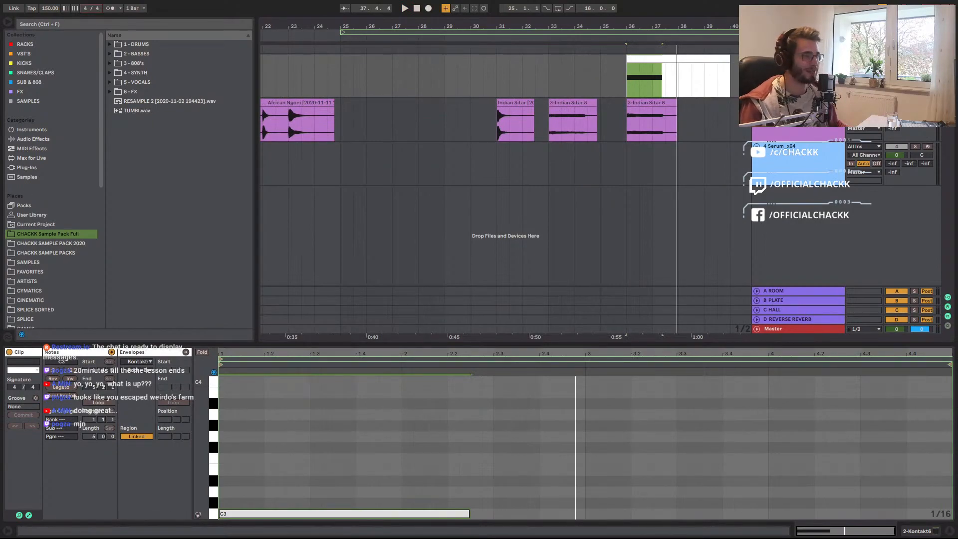
Consolidate each of the two bansuri recordings at bars 33 and 36 into its own audio clip.
left_click(573, 112)
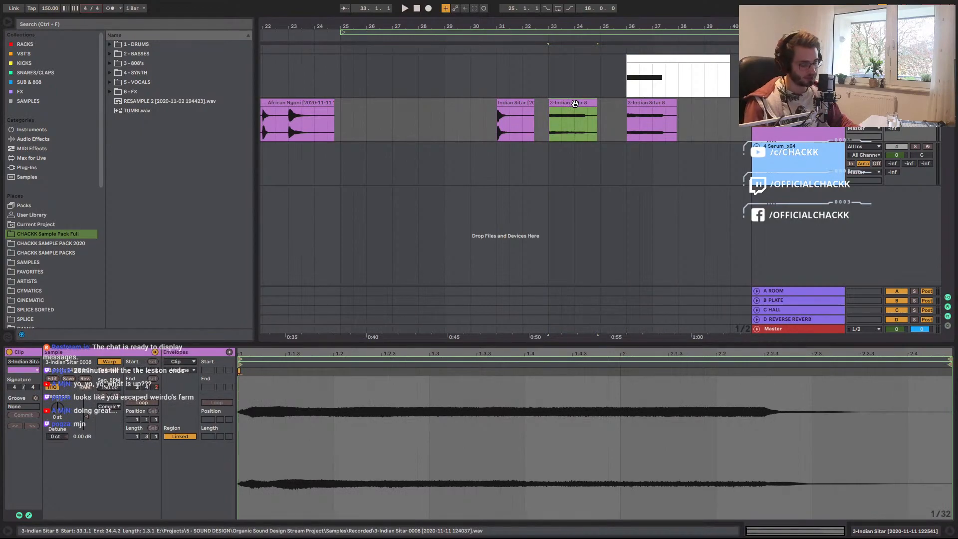
left_click(649, 59)
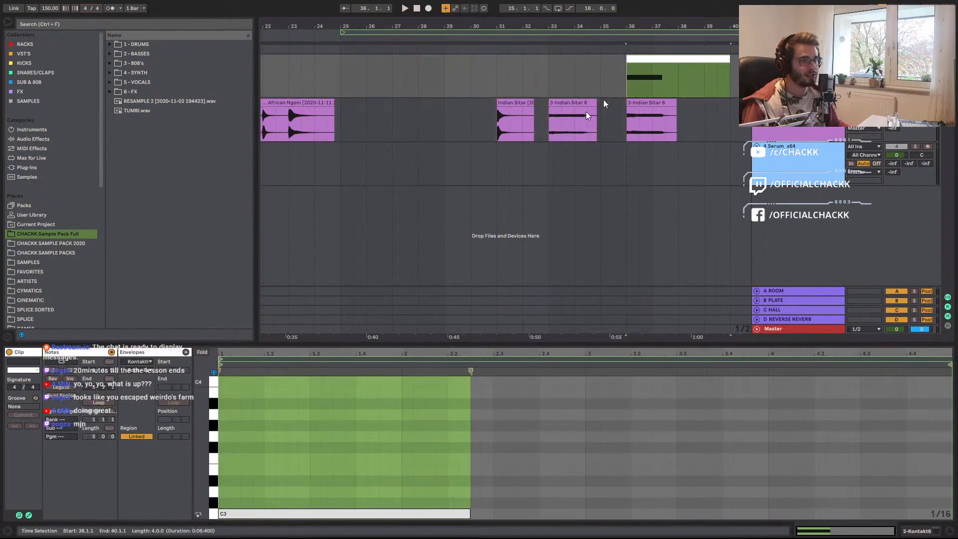
key("shift+Tab")
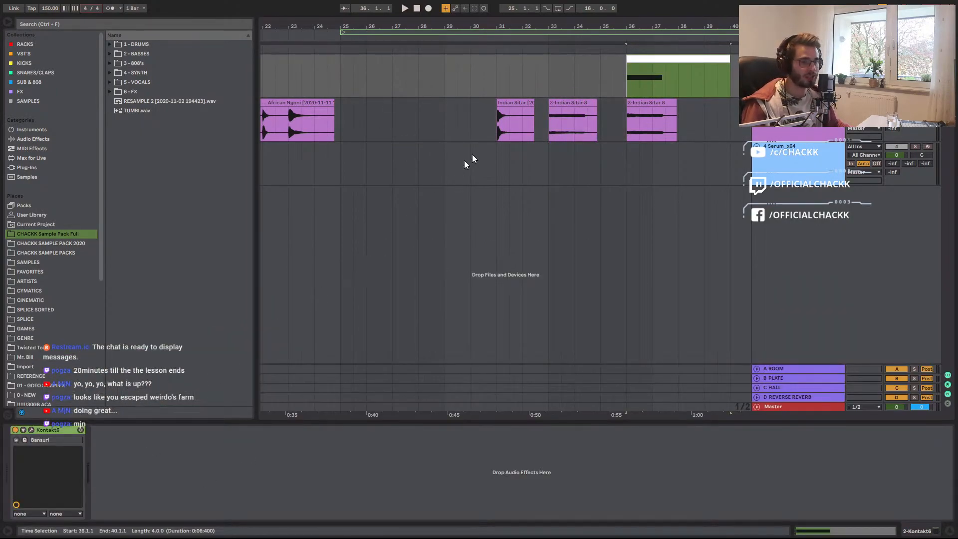
left_click(567, 101)
key("ctrl+j")
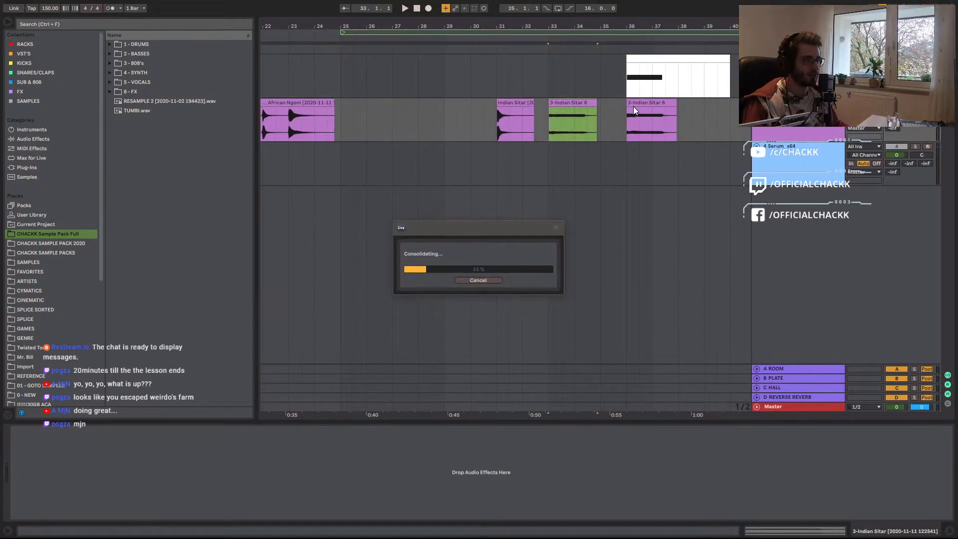
left_click(644, 106)
key("ctrl+j")
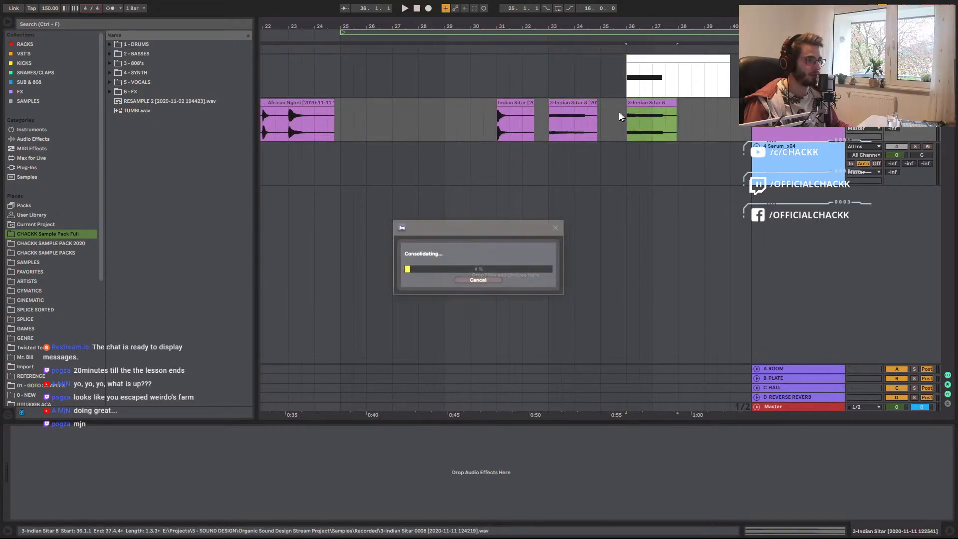
left_click(639, 58)
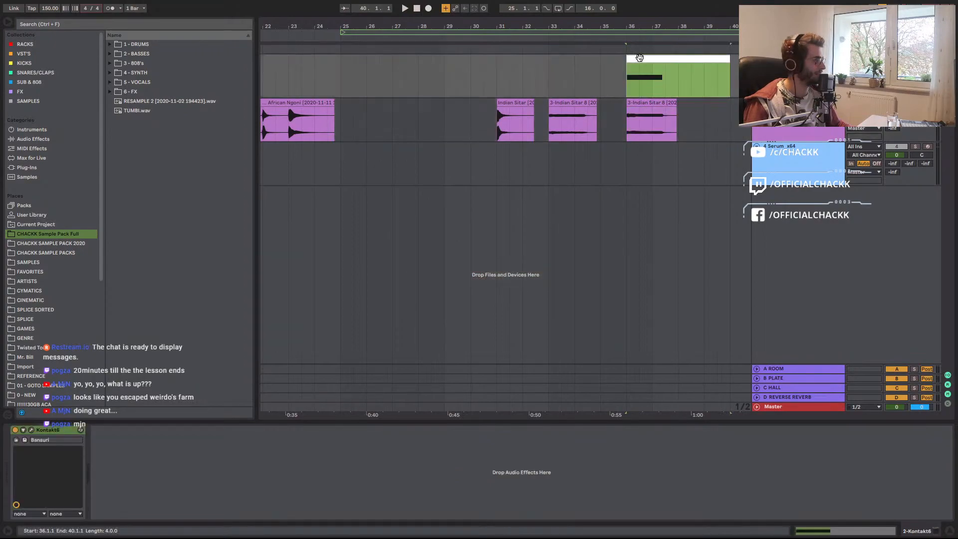
Rename the audio clip at bar 33 as Indian Bansuri 1 and the one at bar 36 as Indian Bansuri 2.
left_click(552, 112)
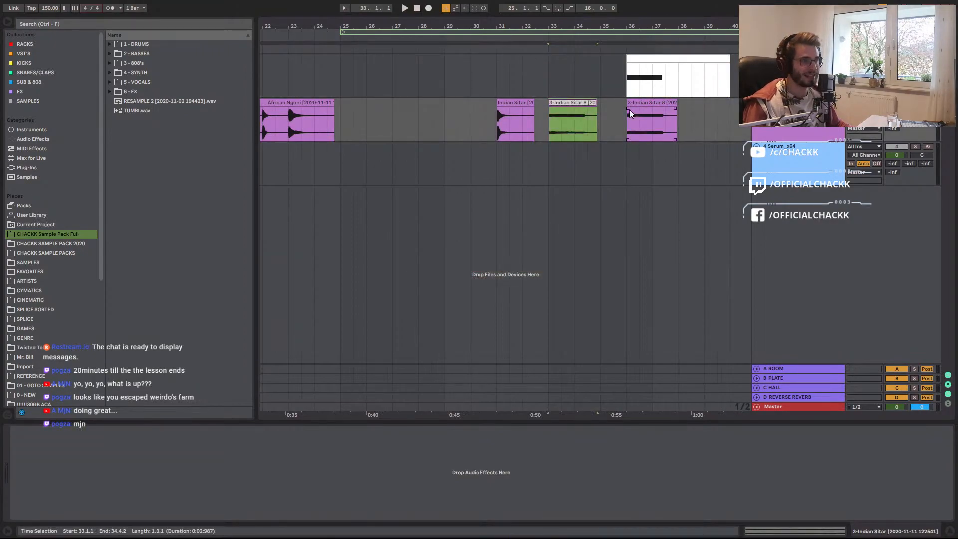
key("ctrl+r")
type("Indi")
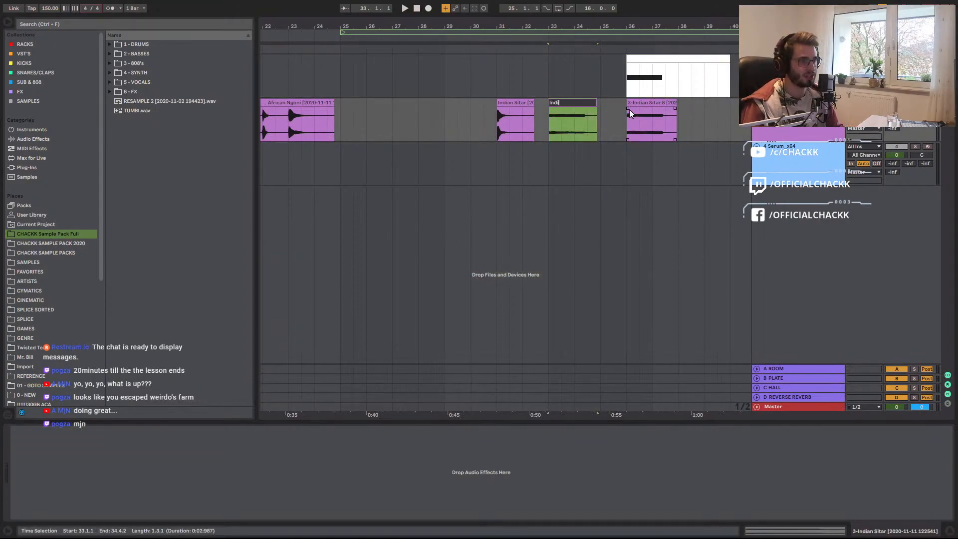
type("an Bansuri")
key("Tab")
key("Tab")
left_click(652, 109)
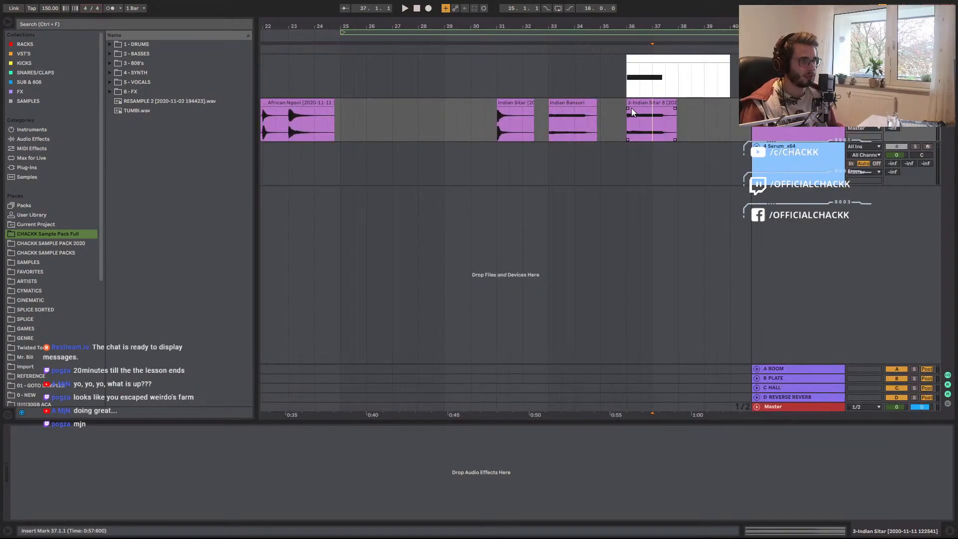
left_click(588, 102)
left_click(637, 103)
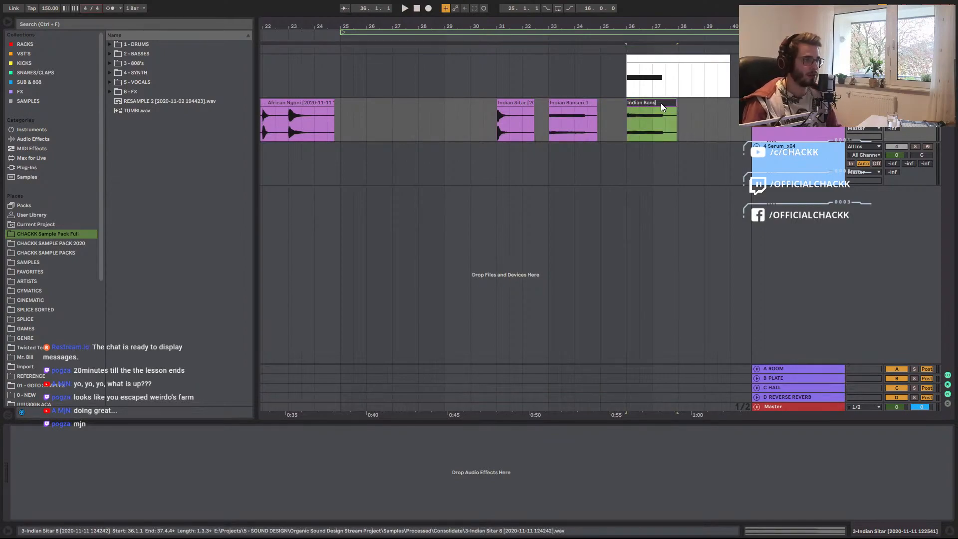
type("2")
key("Return")
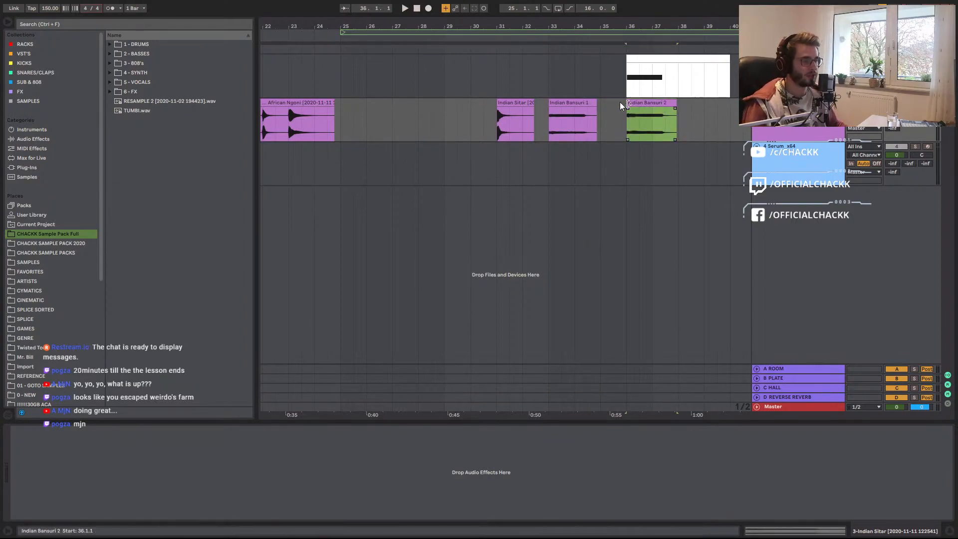
Raise the level of both Indian Bansuri clips together and crop them into new samples.
left_click(564, 105, "shift")
type("0")
key("Return")
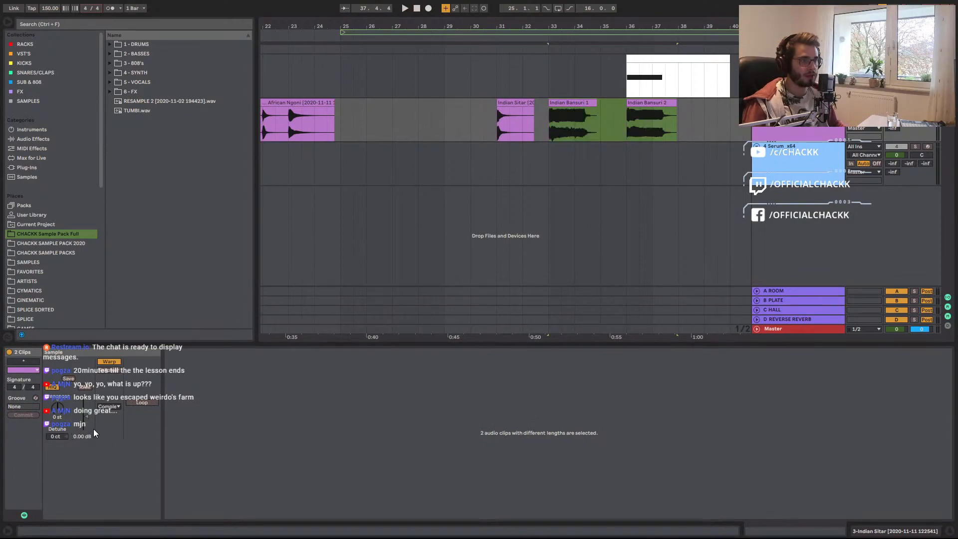
right_click(569, 105)
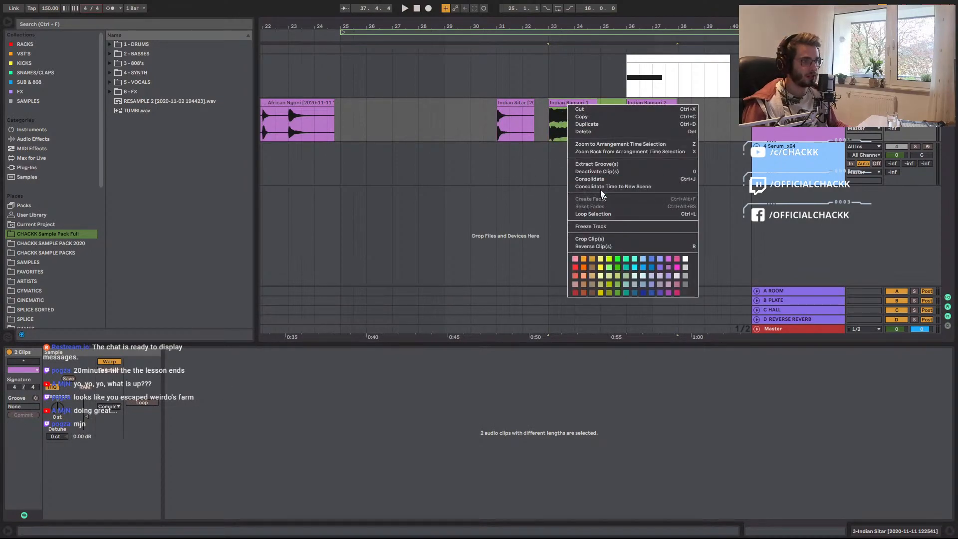
left_click(600, 238)
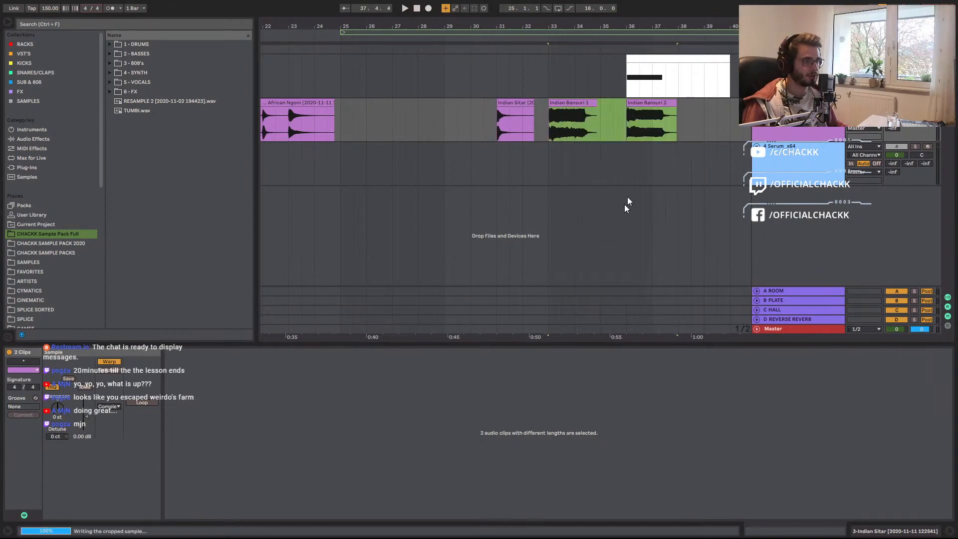
Show the Indian Bansuri 1 clip's sample in the browser and select the cropped samples from African Balafon 1 to Indian Tumbi.
right_click(566, 101)
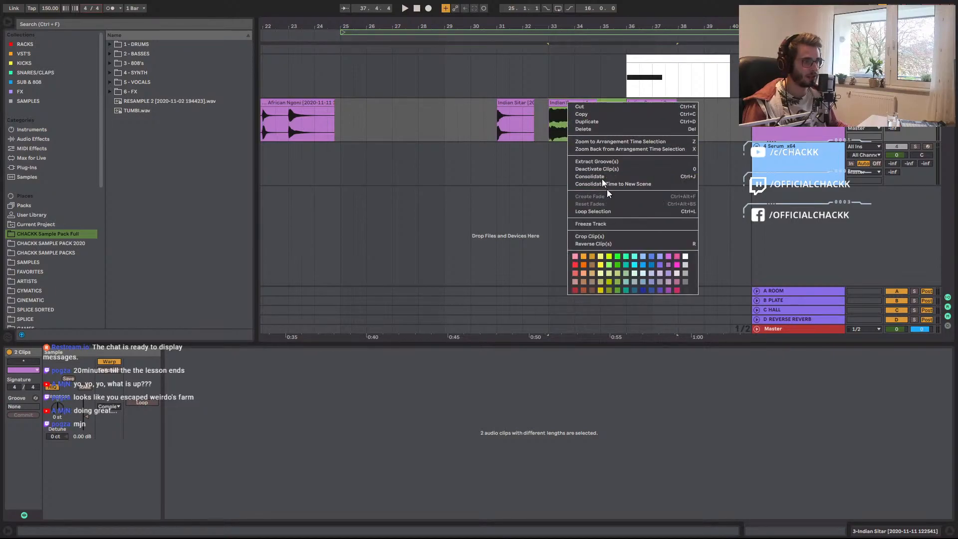
left_click(580, 98)
right_click(566, 105)
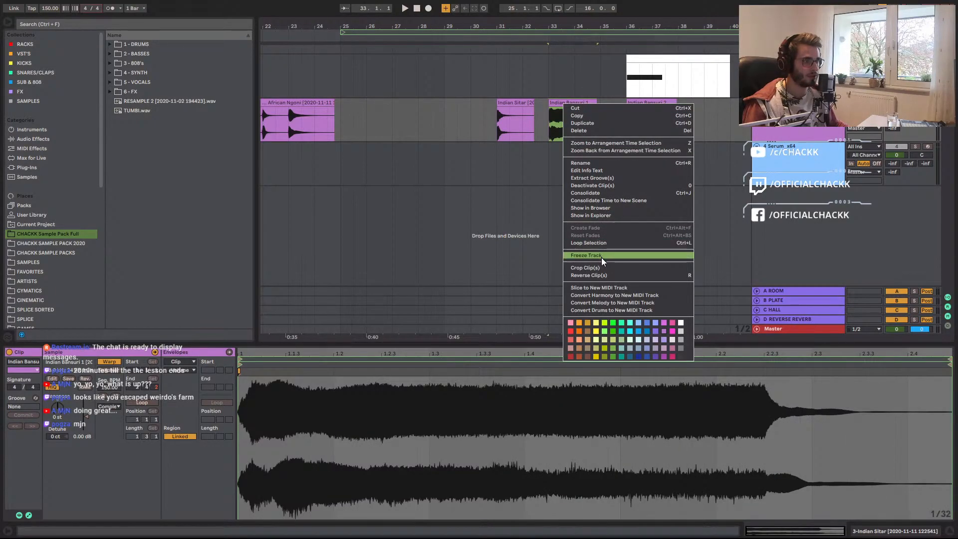
left_click(598, 209)
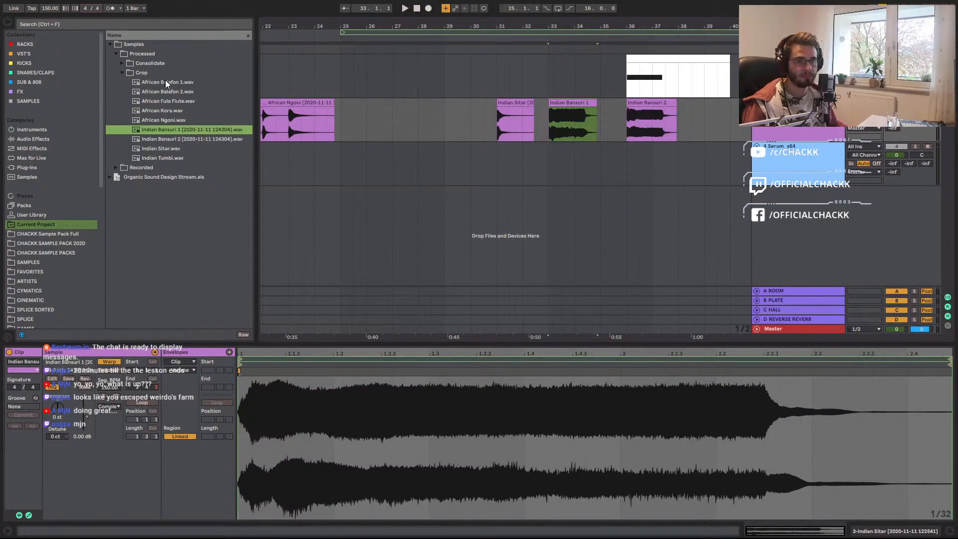
left_click(158, 82, "shift")
left_click(152, 157)
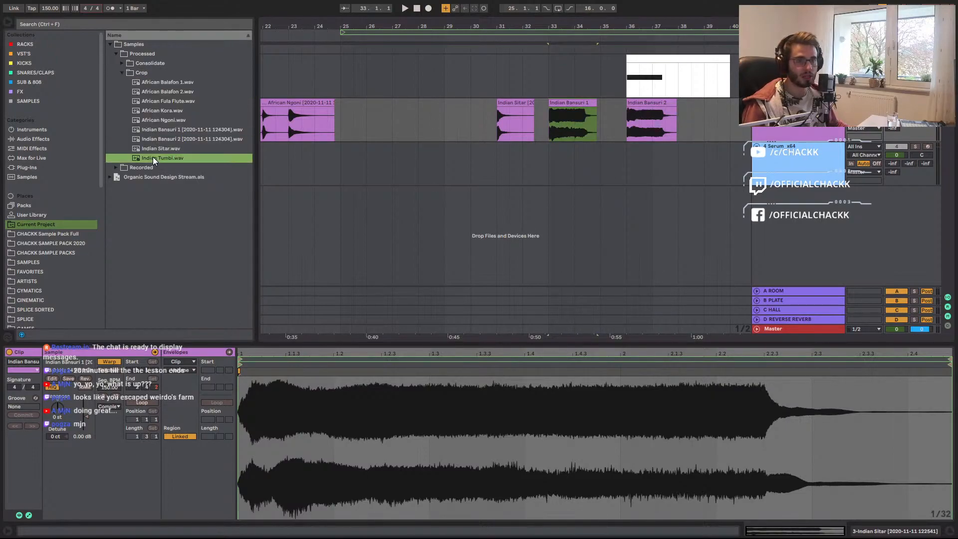
left_click(168, 83, "shift")
Try to create a new folder in the CHACKK SAMPLE PACK 2020 place.
left_click(33, 233)
left_click(40, 243)
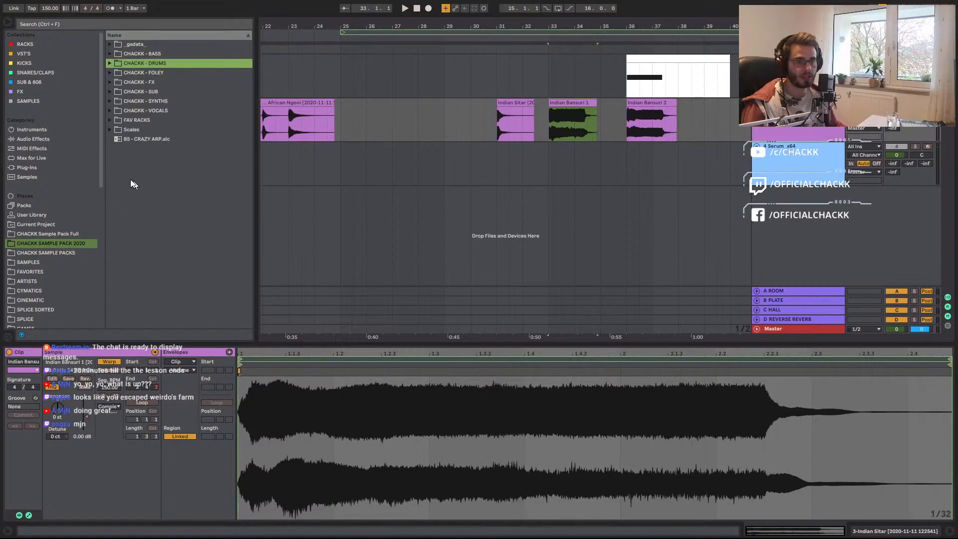
right_click(170, 172)
left_click(190, 173)
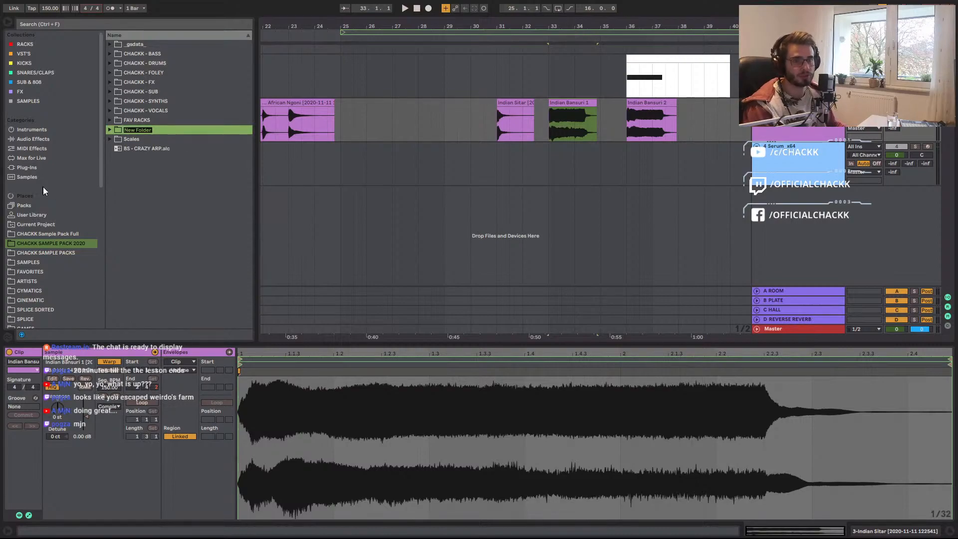
key("Delete")
Create a folder named 7 - INSTRUMENTS in the CHACKK Sample Pack Full place.
left_click(47, 233)
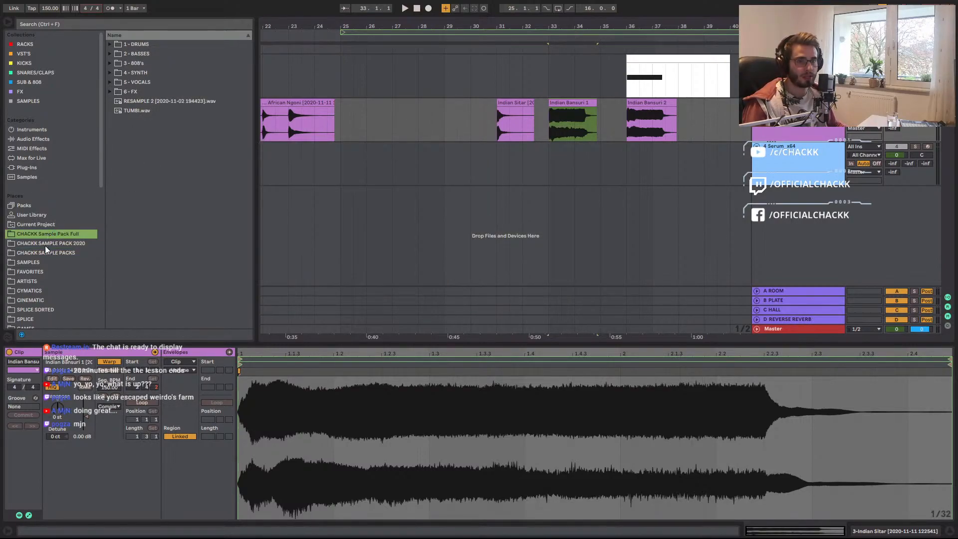
left_click(52, 243)
key("Up")
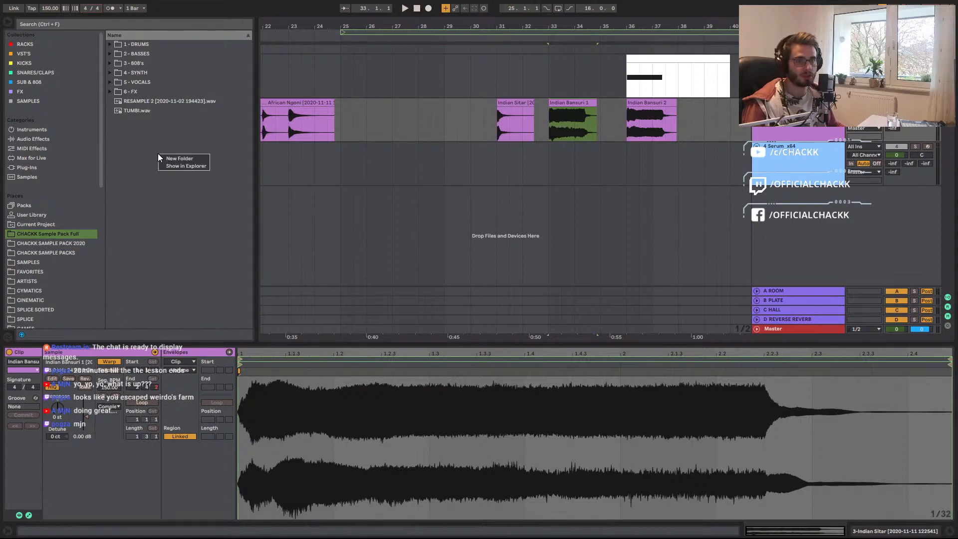
left_click(179, 159)
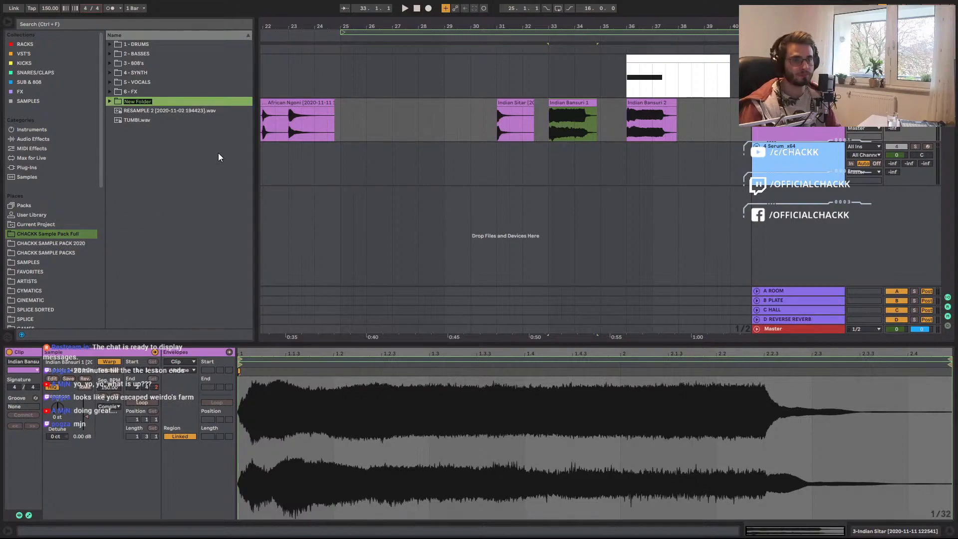
type("7 - U")
type("nst")
type("INSTRUMENT")
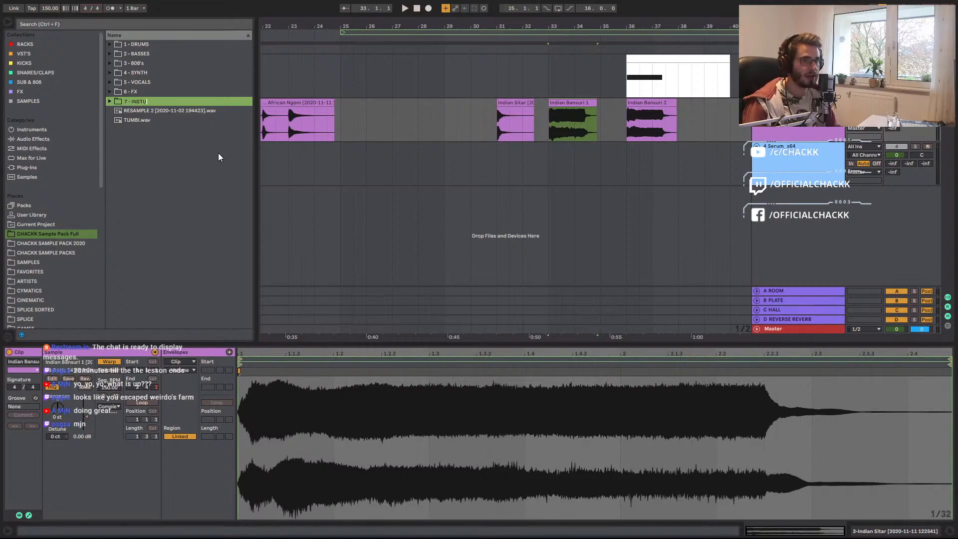
type("S")
key("Return")
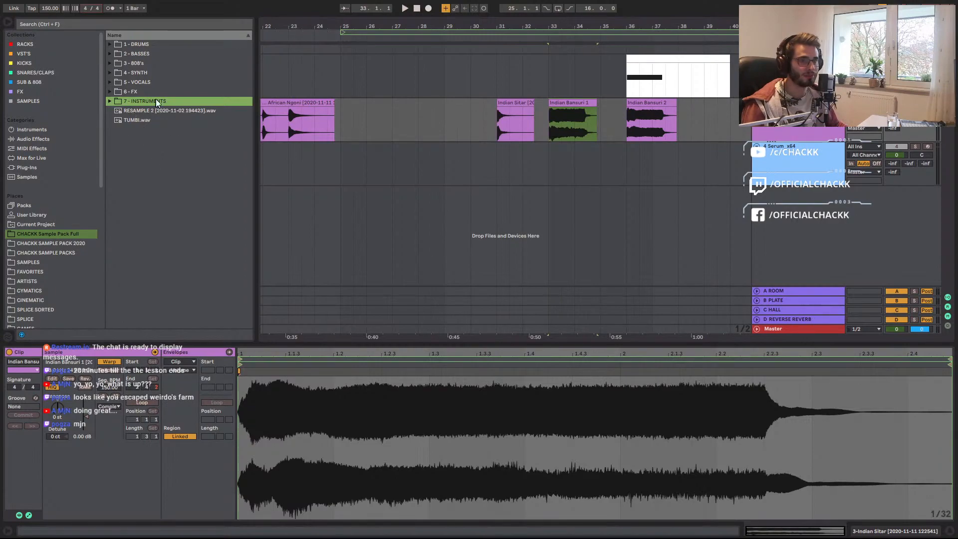
Reveal the cropped samples in the browser and transfer African Balafon 1 through Indian Tumbi into the 7 - INSTRUMENTS folder.
right_click(567, 106)
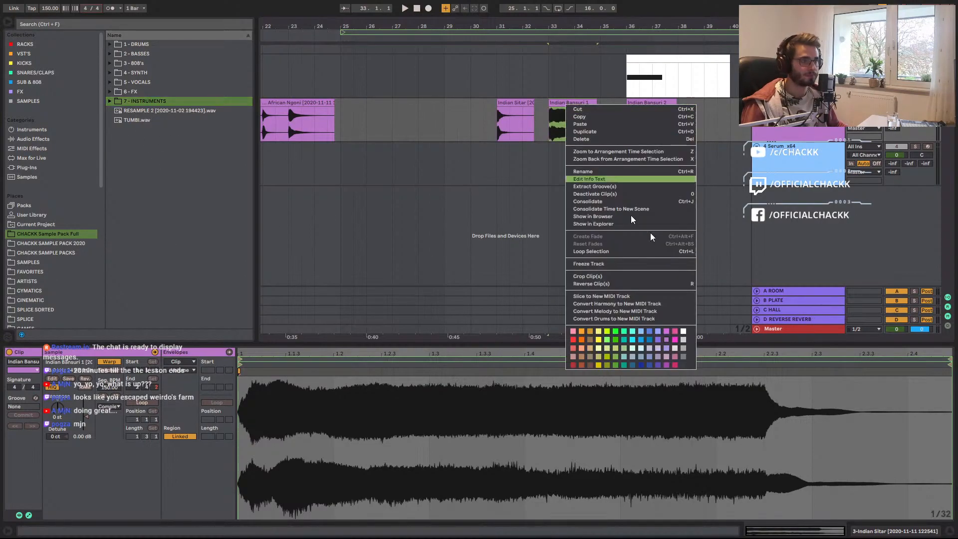
left_click(594, 217)
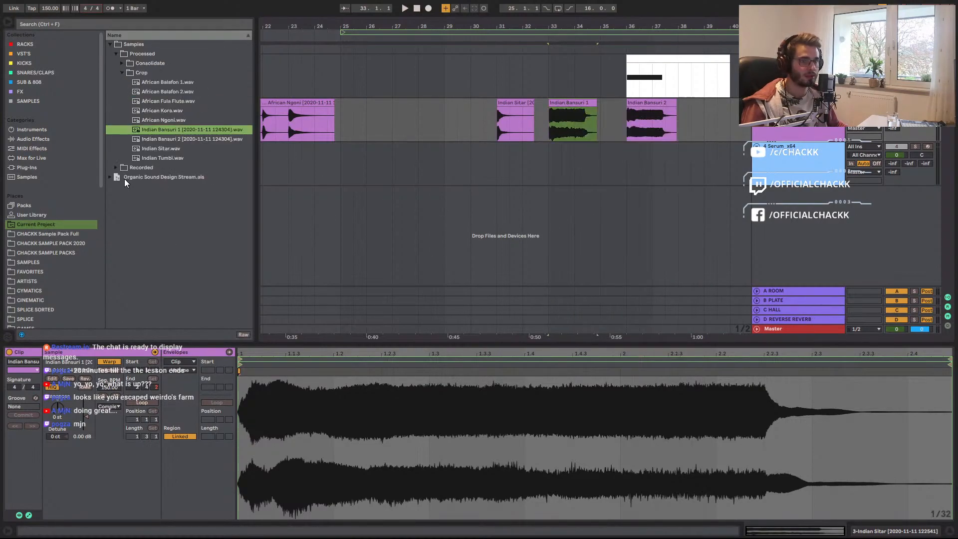
left_click(145, 156)
left_click(176, 82, "shift")
left_click_drag(151, 83, 143, 100)
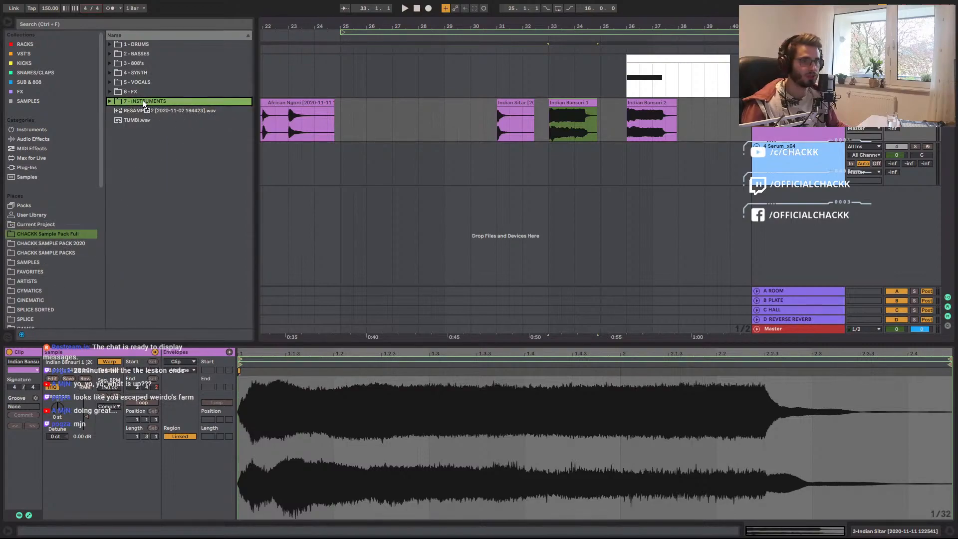
left_click_drag(204, 111, 205, 110)
Create a MIDI clip from bar 9 to bar 17 on the Serum track and draw one note about 1.3.0 long at its start.
left_click(661, 65)
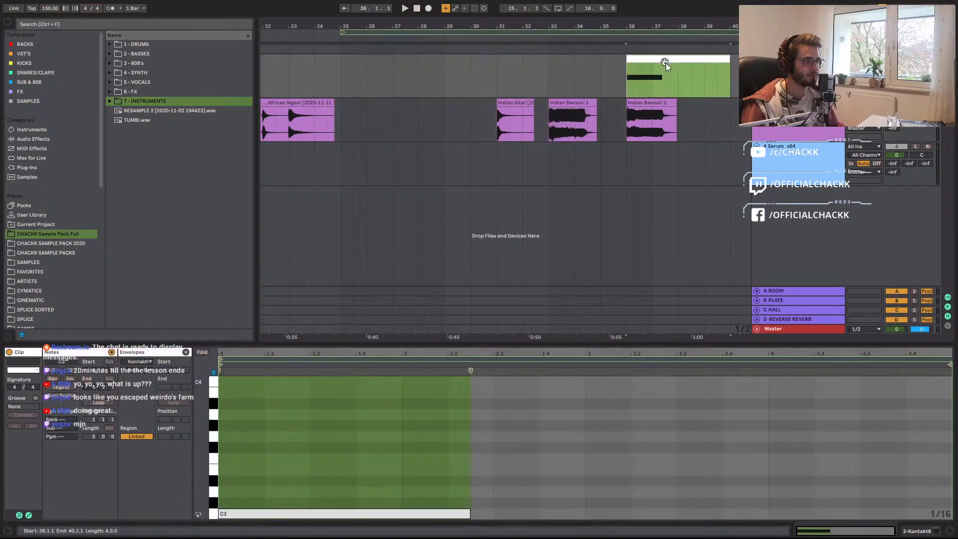
left_click(775, 165)
left_click_drag(598, 28, 546, 10)
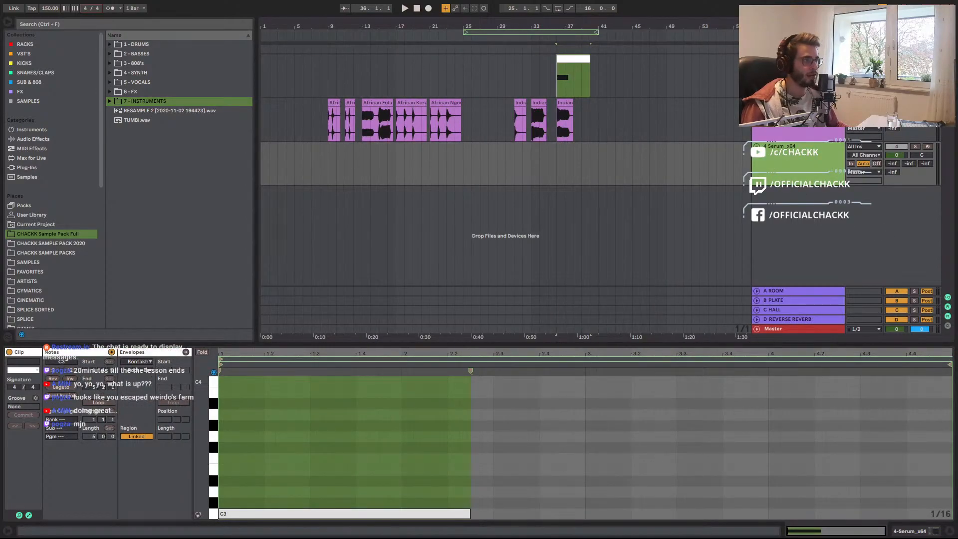
left_click(791, 110)
left_click(316, 157)
left_click(280, 164)
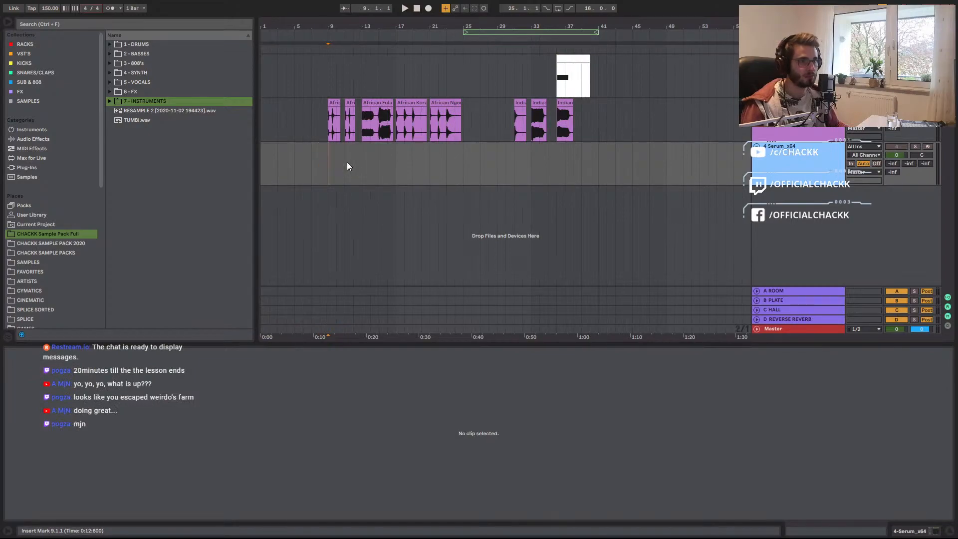
key("ctrl+shift+m")
left_click_drag(222, 512, 378, 512)
Open Serum's plug-in window and audition African Balafon 1.wav and African Balafon 2.wav from the 7 - INSTRUMENTS folder.
key("shift+Tab")
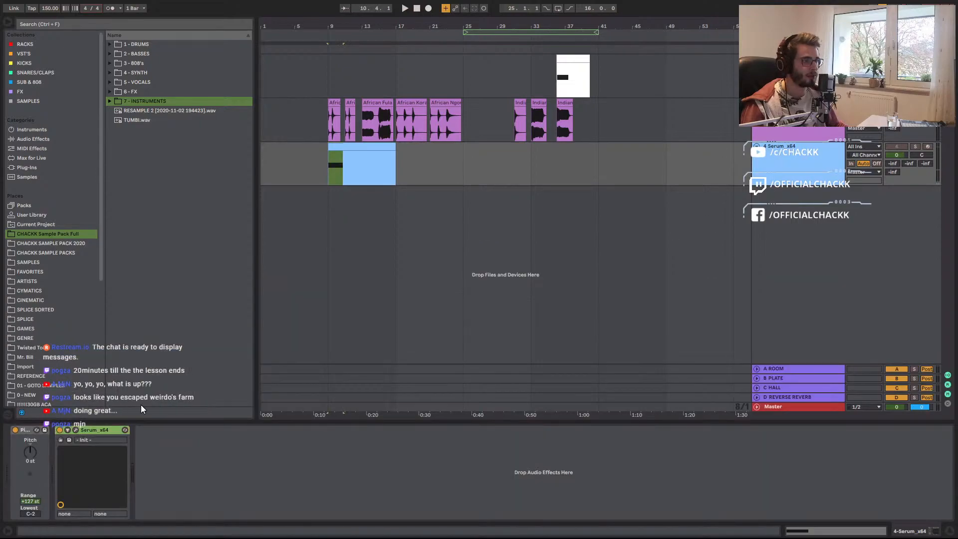
left_click(75, 431)
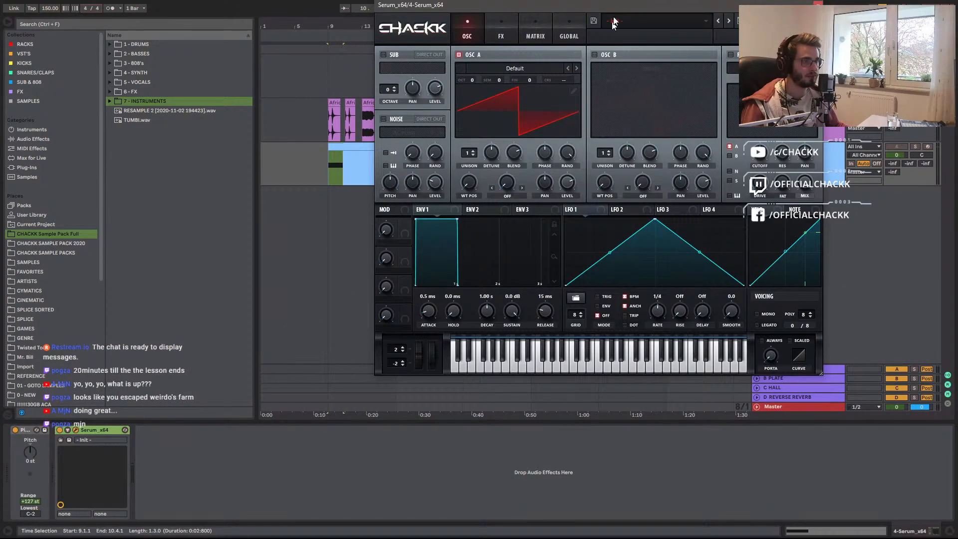
left_click(115, 102)
left_click(125, 111)
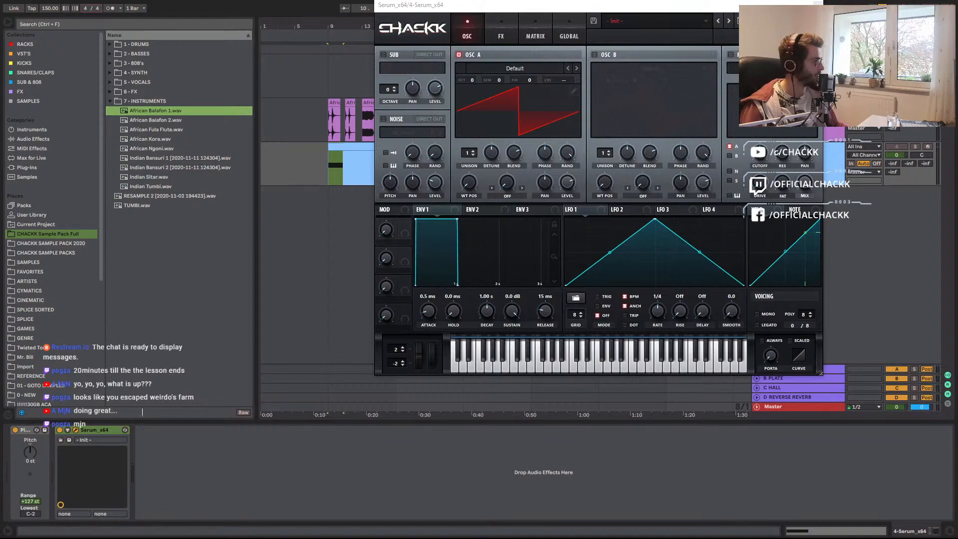
left_click(143, 121)
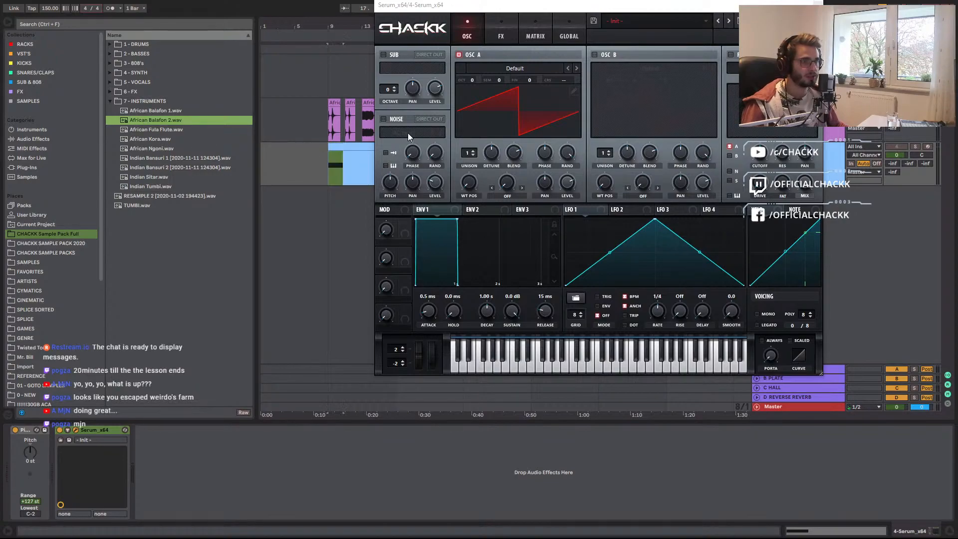
Turn on Serum's noise oscillator and load African Balafon 2.wav into it.
left_click(384, 120)
left_click_drag(146, 118, 406, 135)
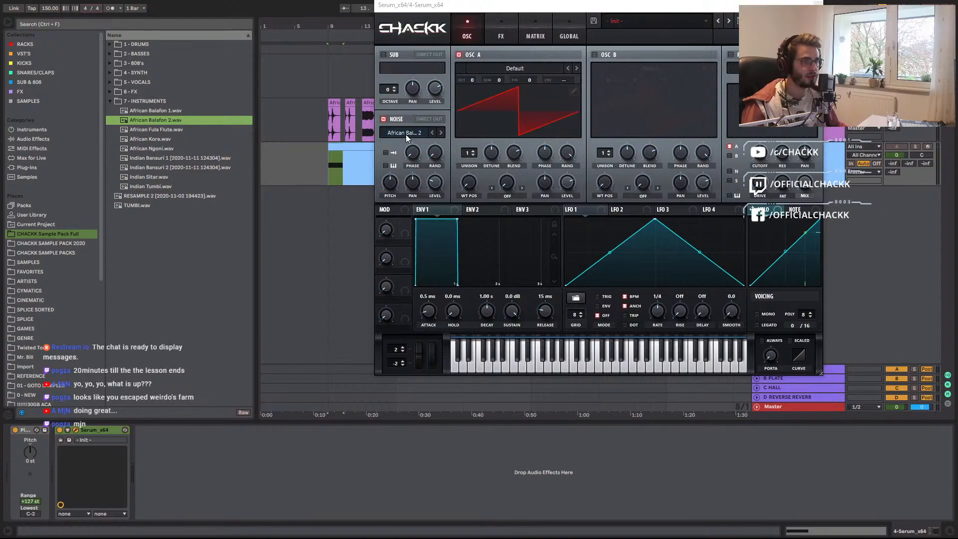
left_click(411, 134)
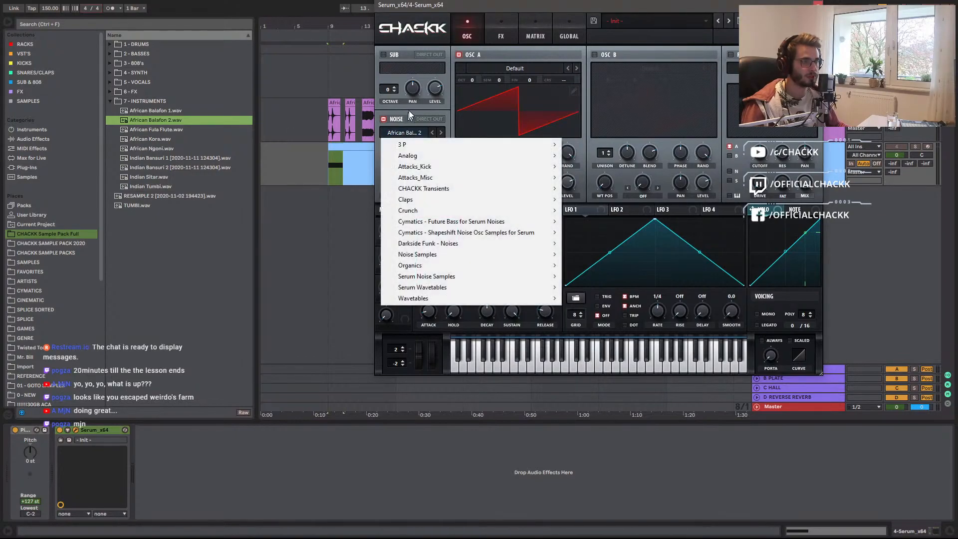
left_click(409, 111)
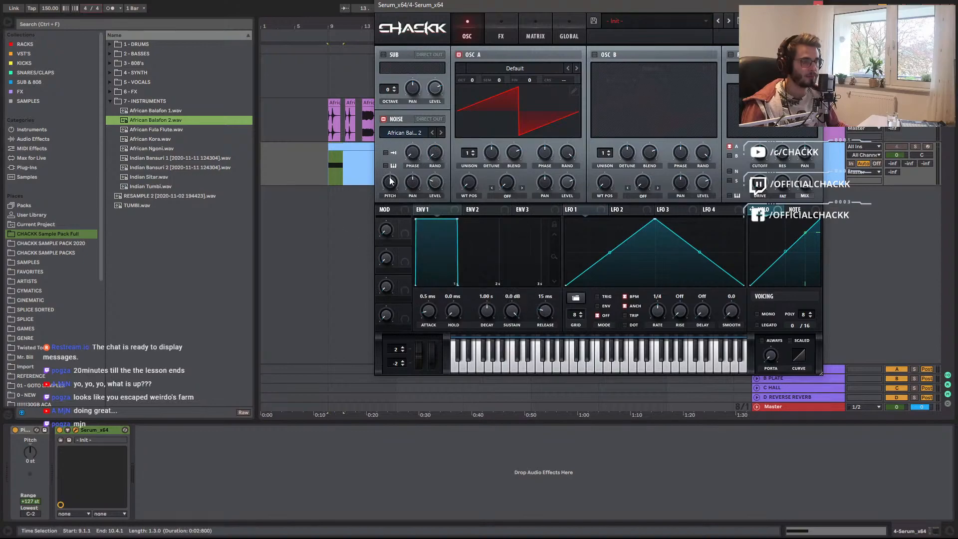
left_click(349, 169)
Import African Balafon 2.wav into Osc A as a constant-framesize wavetable and switch the waveform display to 3D.
left_click_drag(150, 119, 506, 125)
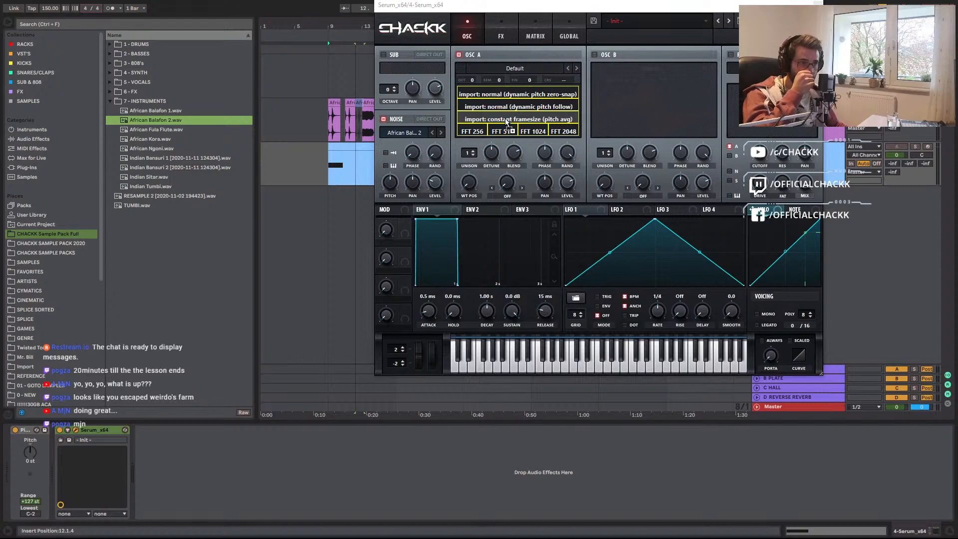
left_click_drag(506, 121, 505, 122)
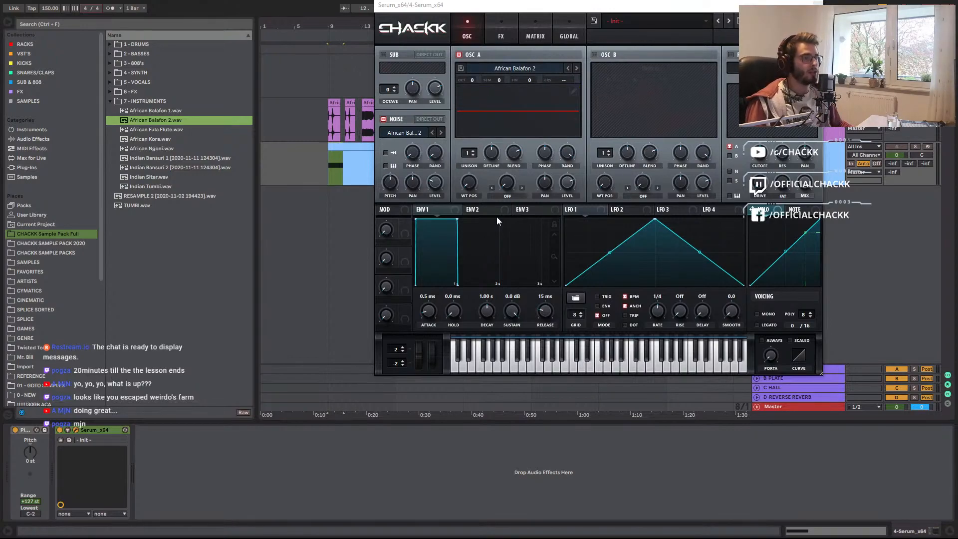
left_click_drag(499, 5, 536, 61)
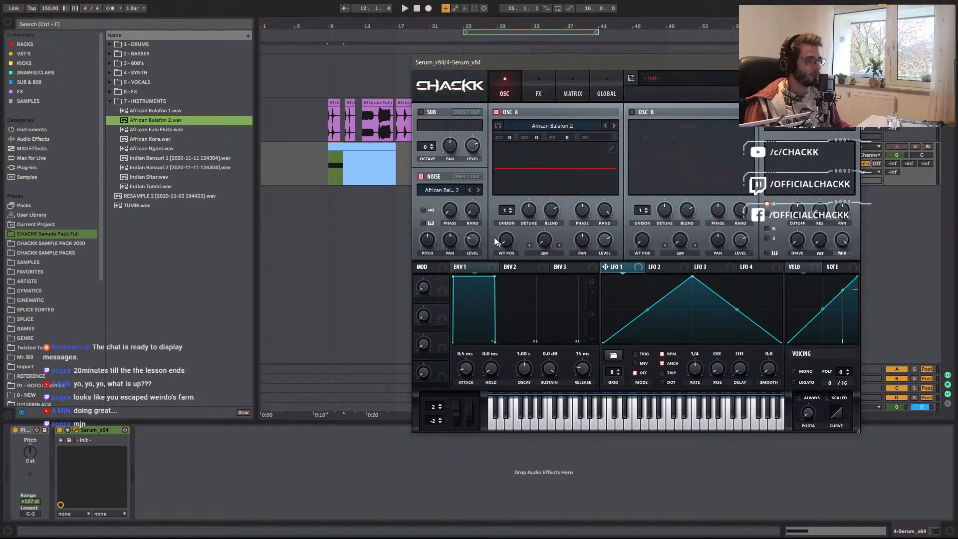
left_click(530, 167)
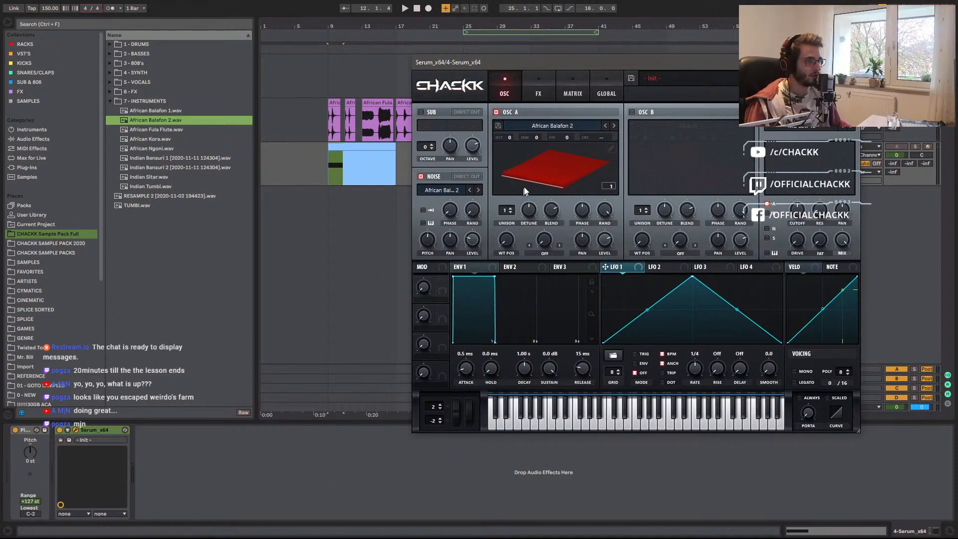
Assign LFO 1 to Osc A's wavetable position and shape it as a rising ramp in envelope mode at 3.4 Hz.
left_click_drag(478, 251, 506, 240)
left_click_drag(692, 277, 891, 276)
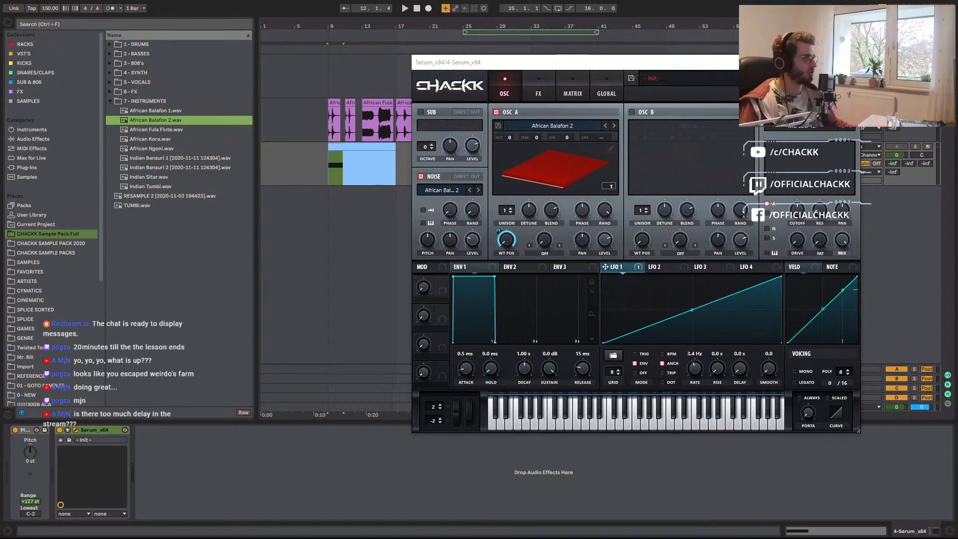
left_click_drag(635, 67, 388, 45)
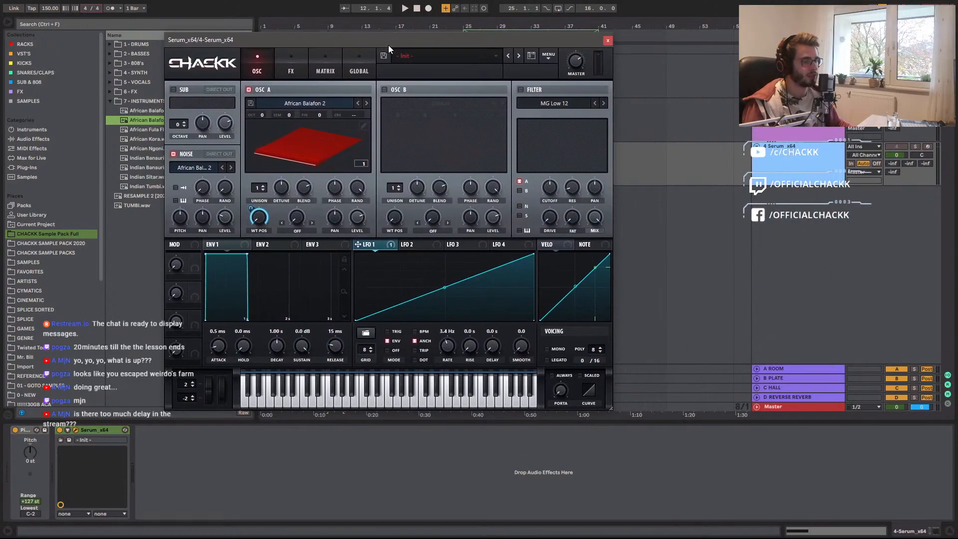
Switch off the noise oscillator and play the MIDI clip to hear Osc A's wavetable alone.
left_click(174, 155)
key("space")
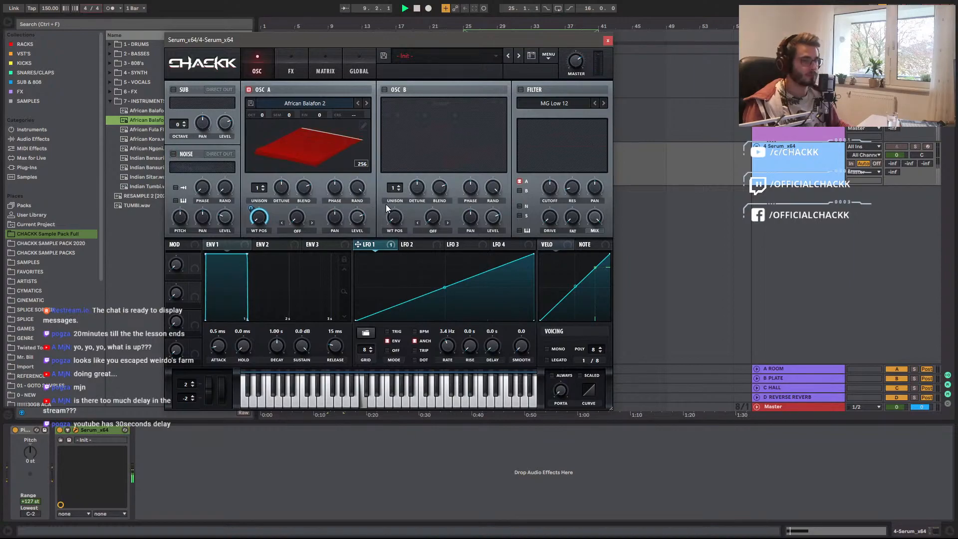
left_click_drag(410, 41, 718, 78)
key("space")
Open the MIDI clip and examine the frames of the African Balafon 2 wavetable in Osc A's table editor.
double_click(355, 146)
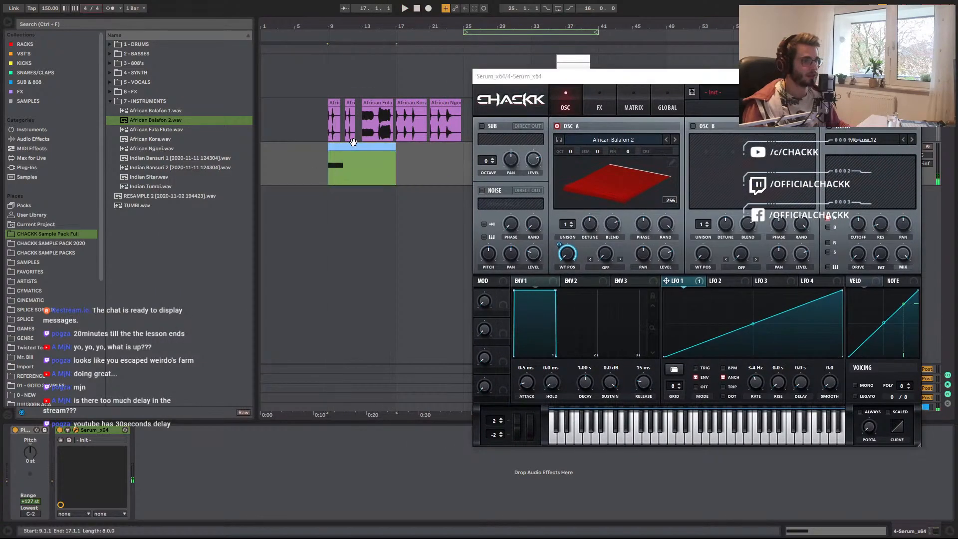
left_click(623, 183)
left_click(615, 190)
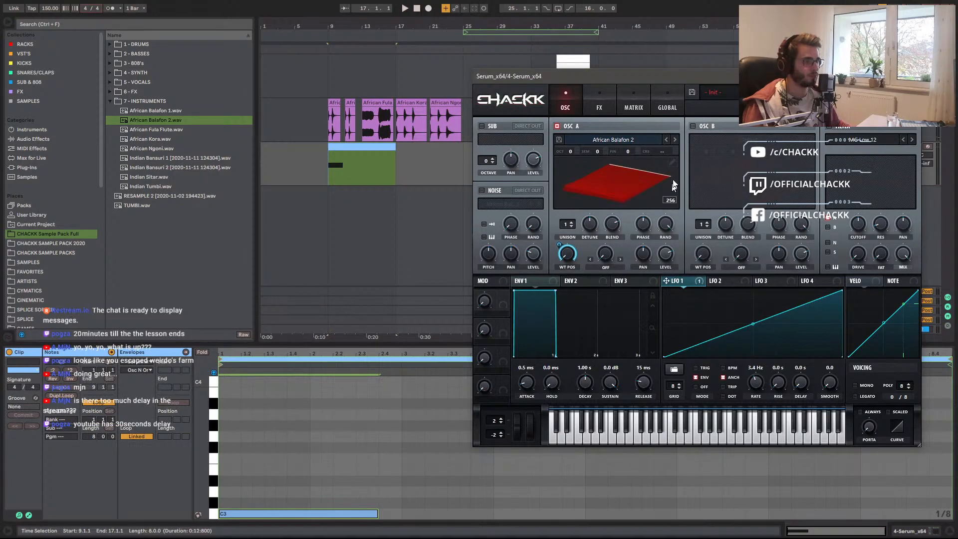
left_click(671, 163)
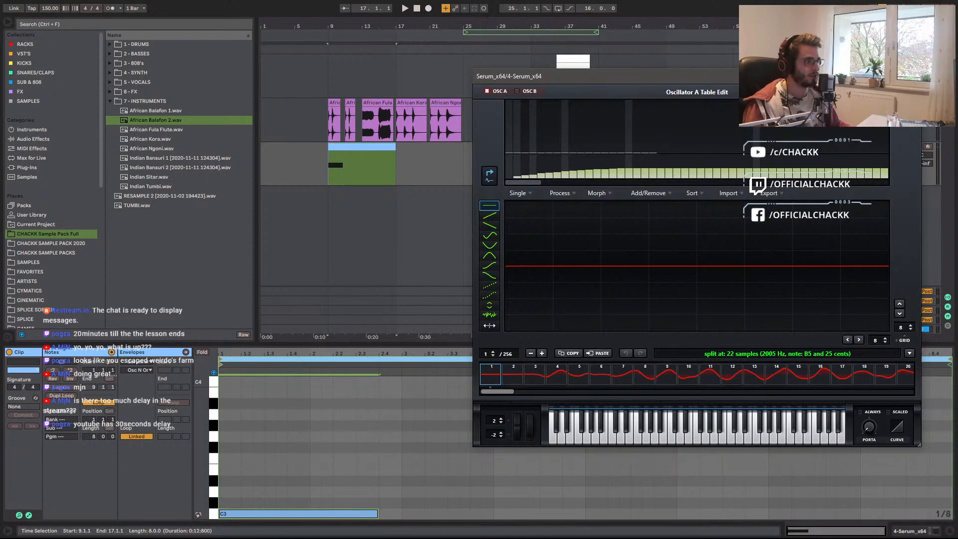
left_click(911, 91)
Swap Osc A for the noise oscillator, enable the noise key tracking and adjust its pitch during playback.
key("space")
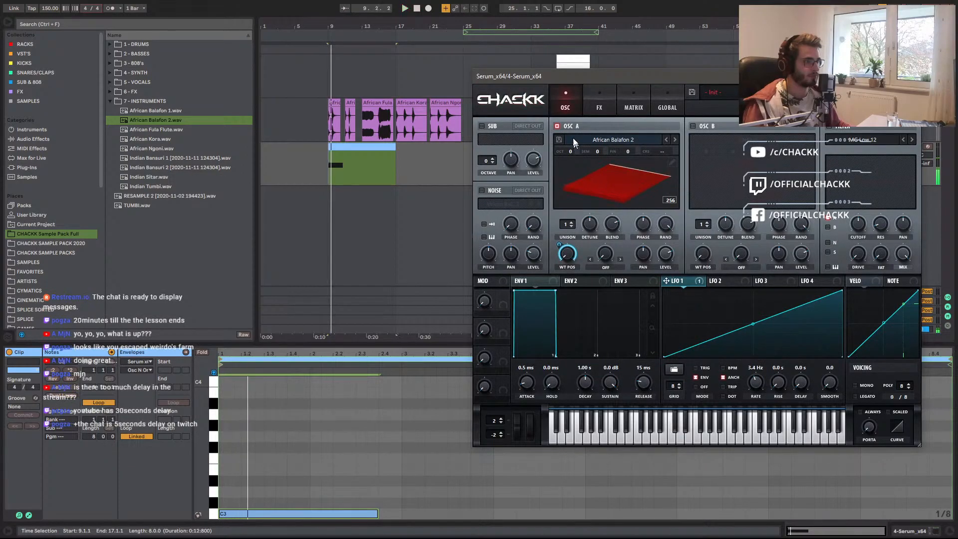
left_click(558, 126)
left_click(486, 190)
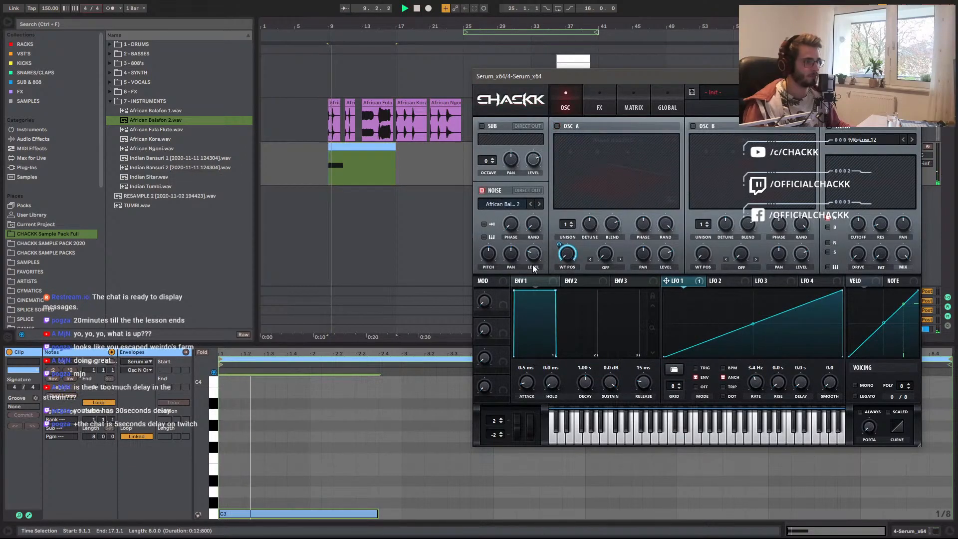
left_click(484, 237)
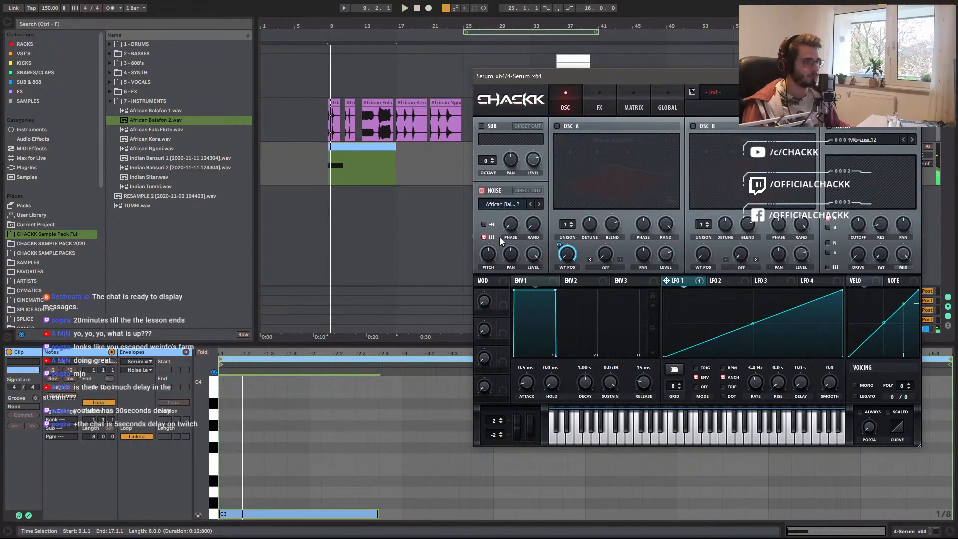
left_click(493, 258)
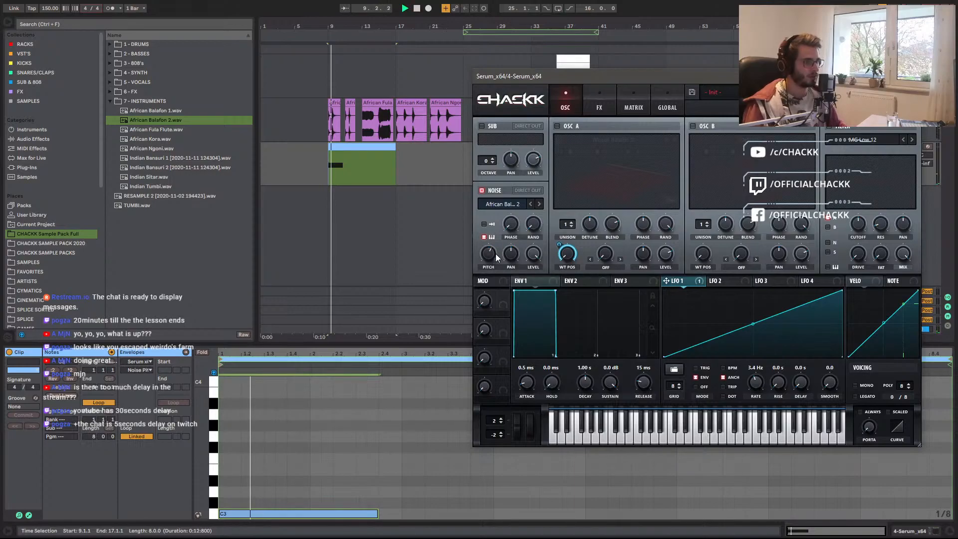
key("space")
Turn the noise oscillator off and Osc A back on, and try re-importing African Balafon 2.wav as Osc A's wavetable.
left_click(483, 191)
left_click(557, 126)
left_click_drag(145, 120, 606, 193)
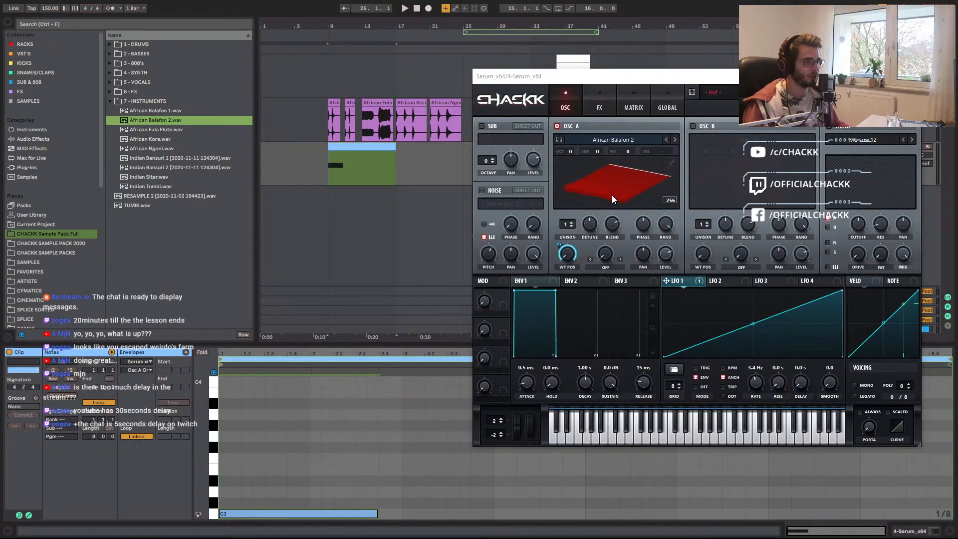
left_click(615, 194)
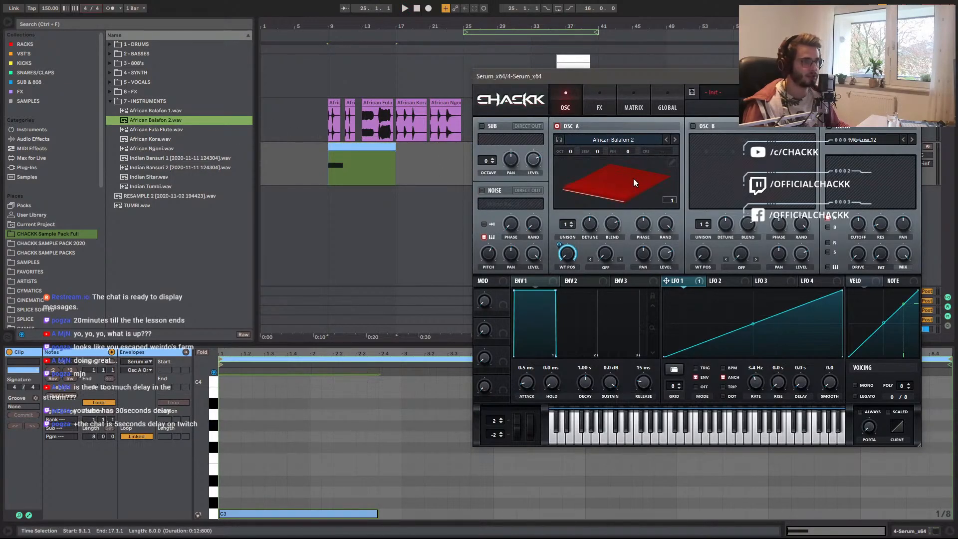
left_click_drag(158, 120, 597, 177)
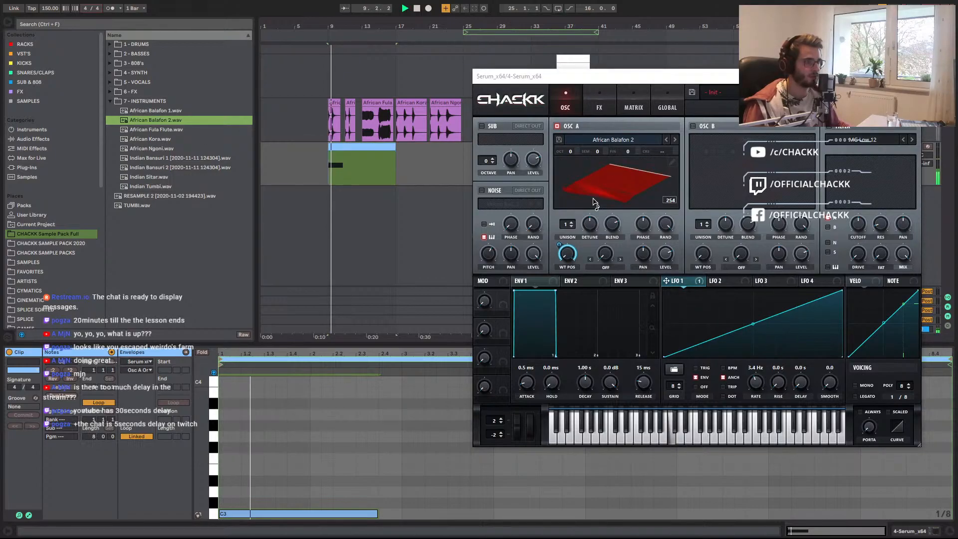
left_click_drag(145, 122, 593, 195)
key("space")
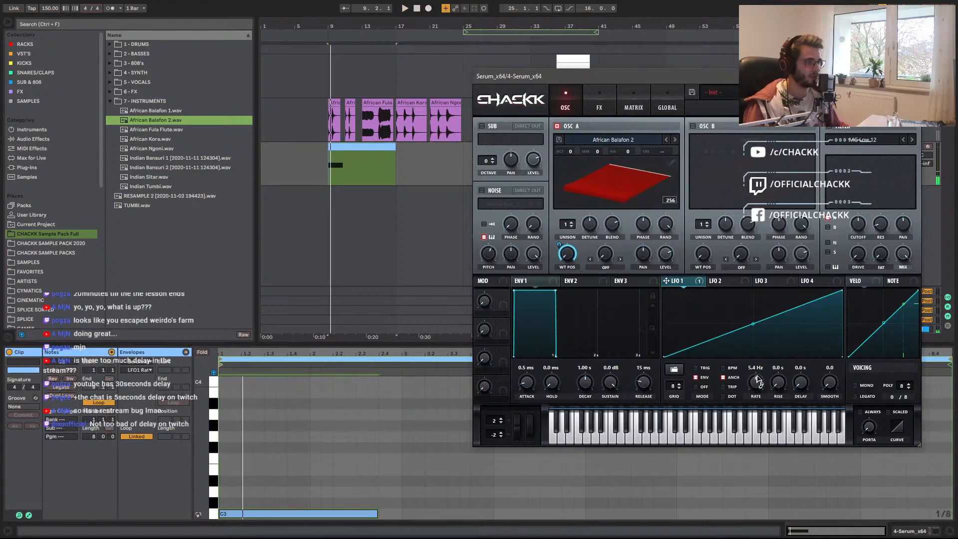
Set LFO 1's rate to 1.4 Hz and replay the clip to hear the slower wavetable sweep.
left_click_drag(756, 382, 754, 394)
key("space")
key("space")
key("space")
Try African Balafon 1.wav as Osc A's wavetable and play the clip several times.
left_click_drag(145, 123, 619, 196)
left_click(481, 296)
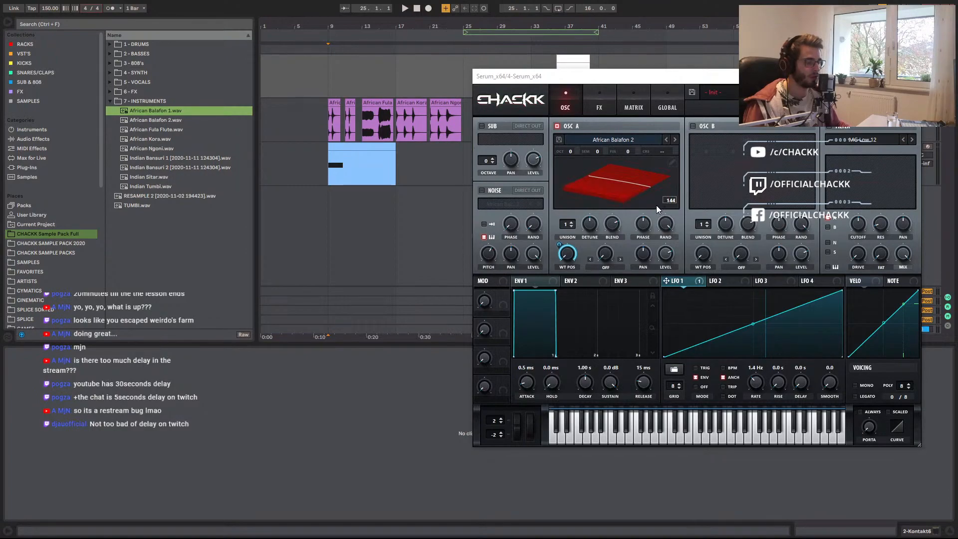
key("space")
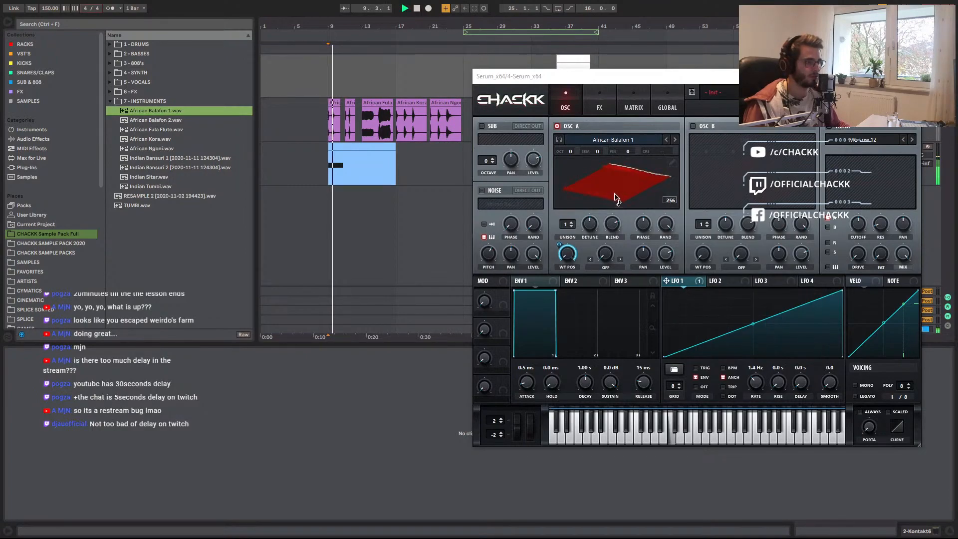
key("space")
key("space")
key("space")
key("space")
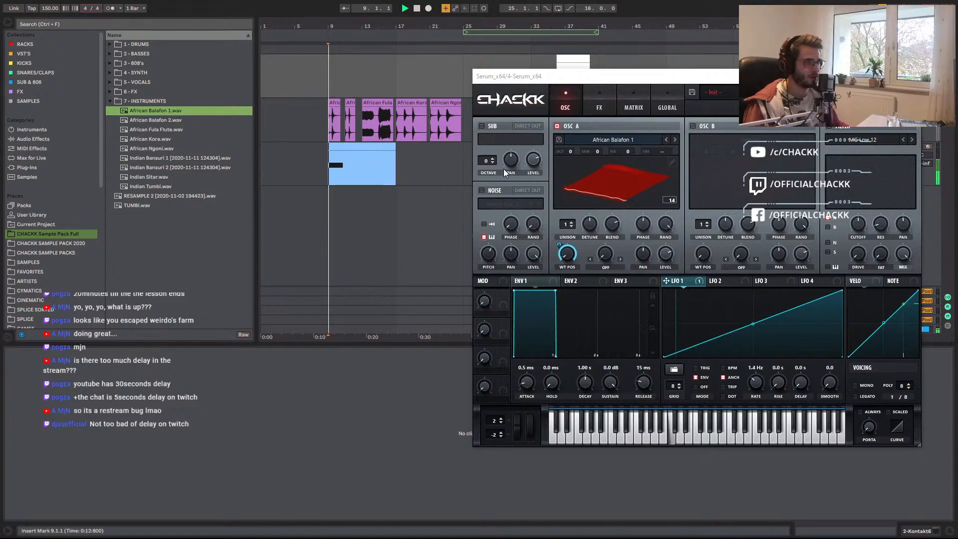
key("space")
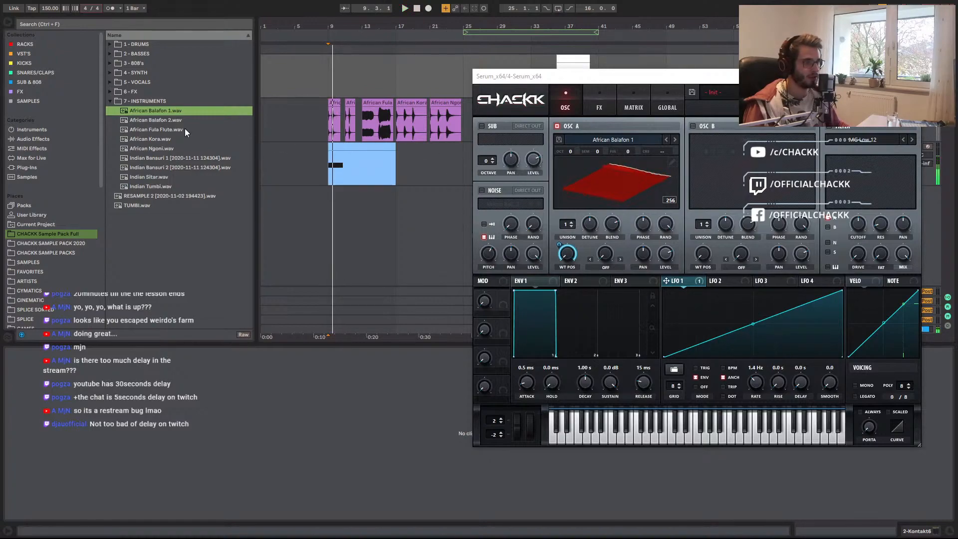
Reload African Balafon 2.wav as Osc A's wavetable and play the clip.
left_click(150, 121)
left_click_drag(139, 122, 622, 214)
key("space")
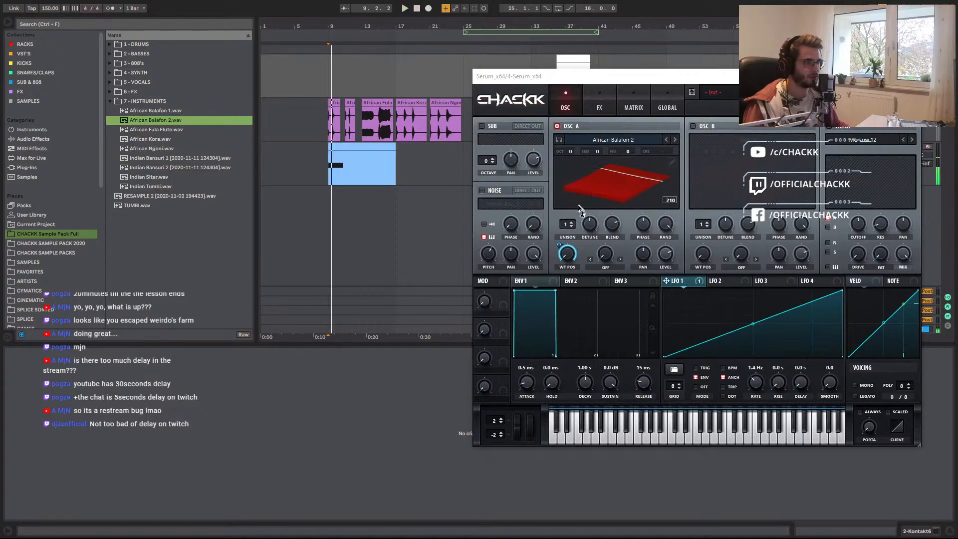
Place African Balafon 2.wav at bar 1 on the audio track, split it just before the second hit and delete the first part.
left_click_drag(144, 124, 284, 137)
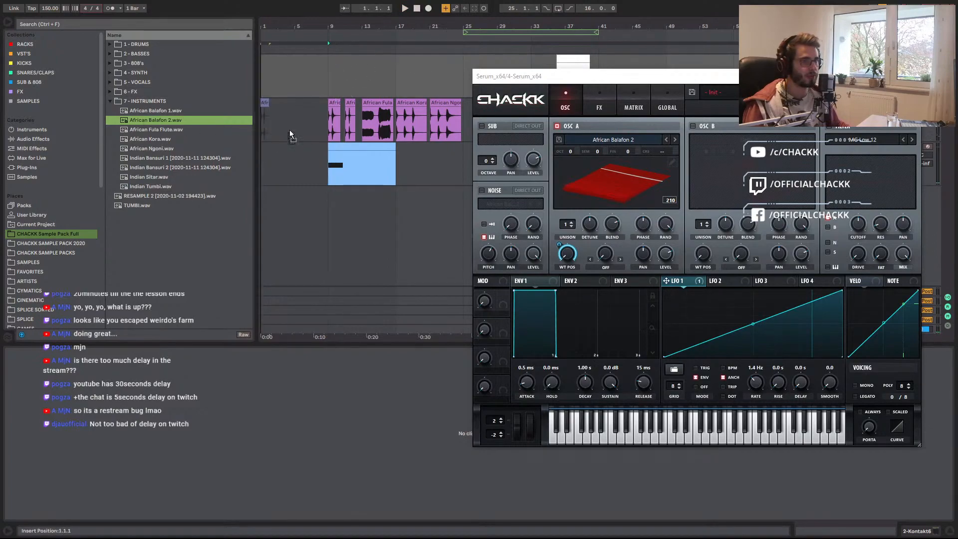
left_click_drag(267, 26, 310, 125)
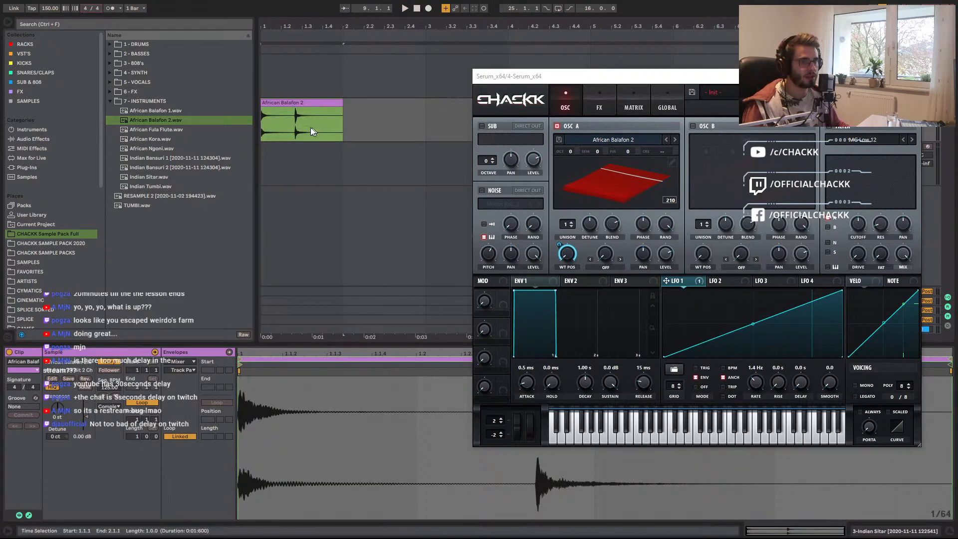
scroll(293, 131, "up", 5)
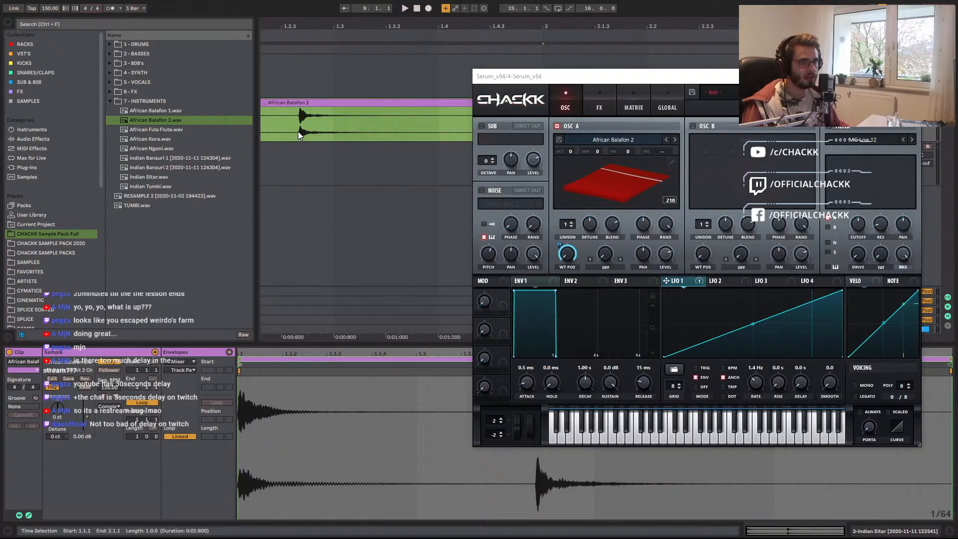
left_click(297, 133)
key("ctrl+e")
left_click(290, 103)
key("Delete")
left_click(325, 103)
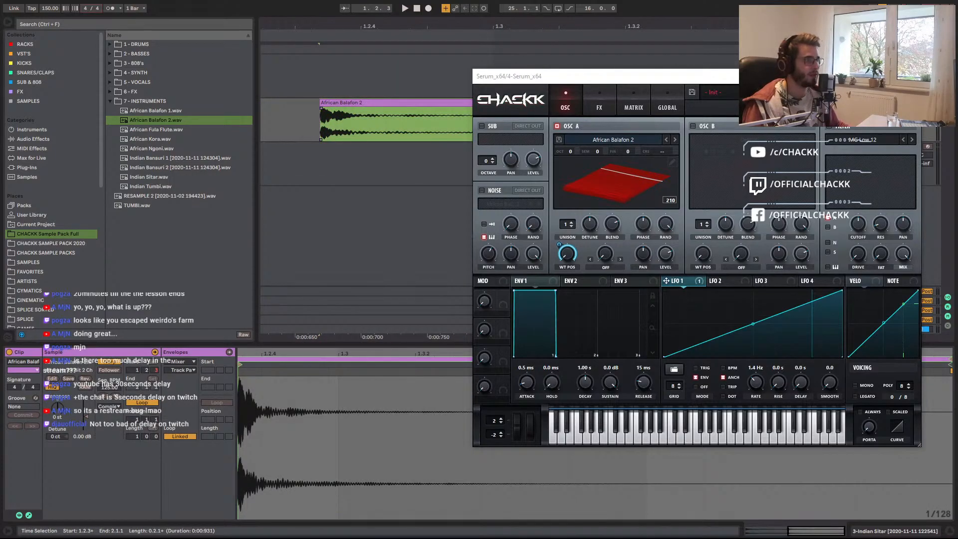
Audition the remaining African Balafon 2 hit and crop its clip to a new sample.
left_click_drag(598, 77, 591, 225)
key("space")
key("space")
key("space")
left_click_drag(531, 22, 351, 6)
key("space")
right_click(367, 106)
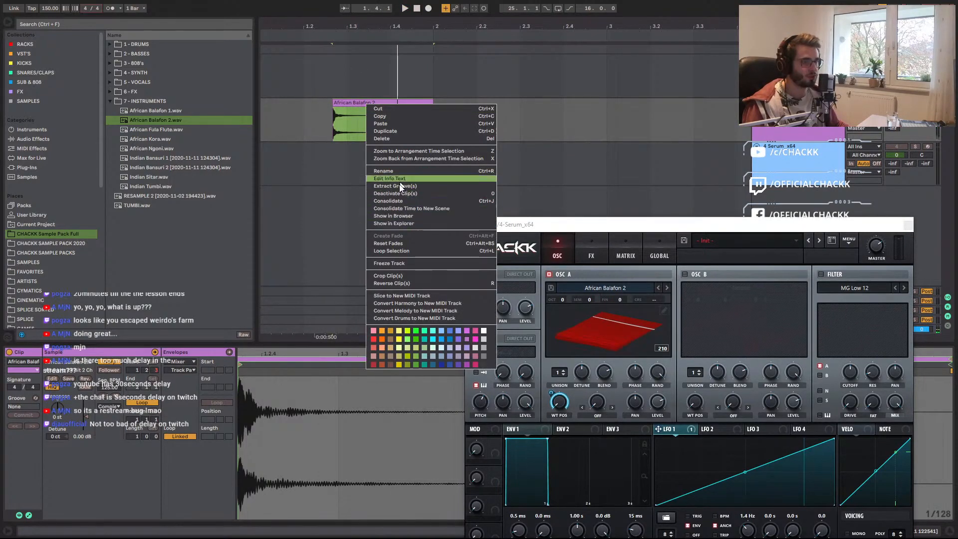
left_click(394, 277)
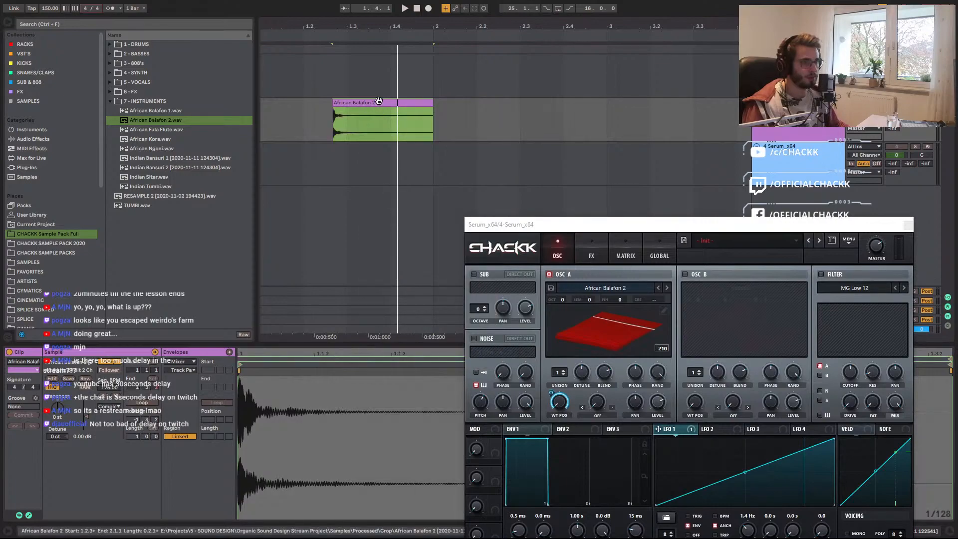
Reveal the newly cropped African Balafon 2 sample in the browser and import it into Osc A as a wavetable.
right_click(356, 99)
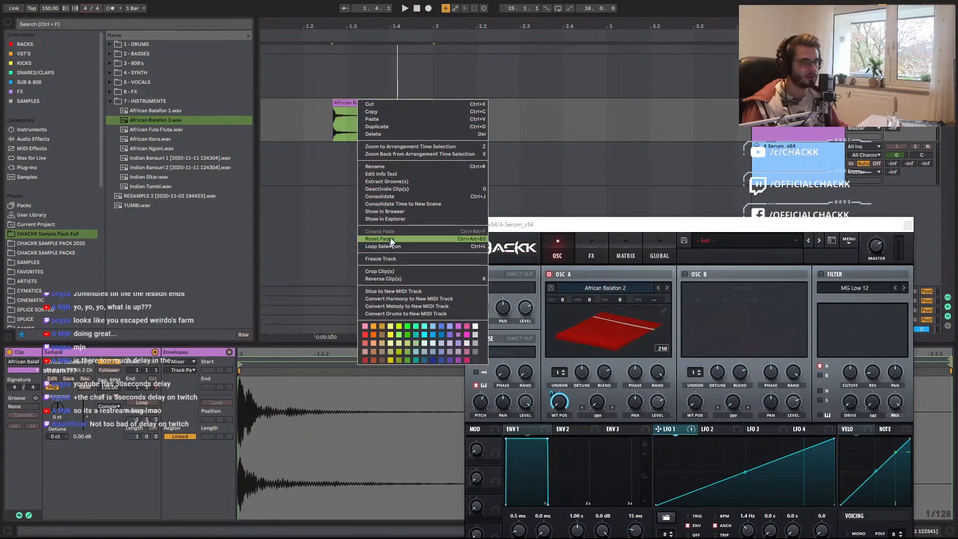
left_click(394, 210)
left_click_drag(160, 84, 599, 338)
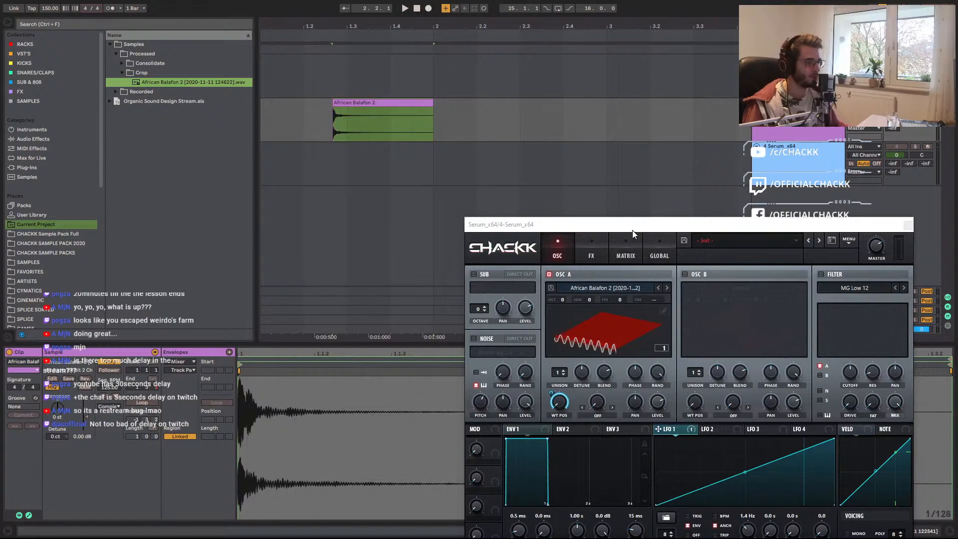
left_click_drag(624, 233, 440, 17)
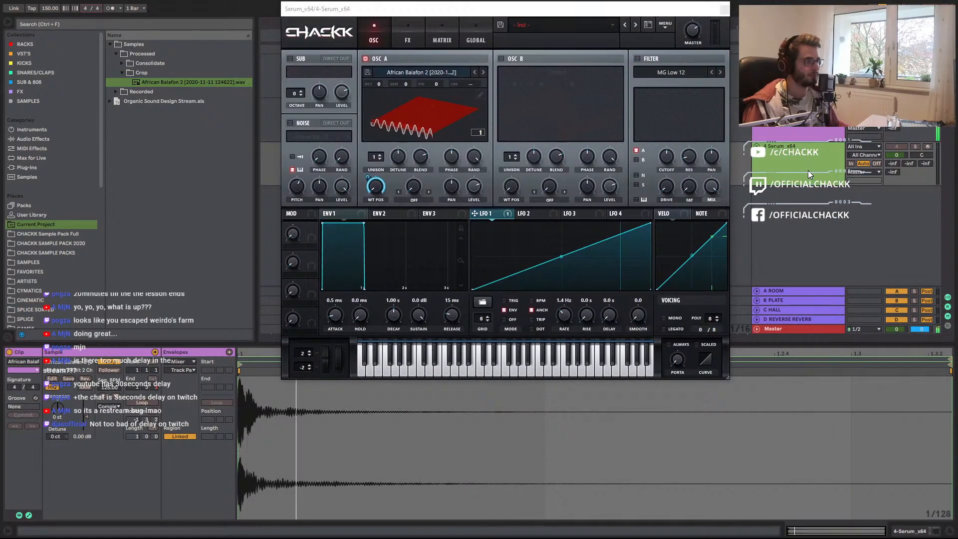
Solo the Serum track, open its MIDI clip with the plugin window moved aside, and play it.
left_click(920, 149)
left_click(795, 159)
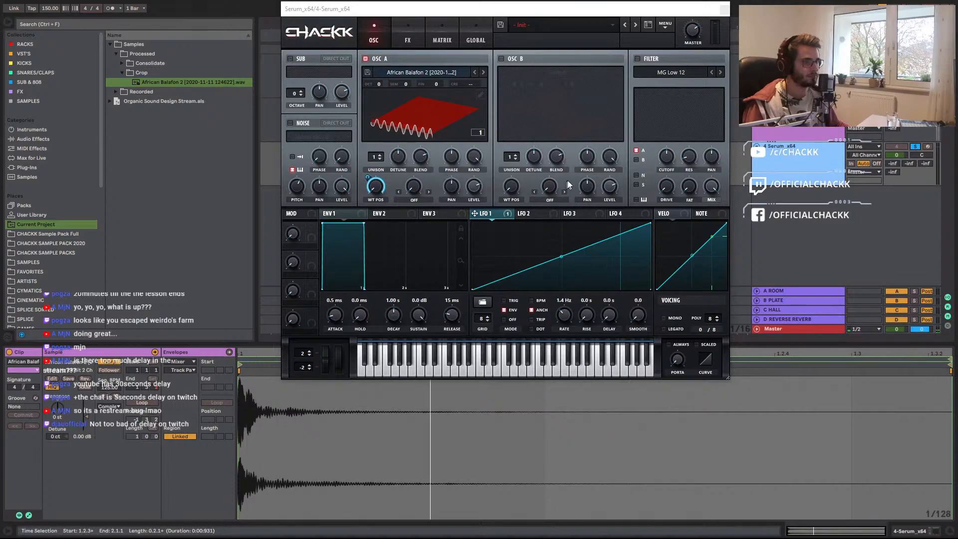
left_click_drag(609, 9, 702, 272)
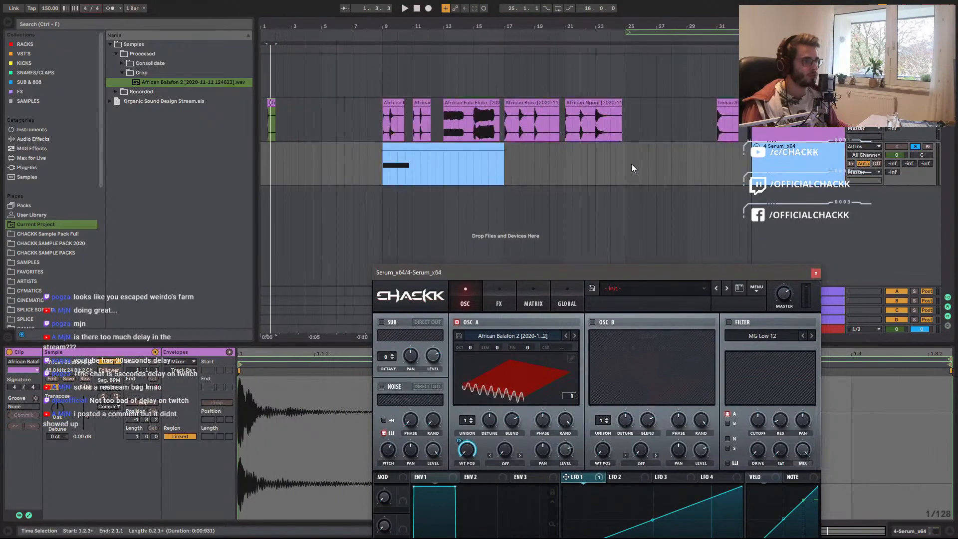
double_click(415, 150)
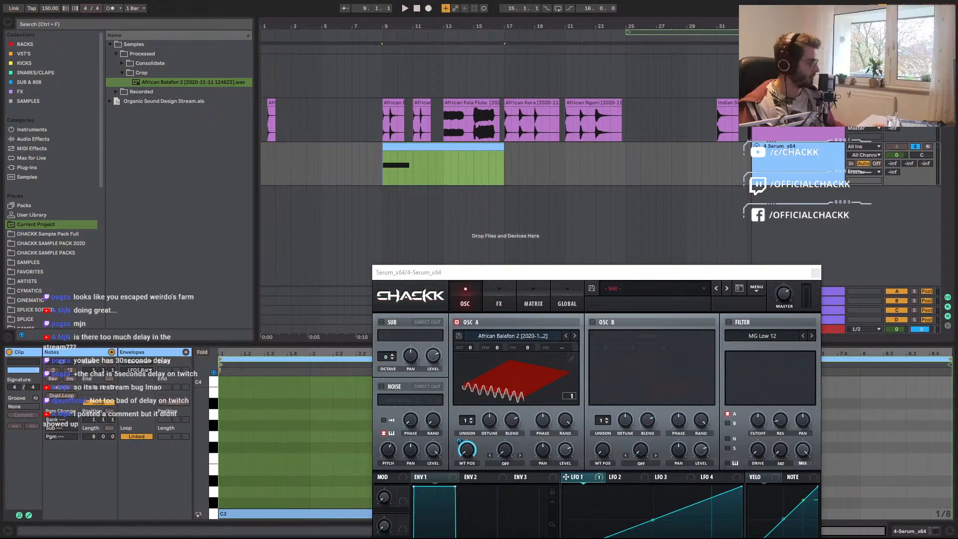
left_click_drag(522, 266, 549, 89)
key("space")
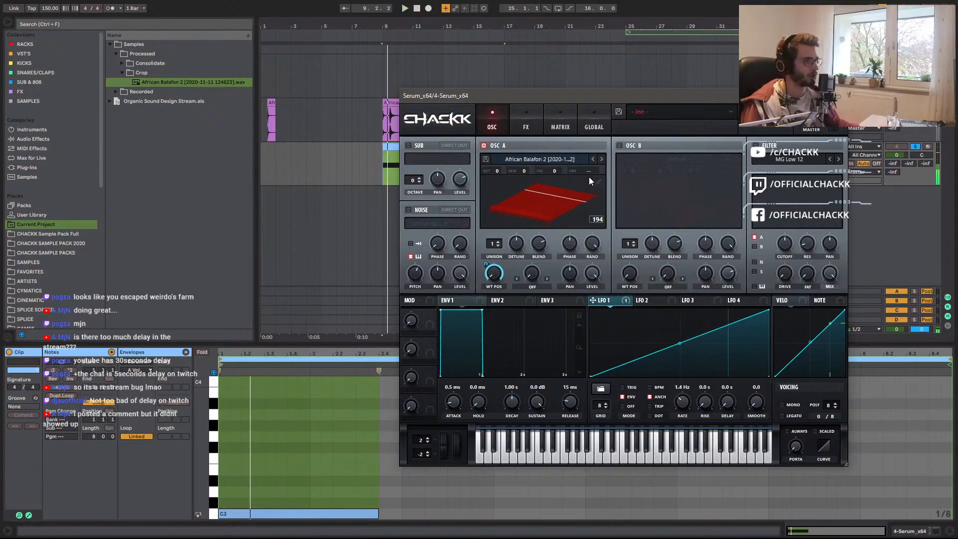
Try LFO 1 at a rate of 2.3 Hz while repeatedly playing the clip.
left_click_drag(502, 93, 573, 108)
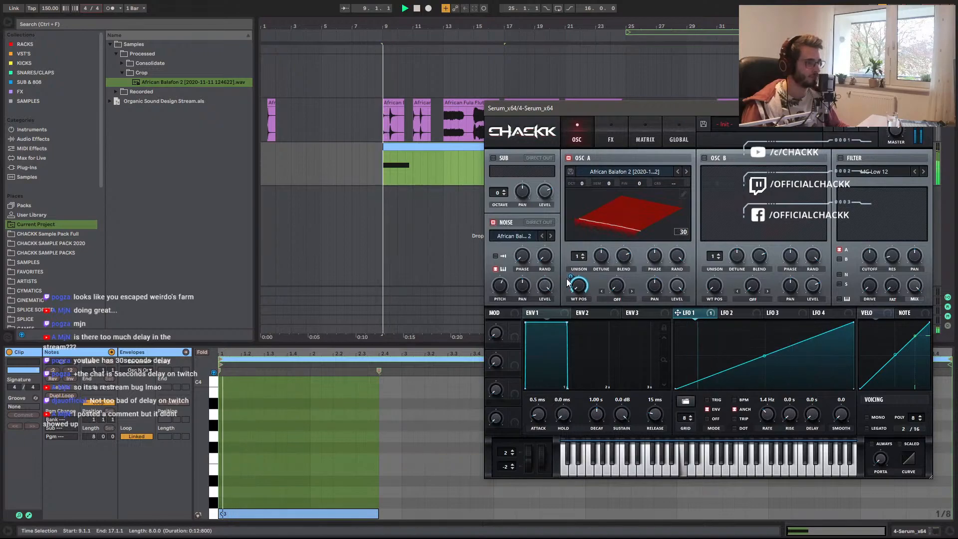
key("space")
left_click(546, 315)
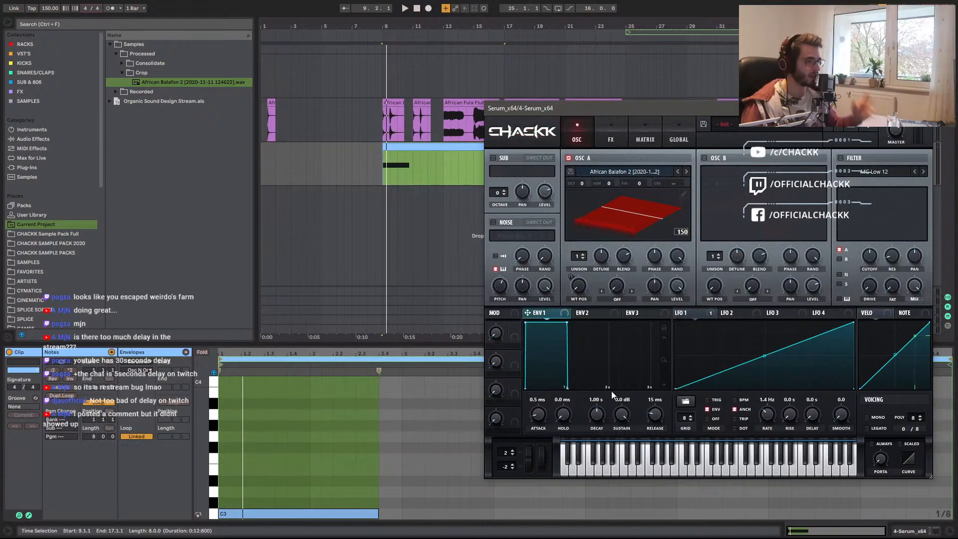
key("space")
mouse_move(775, 418)
left_mouse_down()
mouse_move(774, 397)
mouse_move(774, 412)
left_mouse_up()
key("space")
key("space")
key("space")
key("space")
key("space")
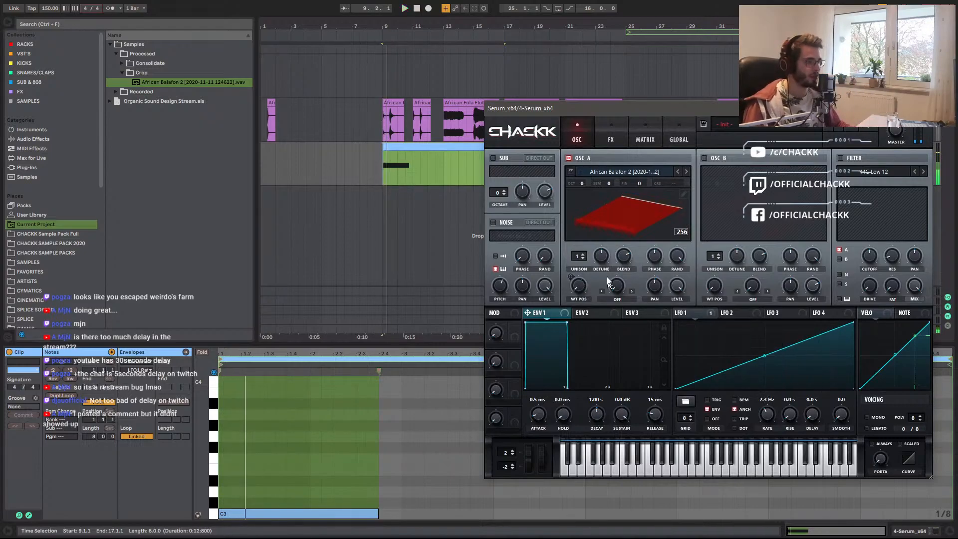
key("space")
key("space")
key("space")
key("space")
Set LFO 1's rate to 1.3 Hz and shape Env 1 with 181 ms decay, -13.1 dB sustain and 231 ms release.
left_click_drag(768, 414, 769, 425)
left_click_drag(619, 424, 594, 426)
key("space")
mouse_move(659, 405)
left_mouse_down()
mouse_move(616, 423)
mouse_move(600, 415)
mouse_move(657, 421)
left_mouse_up()
key("space")
key("space")
left_click_drag(597, 415, 598, 418)
key("space")
key("space")
key("space")
Modulate Osc A's level with Env 1, set Env 1 to 423 ms decay, -12.5 dB sustain, 520 ms release, and LFO 1 to 1.4 Hz.
left_click(690, 312)
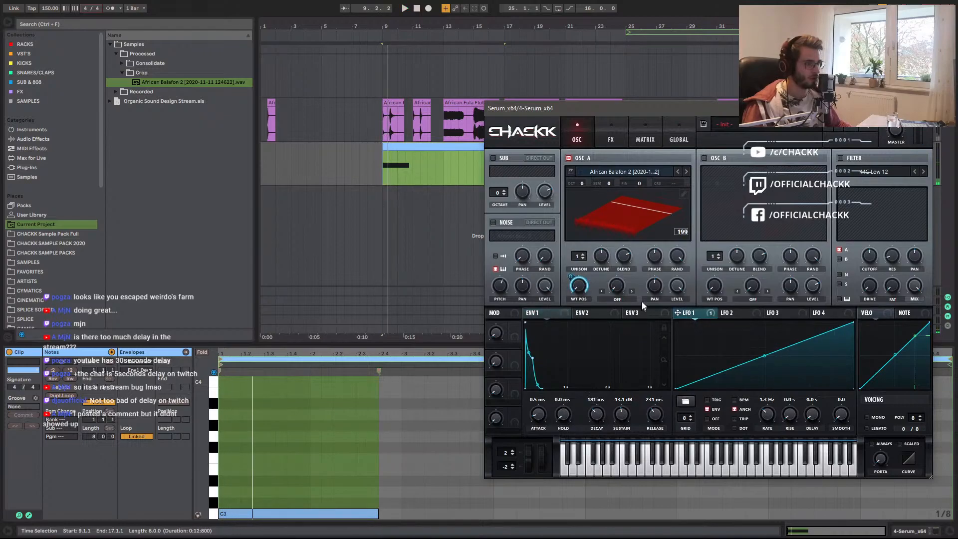
left_click_drag(675, 292, 677, 289)
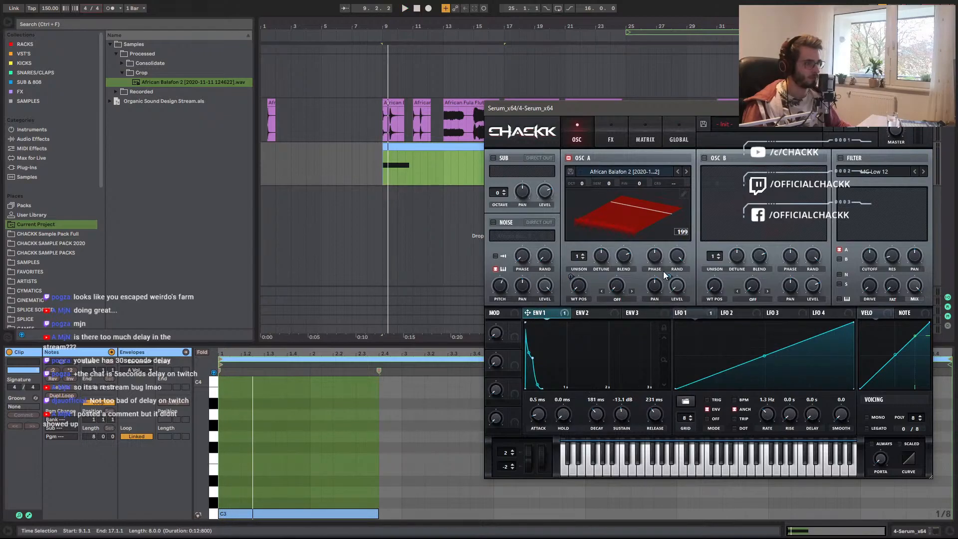
key("space")
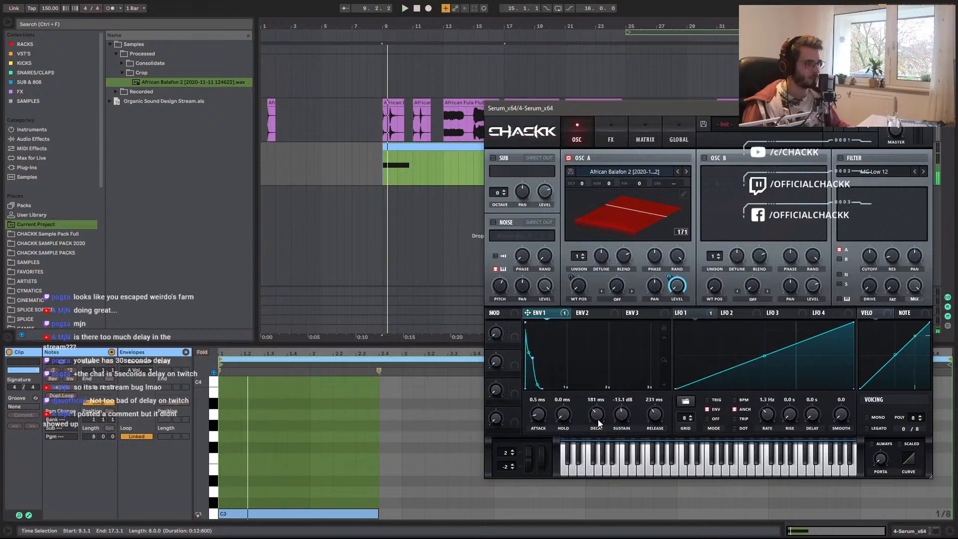
left_click_drag(601, 419, 660, 422)
left_click_drag(769, 417, 769, 419)
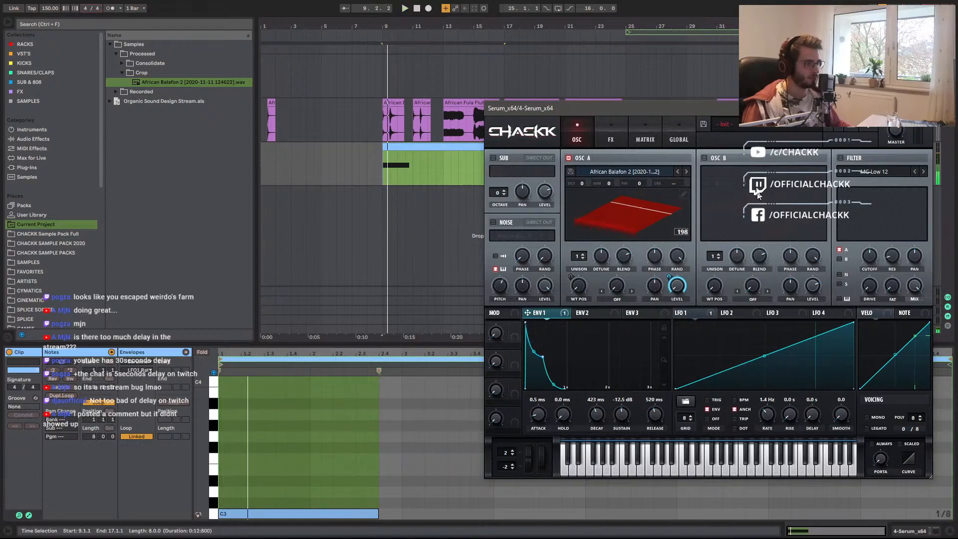
Open Osc A's wavetable editor and apply X-Fade Edges (grid size) to the table.
left_click(684, 194)
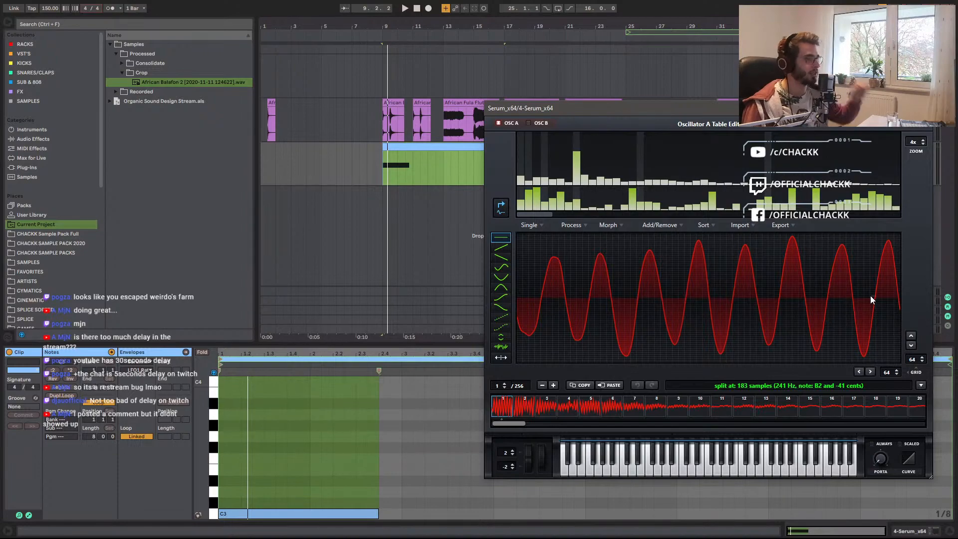
left_click(579, 225)
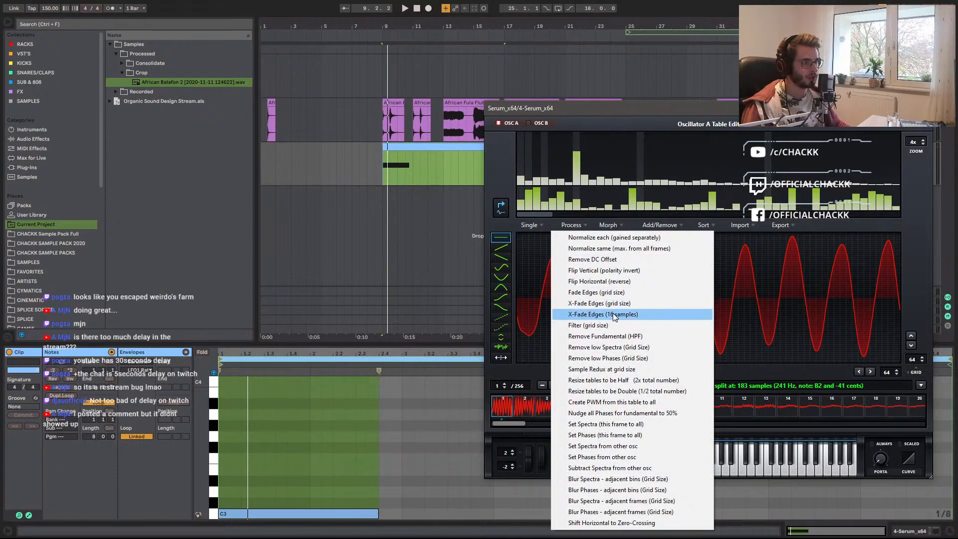
left_click(609, 305)
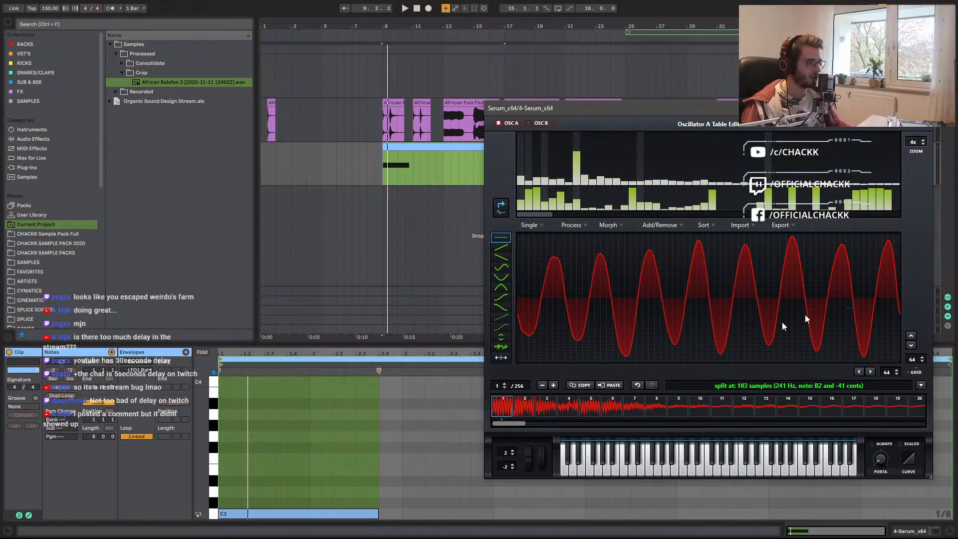
Inspect the waveform edges of frames 1 to 4 in the crossfaded wavetable.
left_click(522, 412)
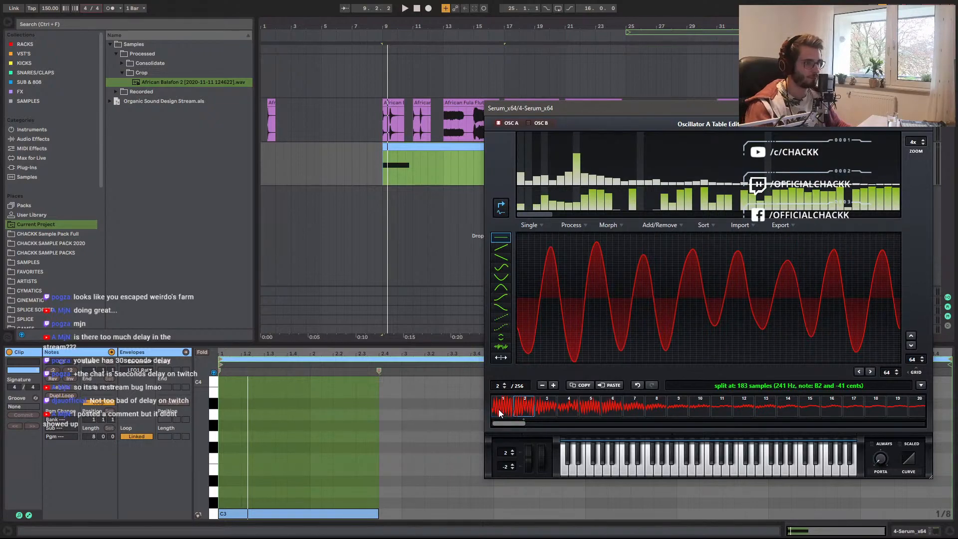
left_click(498, 409)
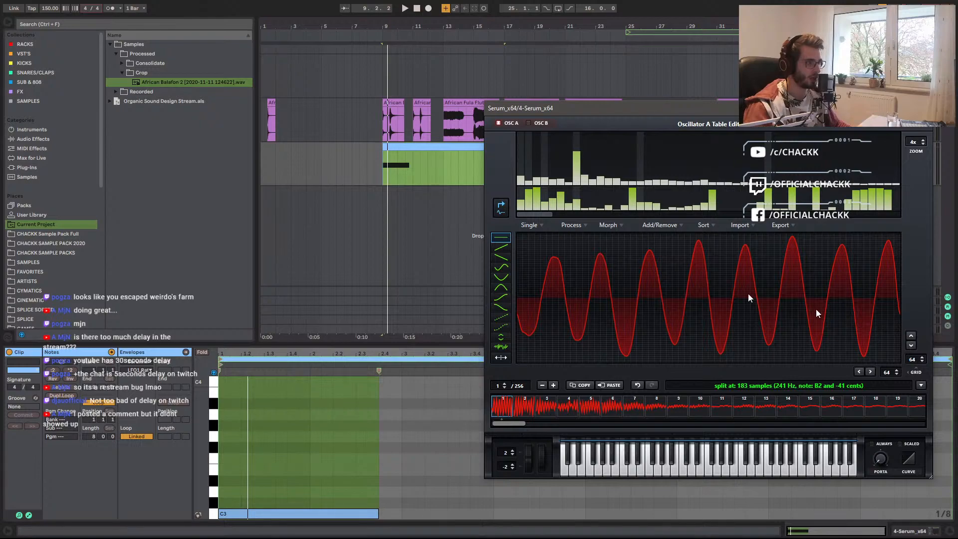
left_click(526, 407)
left_click(551, 409)
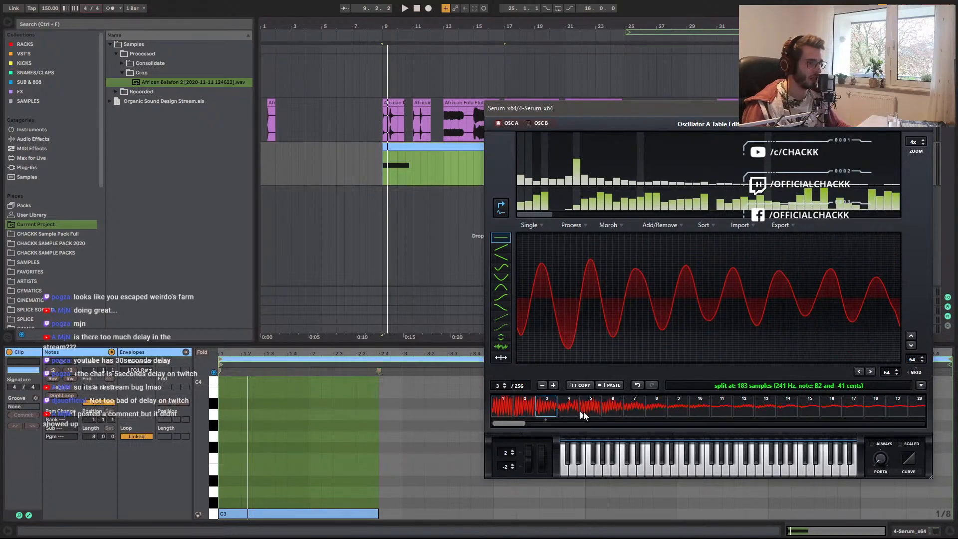
left_click(561, 411)
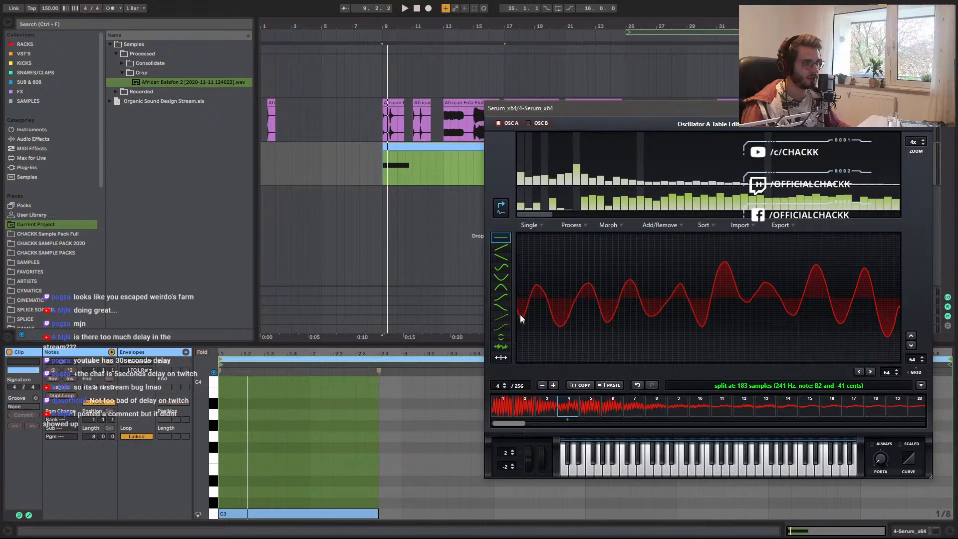
left_click(546, 408)
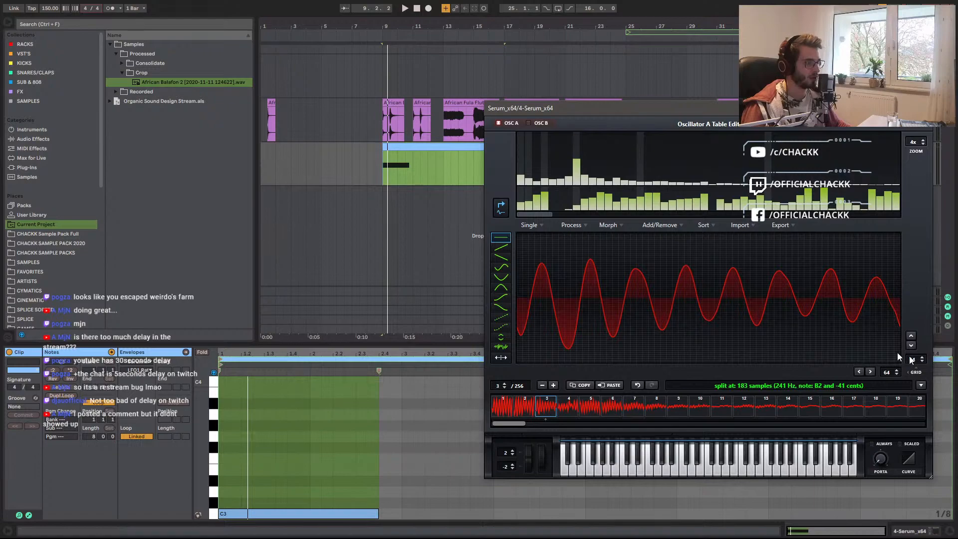
Remove the DC offset from the wavetable and normalize all frames by the same maximum, finishing back in the oscillator view.
left_click(577, 224)
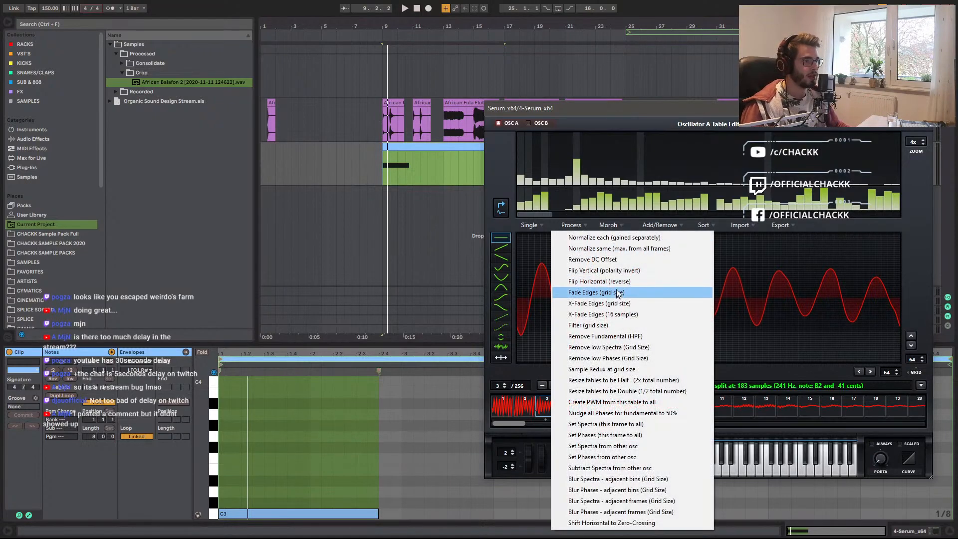
left_click(598, 262)
left_click(576, 222)
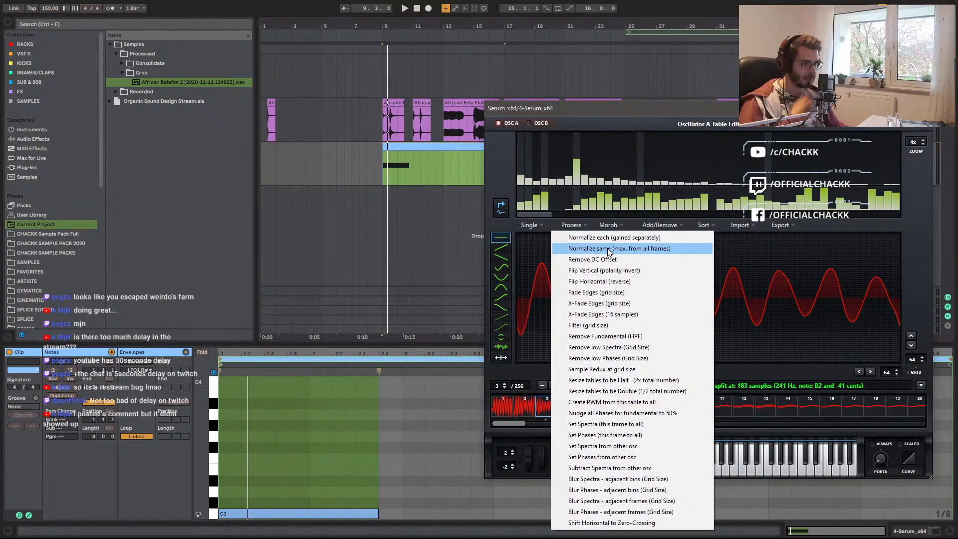
left_click(608, 249)
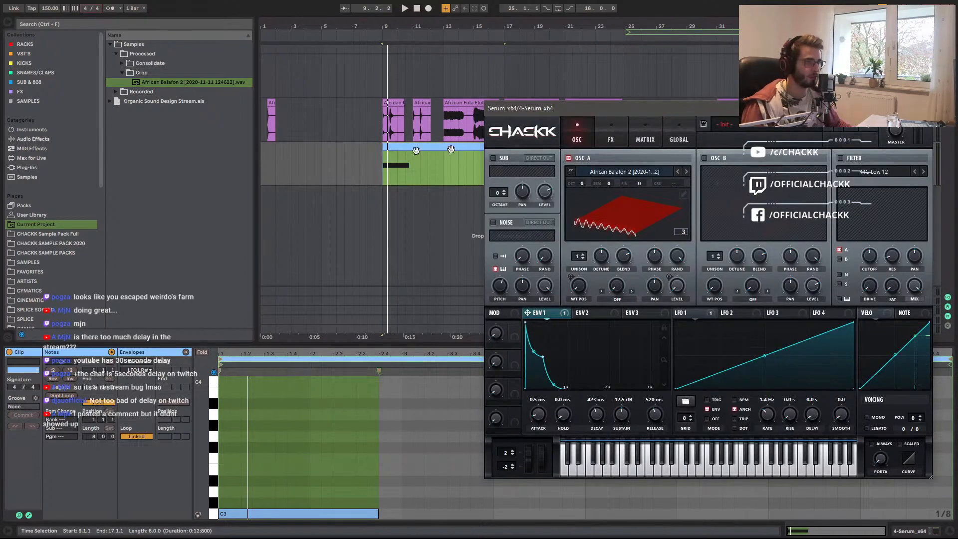
Lower Osc A's wavetable position to frame 1 while repeatedly playing the clip.
key("space")
key("space")
key("space")
key("space")
key("space")
left_click_drag(578, 287, 568, 312)
key("space")
key("space")
key("space")
key("space")
key("space")
key("space")
key("space")
key("space")
key("space")
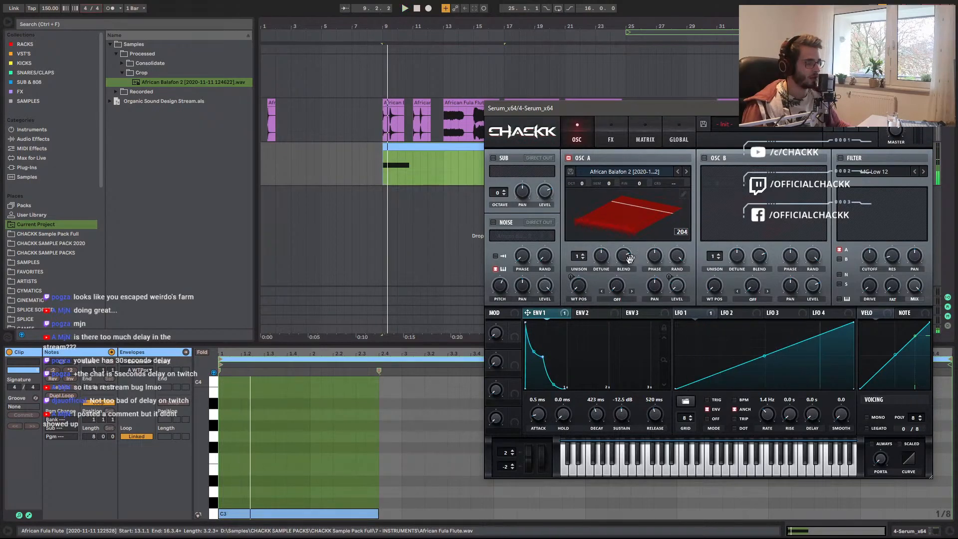
key("space")
key("space")
key("space")
key("space")
key("space")
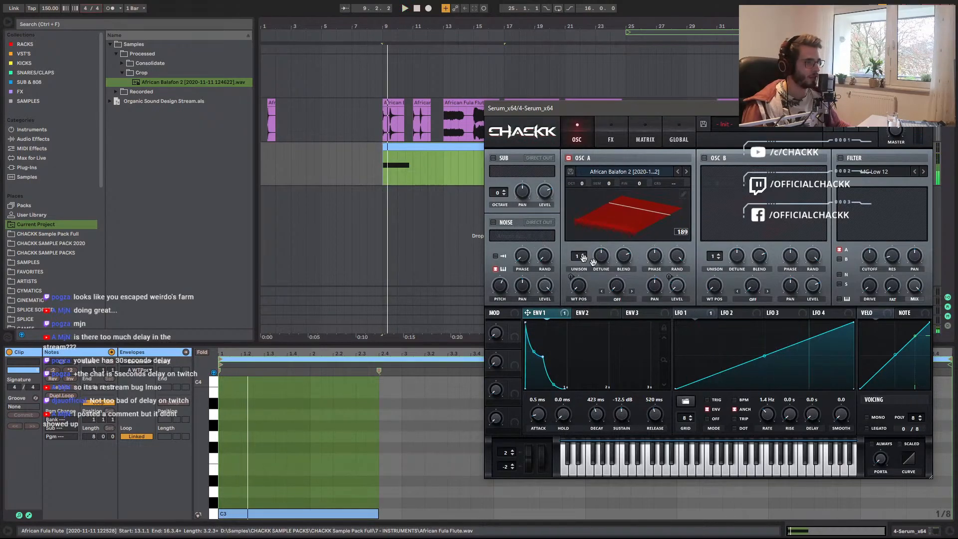
key("space")
key("space")
Try a different Env 1 release time while repeatedly playing the clip.
left_click_drag(654, 422, 637, 392)
key("space")
key("space")
key("space")
key("space")
key("space")
key("space")
key("space")
key("space")
key("space")
key("space")
key("space")
key("space")
Try a shorter Env 1 with 100 ms decay and 94 ms release while playing the clip.
left_click_drag(601, 420, 596, 430)
key("space")
key("space")
left_click(655, 418)
left_click_drag(655, 418, 650, 425)
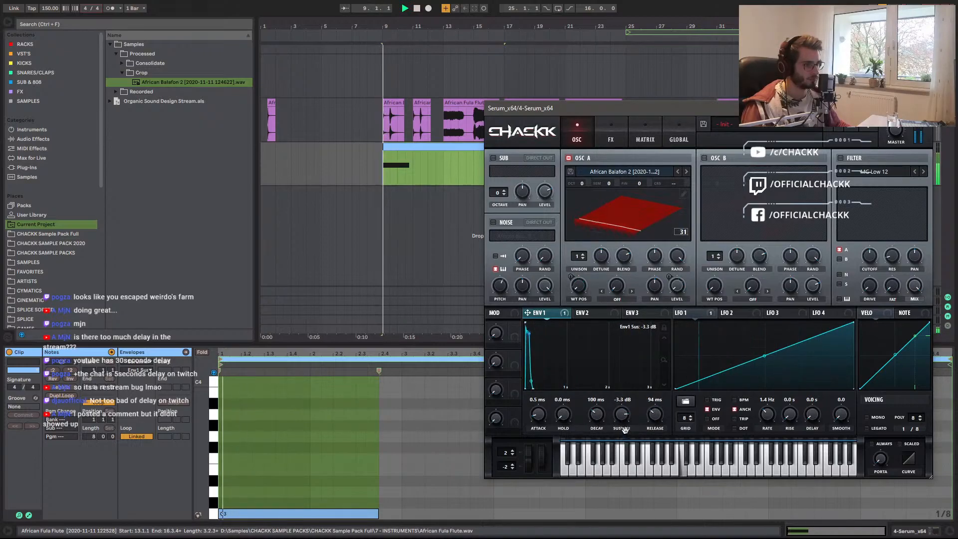
Remove the modulation from Osc A's level and set Env 1 to 259 ms decay, -9.5 dB sustain and 470 ms release.
right_click(677, 283)
left_click(698, 326)
key("space")
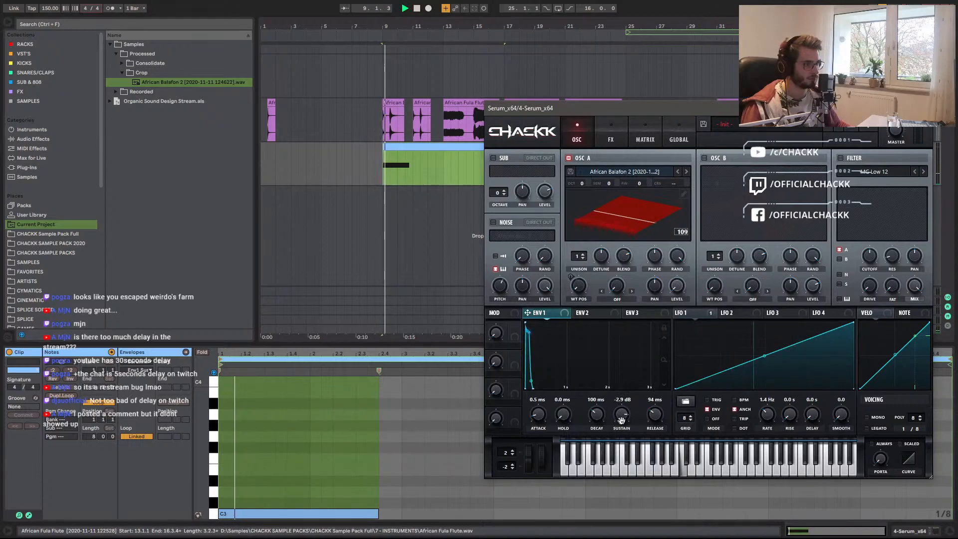
left_click_drag(632, 412, 605, 414)
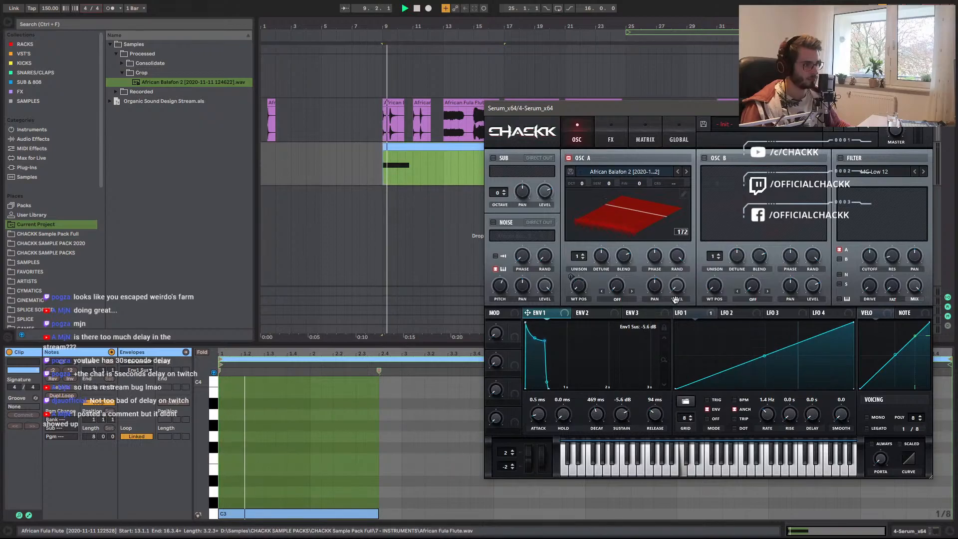
left_click_drag(655, 415, 597, 423)
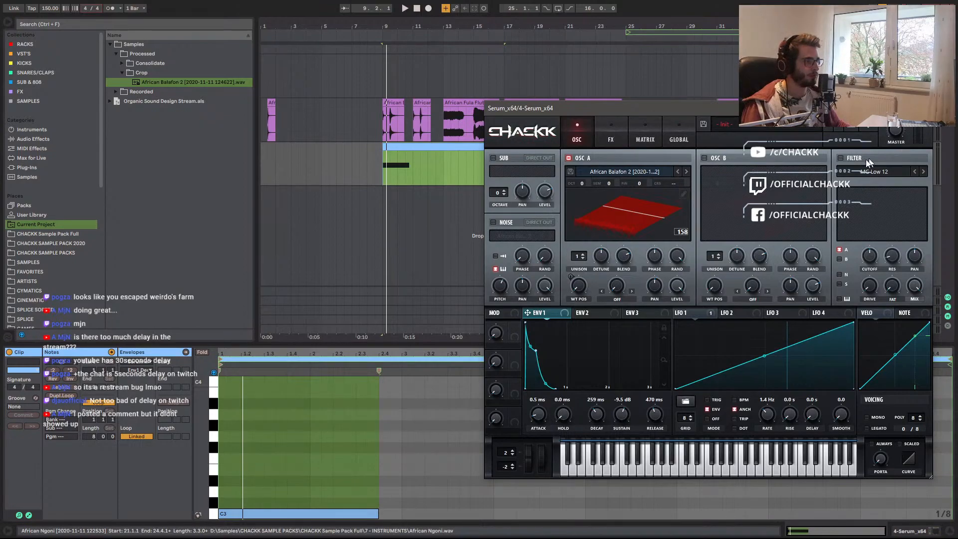
Enable Osc B, copy Osc A's settings into it without modulations and raise its octave to +1.
left_click(704, 158)
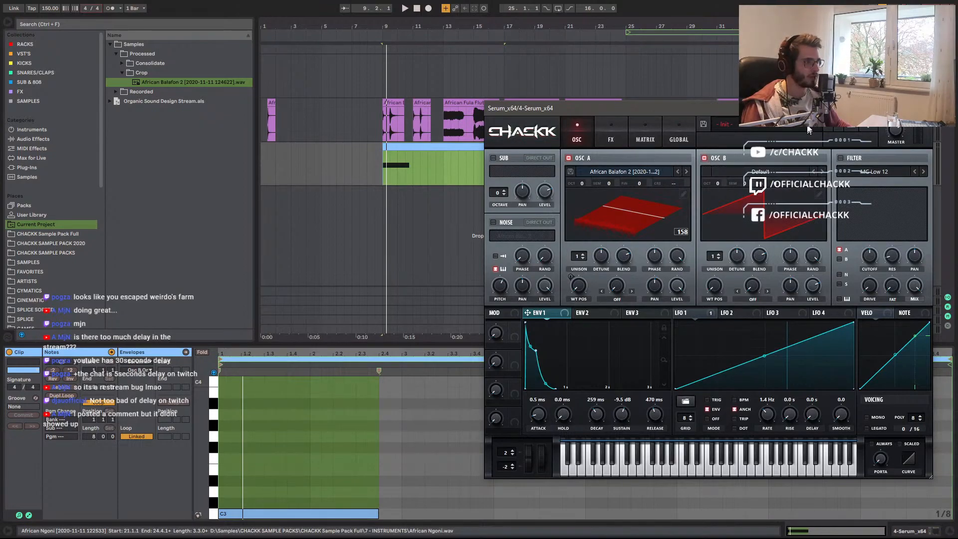
left_click(868, 128)
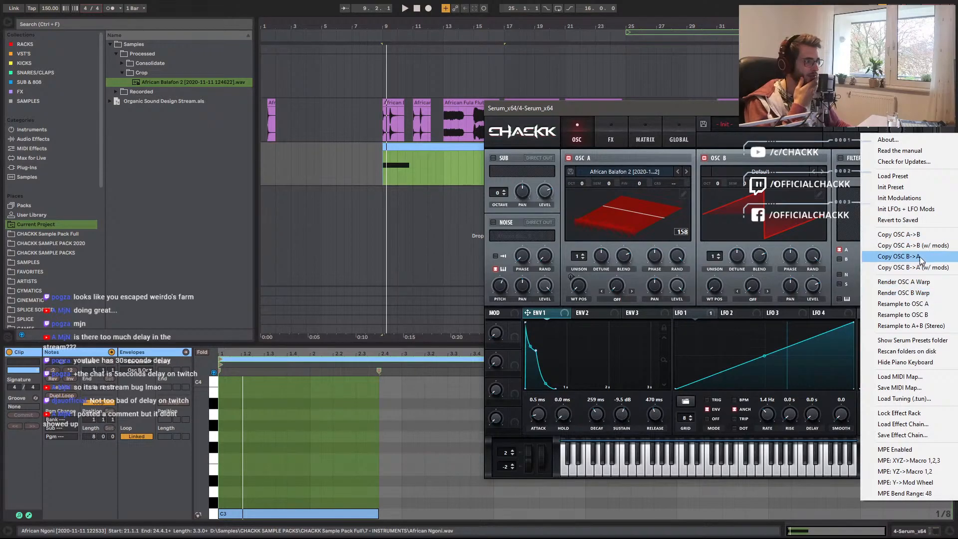
left_click(910, 237)
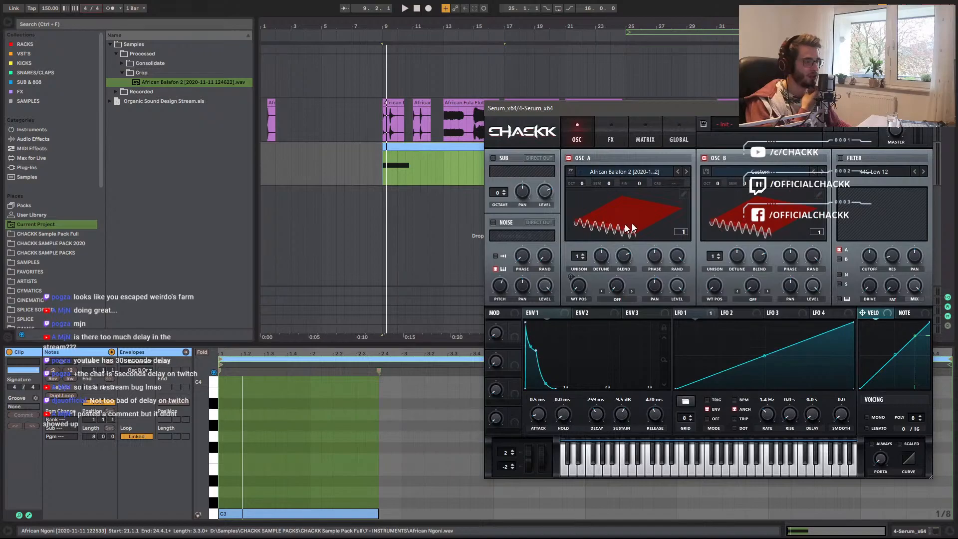
left_click_drag(718, 184, 720, 173)
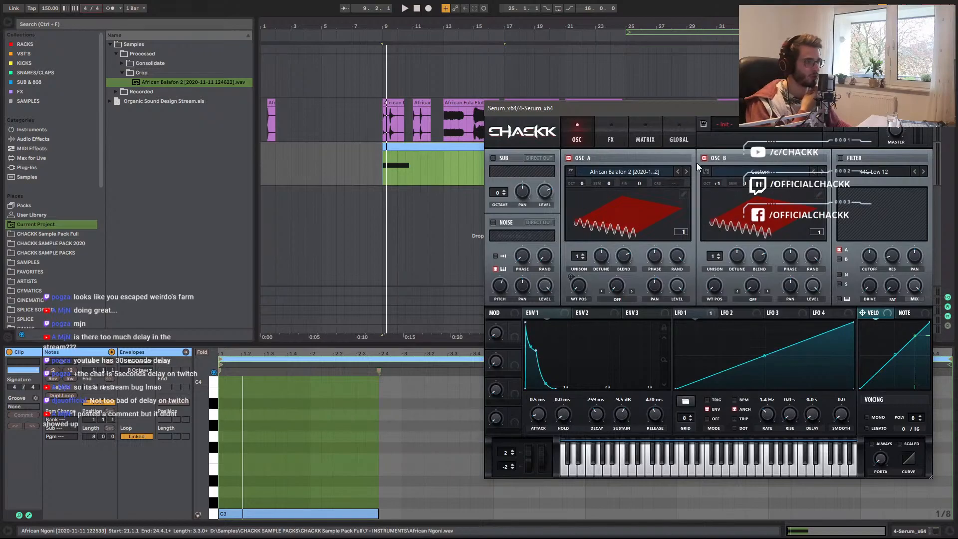
Select the MIDI clip, move the Serum window clear of the track controls and play both oscillators together.
left_click(421, 147)
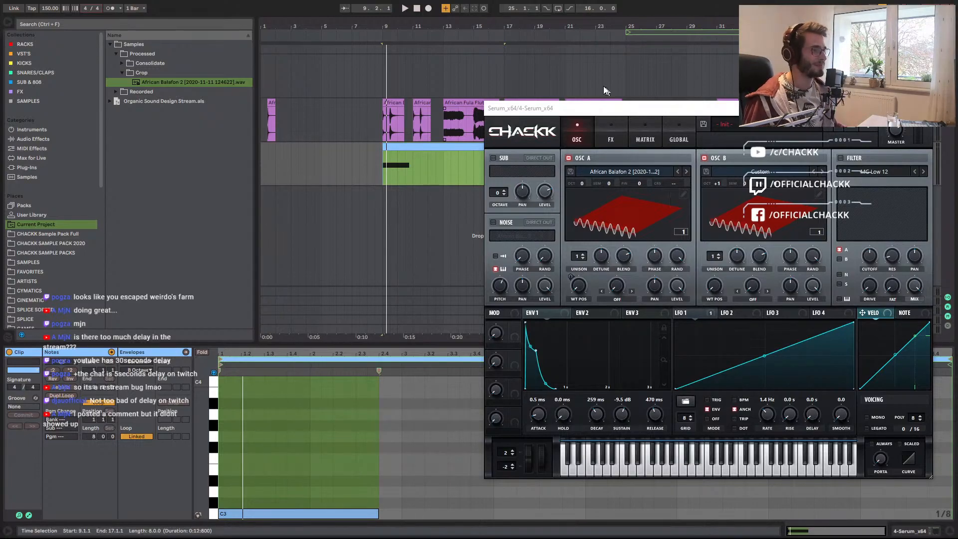
left_click_drag(549, 107, 418, 91)
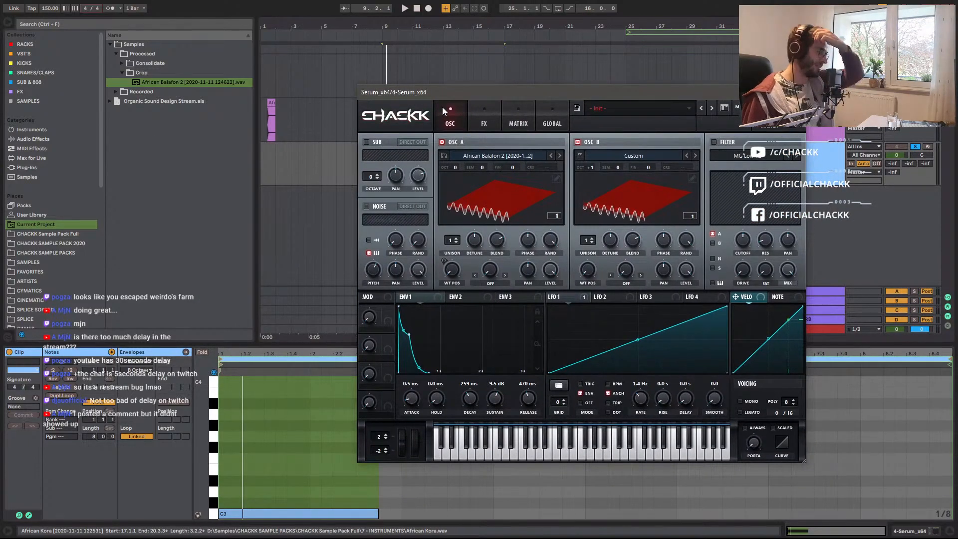
key("space")
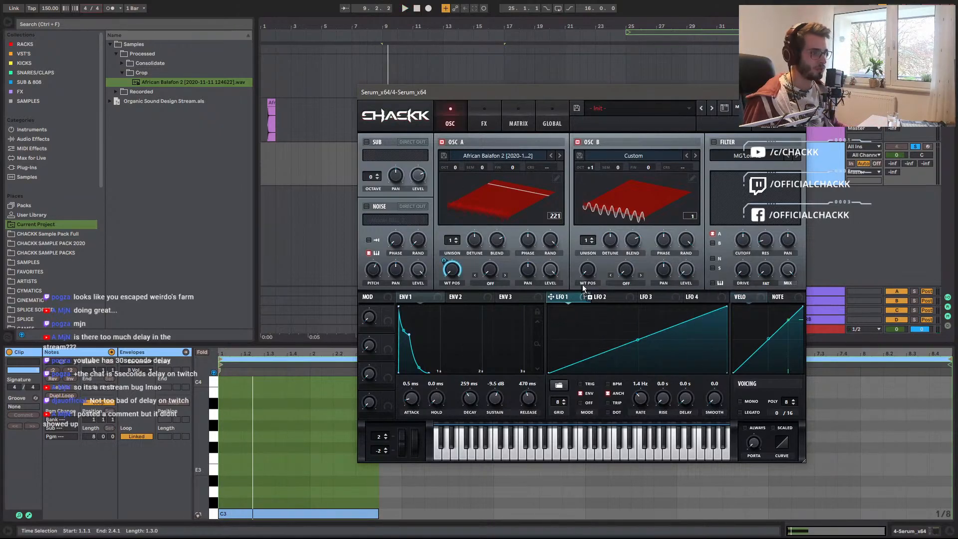
Modulate Osc B's wavetable position with LFO 1, set its unison to 8 voices and play the clip.
mouse_move(587, 278)
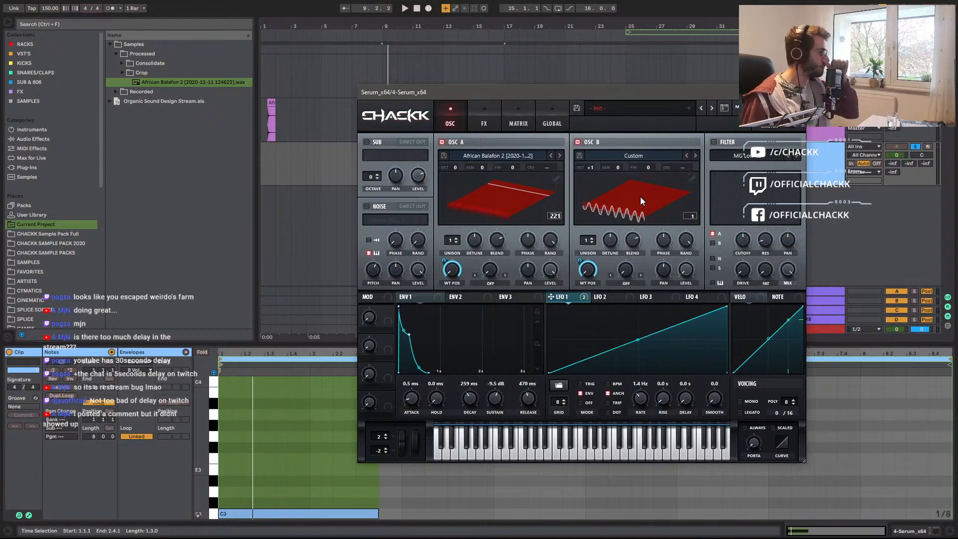
left_click(492, 210)
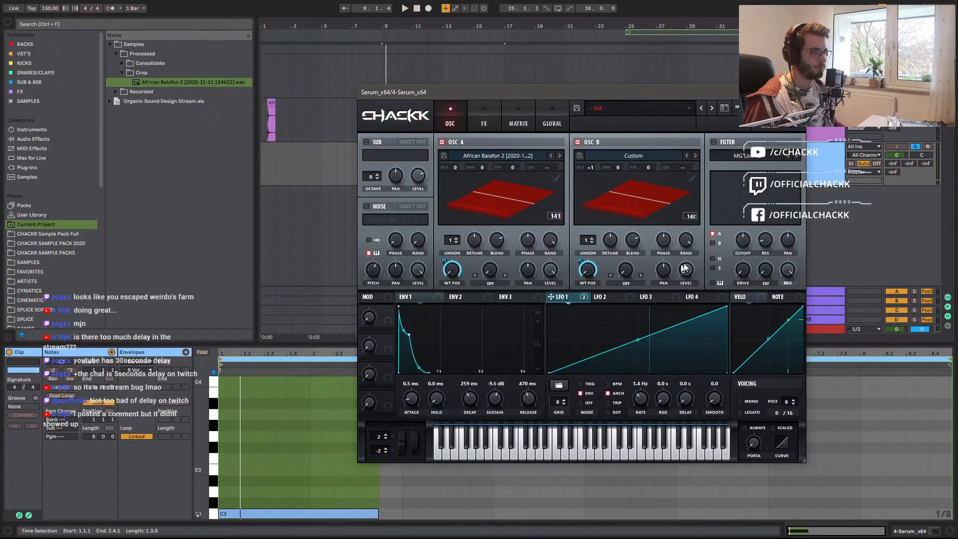
mouse_move(680, 284)
left_click_drag(587, 240, 605, 264)
mouse_move(606, 250)
key("space")
key("space")
key("space")
Enable the filter on both oscillators with Env 1 modulating its cutoff, and set LFO 1's rate to 1.1 Hz.
left_click(714, 142)
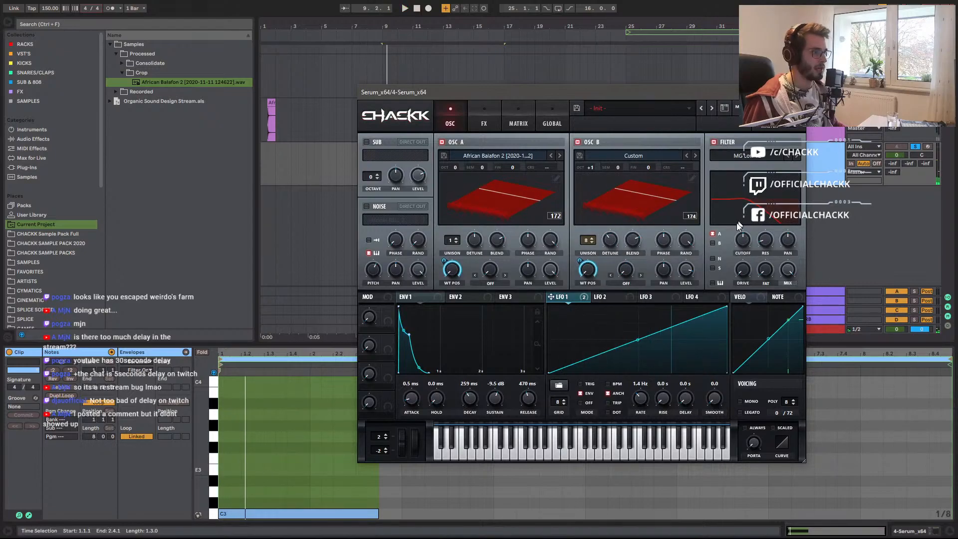
left_click_drag(742, 240, 743, 248)
key("space")
mouse_move(745, 248)
left_mouse_down()
mouse_move(741, 238)
mouse_move(743, 250)
left_mouse_up()
key("space")
key("space")
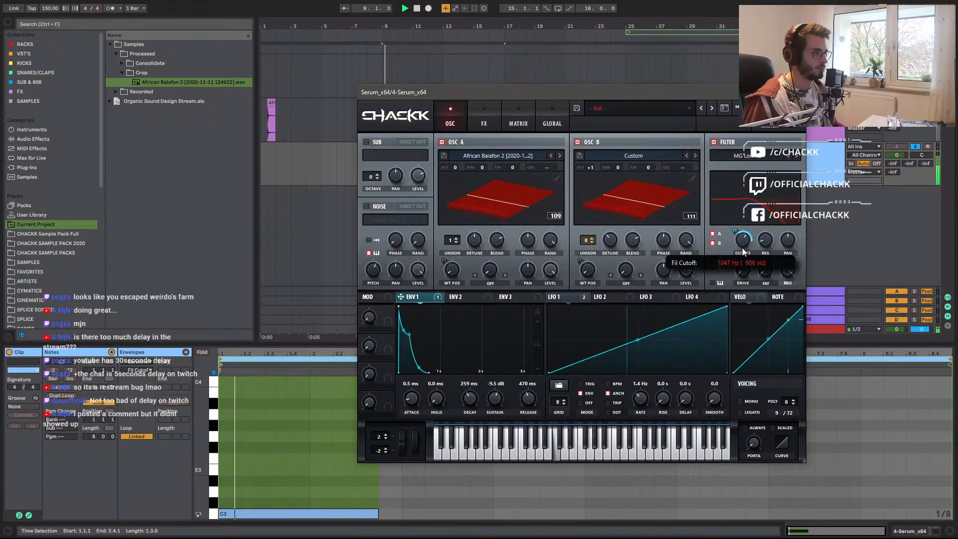
left_click_drag(529, 398, 538, 397)
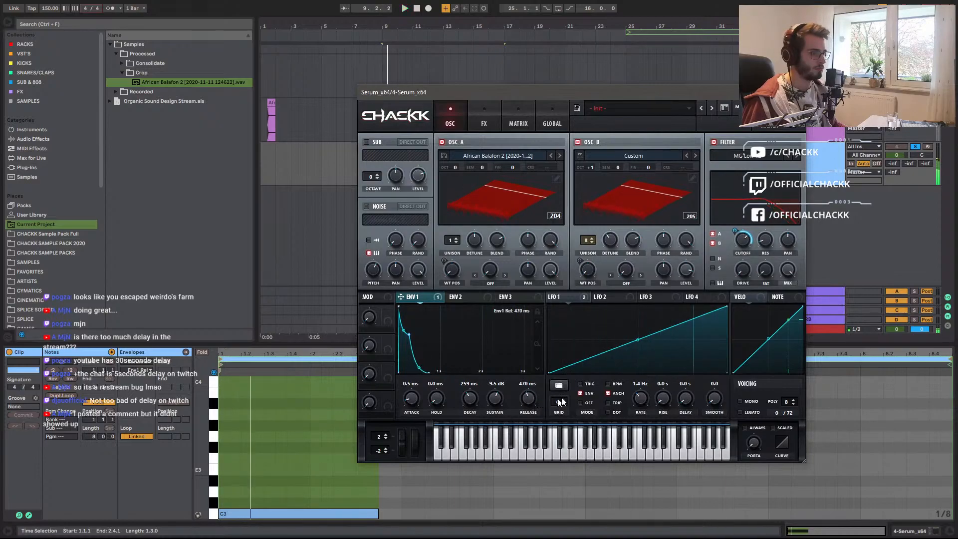
left_click_drag(643, 403, 645, 407)
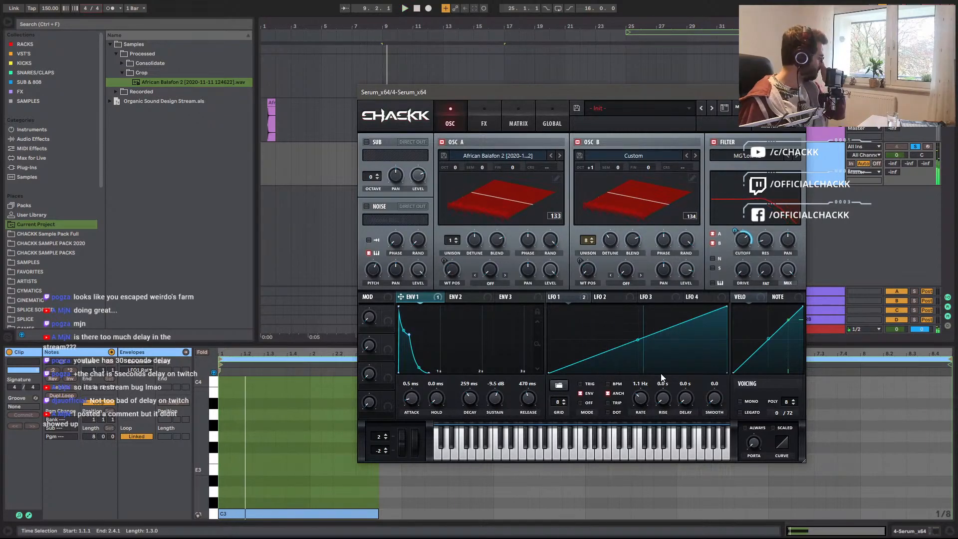
Enable the Hyper/Dimension effect and adjust the Hyper mix and Dimension mix.
left_click(484, 120)
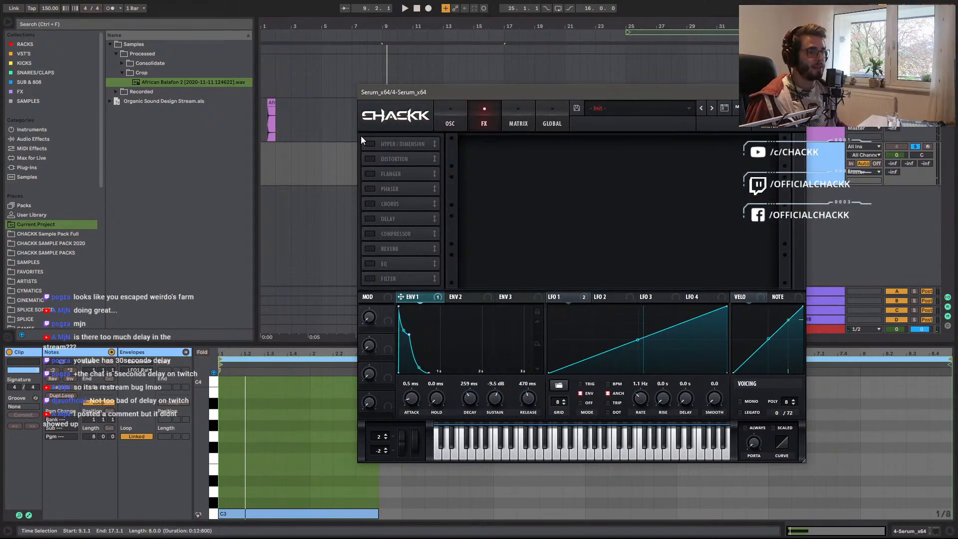
left_click_drag(635, 151, 634, 167)
left_click_drag(758, 149, 756, 161)
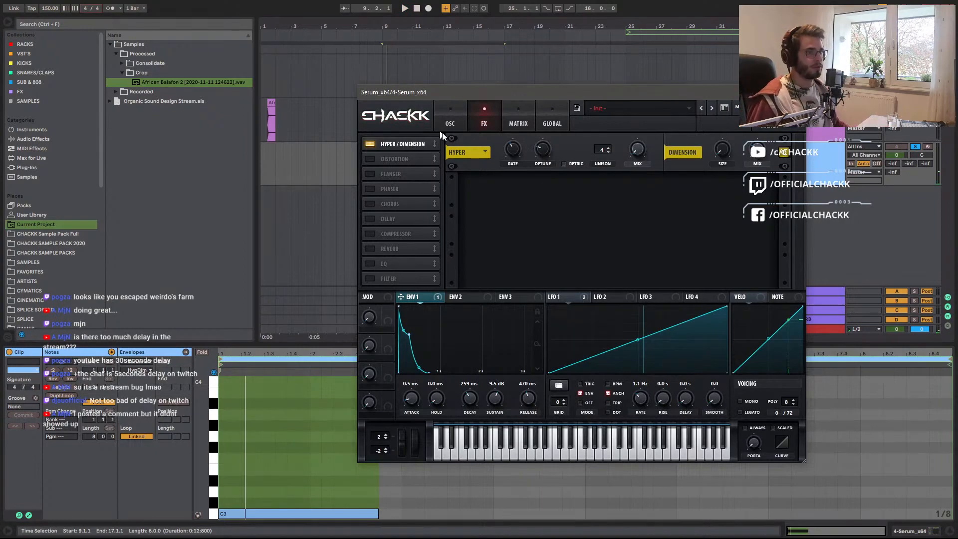
Add delay and reverb directly after Hyper/Dimension, with a 1/8 right delay time and a 16% reverb mix.
left_click(370, 220)
left_click(373, 249)
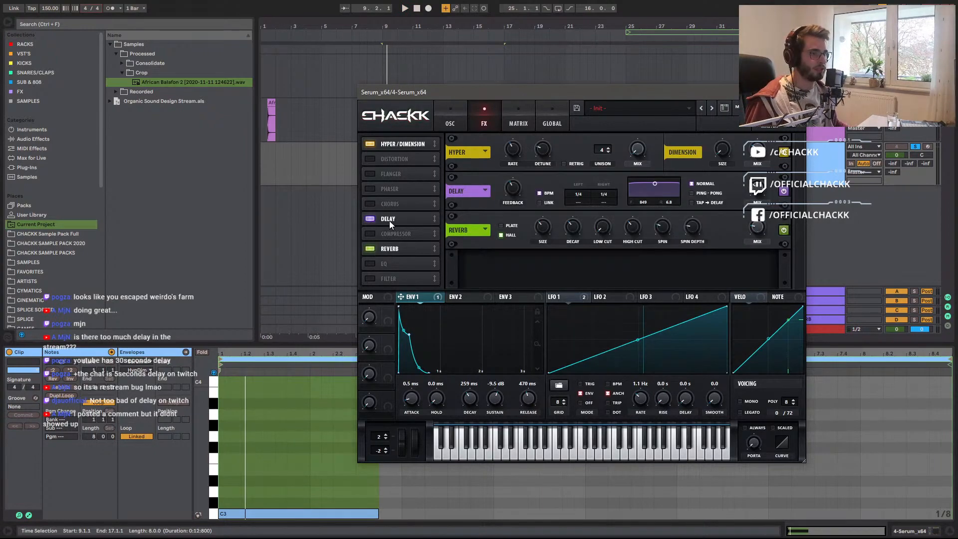
left_click_drag(397, 248, 402, 173)
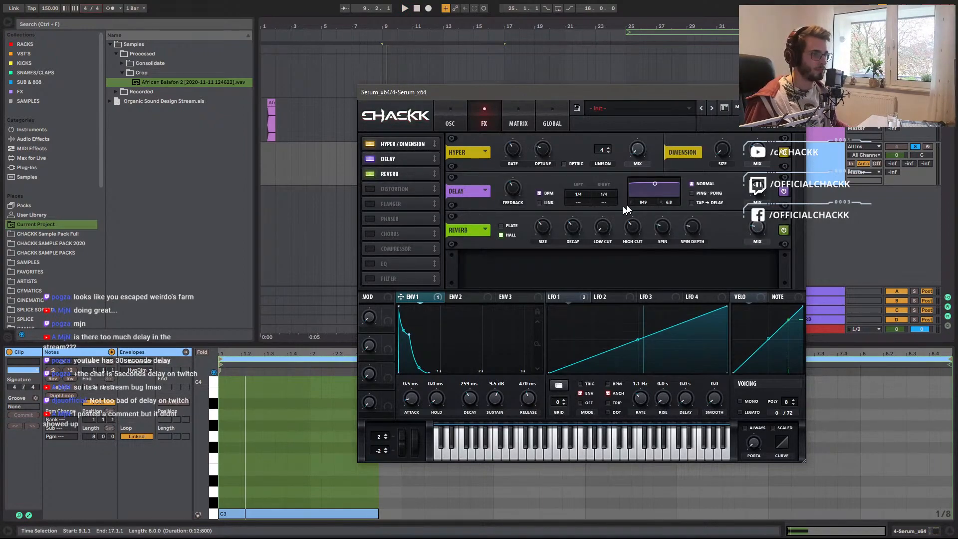
scroll(606, 197, "down", 1)
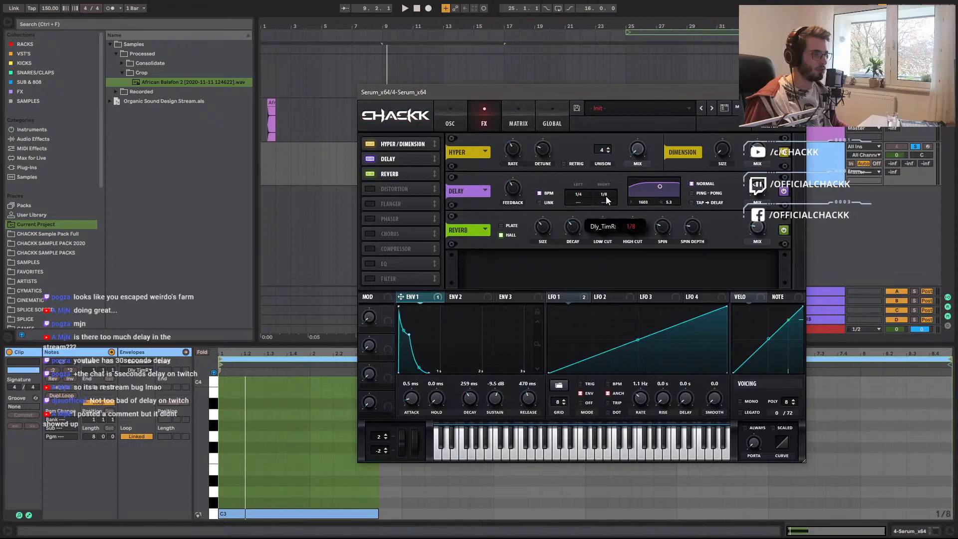
key("space")
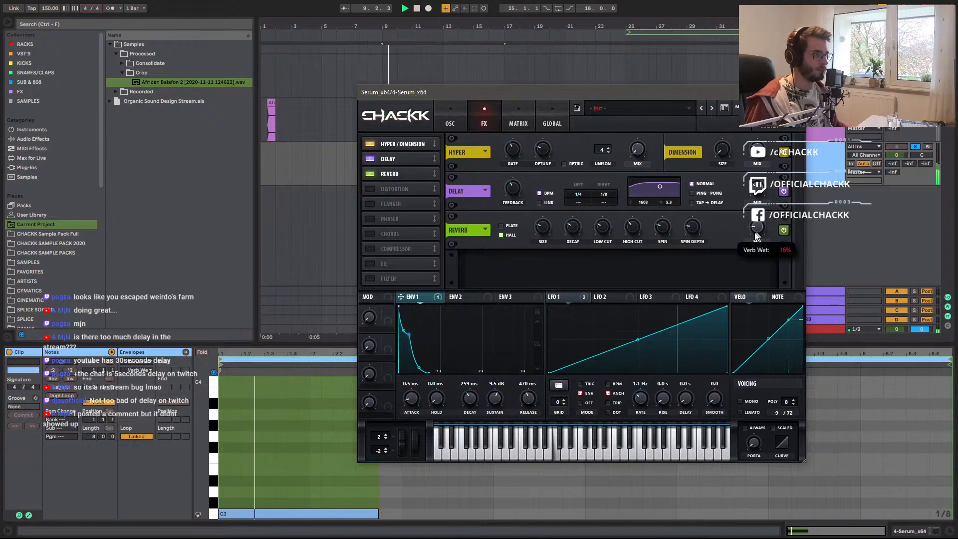
Add a compressor between Hyper/Dimension and the delay, and switch it to multiband.
left_click(370, 248)
left_click_drag(397, 168, 398, 158)
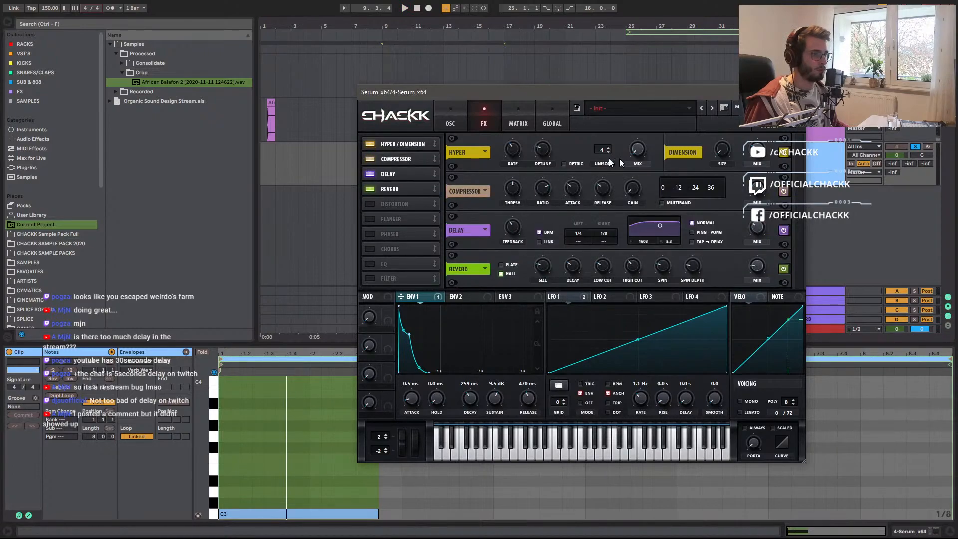
left_click(667, 204)
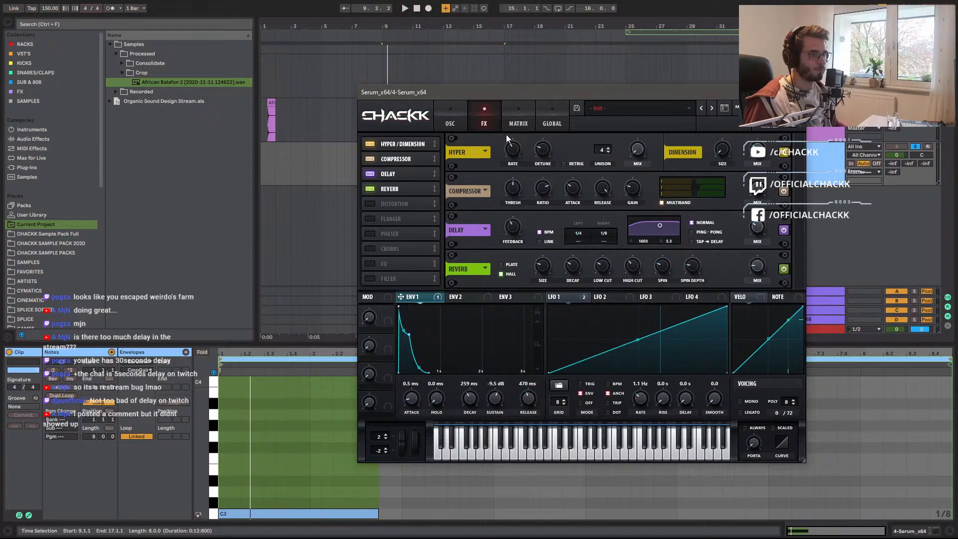
Enable the noise oscillator with the African Balafon 2 sample as a one-shot and listen to the layered sound.
left_click(450, 119)
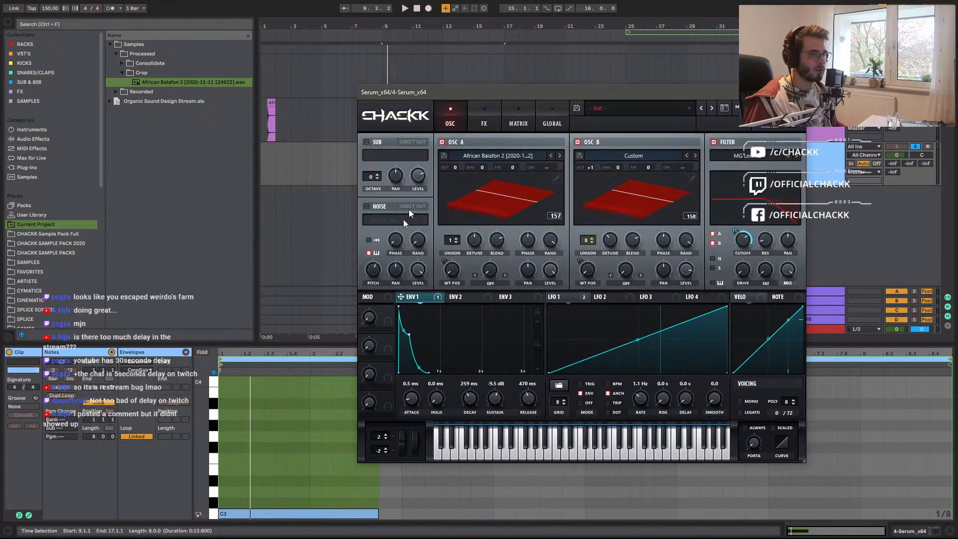
left_click(367, 206)
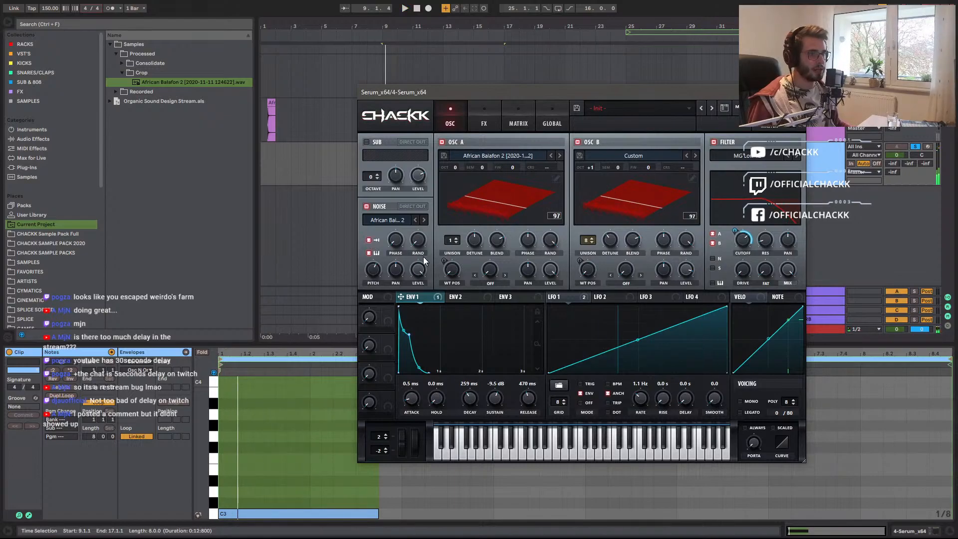
key("space")
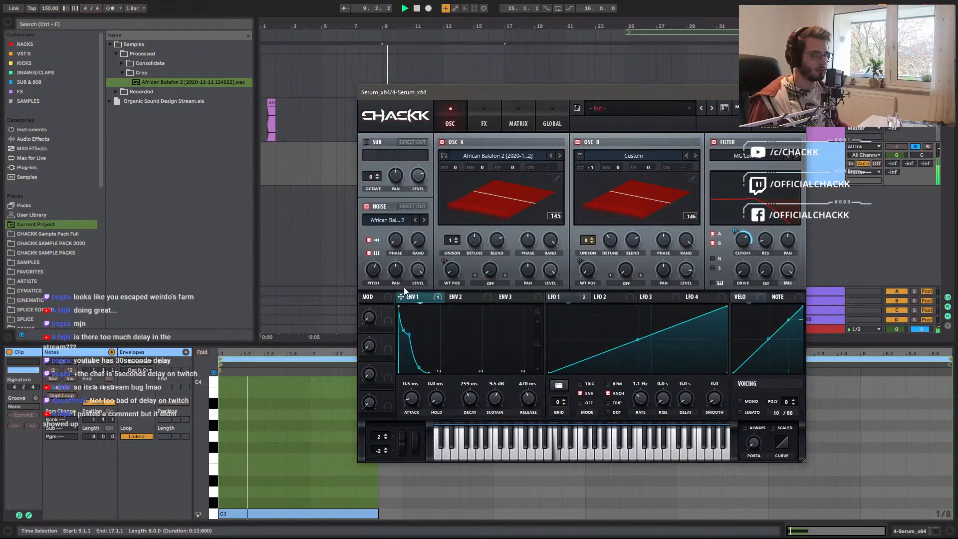
key("space")
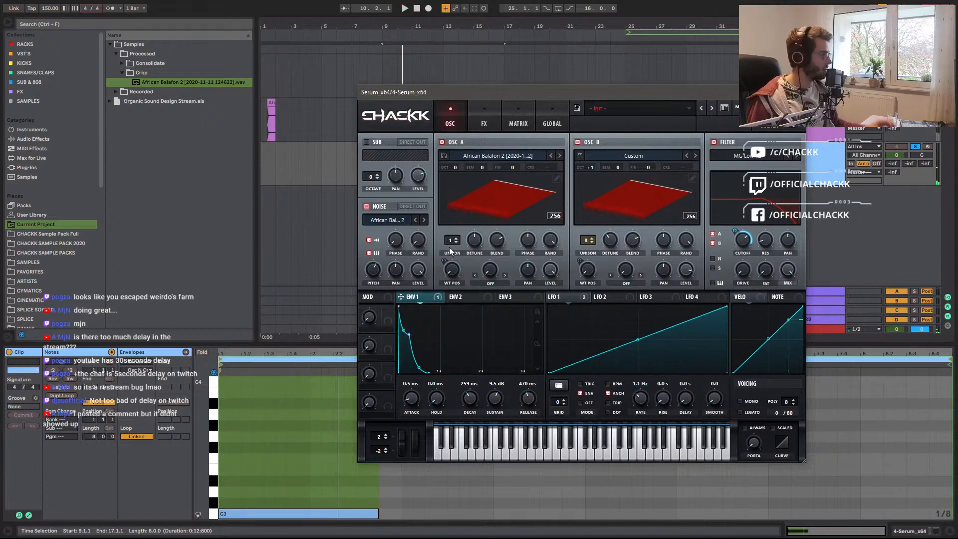
key("space")
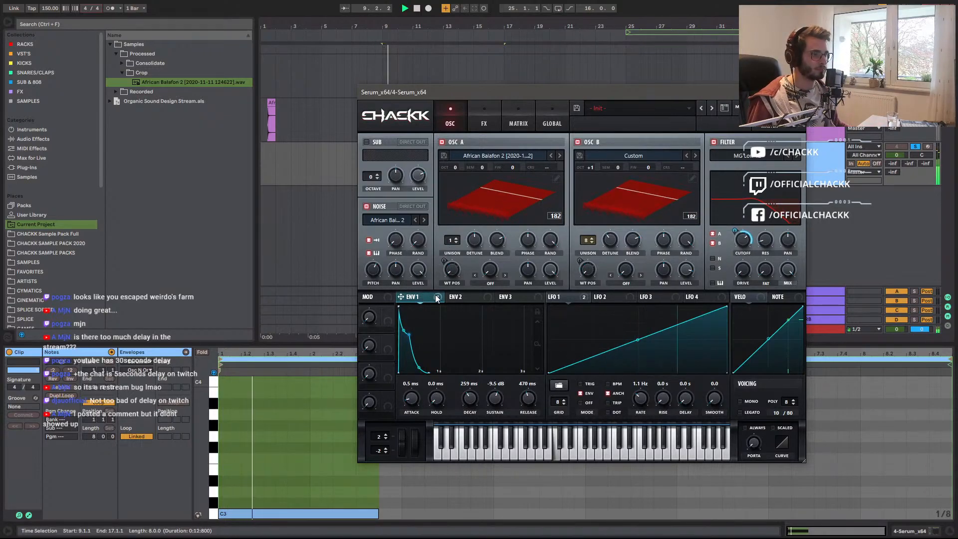
Move the Serum window aside, split off the first African Balafon 2 note, and place it at bar 5 for playback.
left_click_drag(516, 99, 736, 193)
scroll(306, 129, "up", 3)
left_click(495, 128)
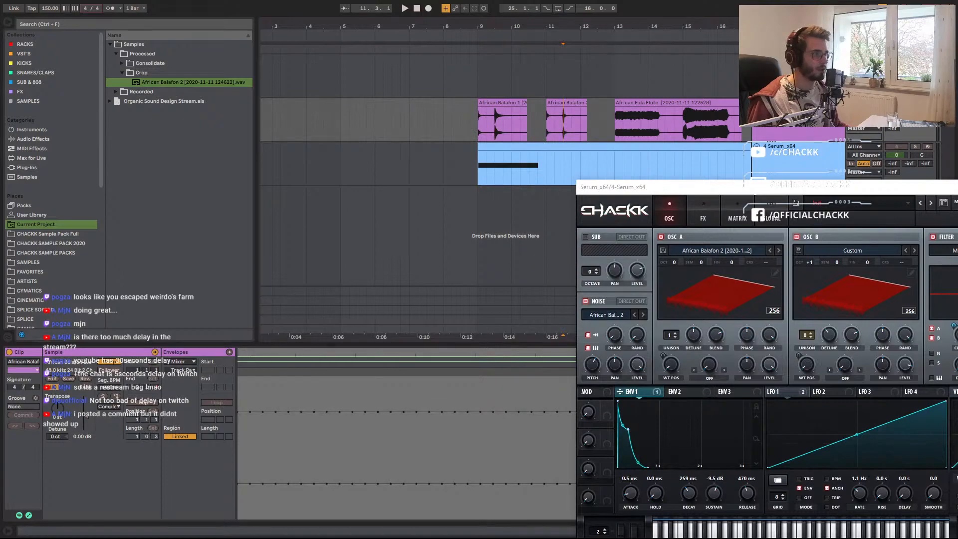
key("ctrl+e")
left_click_drag(556, 103, 340, 123)
scroll(339, 123, "up", 4)
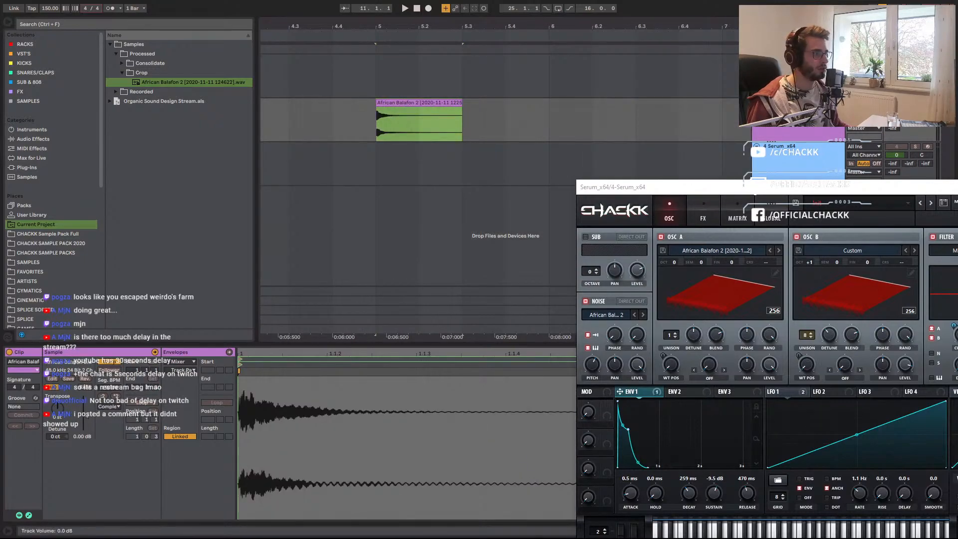
key("space")
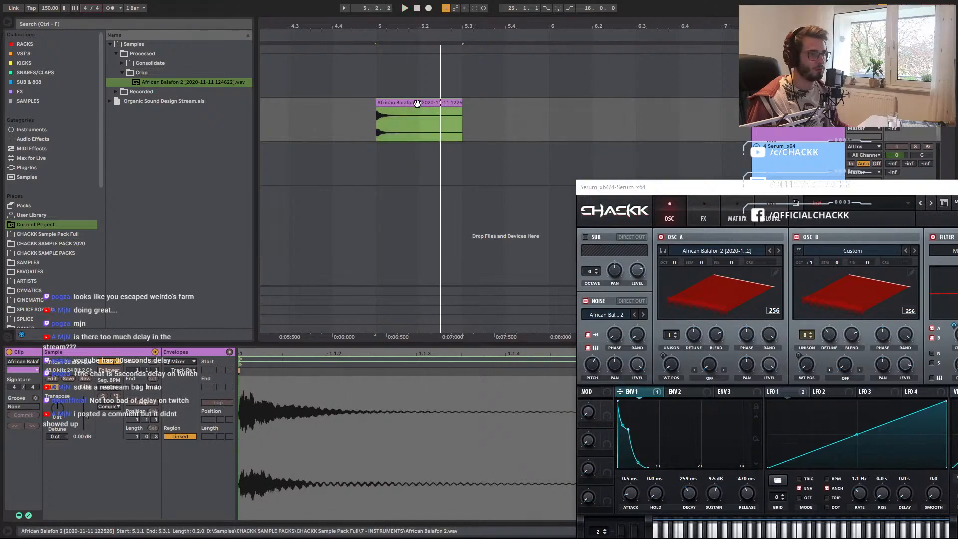
Move the first African Balafon 1 note to bar 6, compare it with the bar 5 clip, and consolidate it.
left_click_drag(488, 20, 368, 25)
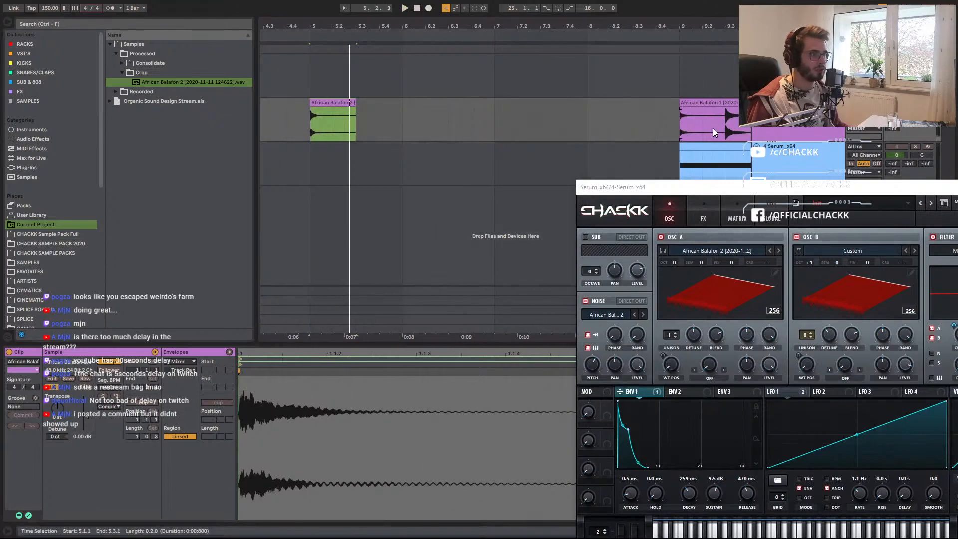
left_click_drag(716, 116, 430, 113)
key("space")
left_click(331, 102)
key("space")
left_click(440, 104)
key("ctrl+j")
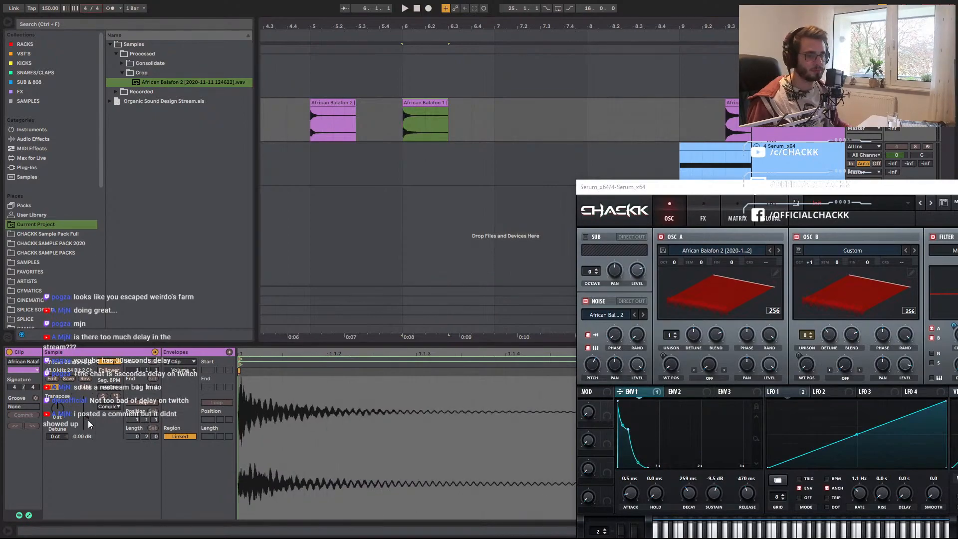
Show the consolidated African Balafon 1 clip in the browser and try to load its file into Osc A.
right_click(417, 108)
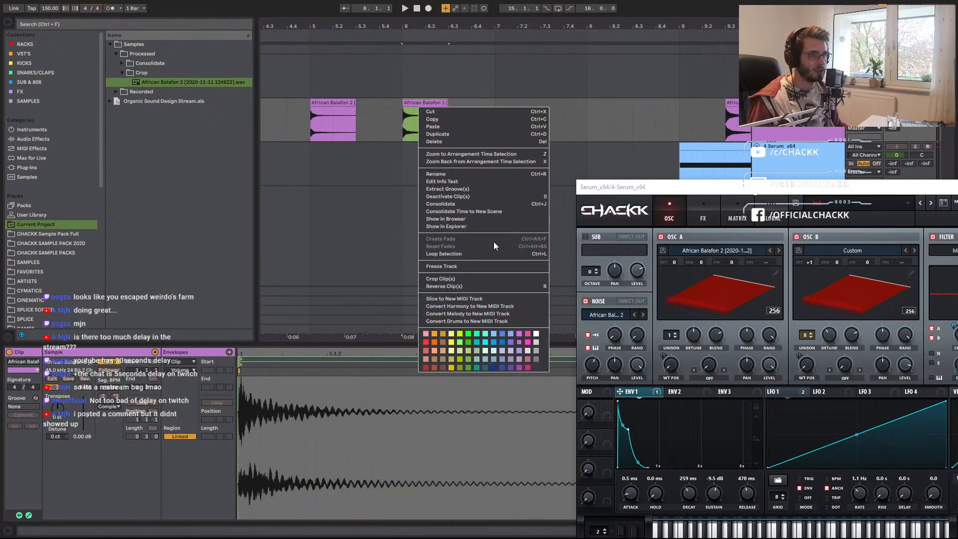
left_click(458, 219)
left_click_drag(139, 92, 735, 306)
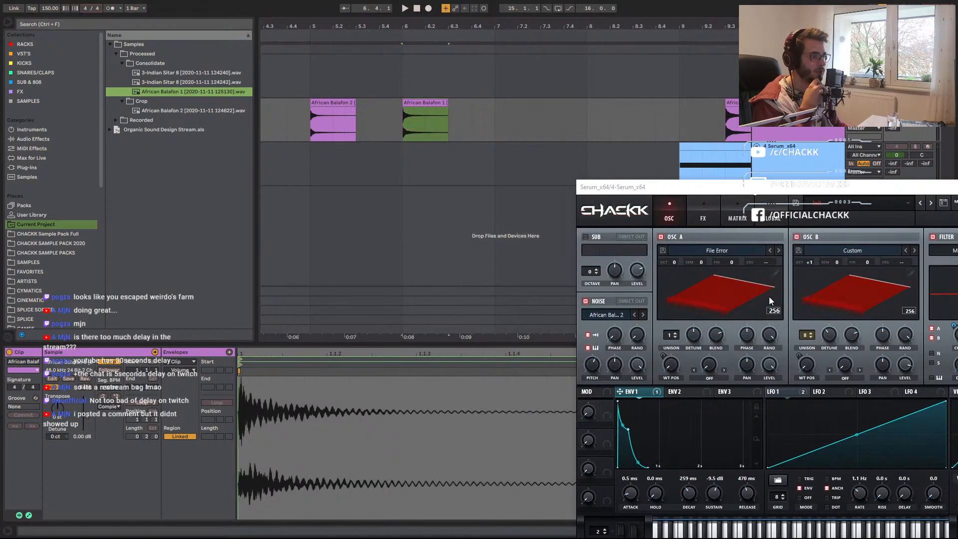
left_click_drag(154, 93, 720, 300)
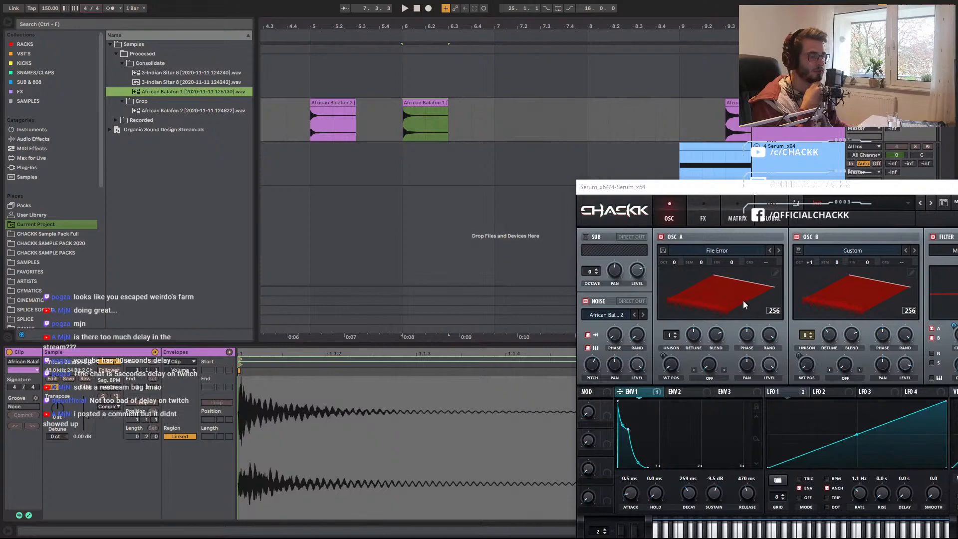
Move the MIDI clip on the Serum track to bar 6, solo the track and play it.
left_click(621, 164)
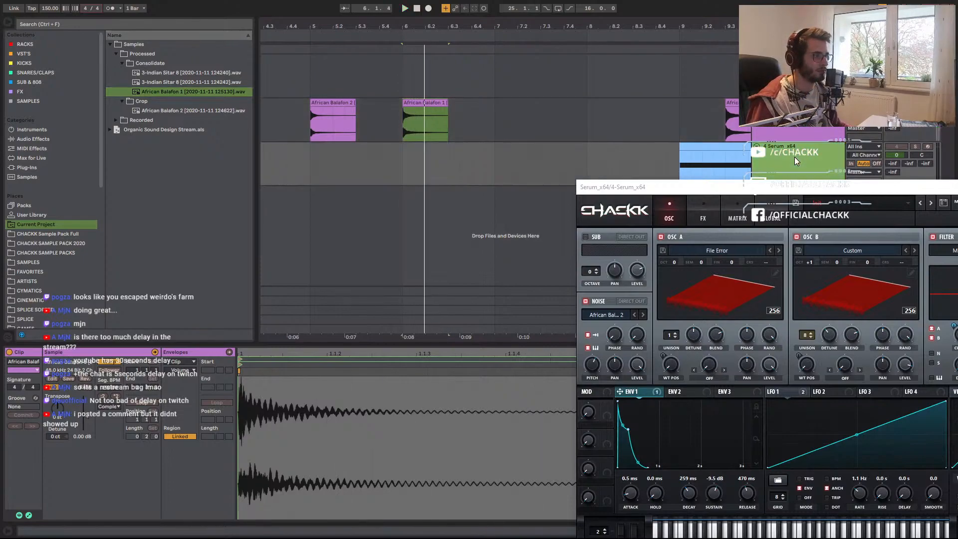
left_click_drag(555, 165, 422, 165)
key("space")
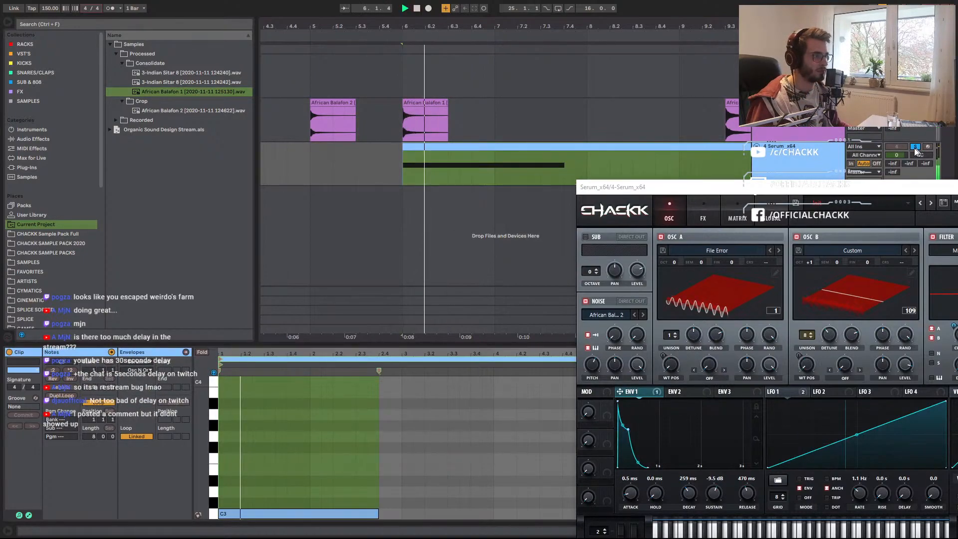
Disable Osc B and listen to the clip with Osc A's current wavetable.
left_click(797, 236)
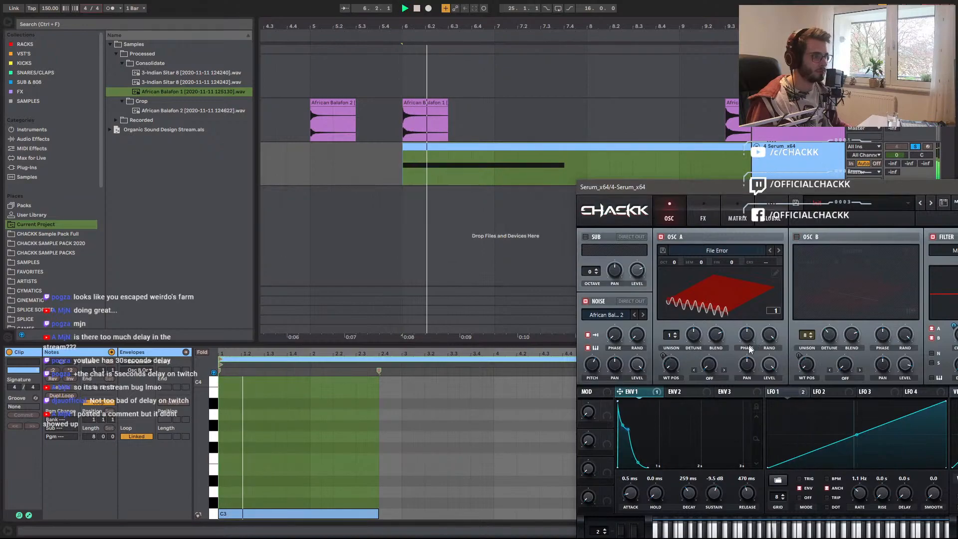
key("space")
left_click(719, 281)
key("space")
key("space")
left_click(712, 306)
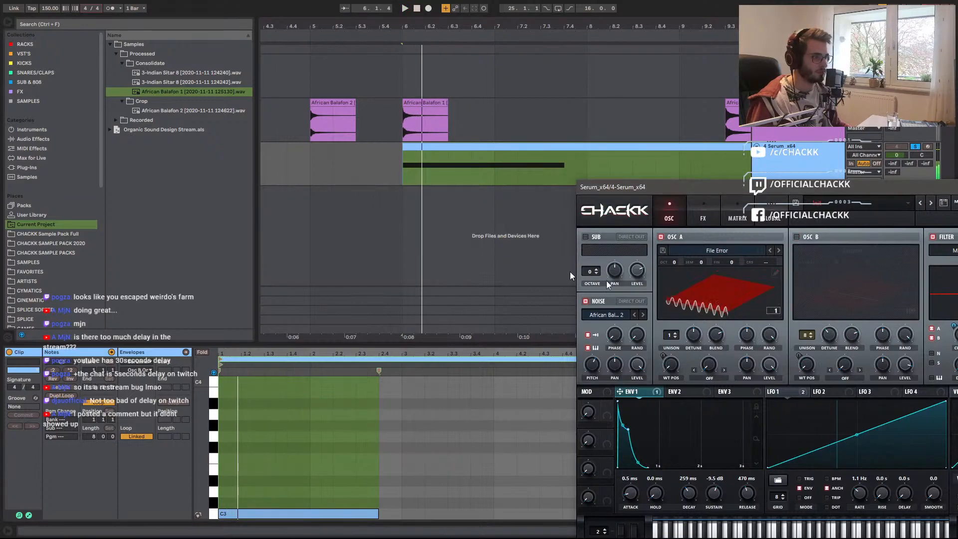
Copy the consolidated African Balafon 1 file into the sample pack's 7 - INSTRUMENTS folder and load it from there into Osc A.
left_click_drag(159, 92, 227, 102)
left_click(442, 122)
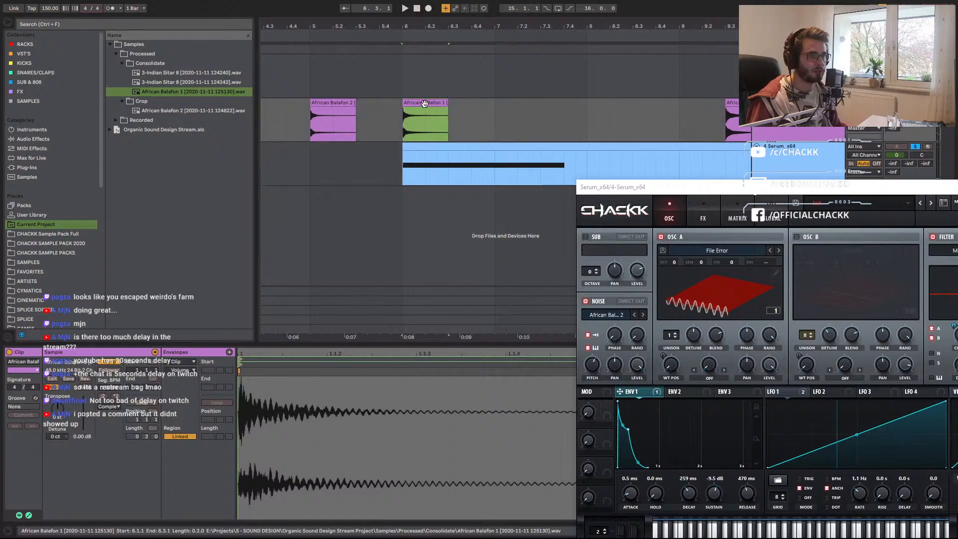
right_click(426, 105)
left_click(467, 217)
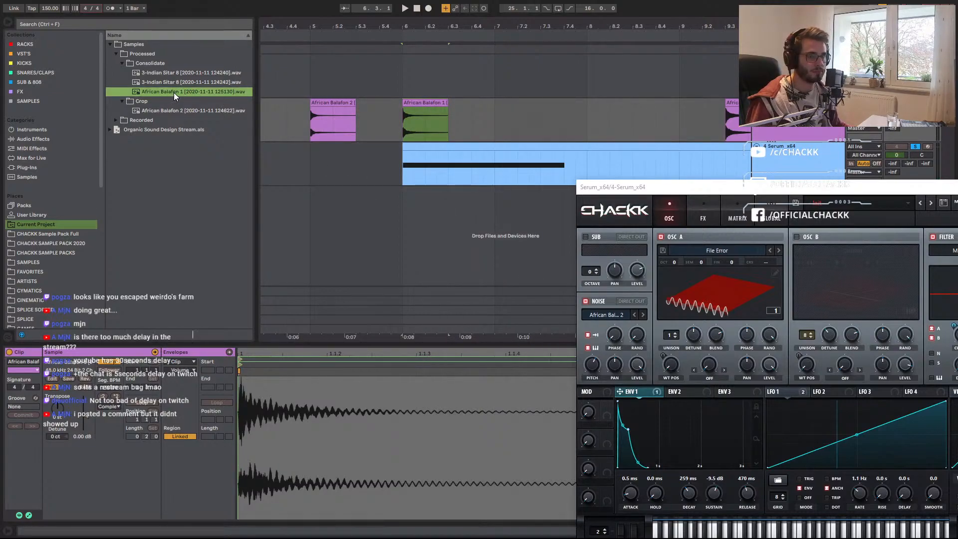
left_click(70, 234)
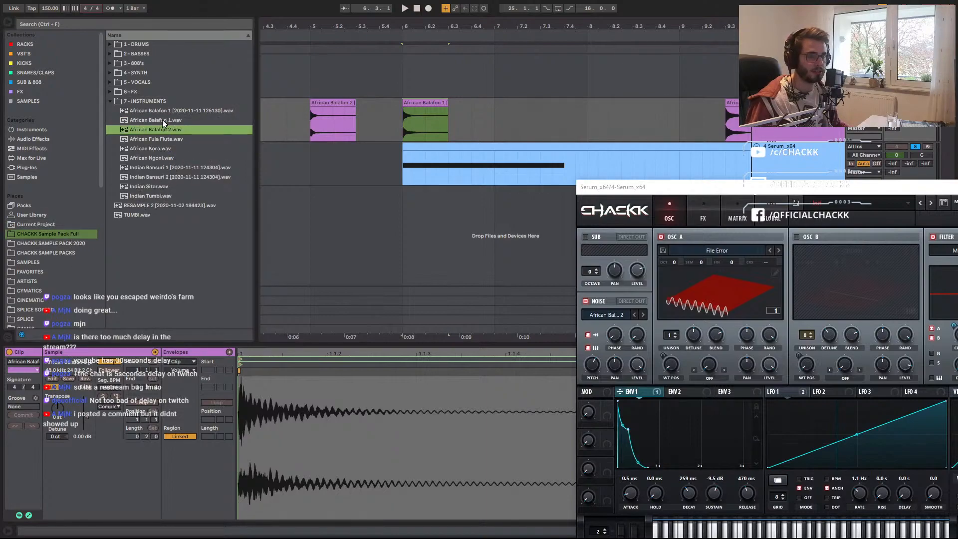
left_click(169, 109)
left_click_drag(154, 112, 714, 297)
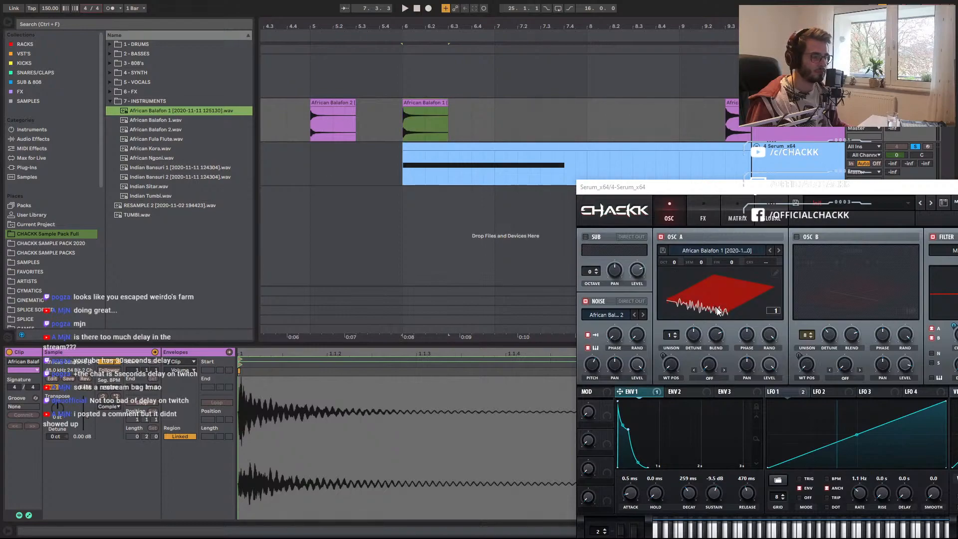
Play the clip with the noise oscillator switched off and lower Osc A's octave to -1.
key("space")
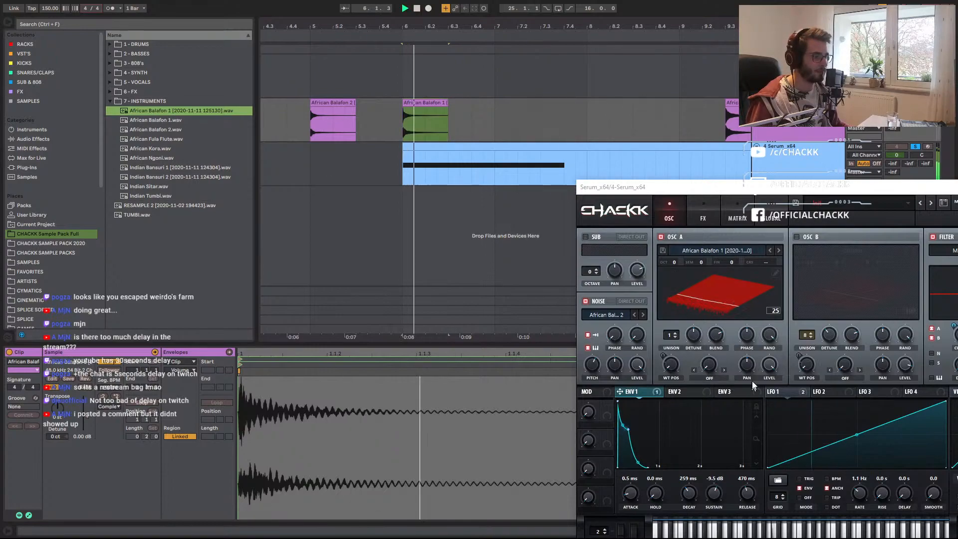
left_click(597, 301)
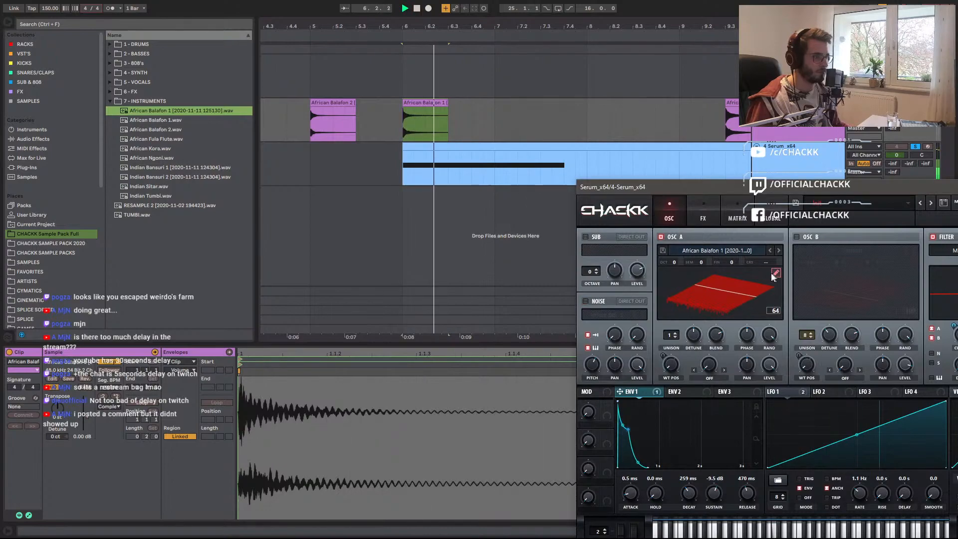
left_click_drag(675, 261, 673, 274)
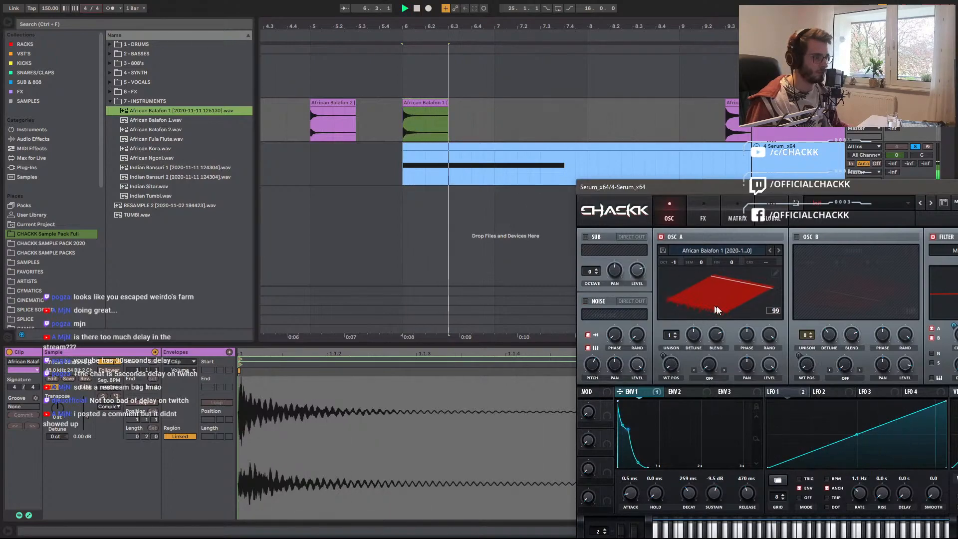
key("space")
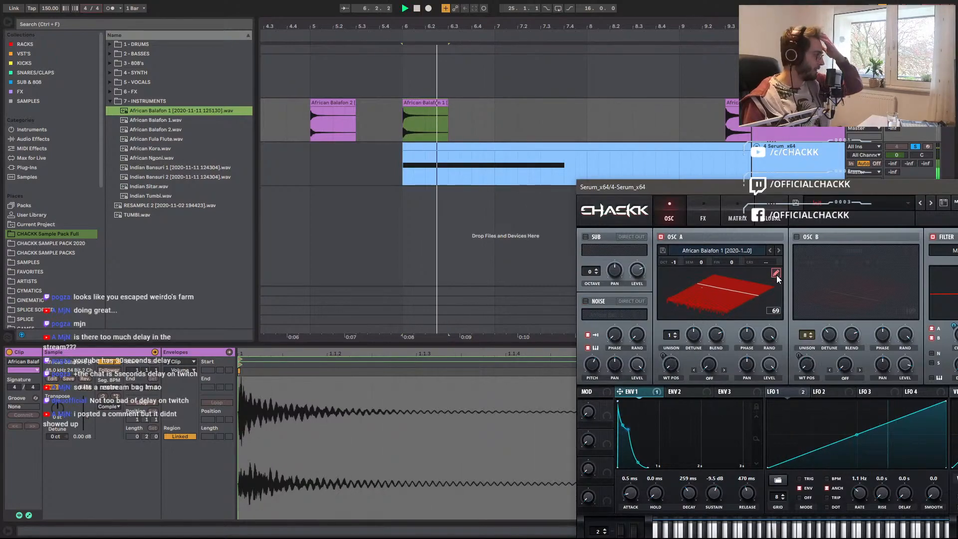
key("space")
Process Osc A's wavetable in its table editor with X-Fade Edges (grid size), Remove DC Offset and Normalize same.
left_click(776, 274)
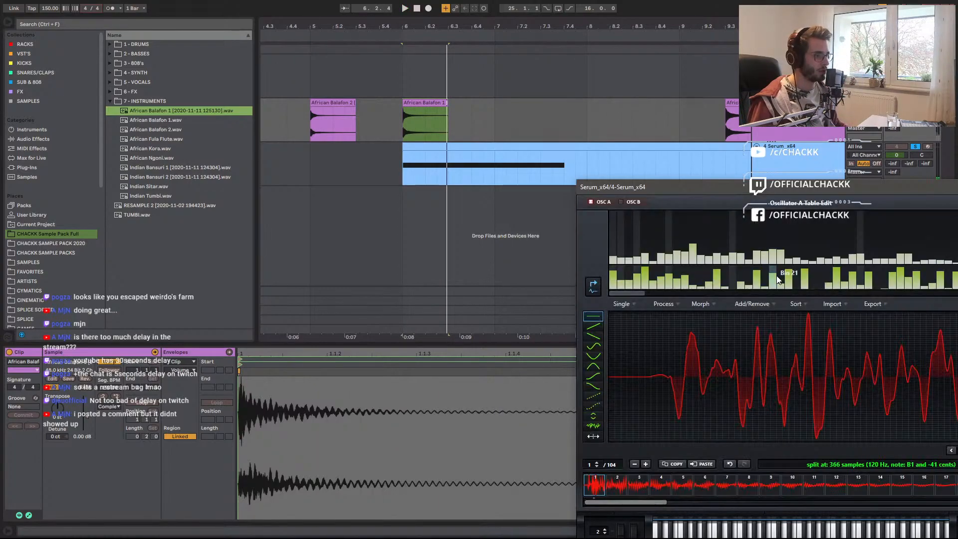
left_click(697, 305)
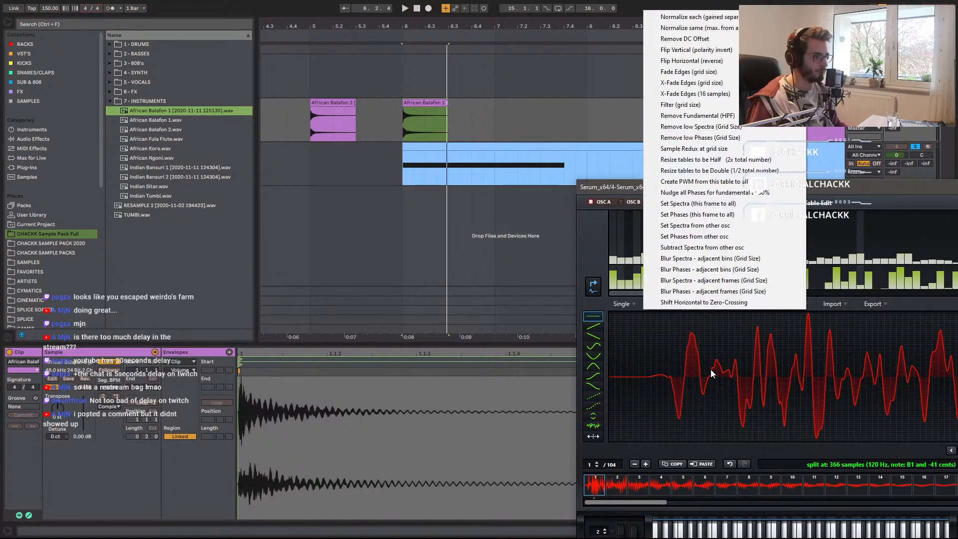
left_click(695, 83)
left_click(664, 304)
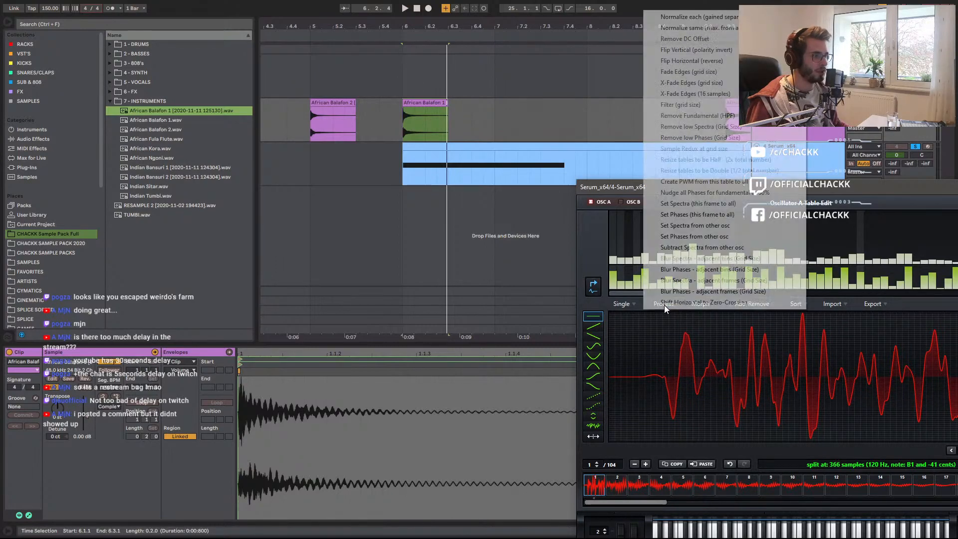
left_click(684, 39)
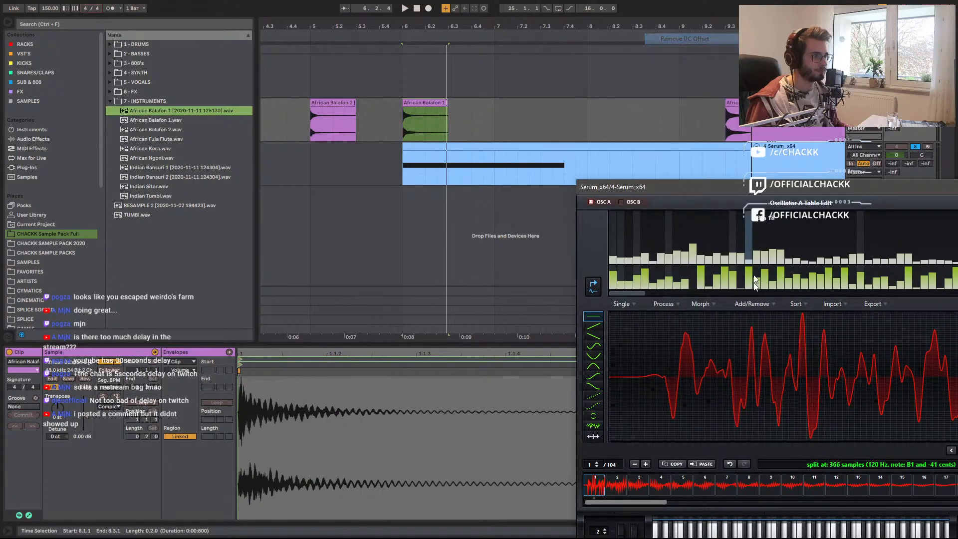
left_click(700, 303)
left_click(677, 305)
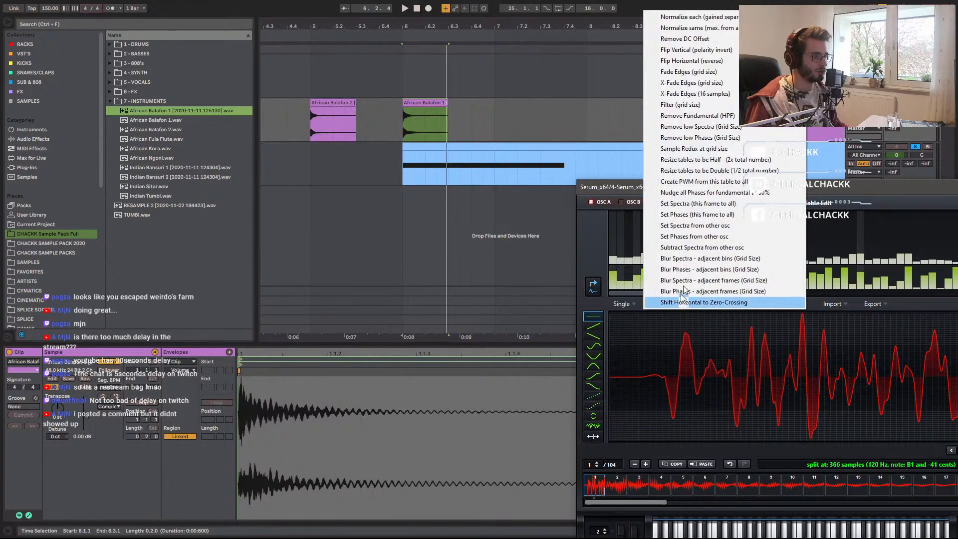
left_click(697, 29)
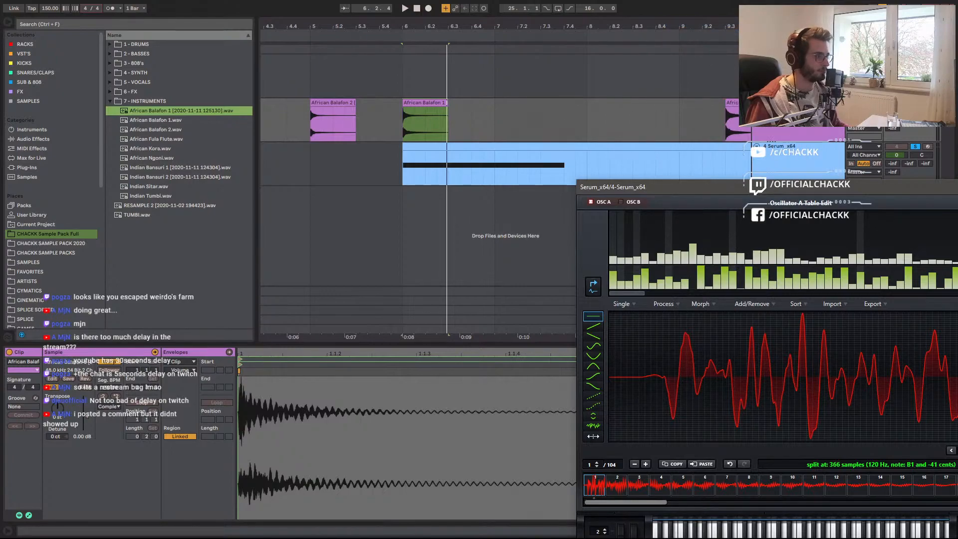
Listen to the processed Osc A wavetable and switch Osc B and the noise oscillator back on.
key("space")
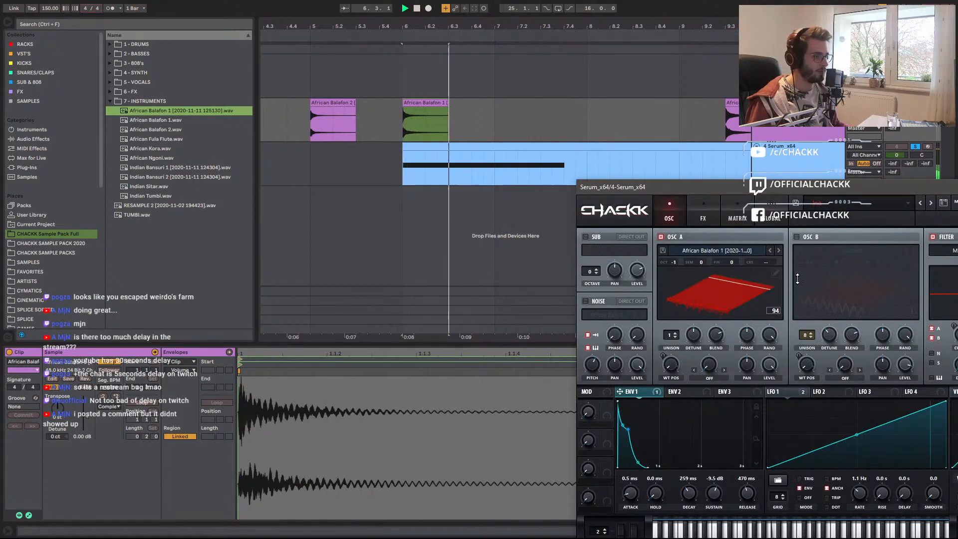
left_click(797, 237)
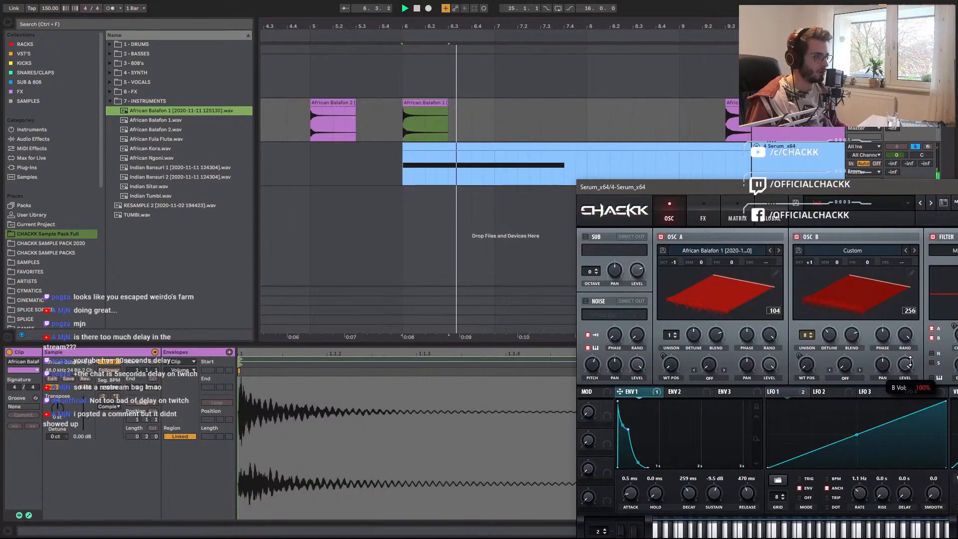
left_click(586, 301)
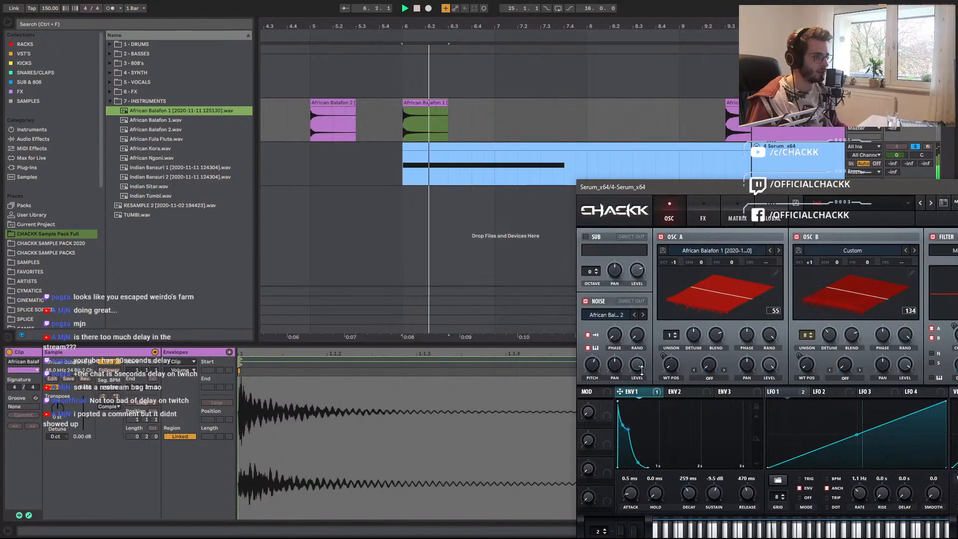
Show the cropped African Balafon 2 clip before bar 2 in the browser and load its file into the noise oscillator.
left_click(320, 112)
left_click(166, 114)
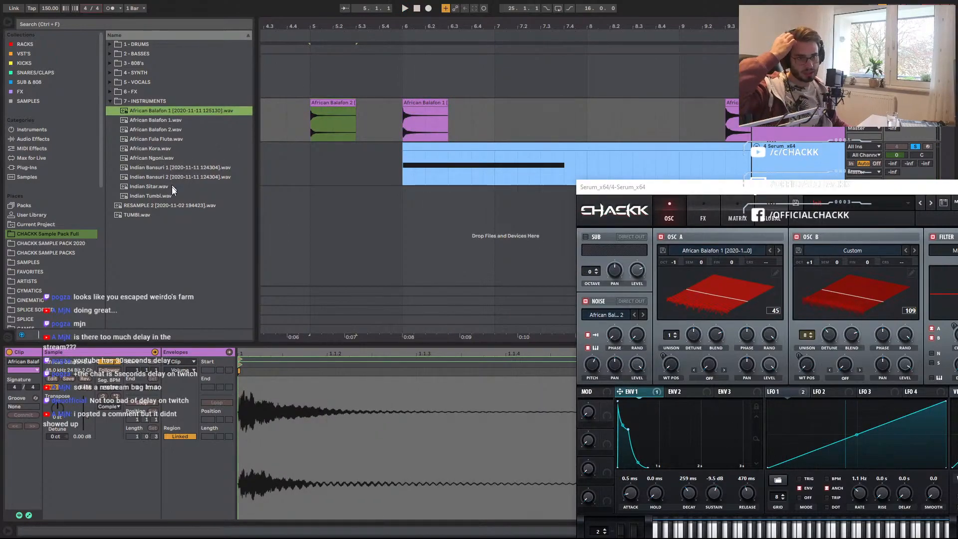
left_click(169, 174)
left_click(162, 111)
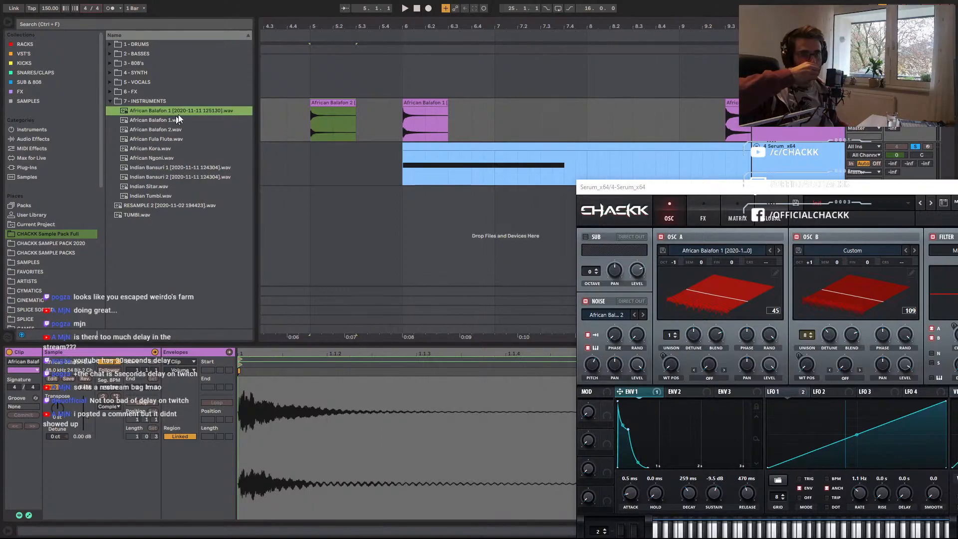
left_click(346, 106)
left_click_drag(397, 29, 560, 31)
left_click(314, 106)
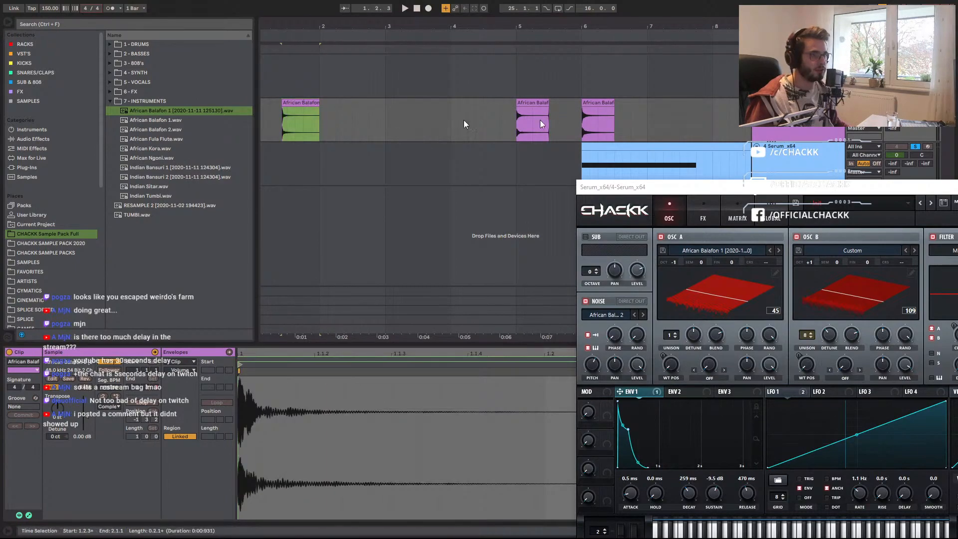
right_click(307, 106)
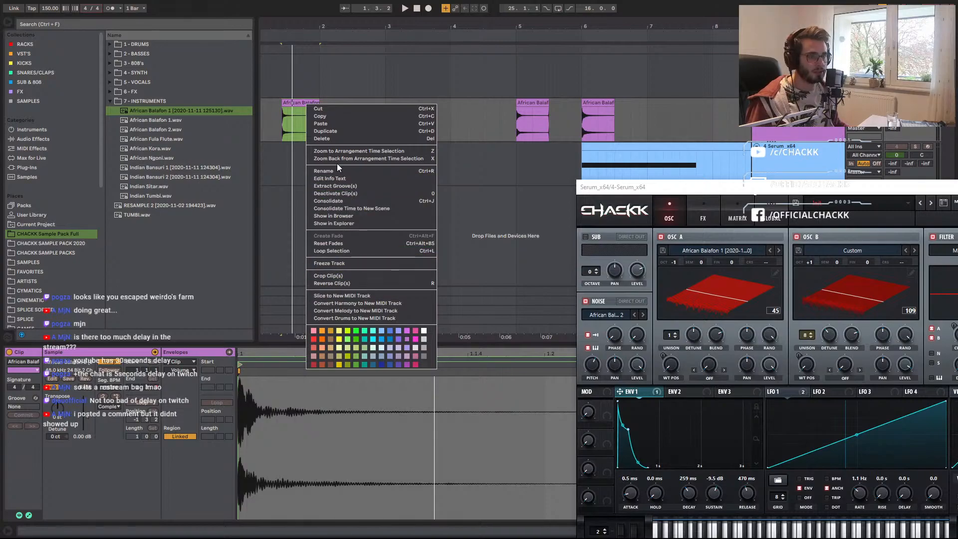
left_click(343, 217)
left_click_drag(156, 102, 607, 316)
Solo the Serum track and audition the noise layer alone from bar 6 by switching Osc A and Osc B off and back on.
key("space")
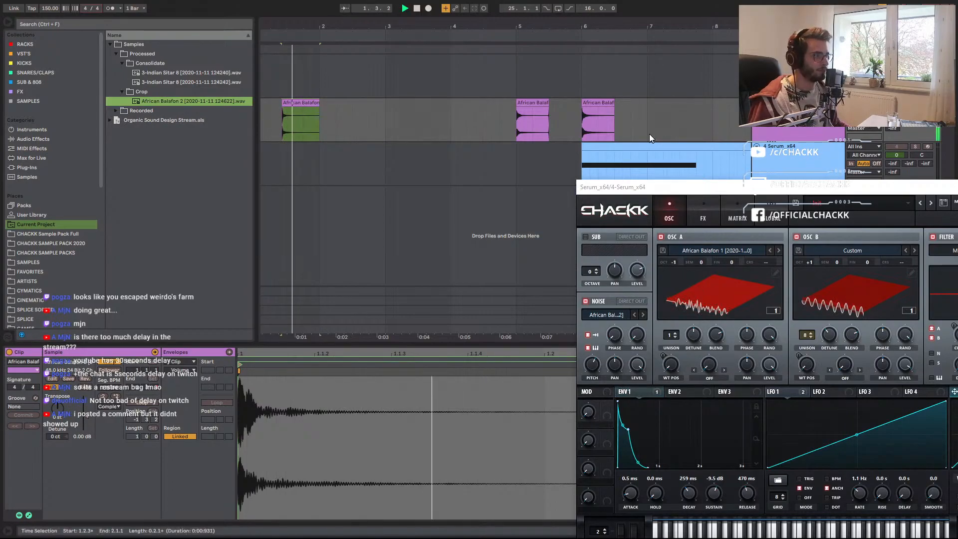
left_click(666, 146)
left_click(915, 146)
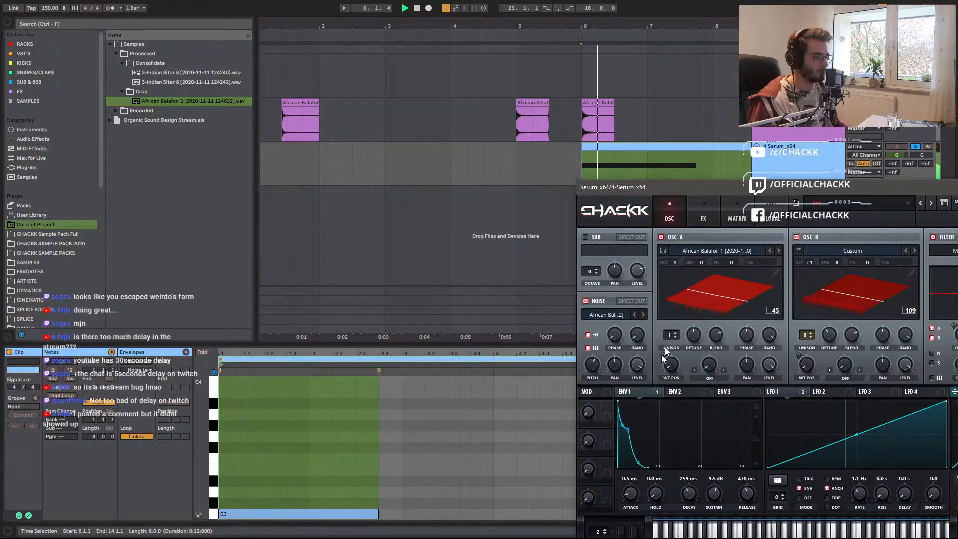
left_click(661, 237)
left_click(796, 238)
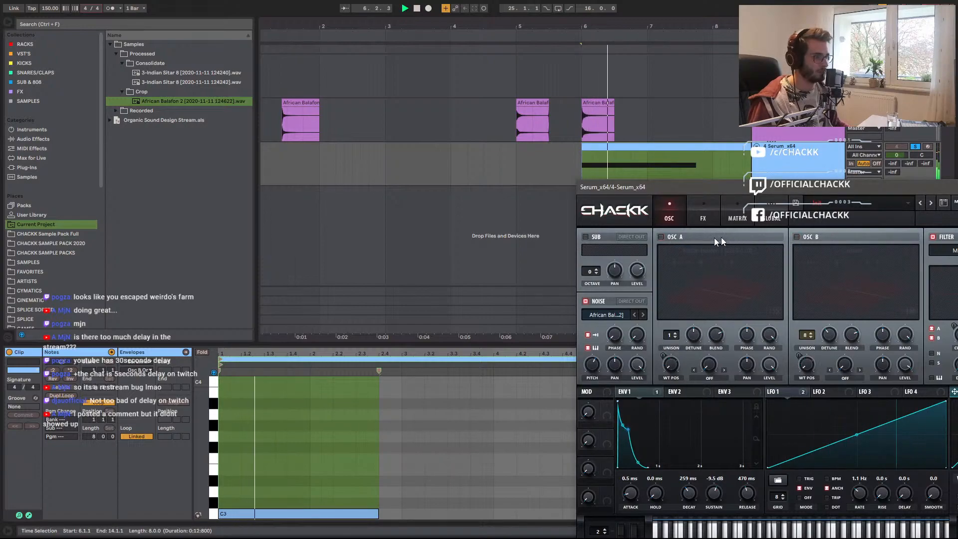
left_click(661, 237)
left_click(796, 237)
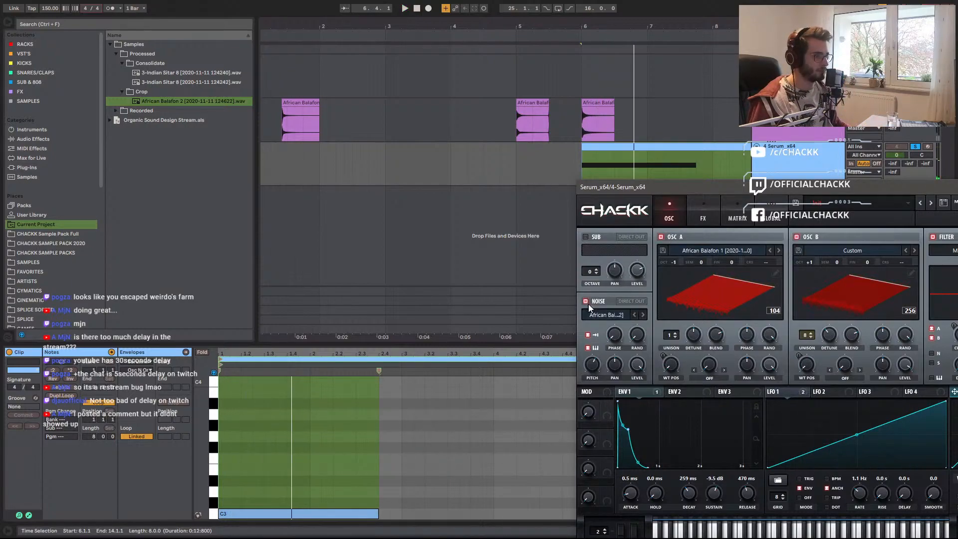
Replace the long C3 note in the MIDI clip with the short notes A3, C4, D4 and C4, and play them.
left_click(324, 514)
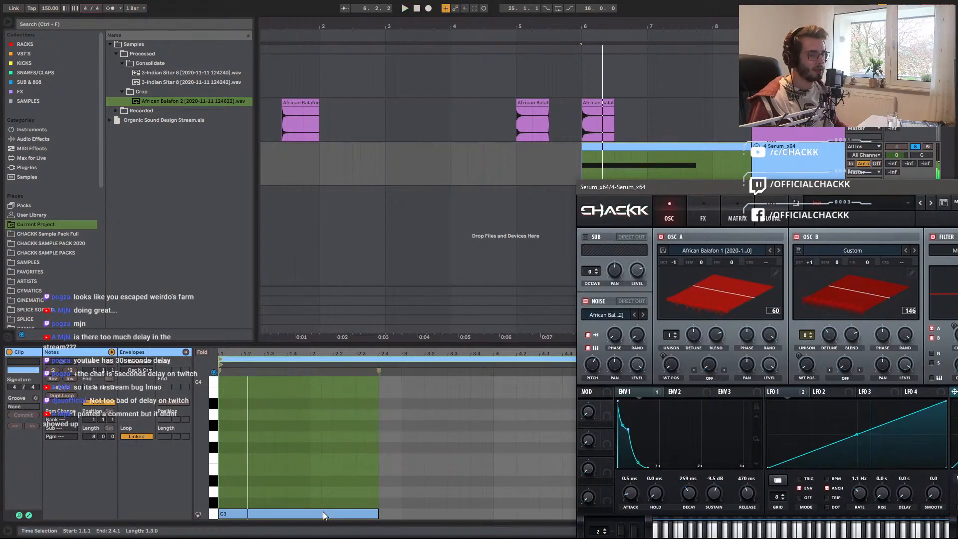
left_click_drag(378, 514, 252, 493)
double_click(224, 516)
double_click(248, 492)
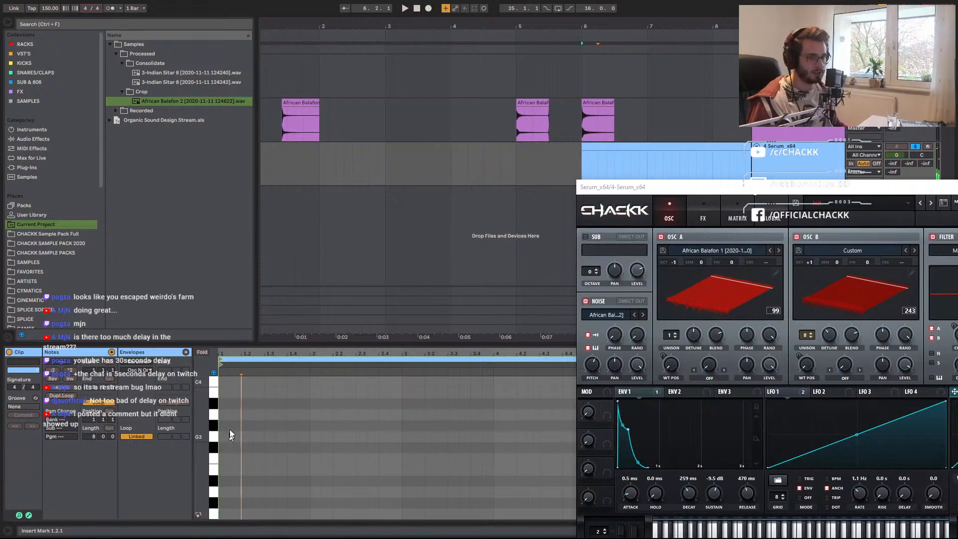
double_click(226, 416)
left_click_drag(227, 415, 249, 394)
scroll(237, 400, "up", 3)
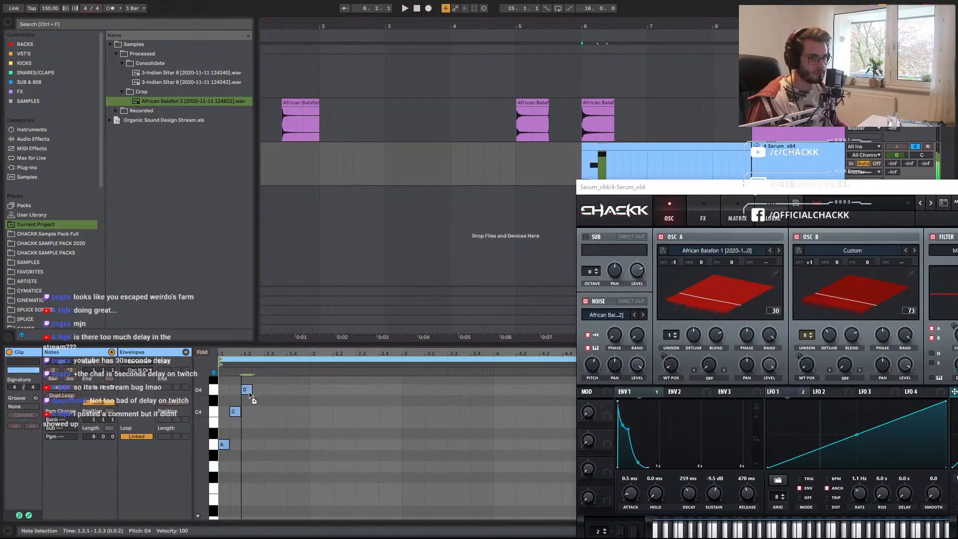
left_click_drag(249, 394, 257, 414)
key("space")
key("space")
Shorten all four notes of the pattern slightly and play it back.
key("ctrl+a")
left_click_drag(228, 445, 225, 446)
key("space")
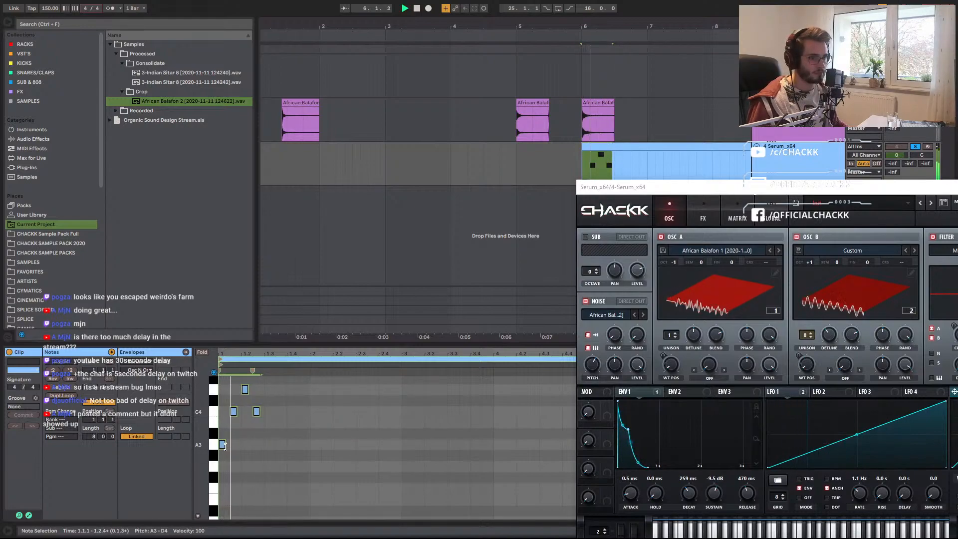
key("space")
key("space")
key("space")
Extend the pattern to eight notes by adding E4, C4, D4 and C4, and play it.
left_click(276, 425)
left_click_drag(257, 414, 303, 439)
key("space")
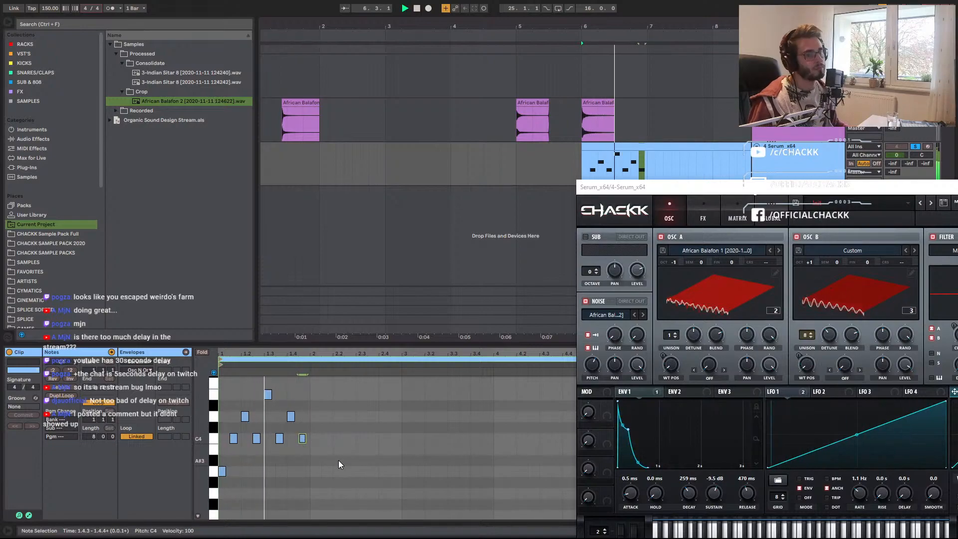
Duplicate the eight-note phrase three times to fill four bars and play the result.
left_click_drag(306, 482, 226, 393)
key("ctrl+d")
key("ctrl+d")
key("ctrl+d")
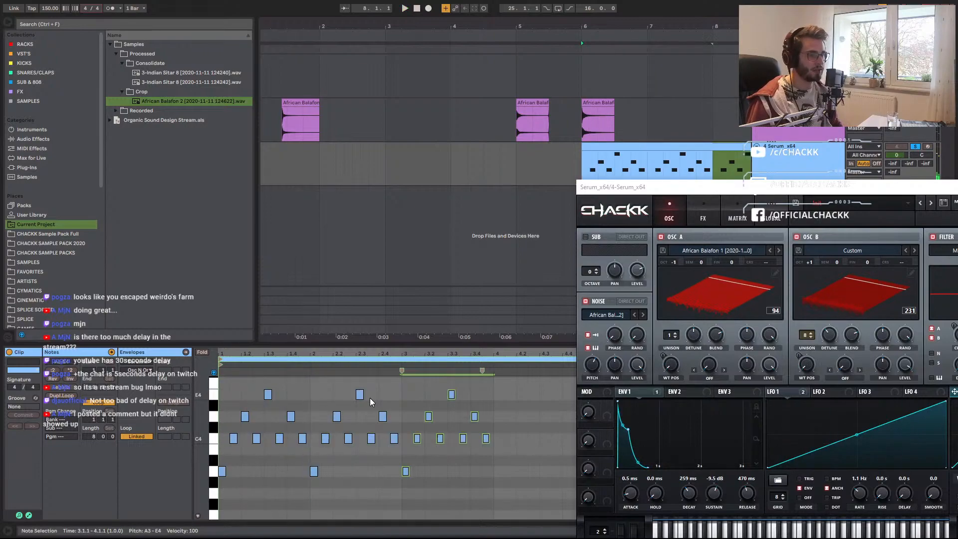
key("ctrl+a")
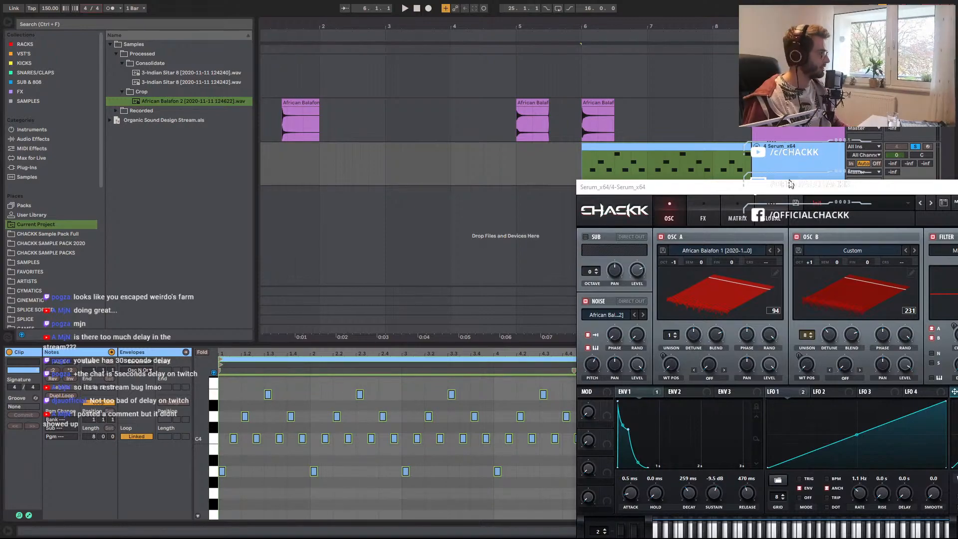
key("space")
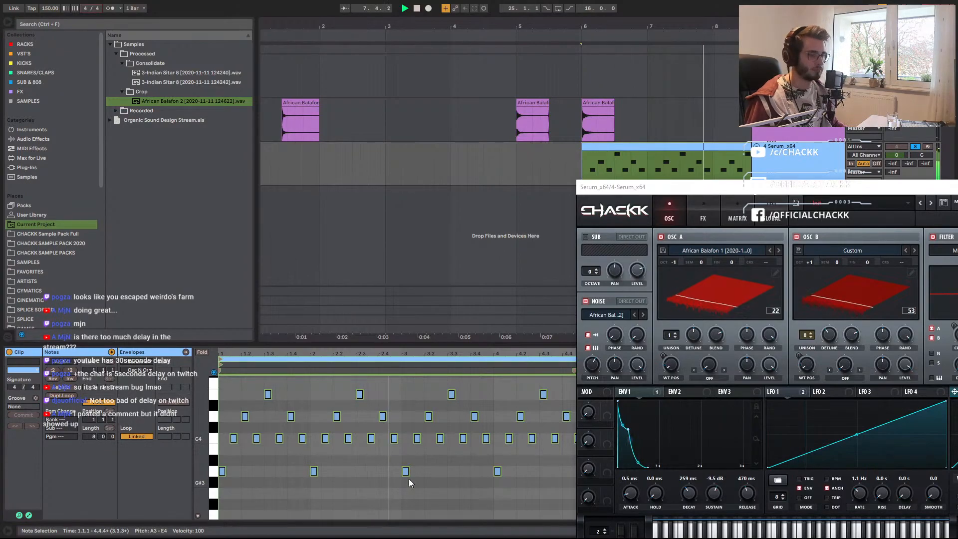
Transpose all notes in the clip down one octave and listen again.
left_click(470, 476)
key("space")
key("ctrl+a")
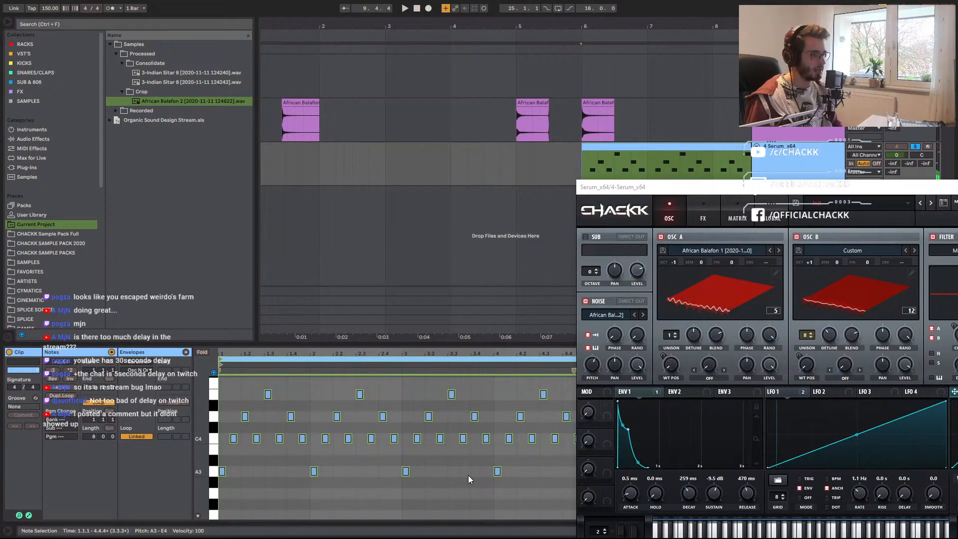
key("shift+Down")
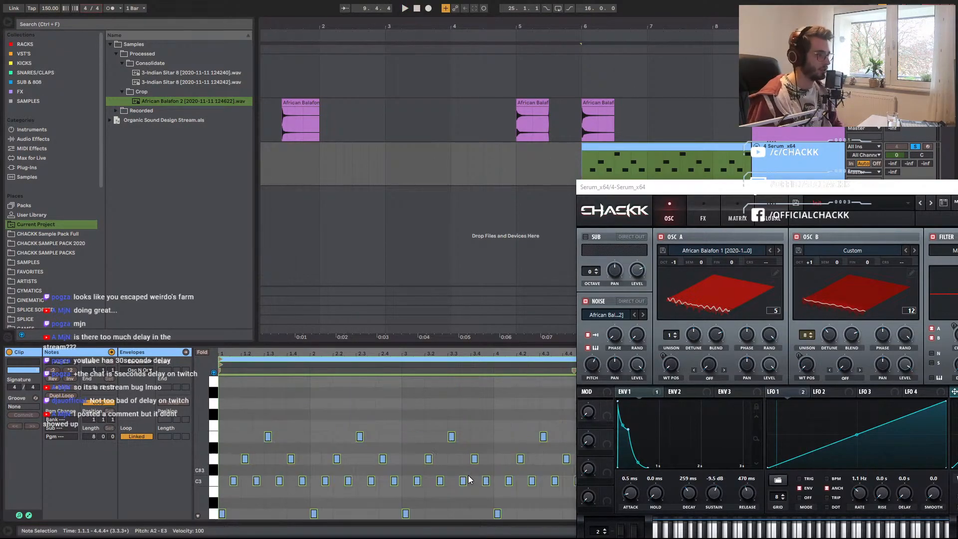
key("space")
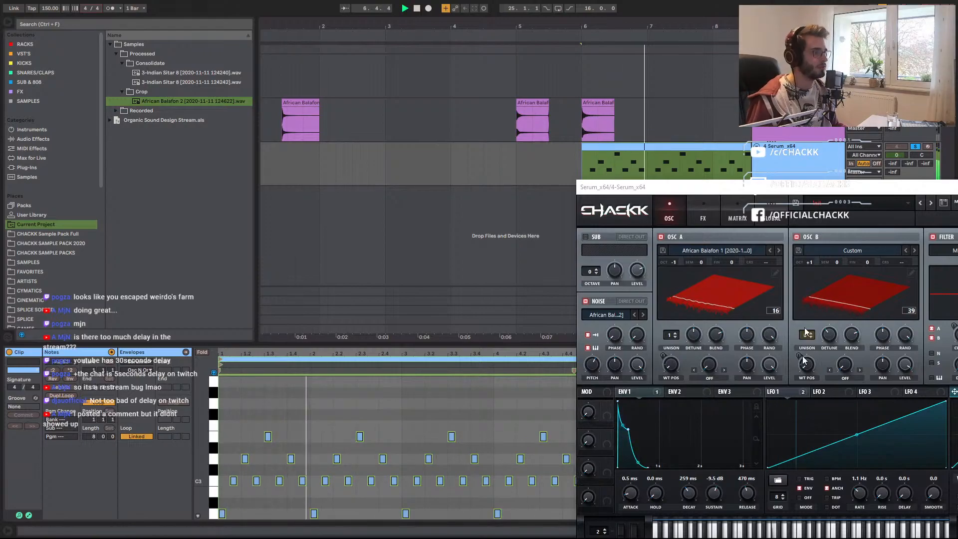
Switch Serum's voicing to mono with legato, testing the portamento amount, and set Env 1's attack to 0.0 ms.
left_click_drag(792, 187, 658, 56)
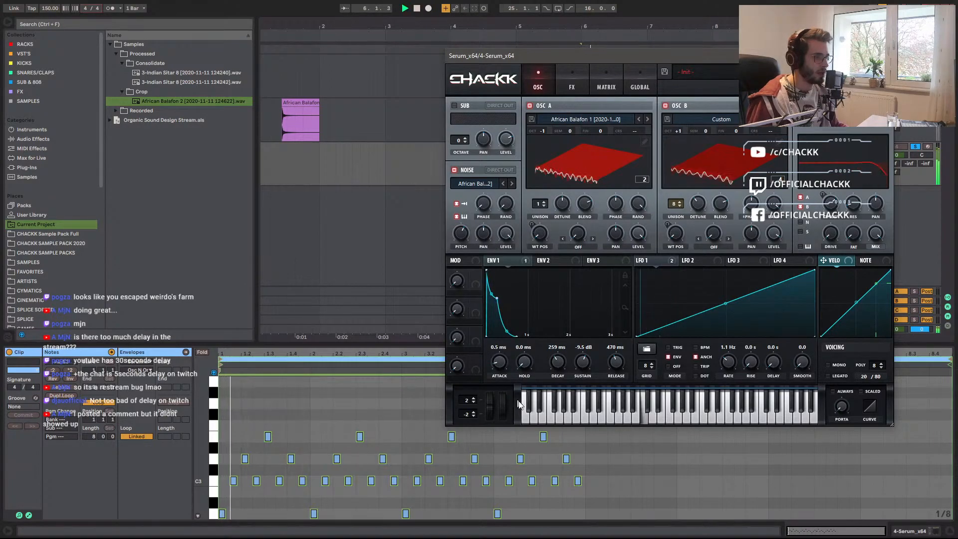
left_click(828, 364)
key("space")
left_click_drag(842, 406, 849, 364)
left_click_drag(842, 406, 843, 411)
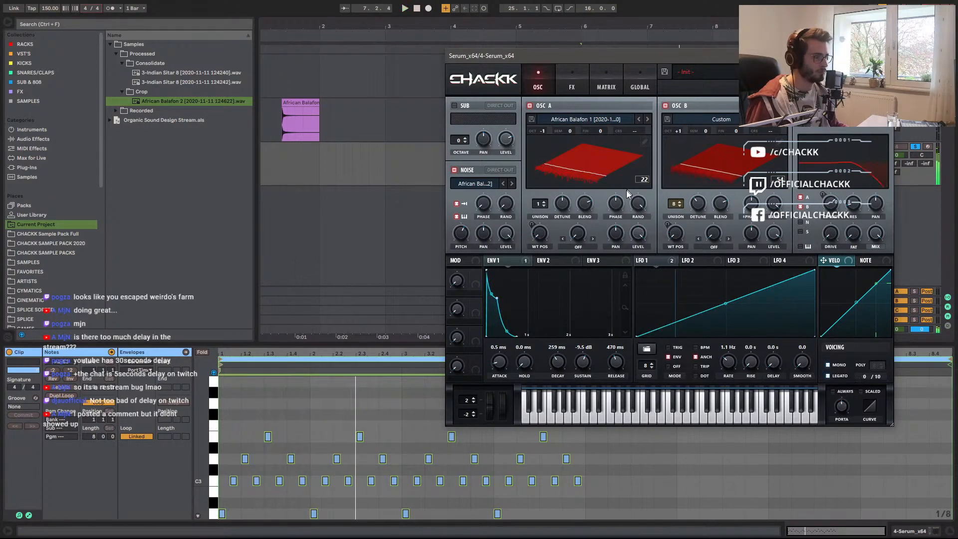
mouse_move(499, 362)
left_mouse_down()
mouse_move(505, 333)
mouse_move(503, 372)
left_mouse_up()
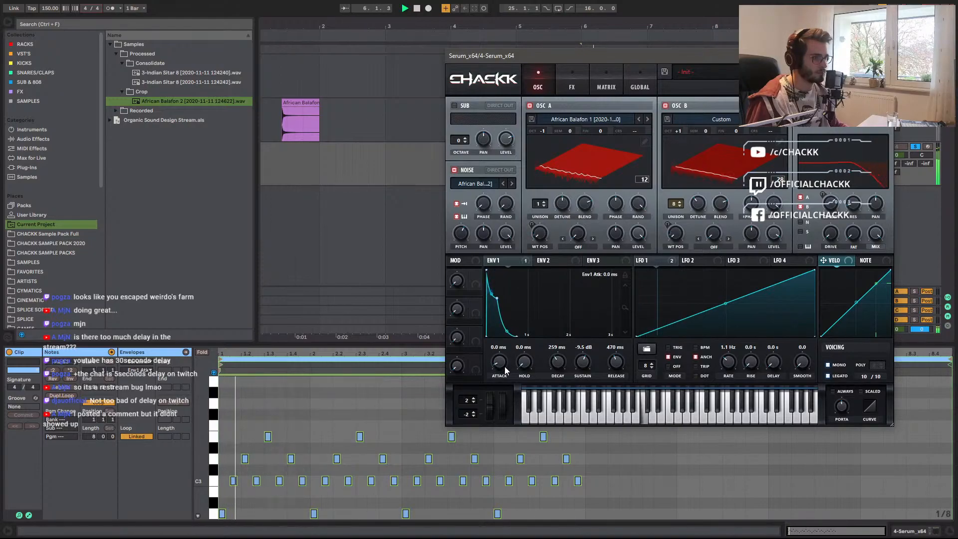
Set Env 1's decay to 324 ms, sustain to -20.5 dB and release to 696 ms, and raise LFO 1's rate to 7.7 Hz while playing the melody.
left_click_drag(580, 365, 584, 394)
left_click_drag(615, 359, 654, 353)
key("space")
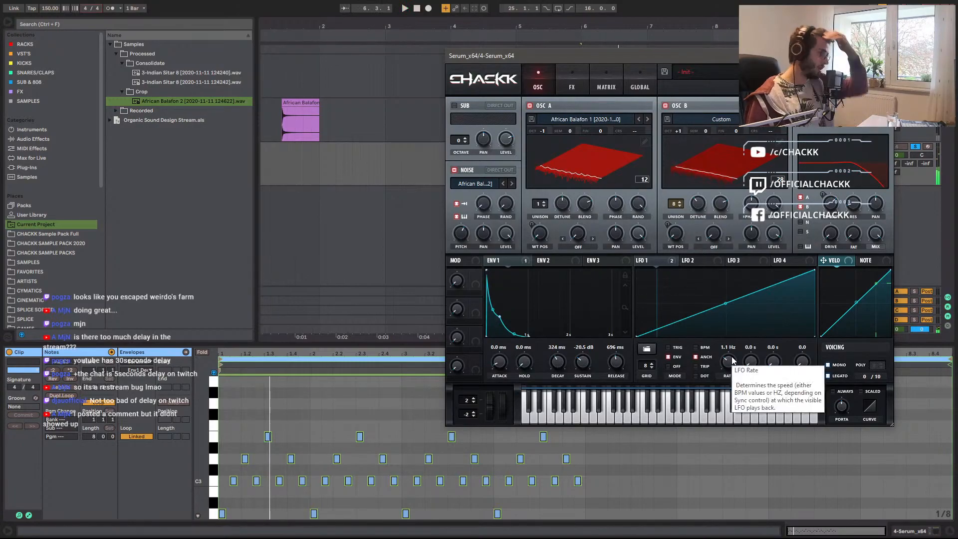
key("space")
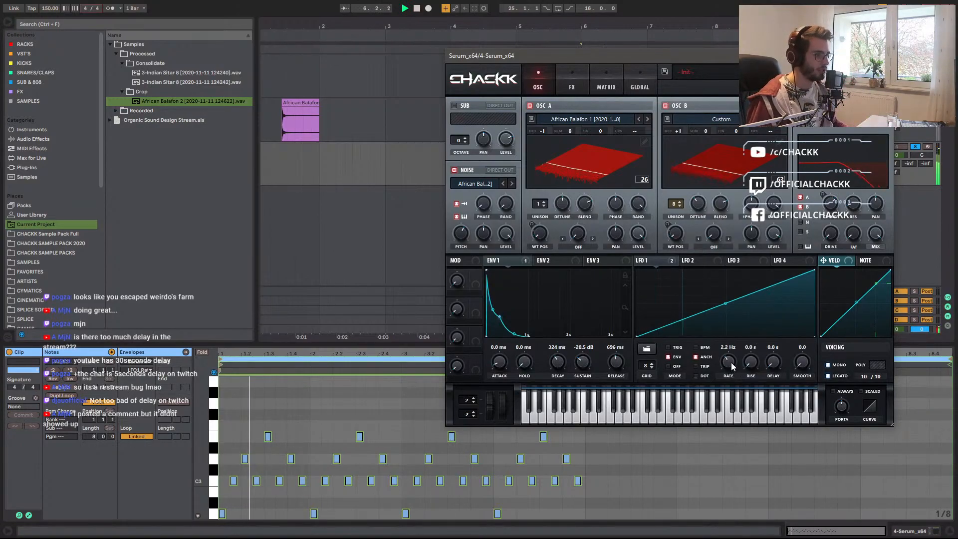
mouse_move(732, 368)
left_mouse_down()
mouse_move(740, 348)
mouse_move(739, 373)
mouse_move(743, 361)
left_mouse_up()
Assign Macro 1 to Env 1's decay and LFO 1's rate, adjust the modulation depths, and test the macro during playback.
mouse_move(837, 193)
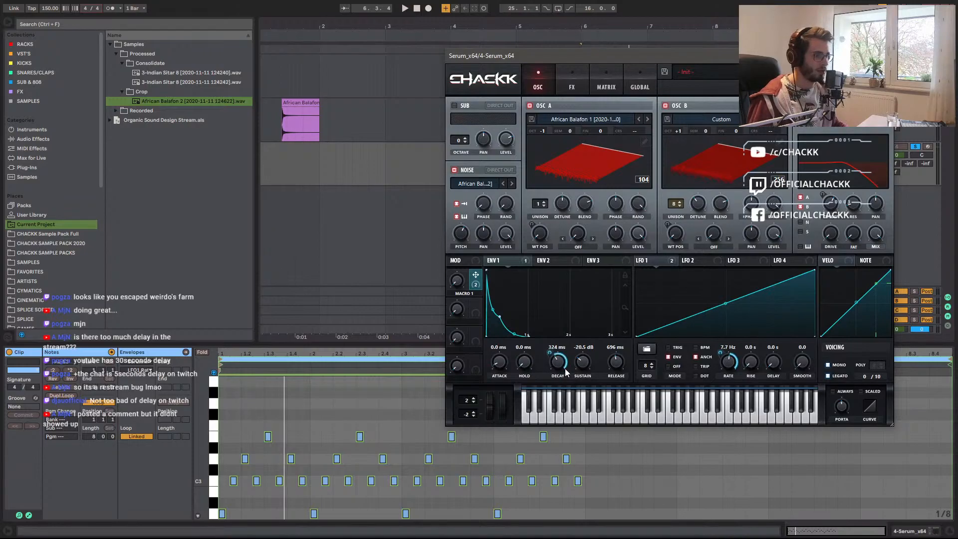
left_click_drag(552, 358, 549, 381)
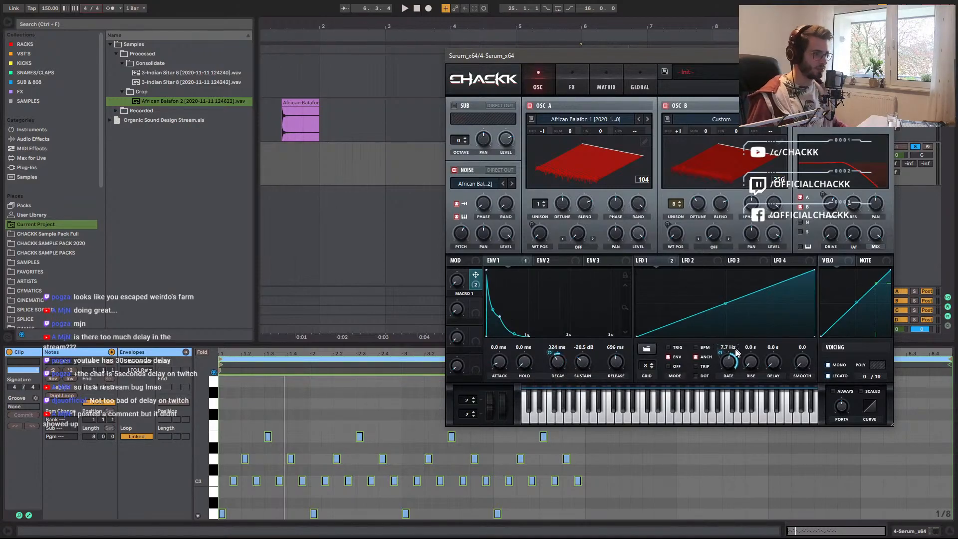
key("space")
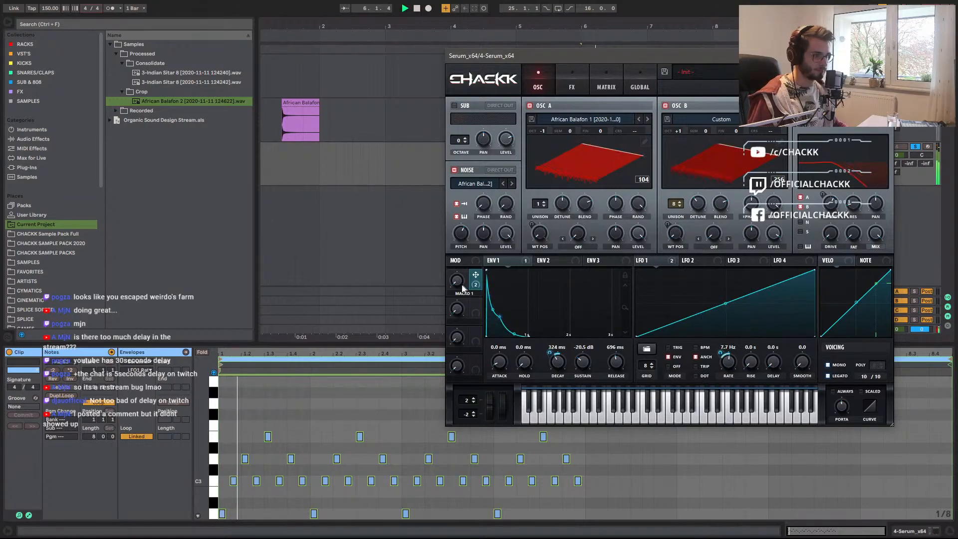
left_click_drag(456, 288, 458, 287)
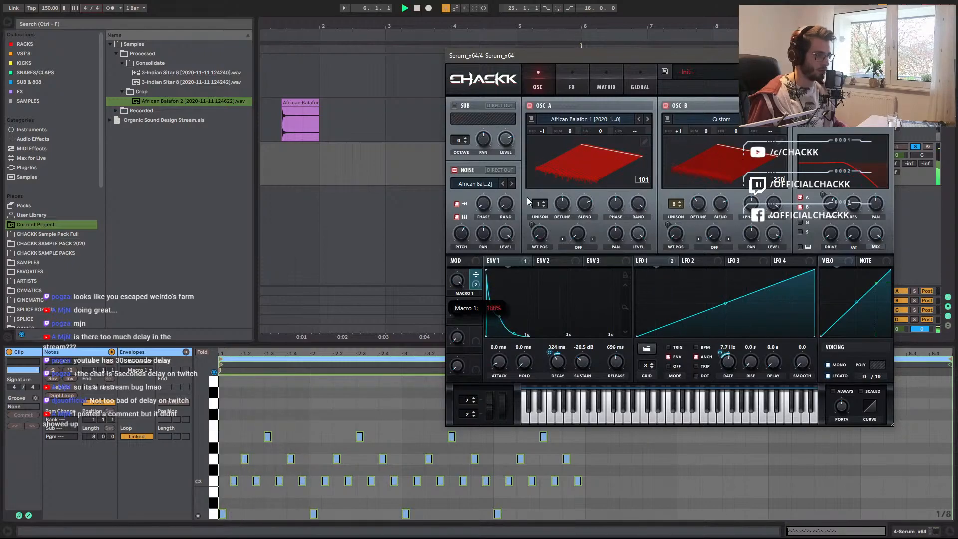
mouse_move(722, 347)
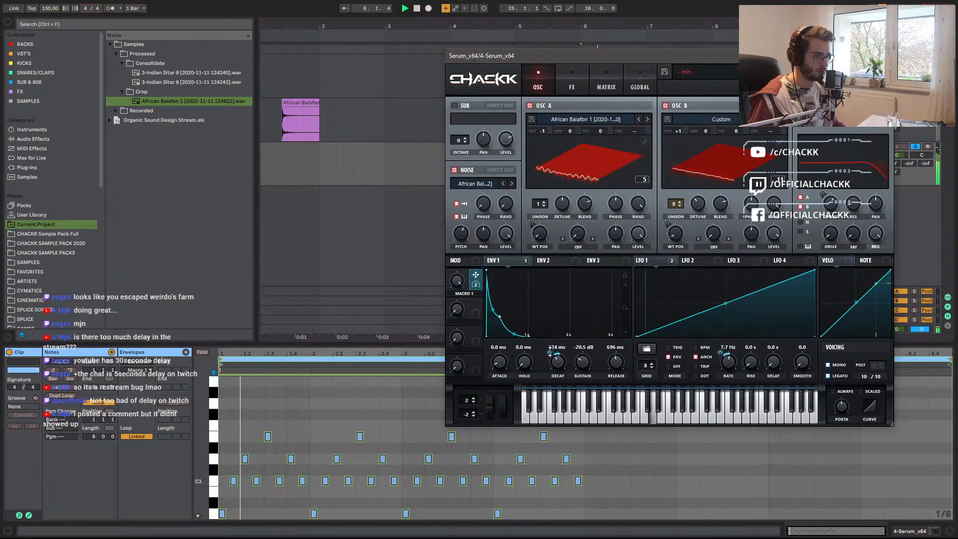
mouse_move(548, 352)
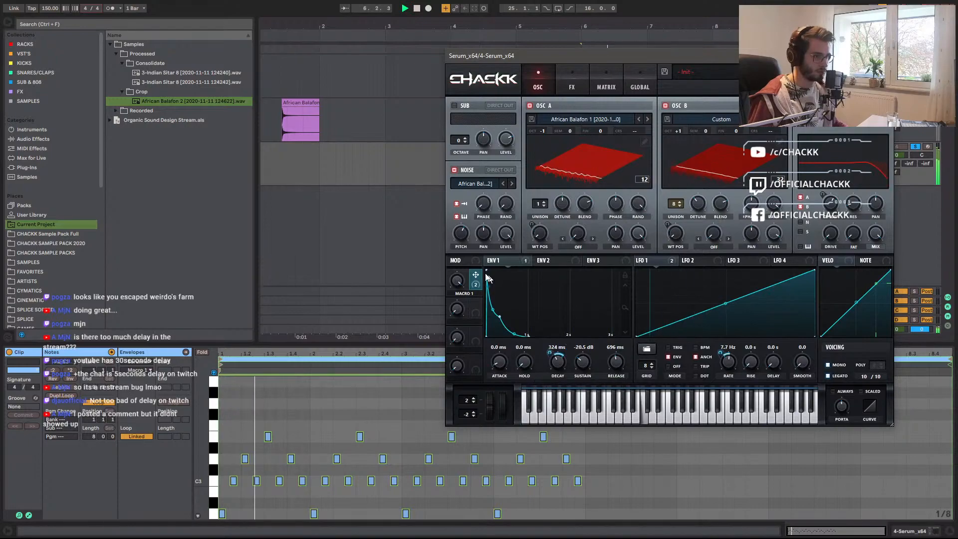
Add Env 1's sustain to Macro 1, sweep the macro to test it, and rename it SPEED.
left_click_drag(576, 353, 564, 435)
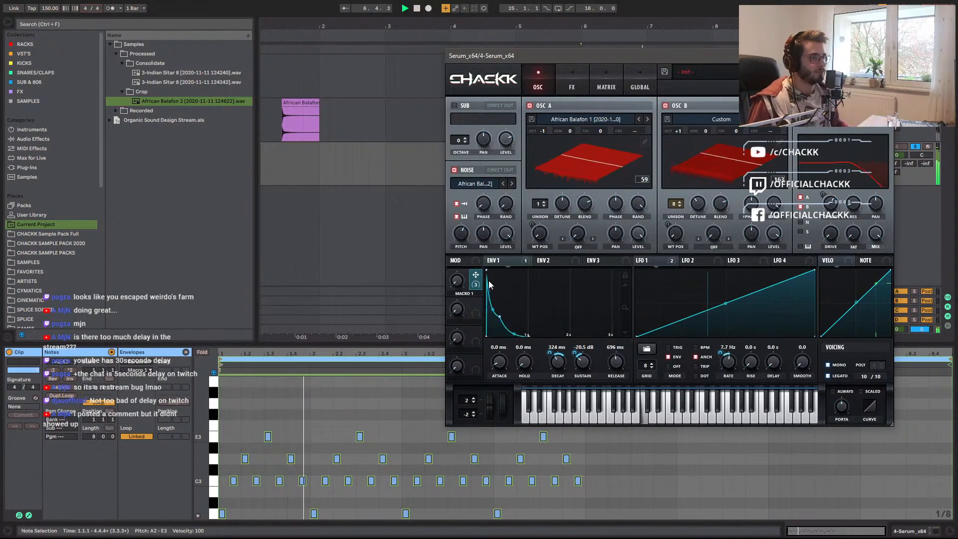
left_click_drag(459, 288, 494, 163)
double_click(463, 294)
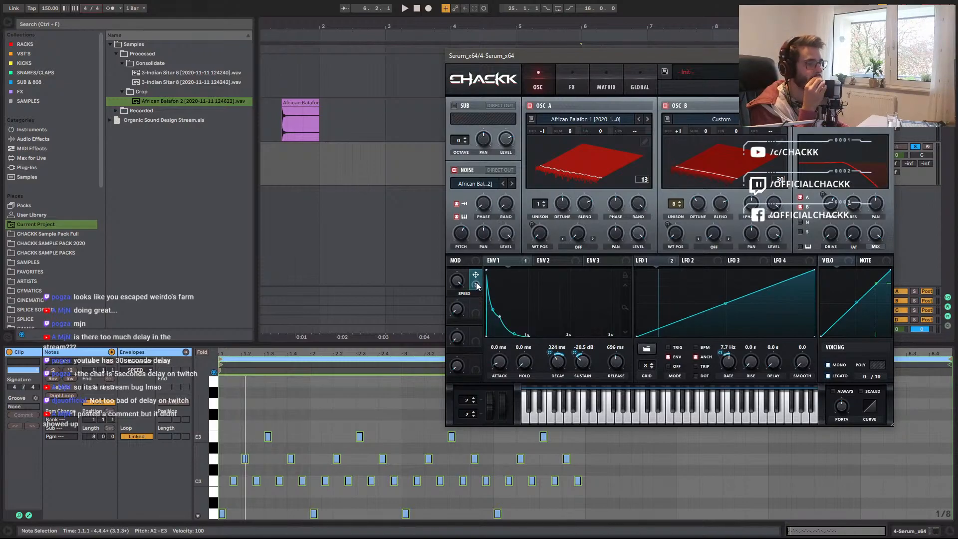
Assign Macro 2 to the filter cutoff, name it CUTOFF, and adjust the cutoff and its modulation depth during playback.
mouse_move(477, 286)
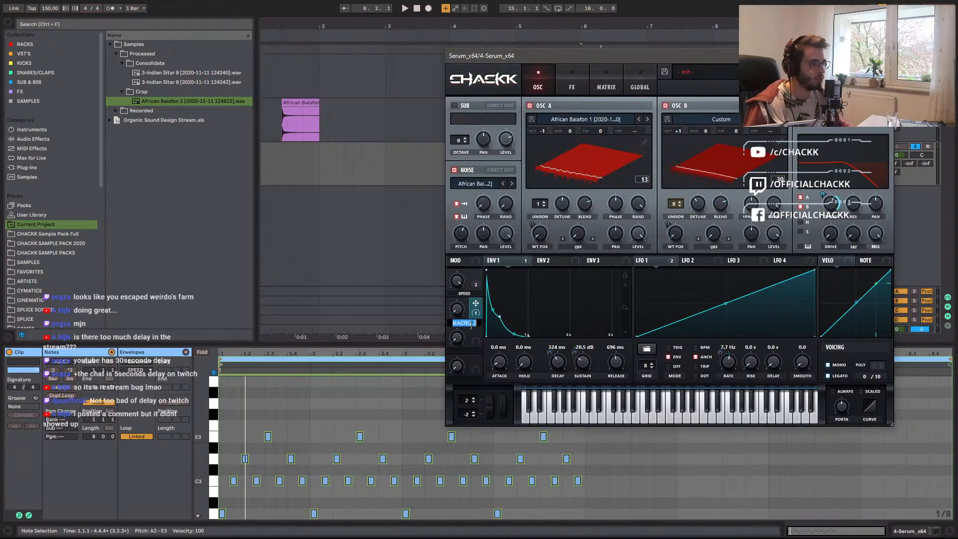
key("space")
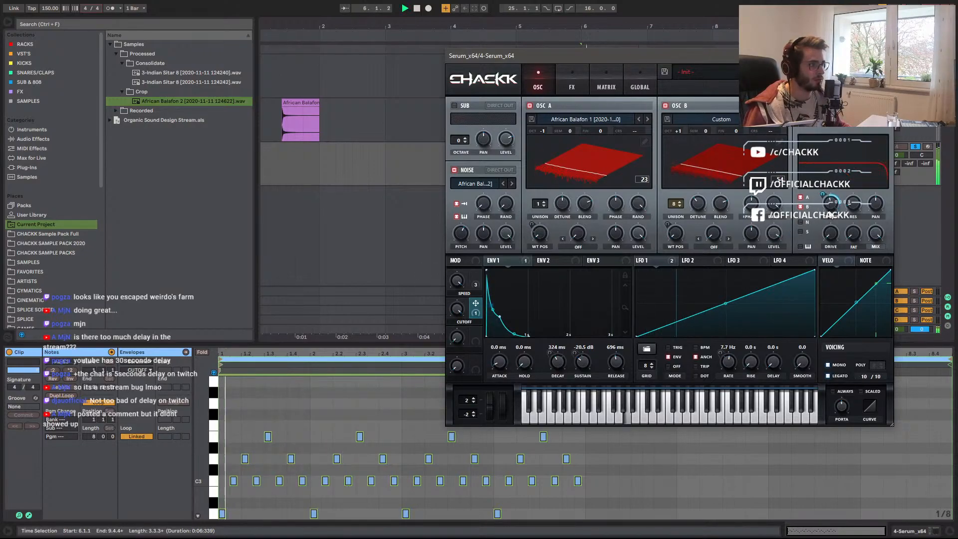
left_click(656, 260)
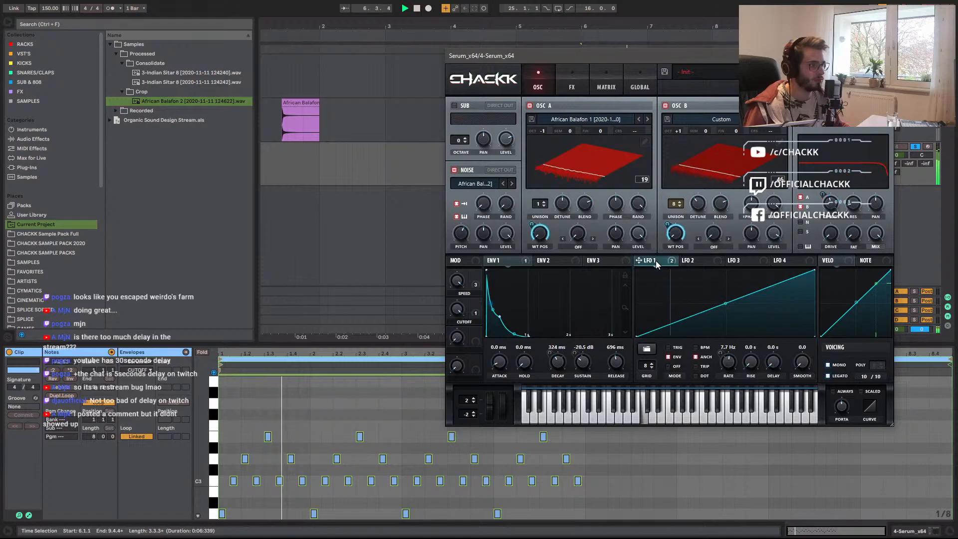
left_click(526, 262)
mouse_move(834, 209)
mouse_move(834, 209)
left_mouse_down()
mouse_move(840, 200)
mouse_move(809, 238)
mouse_move(804, 229)
mouse_move(830, 208)
mouse_move(824, 246)
mouse_move(838, 207)
left_mouse_up()
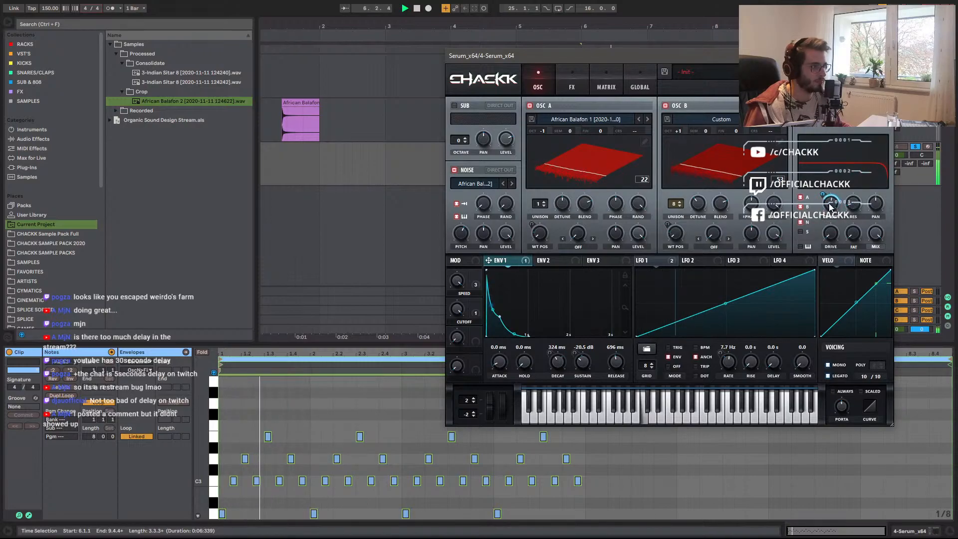
mouse_move(824, 197)
left_mouse_down()
mouse_move(827, 188)
mouse_move(825, 202)
left_mouse_up()
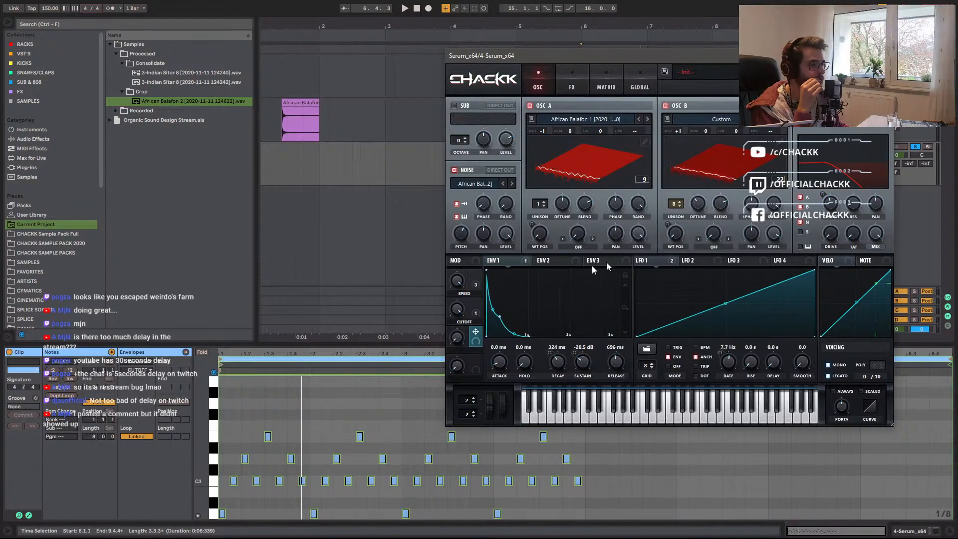
Assign Macro 3 to the delay and reverb mix, test it during playback, and rename it KILL SPACE.
left_click(574, 79)
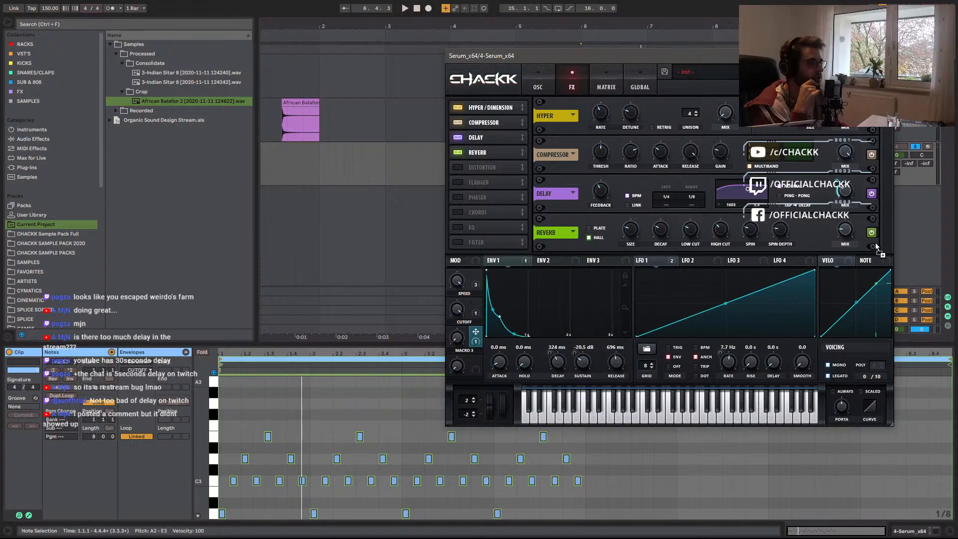
left_click_drag(849, 236, 846, 233)
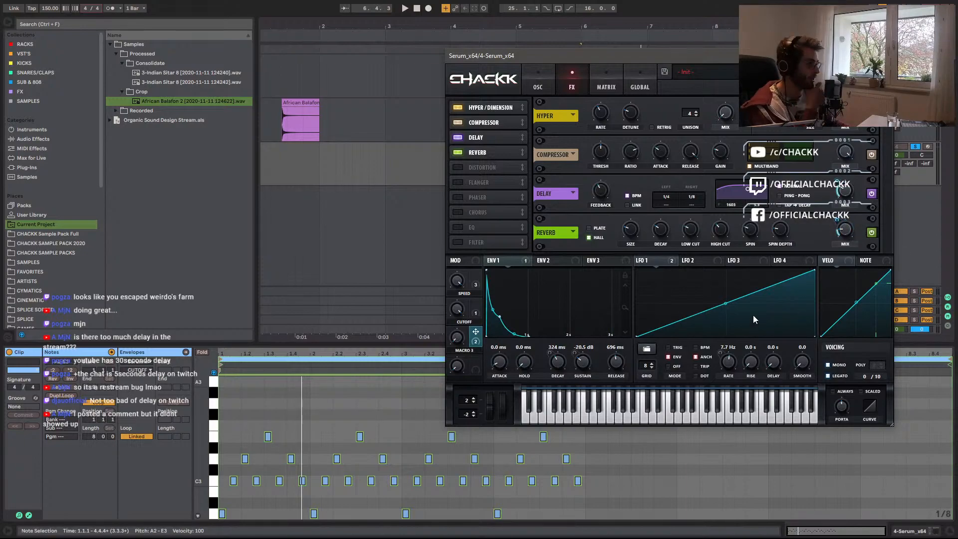
key("space")
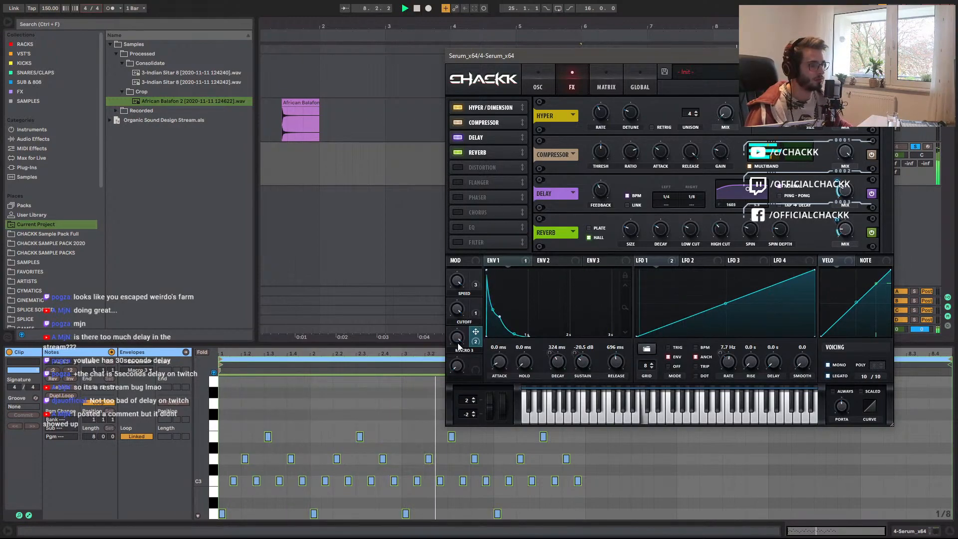
left_click_drag(458, 337, 450, 479)
key("space")
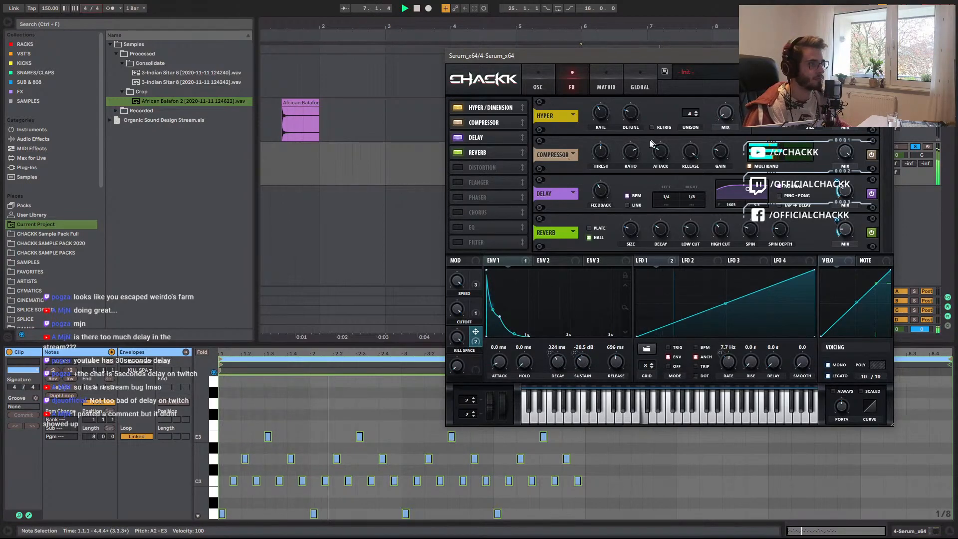
Look through Serum's matrix, global, effects and oscillator settings.
left_click(606, 85)
left_click(640, 85)
left_click(608, 83)
left_click(570, 87)
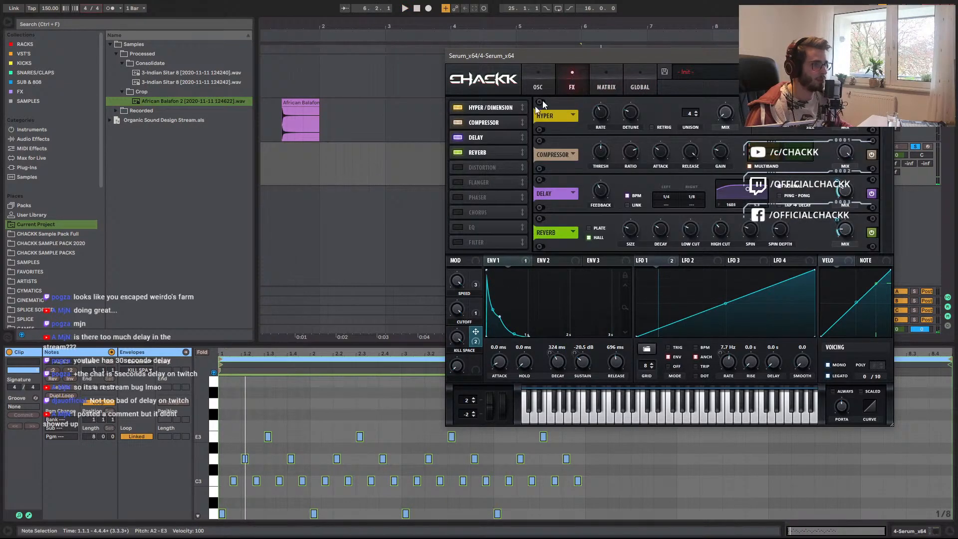
left_click(609, 75)
left_click(583, 81)
left_click(632, 80)
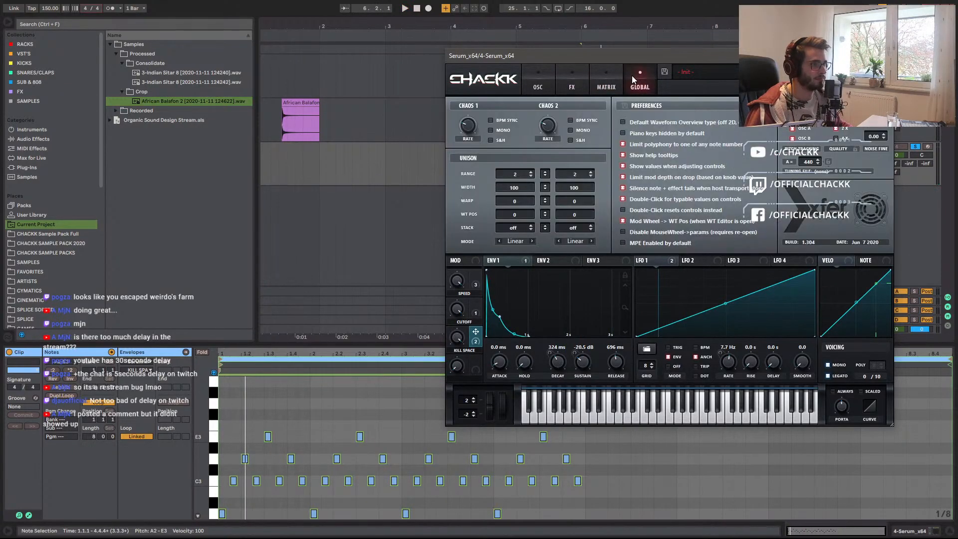
left_click(573, 83)
left_click(543, 86)
Add Env 2 as the source of a free modulation slot, with its sustain at 0% and its decay shortened to 205 ms.
left_click(604, 84)
scroll(499, 175, "down", 3)
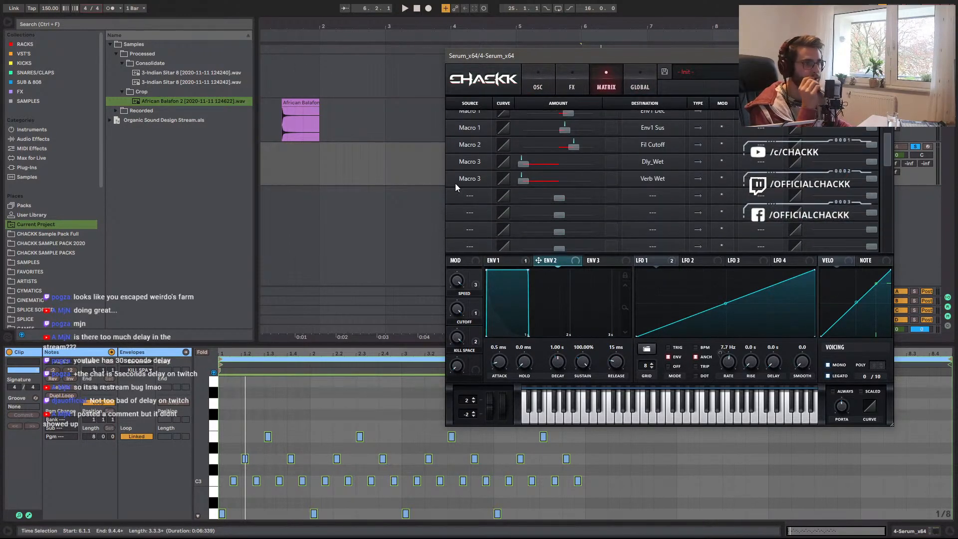
left_click(454, 180)
left_click(487, 216)
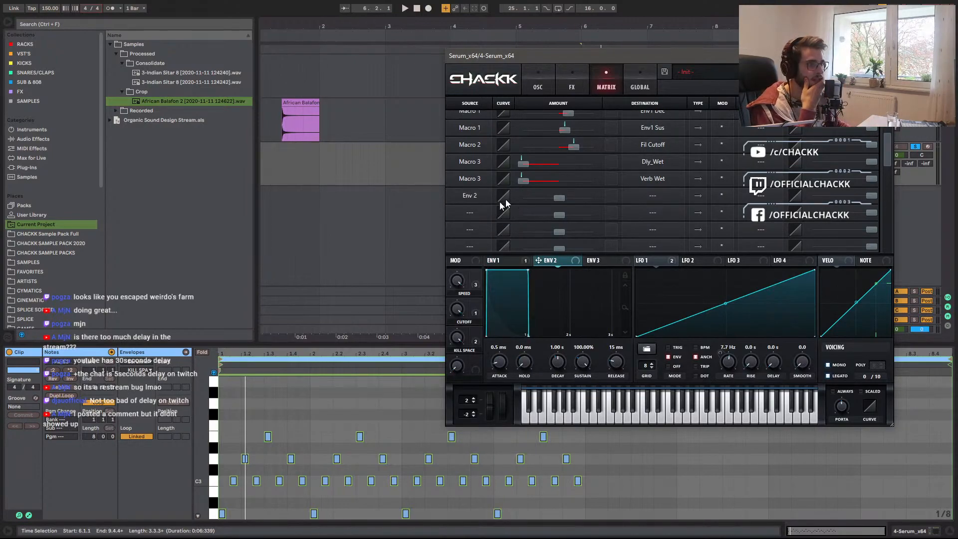
left_click_drag(582, 363, 583, 429)
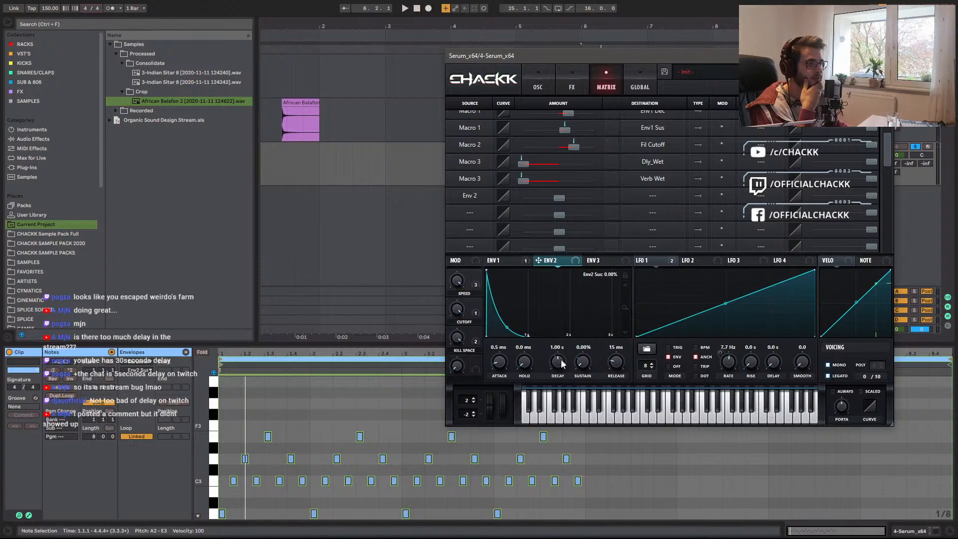
left_click_drag(562, 362, 559, 378)
Try routing Env 2 to the master tuning with an amount of 12 semitones, and play the melody.
left_click(638, 194)
mouse_move(643, 284)
left_click(721, 285)
double_click(560, 199)
type("12st")
key("space")
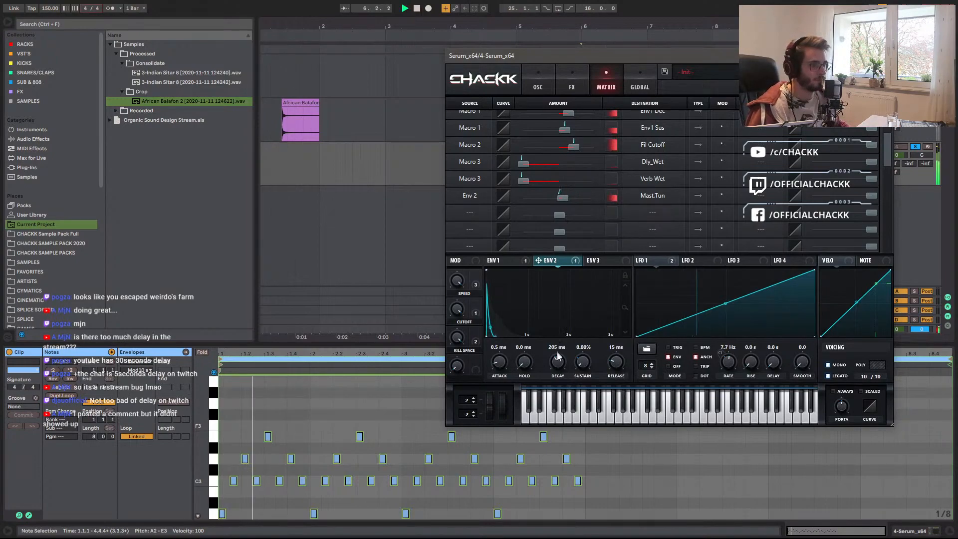
Try shortening Env 2's decay to 9.6 ms and raising its master tuning amount to 17 during playback.
left_click_drag(561, 368, 559, 379)
mouse_move(562, 199)
left_mouse_down()
mouse_move(576, 198)
mouse_move(567, 201)
left_mouse_up()
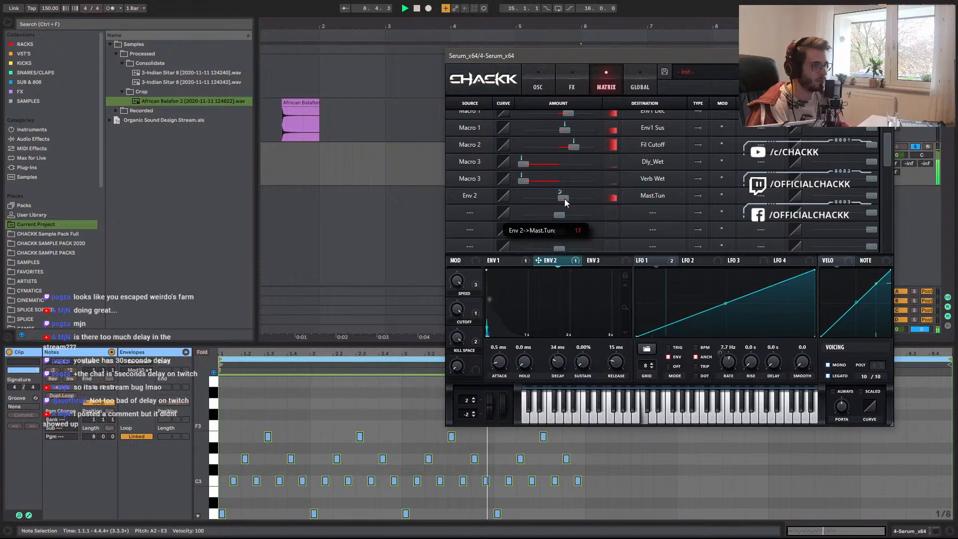
left_click_drag(556, 363, 556, 369)
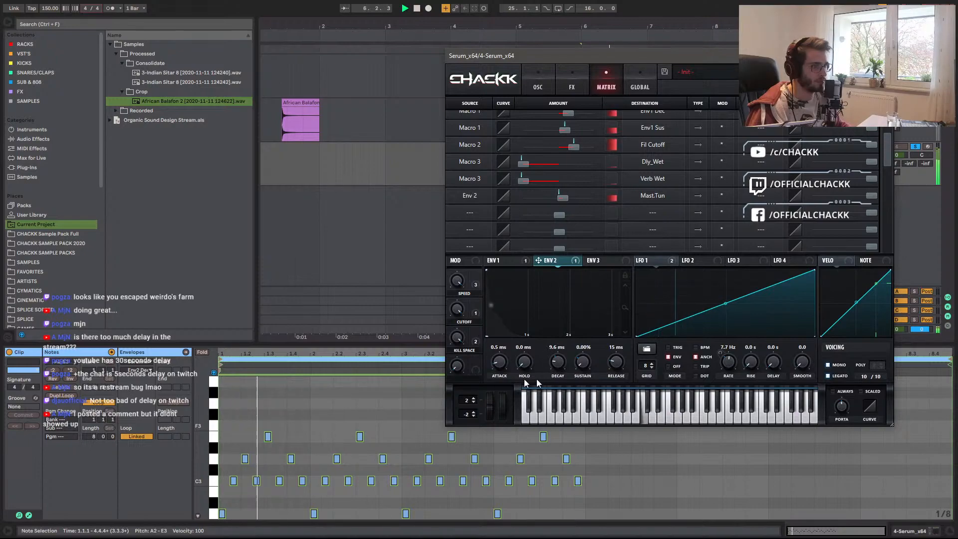
left_click(868, 196)
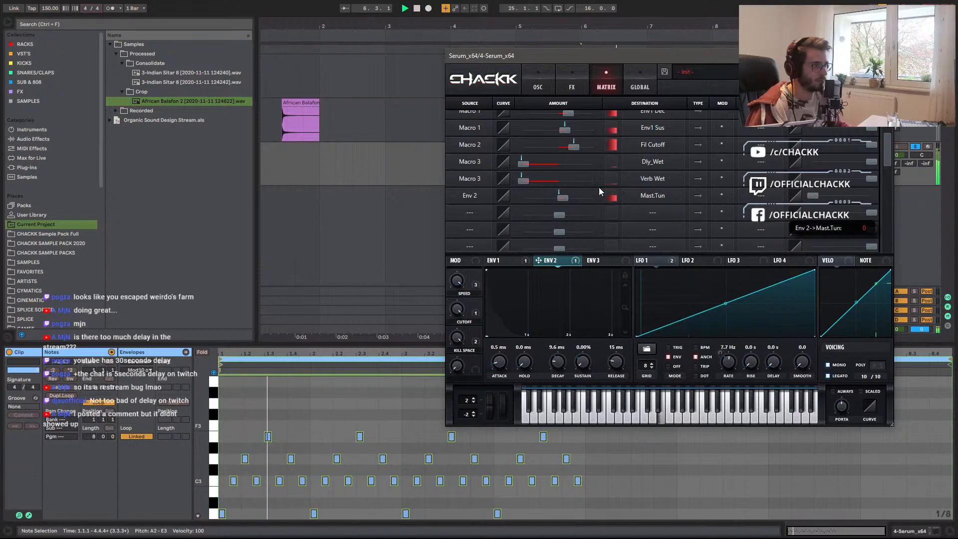
left_click_drag(563, 199, 566, 203)
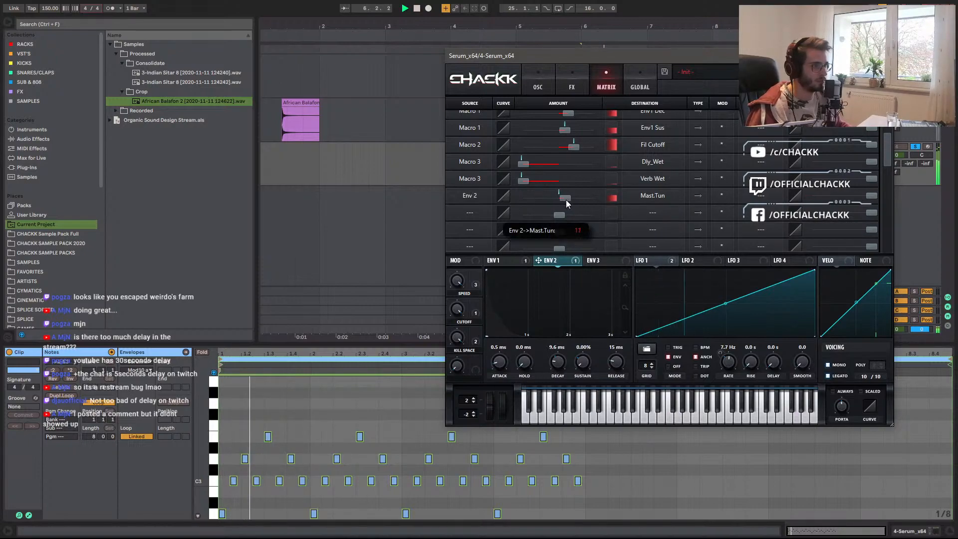
left_click(556, 368)
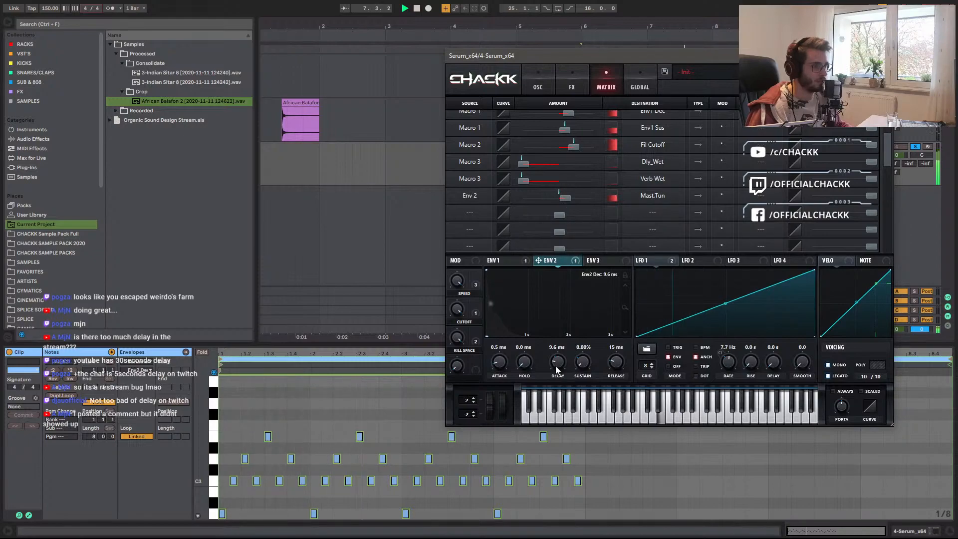
Test longer Env 2 decays up to 205 ms with other master tuning amounts and a lower output for that modulation slot.
left_click_drag(565, 207, 560, 210)
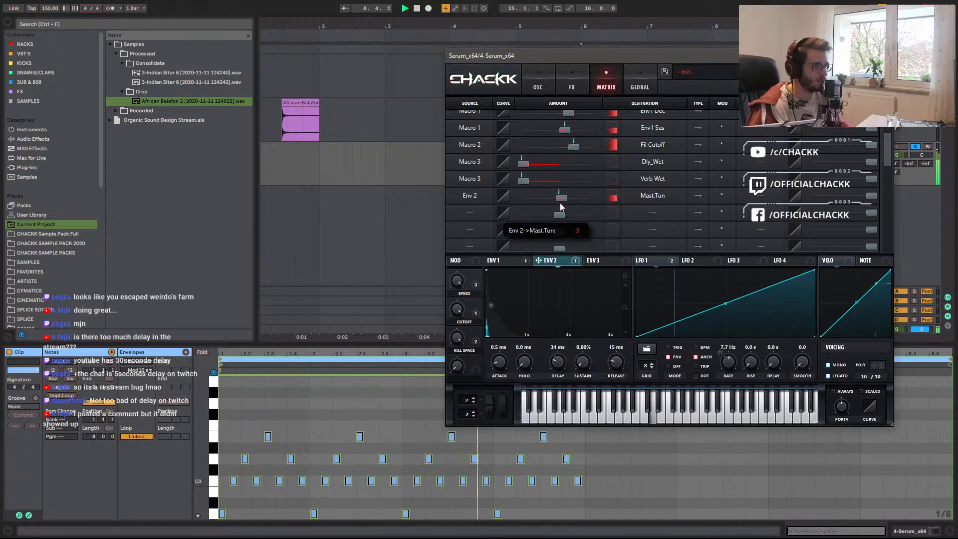
left_click_drag(558, 363, 570, 343)
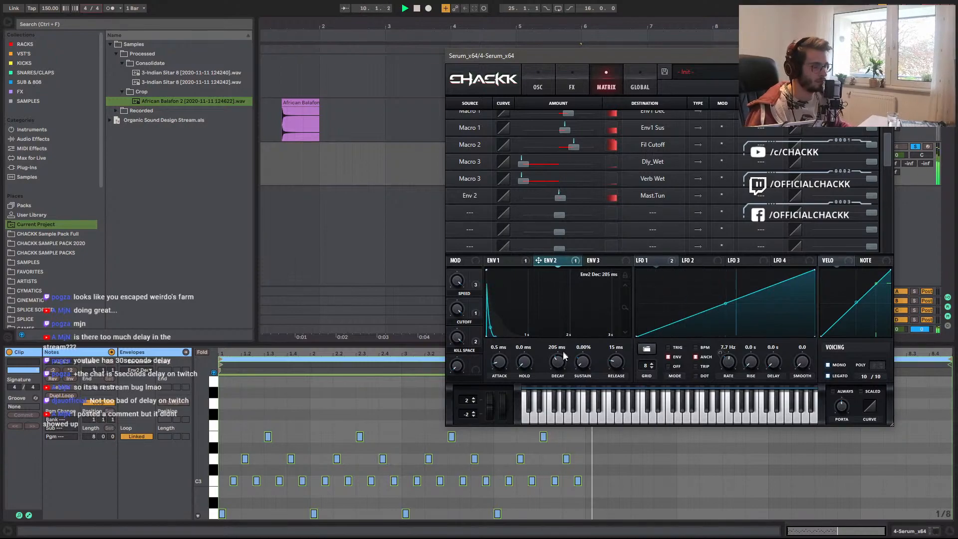
mouse_move(560, 203)
left_mouse_down()
mouse_move(552, 200)
mouse_move(573, 201)
left_mouse_up()
mouse_move(828, 199)
left_mouse_down()
mouse_move(838, 198)
mouse_move(812, 200)
left_mouse_up()
key("space")
key("space")
key("space")
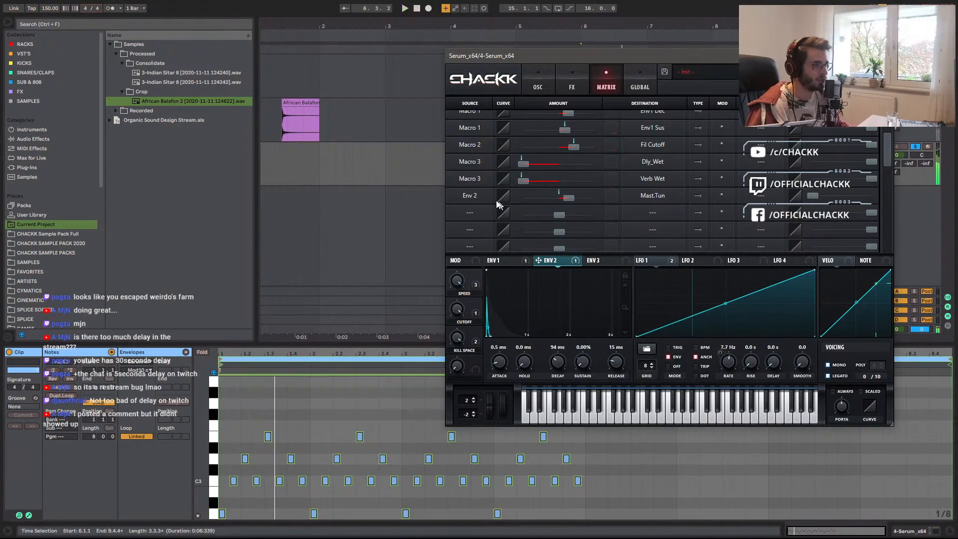
Clear Env 2 as the source of the master tuning modulation and return to the effects rack.
left_click(469, 195)
left_click(469, 192)
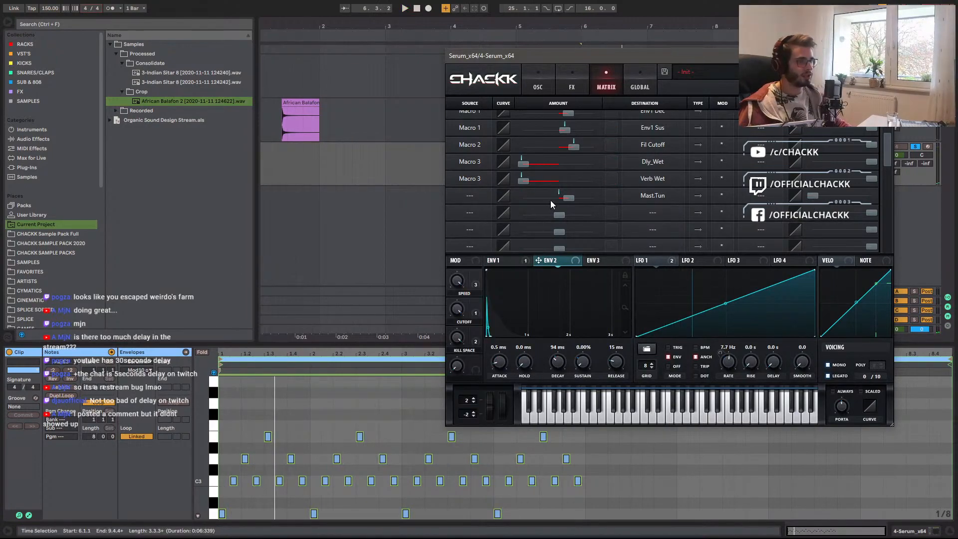
left_click(564, 79)
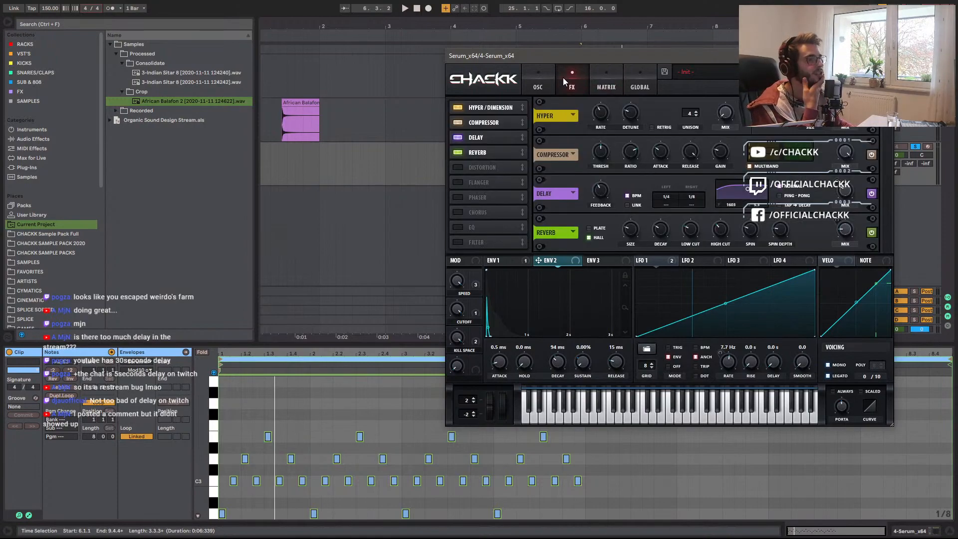
Enable Distortion directly after Hyper/Dimension, adjust its drive to about 40% during playback and change its type to Downsample.
left_click(462, 169)
left_click(478, 170)
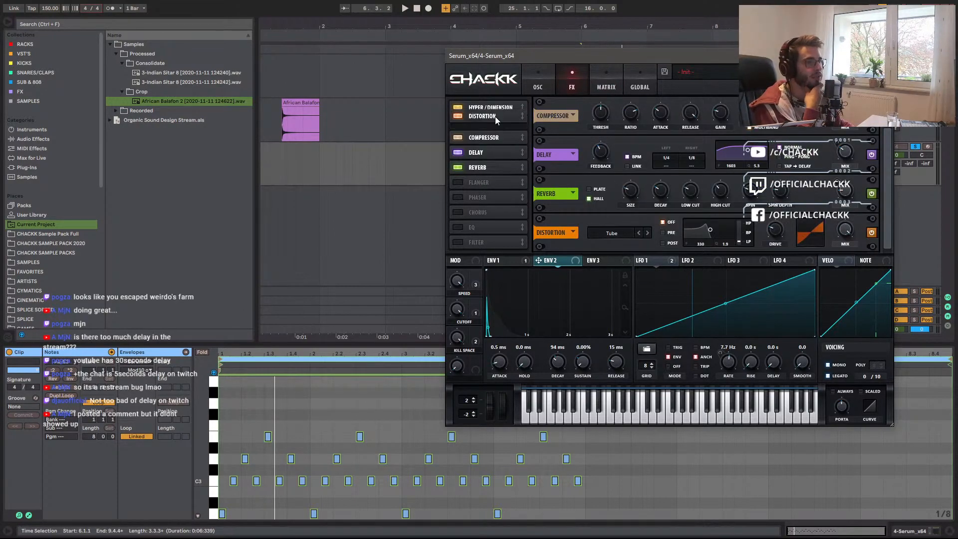
left_click_drag(495, 116, 495, 121)
key("space")
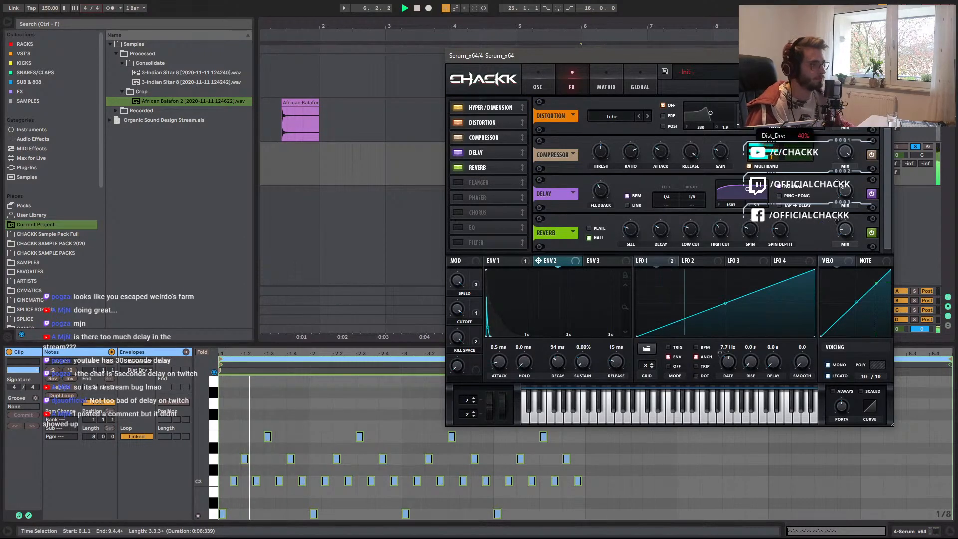
left_click(607, 117)
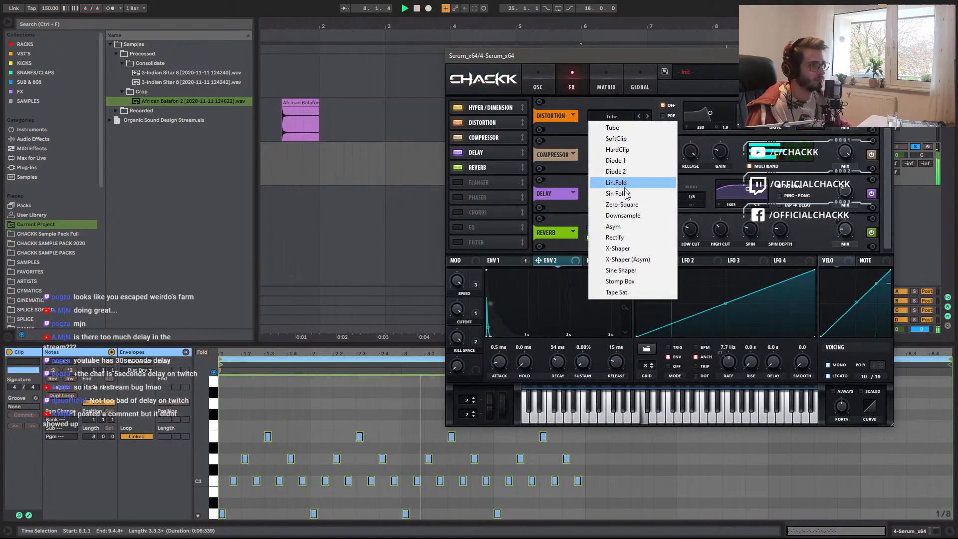
left_click(623, 216)
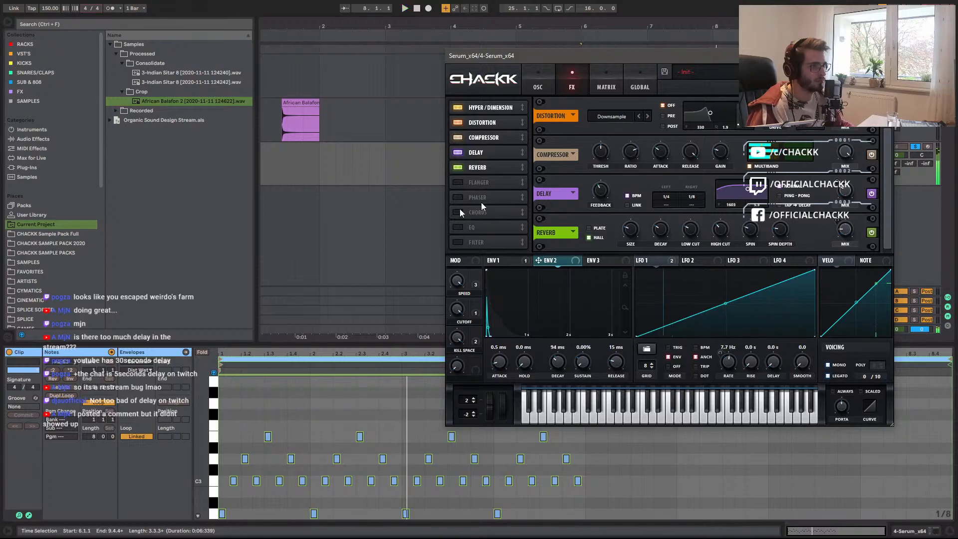
Enable the effects Filter, place it directly after Distortion, choose the Cmb + type and adjust its cutoff.
left_click(459, 243)
left_click_drag(471, 243, 490, 139)
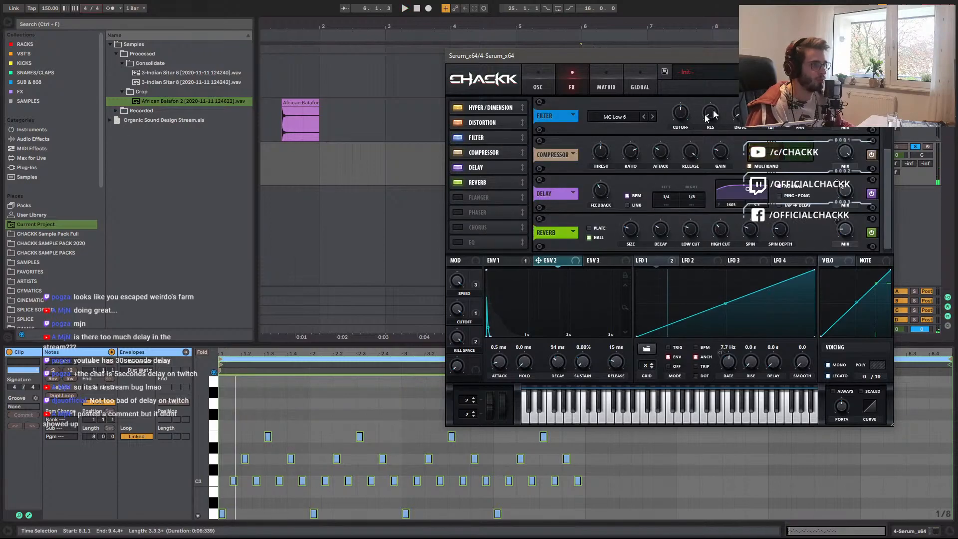
left_click(623, 118)
mouse_move(624, 150)
left_click(671, 149)
mouse_move(702, 119)
left_mouse_down()
mouse_move(699, 92)
mouse_move(685, 110)
left_mouse_up()
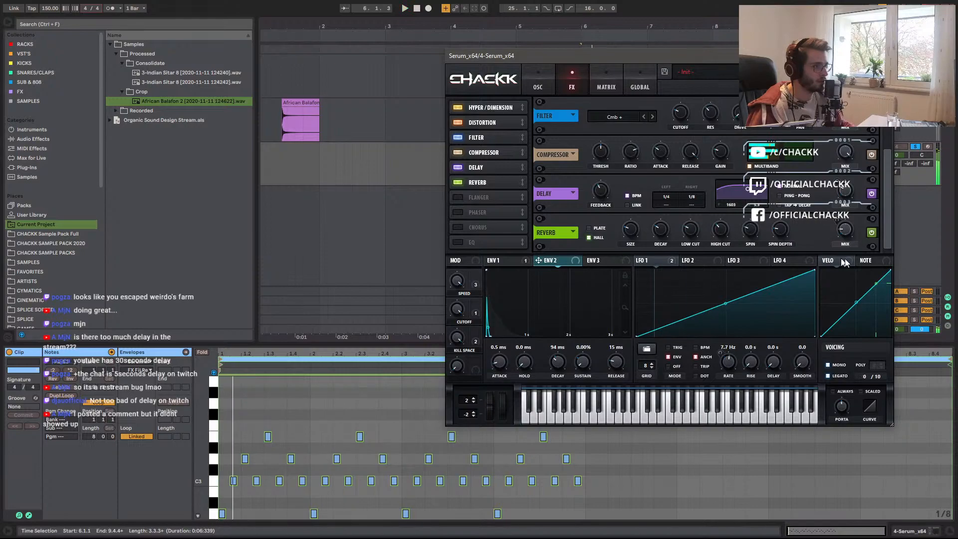
Assign Note and Macro 4 to the effects filter's cutoff, adjust its resonance during playback and raise Macro 4 to 100%.
left_click(879, 263)
left_click_drag(881, 267, 681, 113)
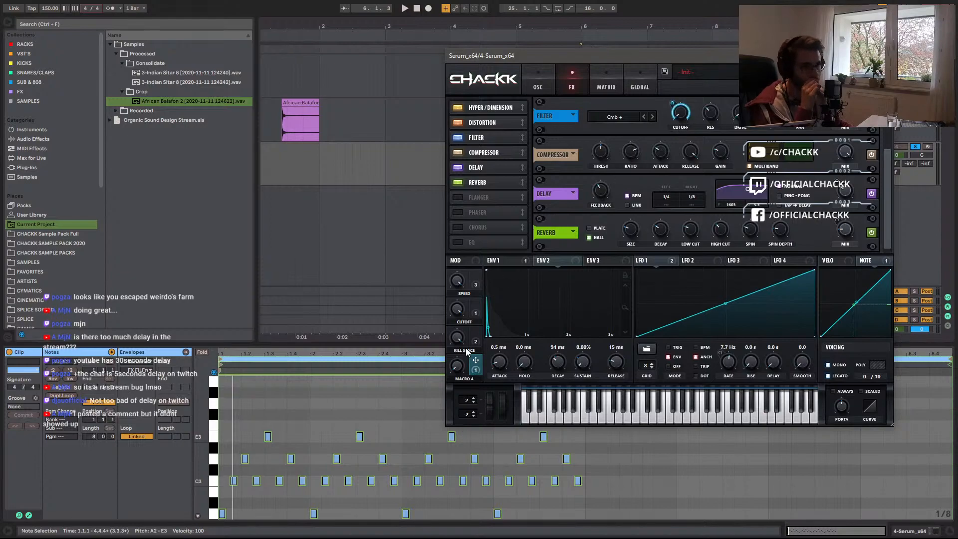
key("space")
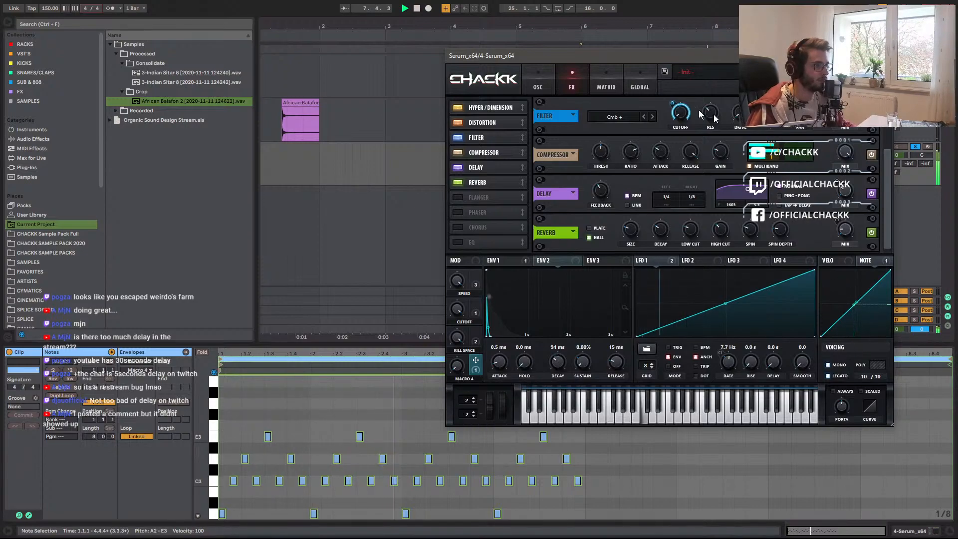
left_click_drag(712, 114, 714, 87)
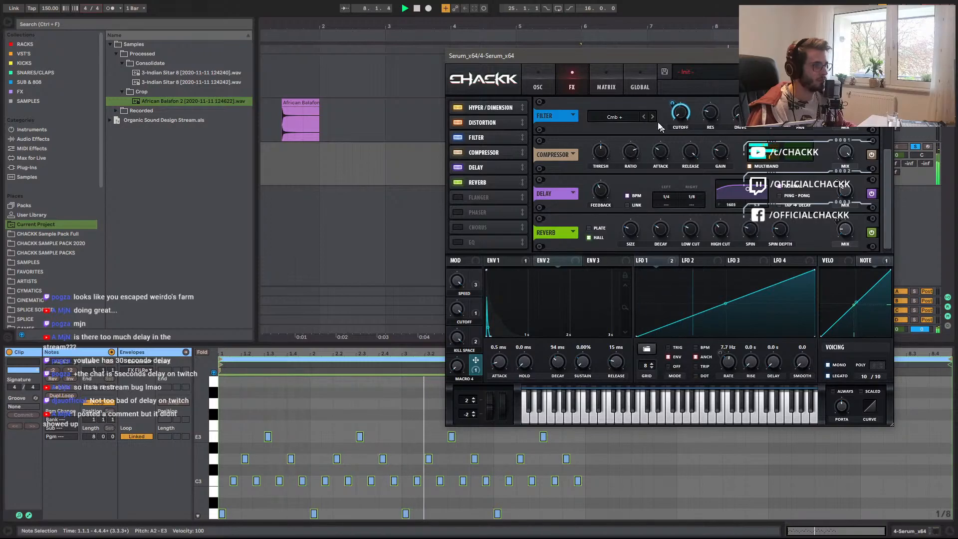
left_click_drag(458, 367, 483, 291)
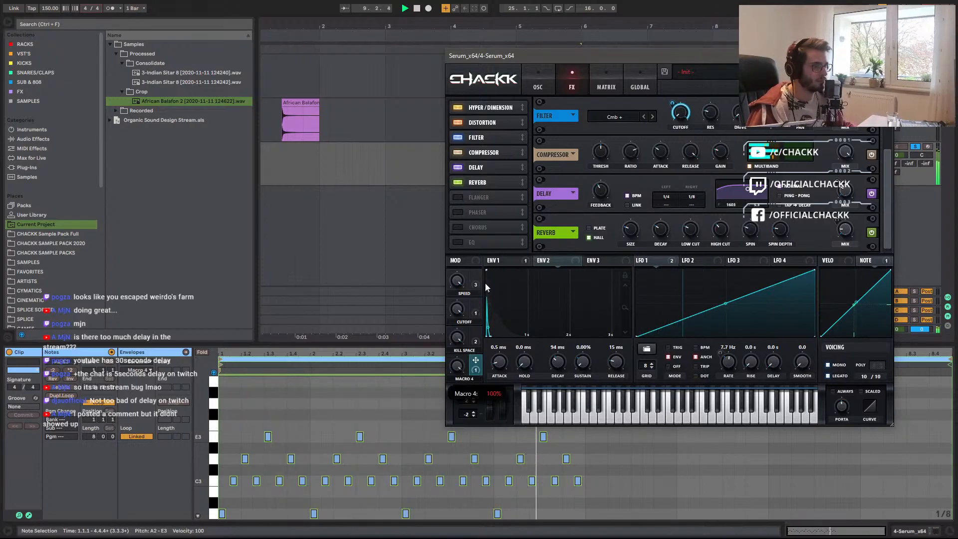
Try a different Macro 4 modulation amount on the filter cutoff and sweep the macro while the melody plays.
right_click(680, 113)
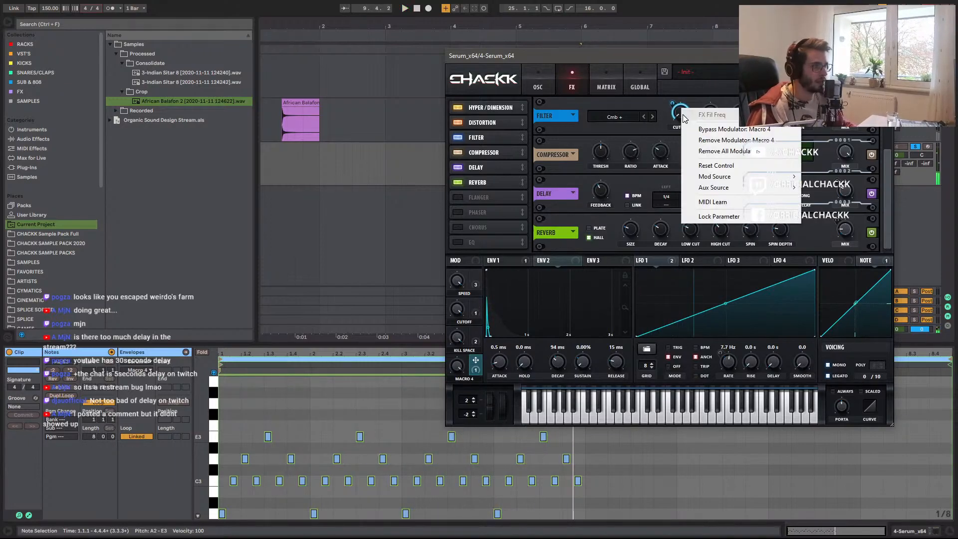
left_click(721, 150)
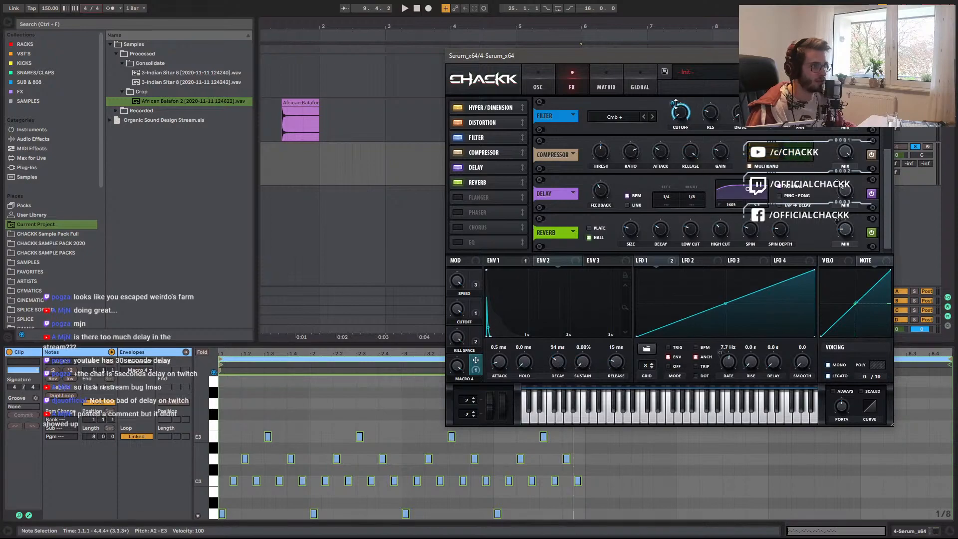
left_click_drag(677, 105, 617, 412)
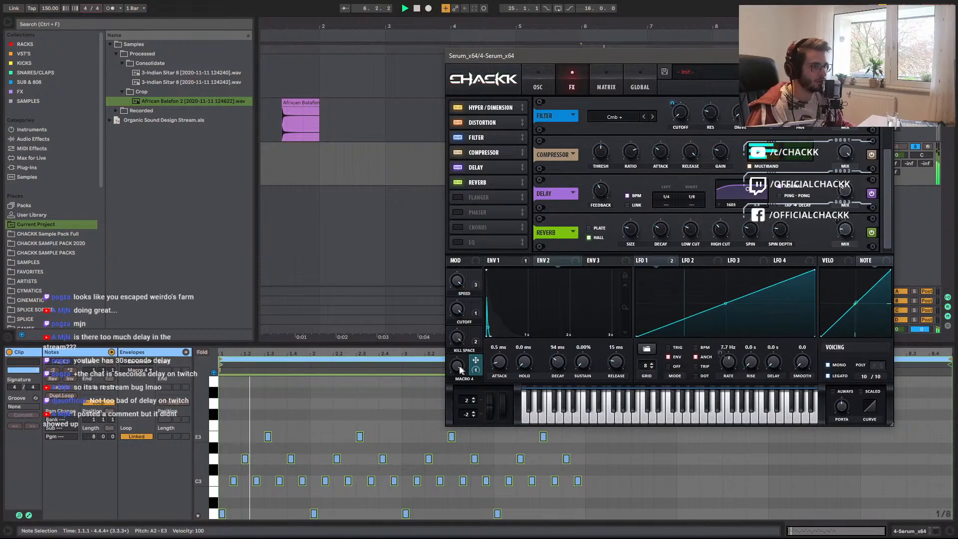
left_click_drag(461, 370, 455, 398)
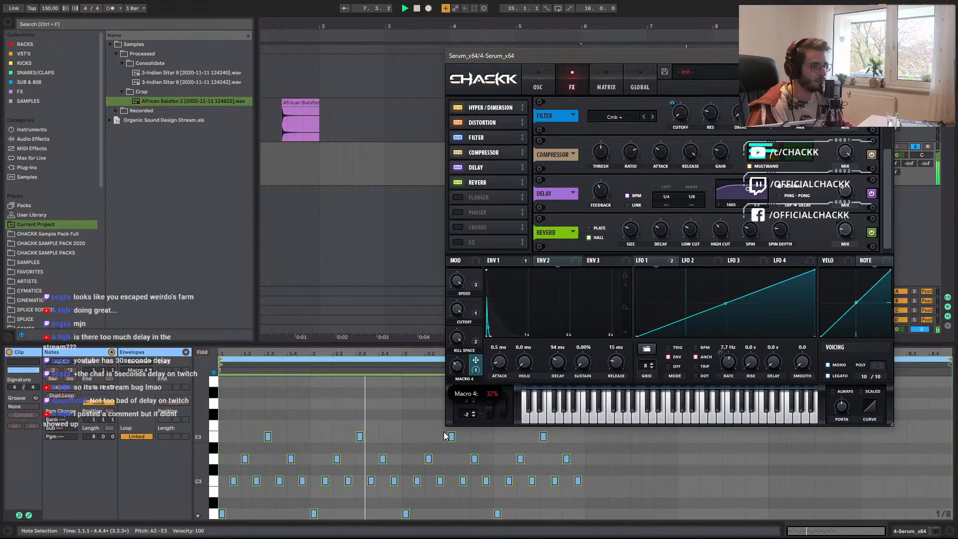
left_click_drag(456, 361, 455, 369)
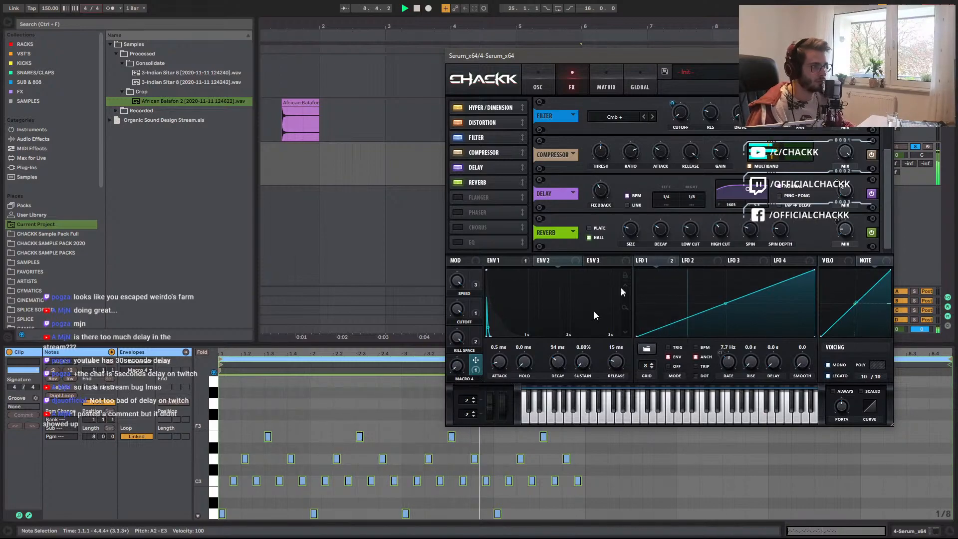
Retest Macro 4 against the Note modulation of the filter cutoff, and remove the macro's modulation.
left_click_drag(871, 261, 774, 245)
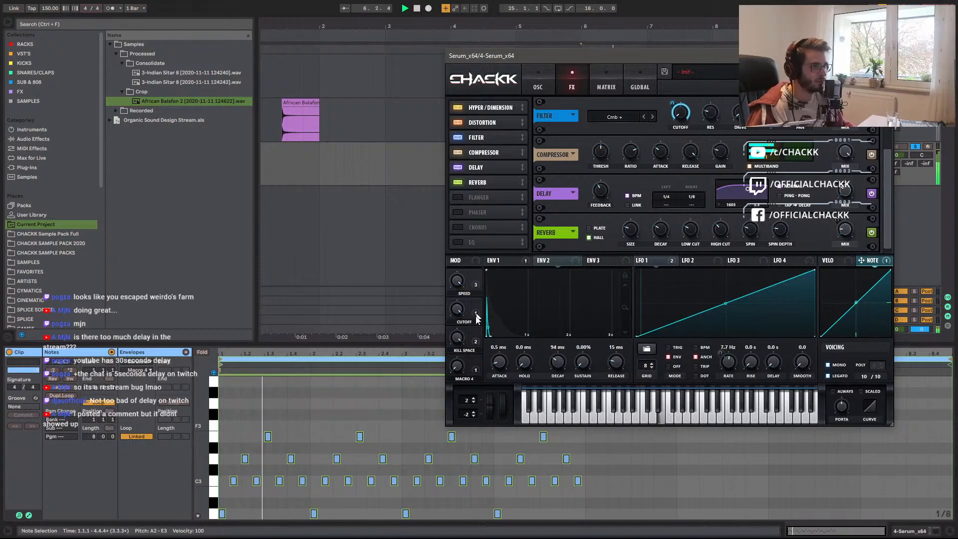
mouse_move(462, 363)
mouse_move(462, 358)
left_mouse_down()
mouse_move(469, 344)
mouse_move(457, 376)
left_mouse_up()
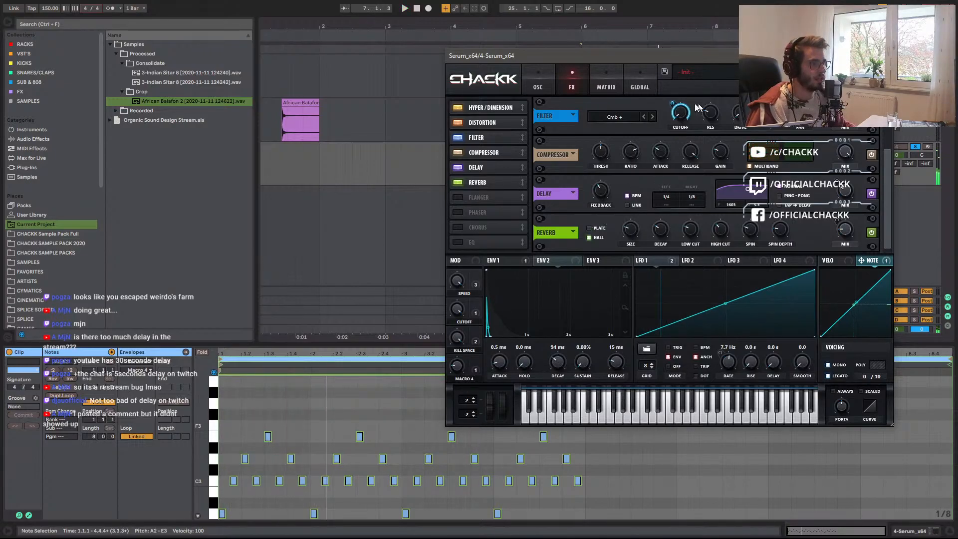
right_click(472, 366)
right_click(475, 363)
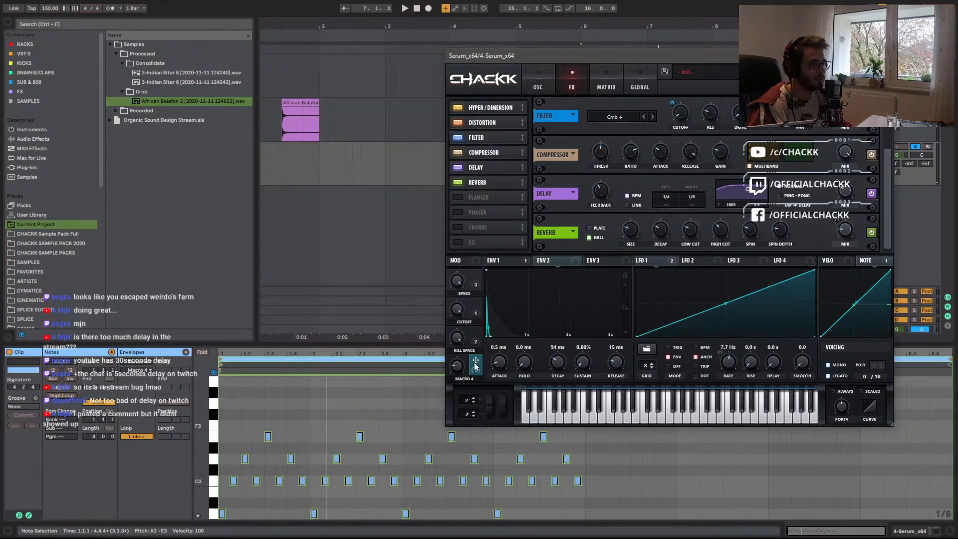
left_click(502, 407)
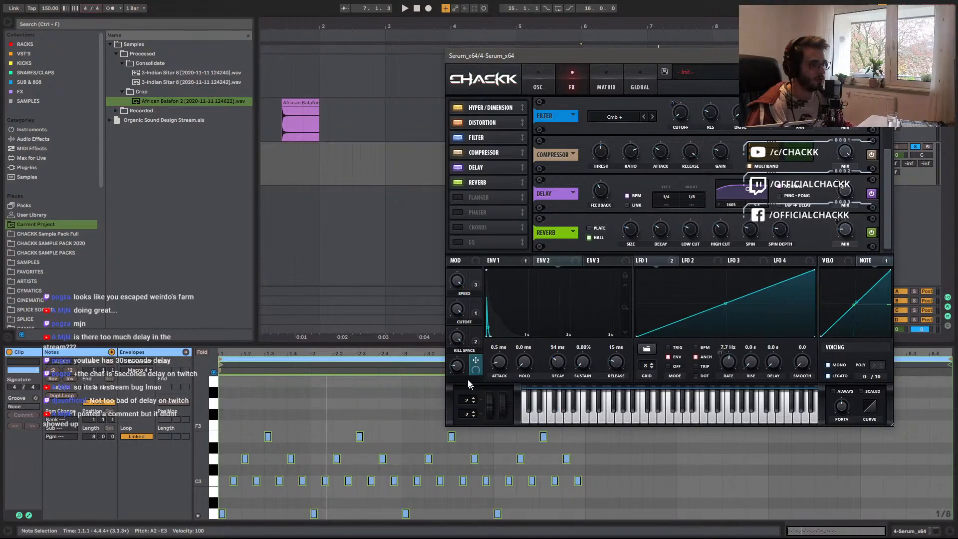
Route the mod wheel to the effects filter's cutoff with an amount of -100 and test the wheel during playback.
left_click_drag(684, 115, 682, 114)
left_click_drag(505, 416, 504, 402)
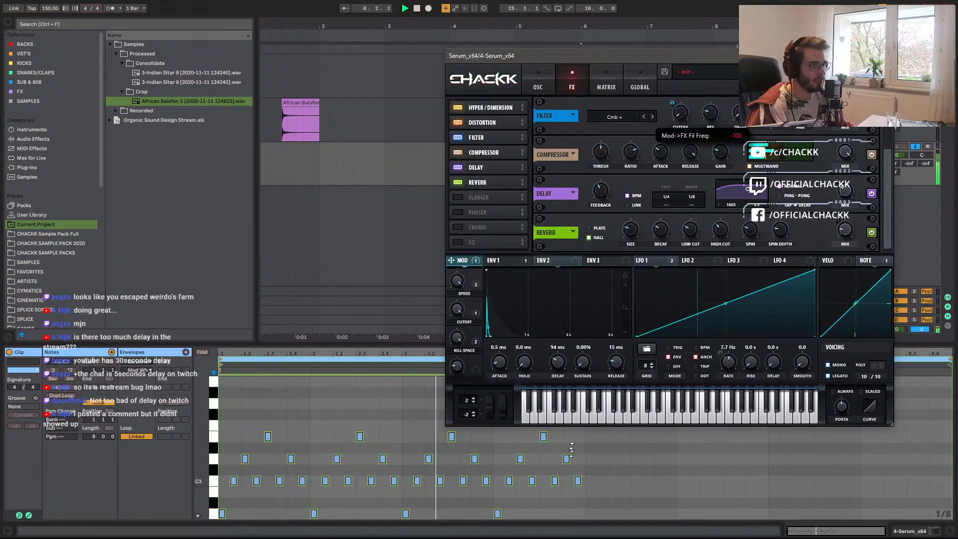
left_click_drag(504, 418, 506, 407)
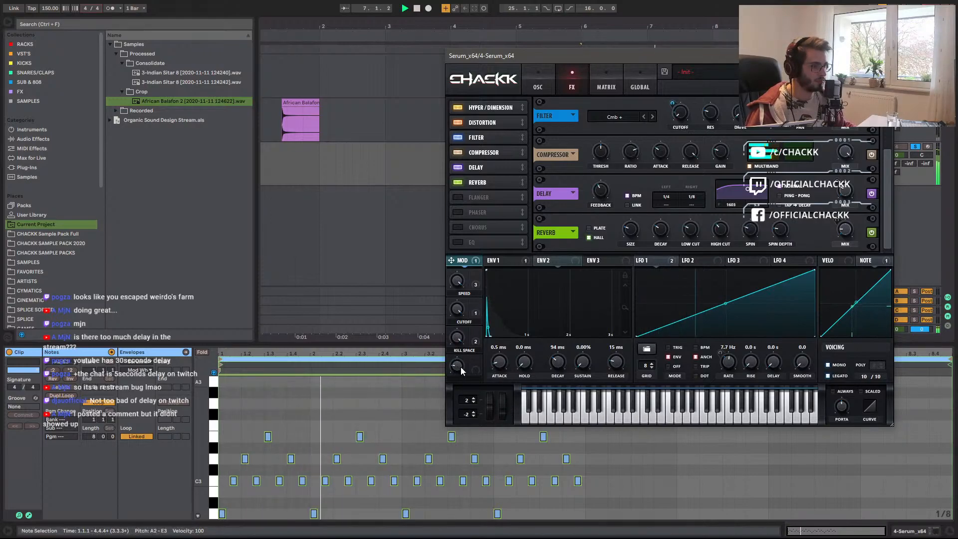
Assign Macro 4 to the mix of both Distortion and Filter, and rename the macro F*CK UP.
left_click_drag(888, 186, 888, 139)
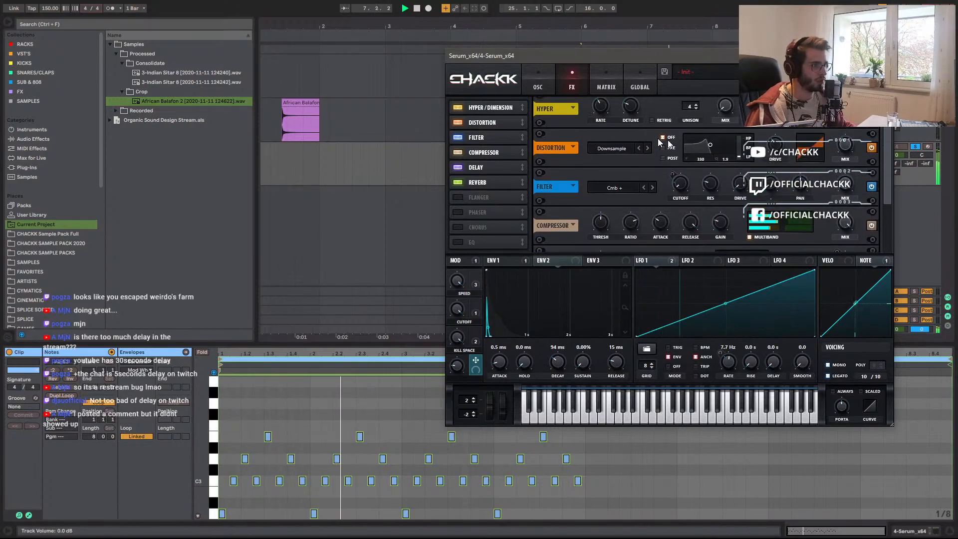
left_click(841, 148)
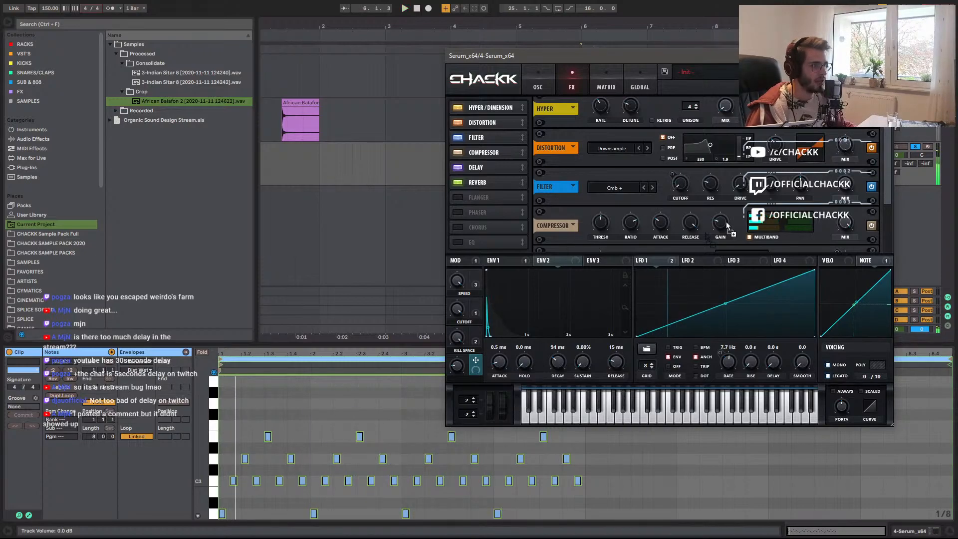
right_click(846, 141)
left_click(886, 177)
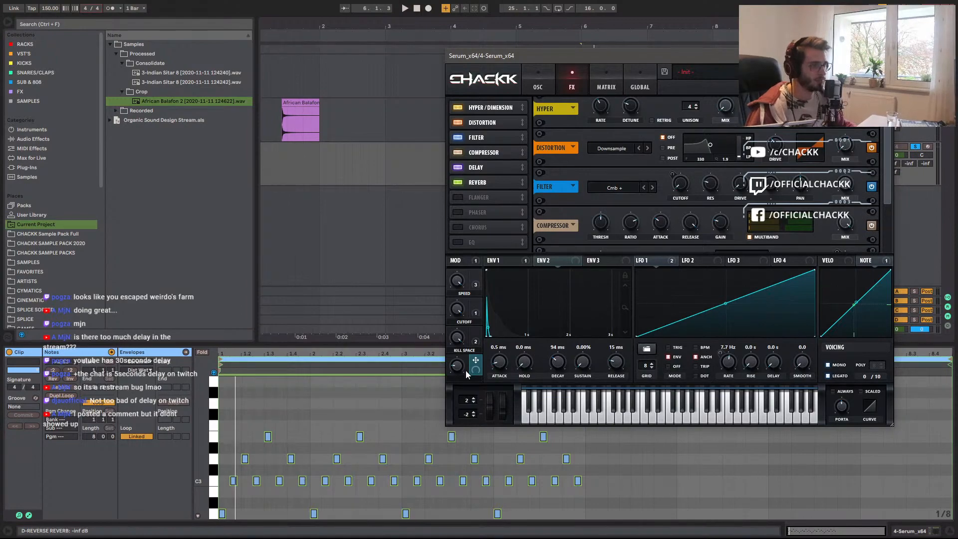
left_click_drag(839, 133, 833, 154)
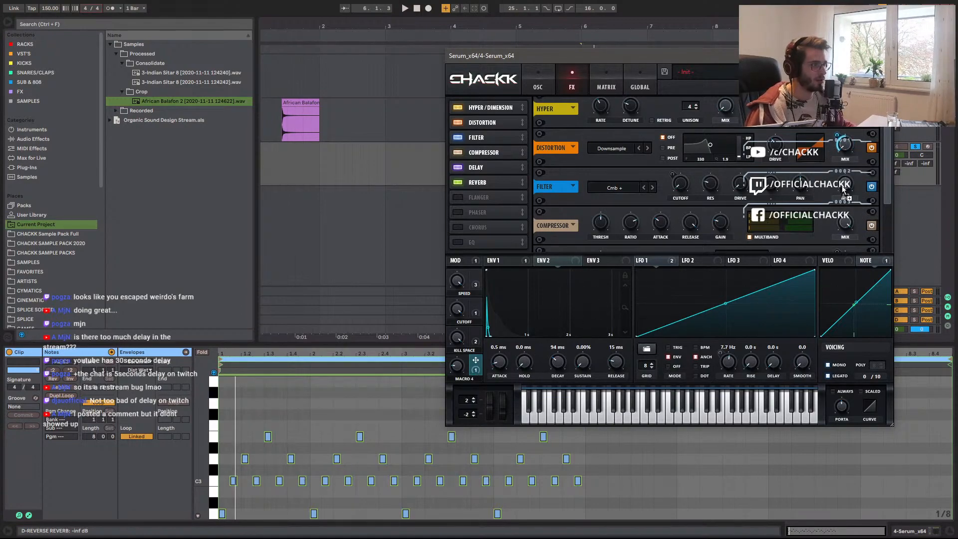
left_click_drag(844, 189, 839, 115)
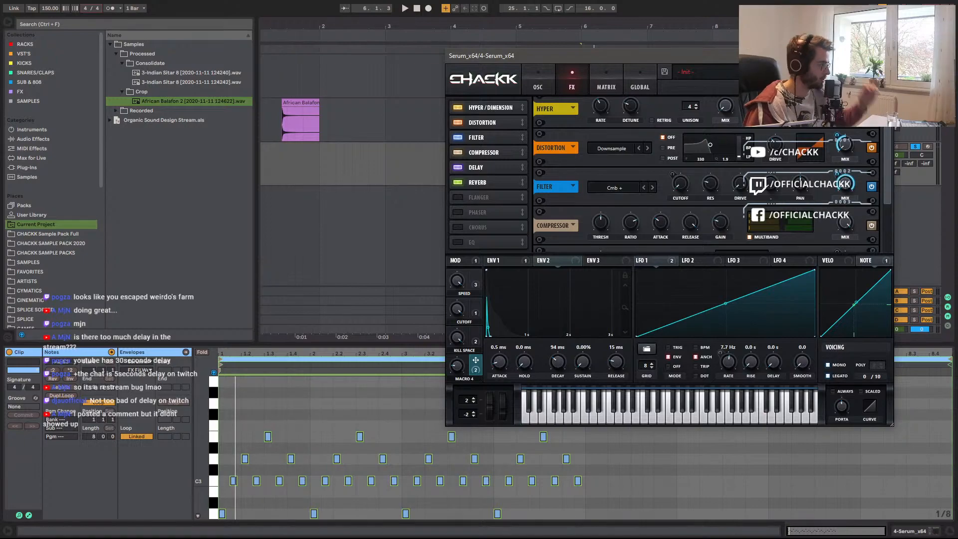
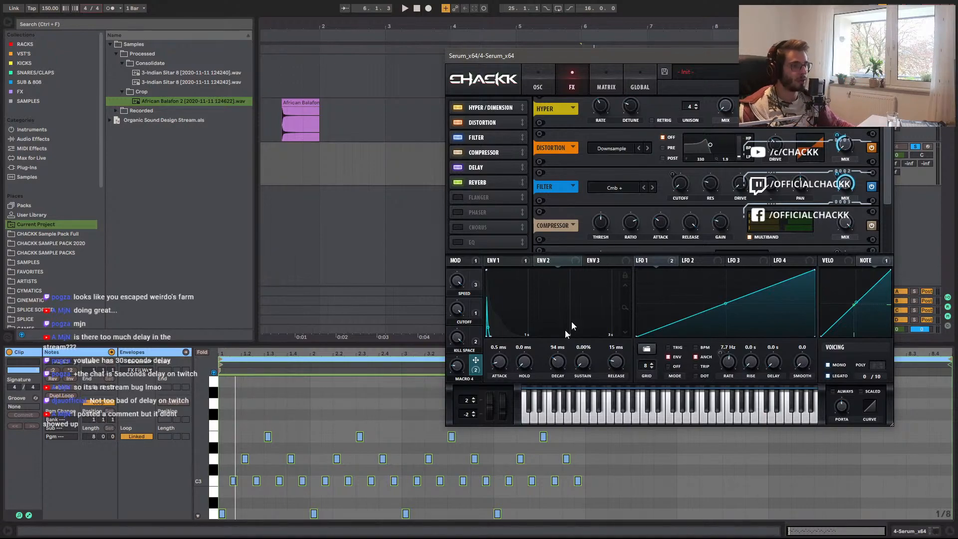
type("FUCK")
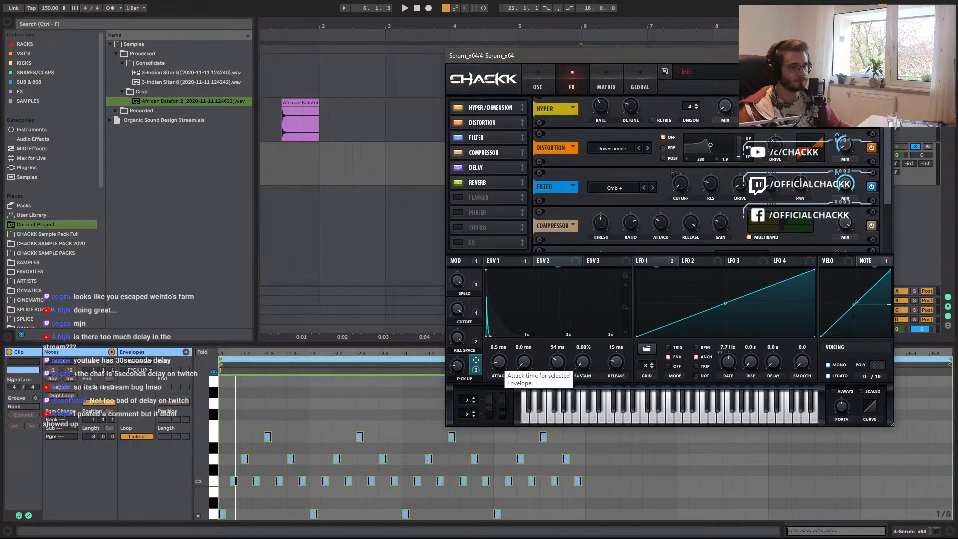
Enable Chorus and place it between Filter and Compressor in the effects chain.
scroll(888, 187, "down", 3)
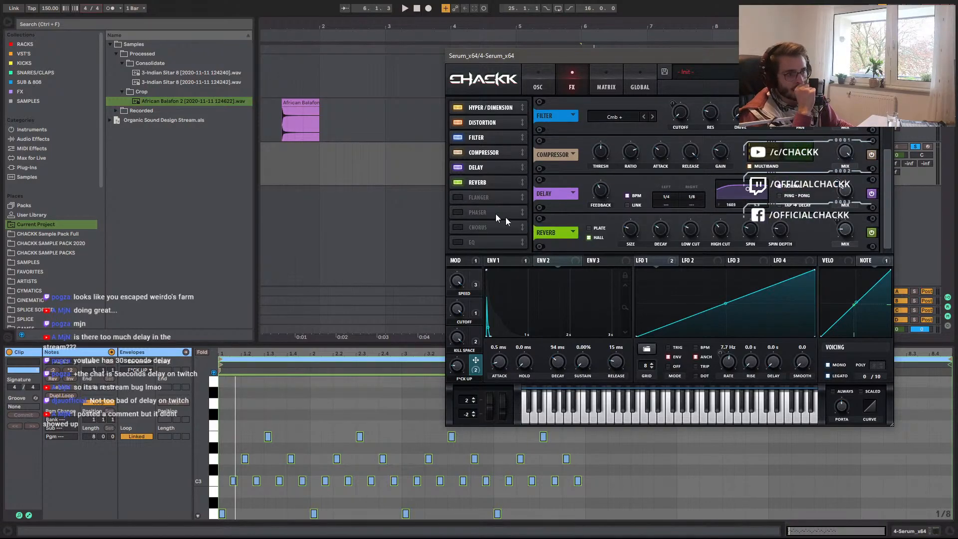
left_click(457, 228)
left_click_drag(483, 234, 502, 150)
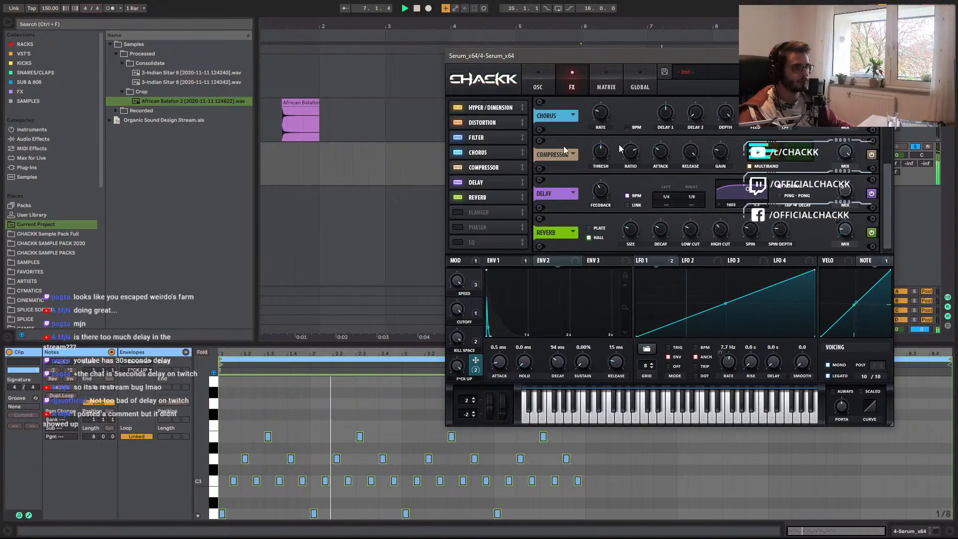
Adjust the chorus rate and filter during playback, with depth at about 9.5 ms and feedback at about 14%.
left_click(602, 111)
left_click_drag(603, 111, 605, 87)
left_click_drag(785, 113, 785, 90)
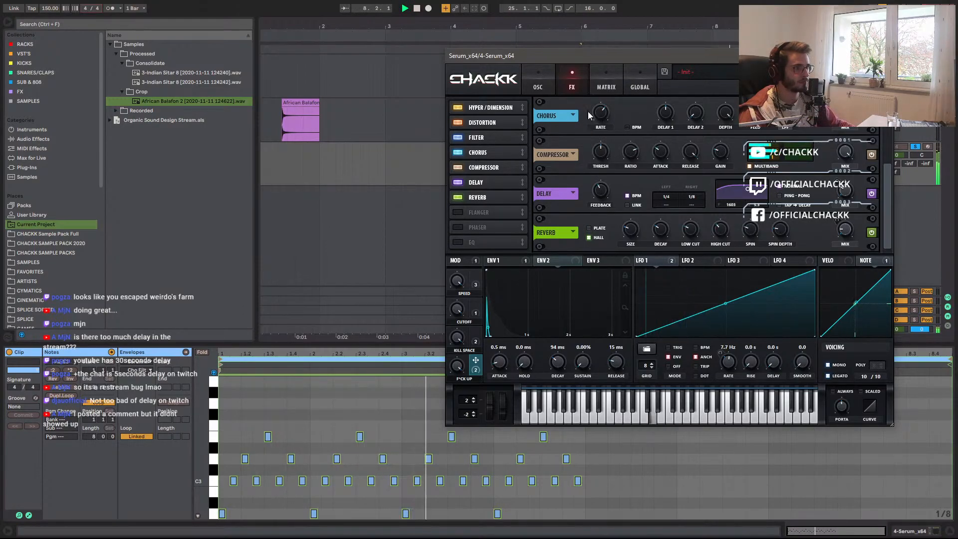
left_click(606, 116)
left_click_drag(605, 110, 601, 120)
left_click(604, 120)
left_click(726, 115)
key("space")
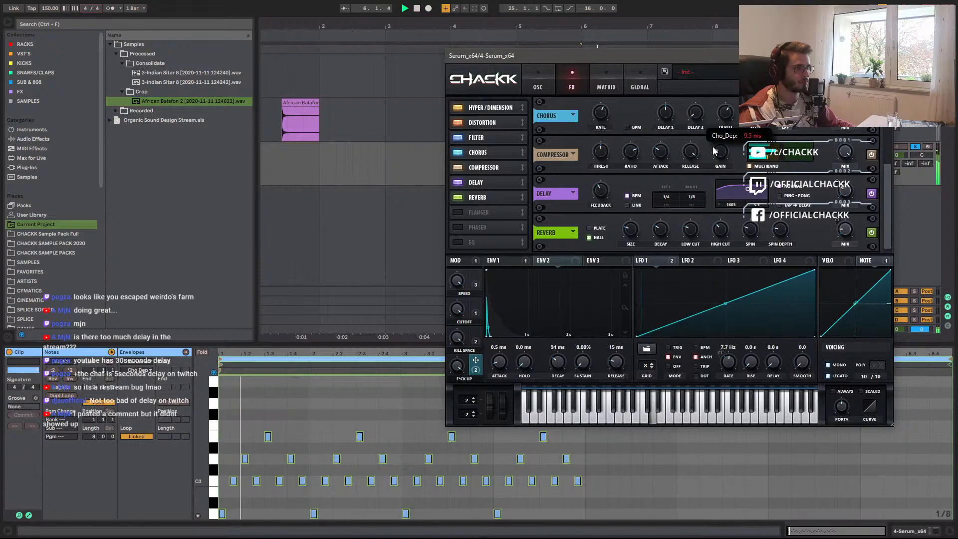
left_click(756, 114)
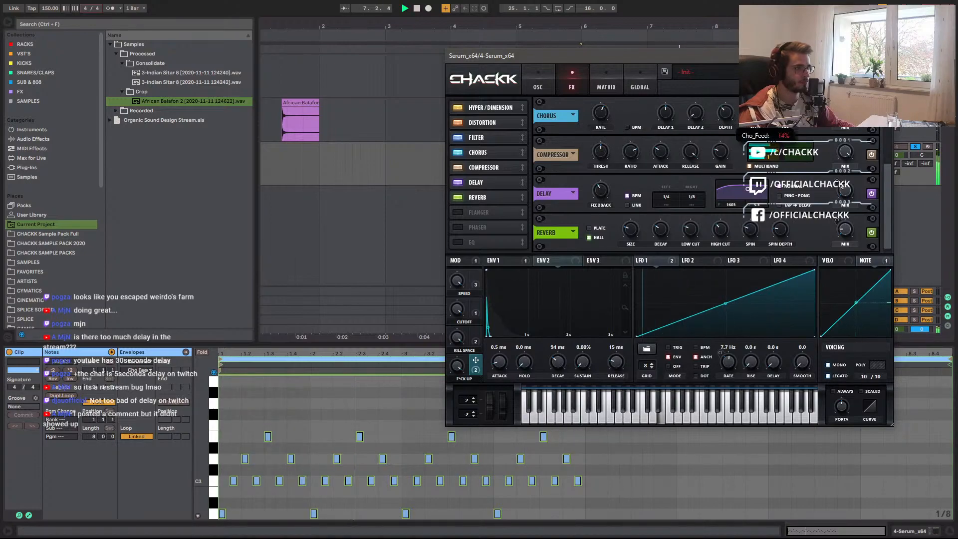
Assign the F*CK UP macro to the chorus mix and sweep the macro while the melody plays.
left_click_drag(844, 113, 826, 171)
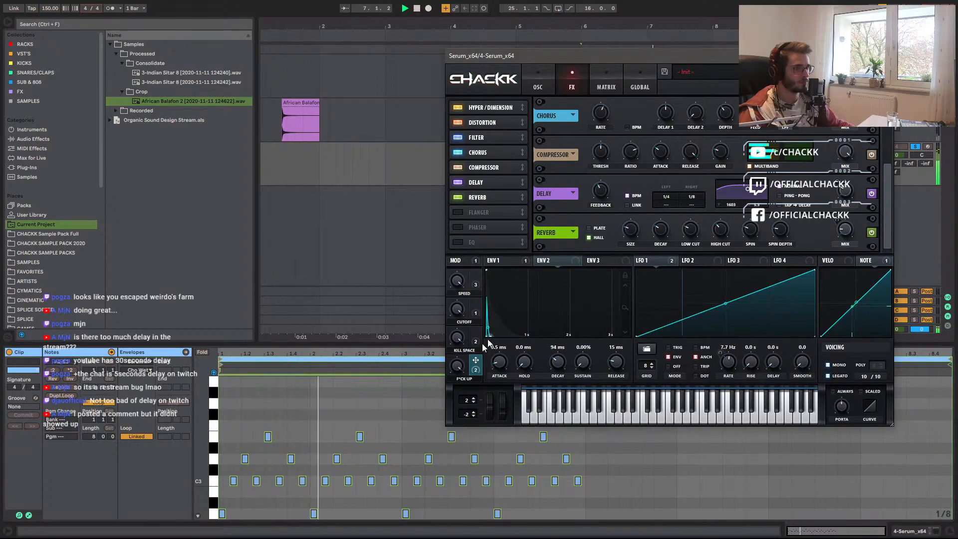
left_click_drag(856, 129, 846, 115)
key("space")
left_click_drag(458, 368, 457, 429)
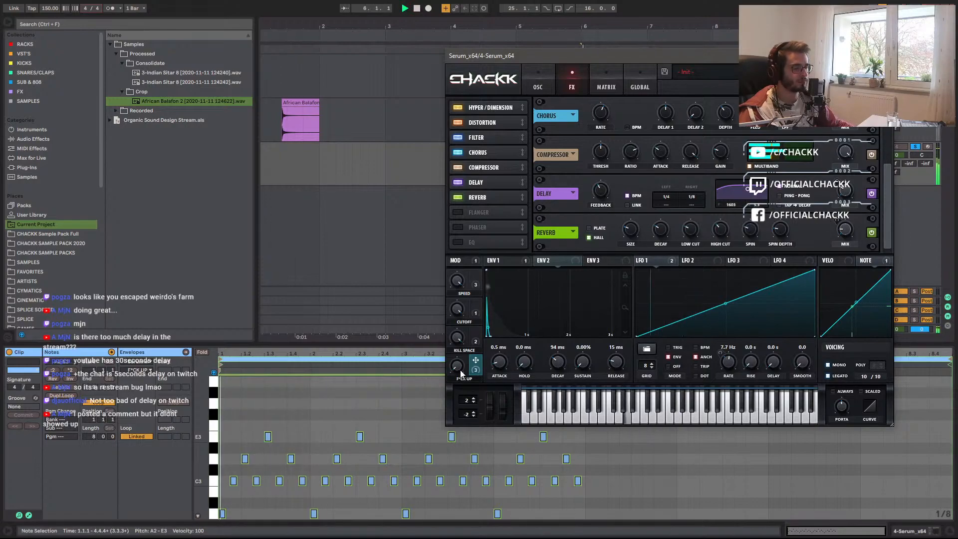
Enable EQ, give its low band a peak shape, and modulate the band's frequency with Envelope 1.
left_click(457, 242)
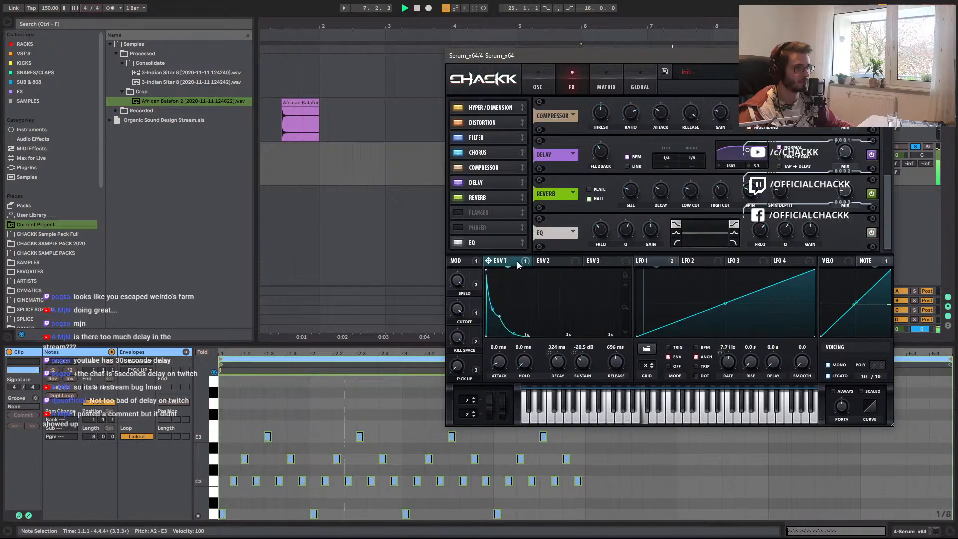
left_click_drag(511, 262, 604, 237)
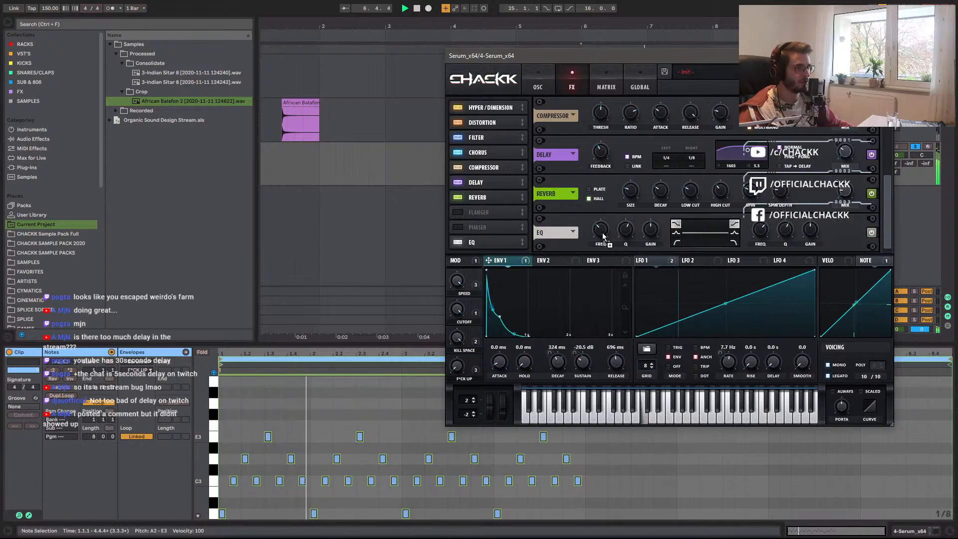
left_click(676, 233)
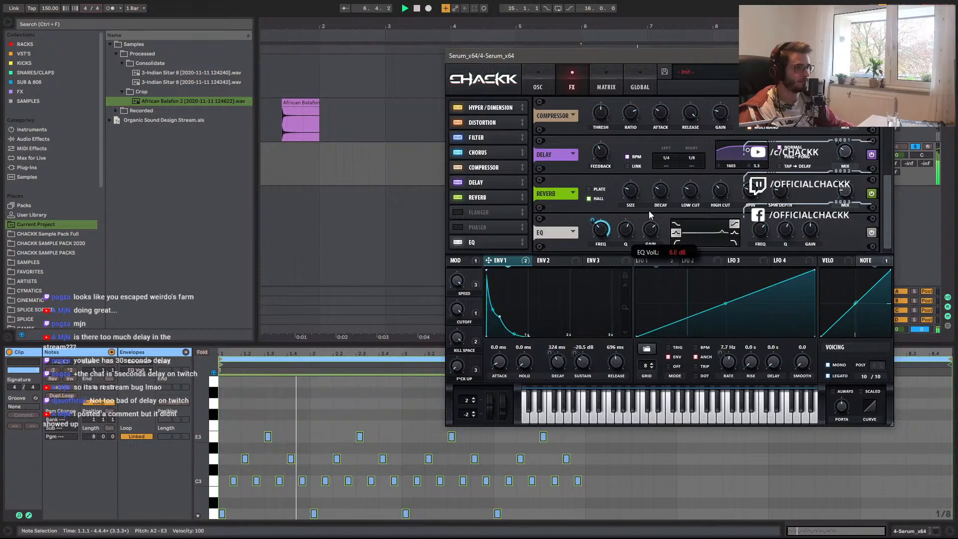
mouse_move(600, 229)
left_mouse_down()
mouse_move(596, 243)
mouse_move(593, 219)
left_mouse_up()
Place EQ between Hyper/Dimension and Distortion, and replace Envelope 1 with Note as the modulator of its low-band frequency.
left_click_drag(486, 245, 515, 119)
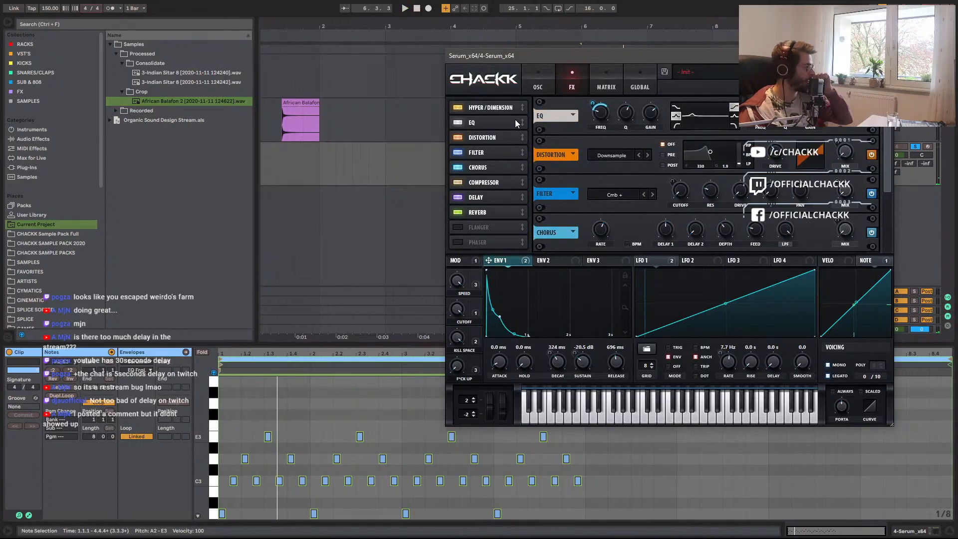
key("space")
left_click_drag(627, 113, 589, 114)
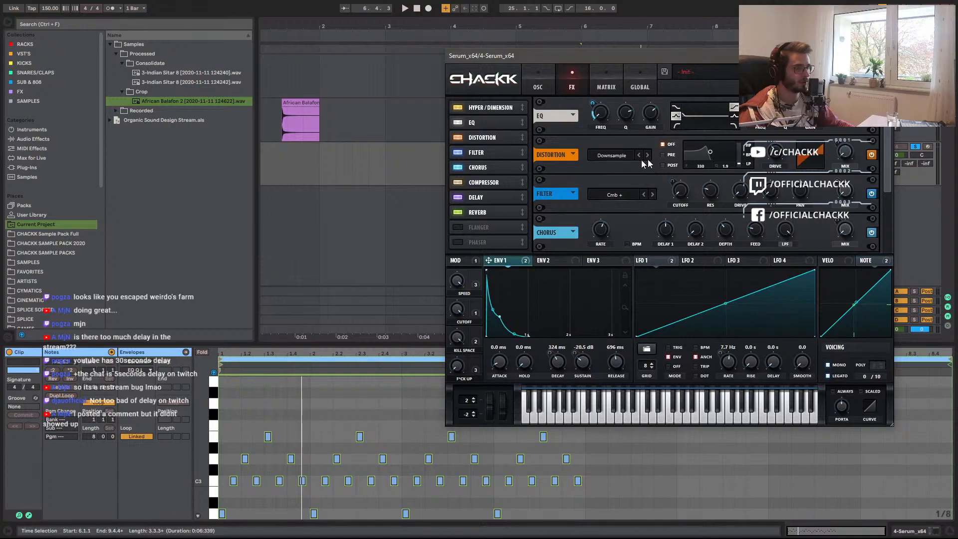
right_click(602, 117)
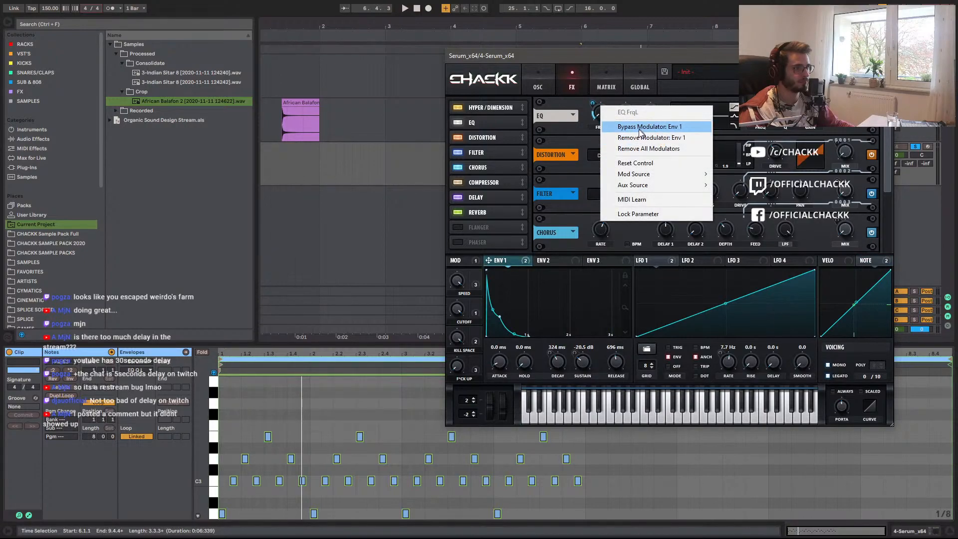
left_click(643, 137)
Adjust the EQ's low-band gain and frequency during playback, adding mod wheel modulation of the frequency at about -38.
key("space")
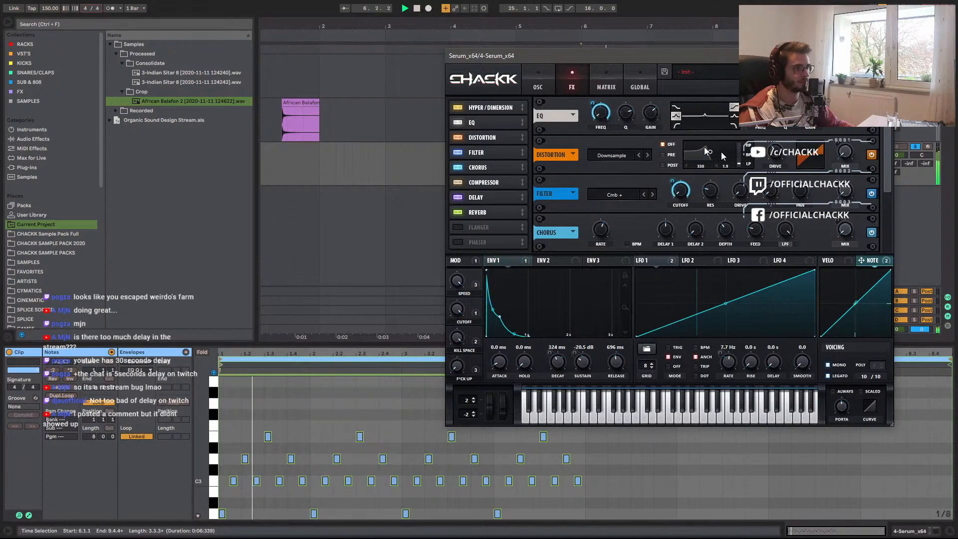
left_click_drag(651, 115, 624, 124)
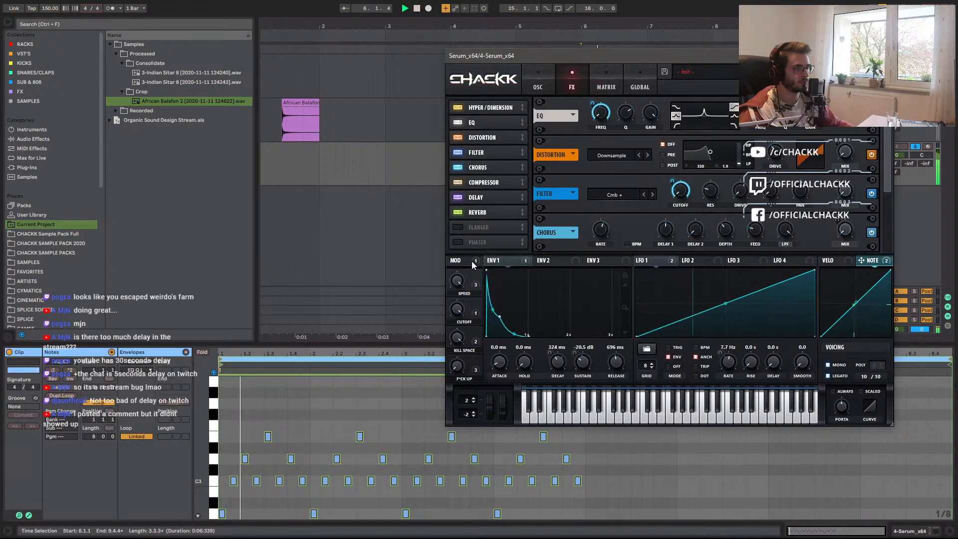
left_click_drag(603, 116, 602, 115)
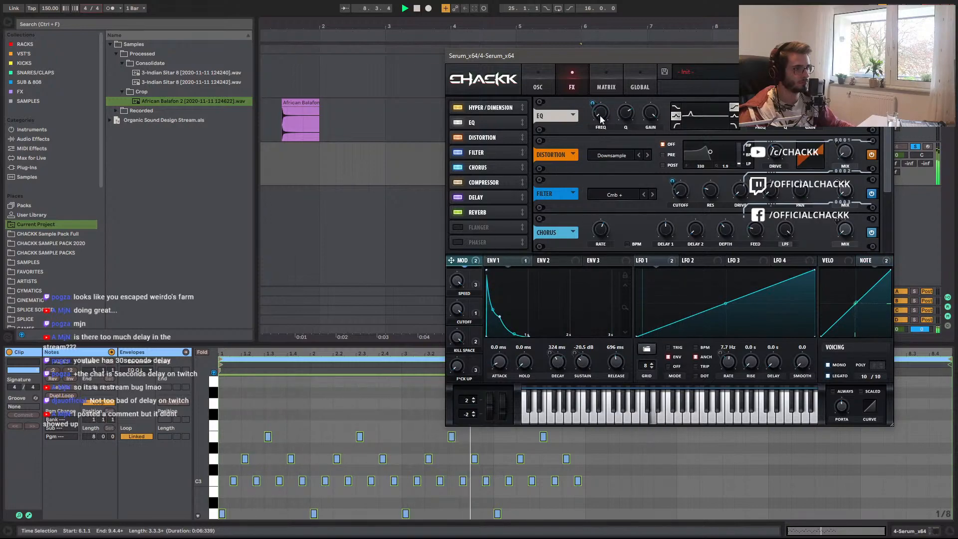
left_click_drag(598, 107, 598, 99)
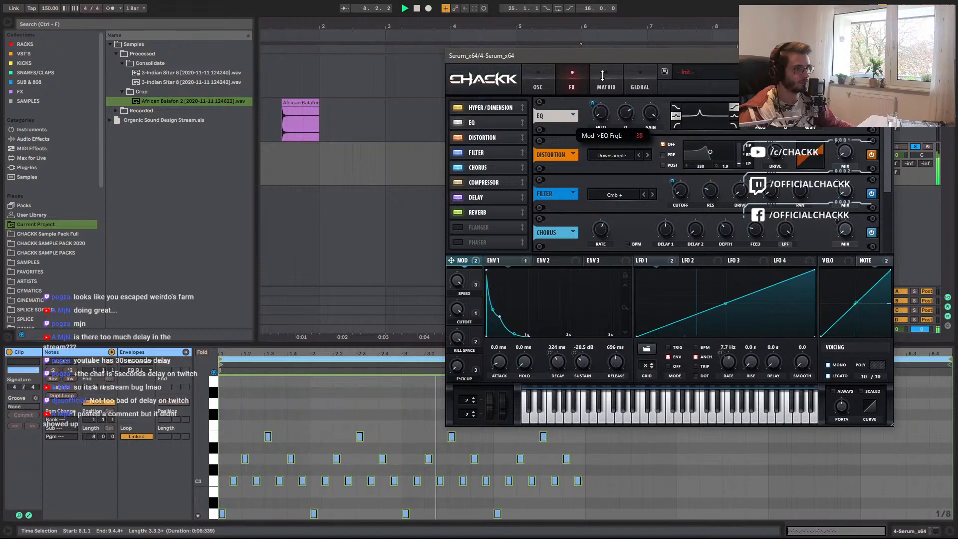
left_click_drag(649, 115, 632, 94)
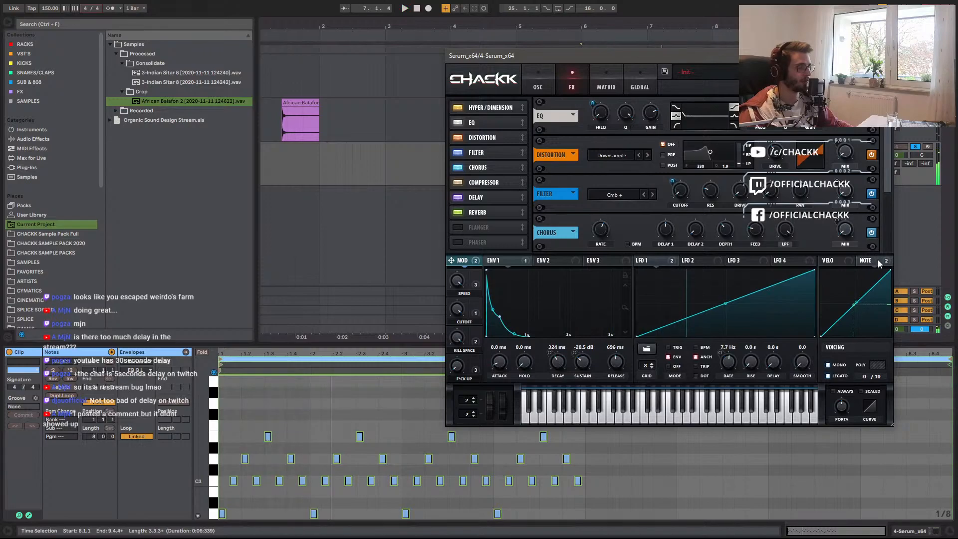
mouse_move(879, 264)
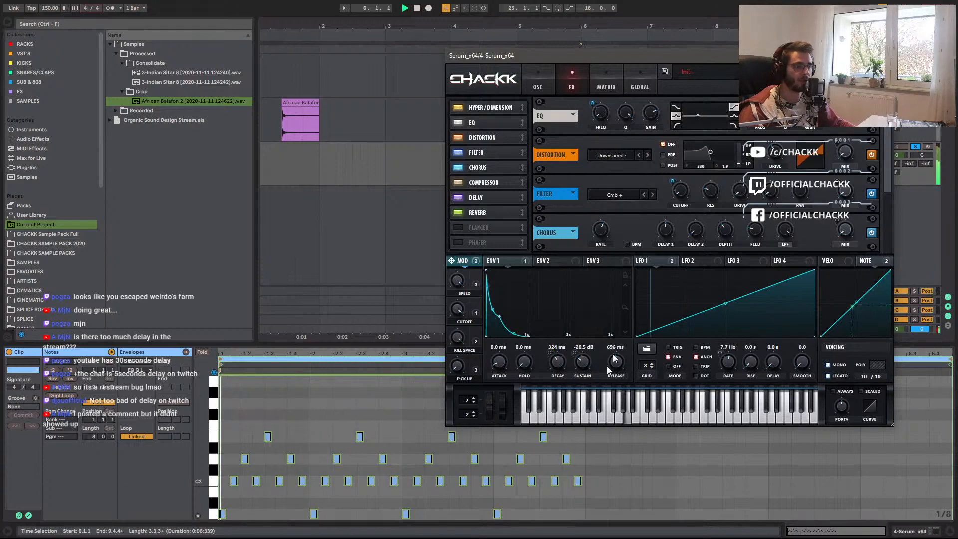
Audition the whole melody one octave lower and one octave higher, leaving it an octave below its original pitch.
left_click(640, 477)
key("space")
key("ctrl+a")
key("shift+Down")
key("space")
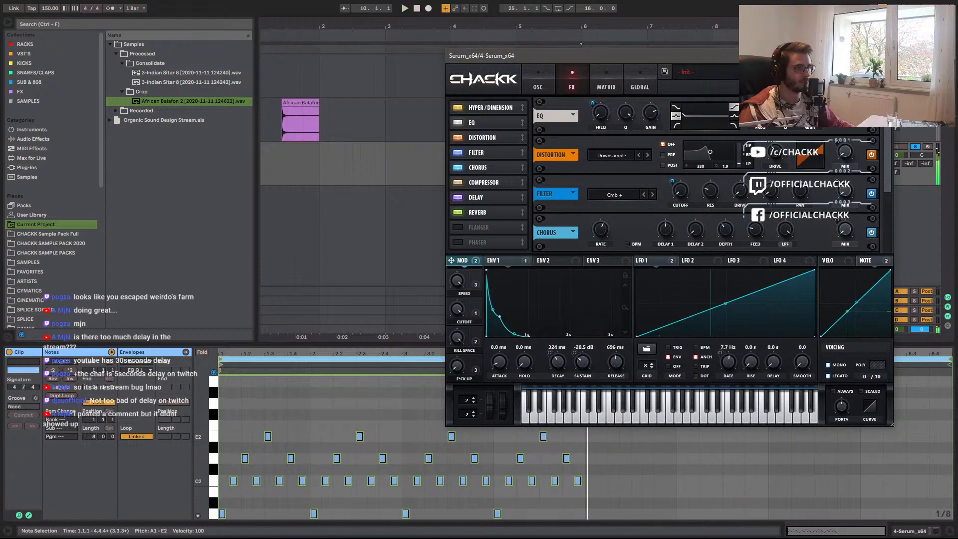
key("shift+Up")
key("shift+Up")
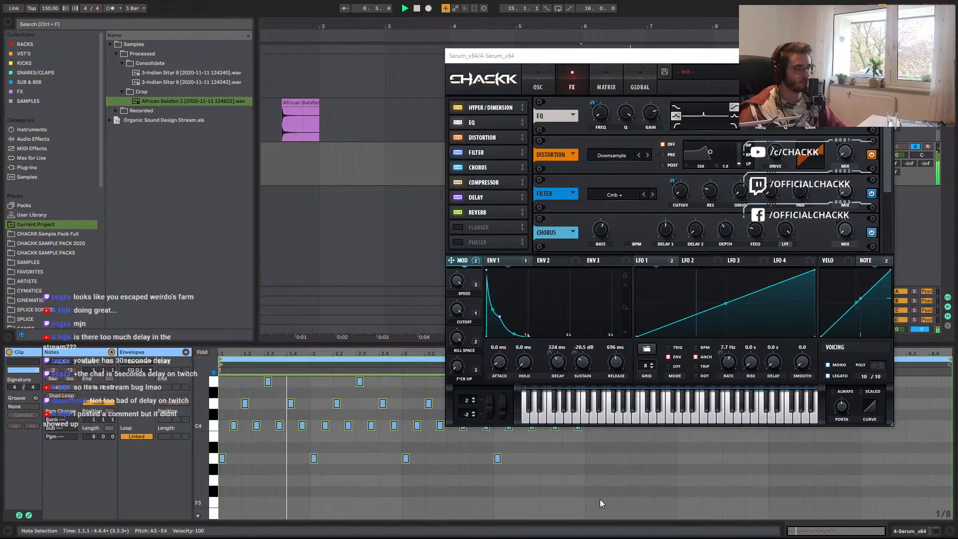
key("shift+Down")
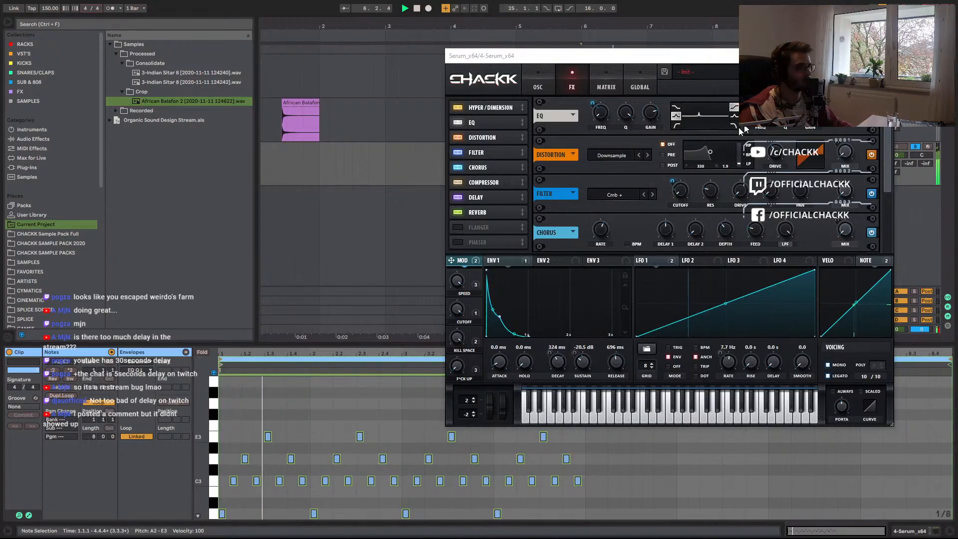
key("shift+Down")
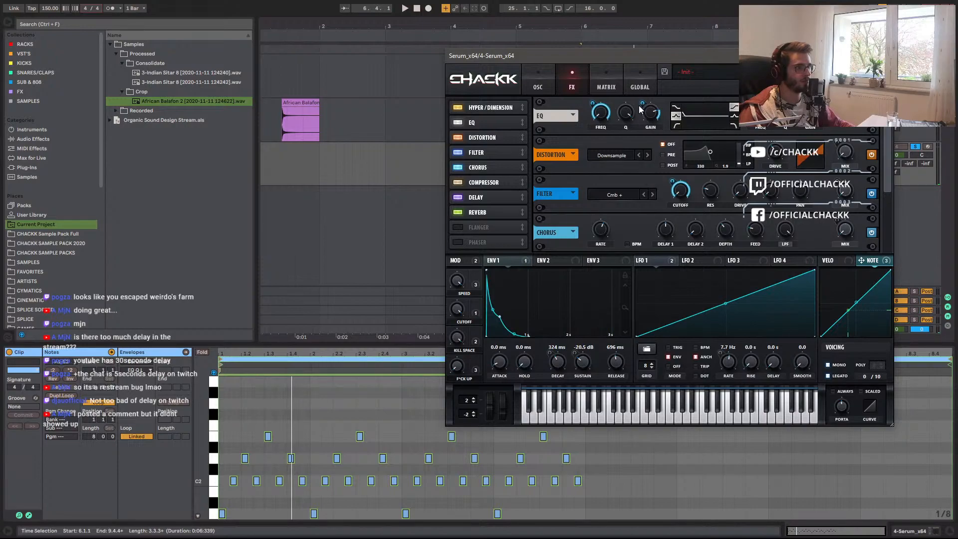
Modulate the EQ's low-band gain with Note, adjust the gain, and check it against the playing melody.
left_click_drag(650, 119, 629, 135)
key("space")
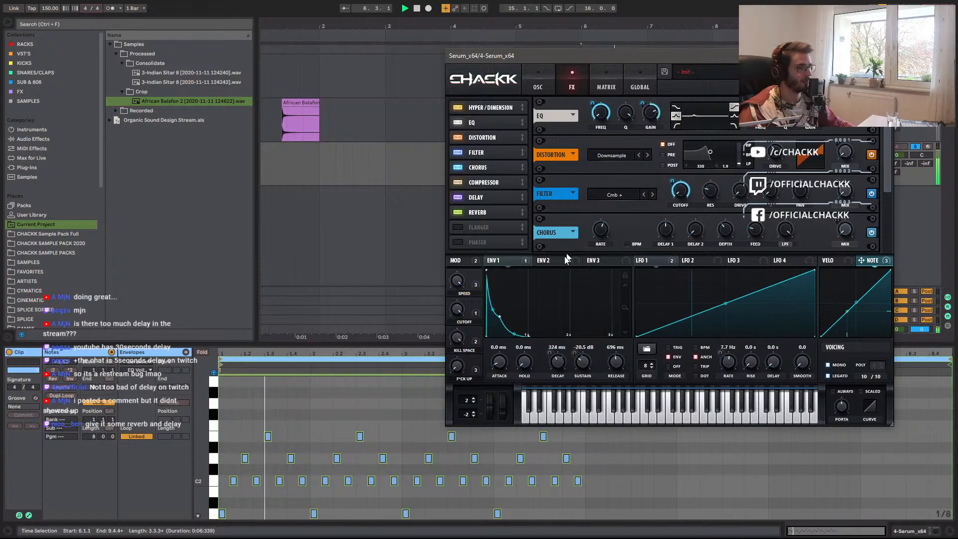
key("space")
Adjust the KILL SPACE macro and set the reverb mix to about 21% while the melody plays.
left_click_drag(460, 335, 460, 400)
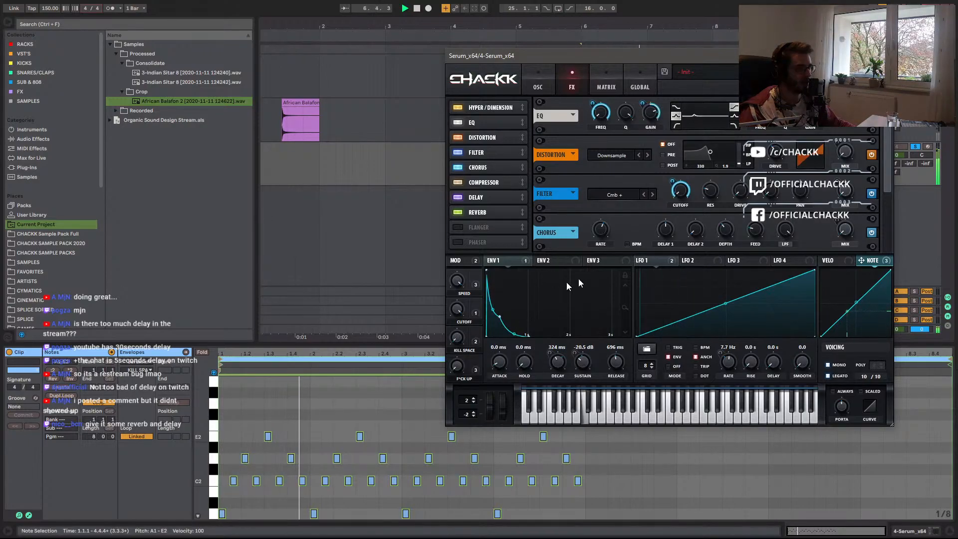
left_click_drag(890, 188, 883, 237)
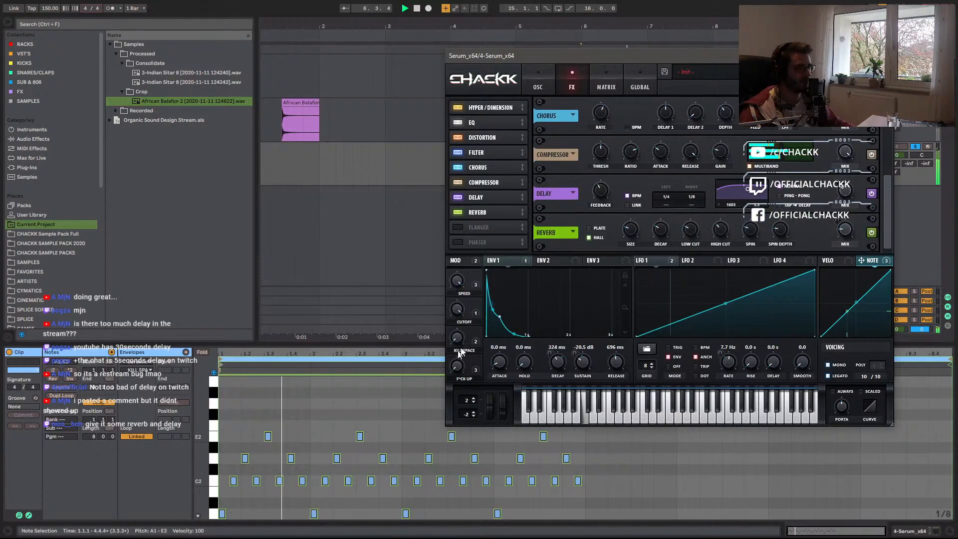
mouse_move(849, 232)
left_click_drag(848, 220, 847, 236)
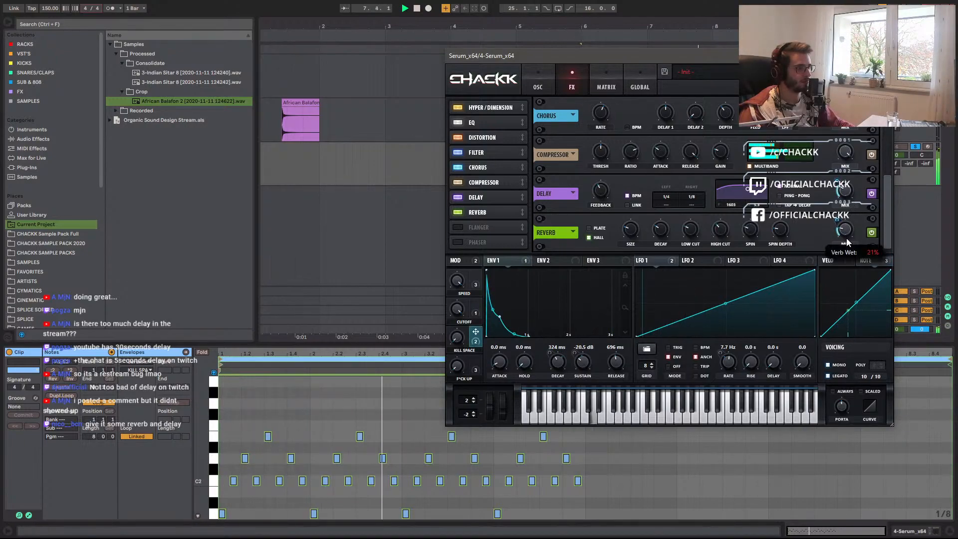
Transpose the whole melody up one octave and adjust the gain of the EQ's high band during playback.
left_click(673, 524)
key("space")
key("shift+Up")
key("space")
left_click_drag(889, 212, 892, 142)
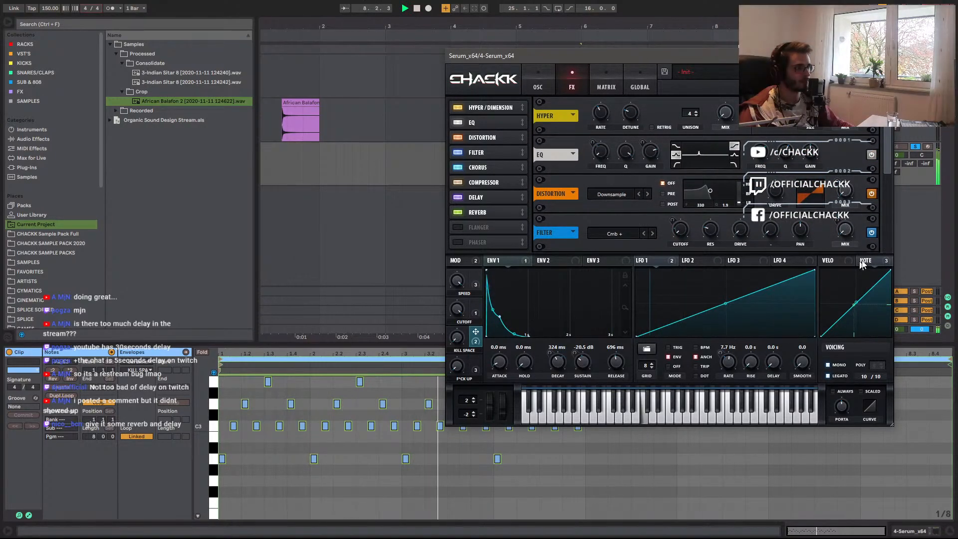
left_click_drag(813, 154, 761, 160)
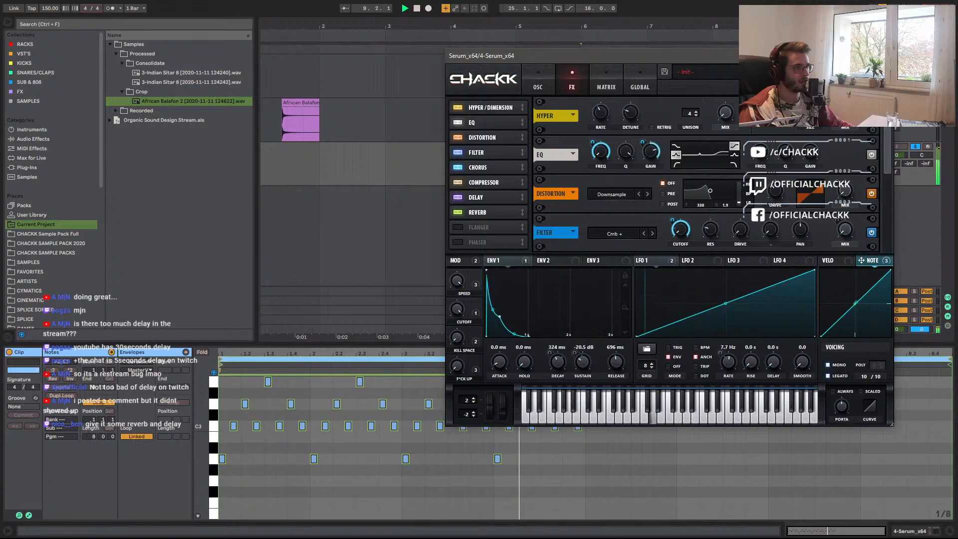
Save the oscillator A wavetable in the User tables folder as BALAFON 1.
left_click(470, 493)
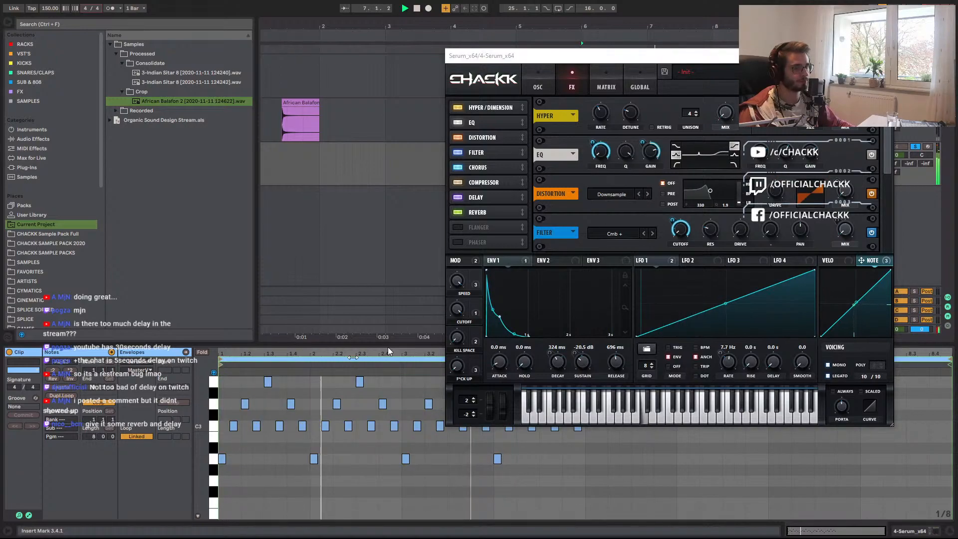
left_click(538, 87)
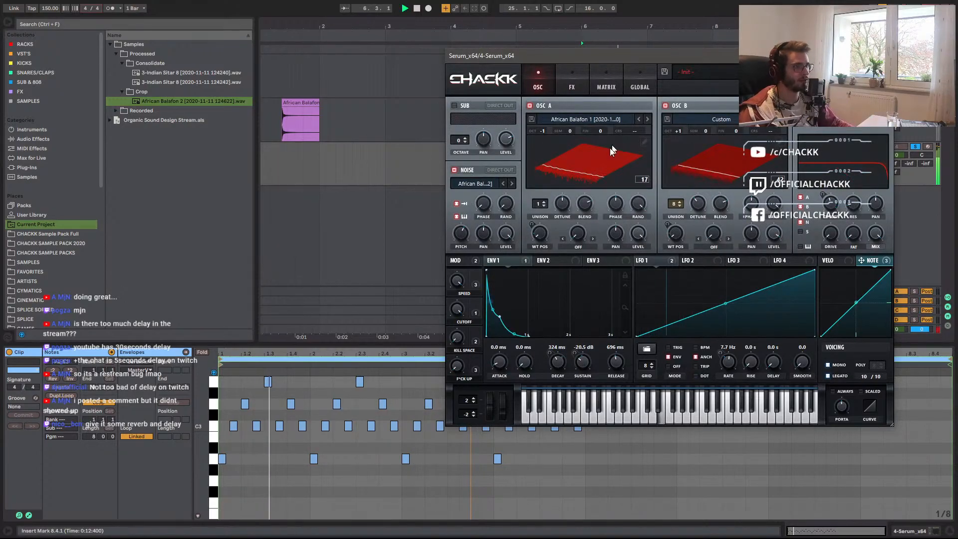
left_click(593, 119)
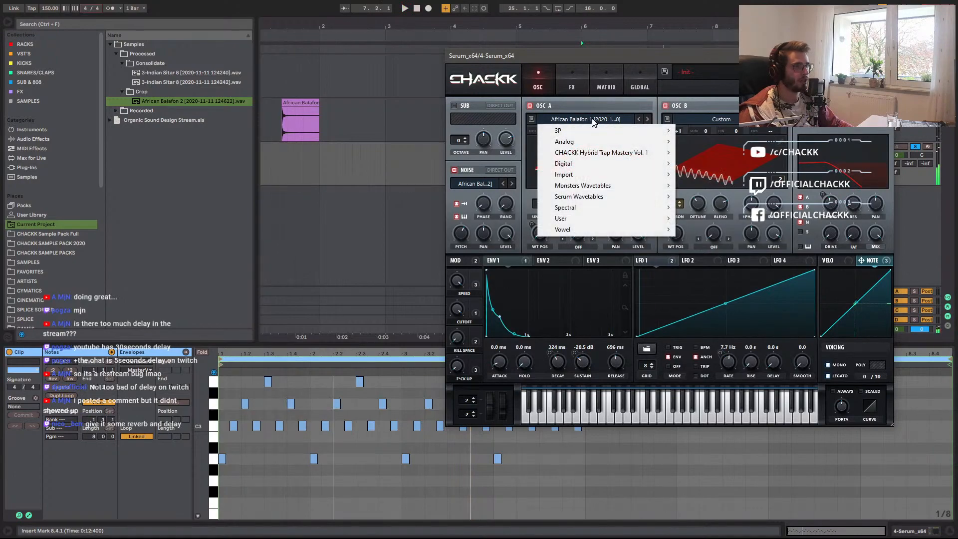
left_click(693, 103)
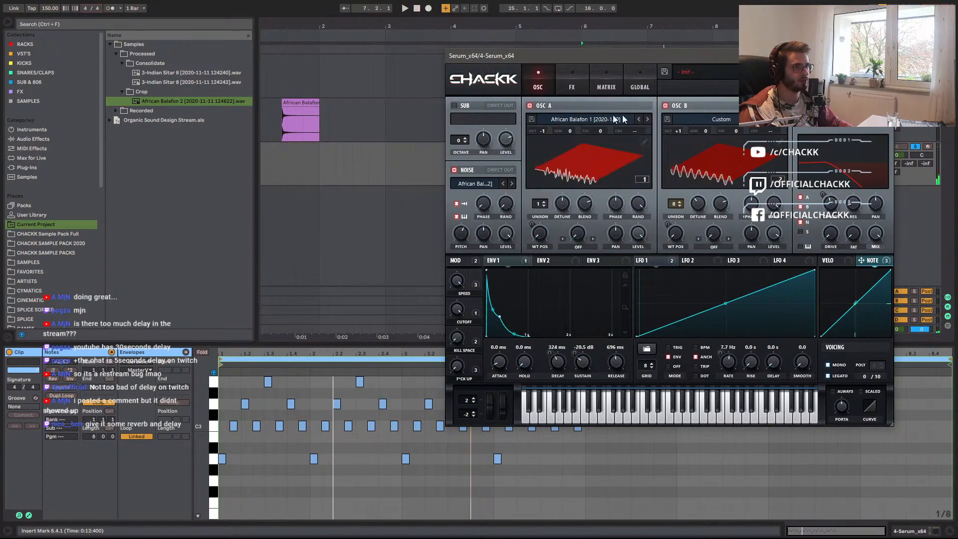
left_click(532, 120)
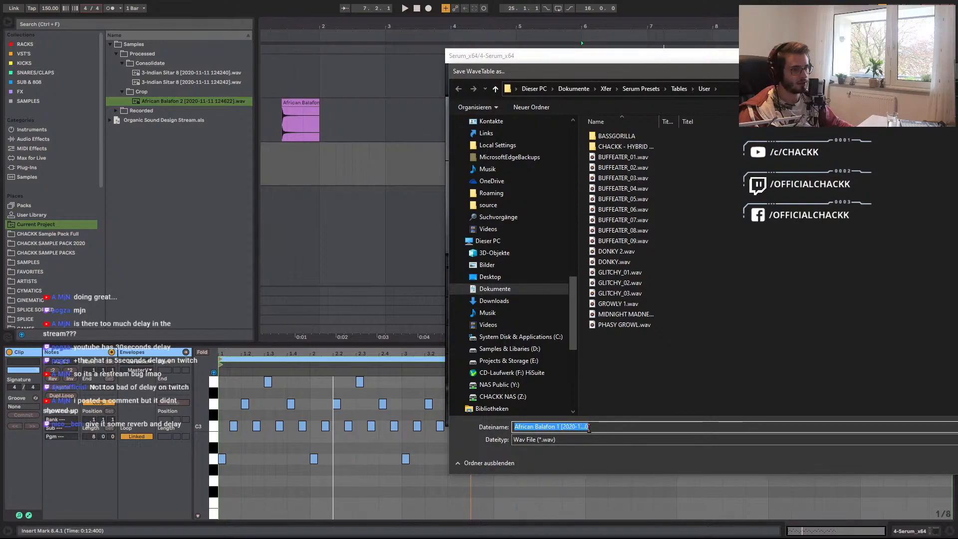
type("BALAFON 1")
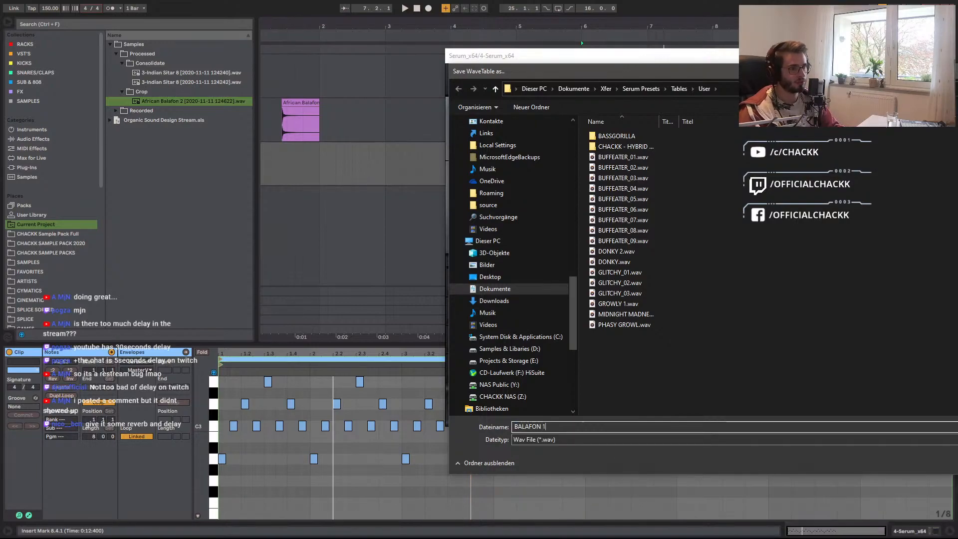
key("Return")
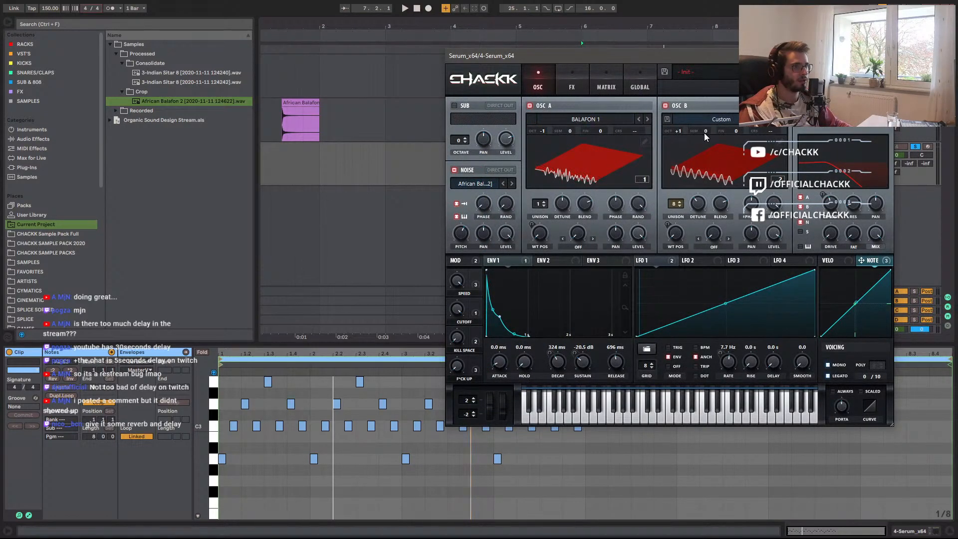
Save the oscillator B wavetable in the User tables folder as BALAFON 2.
left_click(671, 122)
type("B")
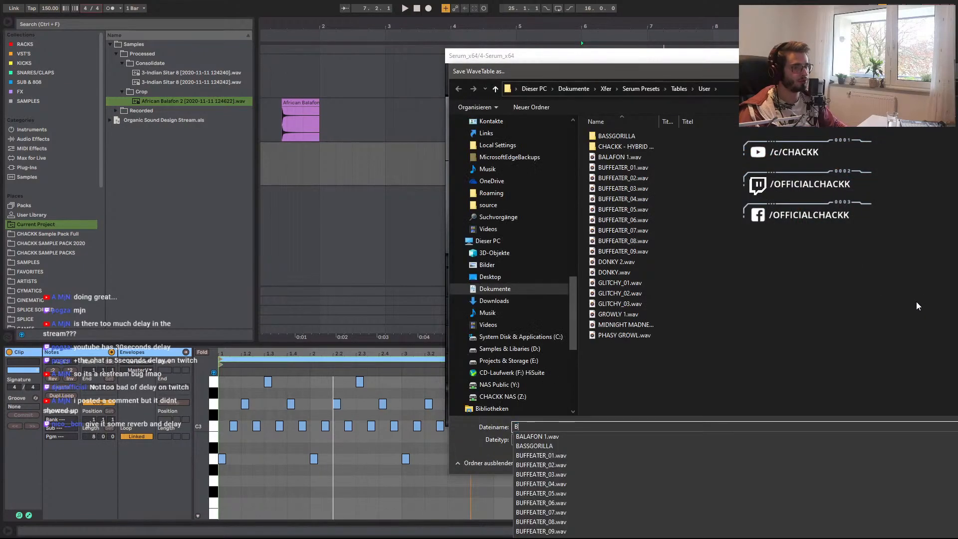
type("ALAFON 2")
key("Return")
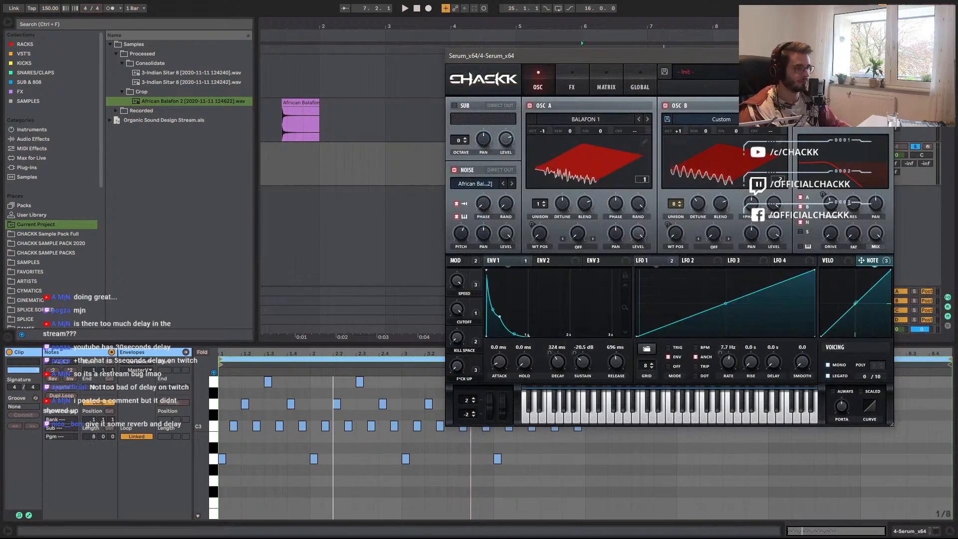
left_click(474, 186)
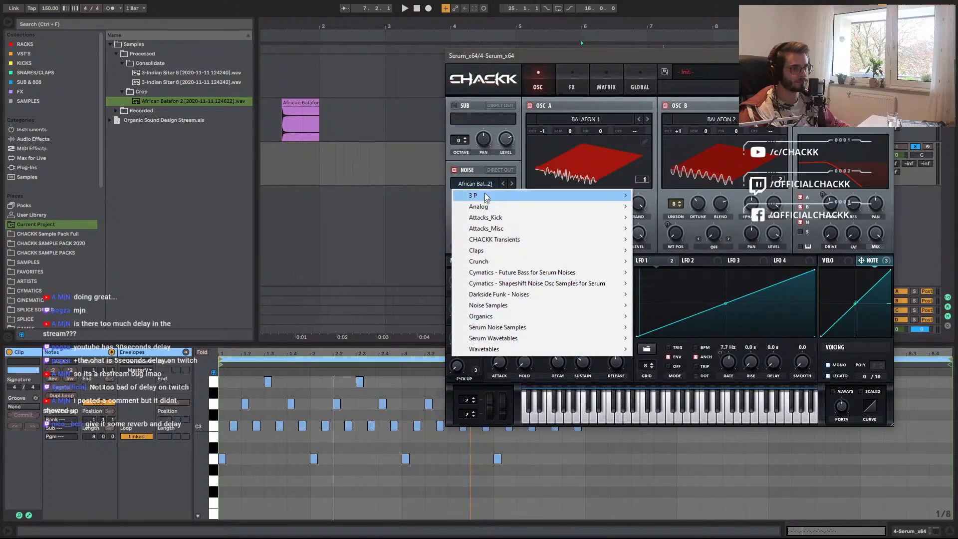
left_click(483, 162)
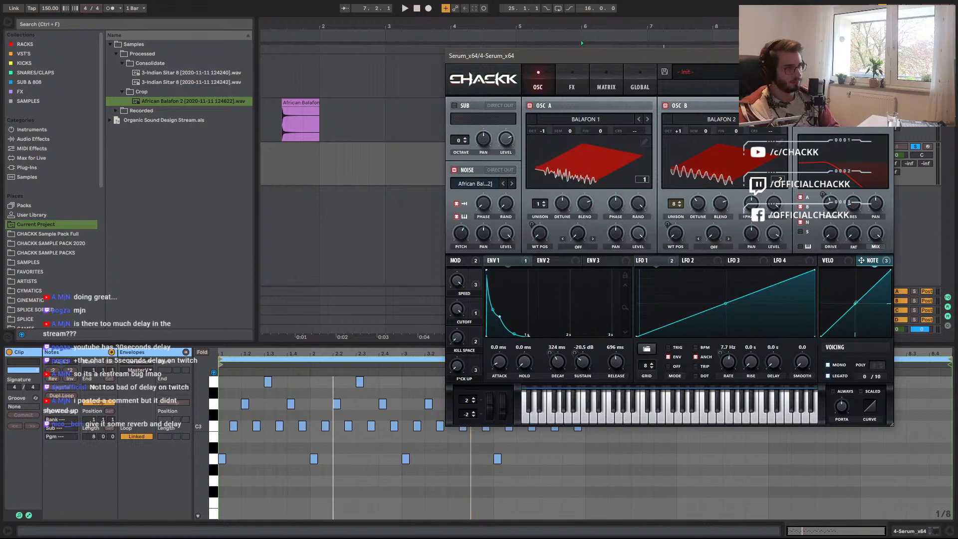
Enter Vibes in the preset's information field below the preset name.
left_click(677, 90)
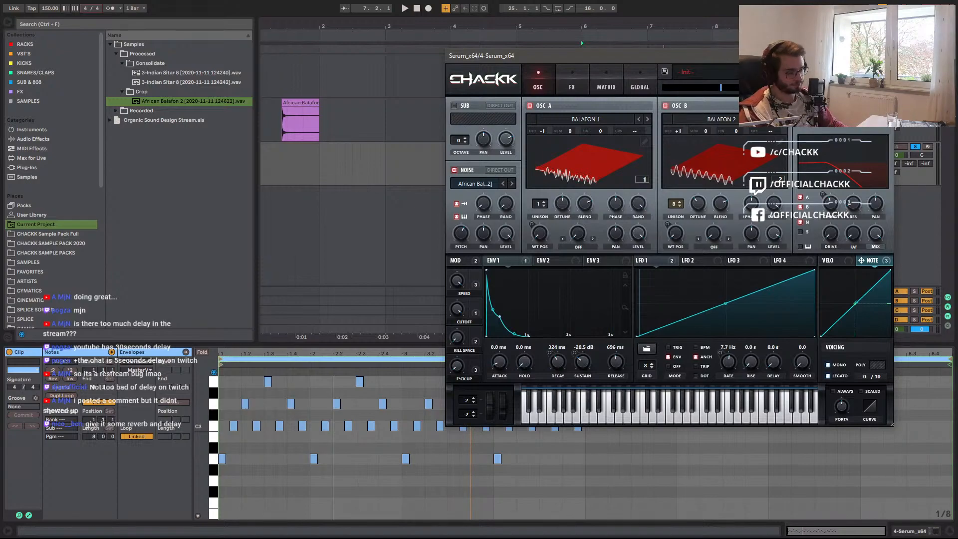
type("Vibes.")
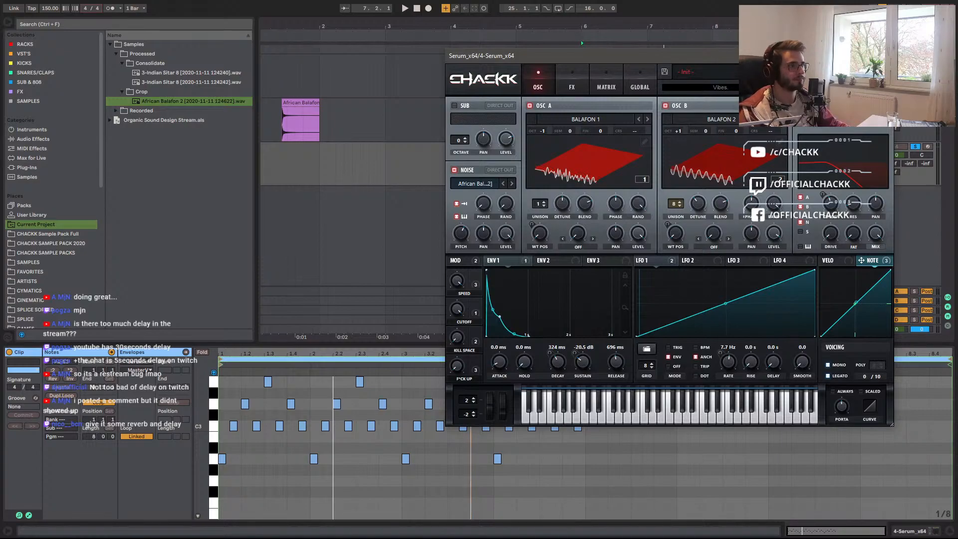
Save the preset as PL - BALAFON in the CHACKK pack's subfolder of the Serum Presets folder.
key("Return")
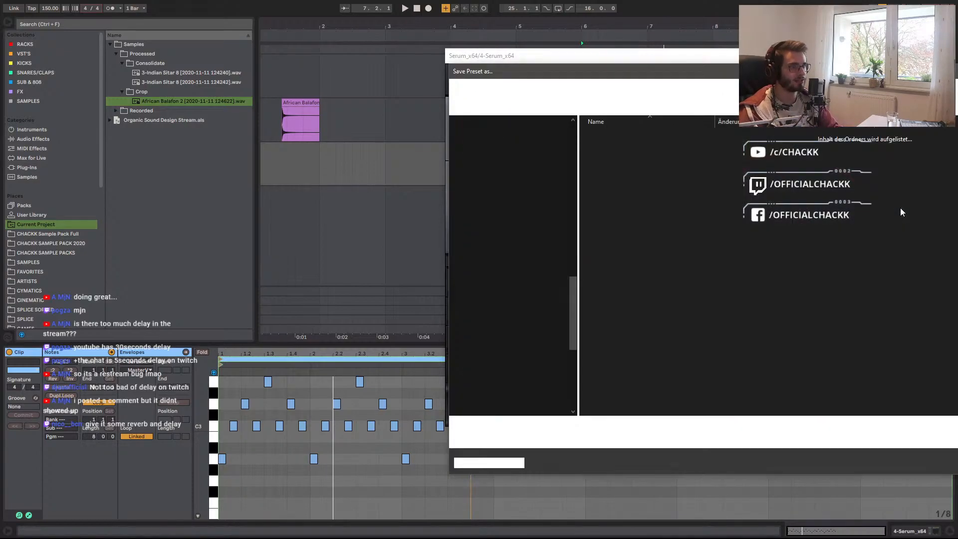
type("PL -")
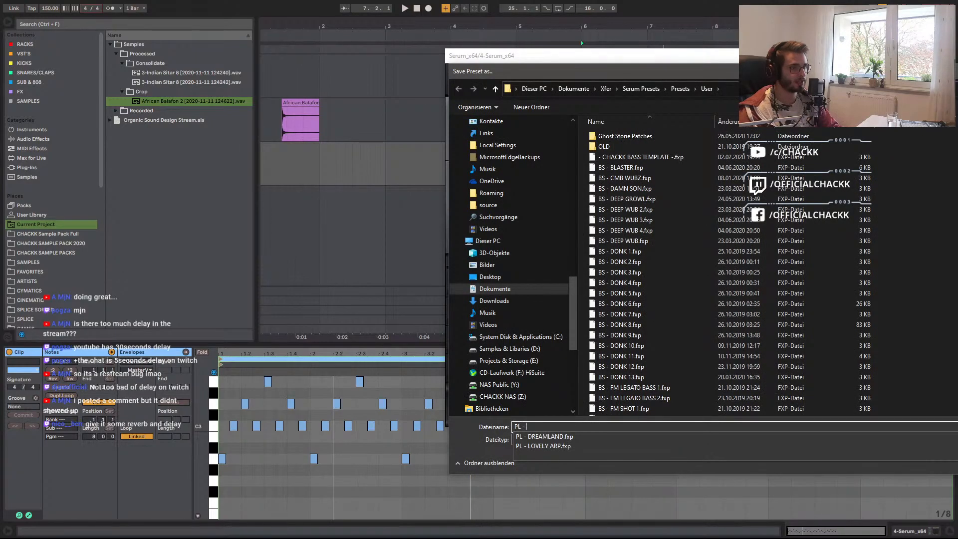
scroll(738, 369, "down", 10)
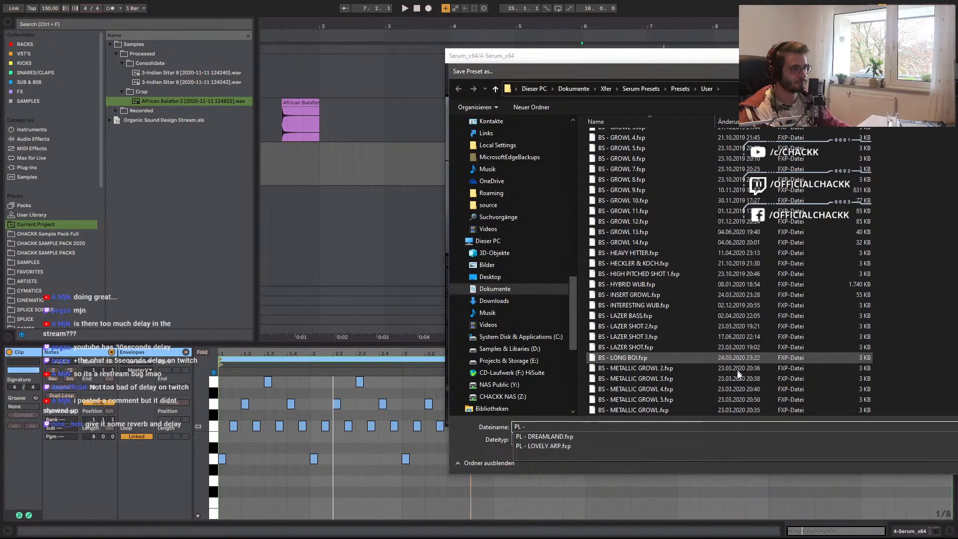
left_click(682, 89)
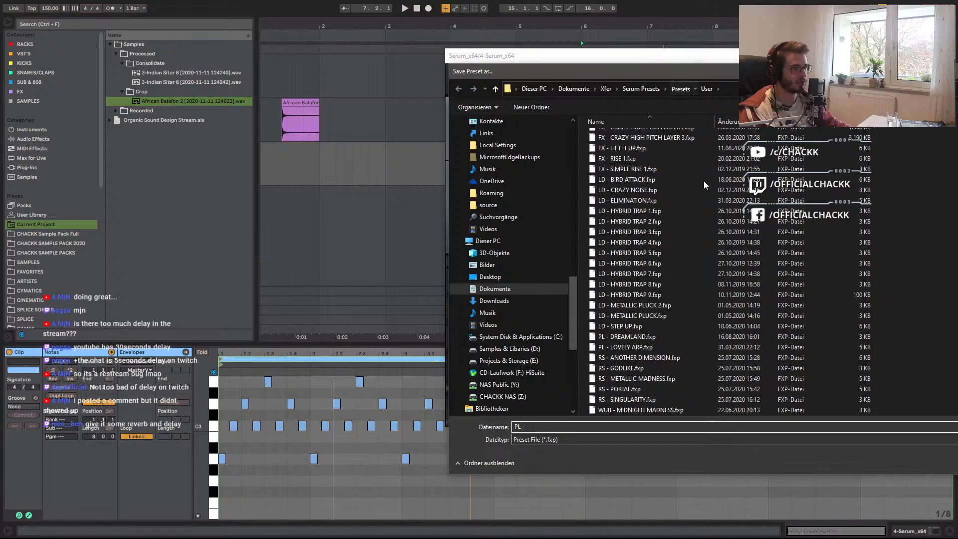
double_click(627, 169)
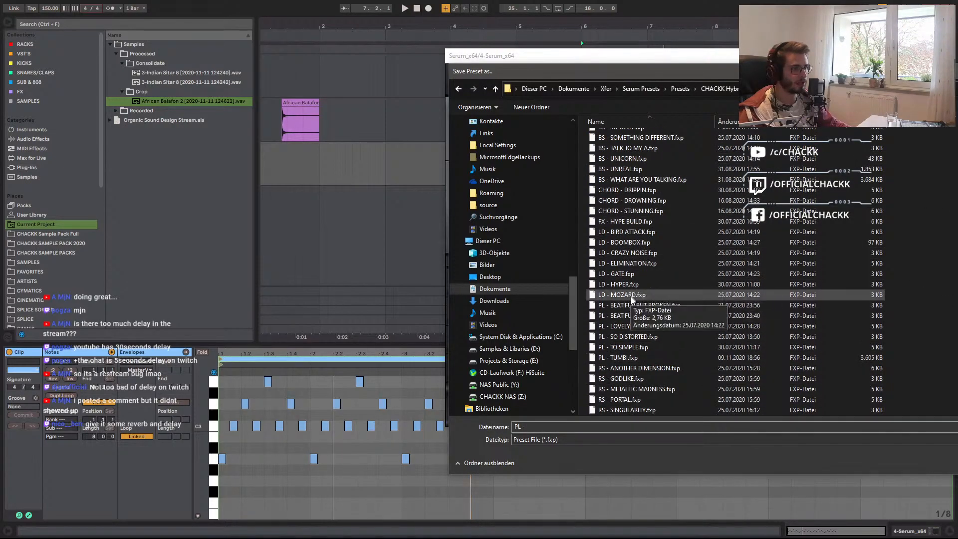
left_click(536, 427)
type("BALAFON")
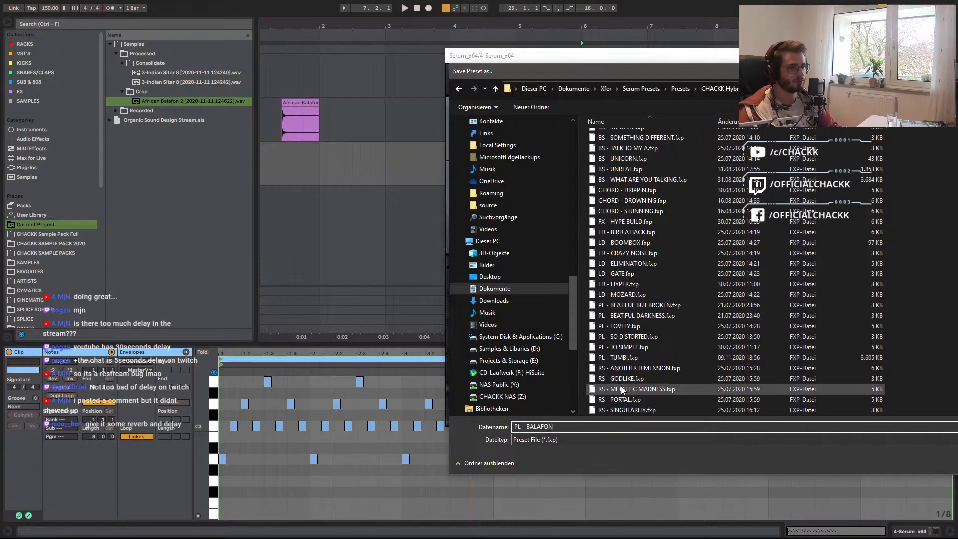
key("Return")
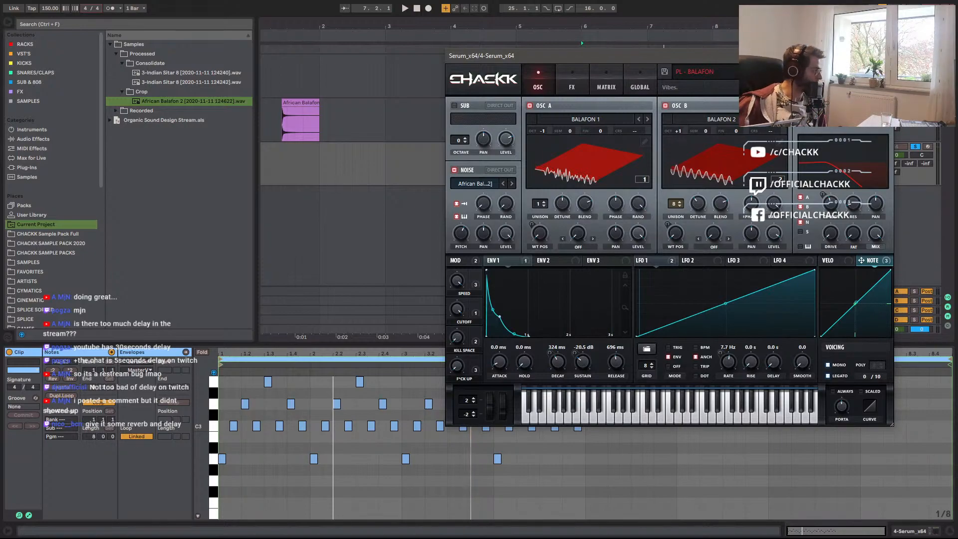
Play back the MIDI melody from bar 6 with the saved balafon preset and close the synth window.
left_click_drag(668, 53, 637, 268)
left_click(618, 145)
key("space")
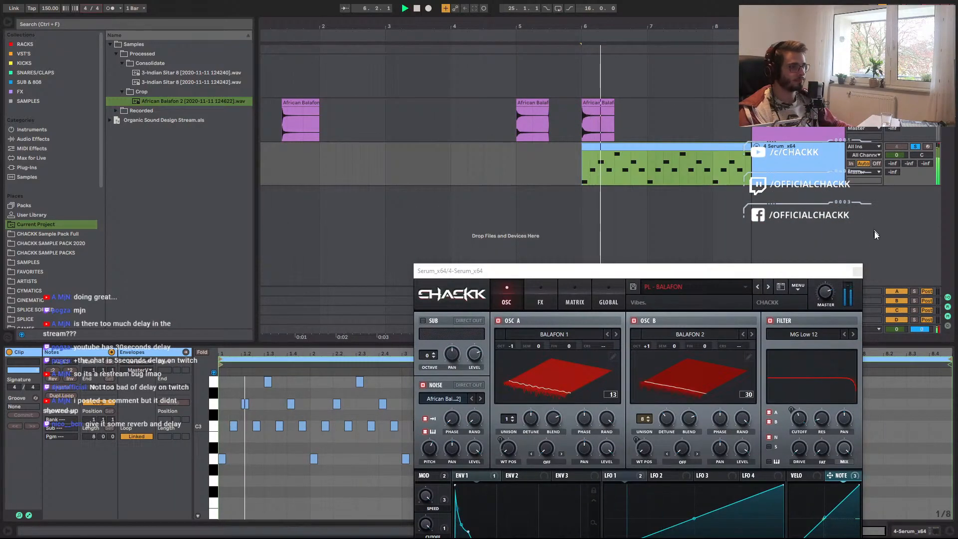
left_click_drag(739, 268, 564, 61)
left_click(676, 61)
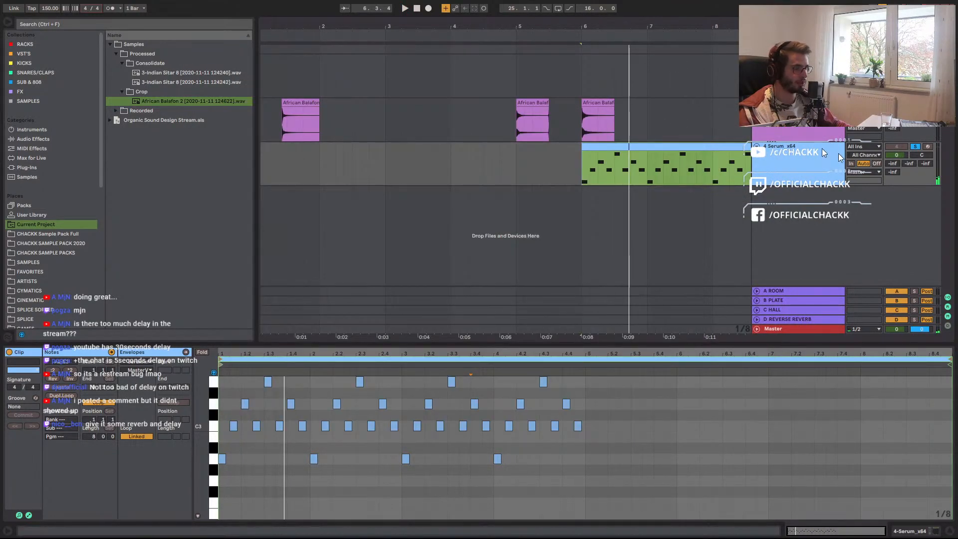
Insert a new MIDI track below the balafon track, load Serum_x64 on it and close the plugin window.
left_click(810, 173)
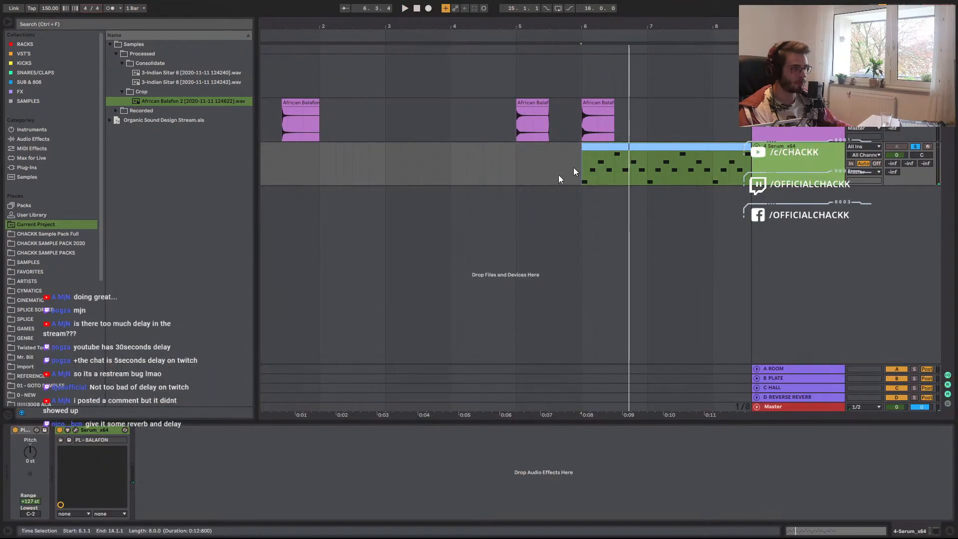
key("ctrl+shift+t")
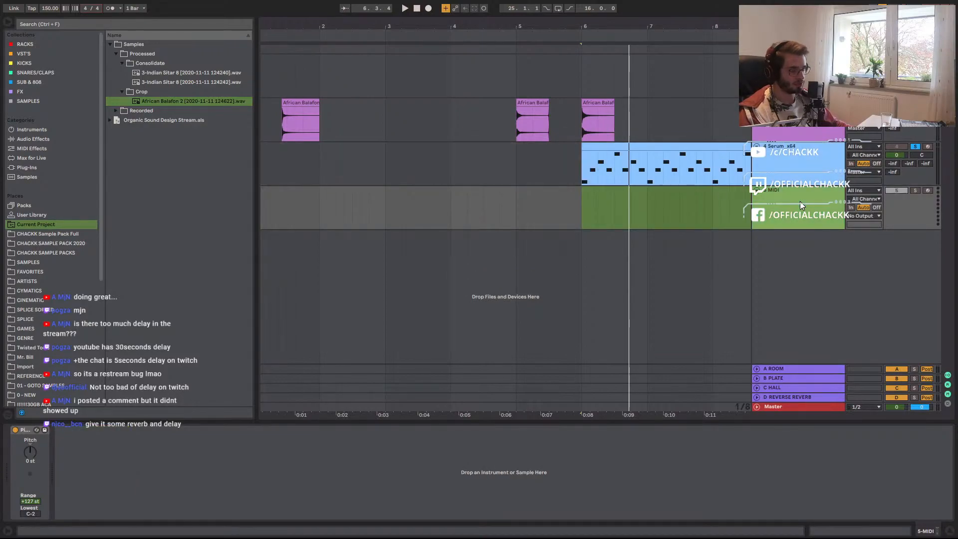
key("ctrl+f")
type("serum vst")
key("Down")
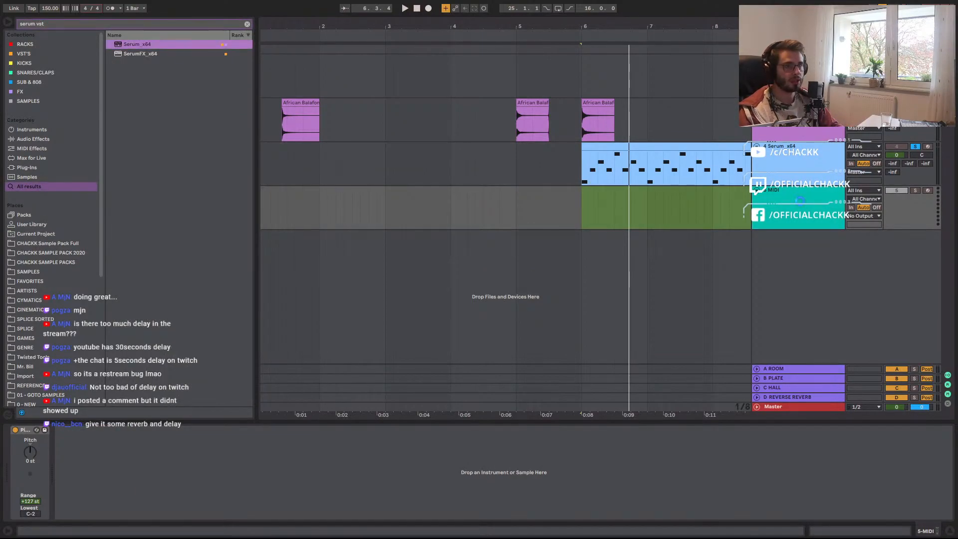
key("Return")
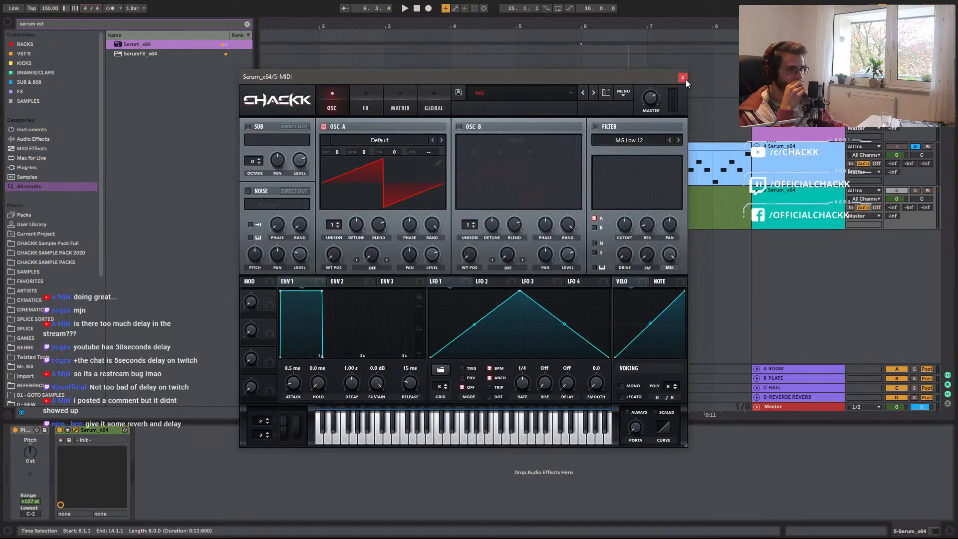
left_click(683, 78)
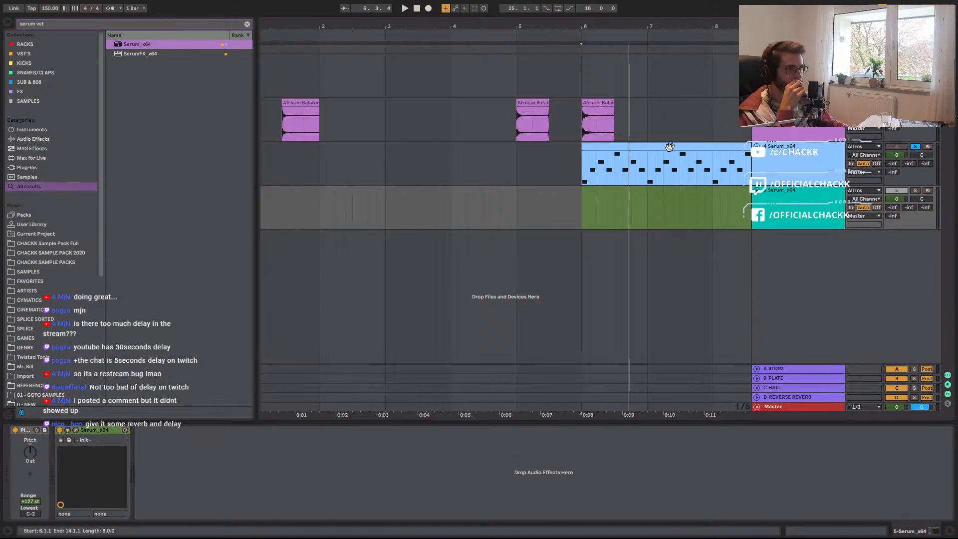
Deactivate the balafon melody clip and audition the African Fula Flute recording from bar 13.
left_click(666, 156)
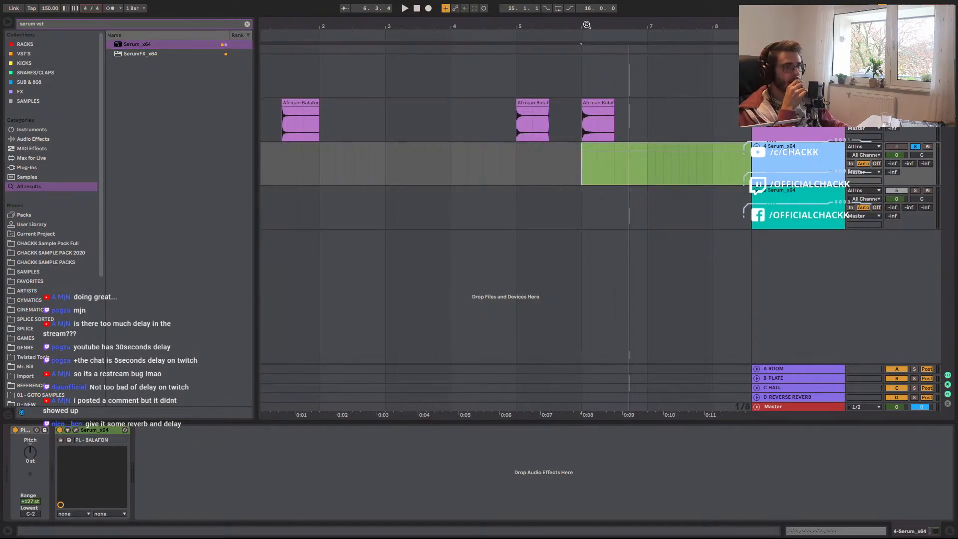
left_click_drag(588, 25, 278, 25)
left_click_drag(643, 33, 384, 32)
left_click(698, 127)
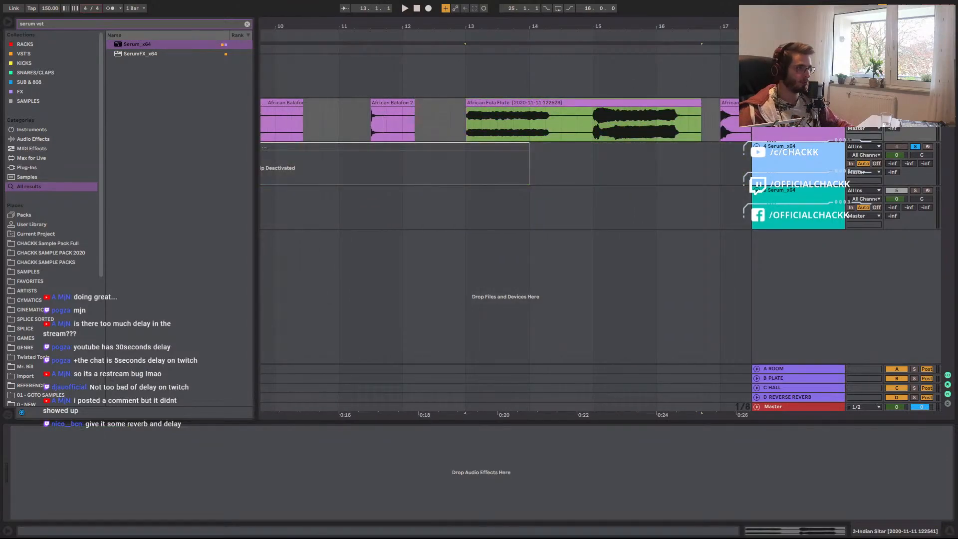
key("space")
left_click(594, 132)
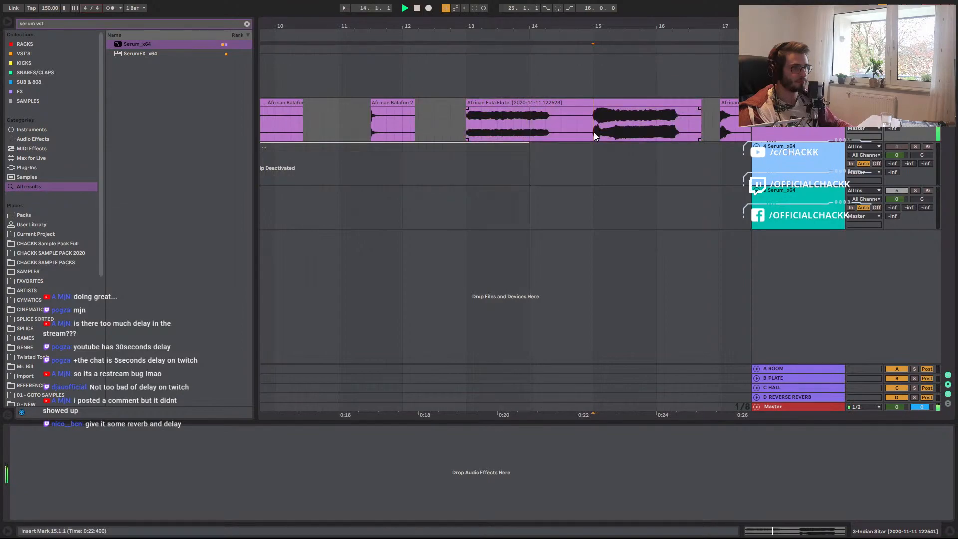
Split the African Fula Flute clip at bar 15 and consolidate the section from bar 13 to bar 15.
left_click(460, 131)
left_click(468, 132)
key("space")
left_click(590, 133, "shift")
key("ctrl+e")
scroll(532, 130, "up", 2)
scroll(617, 132, "up", 2)
scroll(610, 131, "down", 2)
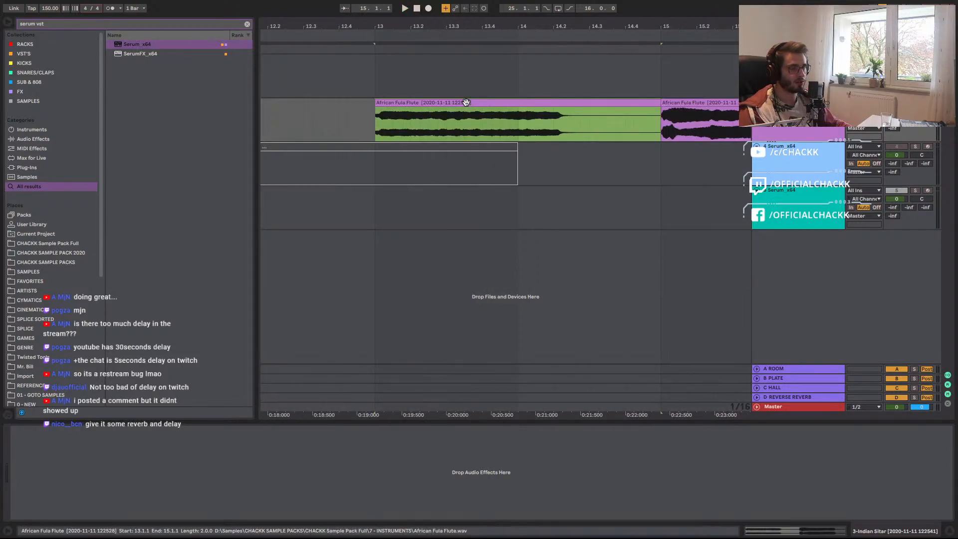
key("ctrl+j")
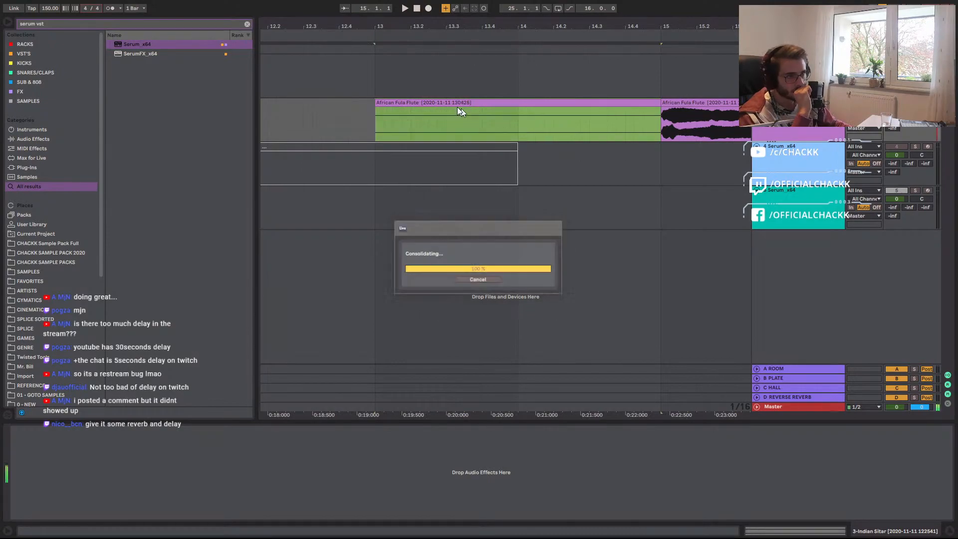
Open the consolidated flute clip's sample settings and reset its gain to 0.00 dB.
key("BackSpace")
right_click(430, 102)
left_click(417, 102)
double_click(414, 103)
key("Delete")
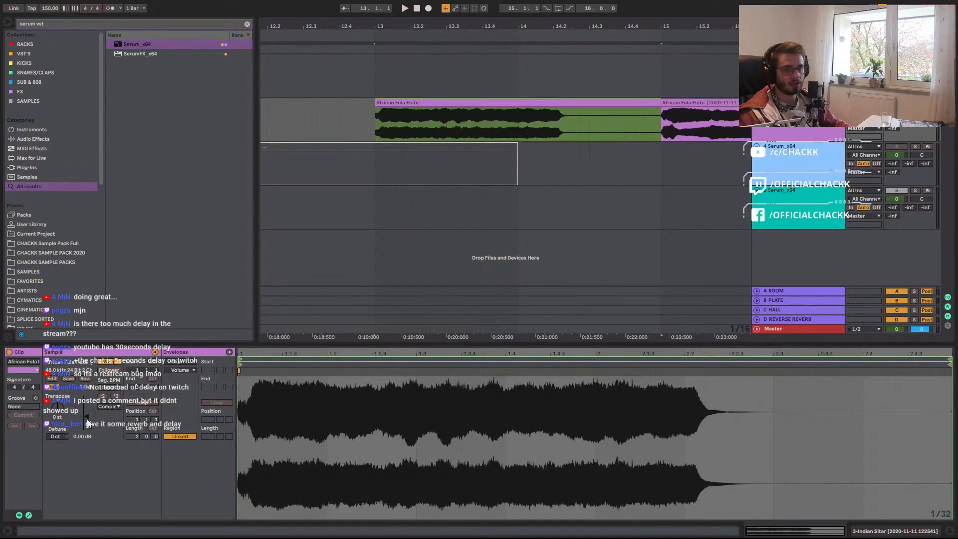
Reveal the consolidated flute sample in the browser and open the Serum instrument on the new track.
right_click(401, 106)
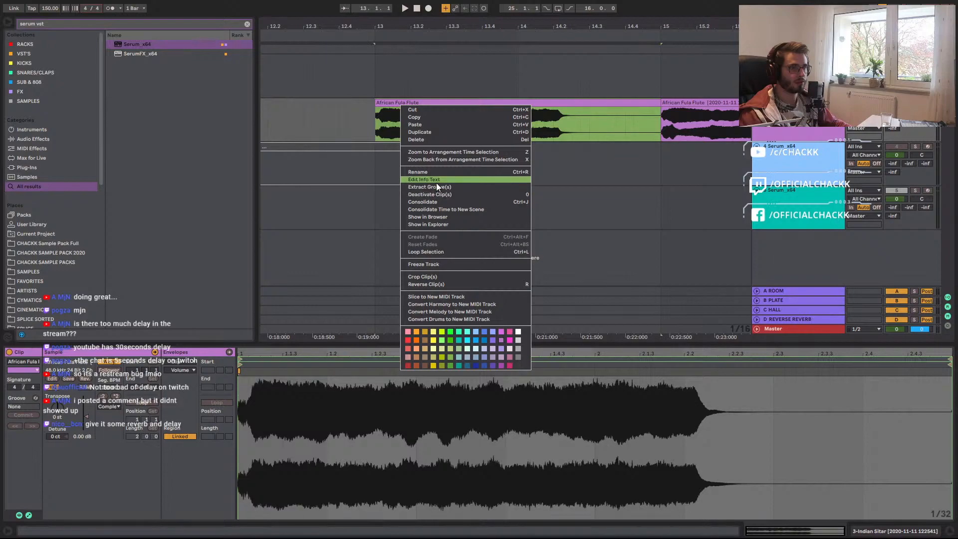
left_click(440, 217)
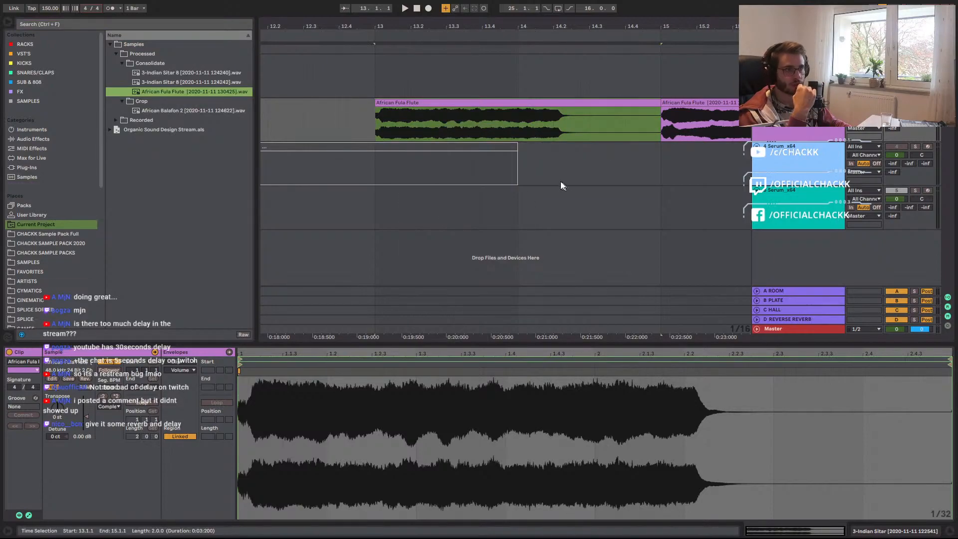
left_click(784, 199)
double_click(784, 201)
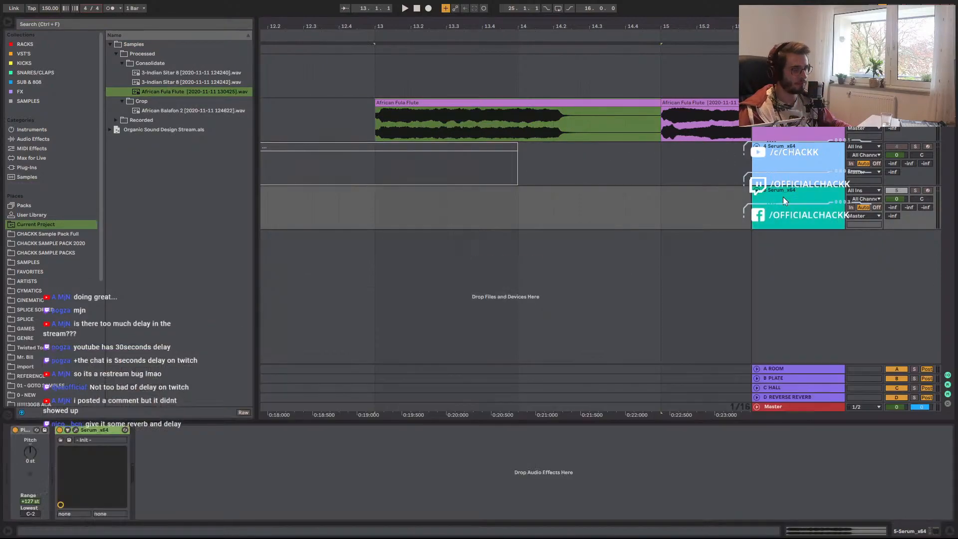
left_click(77, 430)
Try to load the consolidated African Fula Flute sample from the project's Consolidate folder into the noise oscillator.
left_click_drag(145, 92, 250, 188)
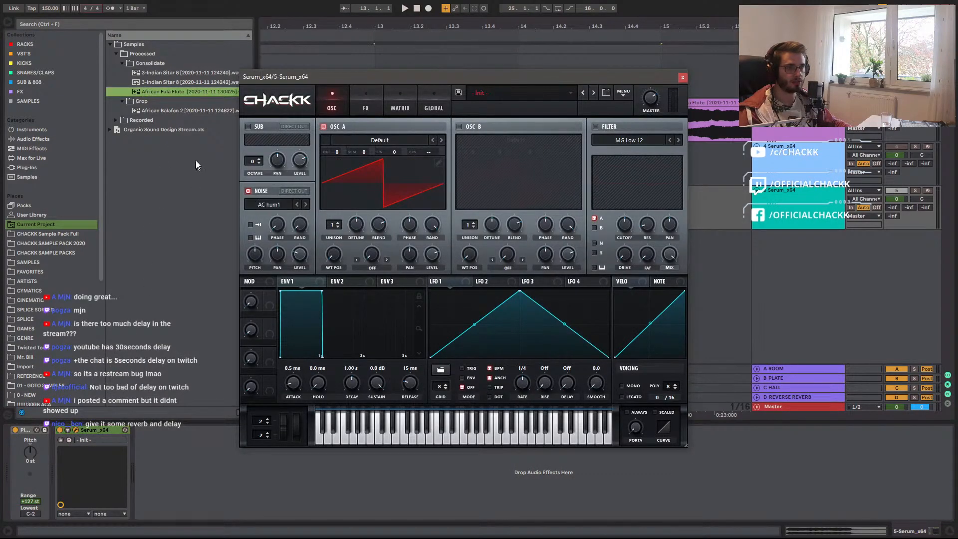
left_click_drag(157, 93, 270, 204)
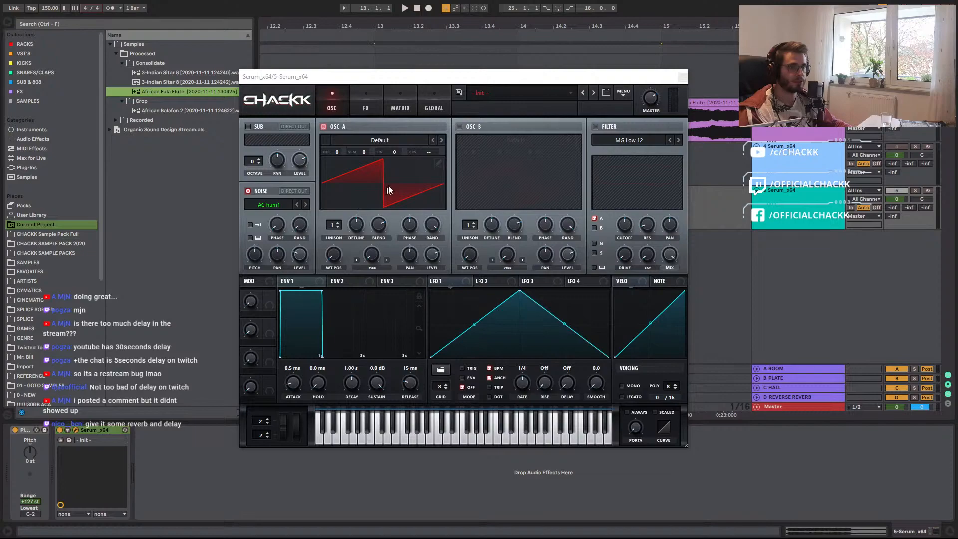
left_click_drag(370, 75, 605, 93)
left_click(524, 226)
left_click(539, 222)
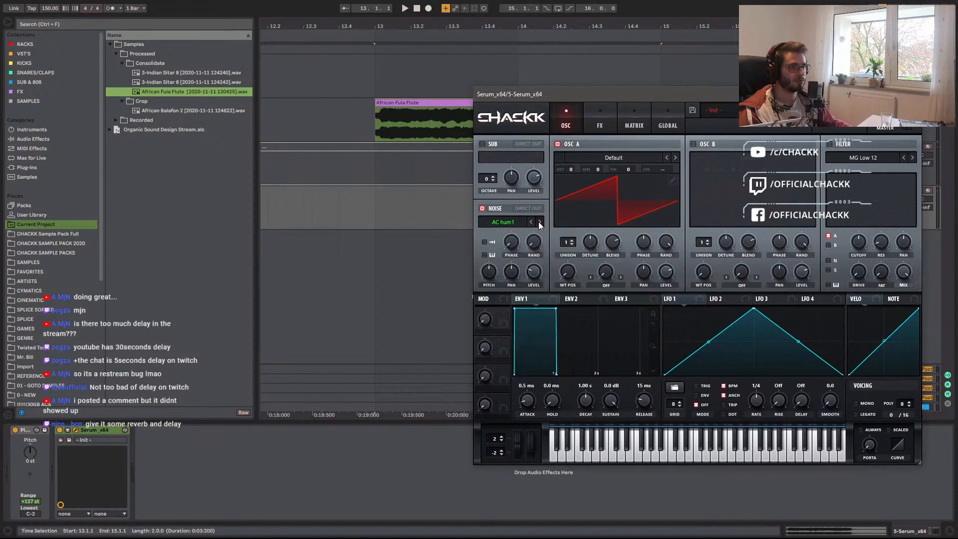
left_click_drag(171, 92, 502, 225)
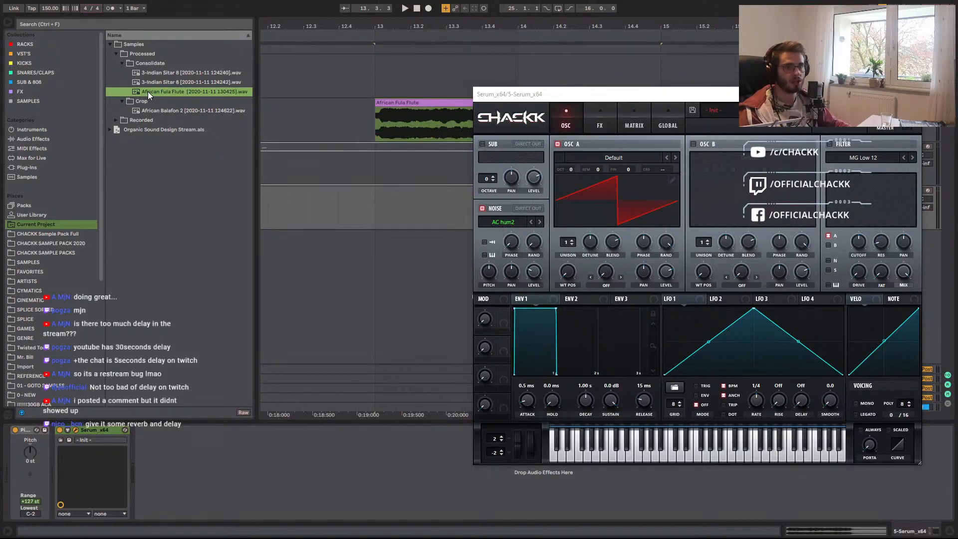
left_click(64, 253)
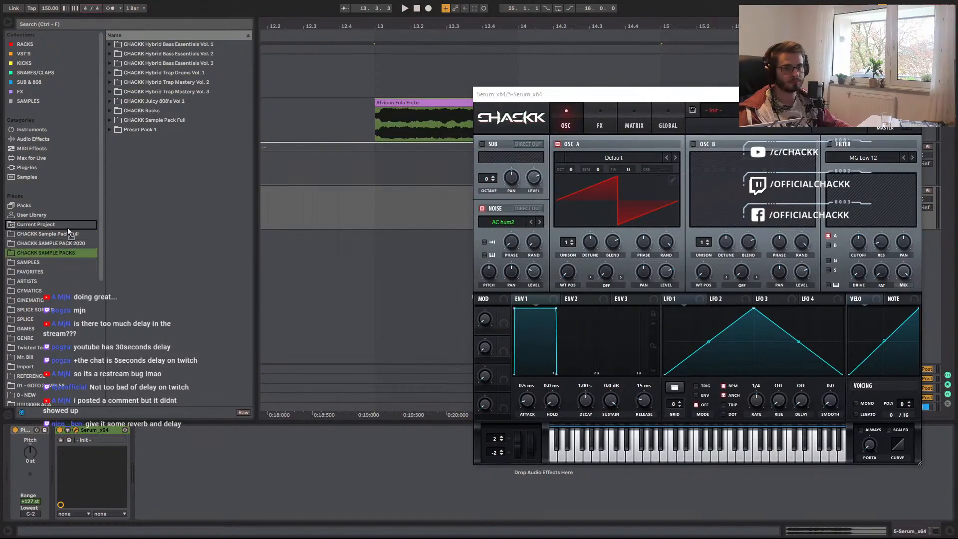
left_click(64, 233)
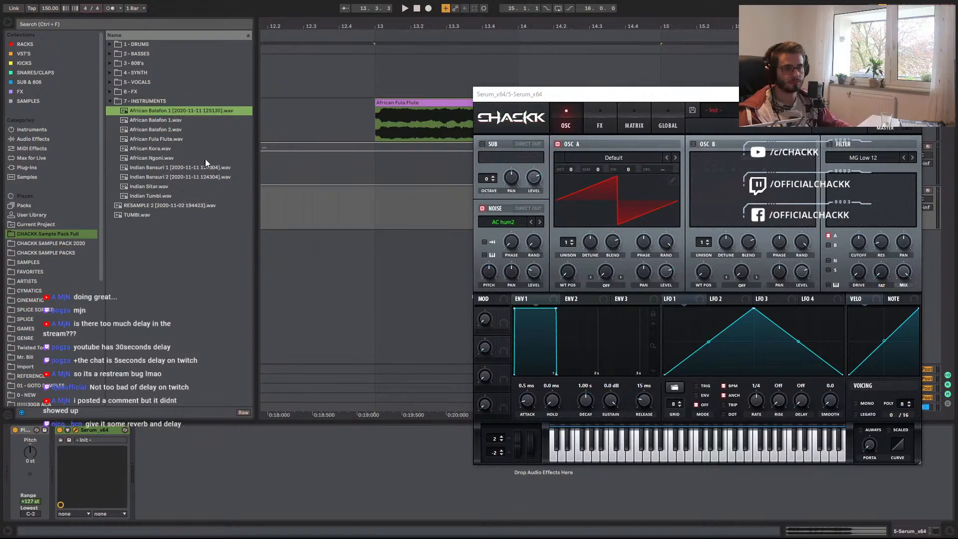
left_click(160, 149)
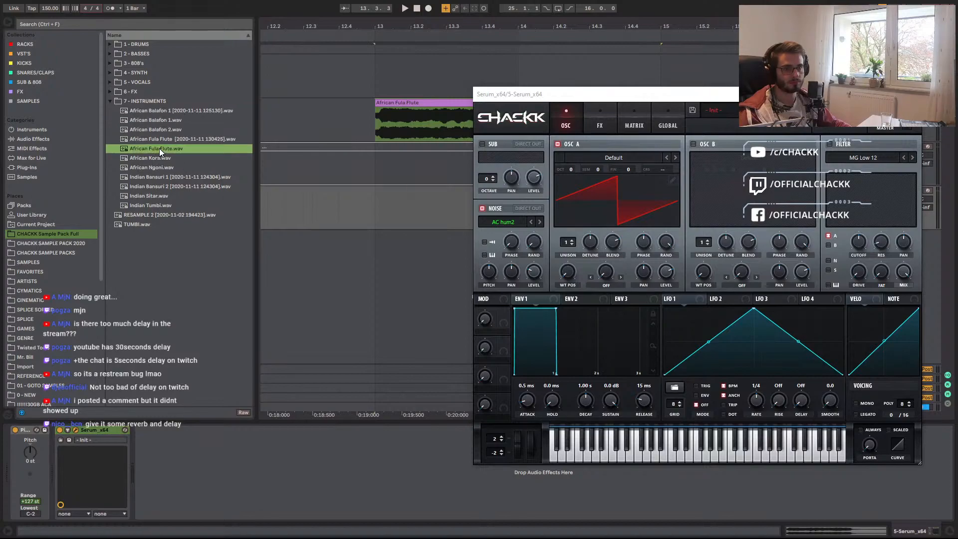
left_click(172, 140)
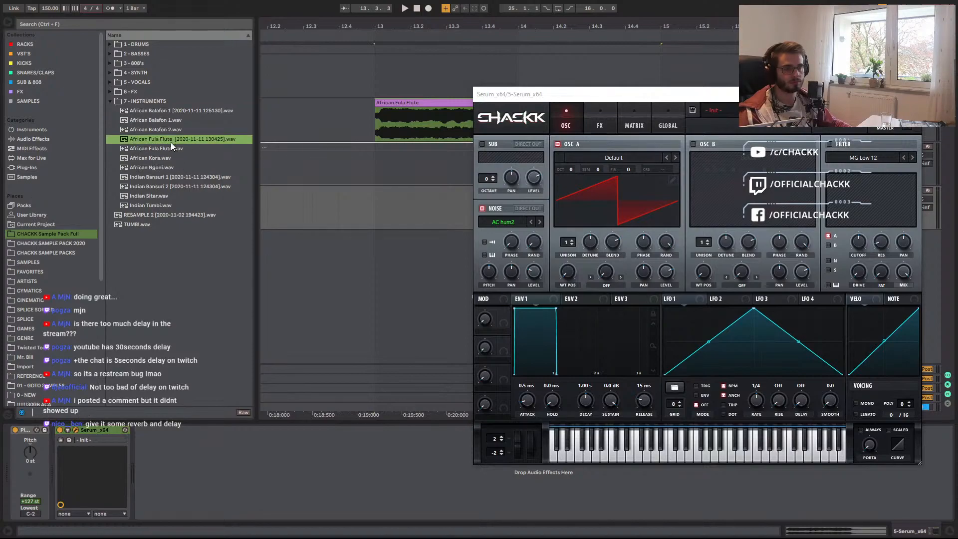
left_click_drag(156, 141, 502, 226)
Insert an empty four-bar MIDI clip on the new Serum track from bar 5 to bar 9.
mouse_move(682, 96)
left_mouse_down()
mouse_move(564, 189)
mouse_move(696, 313)
left_mouse_up()
scroll(610, 250, "down", 5)
left_click(442, 204)
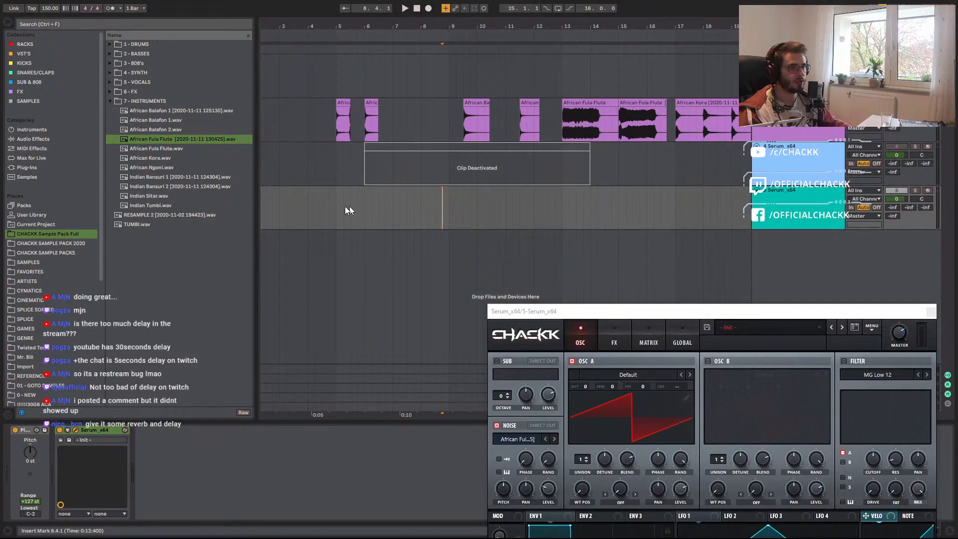
left_click_drag(340, 206, 449, 201)
key("ctrl+shift+m")
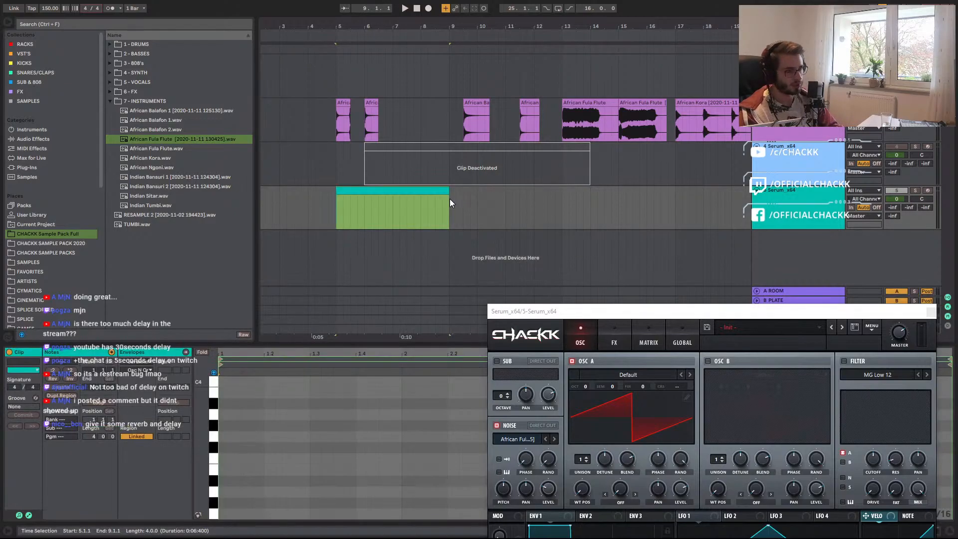
Add a D3 note about one and a half beats long at the start of the flute clip.
left_click_drag(584, 310, 565, 2)
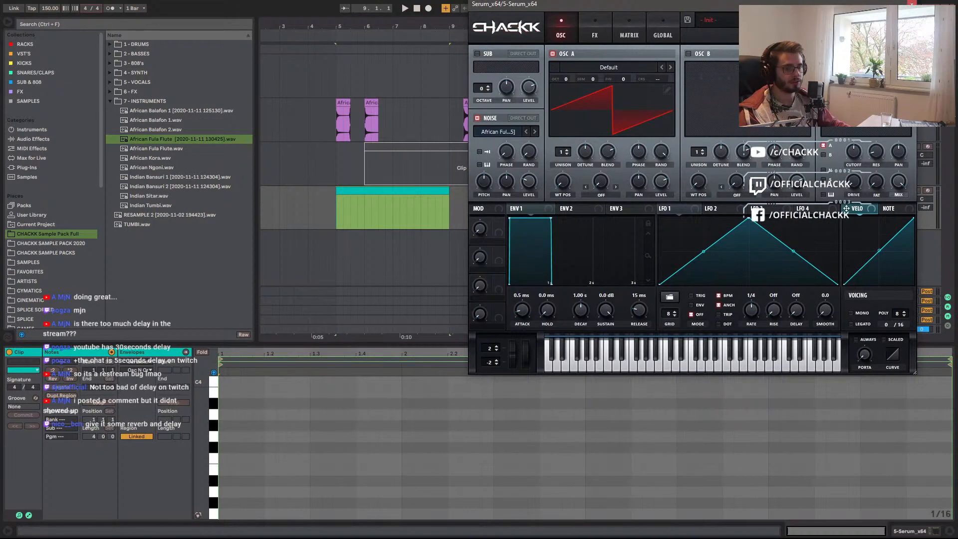
left_click(224, 510)
scroll(250, 499, "up", 2)
scroll(232, 480, "down", 1)
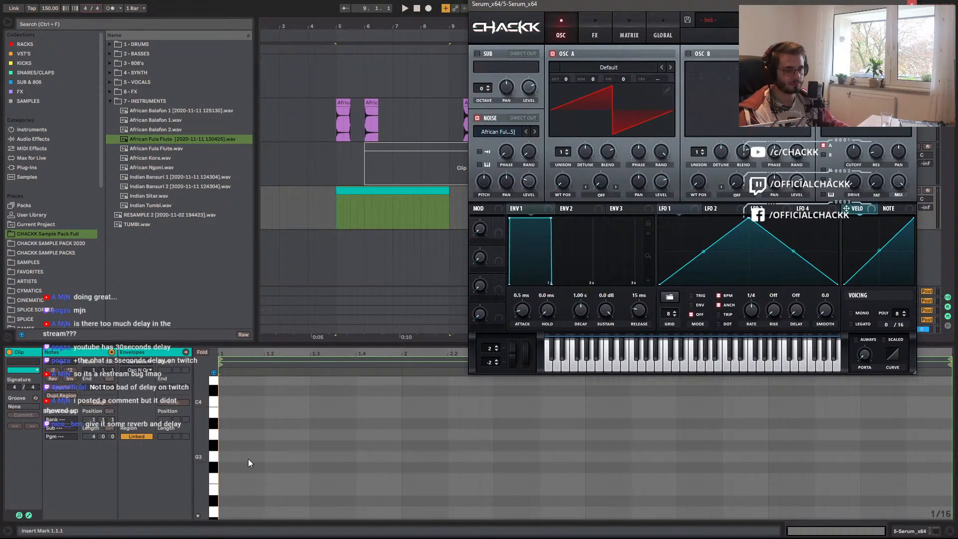
scroll(232, 456, "down", 2)
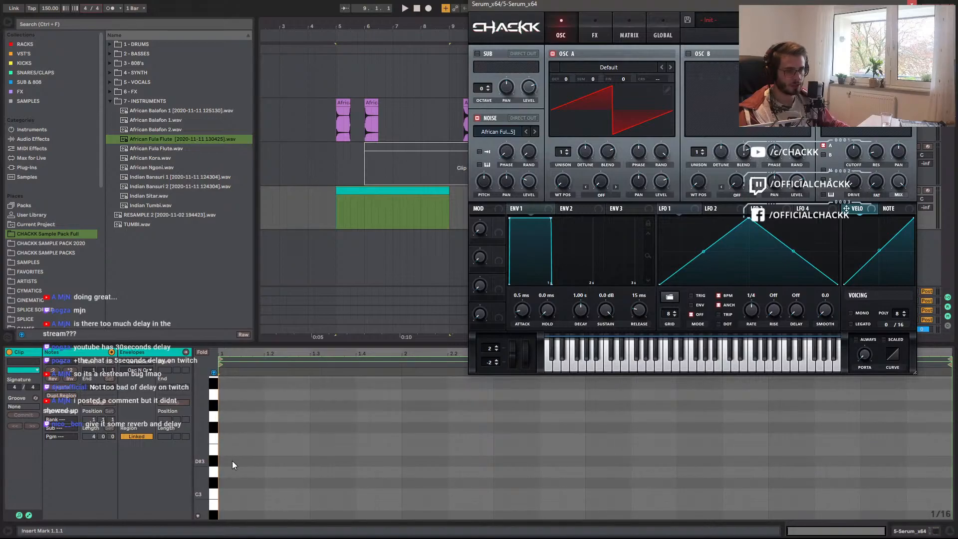
left_click_drag(223, 476, 285, 472)
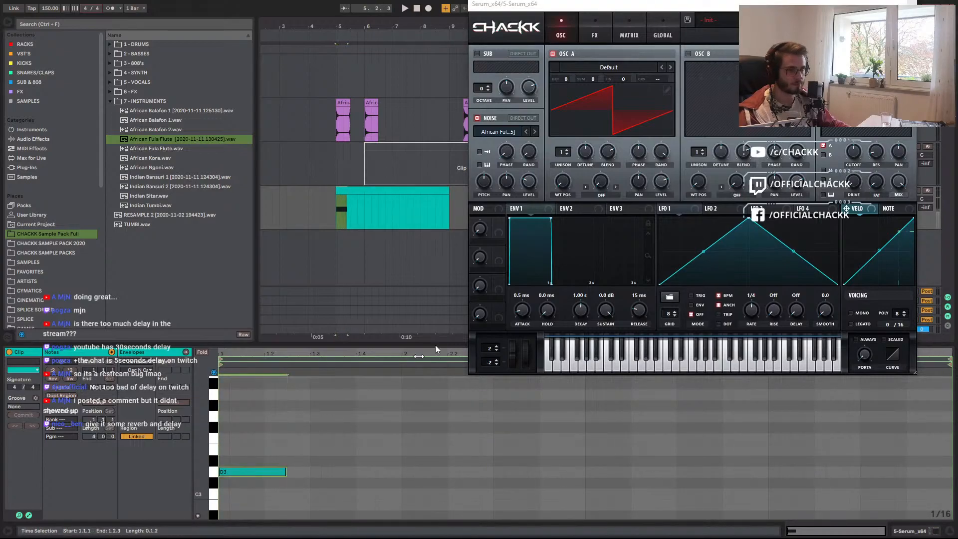
Solo the flute's Serum track and play only the noise oscillator, with one-shot and key tracking on and oscillator A off.
mouse_move(704, 4)
left_mouse_down()
mouse_move(698, 135)
mouse_move(641, 308)
left_mouse_up()
left_click(914, 190)
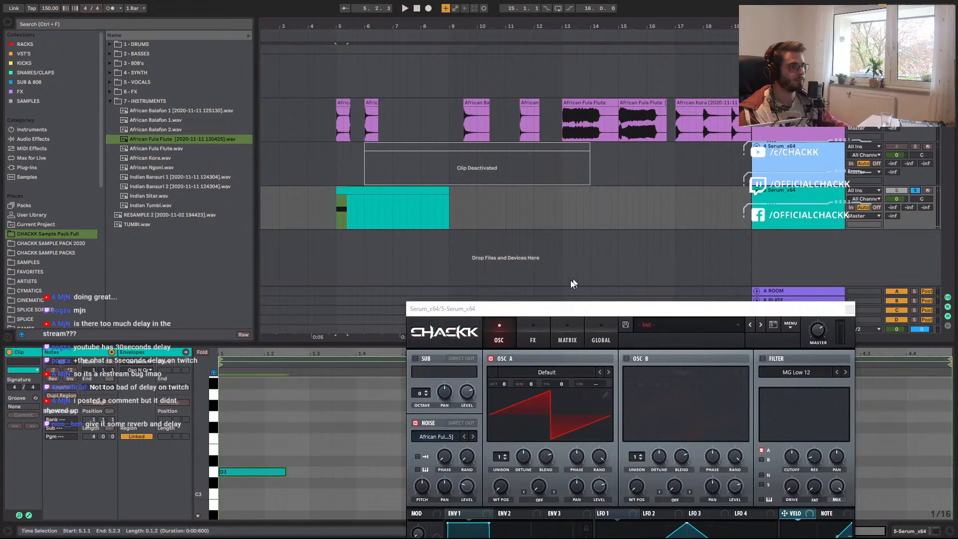
left_click_drag(549, 307, 578, 222)
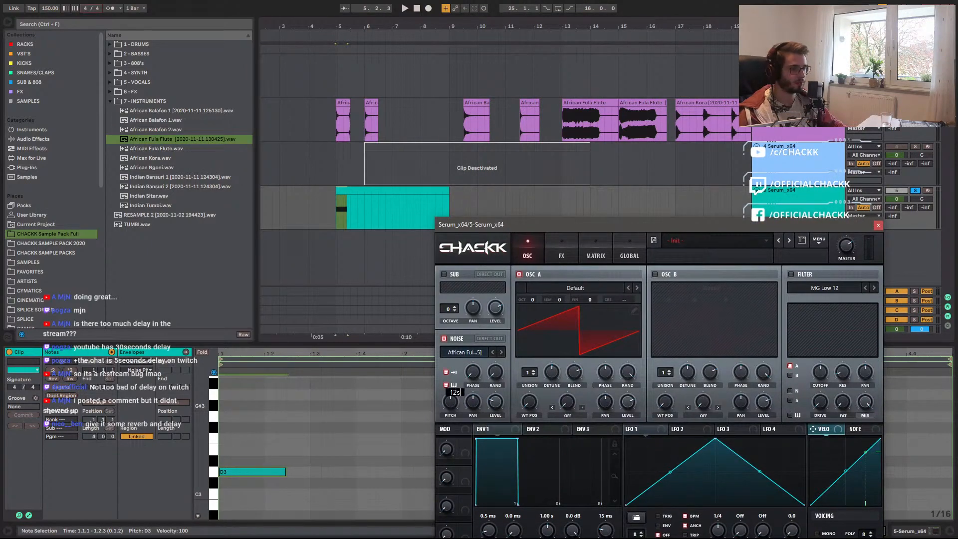
key("space")
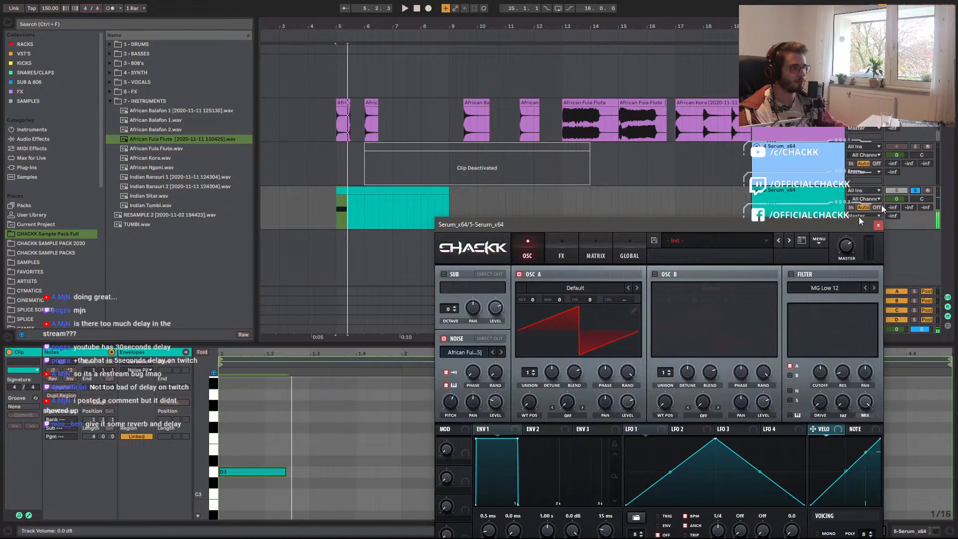
left_click(519, 274)
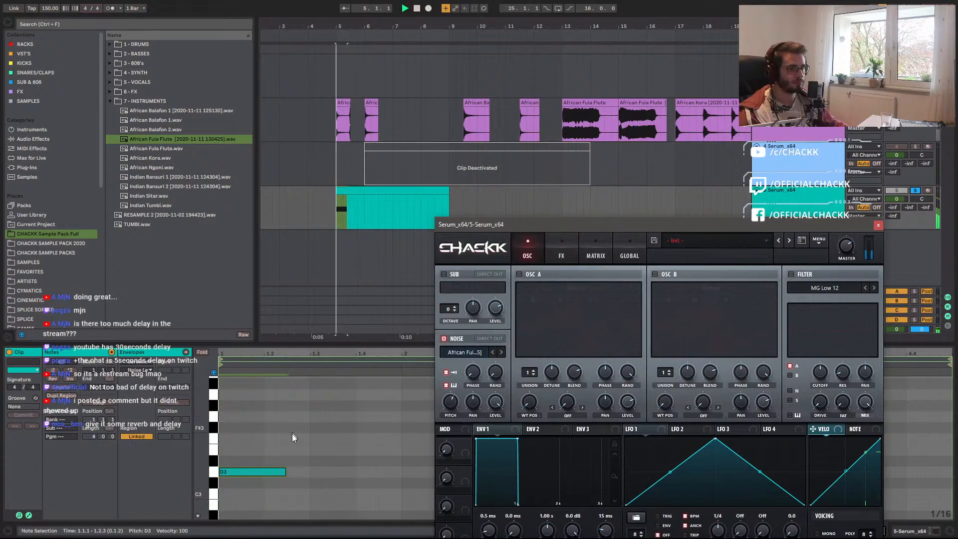
Lengthen the opening D3 note slightly and add an F3 note at beat 1.3.
left_click_drag(287, 473, 339, 439)
key("space")
key("space")
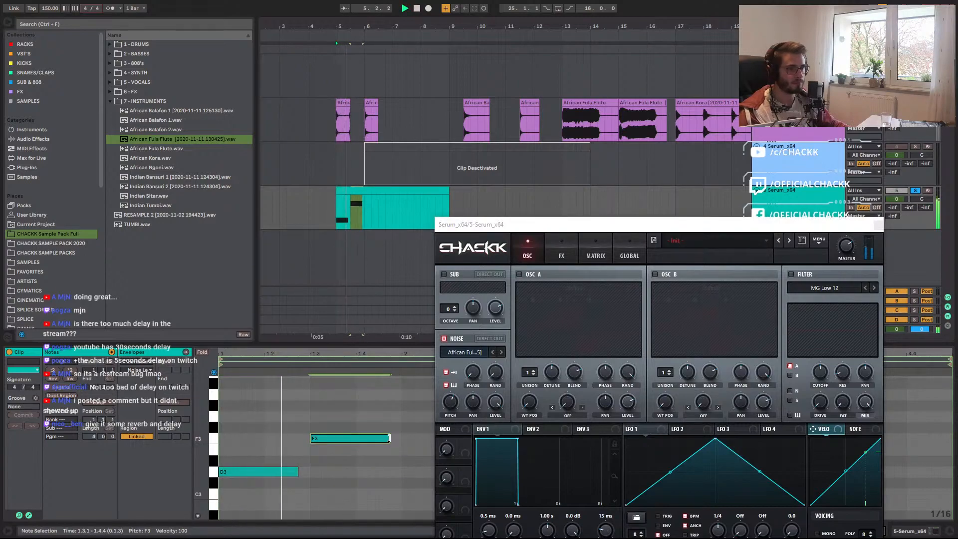
Shorten the F3 note and continue the melody with short G3, A3 and G3 notes, ending on F3 at bar 2.
left_click_drag(389, 438, 410, 434)
key("space")
key("space")
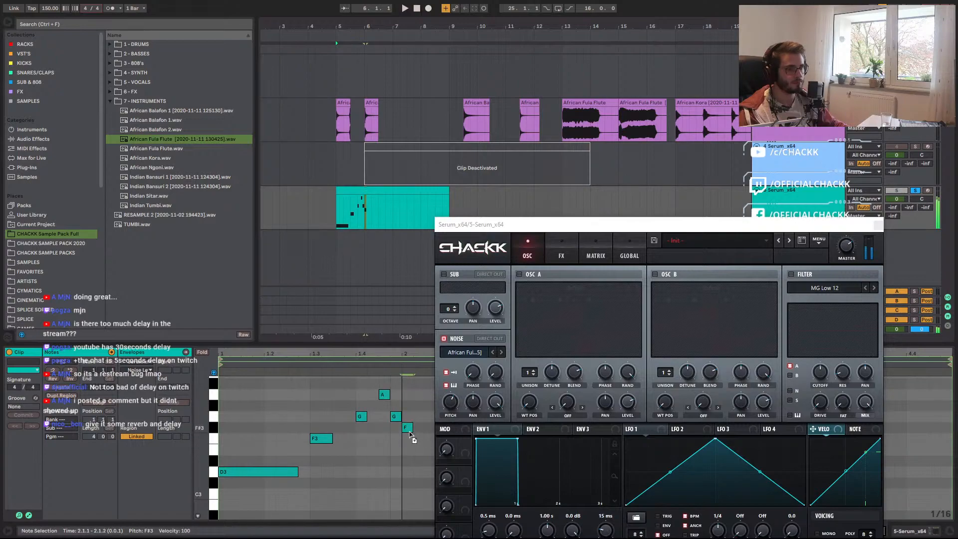
key("space")
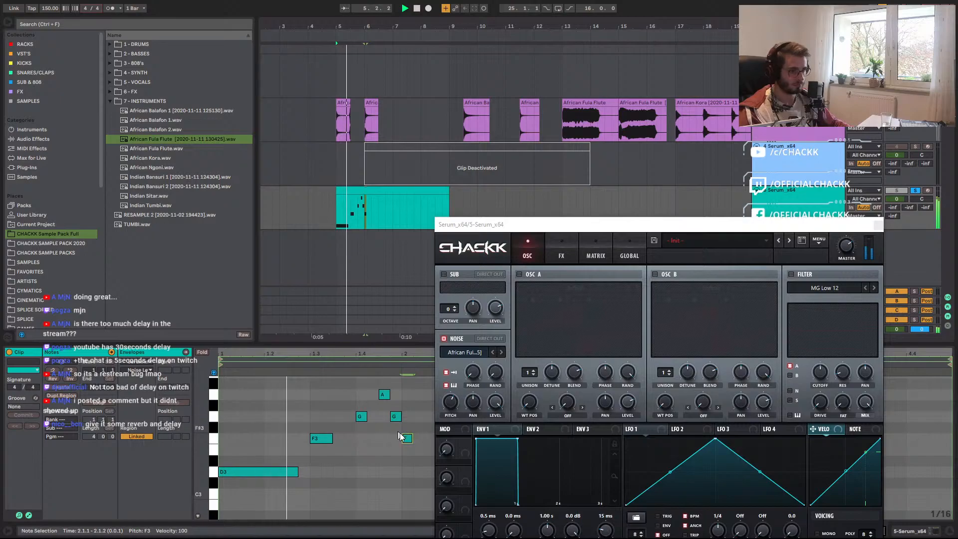
Extend the F3 note at bar 2 to two beats and add an E3 note at beat 2.3.
left_click_drag(413, 439, 436, 439)
key("space")
left_click_drag(548, 228, 778, 123)
key("space")
left_click_drag(435, 439, 551, 448)
key("space")
key("space")
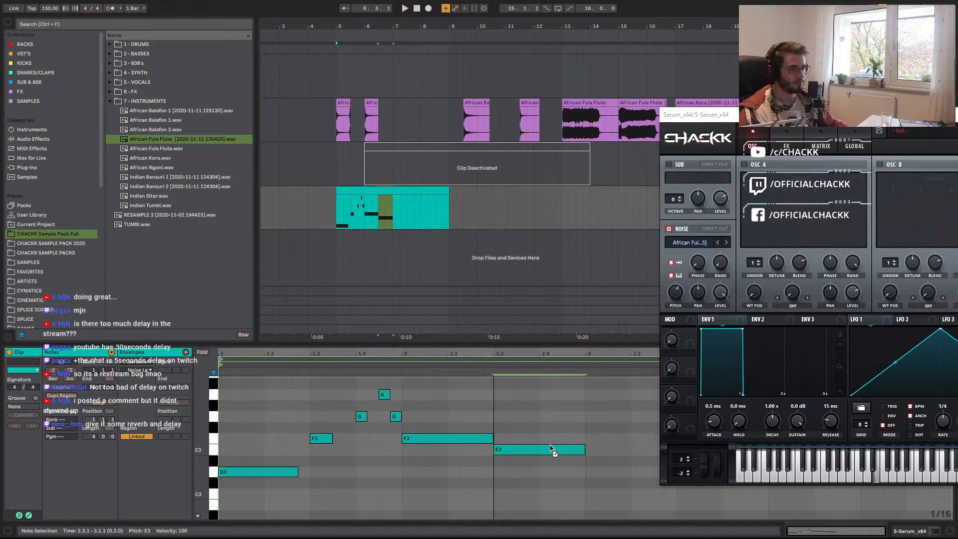
Shorten the E3 note to one beat and finish bar 2 with eighth notes F3 and D3.
left_click(588, 452)
key("ctrl+z")
double_click(501, 450)
left_click_drag(502, 450, 581, 476)
Play the flute melody and loop the arrangement from bar 5 to bar 7.
key("space")
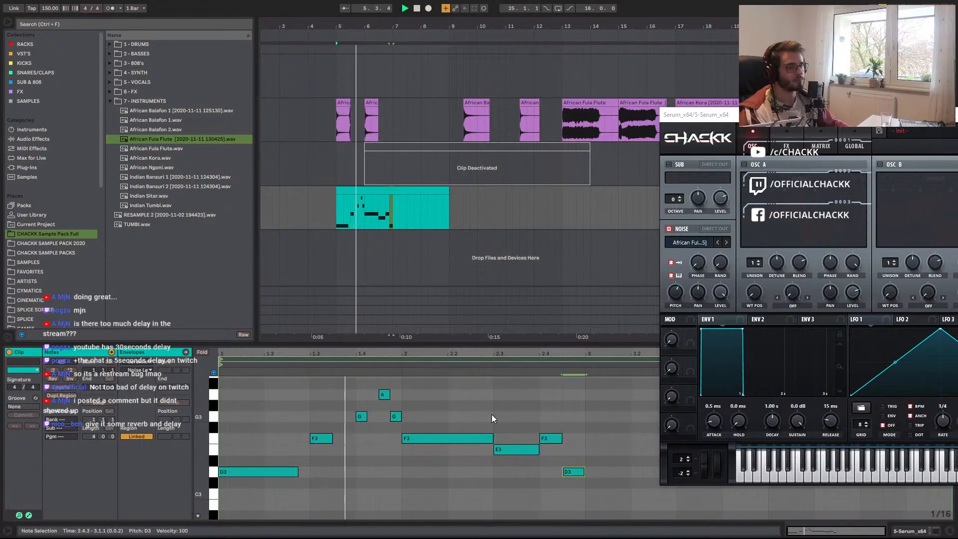
left_click_drag(340, 219, 393, 192)
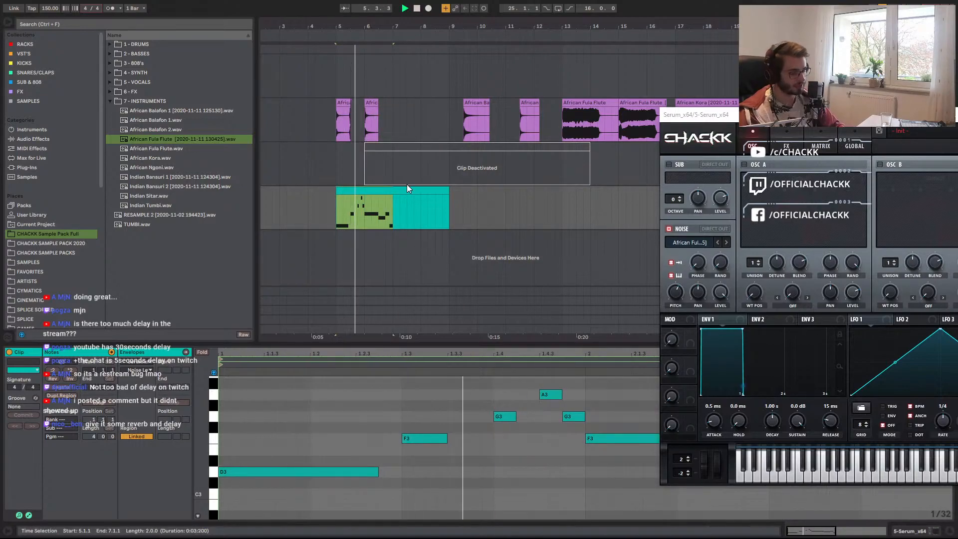
key("ctrl+l")
Set Serum's voicing to mono legato with always-on portamento of about 22 ms, and Env 1's attack to 16 ms.
left_click_drag(708, 114, 384, 39)
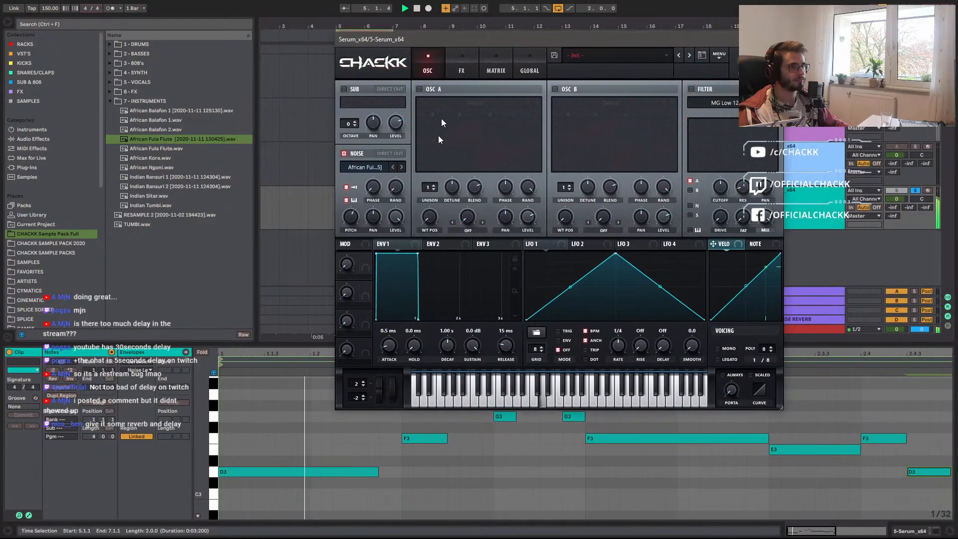
left_click(726, 373)
mouse_move(732, 387)
left_mouse_down()
mouse_move(734, 368)
mouse_move(732, 399)
left_mouse_up()
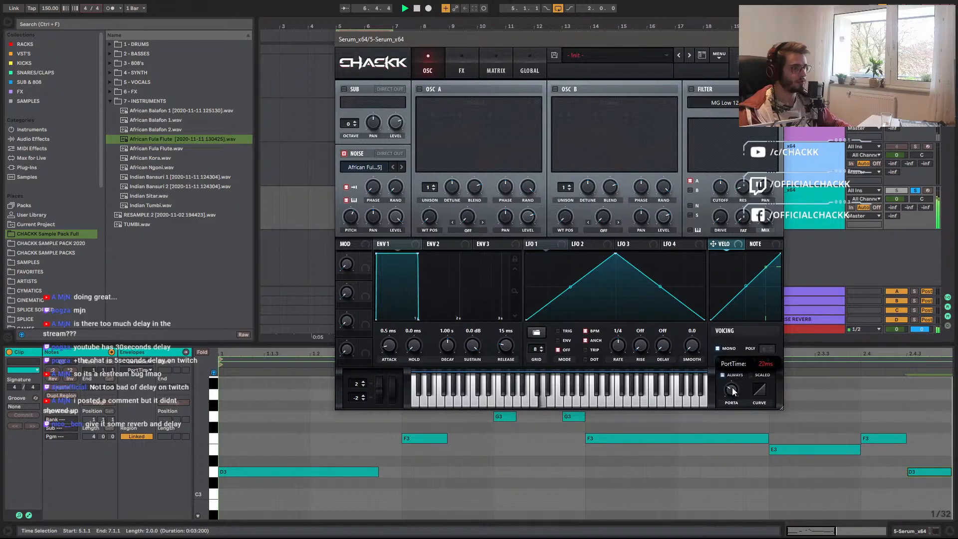
scroll(396, 345, "up", 3)
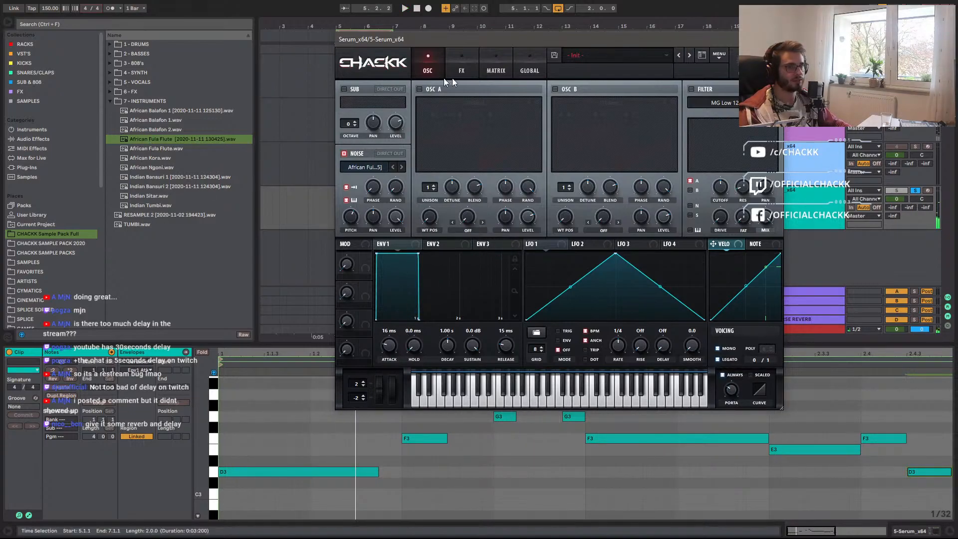
Enable oscillator A, load the highlighted African Fula Flute sample into it as a wavetable, and turn off the noise oscillator.
left_click(419, 89)
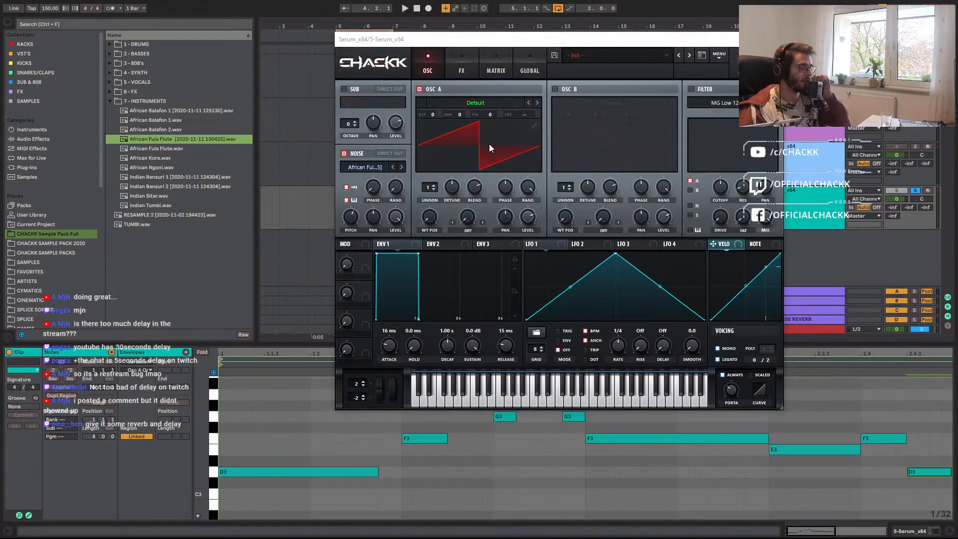
left_click(491, 143)
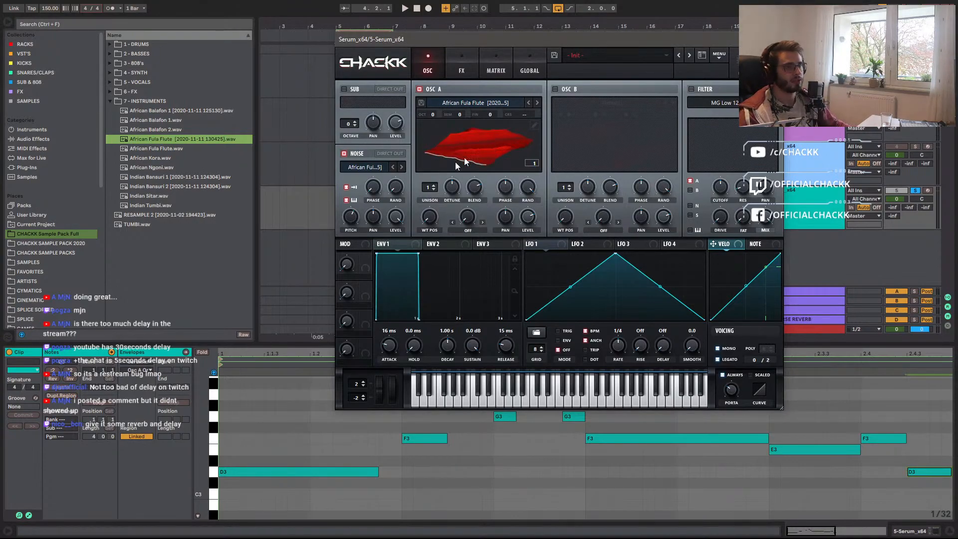
left_click(351, 155)
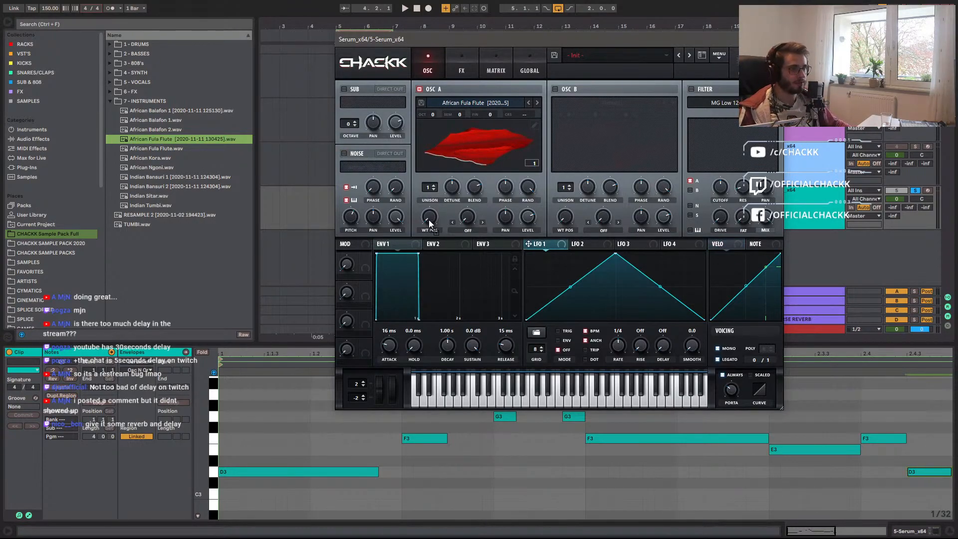
Shape LFO 1 as a rising ramp modulating oscillator A's WT Pos, in TRIG mode without BPM sync, at a rate of 1.2 Hz.
left_click_drag(617, 258, 704, 254)
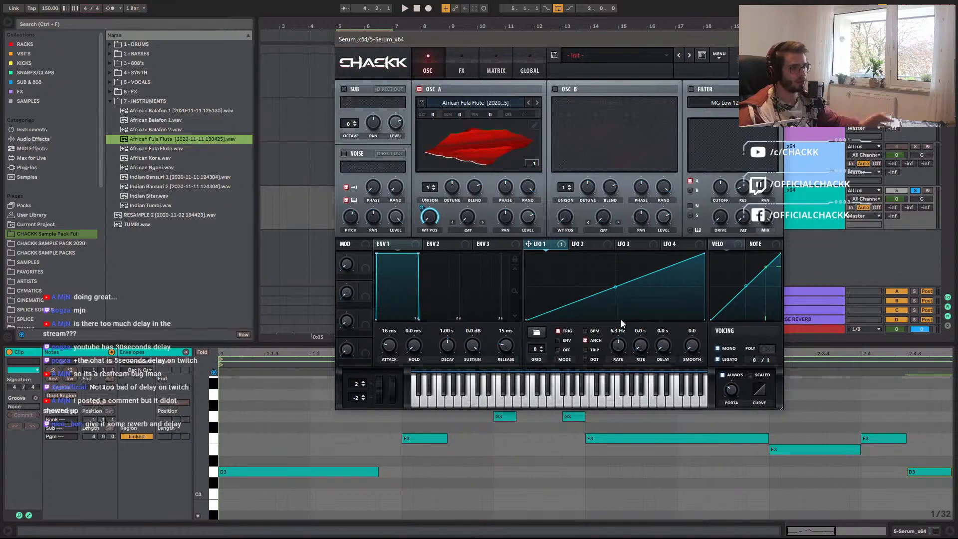
key("space")
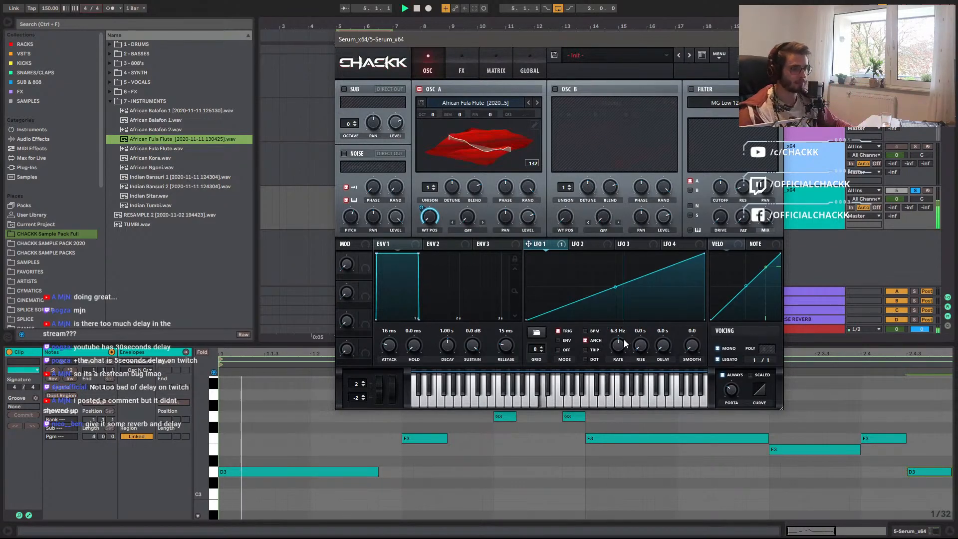
left_click_drag(618, 346, 615, 355)
left_click_drag(611, 364, 618, 349)
key("space")
key("space")
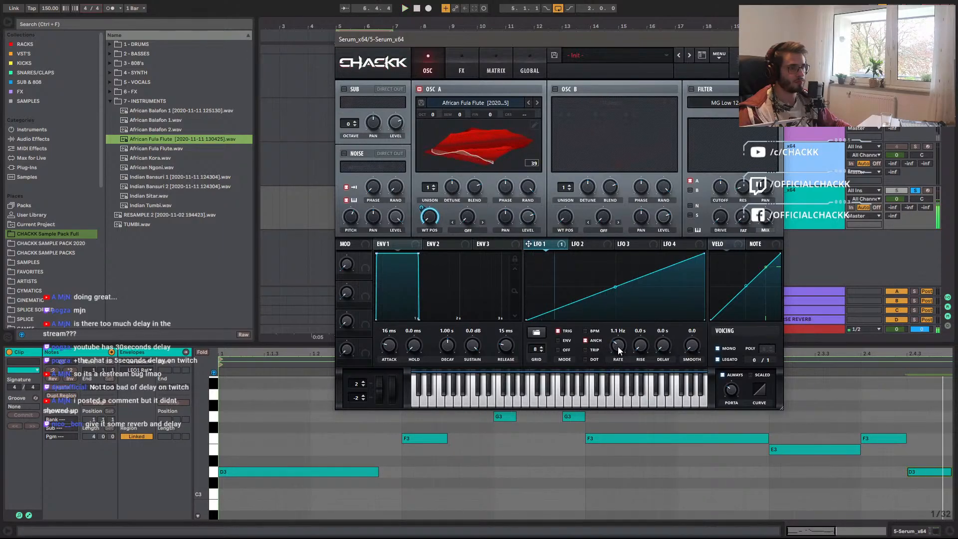
mouse_move(437, 113)
left_mouse_down()
mouse_move(439, 102)
mouse_move(432, 128)
left_mouse_up()
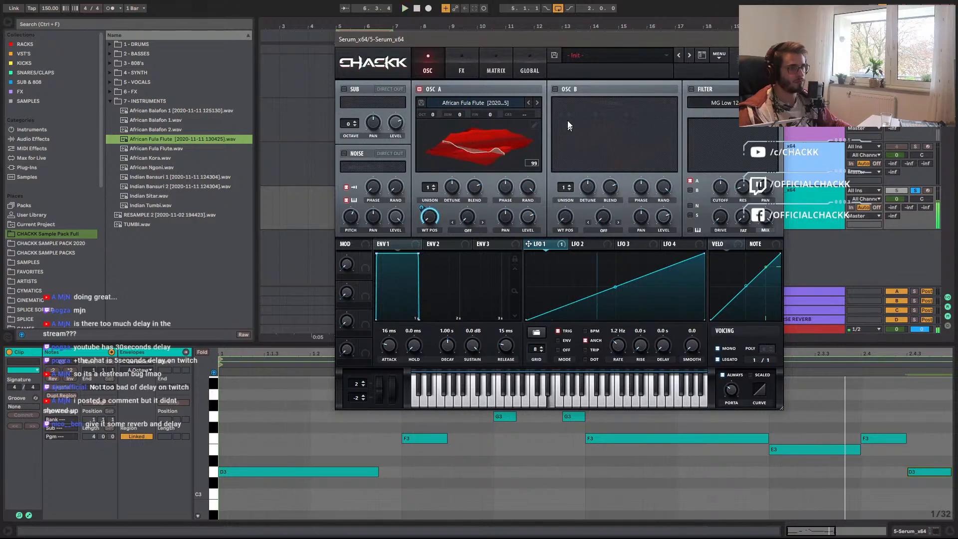
Open oscillator A's wavetable editor and set the grid size to 64.
left_click(534, 127)
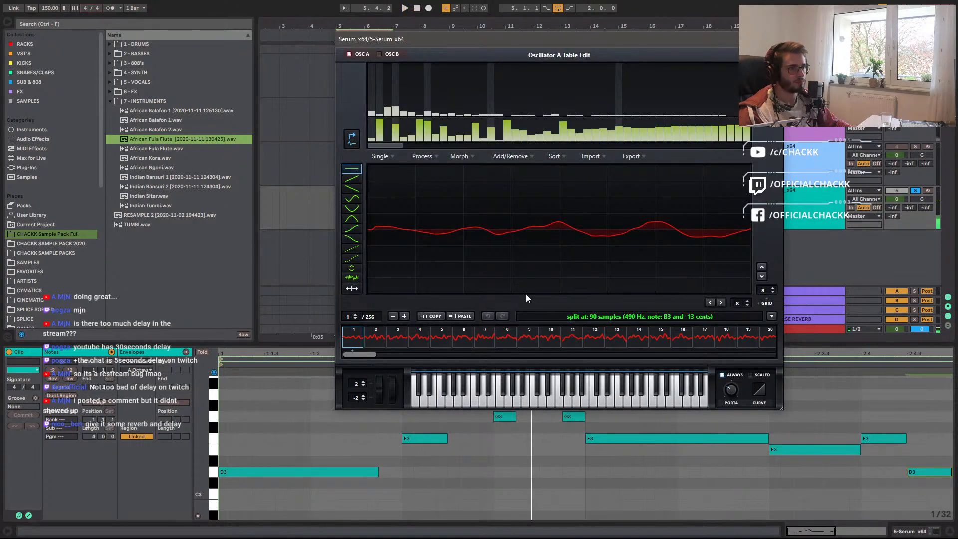
left_click(425, 156)
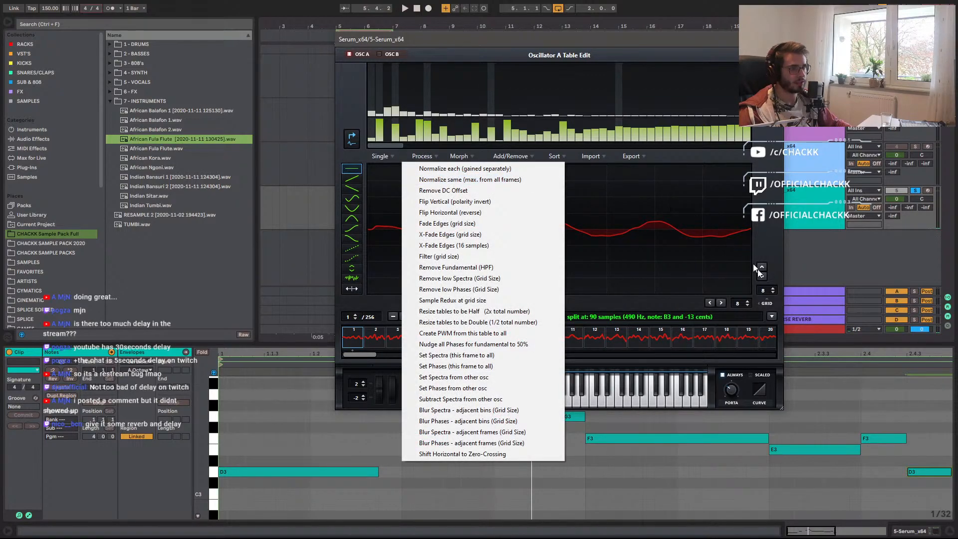
left_click(772, 290)
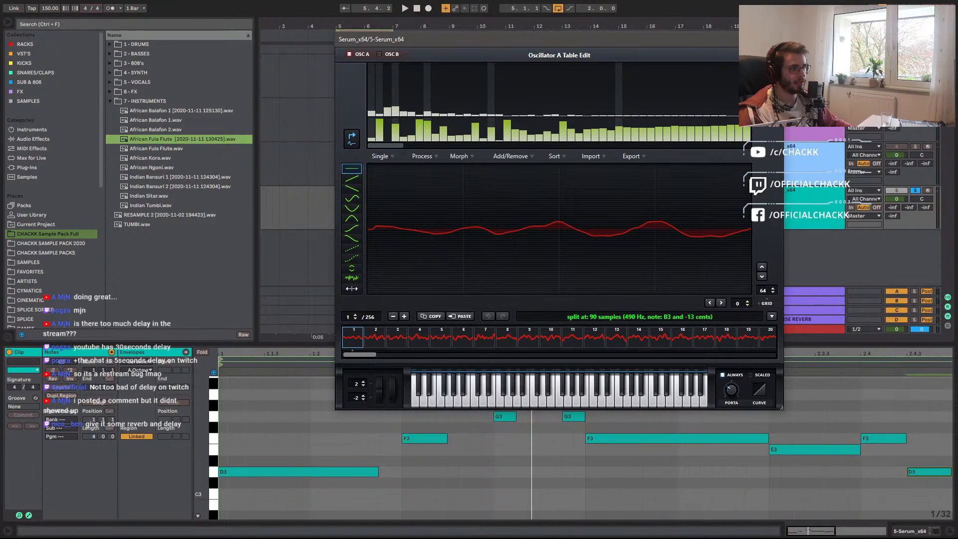
Process the wavetable with X-Fade Edges (grid size) and Remove DC Offset, and close the editor.
left_click(428, 157)
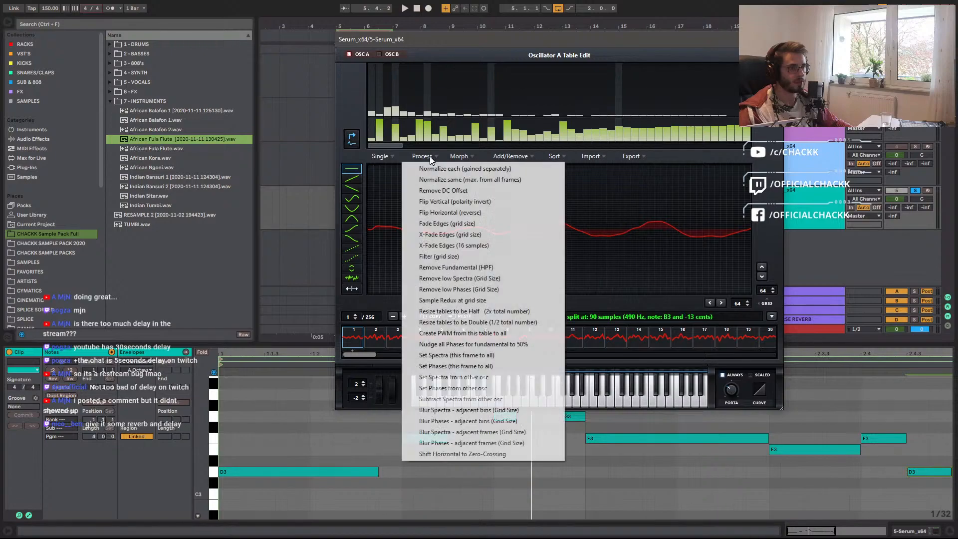
left_click(465, 235)
left_click(422, 156)
left_click(452, 191)
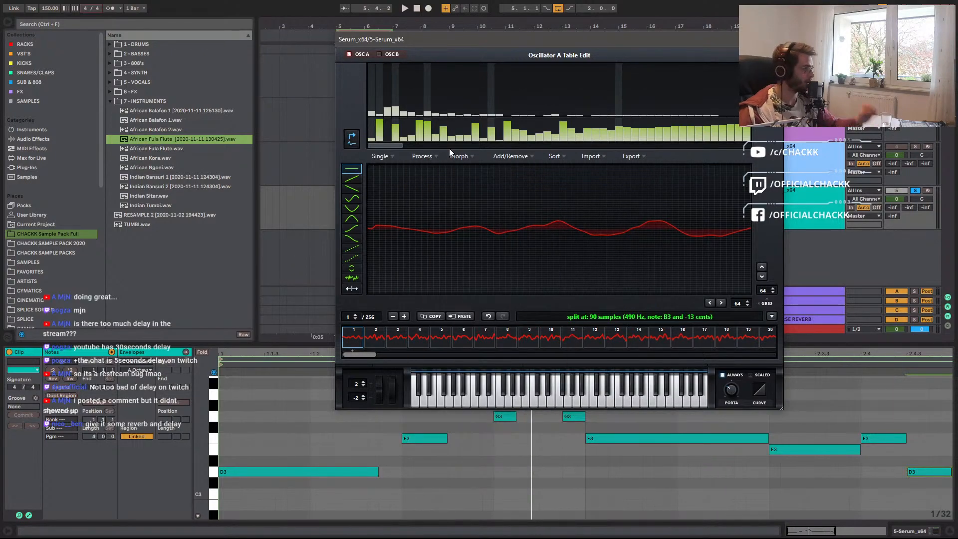
left_click(422, 156)
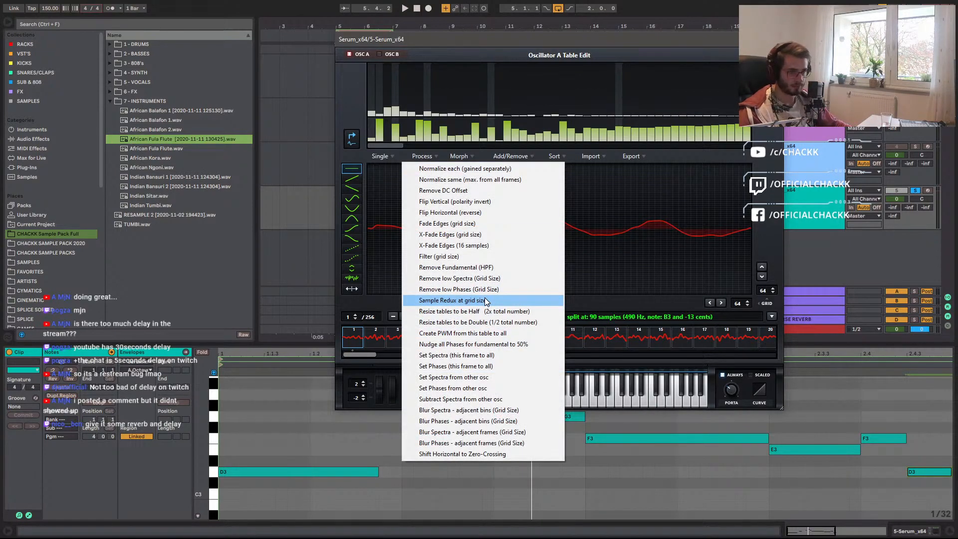
left_click(774, 55)
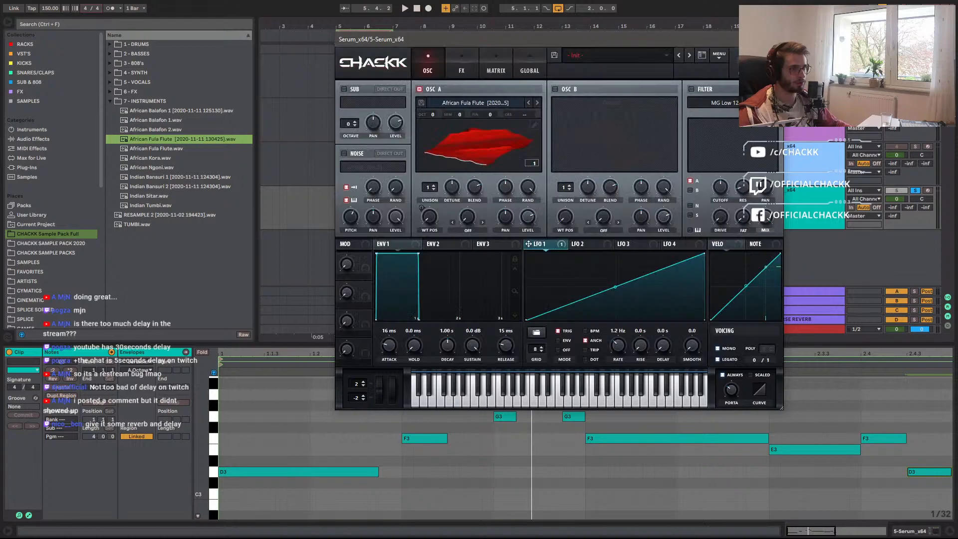
Apply a Morph - Crossfade to oscillator A's wavetable and play back the clip to audition it.
key("space")
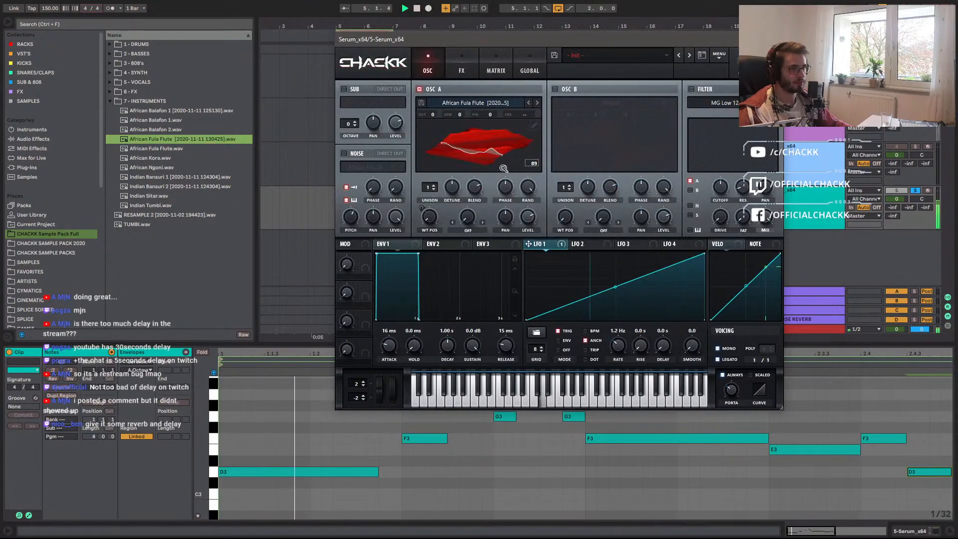
left_click(520, 134)
key("space")
left_click(459, 156)
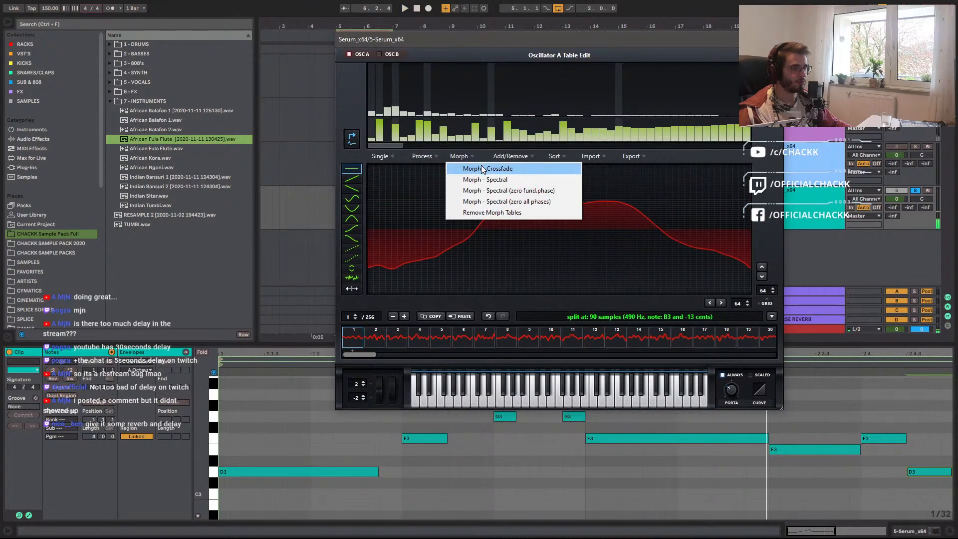
left_click(482, 168)
key("space")
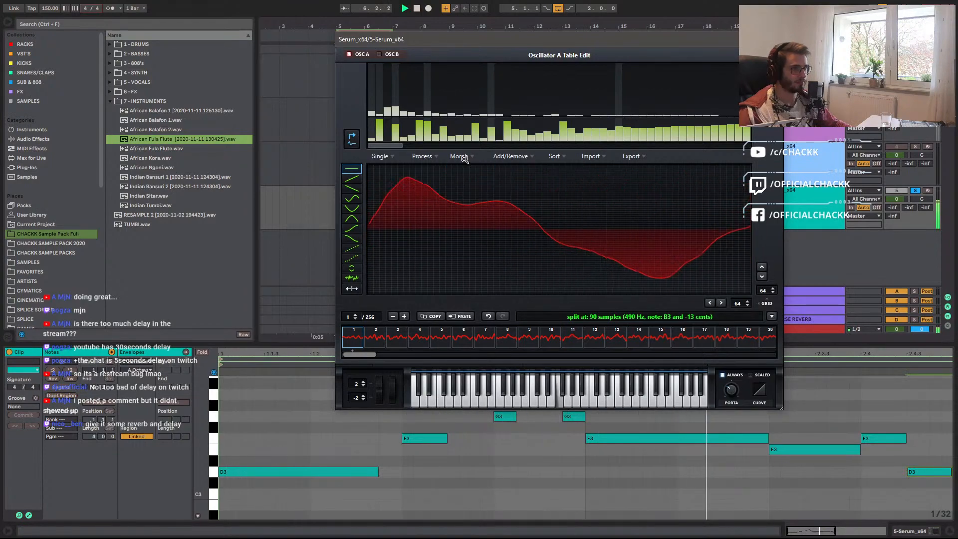
Remove the morph tables and apply Morph - Spectral to the wavetable instead.
left_click(462, 156)
left_click(492, 212)
left_click(456, 156)
left_click(479, 180)
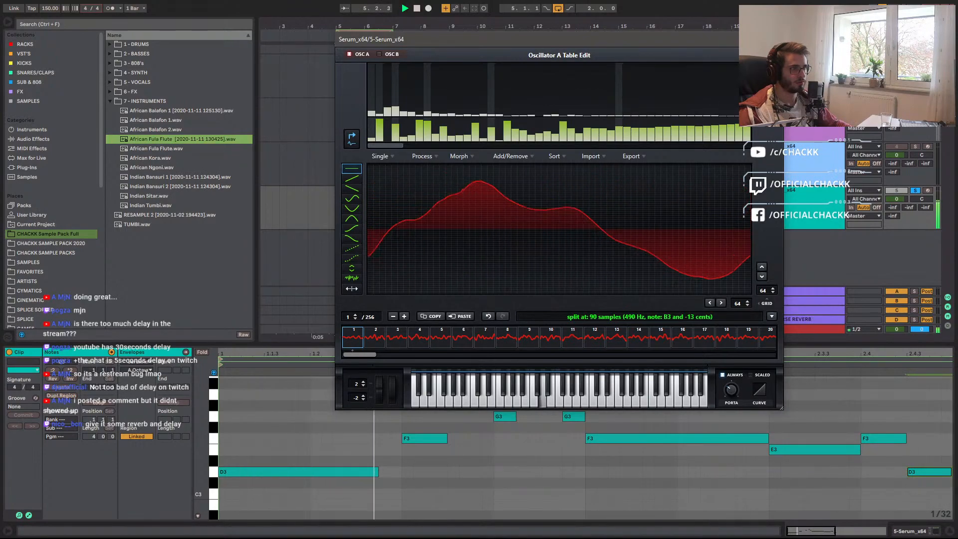
Set LFO 1's rate to 0.7 Hz and Env 1 to a 44 ms attack, 1.93 s decay and 663 ms release.
left_click(773, 55)
mouse_move(624, 357)
left_mouse_down()
mouse_move(622, 342)
mouse_move(618, 352)
left_mouse_up()
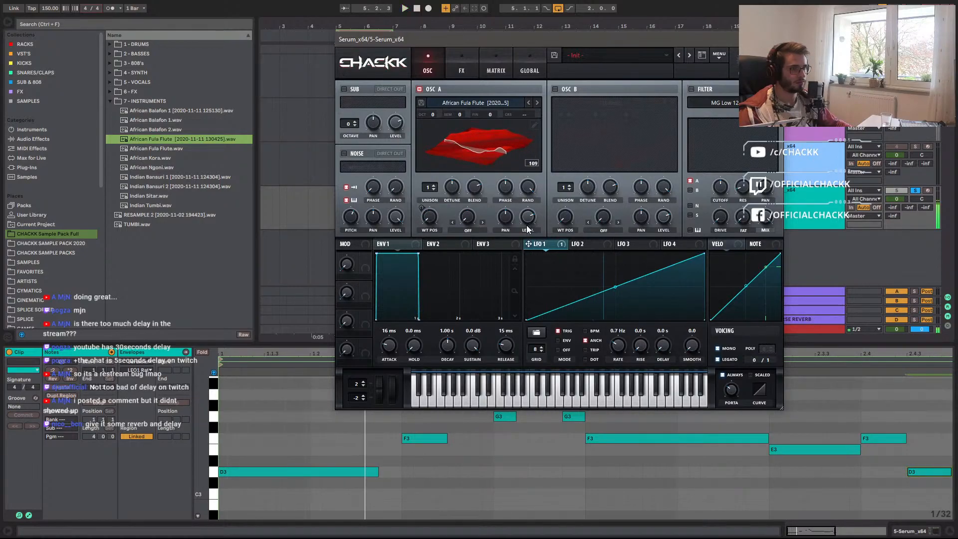
left_click(406, 244)
left_click_drag(389, 348, 391, 346)
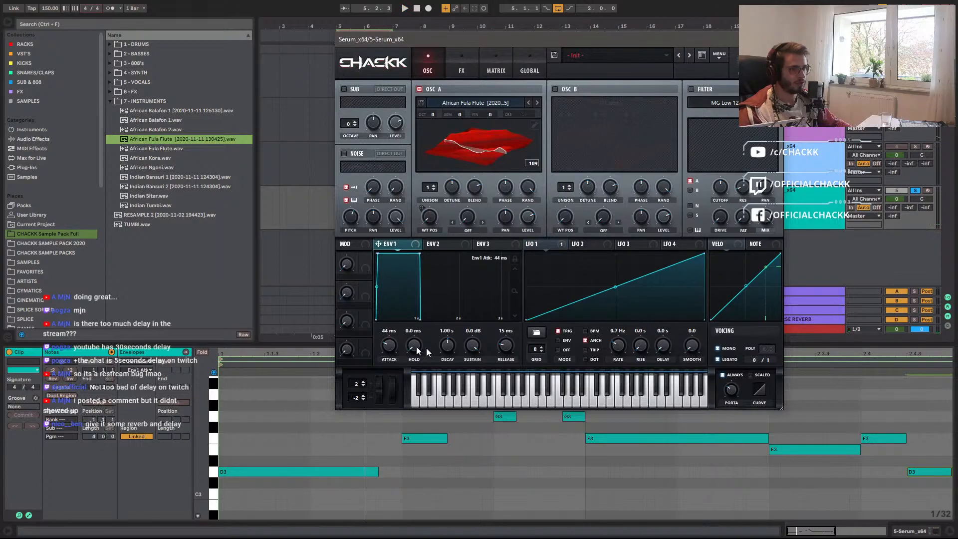
left_click_drag(473, 346, 467, 382)
left_click_drag(509, 351, 462, 277)
left_click_drag(446, 342, 451, 331)
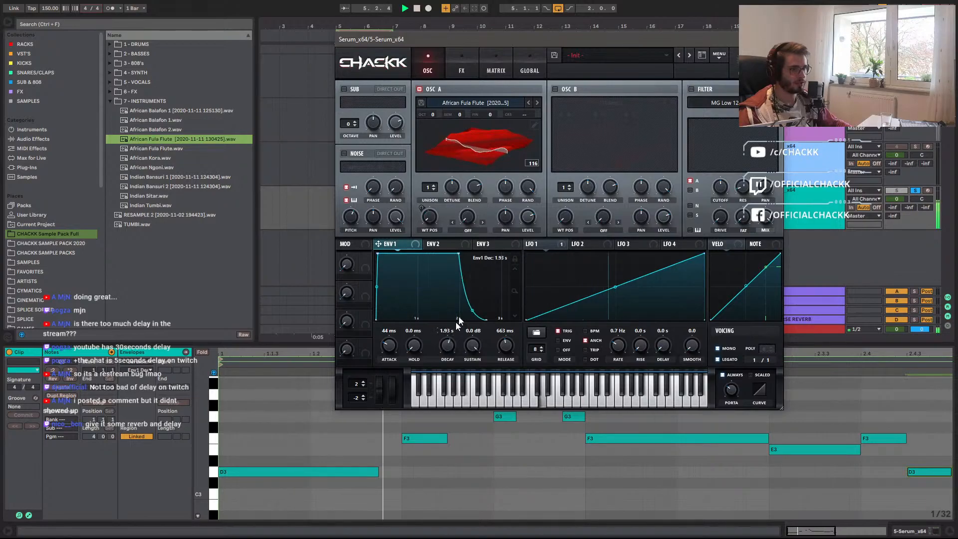
Re-import the highlighted African Fula Flute sample into oscillator A with normal (dynamic pitch follow).
key("space")
left_click_drag(170, 139, 465, 143)
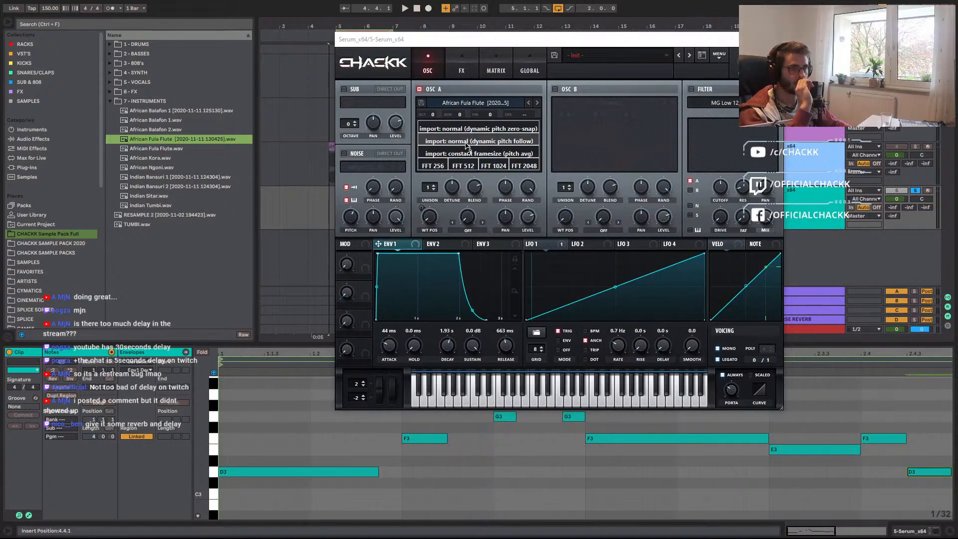
left_click_drag(466, 145, 468, 146)
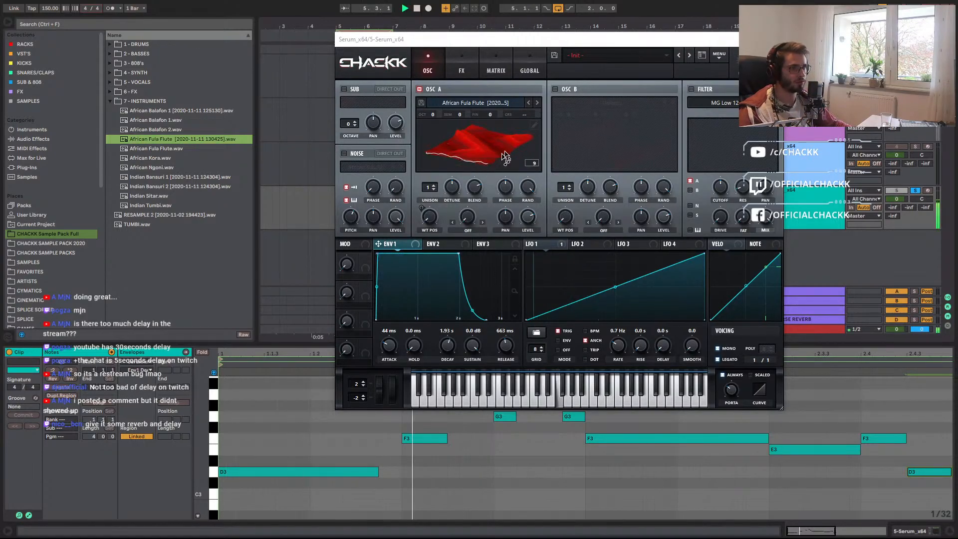
Raise LFO 1's rate to 1.8 Hz and switch it to ENV mode while auditioning the clip.
left_click_drag(619, 347, 622, 348)
key("space")
key("space")
left_click(559, 340)
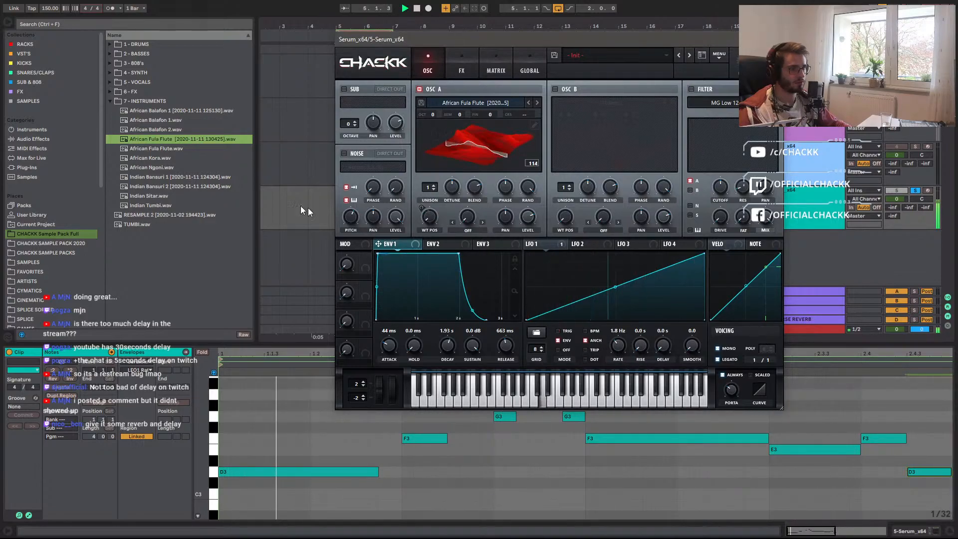
Re-import the flute sample into oscillator A with normal (dynamic pitch zero-snap) and play back the clip.
key("space")
left_click_drag(162, 142, 464, 132)
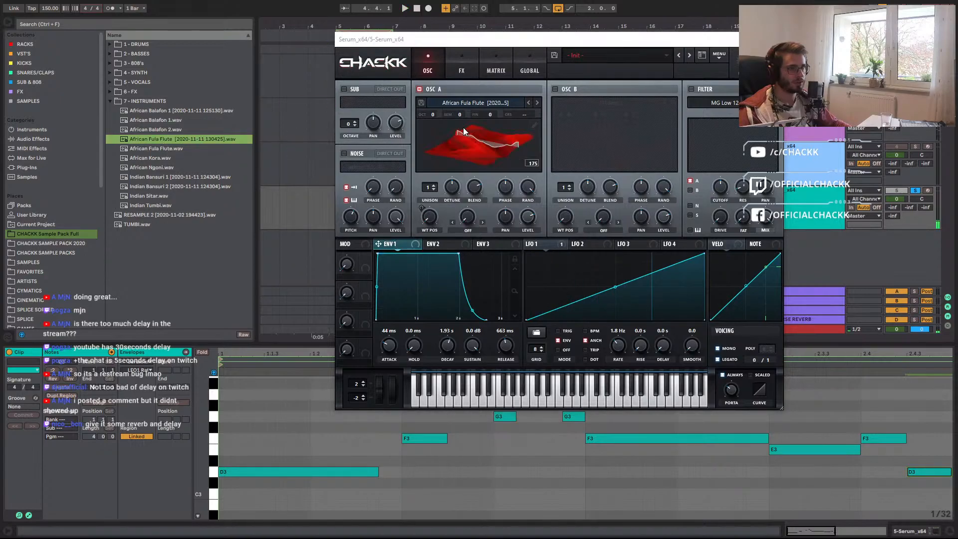
key("space")
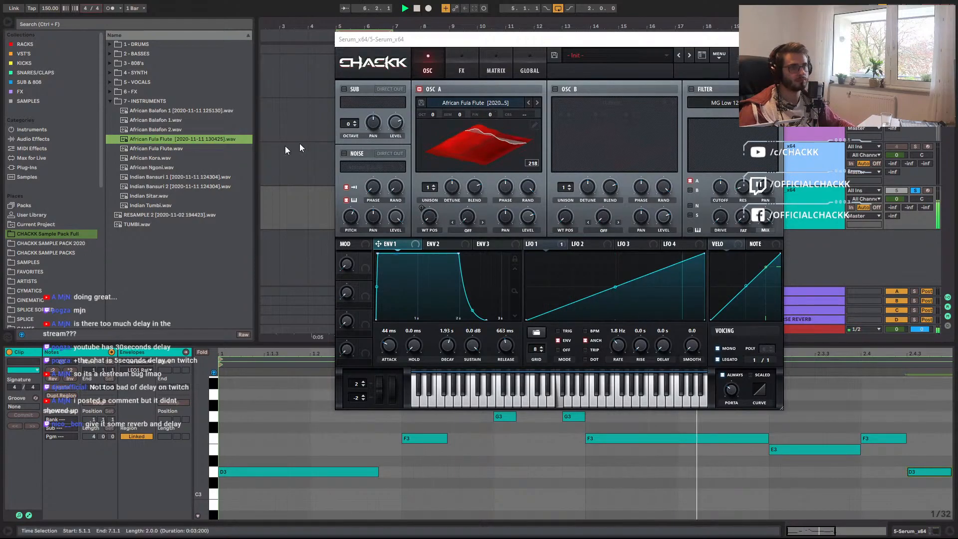
key("space")
Import the flute sample into oscillator A as FFT 2048 and open its wavetable editor.
left_click_drag(174, 139, 435, 165)
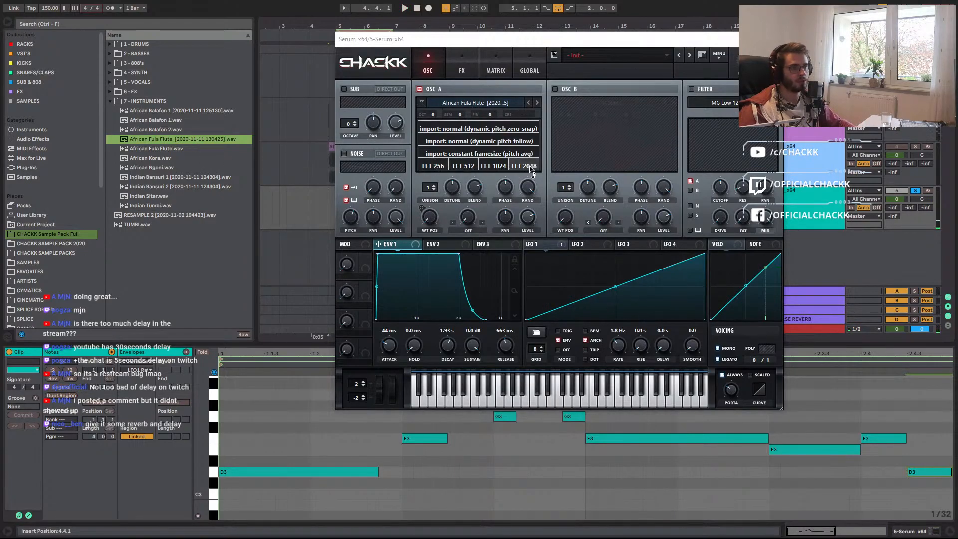
left_click_drag(532, 170, 531, 171)
double_click(539, 131)
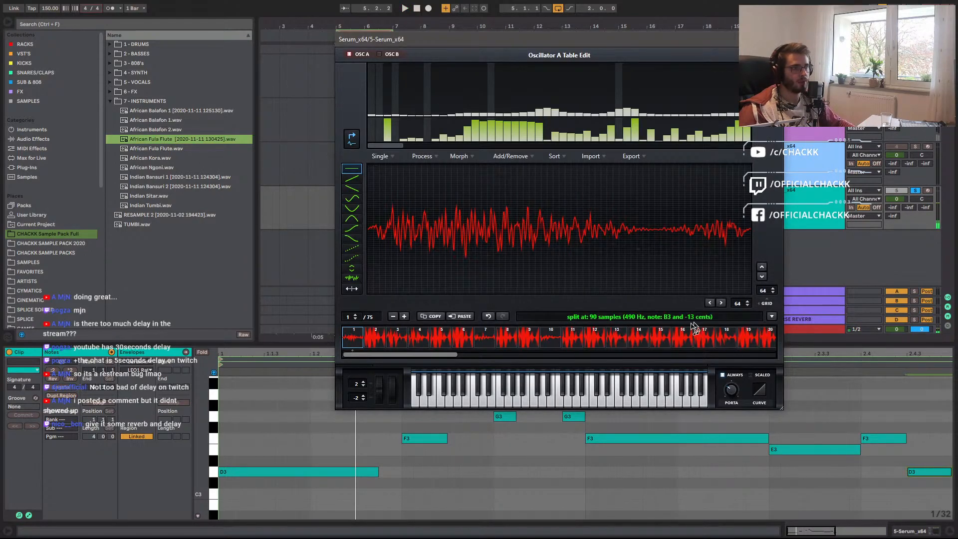
Set the wavetable editor's import split formula to the note C.
left_click(658, 317)
type("C")
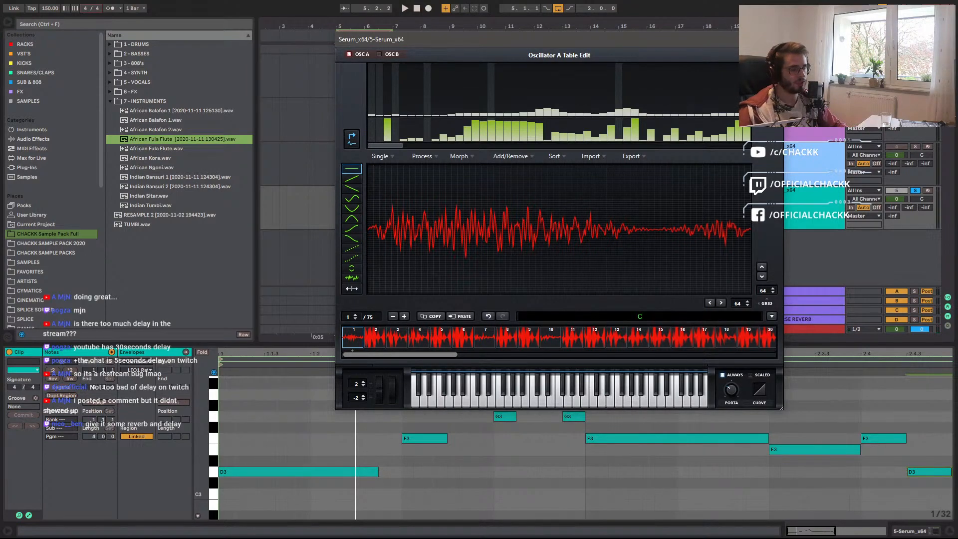
key("Return")
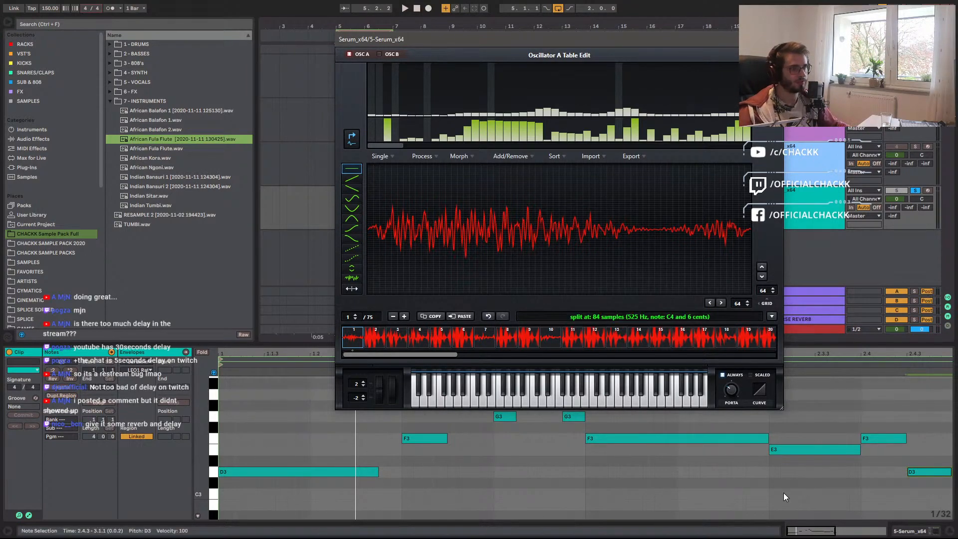
Change the import split note to C3, re-import the flute sample into the editor and audition it in the clip.
left_click(689, 318)
type("C3")
key("Return")
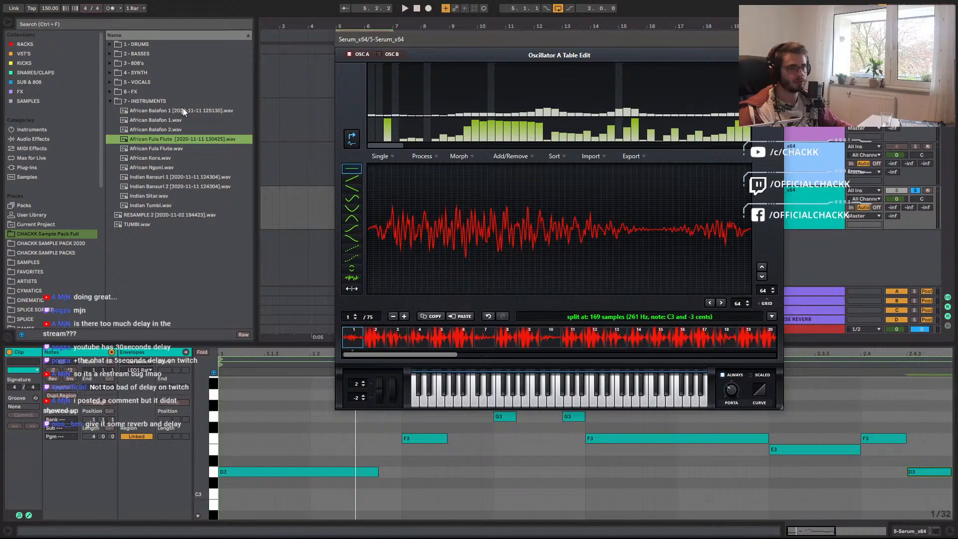
left_click_drag(187, 141, 561, 283)
key("space")
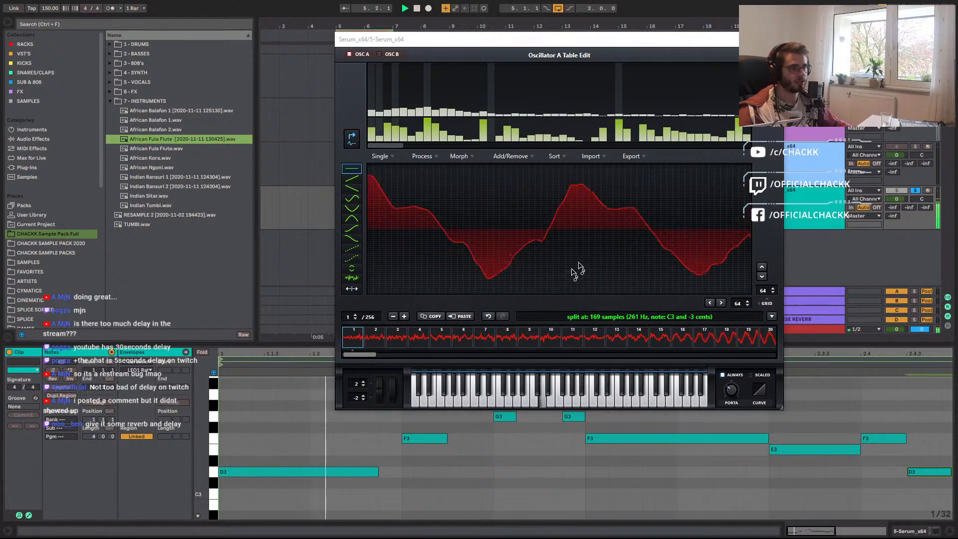
left_click(772, 55)
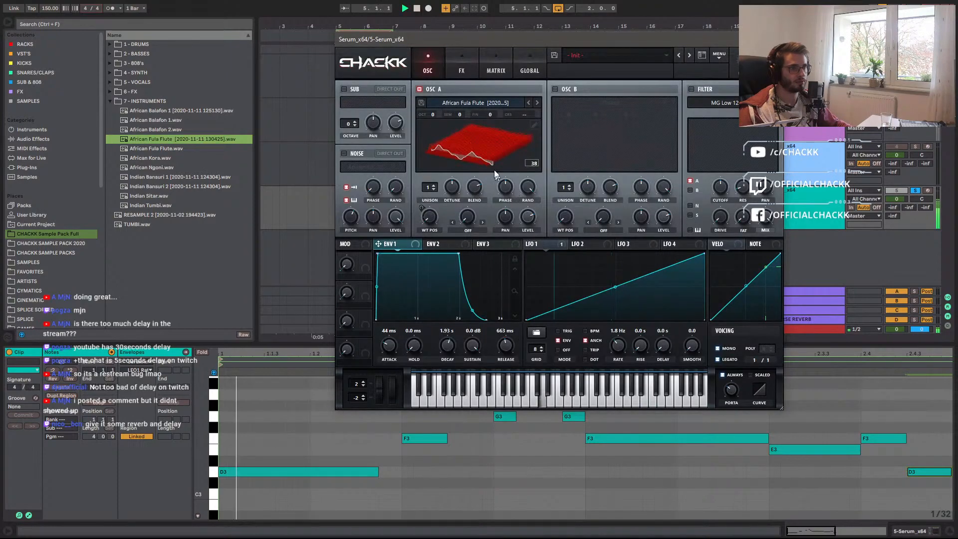
Reopen the wavetable editor, set the import split note to C4 and re-import the flute sample.
left_click(532, 128)
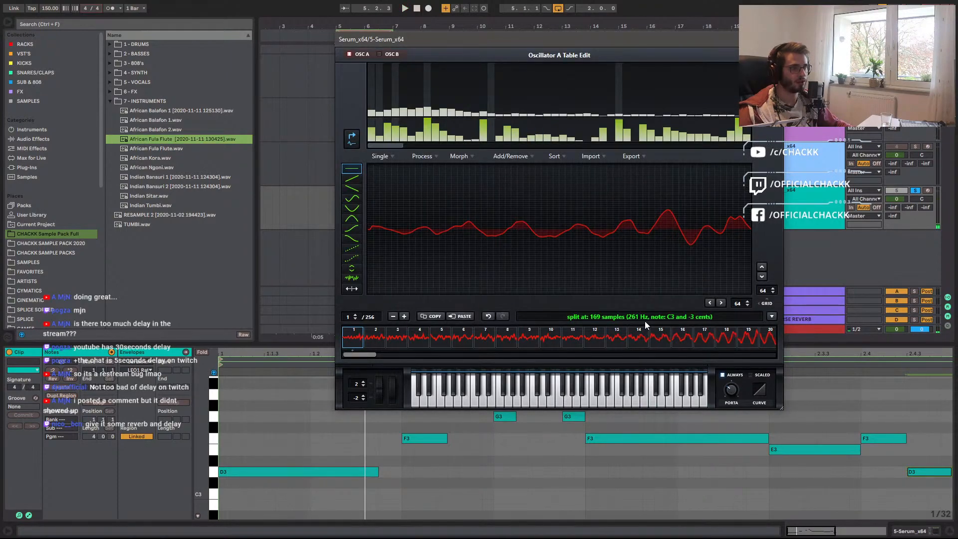
key("Return")
left_click_drag(168, 139, 619, 211)
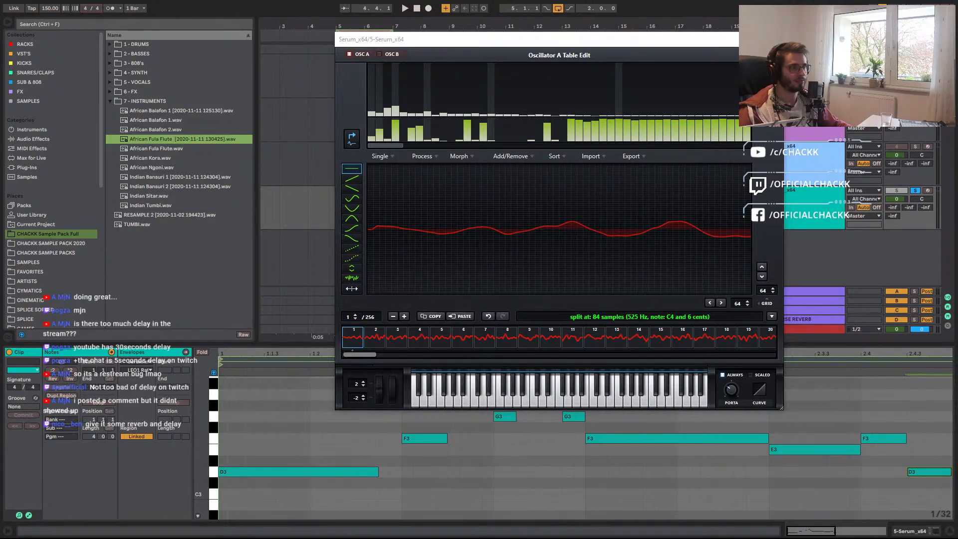
Close the wavetable editor and audition the flute wavetable imported at C4 in the melody clip.
left_click(773, 55)
key("space")
key("space")
key("space")
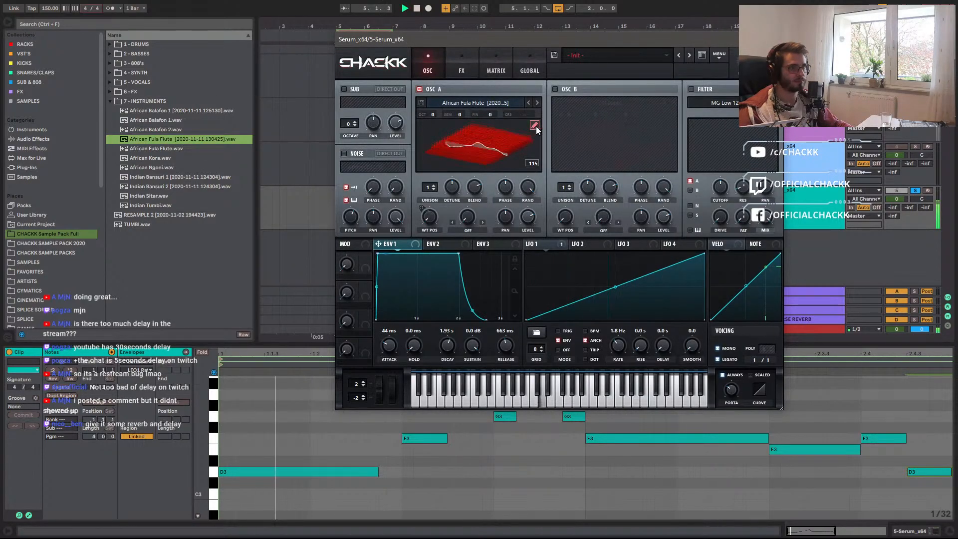
key("space")
Reopen the wavetable editor, re-import the flute sample with the split note set to C5 and audition it.
left_click(535, 125)
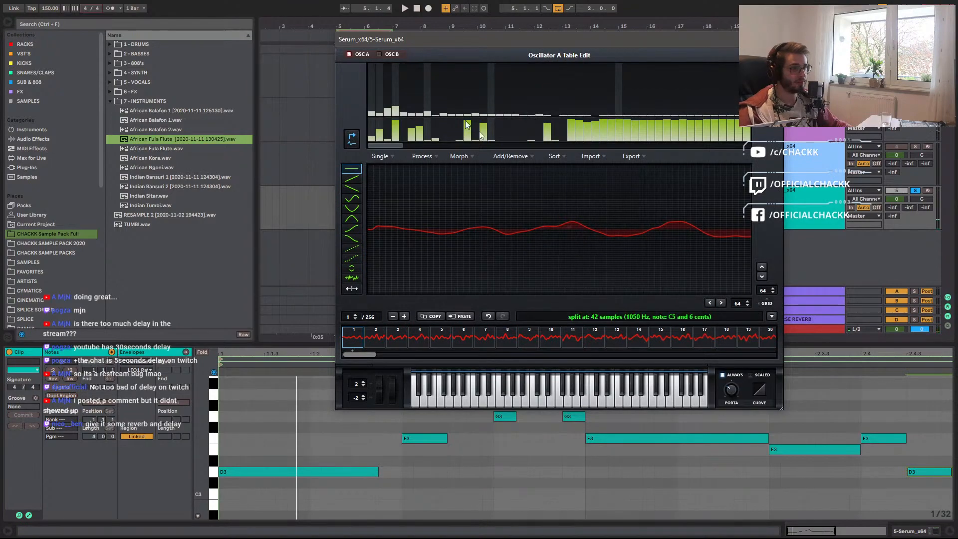
left_click_drag(170, 151, 473, 208)
key("space")
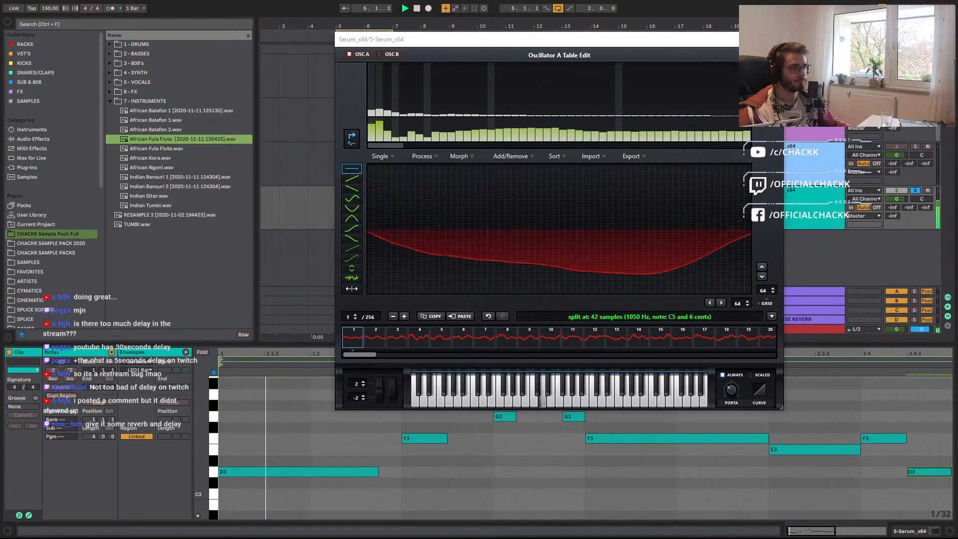
left_click(773, 54)
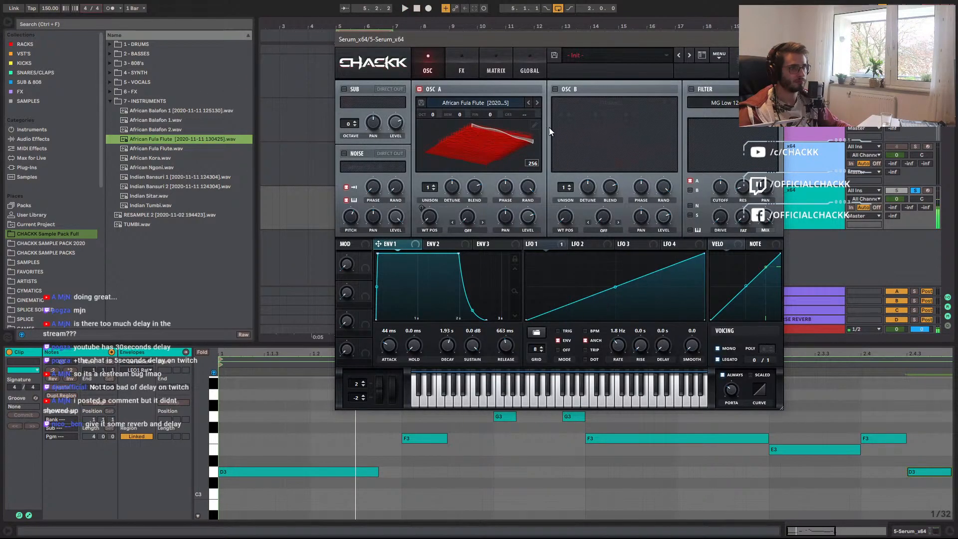
Set the wavetable editor's import split note to C2, re-import the flute sample and audition it in the clip.
left_click(534, 126)
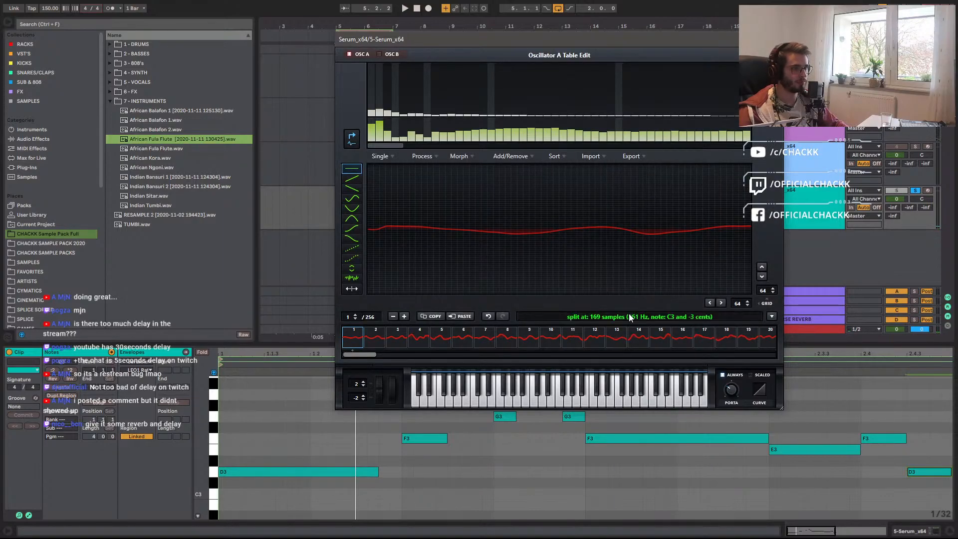
left_click(607, 316)
type("c2")
key("Return")
left_click_drag(218, 140, 535, 274)
key("space")
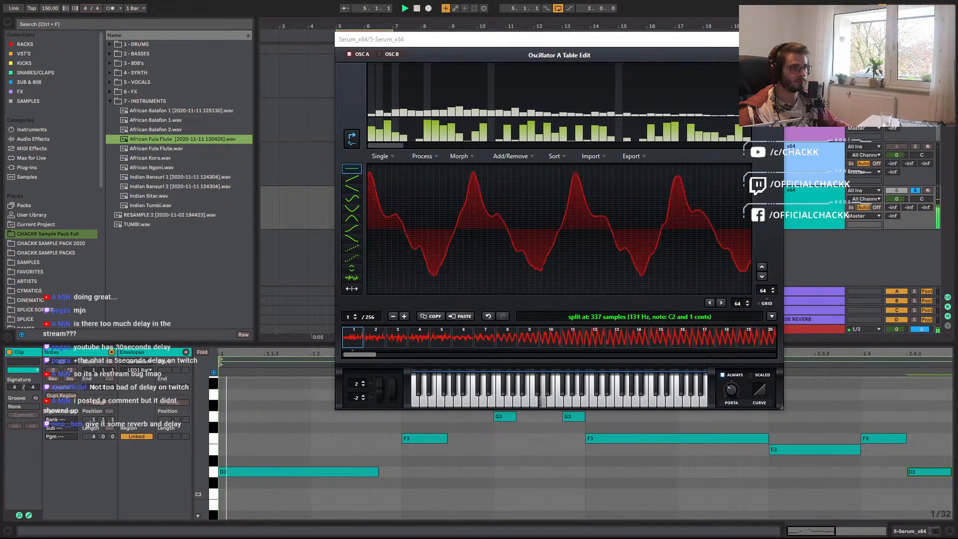
left_click(773, 55)
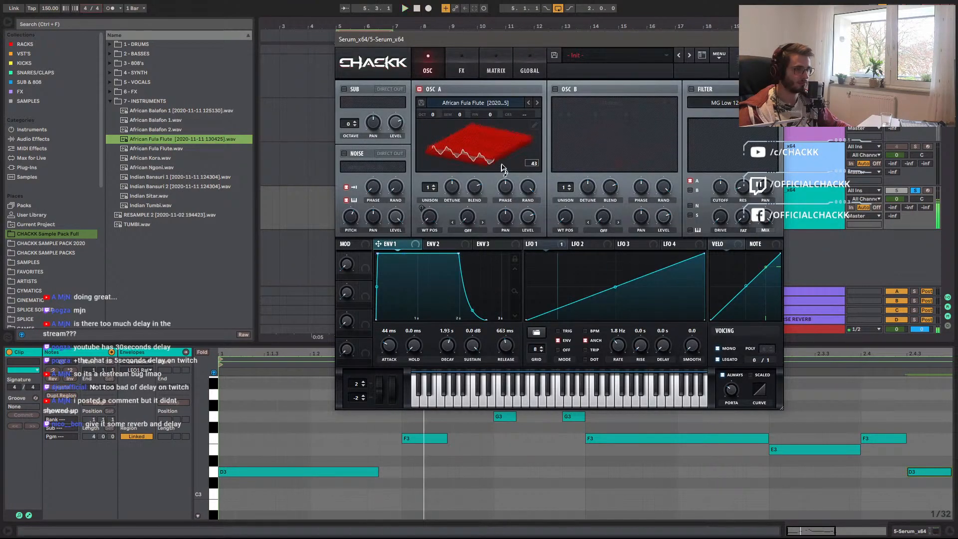
key("space")
Close the Serum window and audition the African Fula Flute audio clip at bar 13 of the arrangement.
left_click(535, 124)
left_click(683, 320)
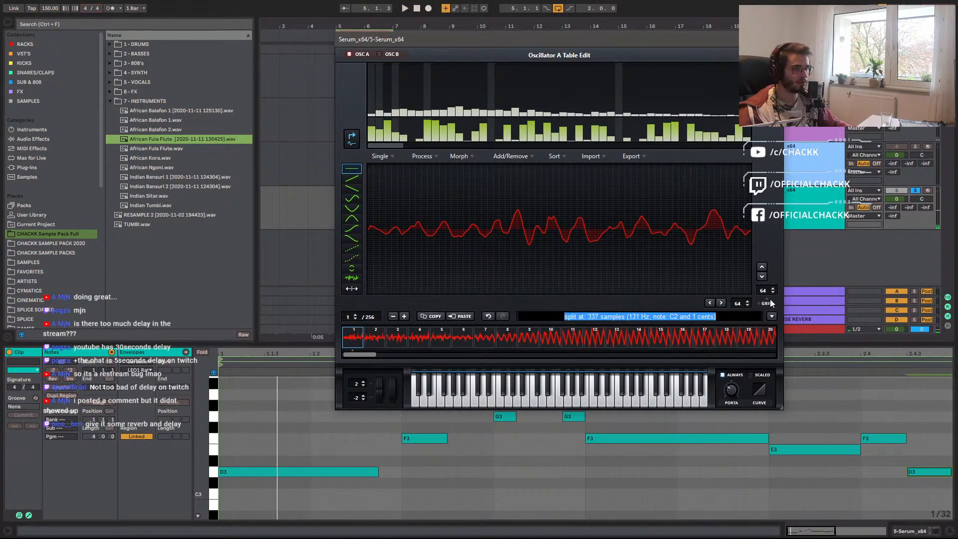
left_click(770, 303)
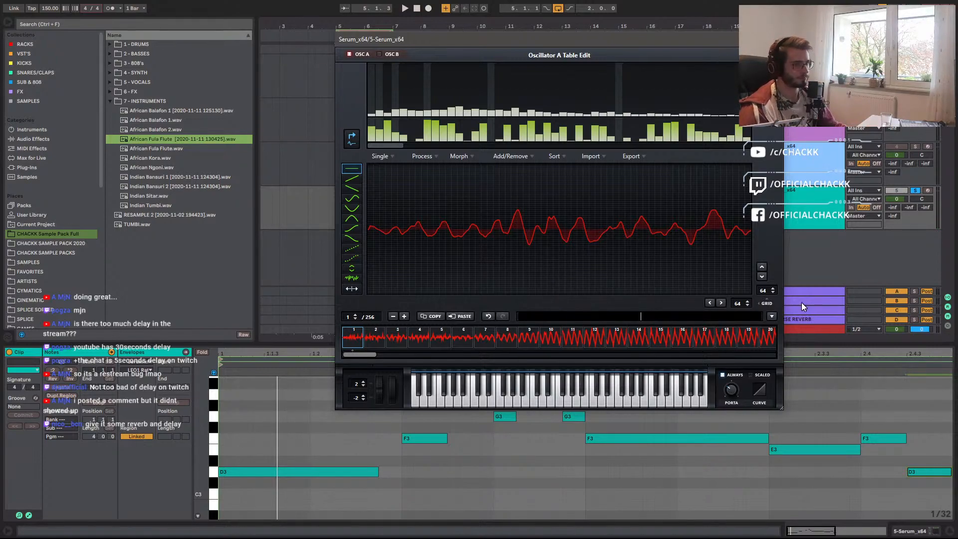
left_click(773, 39)
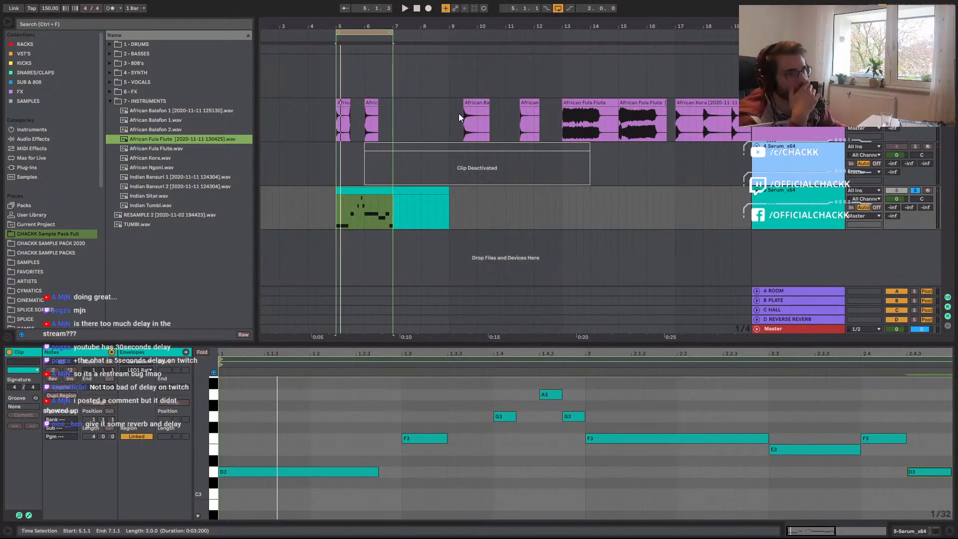
left_click(586, 103)
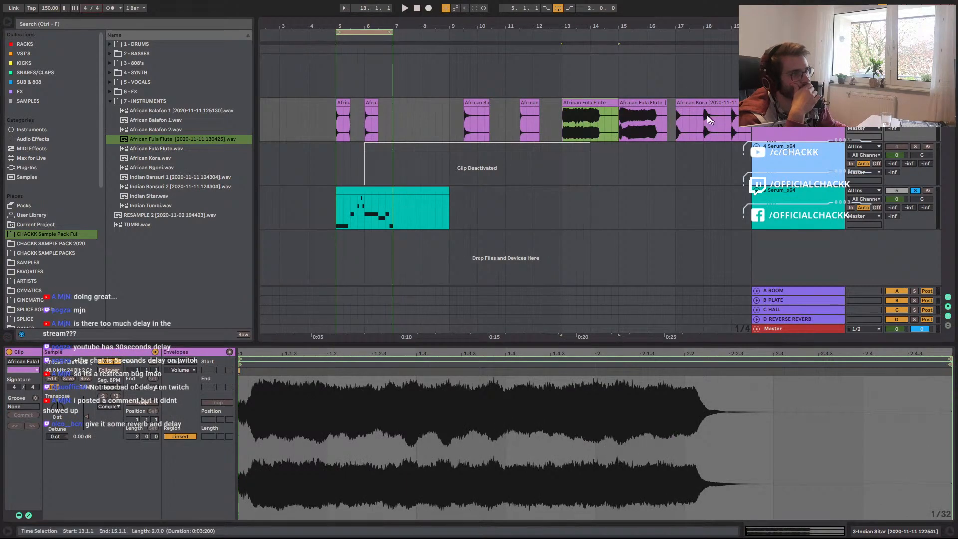
key("space")
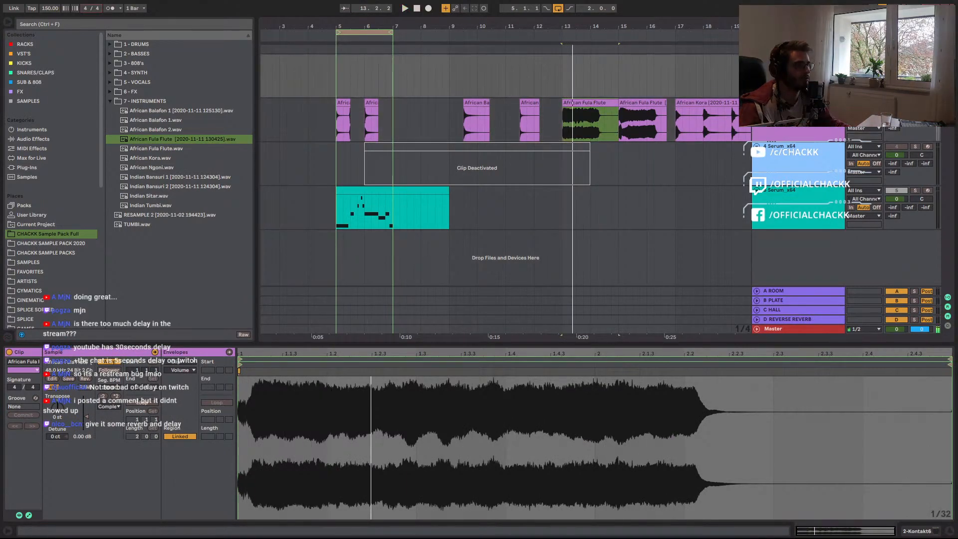
Open the Kontakt6 instrument and replace Bansuri with Fula Flute (F) from the West Africa library's melodic instruments.
key("shift+Tab")
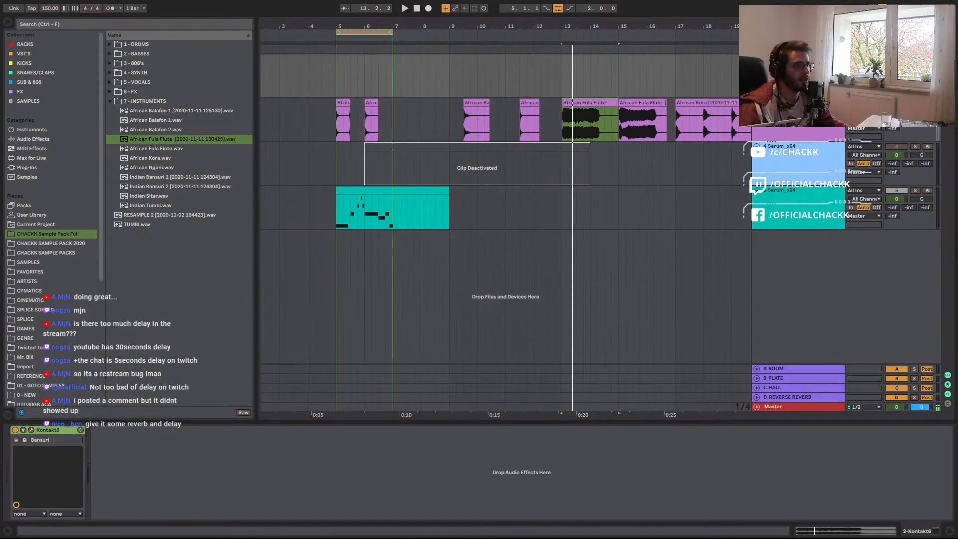
left_click(31, 430)
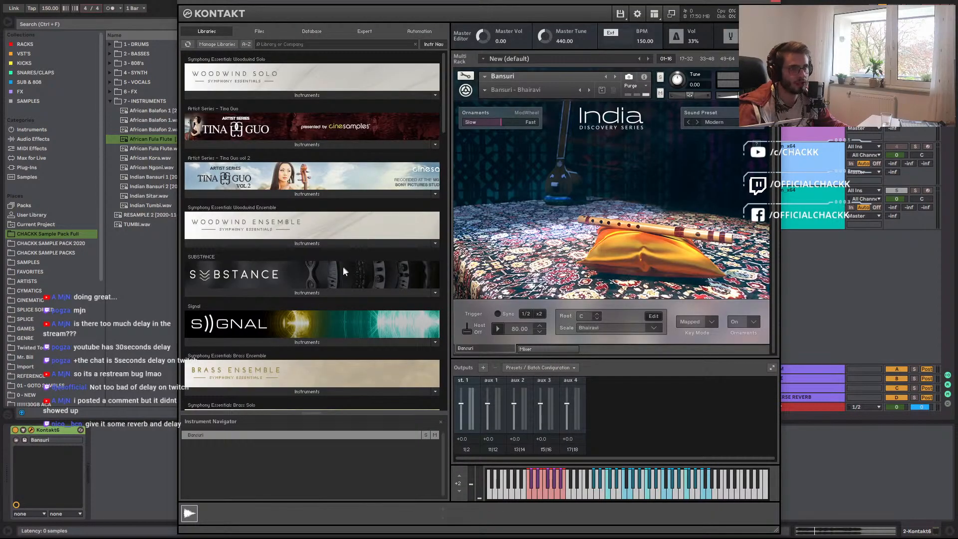
left_click_drag(513, 2, 562, 0)
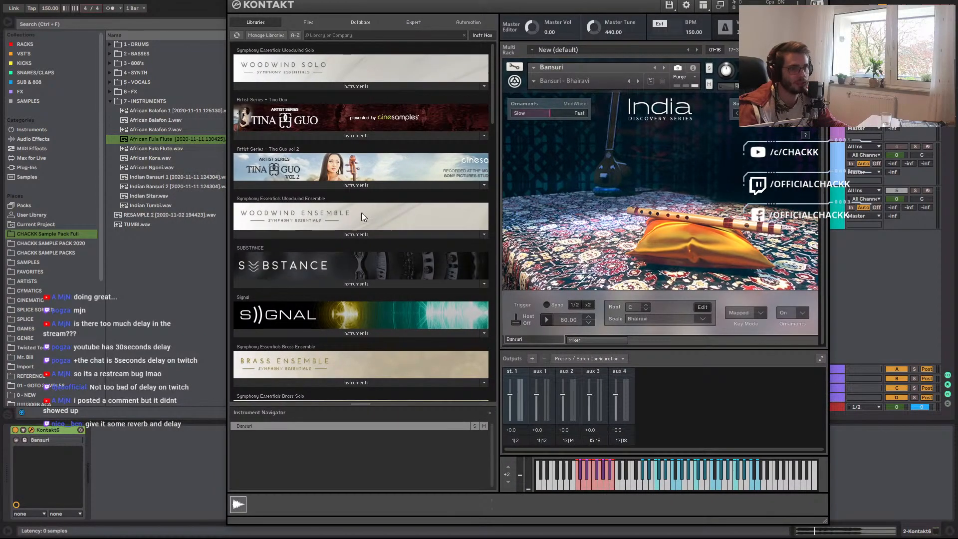
scroll(353, 216, "down", 5)
left_click_drag(494, 148, 494, 302)
left_click(328, 196)
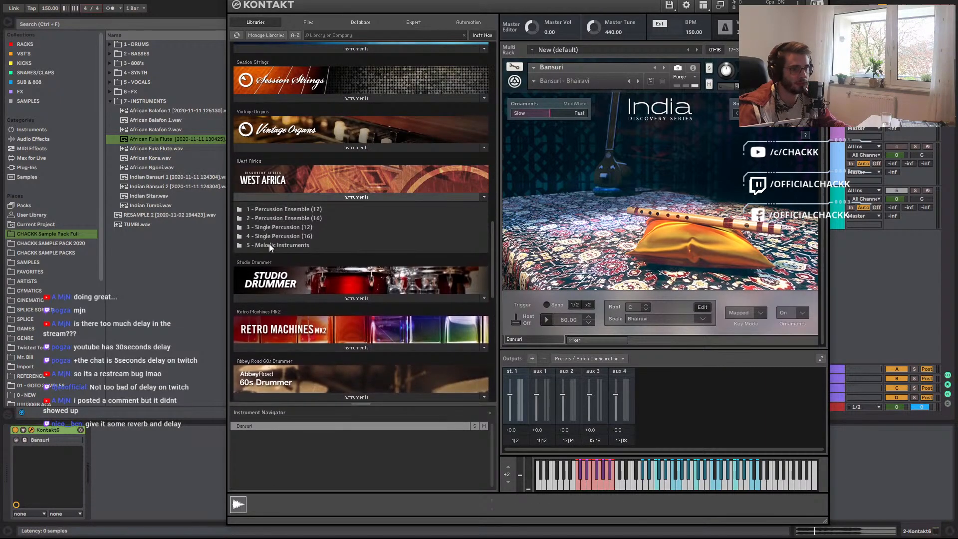
double_click(268, 245)
left_click_drag(264, 255, 637, 188)
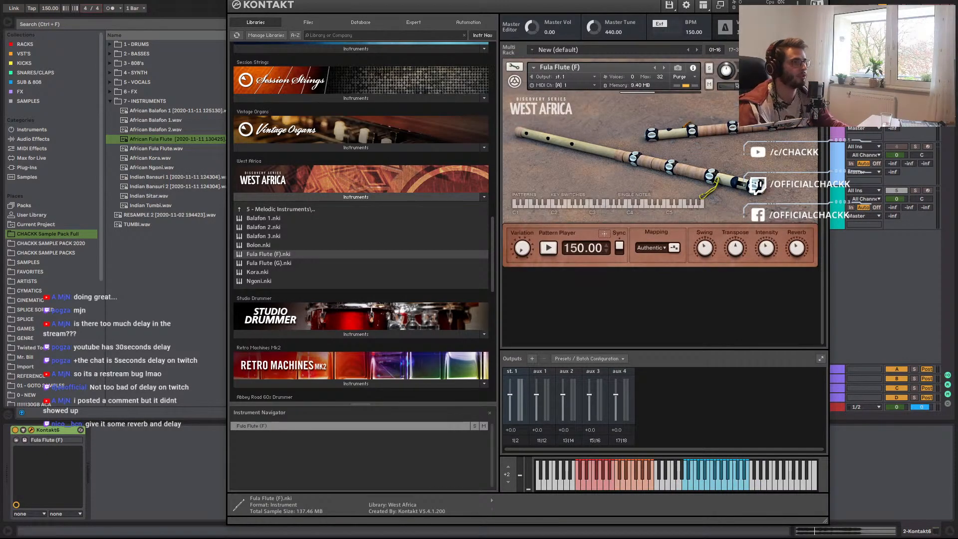
left_click(31, 429)
Create a one-beat MIDI clip at 13.1.1 on the Kontakt track and open it for editing.
double_click(565, 80)
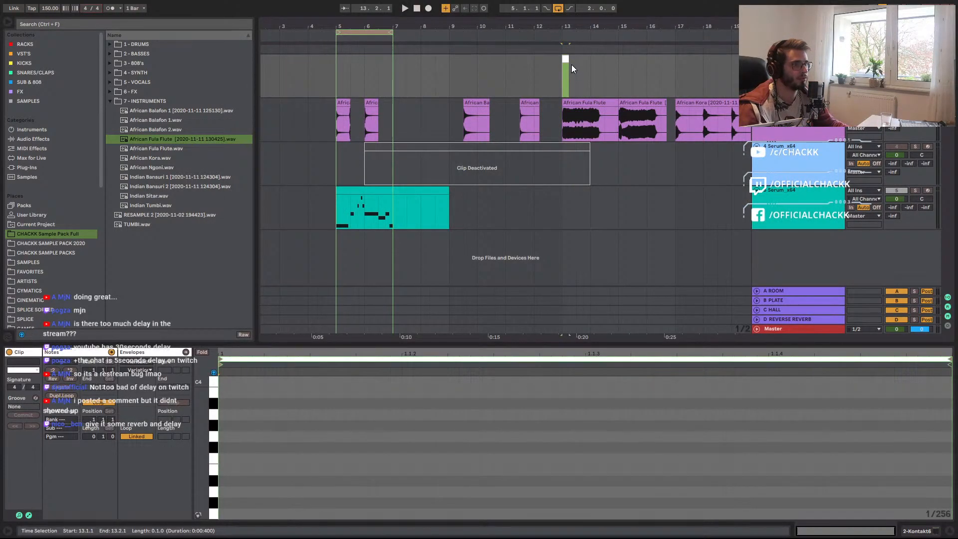
key("plus")
double_click(550, 56)
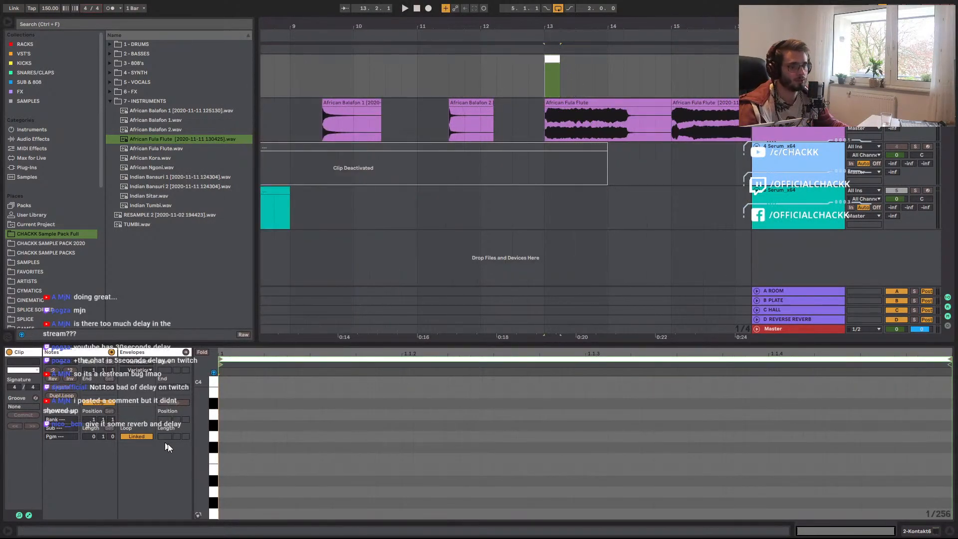
Draw a C3 note at the start of the MIDI clip, extend it across the whole clip with Legato and audition it.
double_click(233, 515)
left_click_drag(228, 514, 343, 514)
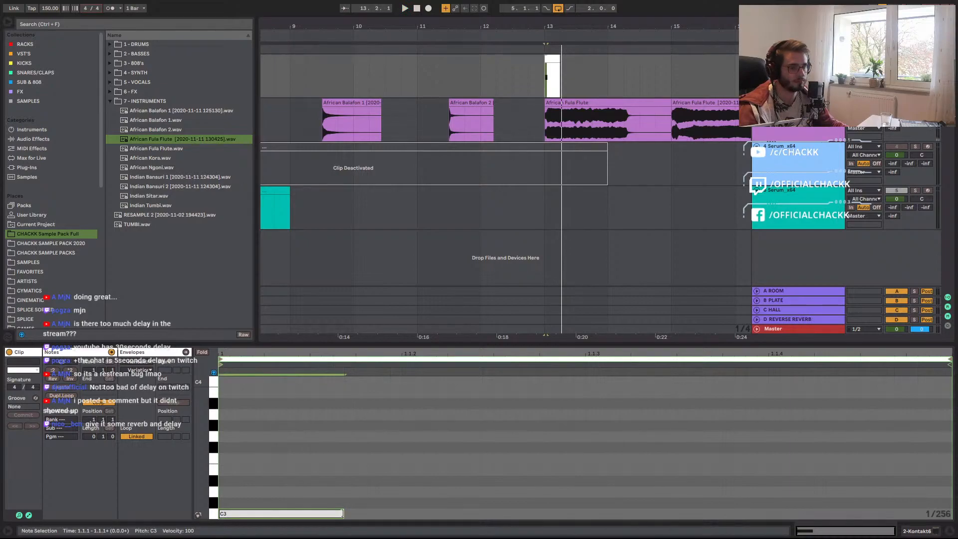
key("Delete")
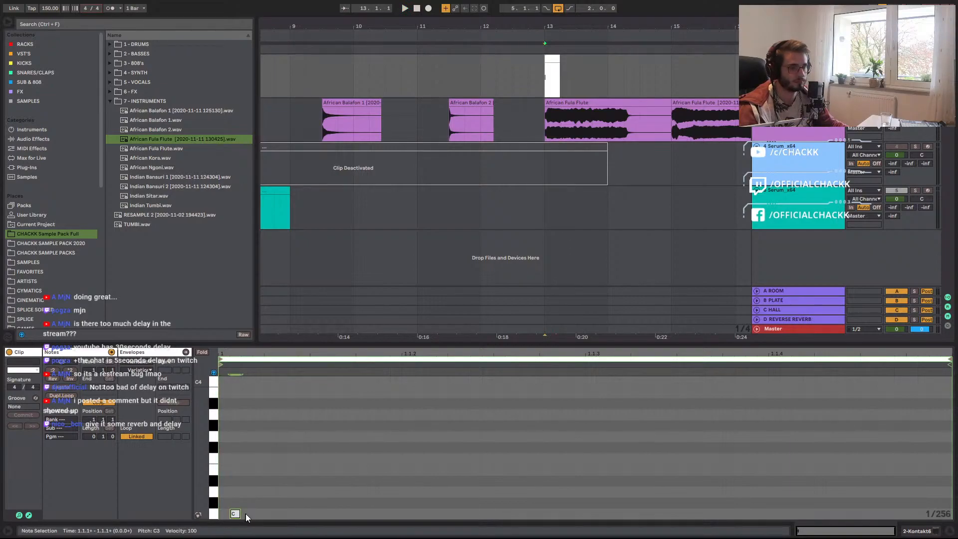
mouse_move(228, 512)
left_mouse_down()
mouse_move(266, 516)
mouse_move(241, 516)
left_mouse_up()
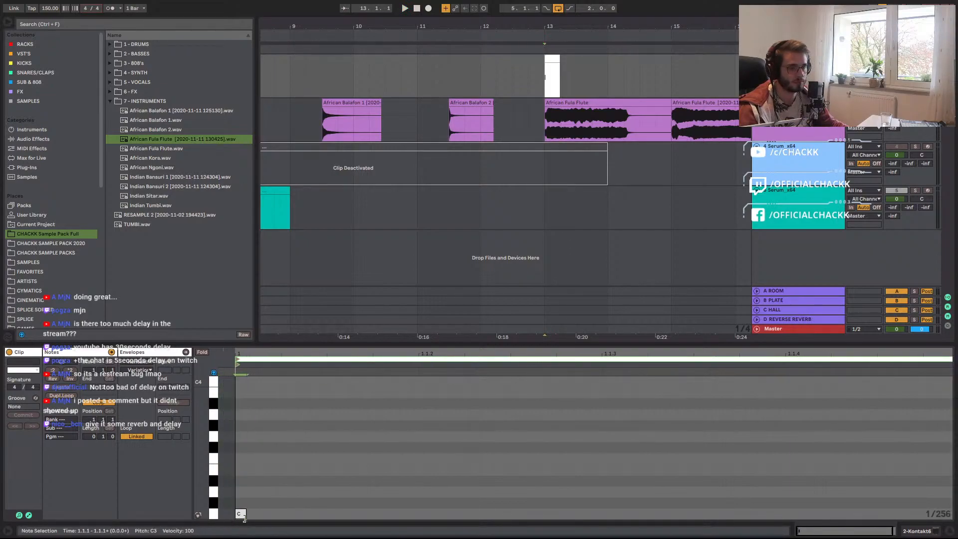
left_click(61, 388)
key("space")
key("space")
Transpose the flute note up two octaves to C5, auditioning the different octaves.
left_click(442, 465)
key("ctrl+a")
key("shift+Up")
key("space")
key("space")
key("shift+Up")
key("space")
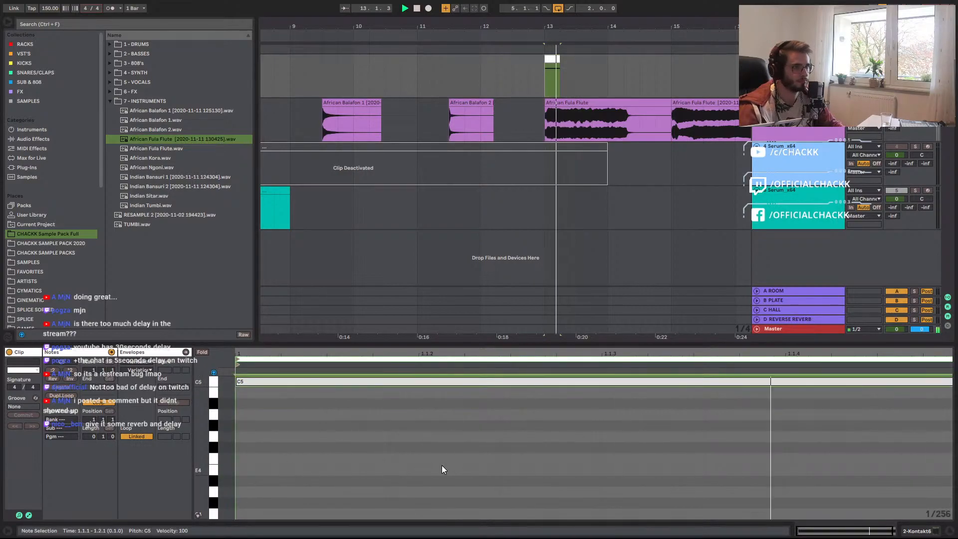
key("shift+Down")
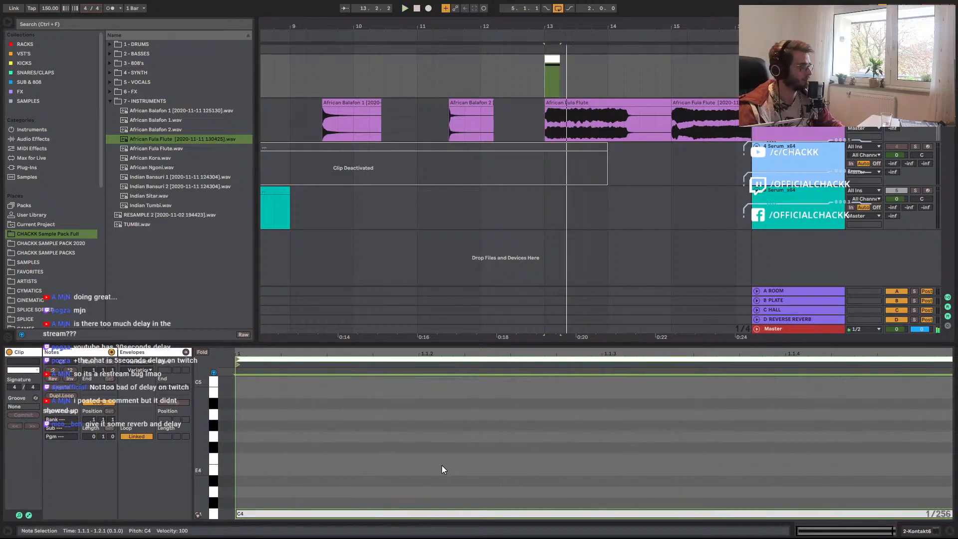
key("shift+Up")
key("space")
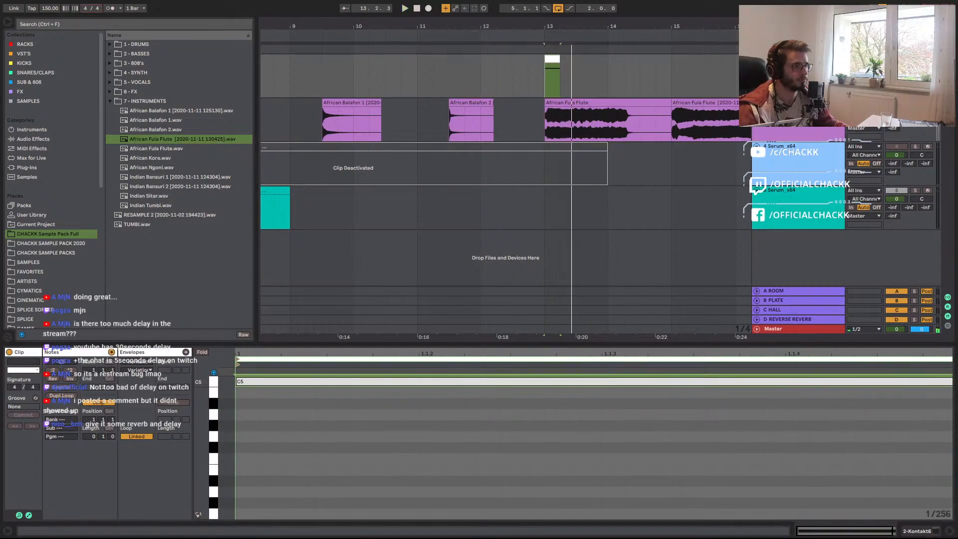
Arm the audio track below the Kontakt track and record the C5 flute note from bar 13.
left_click(928, 102)
key("F9")
key("space")
Delete the old African Fula Flute clip that follows the new recording.
scroll(582, 129, "up", 2)
left_click(582, 129)
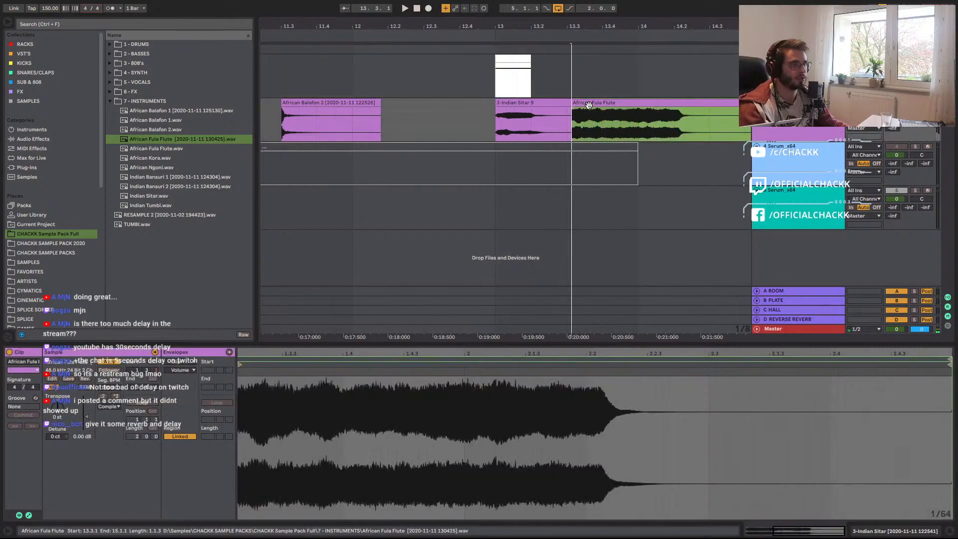
key("Delete")
Add a fade-out to the end of the recorded flute clip and audition it.
left_click(557, 103)
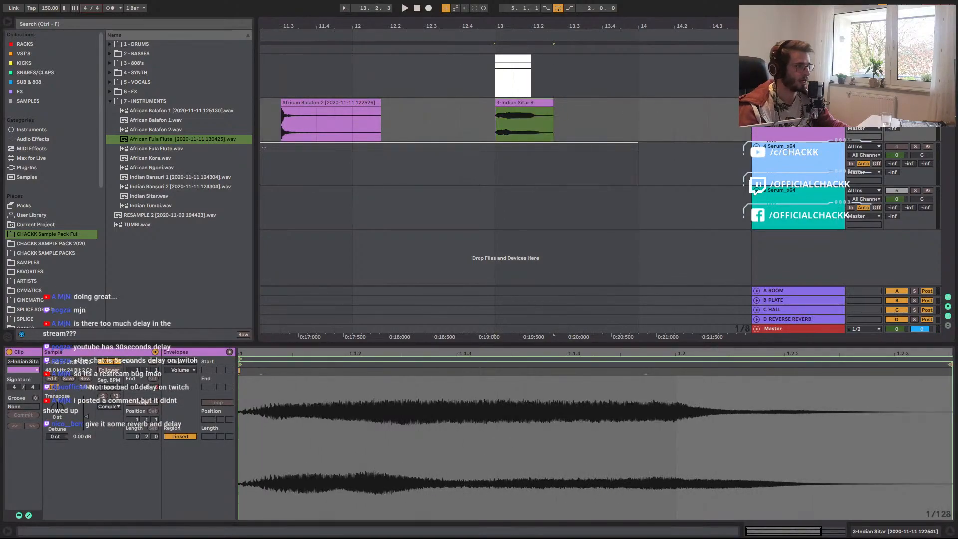
key("space")
scroll(621, 113, "up", 2)
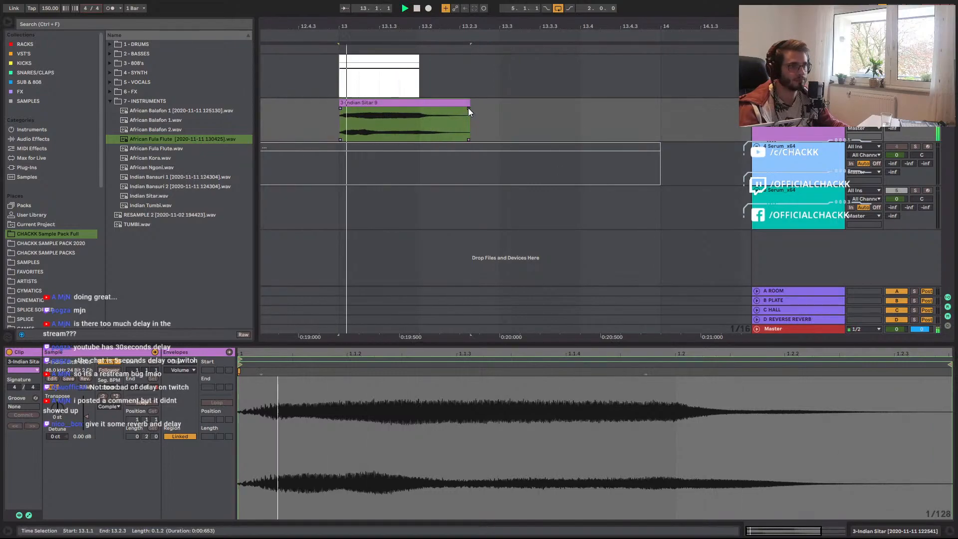
left_click_drag(468, 108, 442, 110)
left_click(444, 102)
key("space")
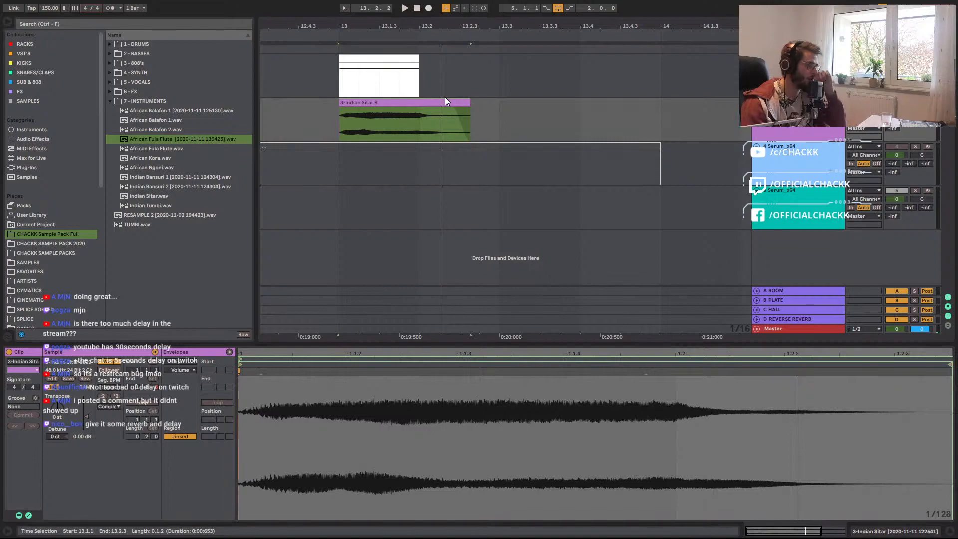
Crop the recorded flute clip to a new sample and raise its gain.
right_click(411, 102)
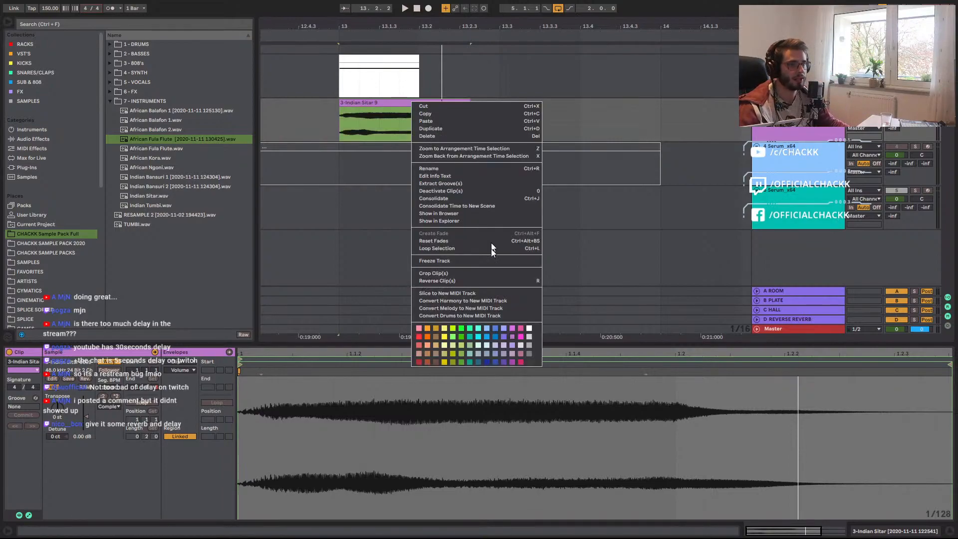
left_click(459, 272)
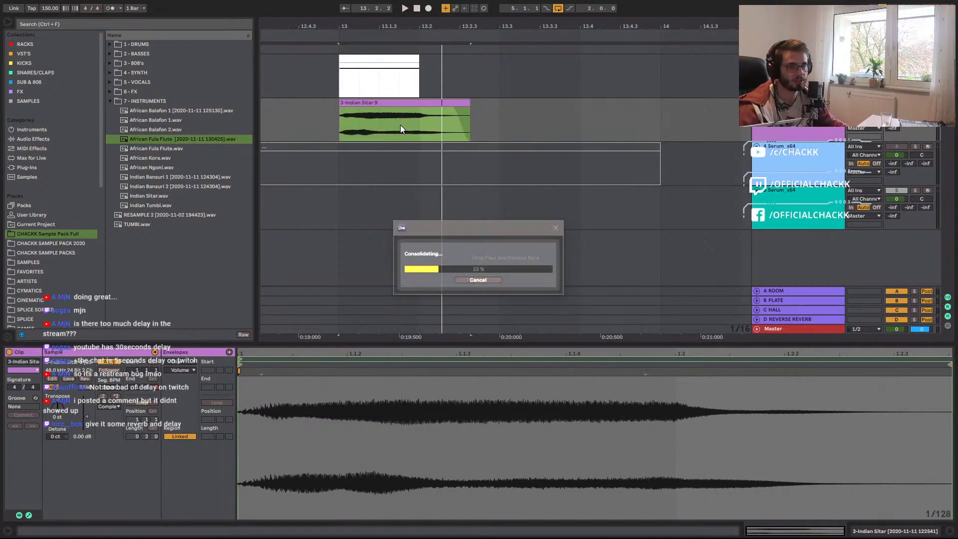
double_click(87, 423)
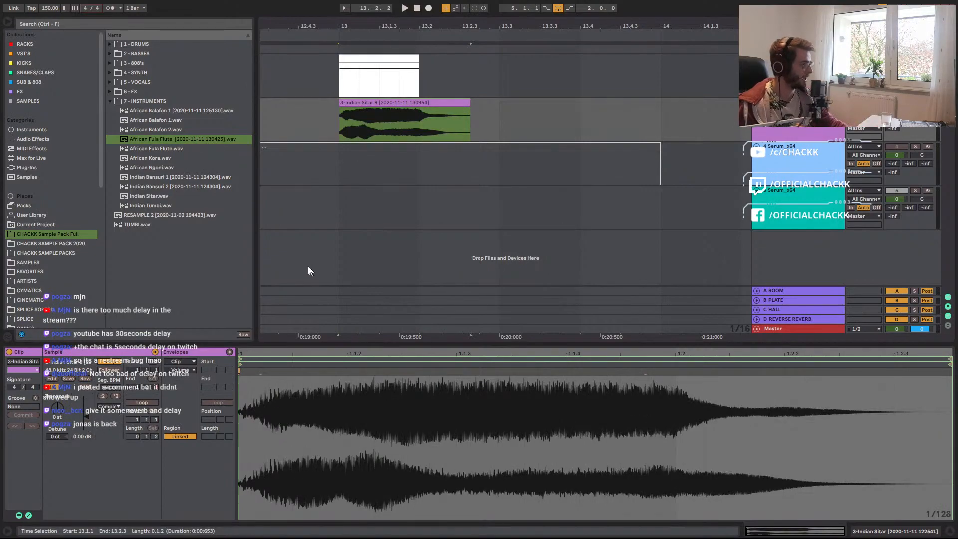
Crop the louder flute clip again and save it into the 7 - INSTRUMENTS sample folder.
right_click(371, 103)
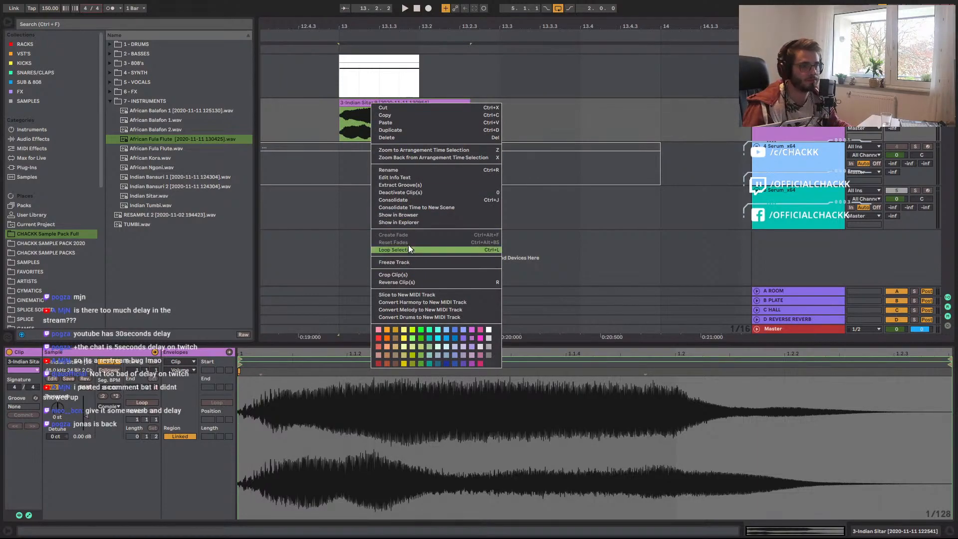
left_click(404, 274)
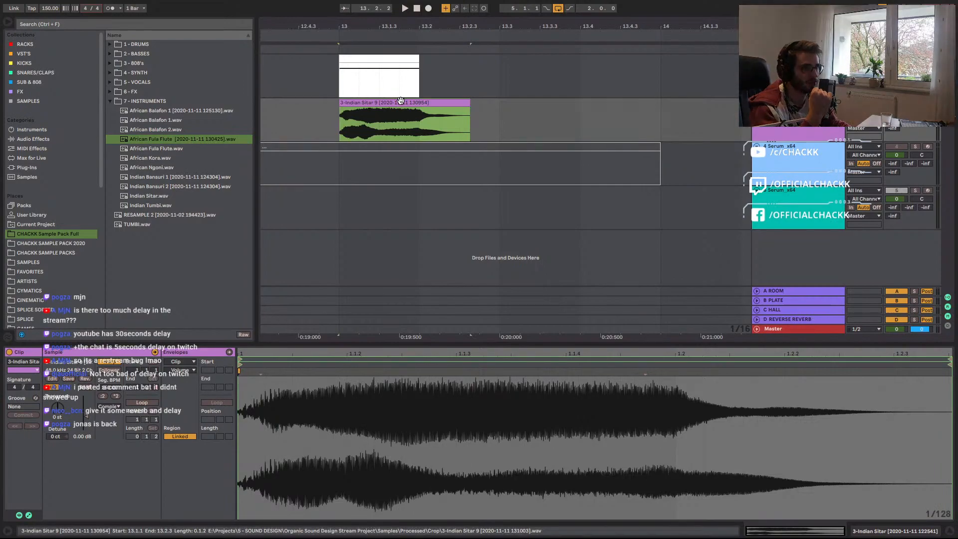
left_click_drag(400, 101, 233, 183)
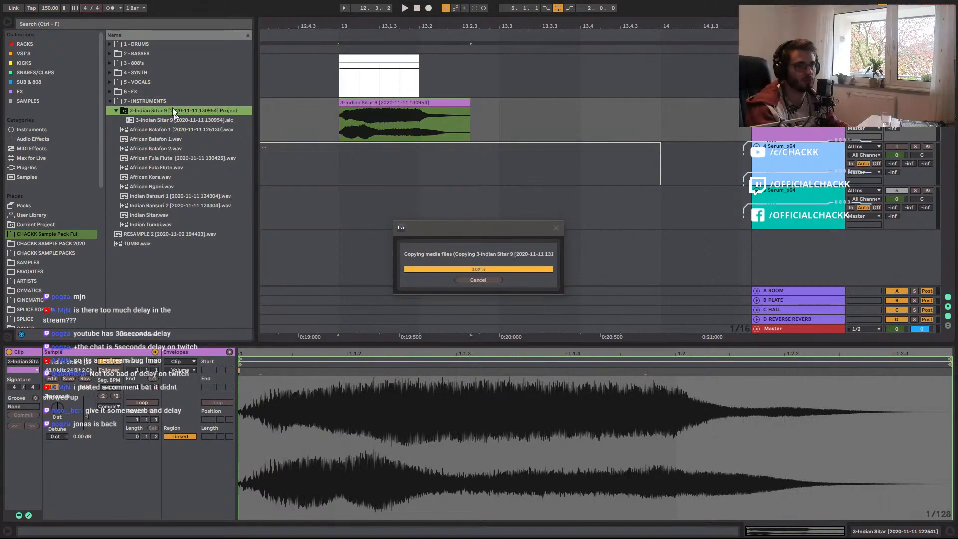
Delete the 3-Indian Sitar 9 project folder from 7 - INSTRUMENTS and rename the cropped flute clip Fula Flute.
key("Delete")
key("Return")
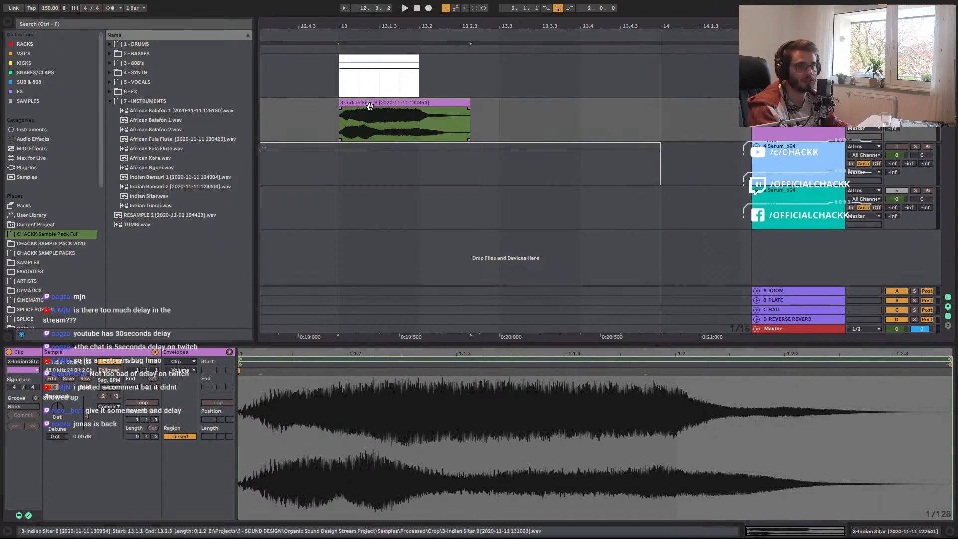
key("ctrl+r")
type("Ful")
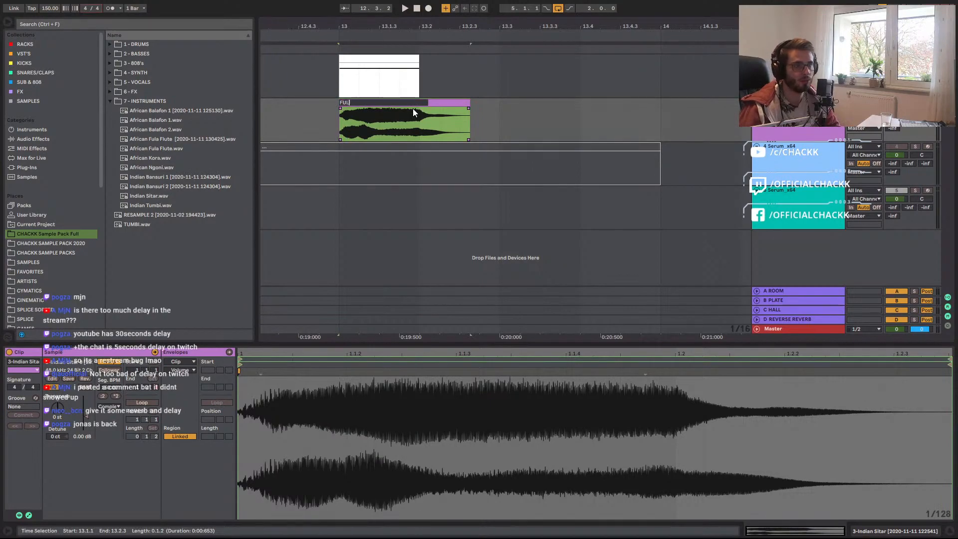
type("a Flute")
key("Return")
Crop the Fula Flute clip to a new sample and put its file into the 7 - INSTRUMENTS folder of CHACKK Sample Pack Full.
right_click(425, 104)
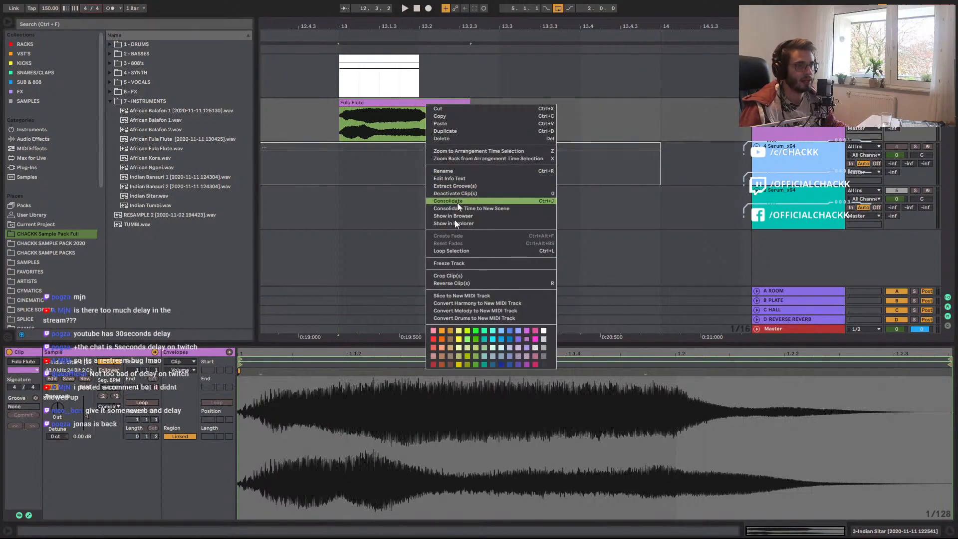
right_click(388, 118)
right_click(388, 105)
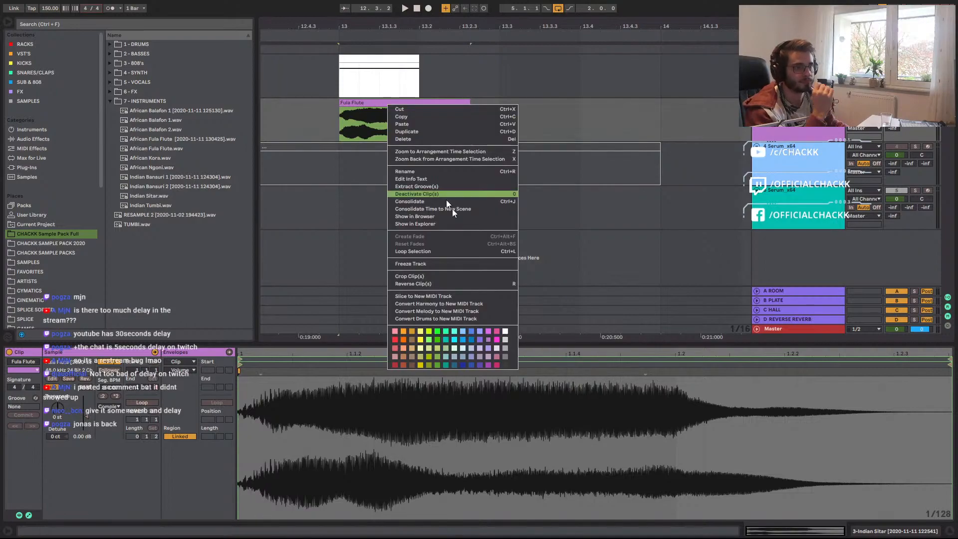
left_click(392, 217)
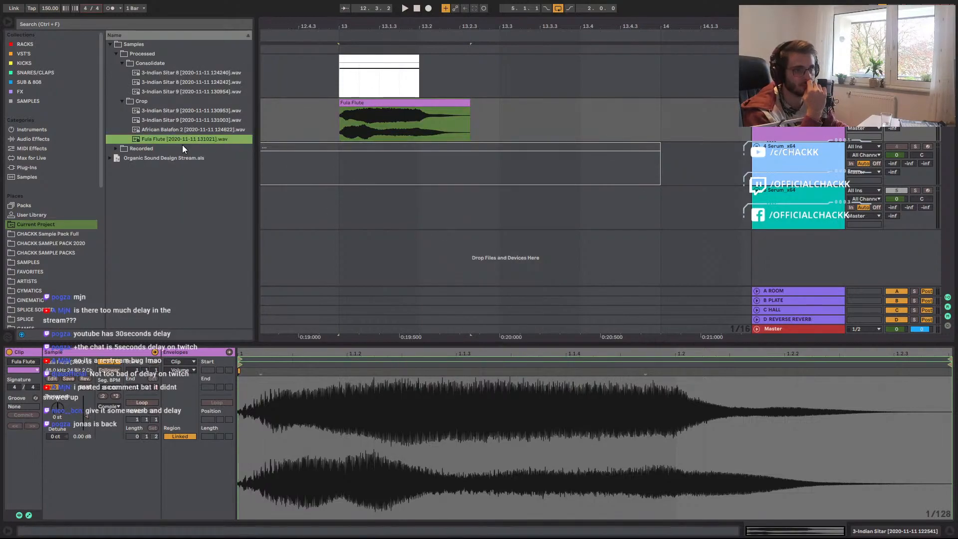
left_click(50, 235)
left_click(168, 168)
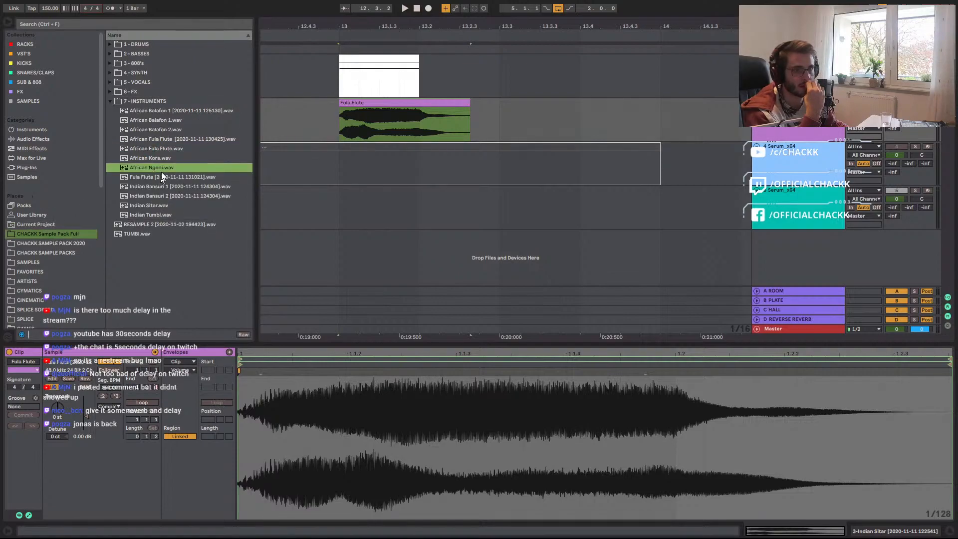
Select the new Fula Flute sample in the folder and open the Serum instrument on the second Serum track.
left_click(167, 150)
left_click(166, 132)
left_click(164, 140)
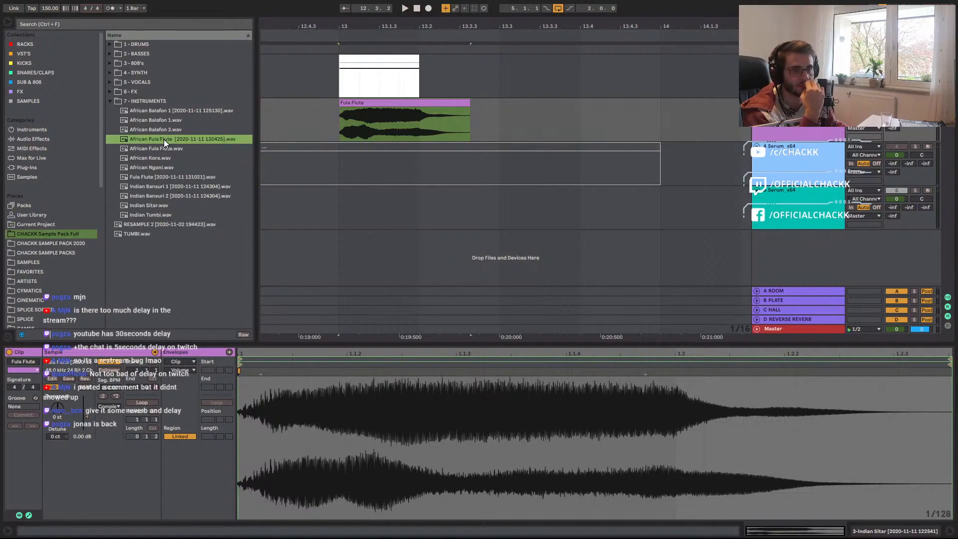
left_click(163, 177)
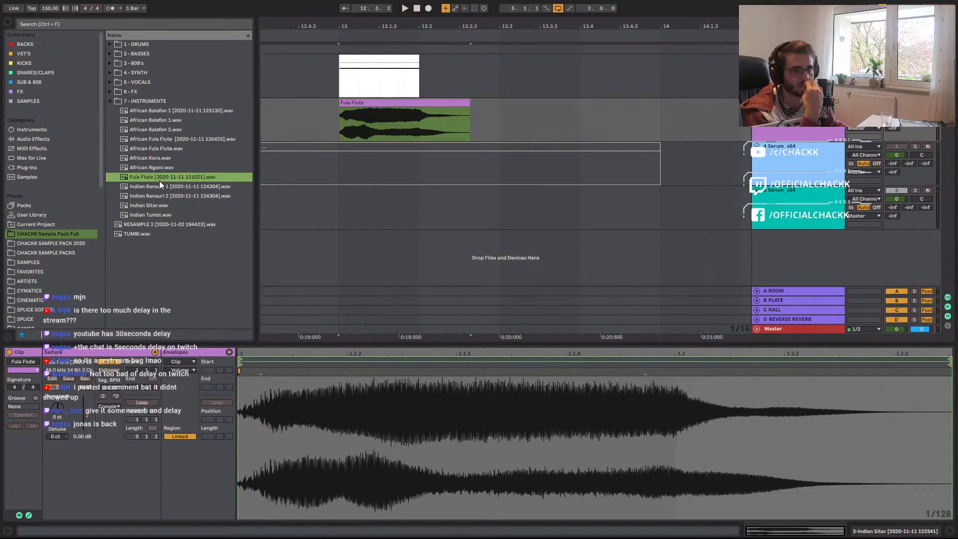
left_click(722, 163)
left_click(74, 432)
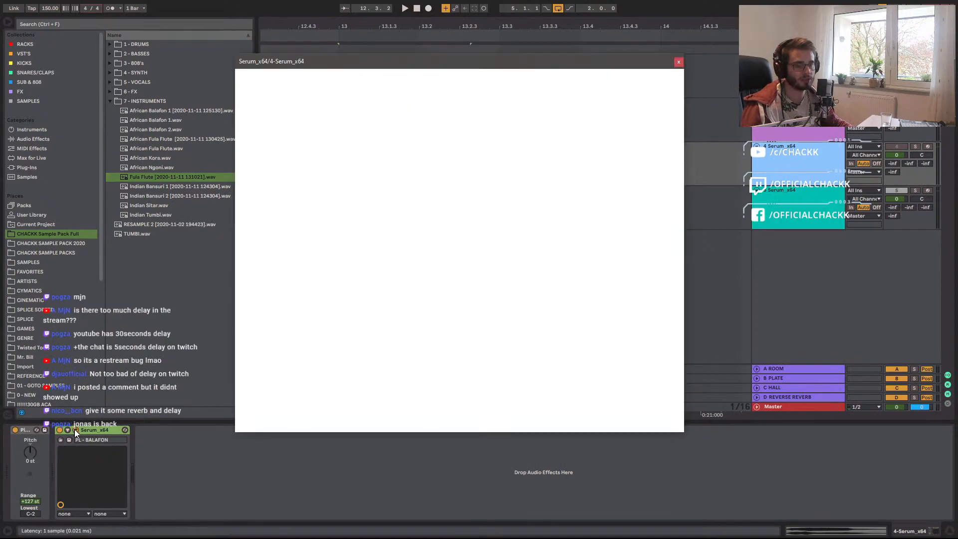
left_click(792, 193)
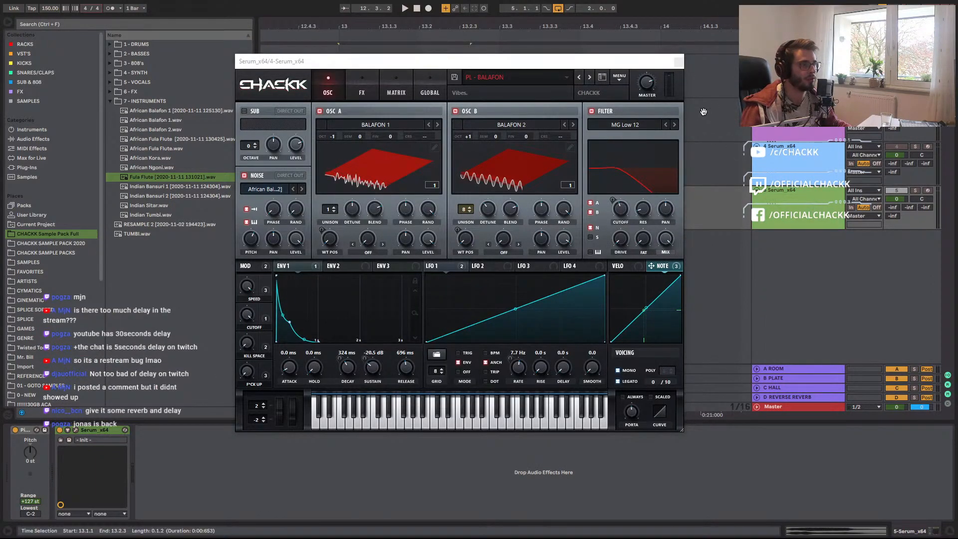
left_click(76, 430)
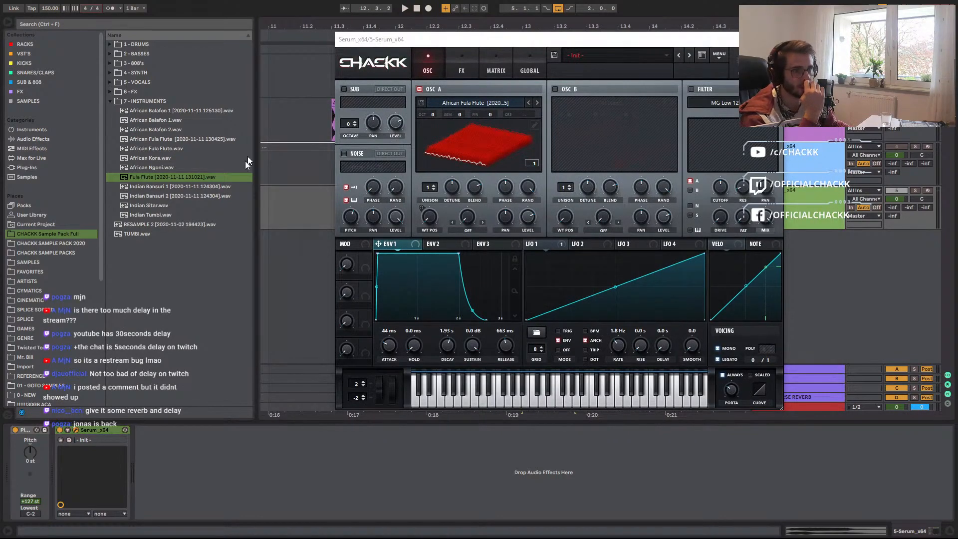
Load the new Fula Flute sample into Serum's Oscillator A and noise oscillator and inspect its wavetable in the table editor.
left_click_drag(158, 179, 466, 153)
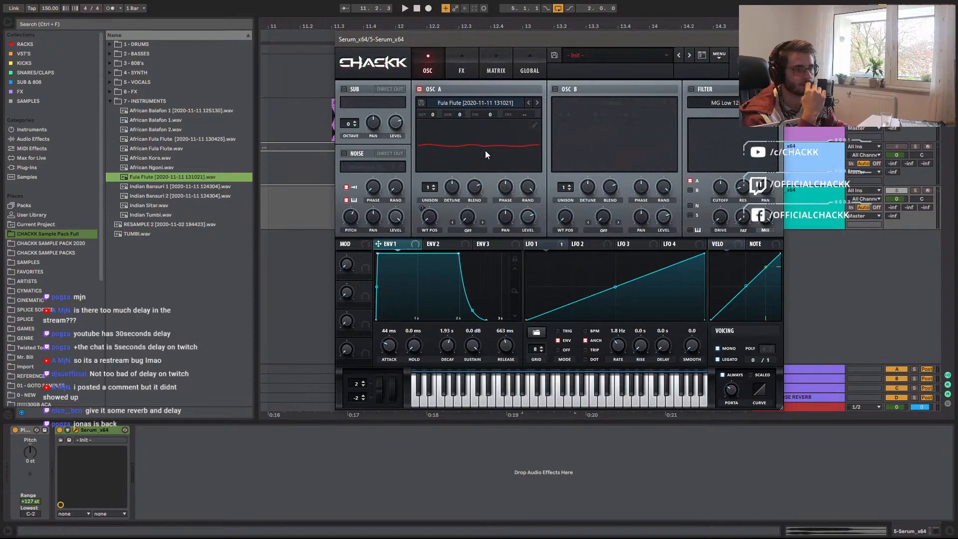
left_click_drag(192, 177, 475, 157)
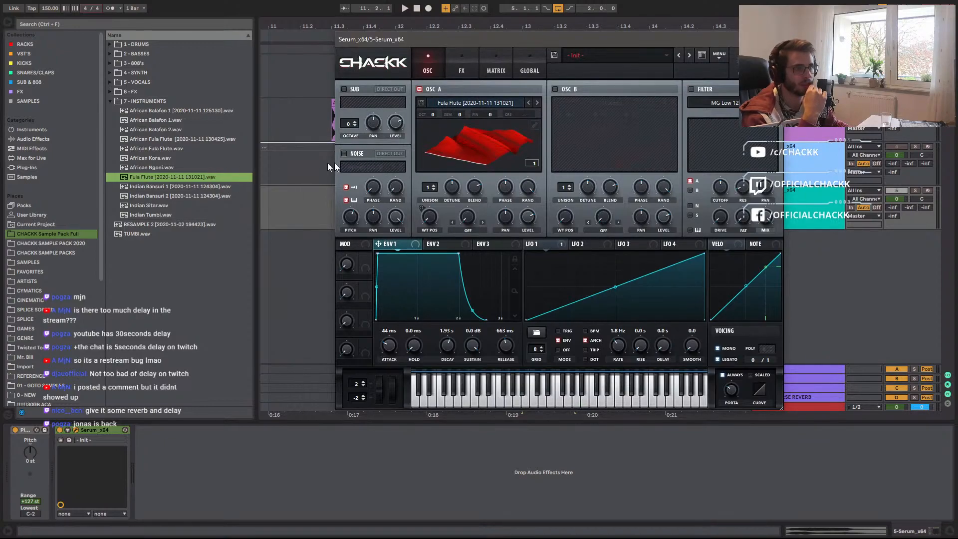
left_click_drag(172, 177, 459, 156)
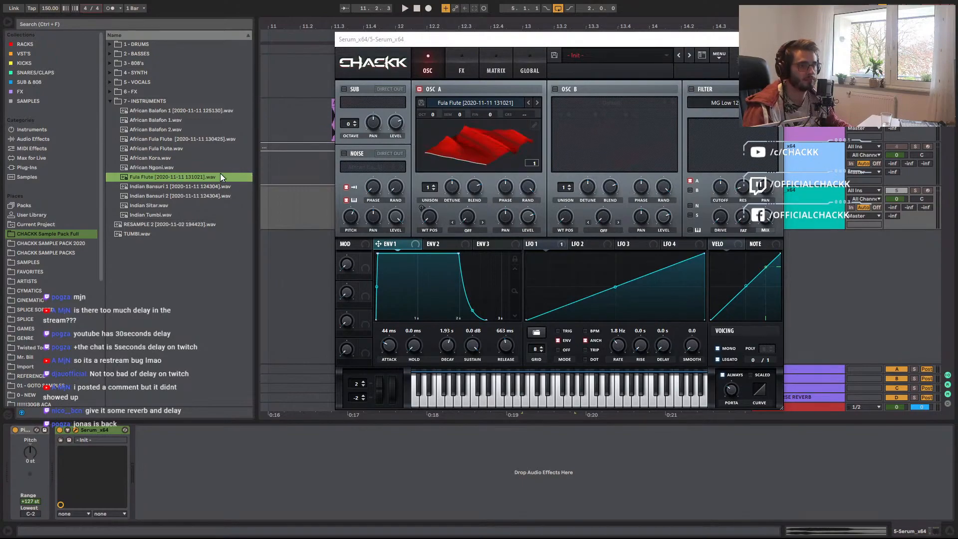
left_click_drag(147, 178, 374, 169)
left_click(343, 153)
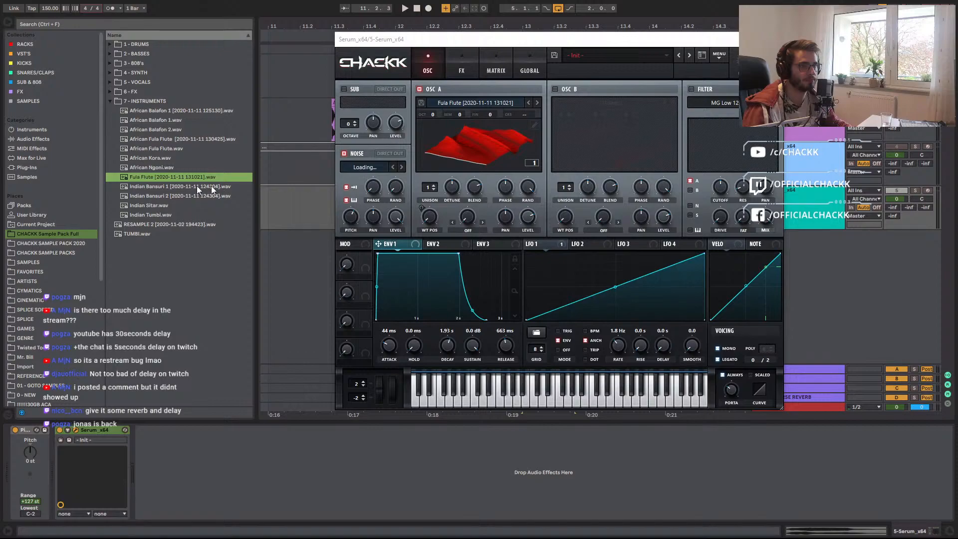
left_click_drag(137, 177, 446, 154)
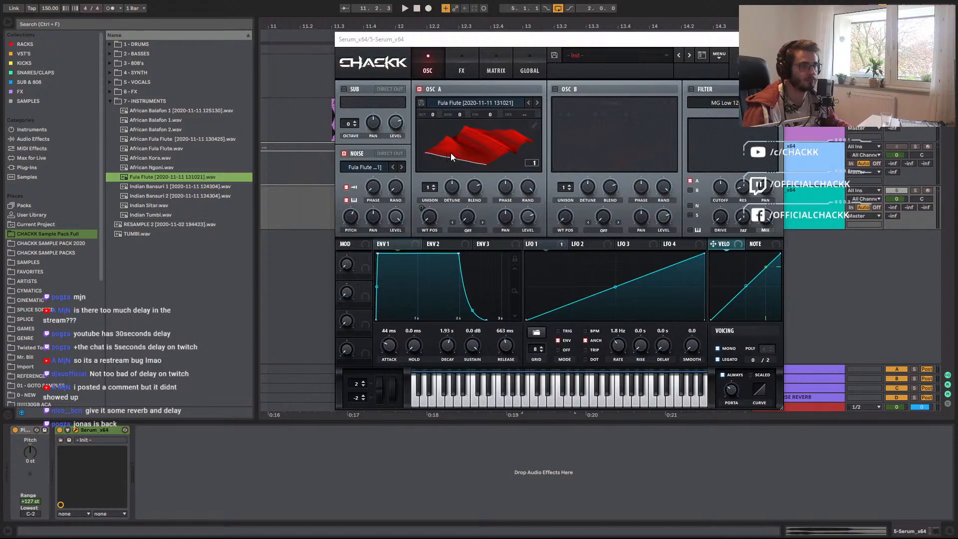
left_click(535, 127)
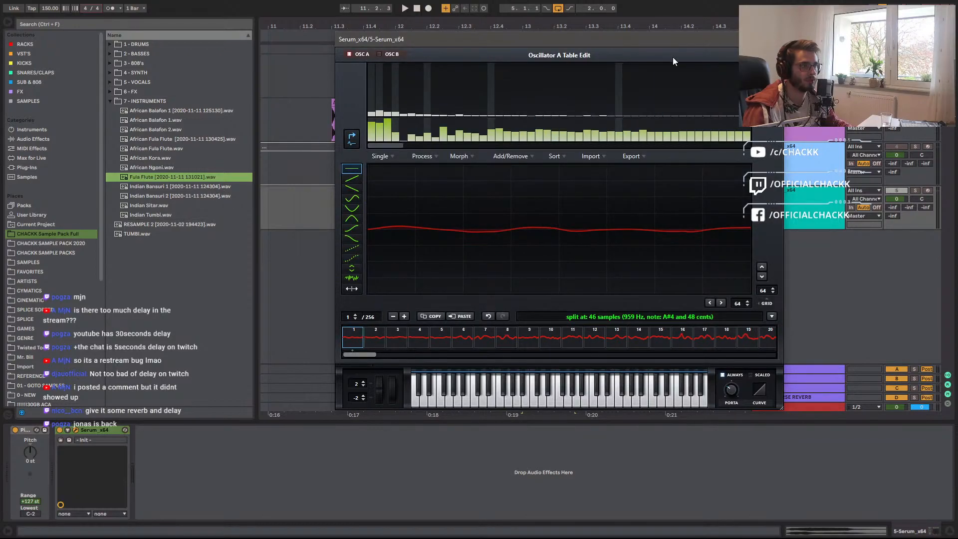
left_click(777, 55)
Initialise the Serum preset and load the Fula Flute sample as Oscillator A's wavetable.
left_click(719, 55)
left_click(749, 117)
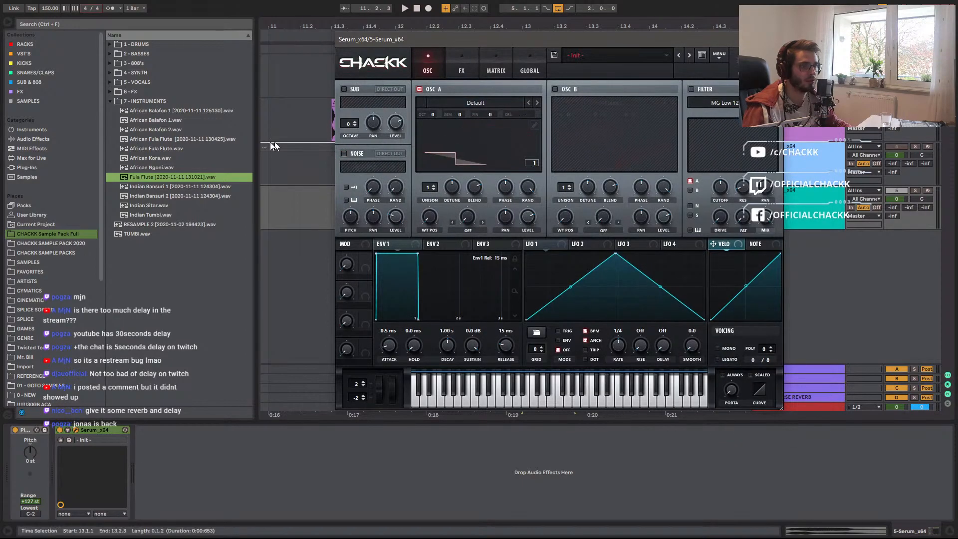
left_click_drag(172, 178, 492, 153)
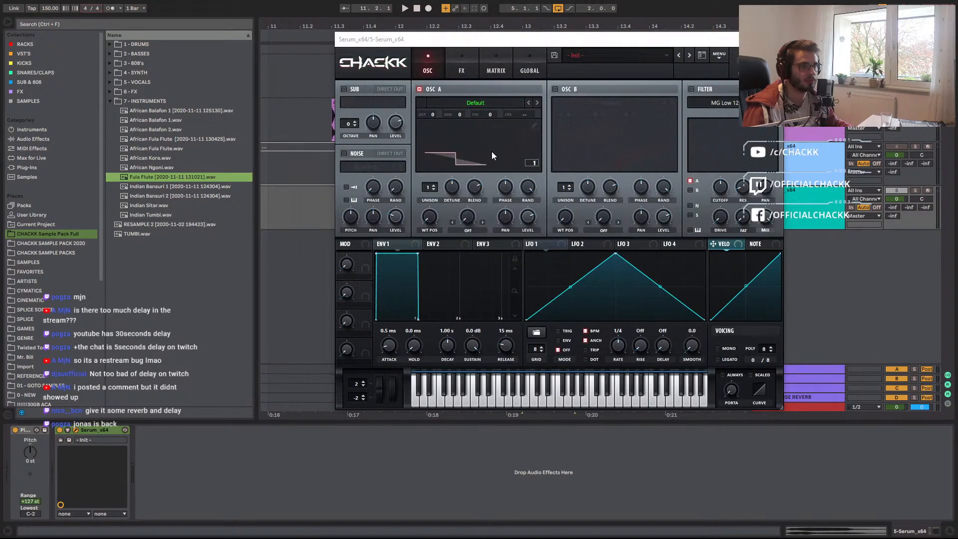
left_click(461, 157)
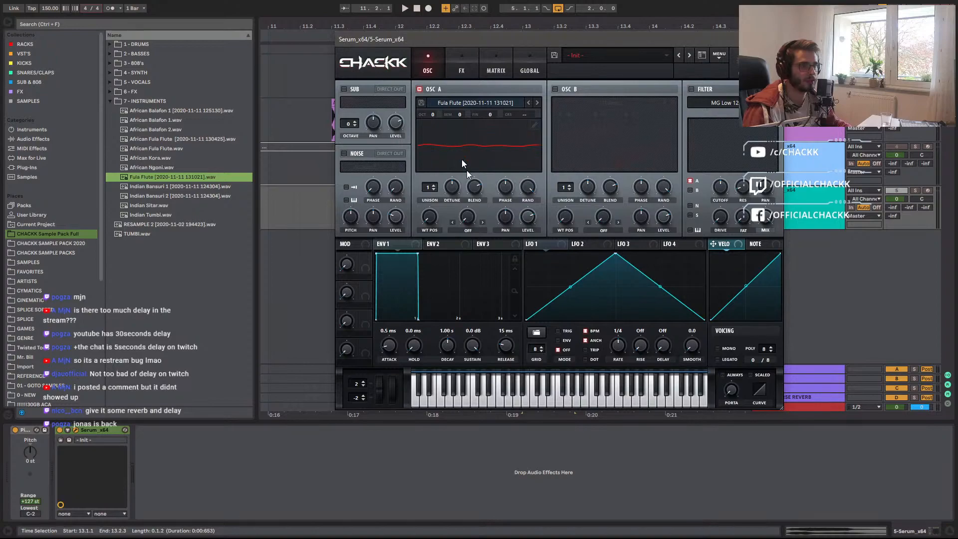
left_click(482, 158)
Modulate Oscillator A's wavetable position with a rising LFO 1 ramp in envelope mode at 2.5 Hz and arm the track.
left_click_drag(529, 243, 426, 215)
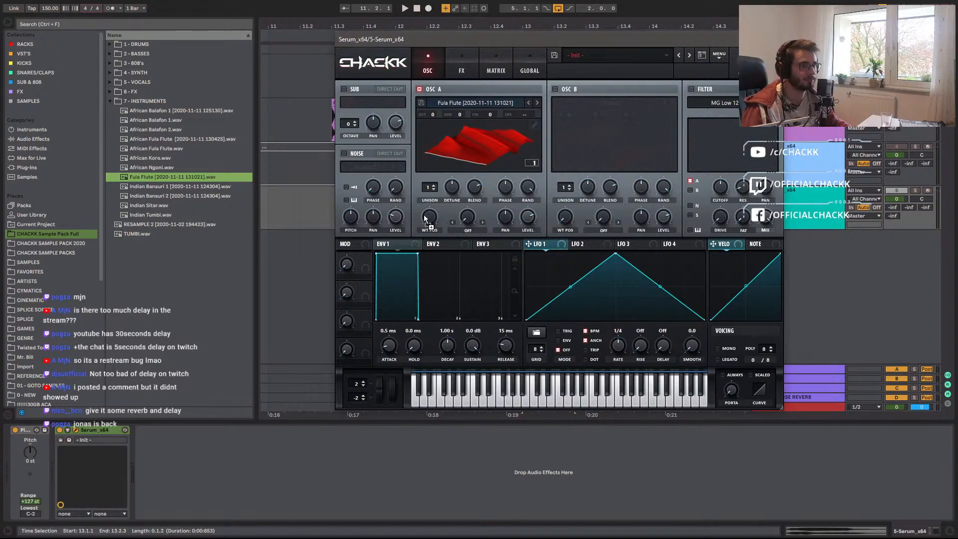
left_click_drag(615, 255, 747, 199)
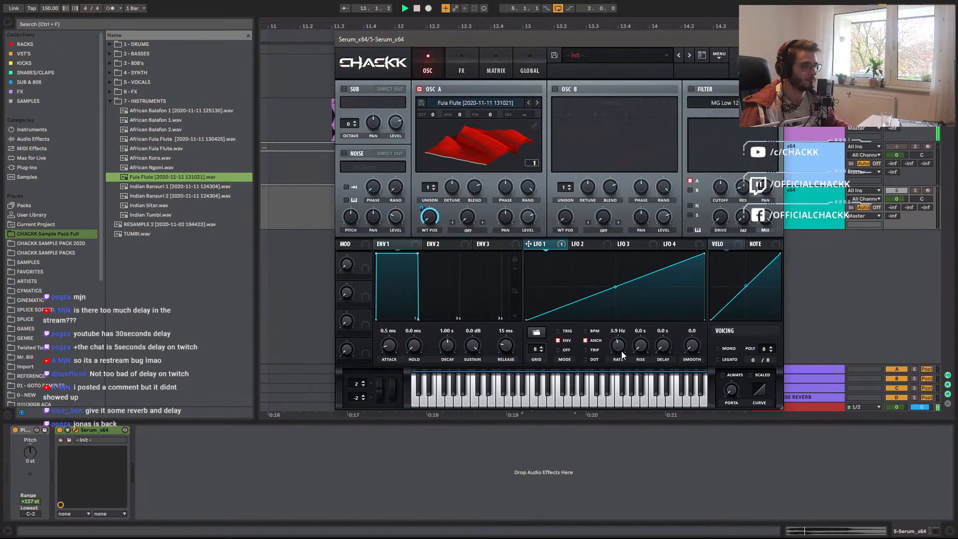
left_click(927, 190)
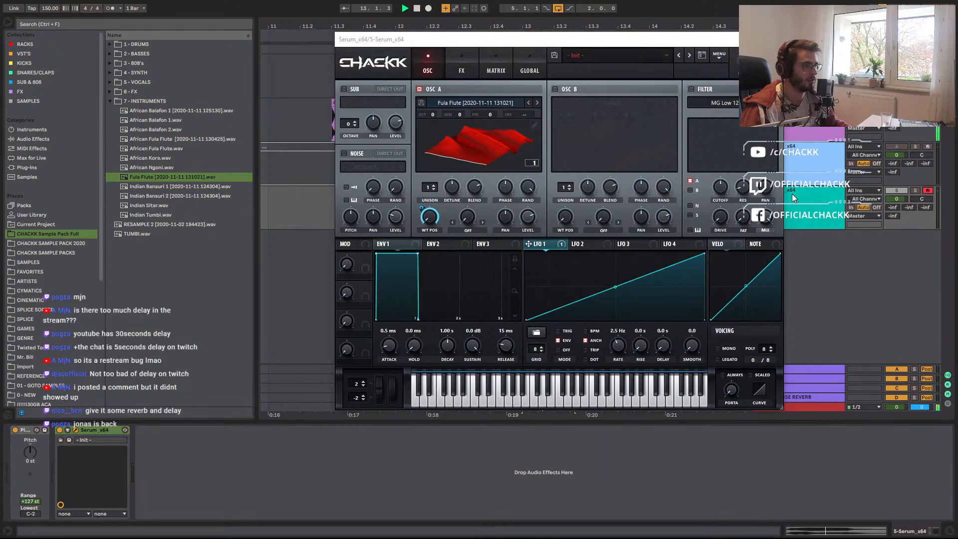
Solo the second Serum track and play its melody clip from bar 5.
left_click_drag(622, 44, 699, 267)
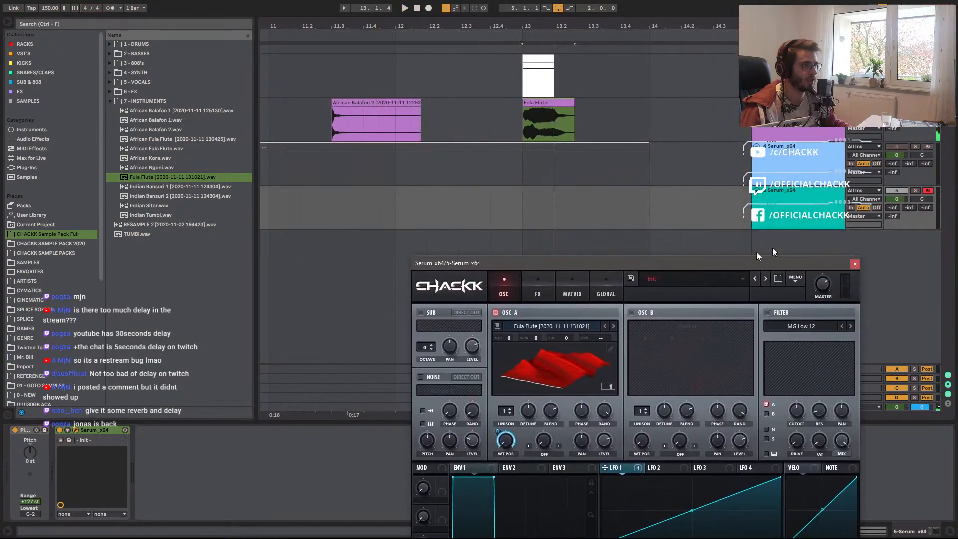
left_click(913, 190)
scroll(608, 186, "down", 5)
left_click(392, 190)
key("space")
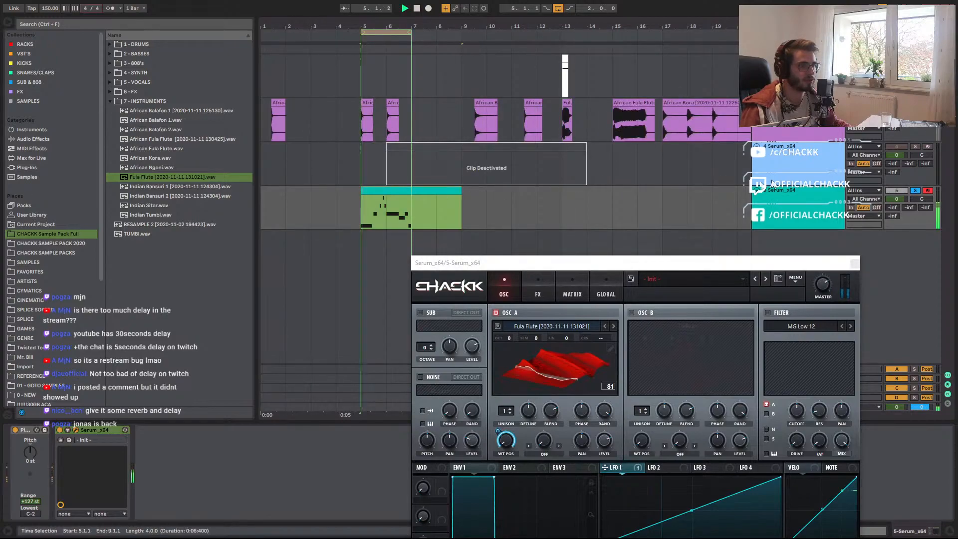
Set LFO 1's rate to 3.1 Hz and Oscillator A's octave to +1 while the melody plays.
left_click_drag(549, 263, 517, 47)
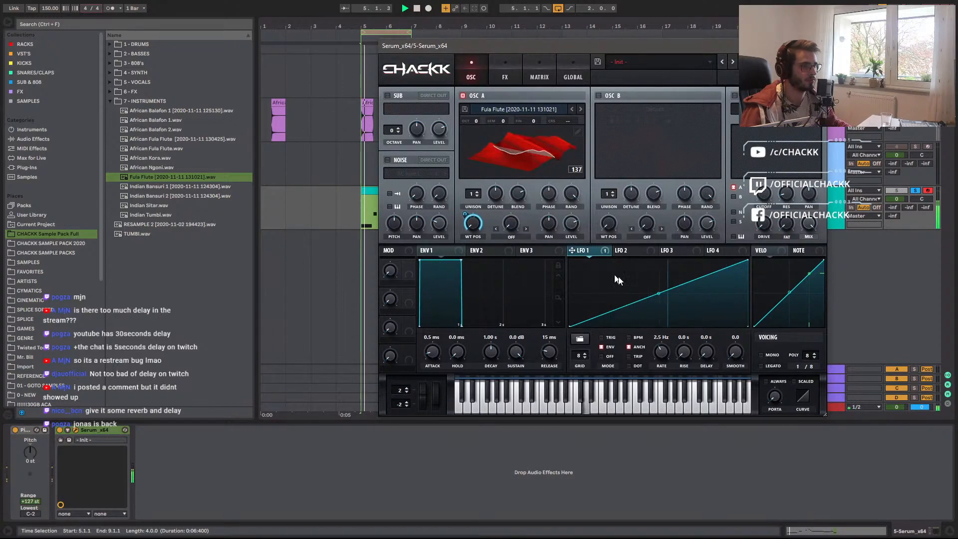
mouse_move(662, 354)
left_mouse_down()
mouse_move(668, 339)
mouse_move(641, 366)
mouse_move(652, 341)
left_mouse_up()
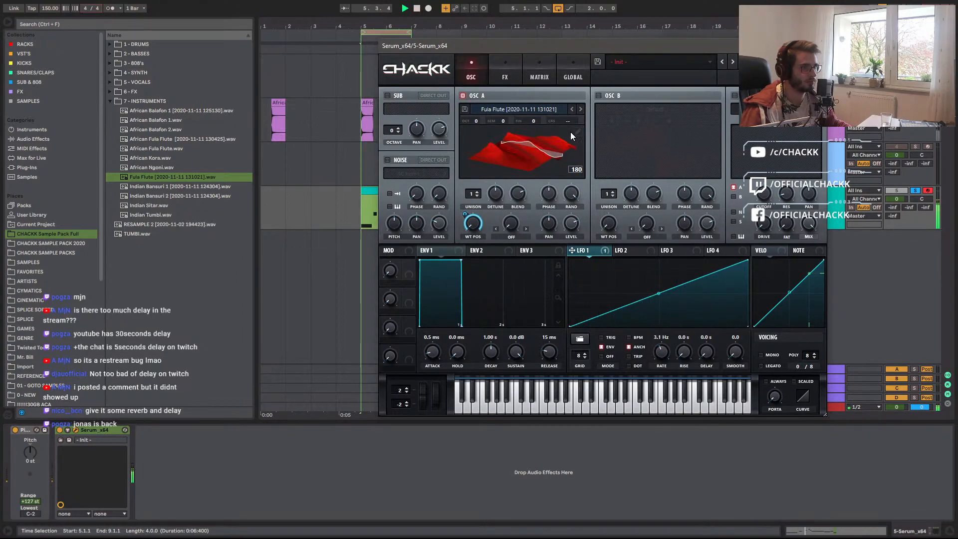
left_click_drag(476, 121, 479, 109)
Set ENV 1 to 342 ms decay, -10.0 dB sustain and 245 ms release, and assign it to Oscillator A's level.
mouse_move(516, 352)
left_mouse_down()
mouse_move(517, 367)
mouse_move(544, 360)
mouse_move(555, 338)
mouse_move(518, 355)
left_mouse_up()
left_click_drag(492, 352, 490, 366)
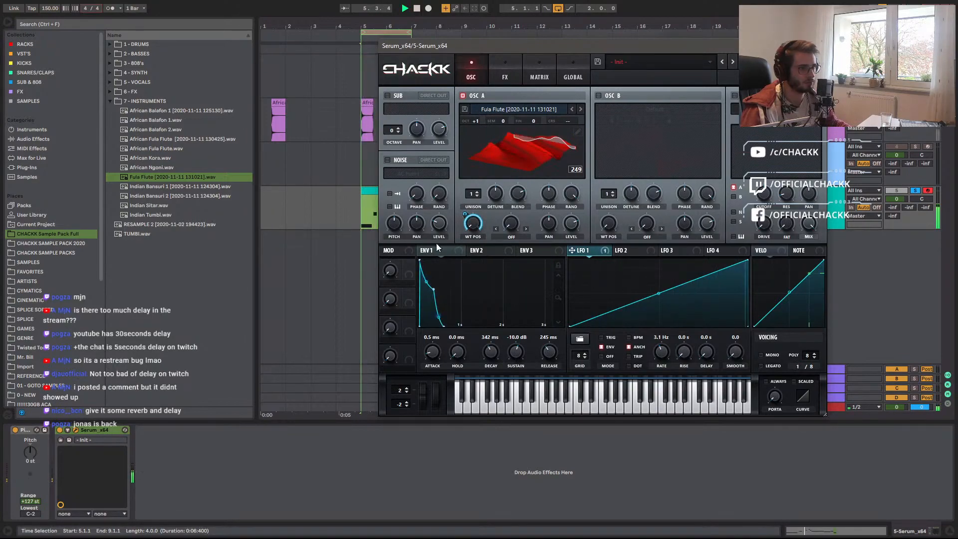
left_click_drag(434, 250, 572, 223)
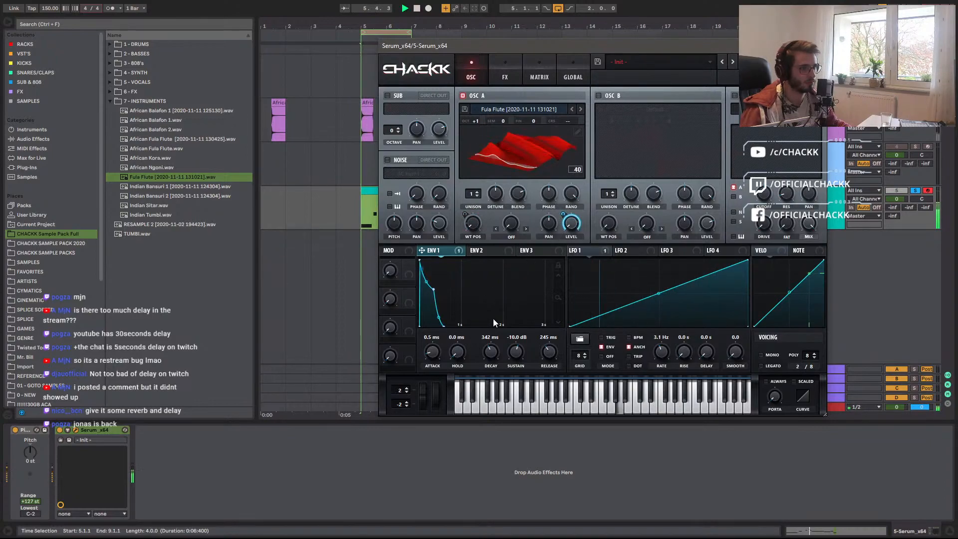
Reshape ENV 1 into a pluck with 695 ms decay, minus-infinity sustain and 663 ms release.
left_click_drag(518, 359, 551, 356)
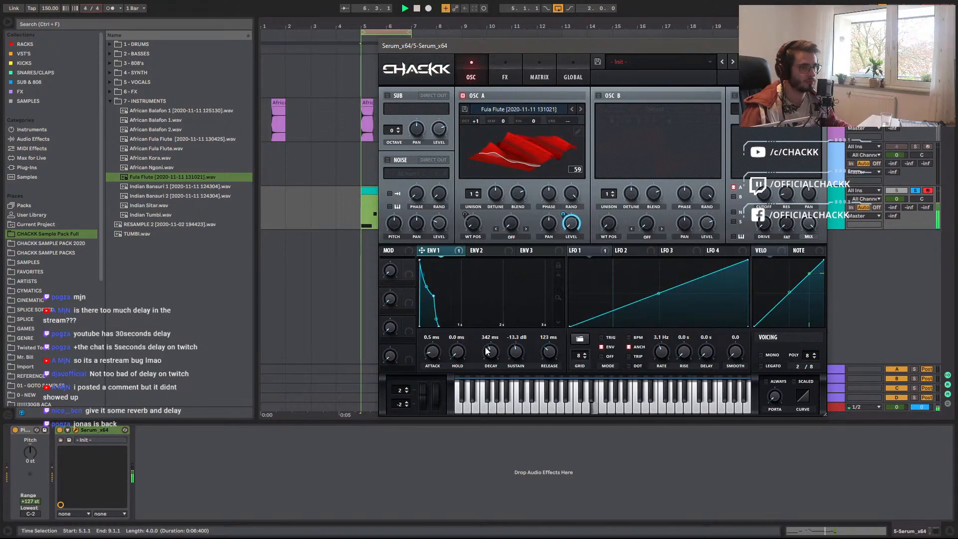
left_click_drag(491, 357, 503, 417)
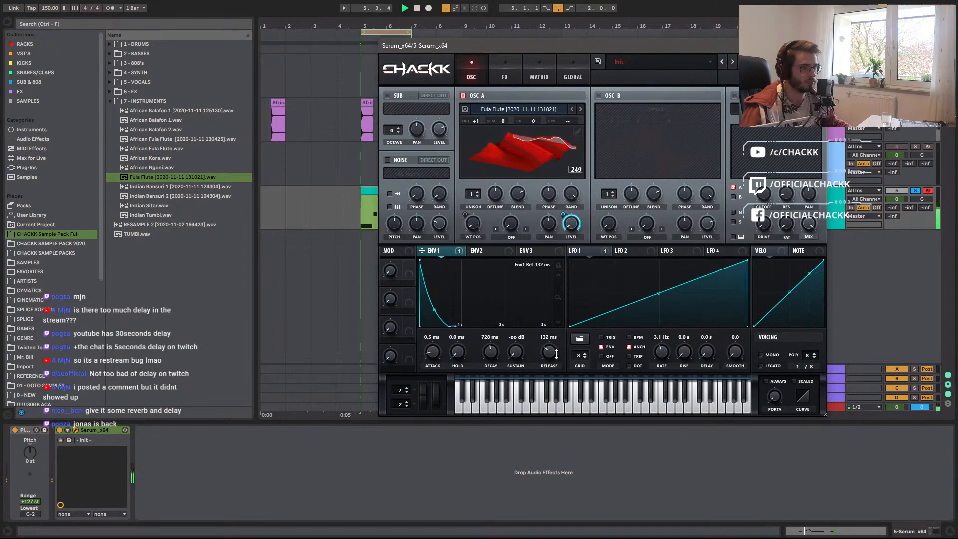
left_click_drag(483, 355, 489, 354)
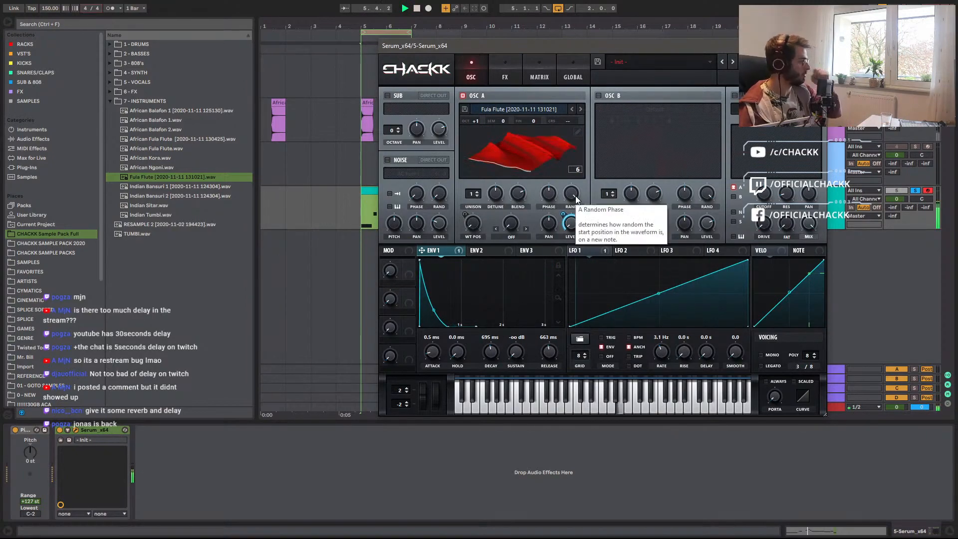
Enable the noise oscillator with the Fula Flute sample, turn on its one-shot and key tracking, and replay the melody.
key("space")
left_click(388, 159)
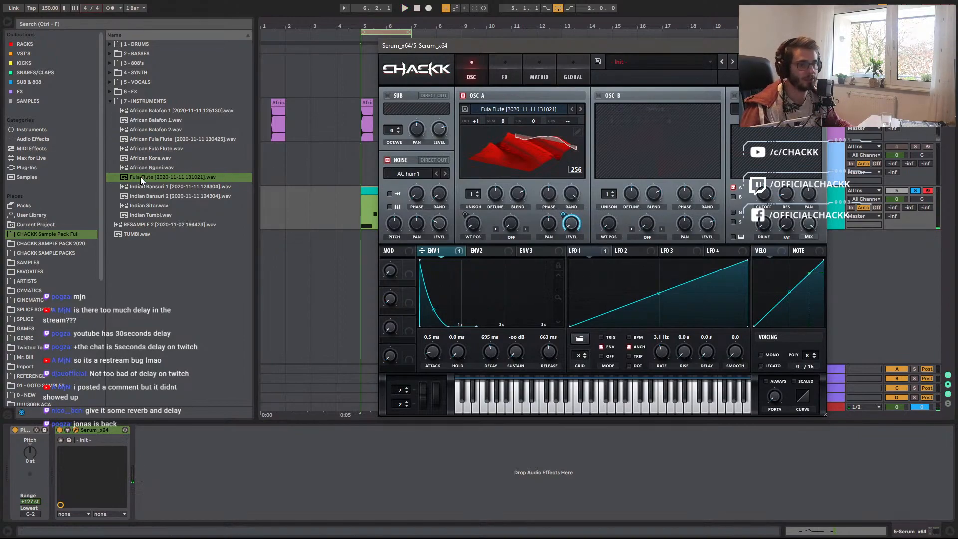
left_click_drag(140, 178, 439, 166)
key("space")
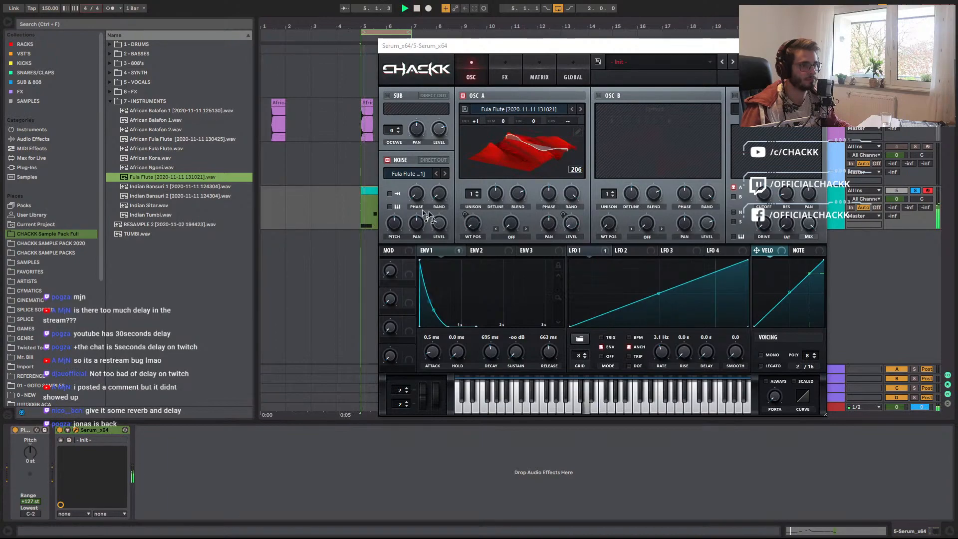
left_click(390, 193)
left_click(390, 207)
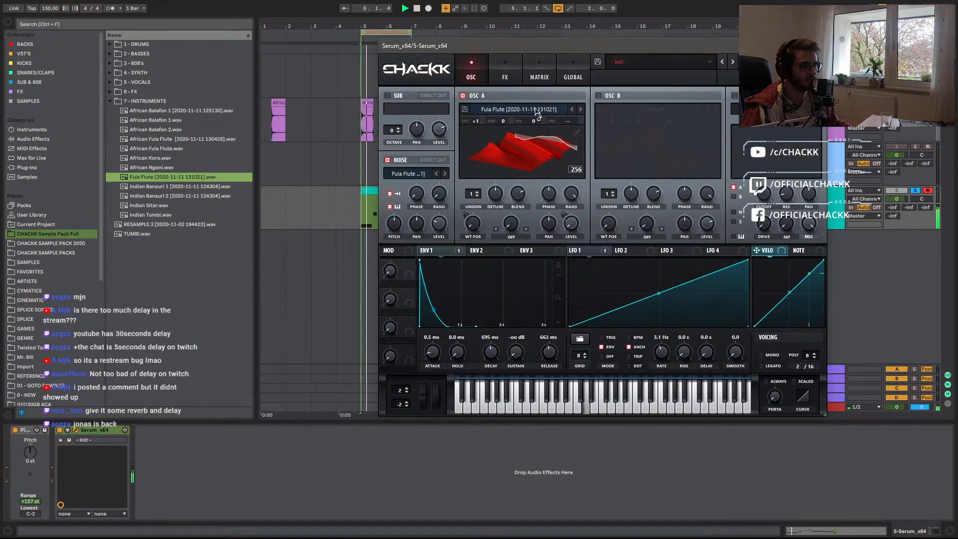
Audition the Fula Flute noise layer with Oscillator A switched off, re-enable Oscillator A and rebalance the noise level.
left_click(463, 95)
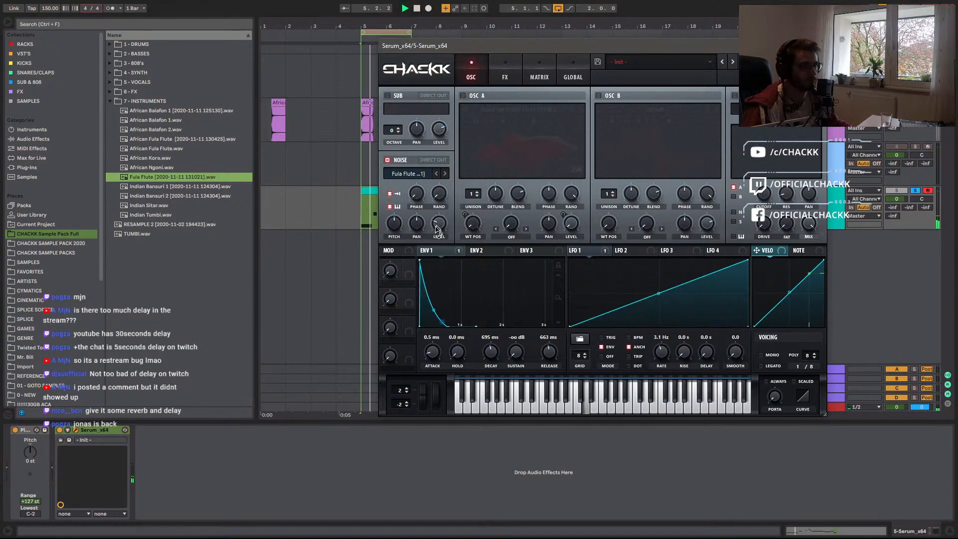
key("space")
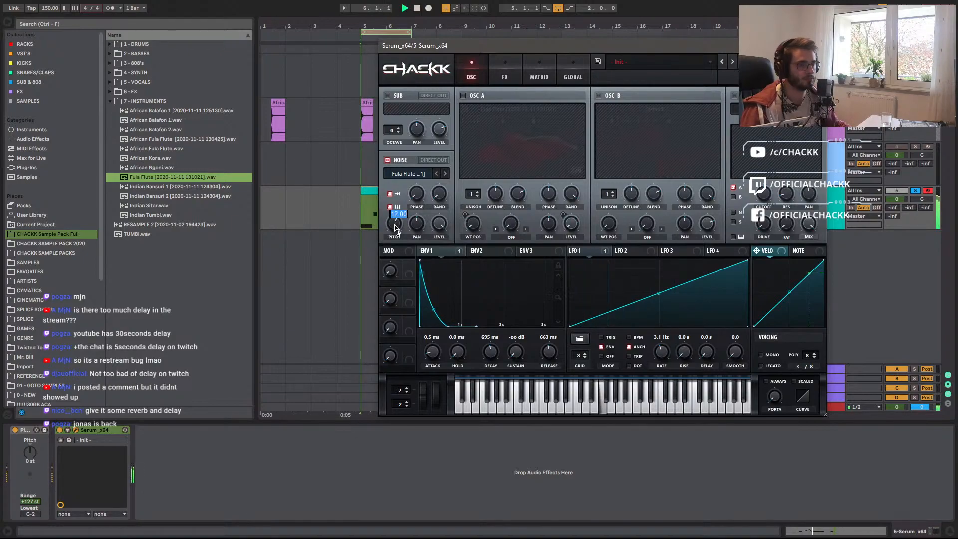
left_click(462, 95)
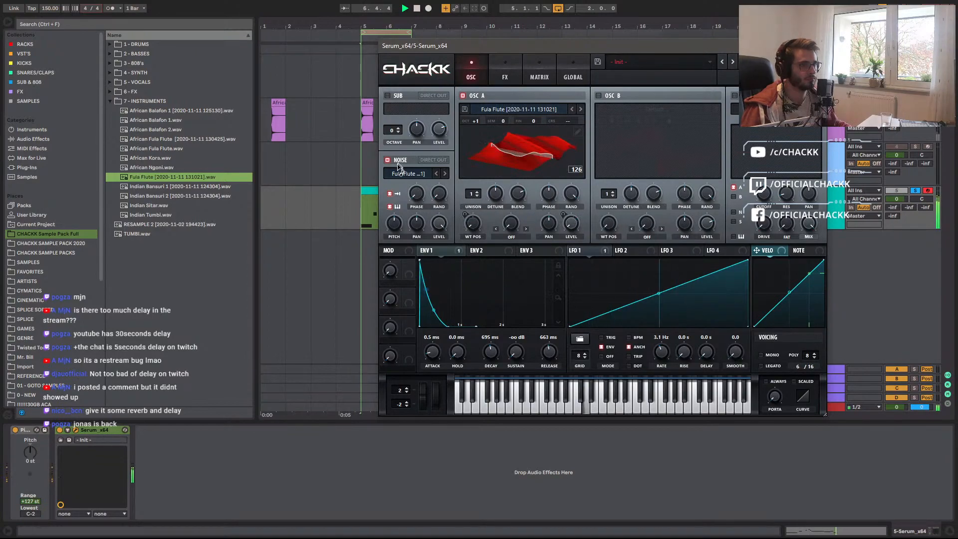
left_click_drag(439, 224, 428, 276)
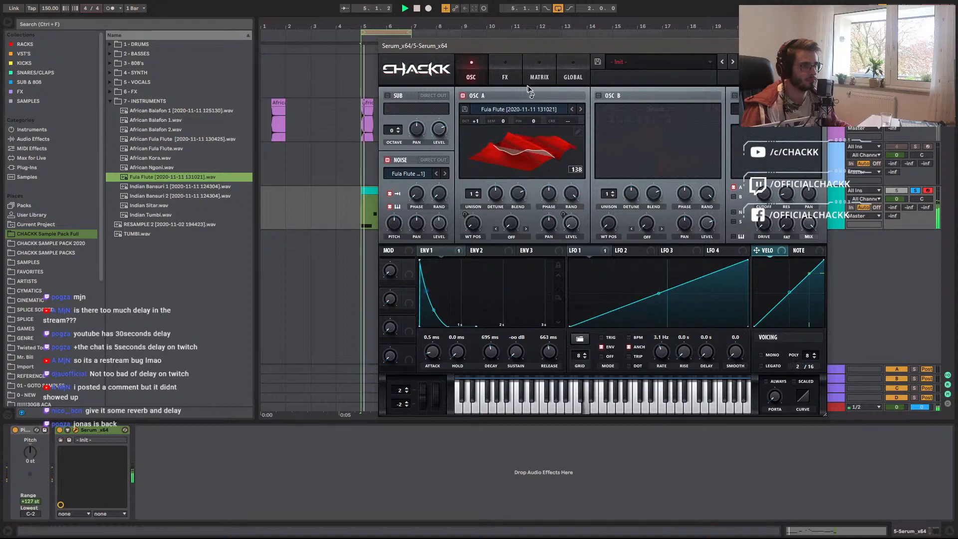
left_click_drag(440, 228, 442, 239)
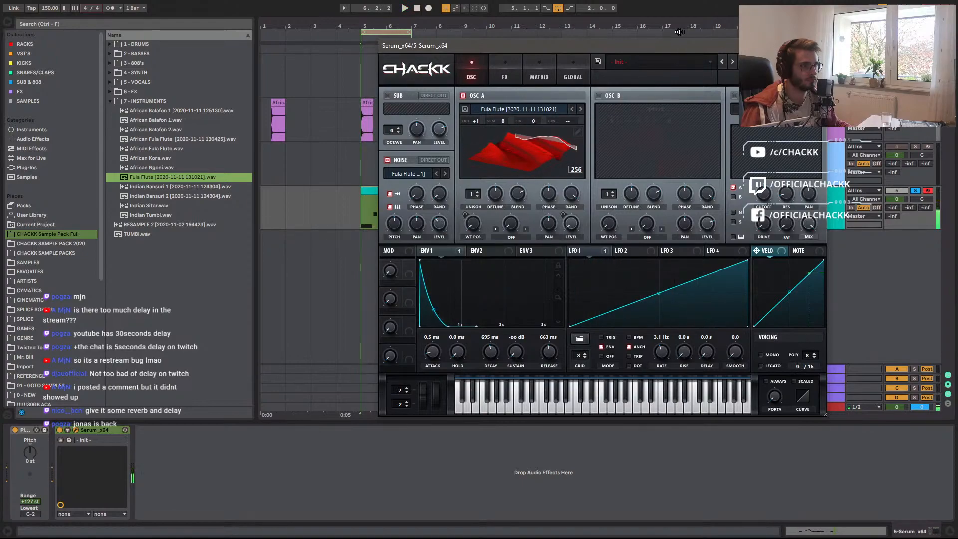
Copy Oscillator A to Oscillator B, set B's octave to 0, assign ENV 1 to B's level and replay the melody.
left_click(759, 62)
left_click(807, 171)
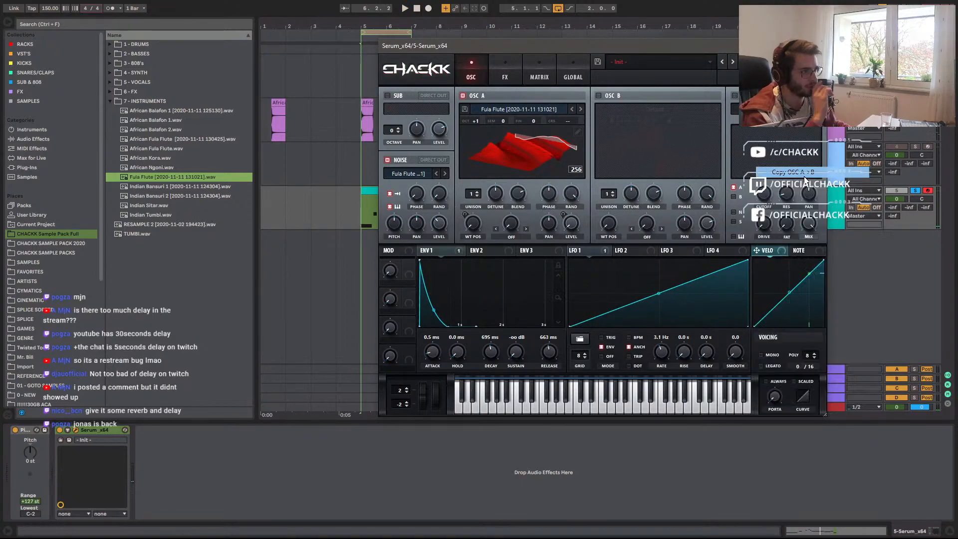
left_click_drag(609, 121, 610, 131)
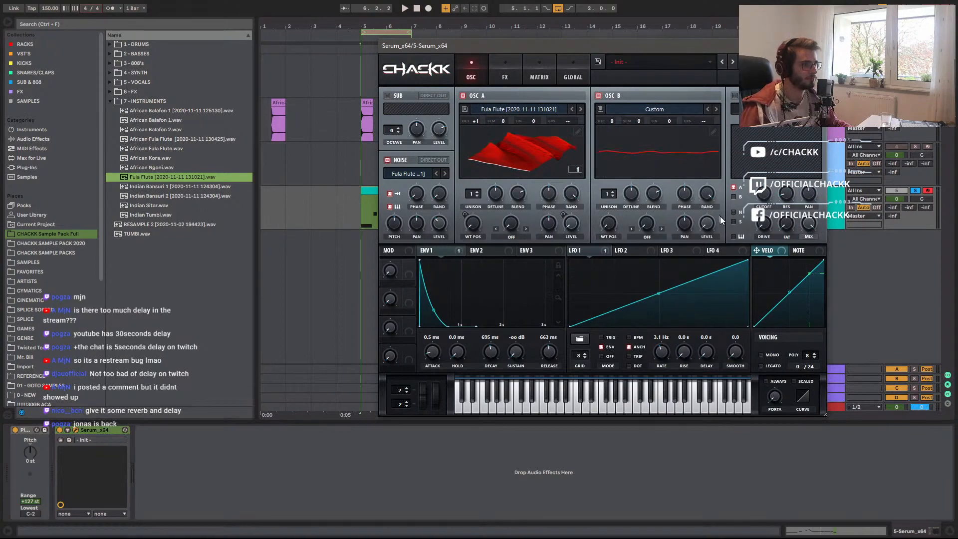
left_click_drag(709, 228, 709, 197)
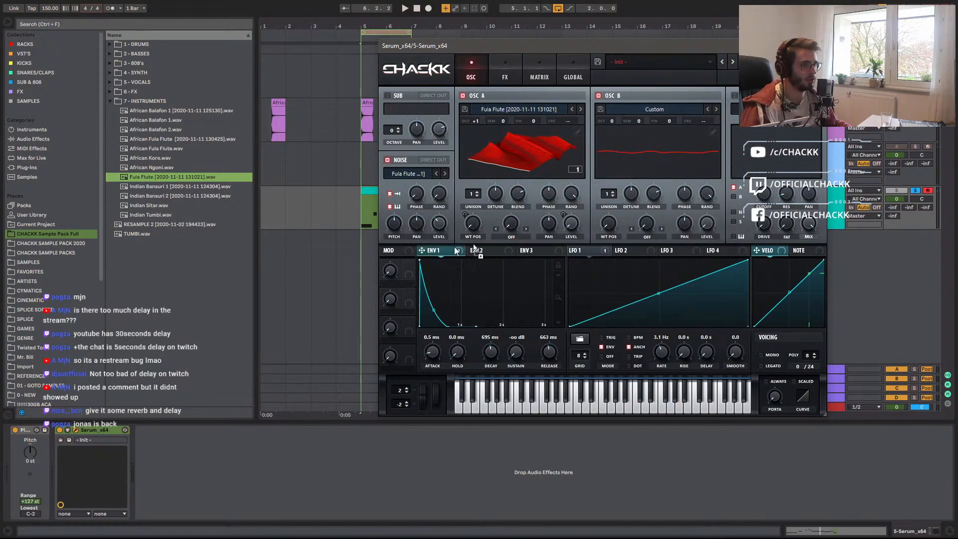
key("space")
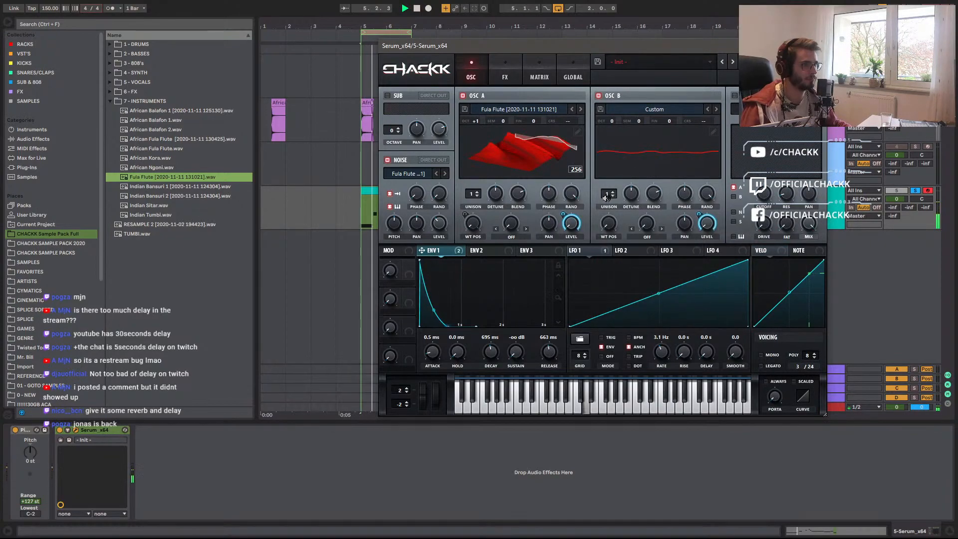
Set Oscillator B's unison to 5 voices and its detune to 0.35 while auditioning it with Oscillator A switched off.
mouse_move(607, 193)
left_mouse_down()
mouse_move(620, 155)
mouse_move(604, 203)
left_mouse_up()
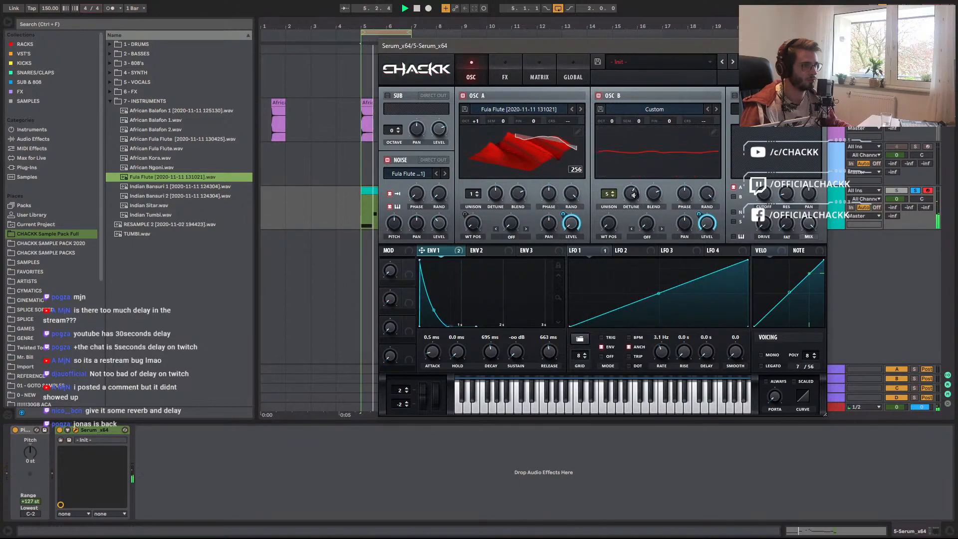
left_click(473, 96)
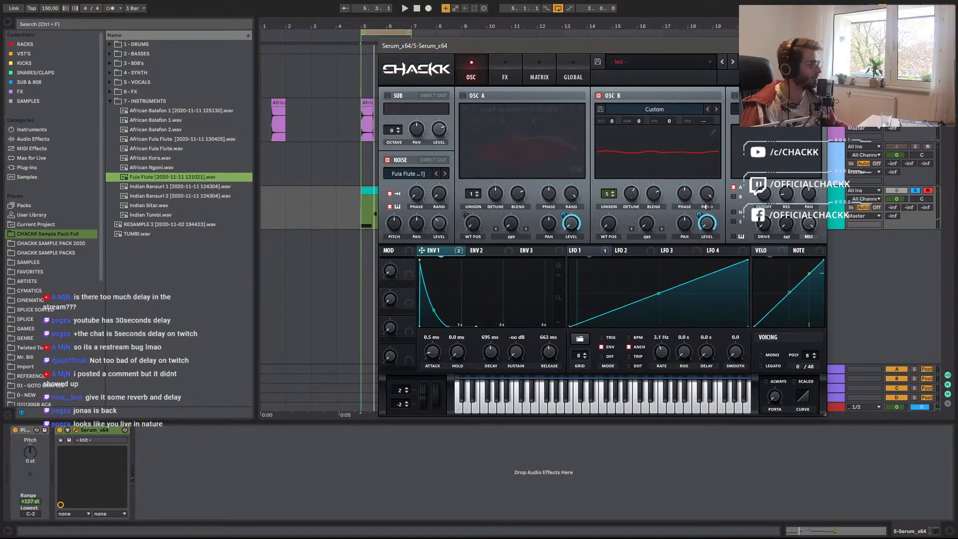
key("space")
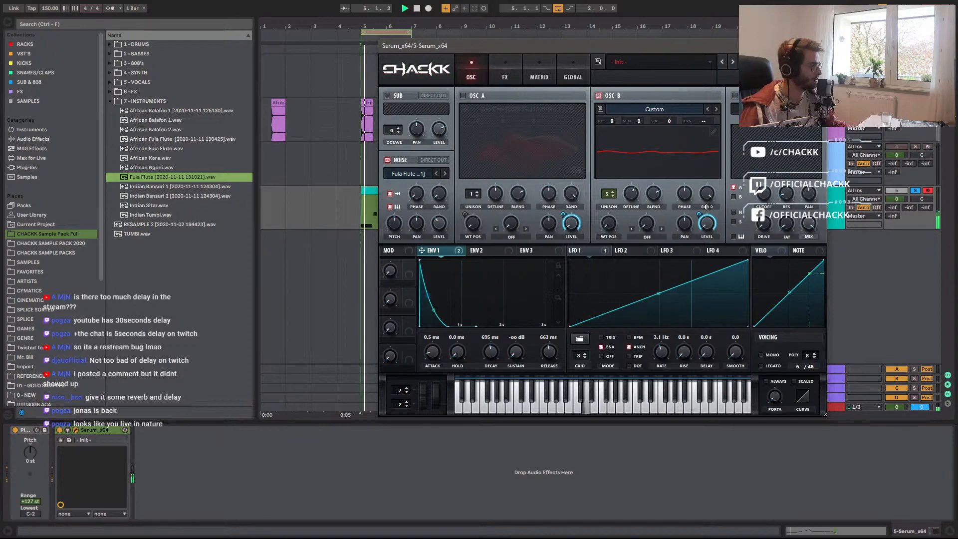
key("space")
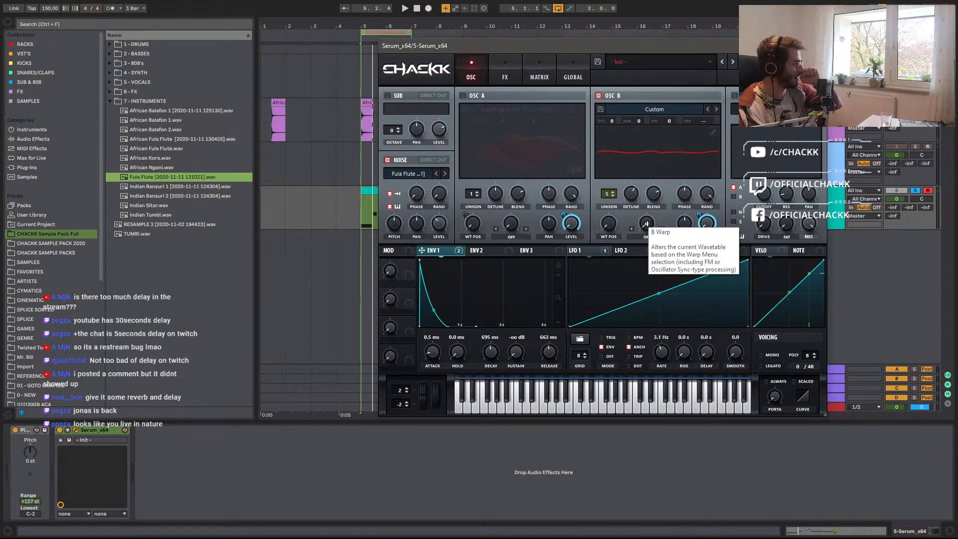
key("space")
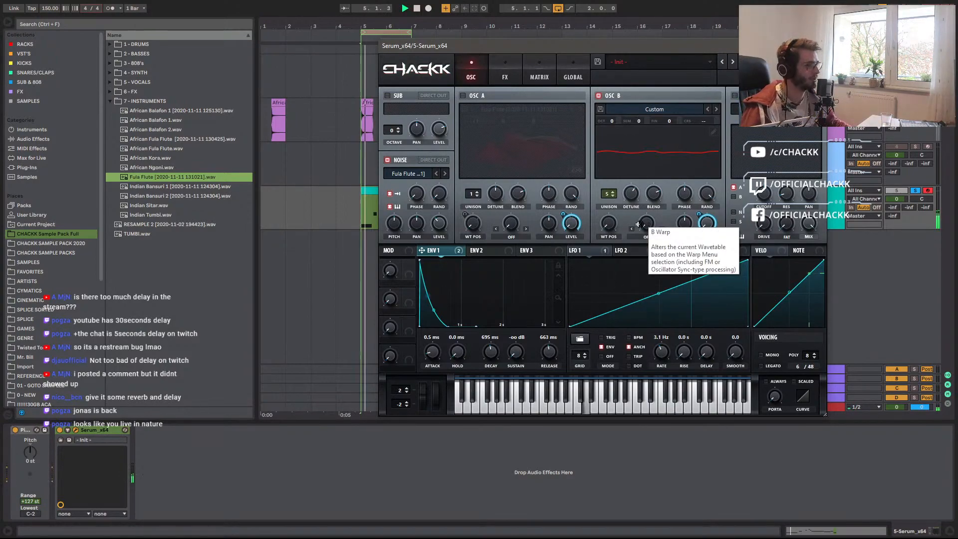
left_click_drag(631, 196, 632, 177)
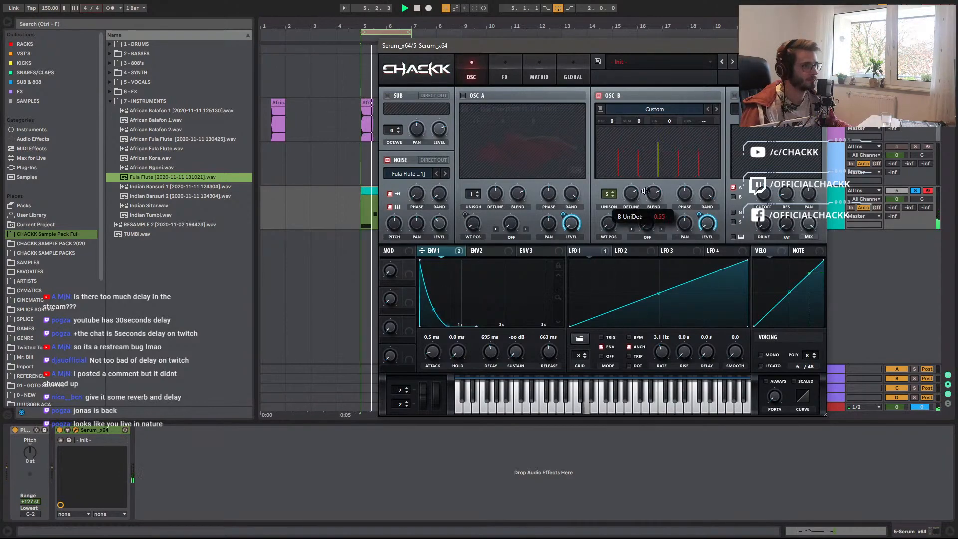
Assign LFO 1 to Oscillator B's wavetable position, set its unison to 6 voices with less detune, and re-enable Oscillator A.
left_click_drag(608, 225, 620, 244)
key("space")
key("space")
key("space")
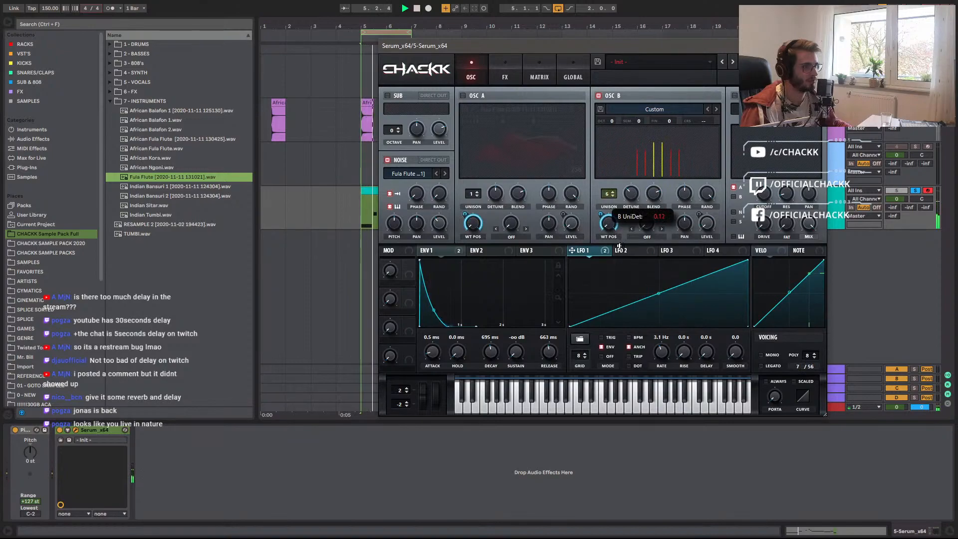
mouse_move(630, 193)
left_mouse_down()
mouse_move(627, 201)
mouse_move(635, 177)
left_mouse_up()
left_click_drag(473, 100, 474, 102)
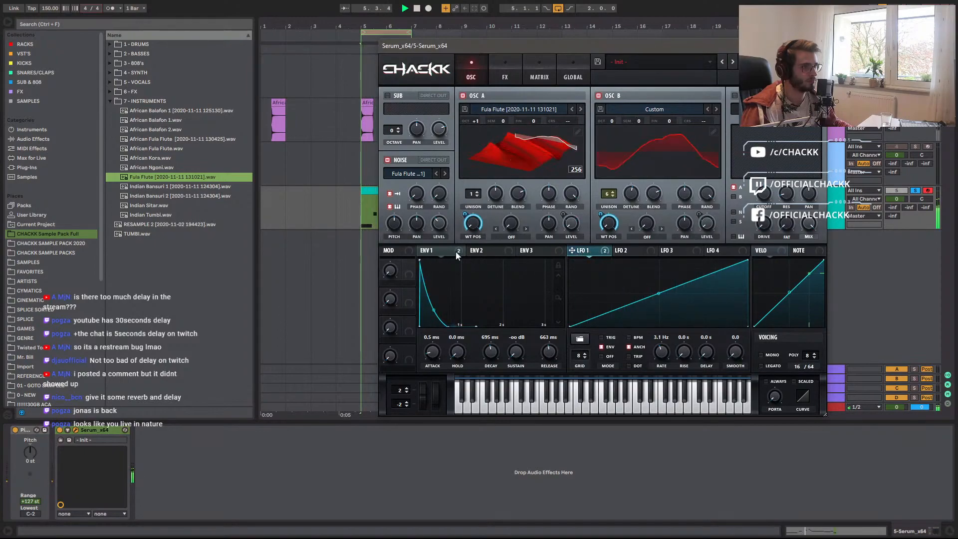
Enable the filter, assign ENV 1 to modulate it and replay the melody.
left_click(735, 95)
key("space")
key("space")
key("space")
left_click(435, 255)
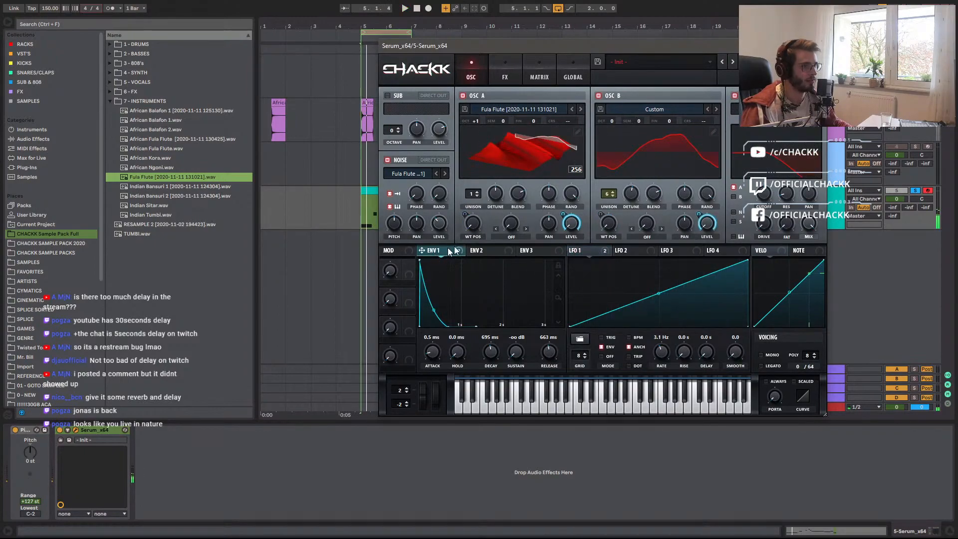
key("space")
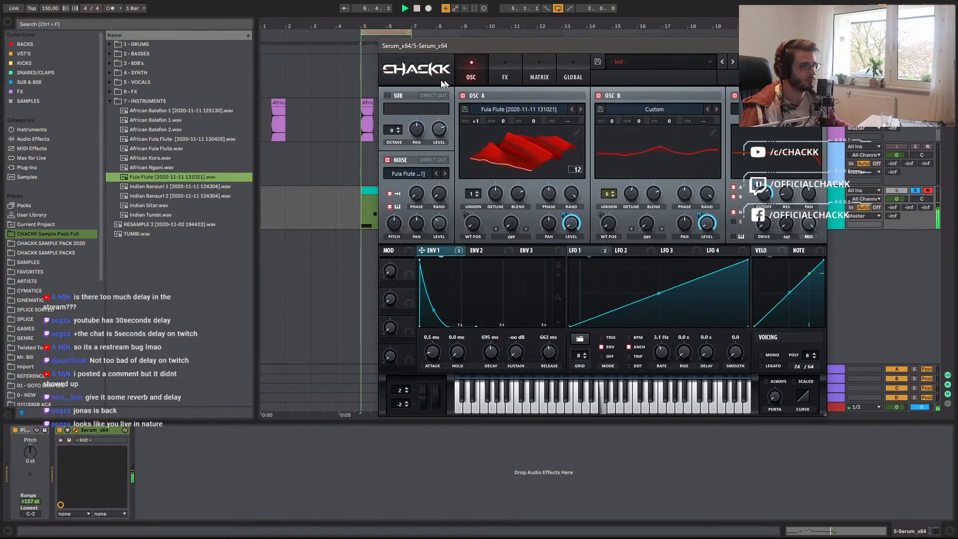
Build an effects chain of Hyper/Dimension, multiband compressor, delay at 1/4 left and 1/8 right, and reverb, with the compressor before the delay.
left_click(505, 72)
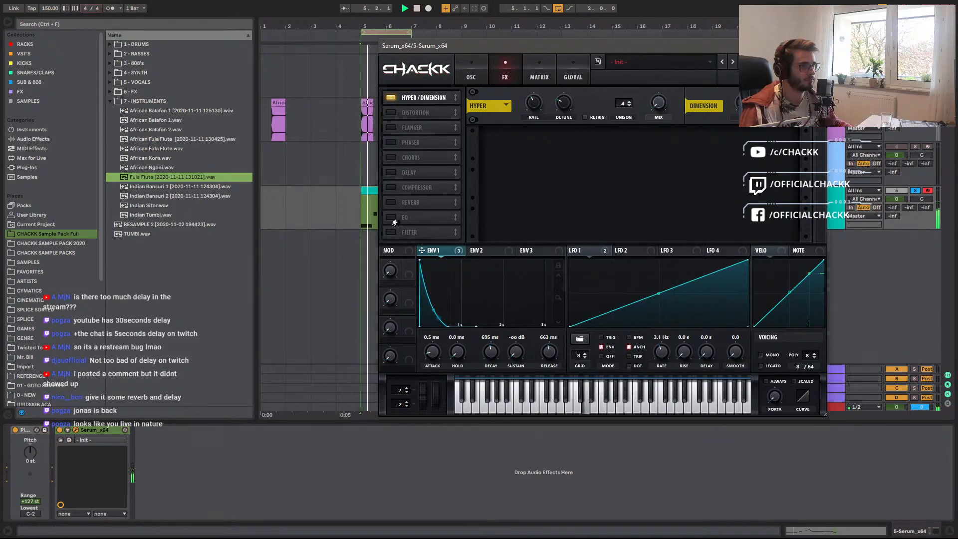
left_click(392, 202)
left_click(398, 173)
left_click_drag(619, 153, 619, 158)
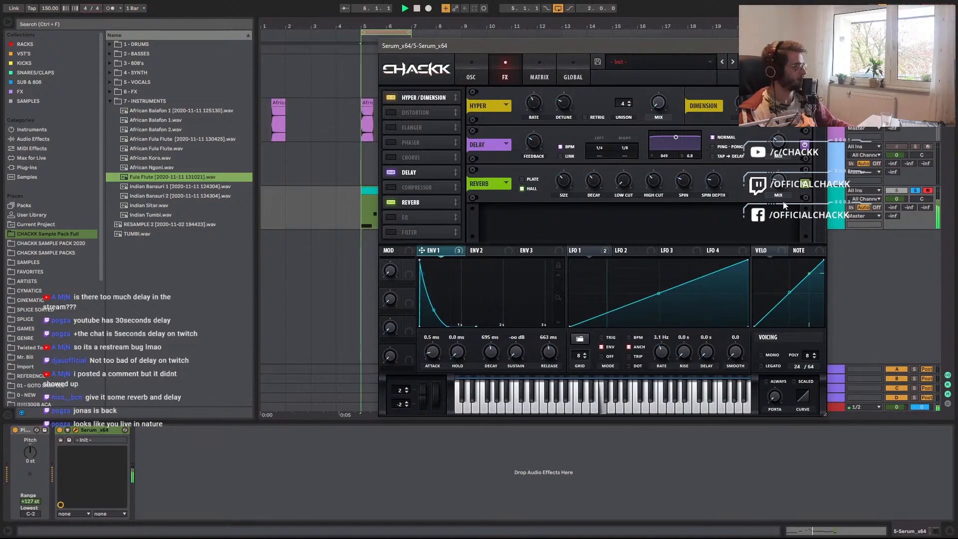
left_click(391, 187)
left_click_drag(409, 213, 417, 171)
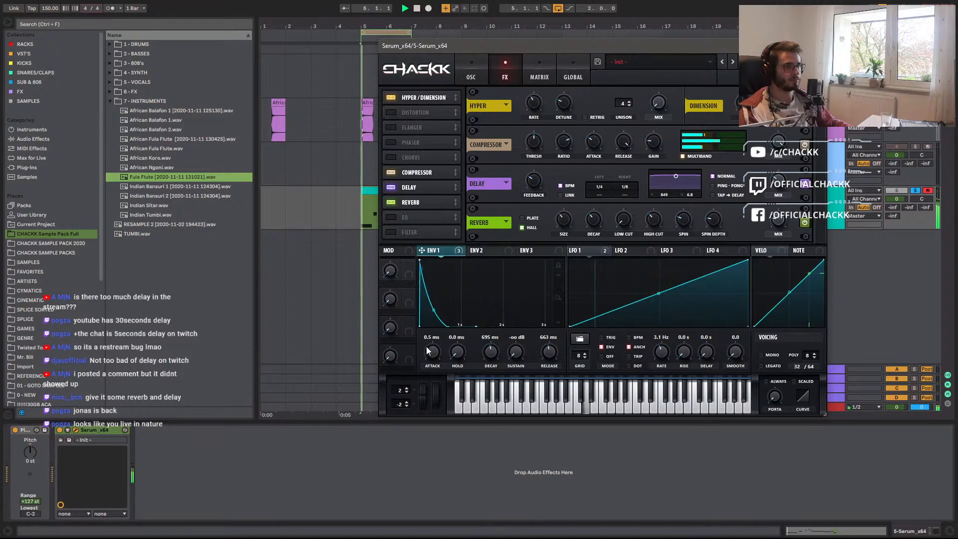
Set ENV 1 to 52 ms attack, 324 ms decay, -22.6 dB sustain and 546 ms release, and LFO 1's rate to 2.3 Hz.
left_click_drag(438, 338, 438, 335)
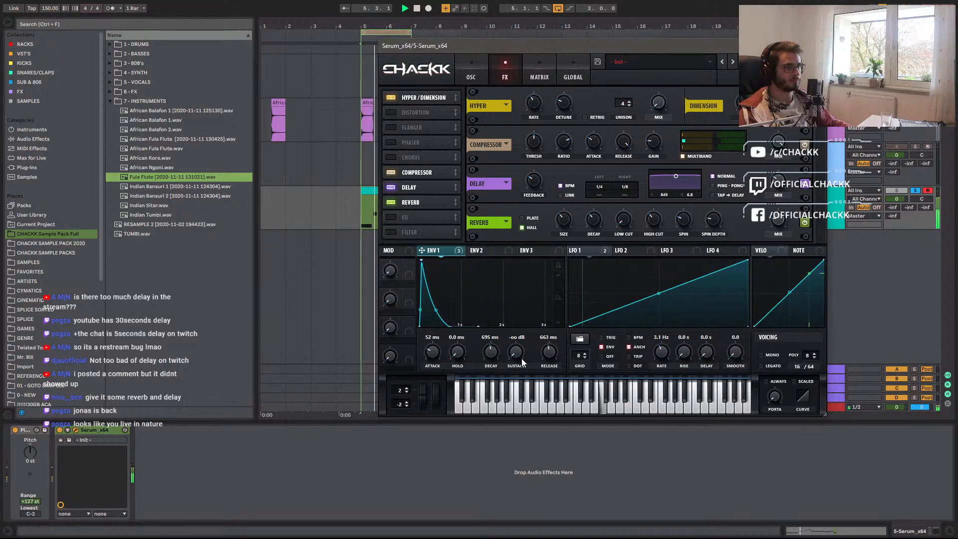
left_click_drag(516, 360, 556, 359)
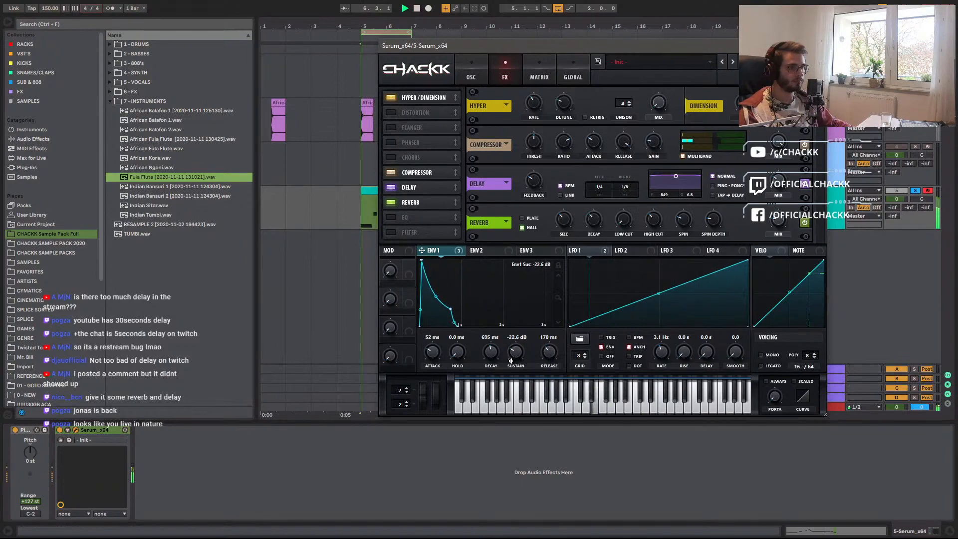
left_click_drag(491, 352, 518, 352)
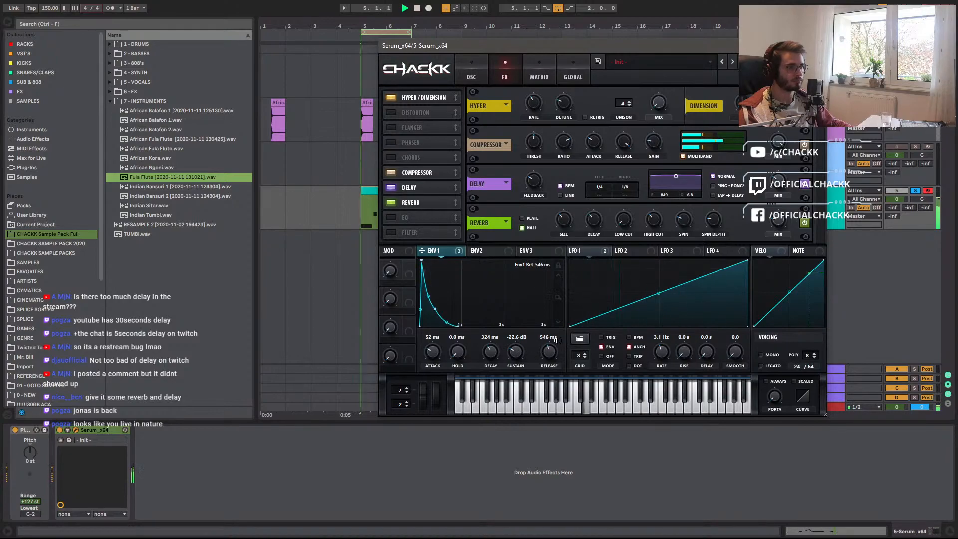
left_click_drag(661, 352, 664, 353)
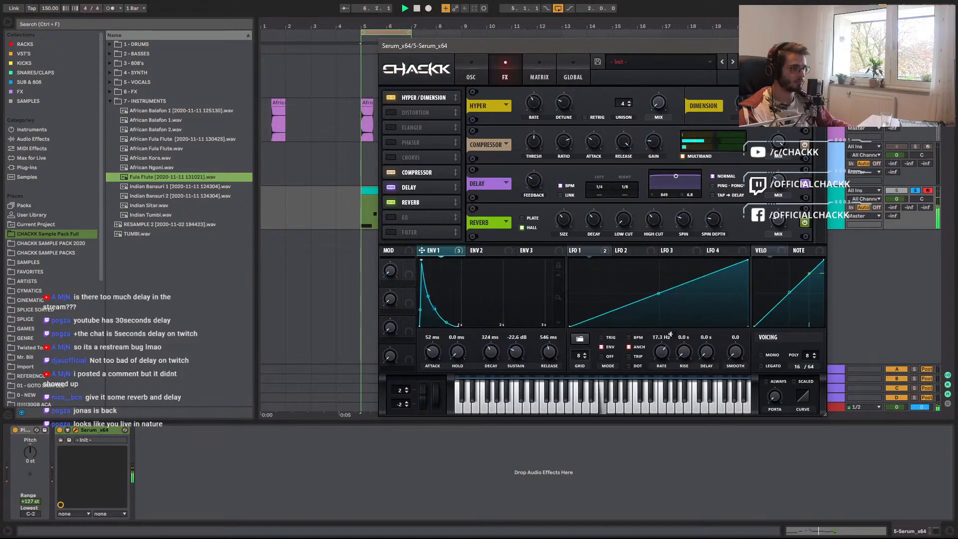
left_click_drag(667, 346, 664, 350)
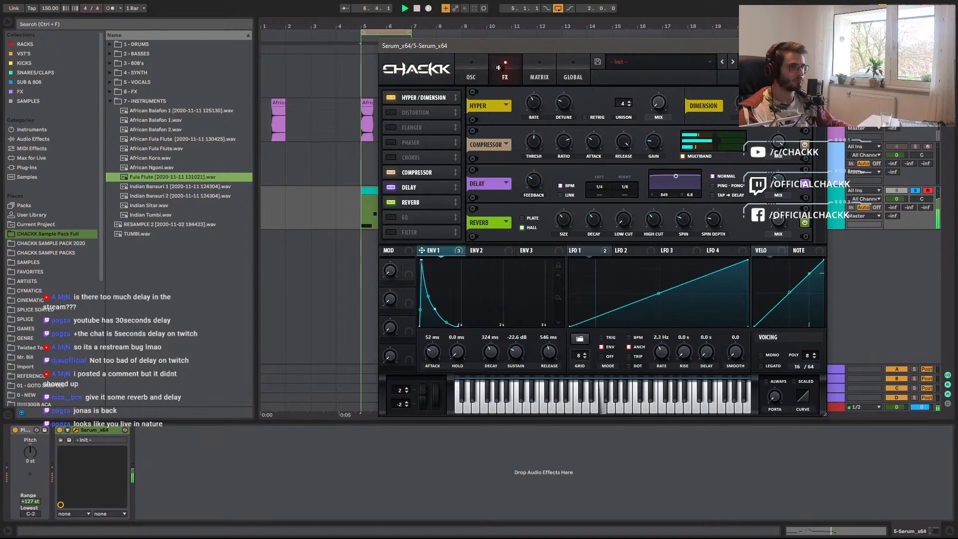
Enable Tube distortion with its filter set to Pre, then adjust the filter type blend and distortion mix.
left_click(470, 74)
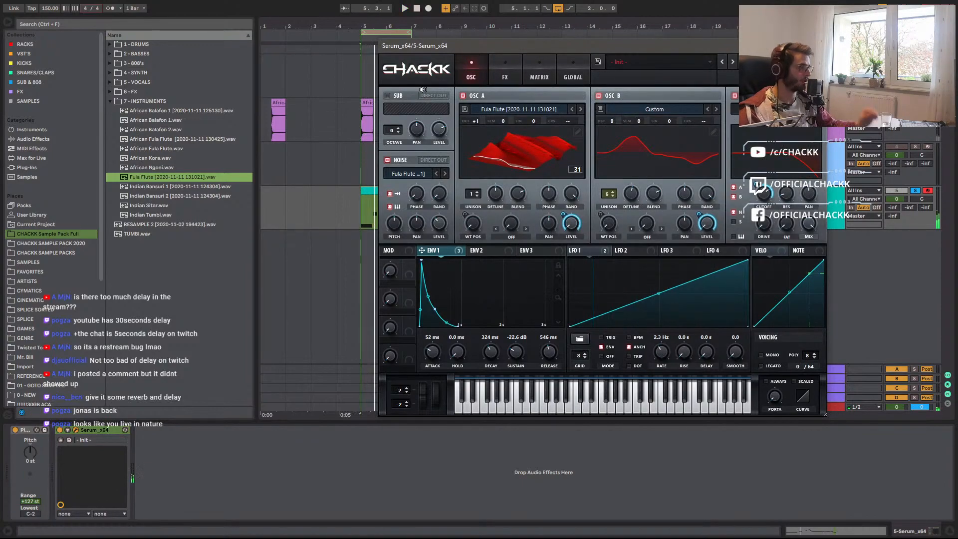
left_click(506, 76)
left_click(397, 114)
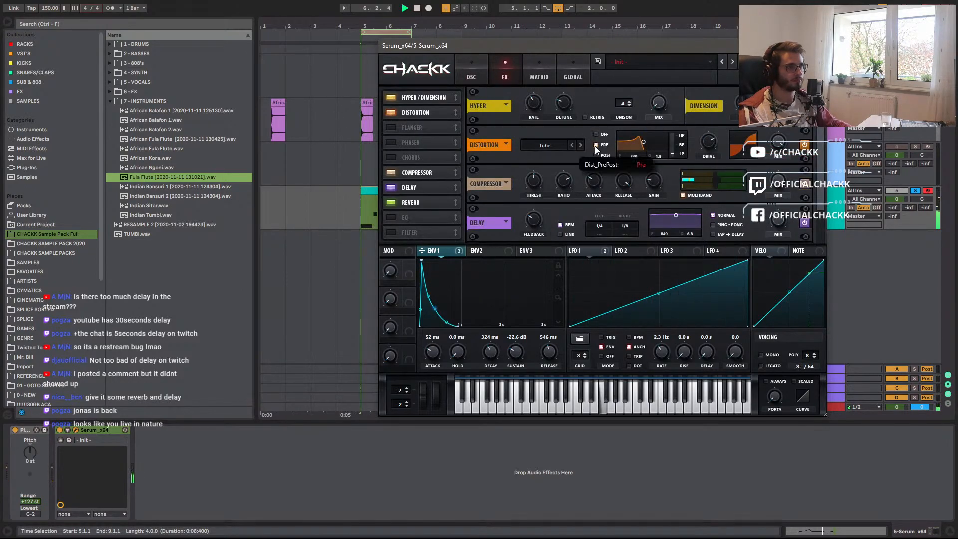
left_click_drag(681, 146, 677, 135)
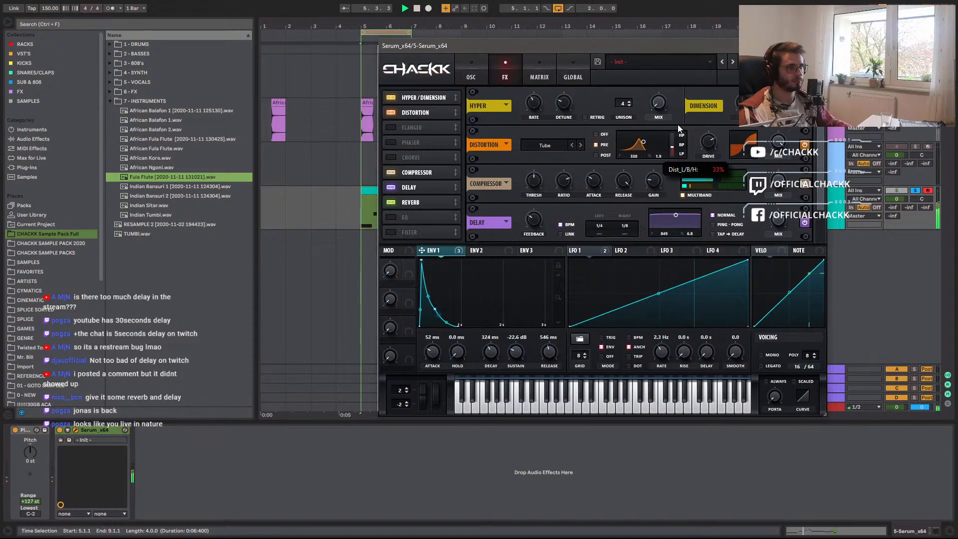
left_click_drag(772, 144, 773, 156)
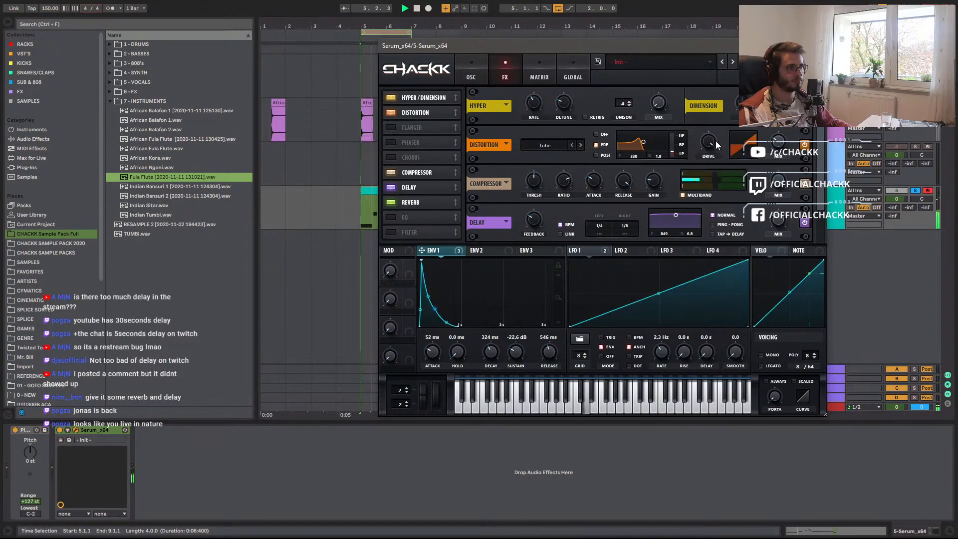
mouse_move(776, 148)
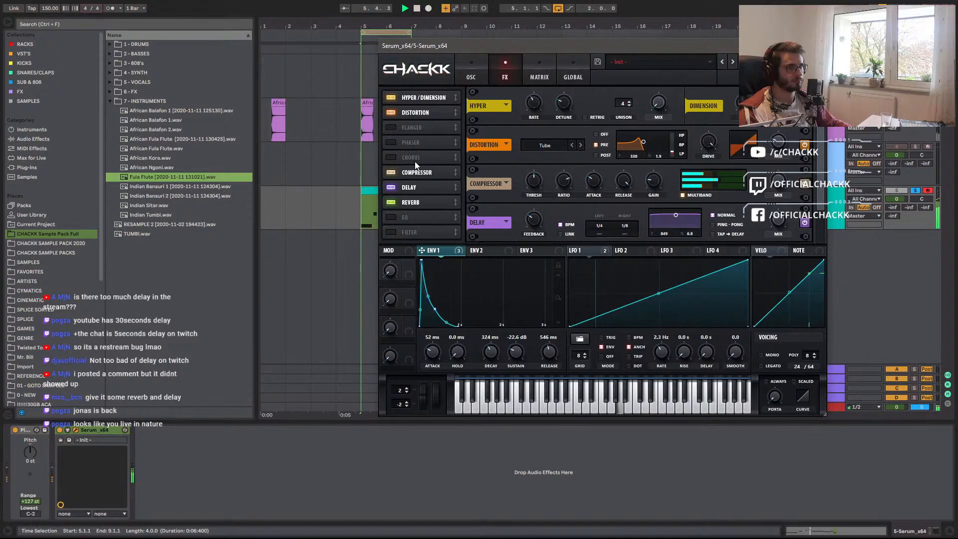
Move the compressor, delay and reverb directly after the distortion, and add an EQ before the distortion with Note modulating its low-band frequency.
left_click_drag(419, 172, 418, 128)
left_click_drag(414, 187, 427, 155)
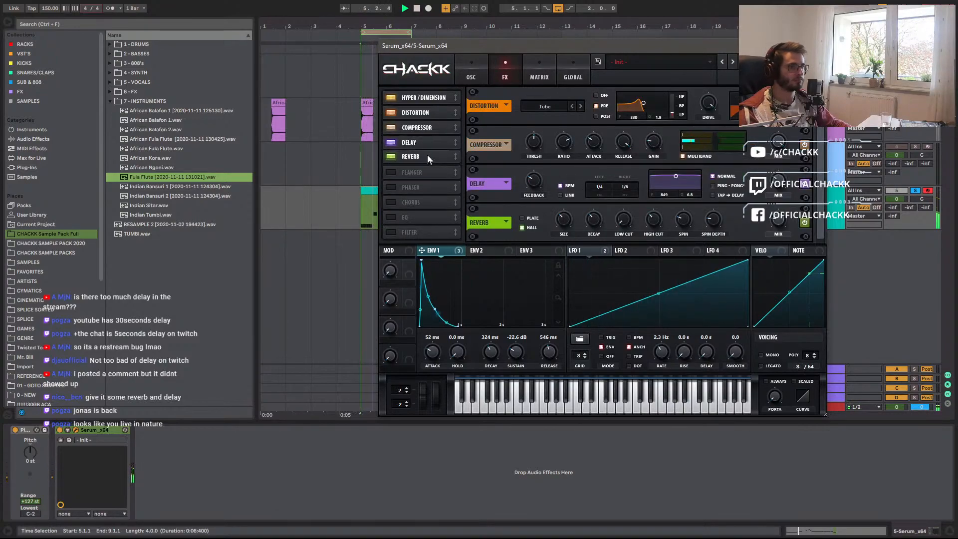
left_click(390, 218)
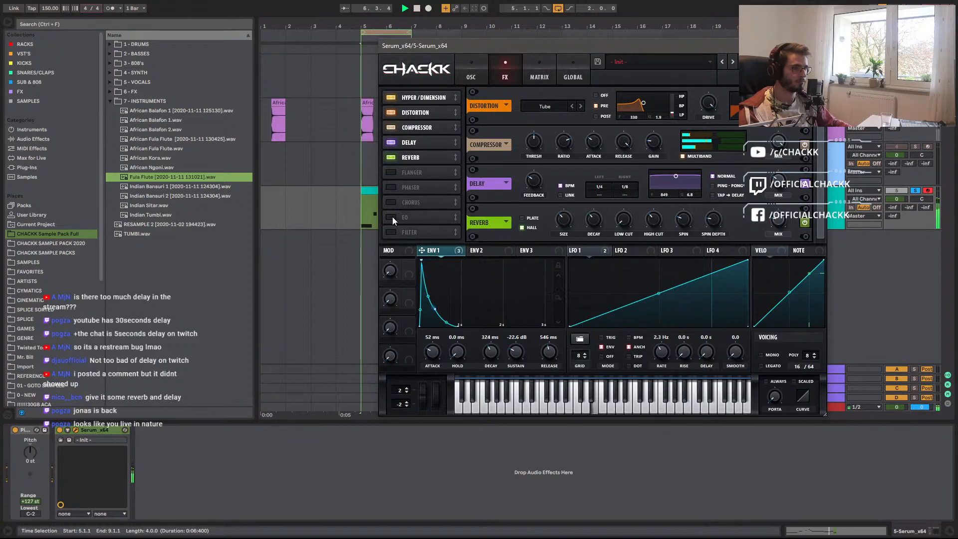
left_click_drag(406, 214, 456, 113)
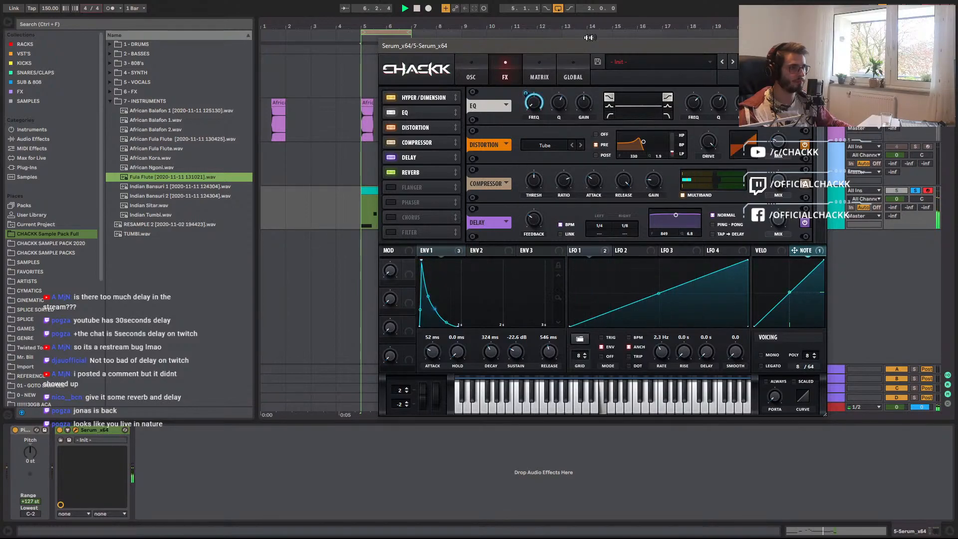
Move the distortion ahead of the EQ, resetting the EQ's low-band gain and trying different low-band Q amounts.
left_click_drag(584, 111, 586, 89)
double_click(586, 108)
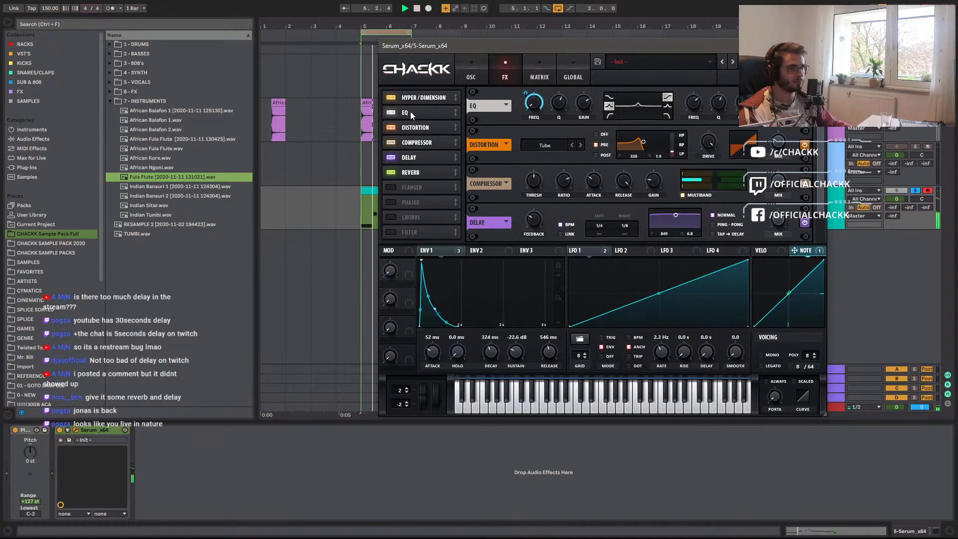
left_click_drag(413, 118, 413, 130)
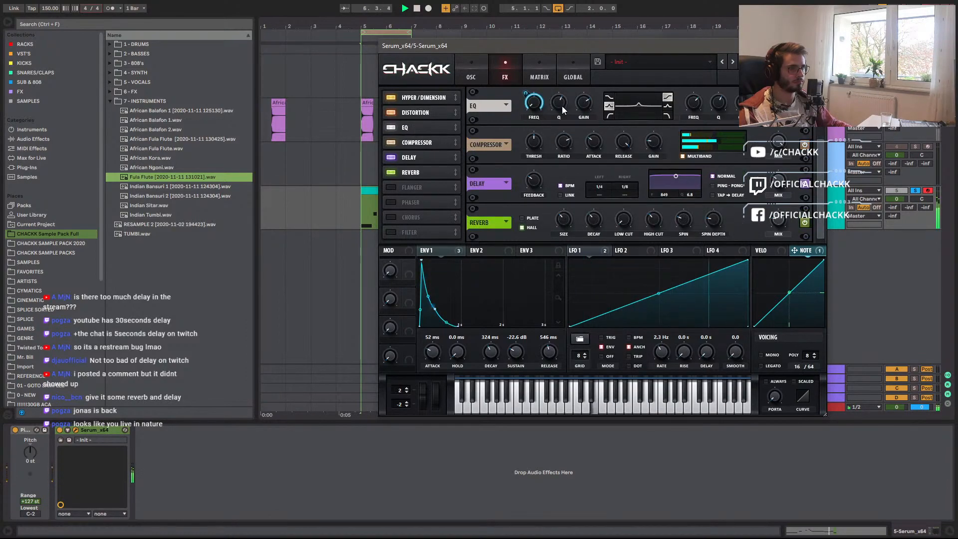
left_click_drag(561, 95, 552, 121)
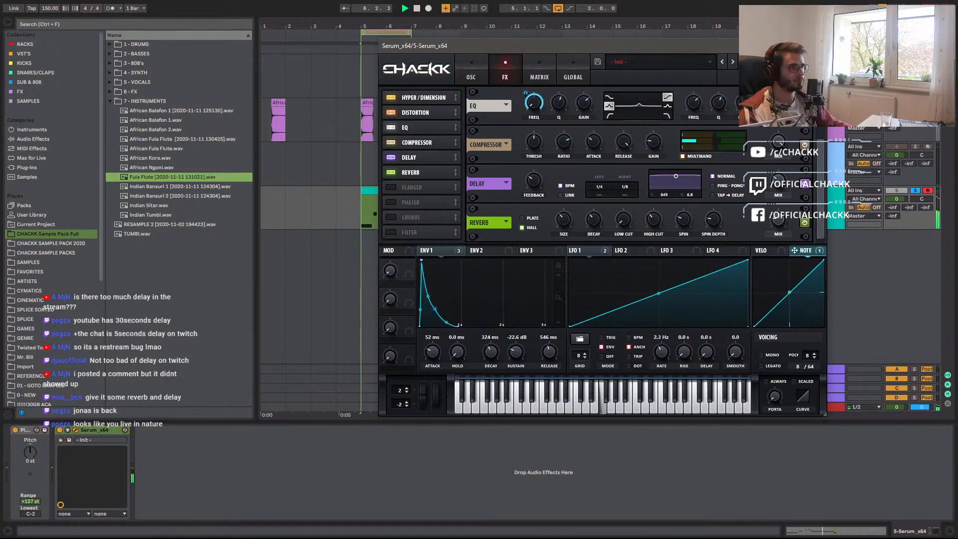
scroll(793, 160, "up", 3)
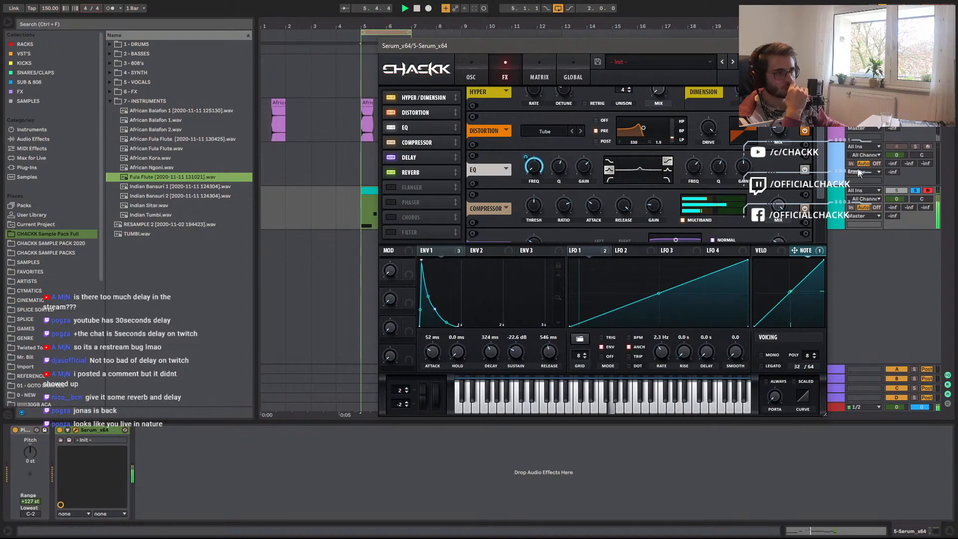
scroll(821, 185, "down", 3)
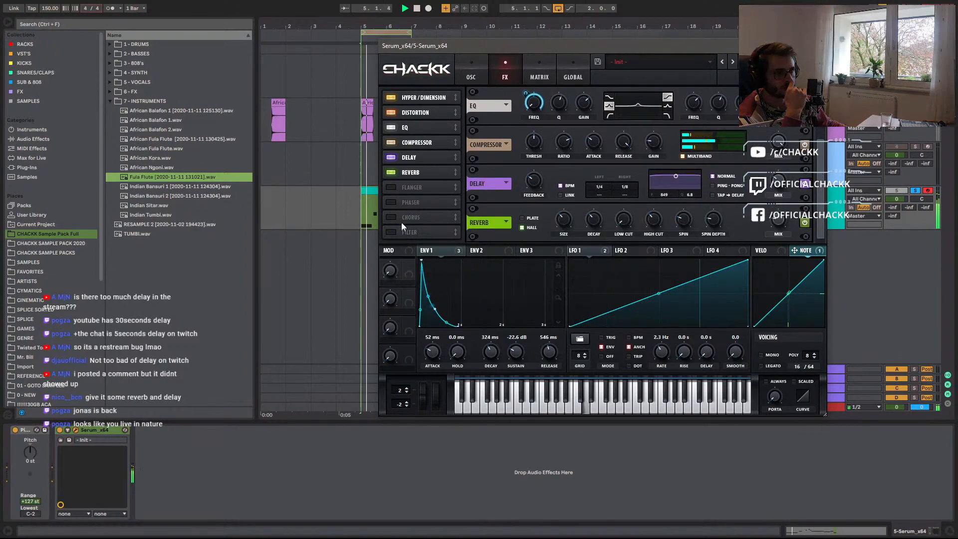
Return to the oscillator view and adjust the main filter's cutoff while the clip plays.
left_click(462, 76)
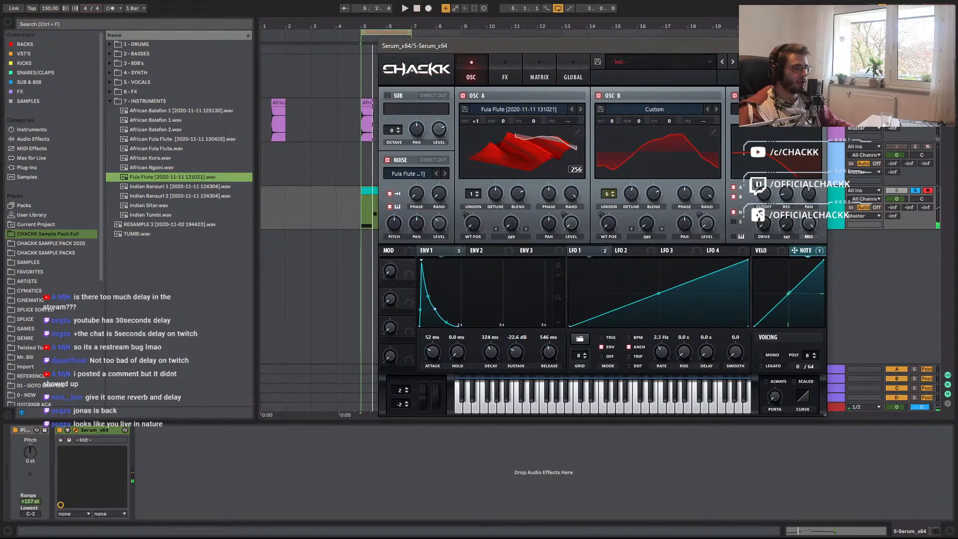
right_click(762, 199)
left_click(752, 222)
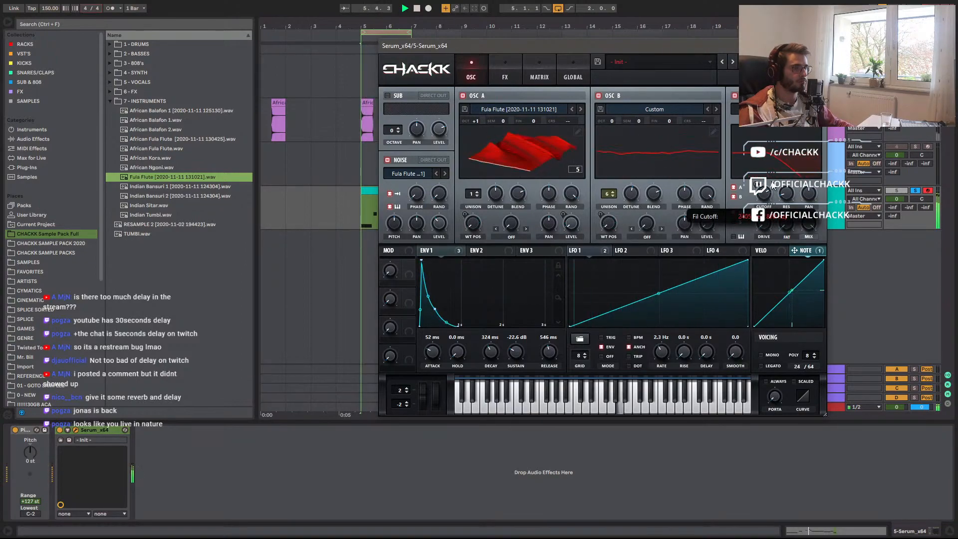
Assign Macro 1 to oscillator B's octave, adjust the modulation during playback, and name the macro OCTV.
key("space")
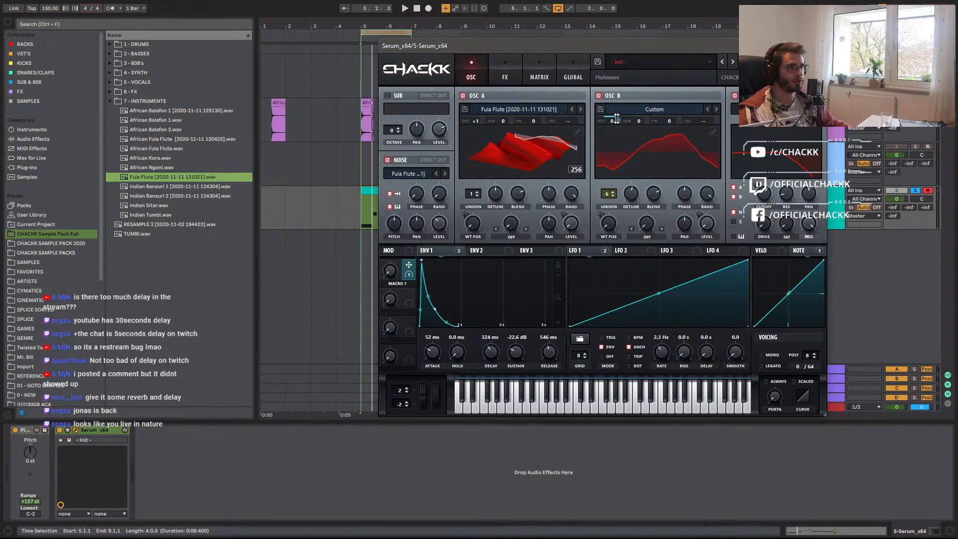
key("space")
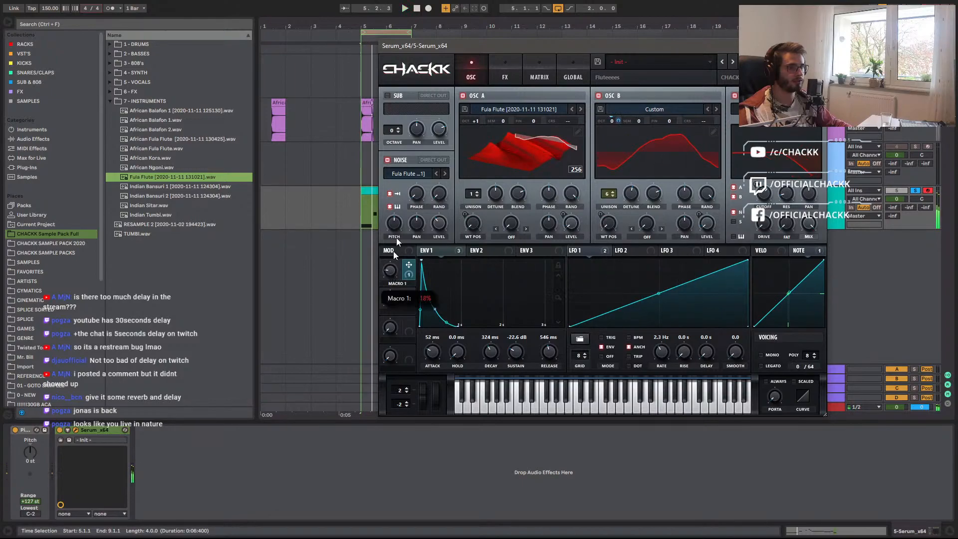
left_click_drag(619, 120, 620, 114)
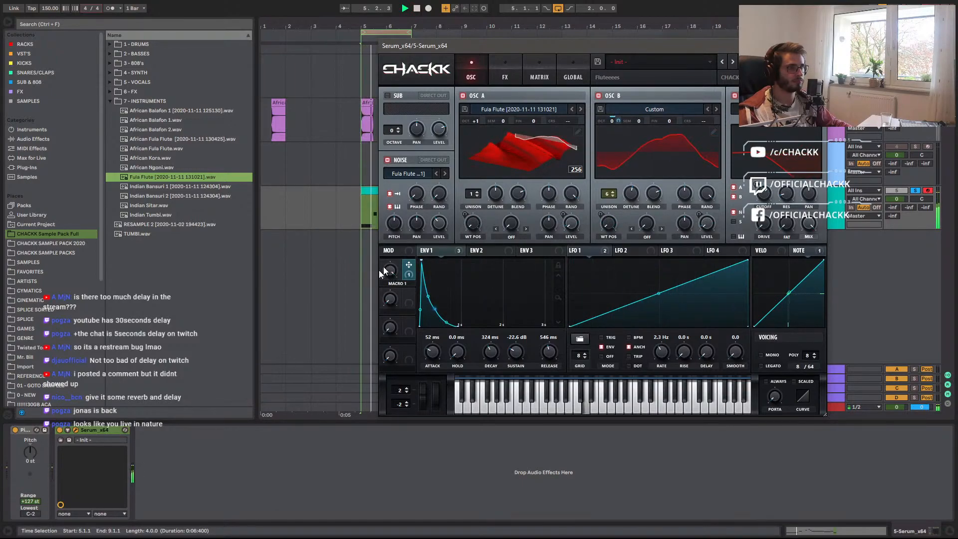
double_click(394, 284)
type("octv")
key("Return")
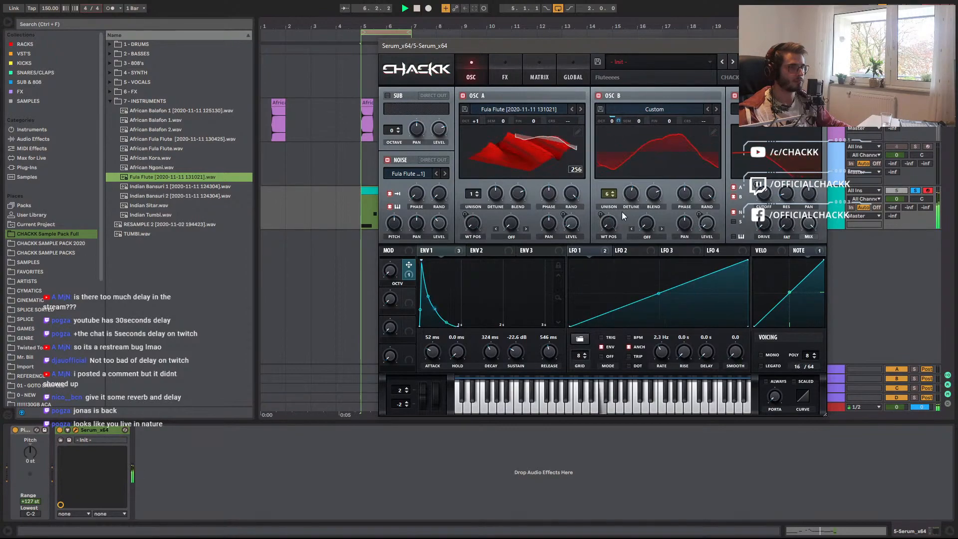
Give Macro 2 a modulation target, audition its range during playback, and name the macro AIR.
key("space")
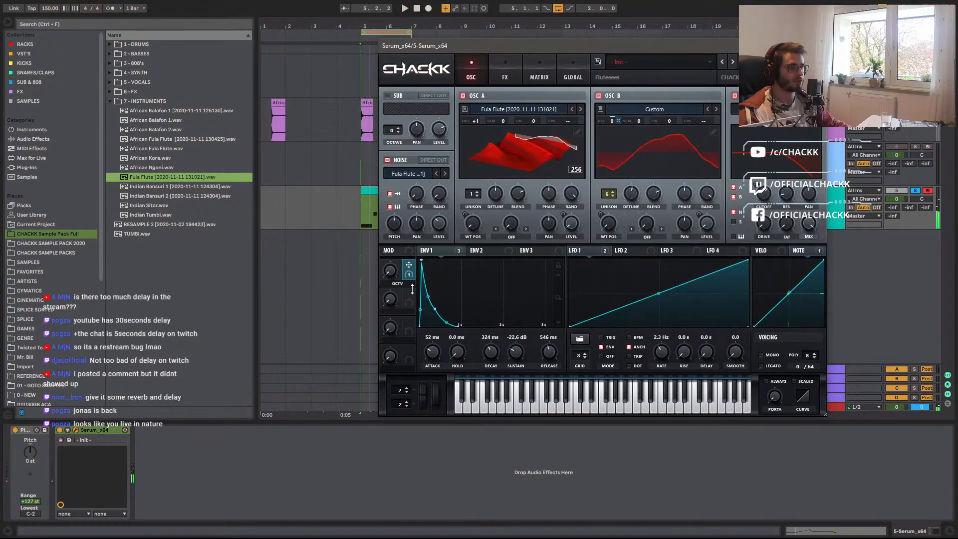
key("space")
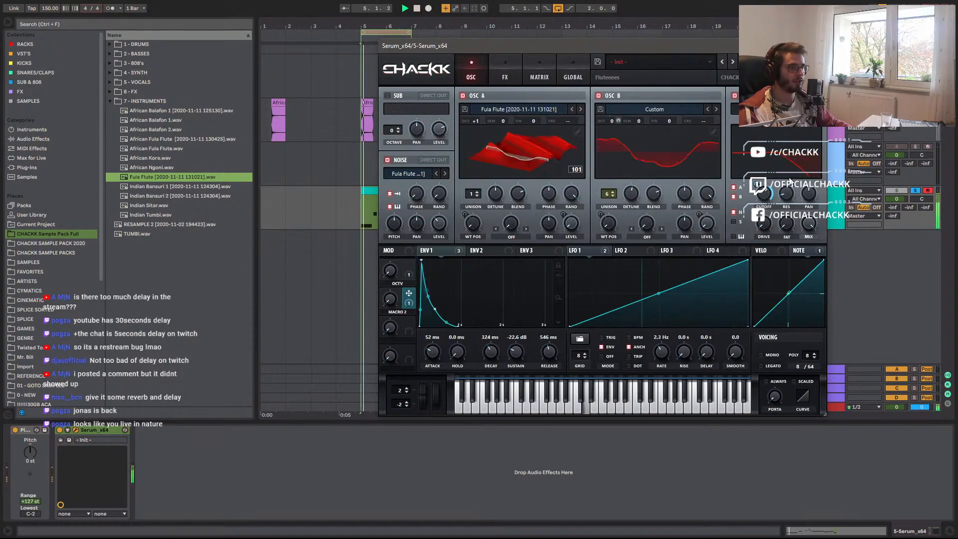
left_click_drag(391, 300, 479, 142)
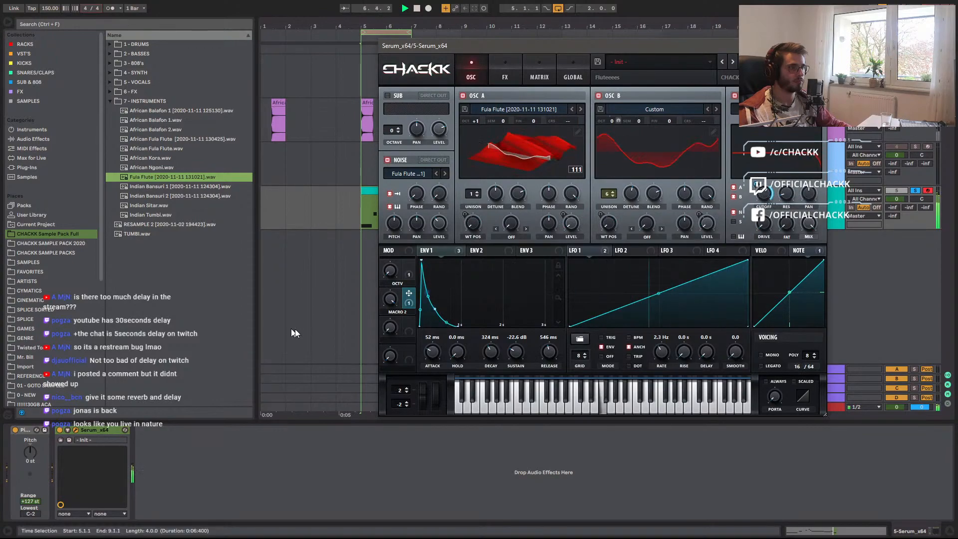
double_click(397, 313)
type("AIR")
key("Return")
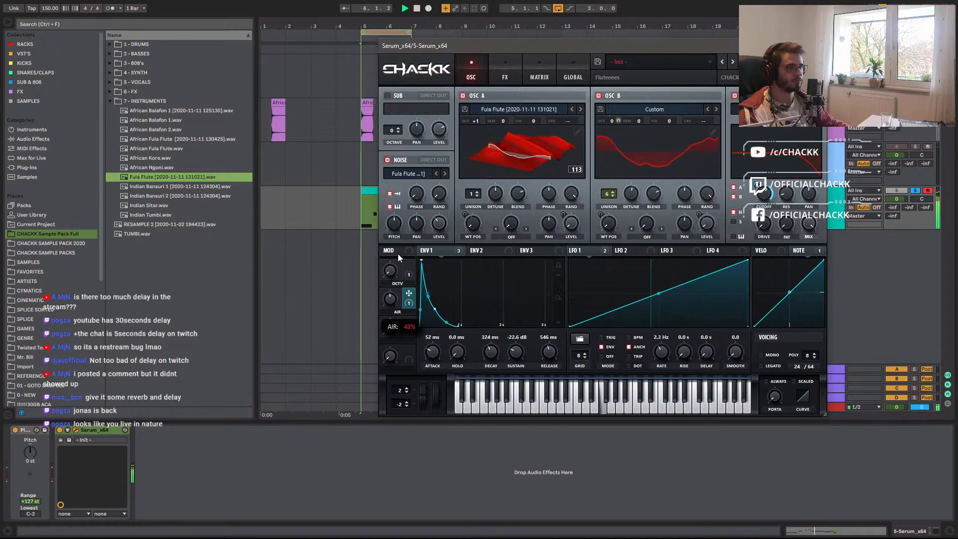
Try mono legato voicing with about 166 ms of portamento and compare it with polyphonic playback.
key("space")
left_click(761, 355)
left_click_drag(780, 390, 782, 369)
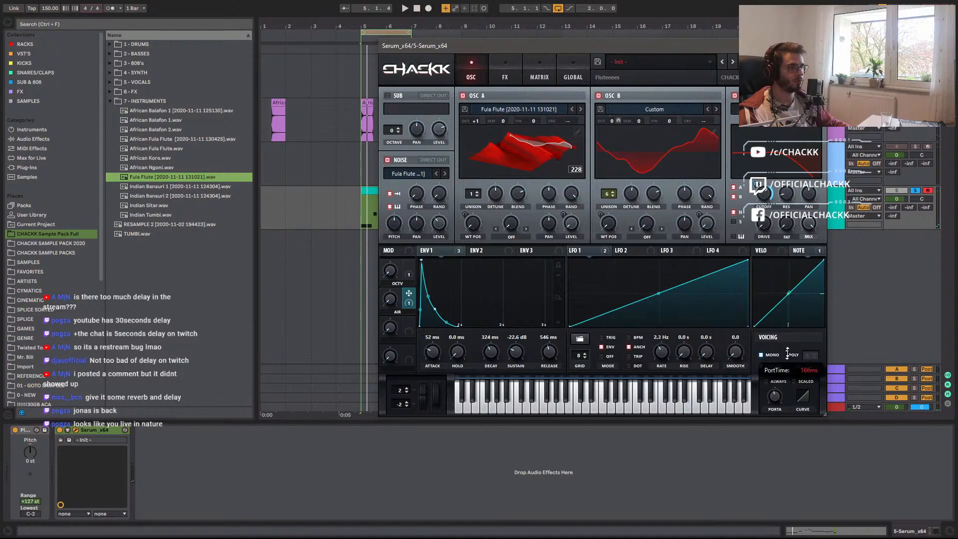
key("space")
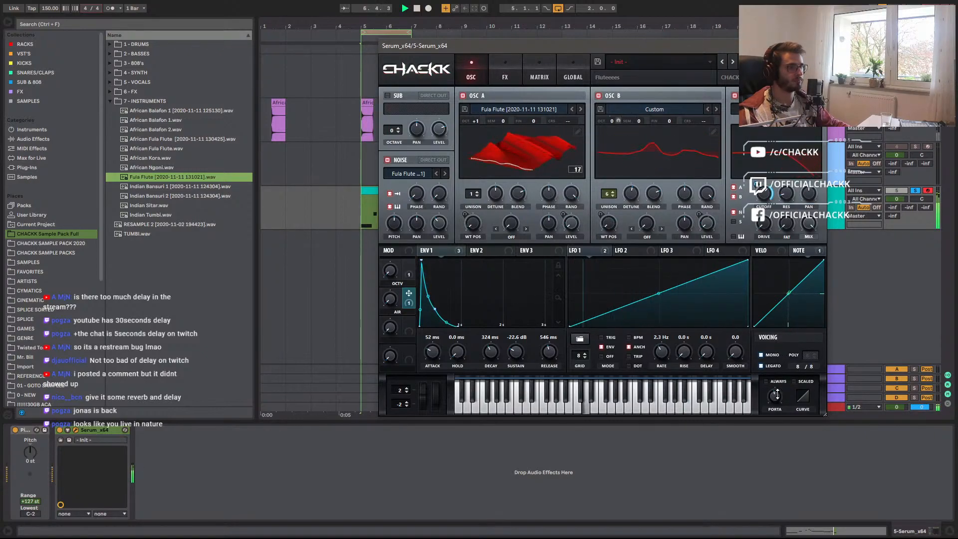
left_click(770, 358)
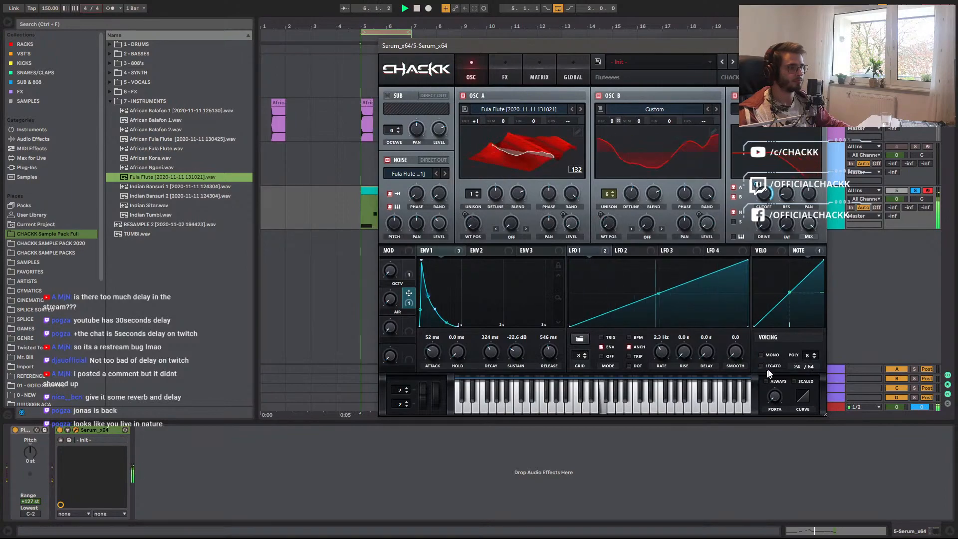
left_click(768, 359)
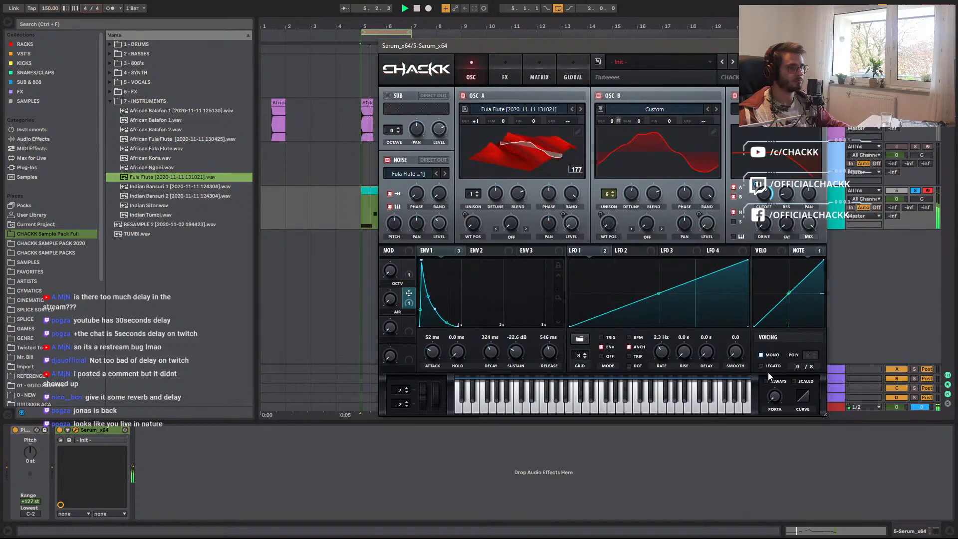
left_click(770, 359)
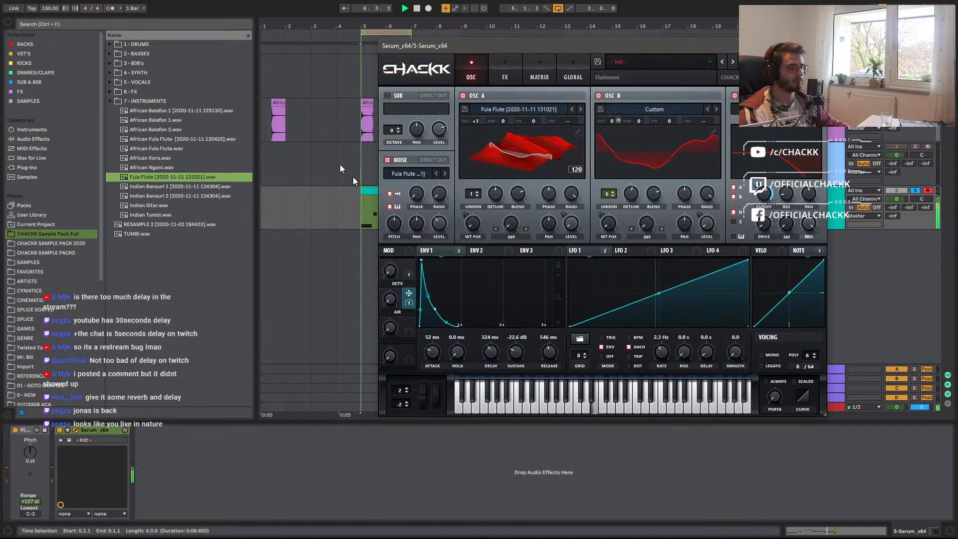
Assign Macro 3 to the delay and reverb mix, with -100 on the reverb, name it KILL SPACE, and audition its range.
left_click(502, 67)
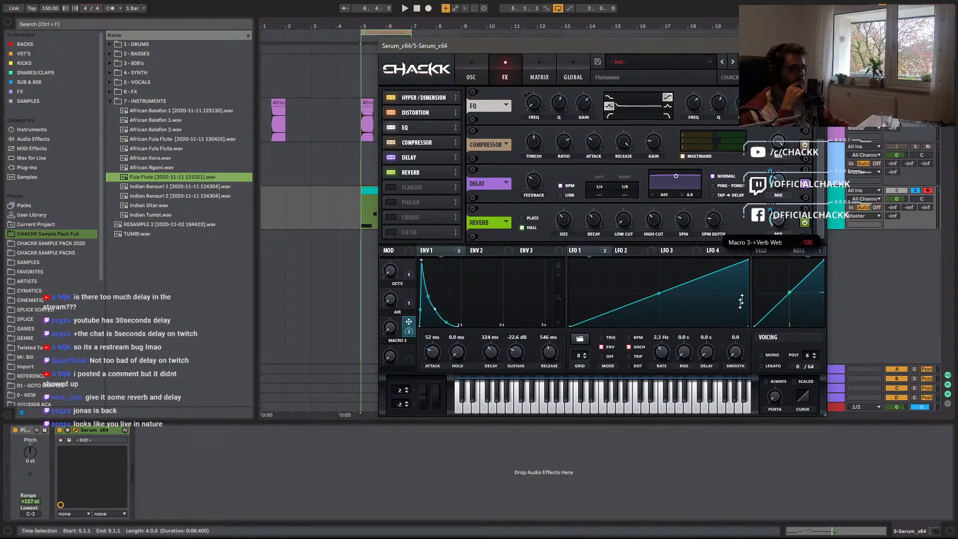
key("space")
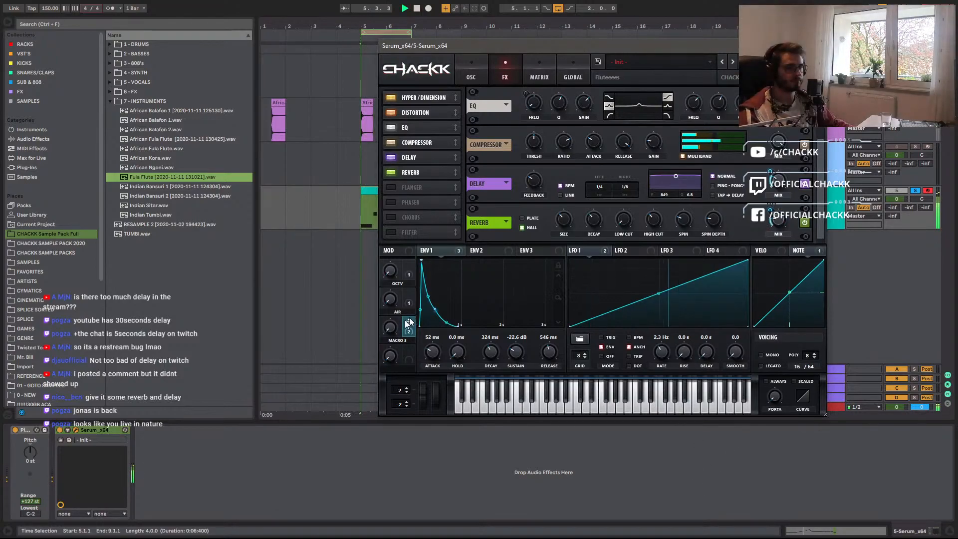
double_click(403, 343)
type("KILL S")
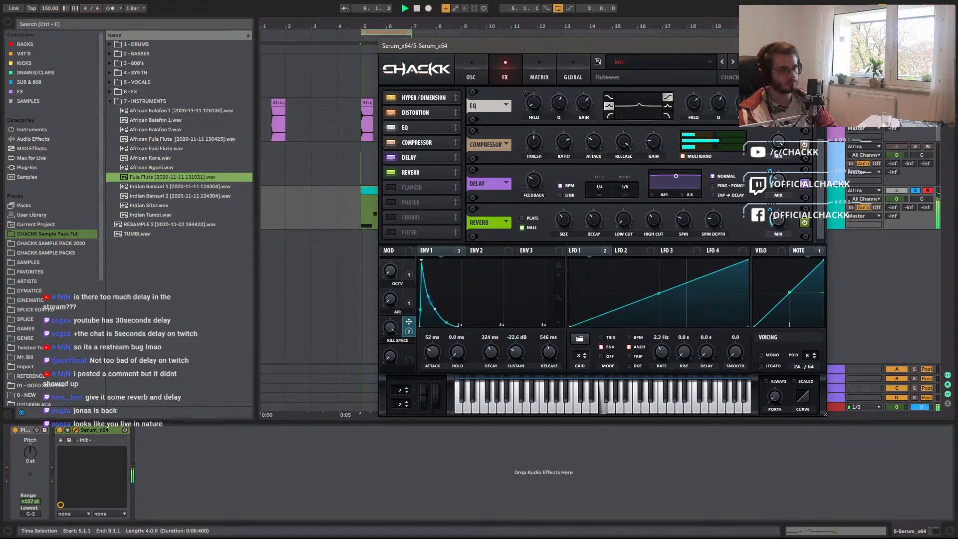
type("PACE")
key("Return")
left_click_drag(395, 328, 389, 396)
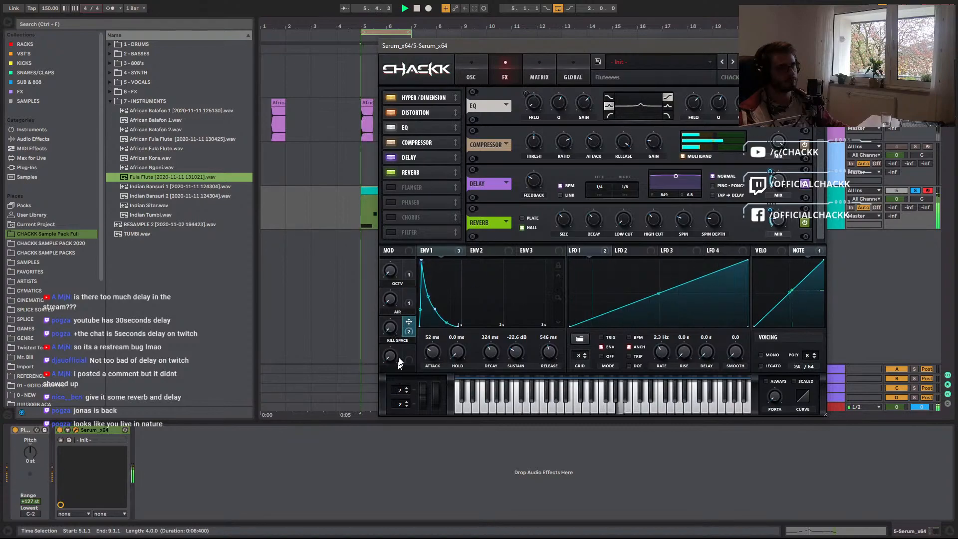
left_click_drag(390, 324, 391, 324)
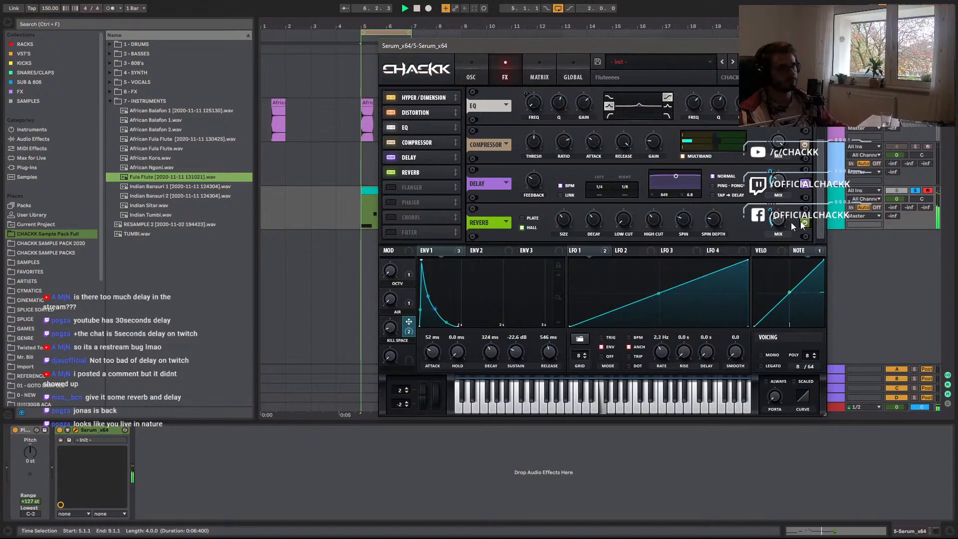
Enable the filter effect, place it directly after Hyper/Dimension, and set its type to Reverb.
left_click(393, 230)
key("space")
left_click_drag(423, 231, 418, 99)
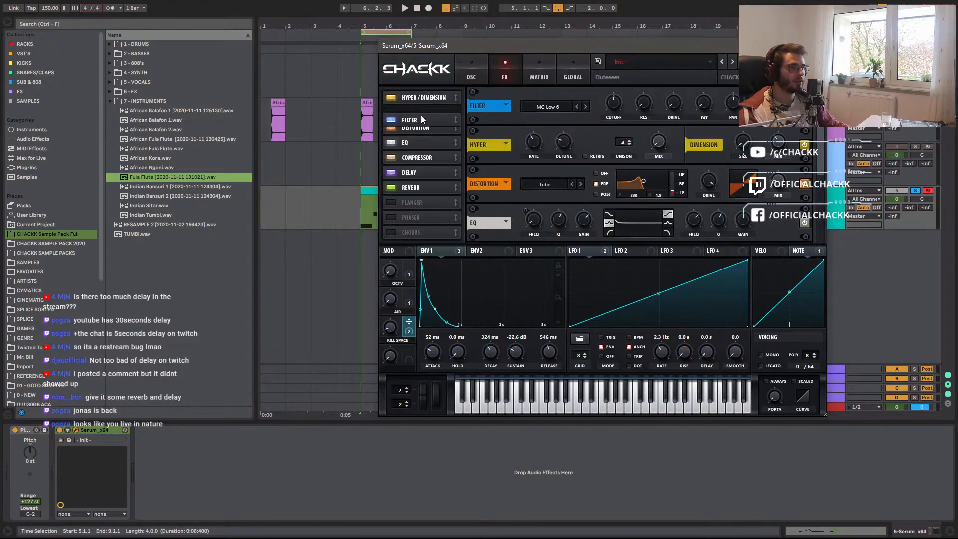
left_click(547, 107)
mouse_move(549, 151)
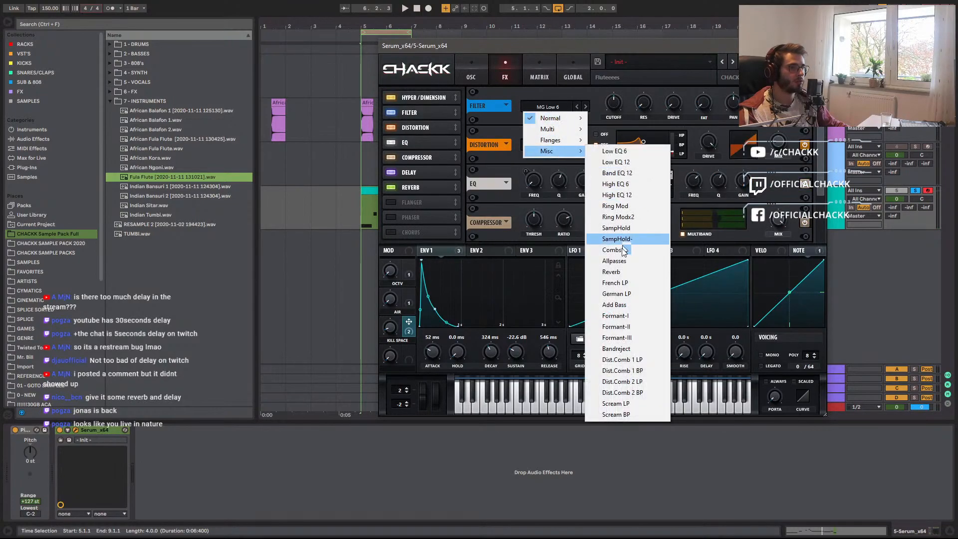
left_click(617, 273)
Modulate the filter effect's cutoff with Note and the mod wheel, and lower its base cutoff.
key("space")
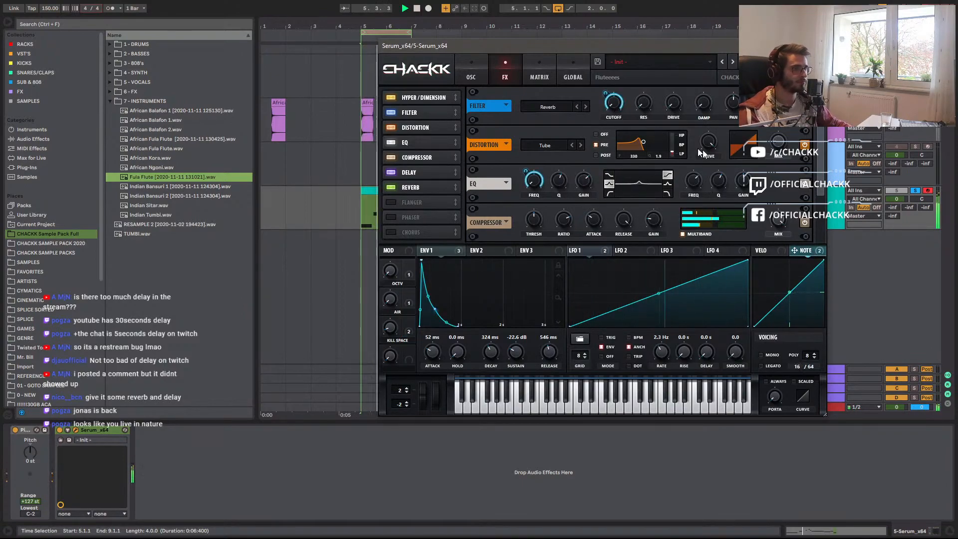
key("space")
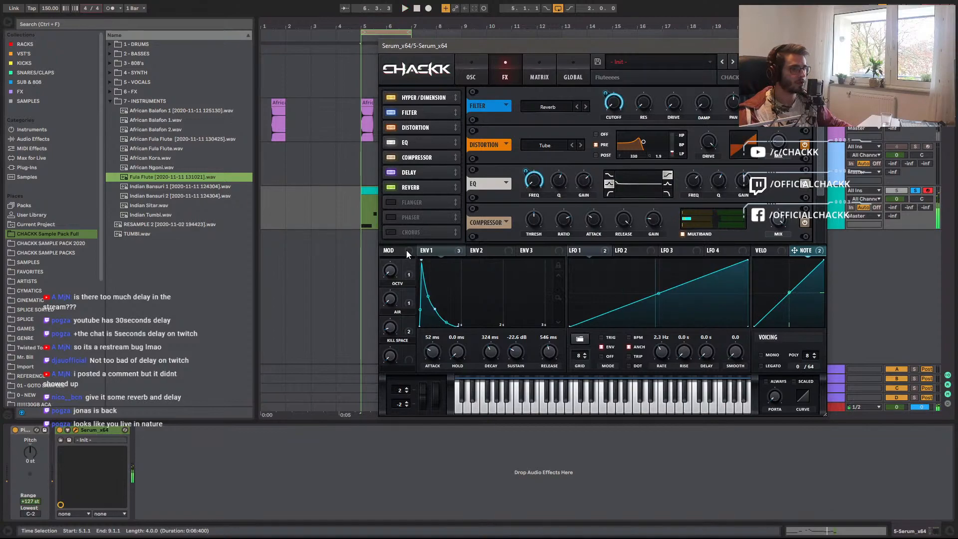
left_click_drag(614, 107, 592, 173)
key("space")
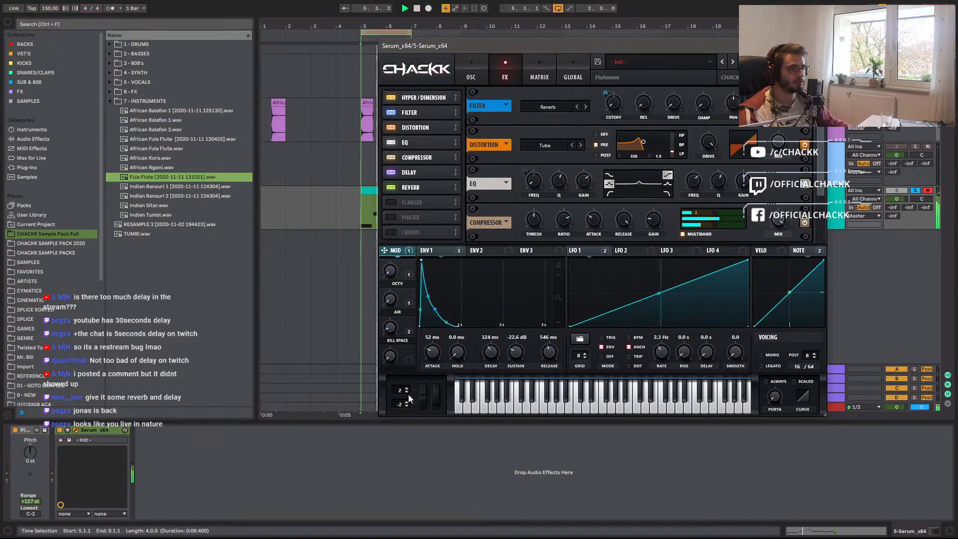
Adjust the mod wheel's modulation amount on the filter effect's cutoff while sweeping the wheel during playback.
left_click_drag(436, 402, 437, 375)
key("space")
key("space")
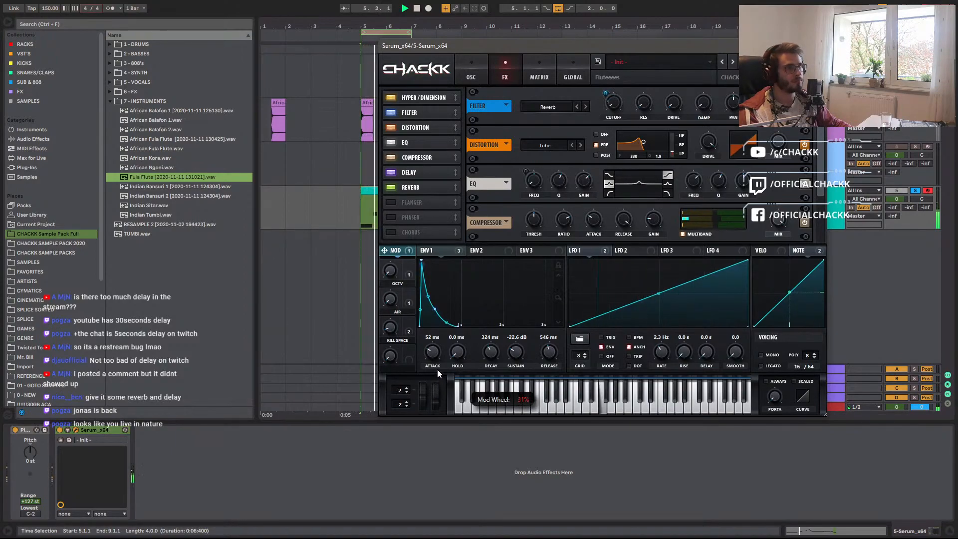
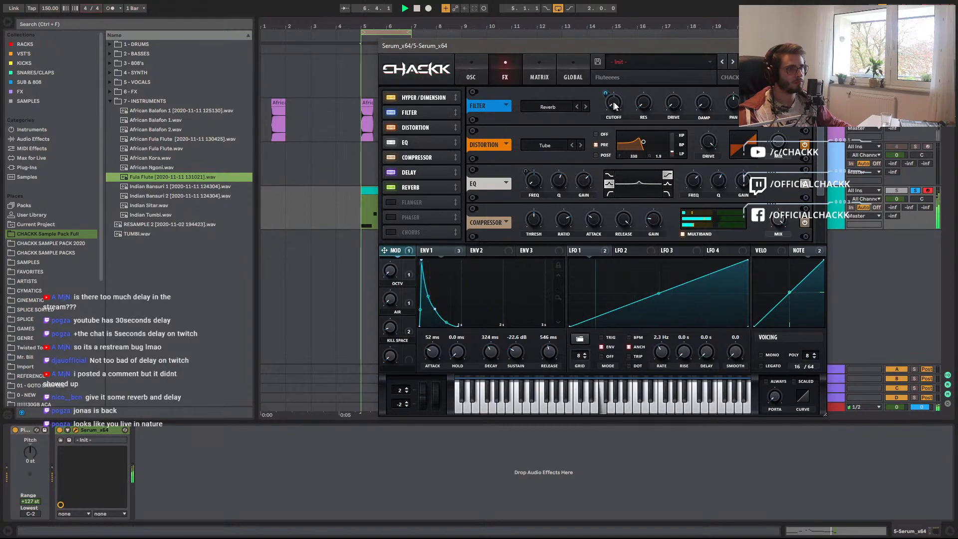
left_click_drag(606, 93, 642, 4)
left_click_drag(436, 402, 439, 372)
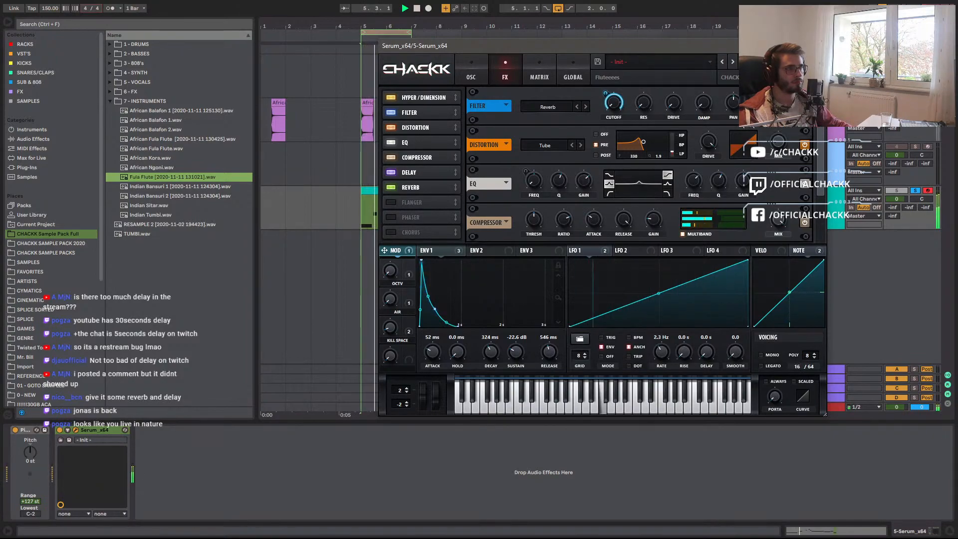
Set the filter effect's type to French LP, audition the patch, and return to the oscillator page.
left_click(587, 108)
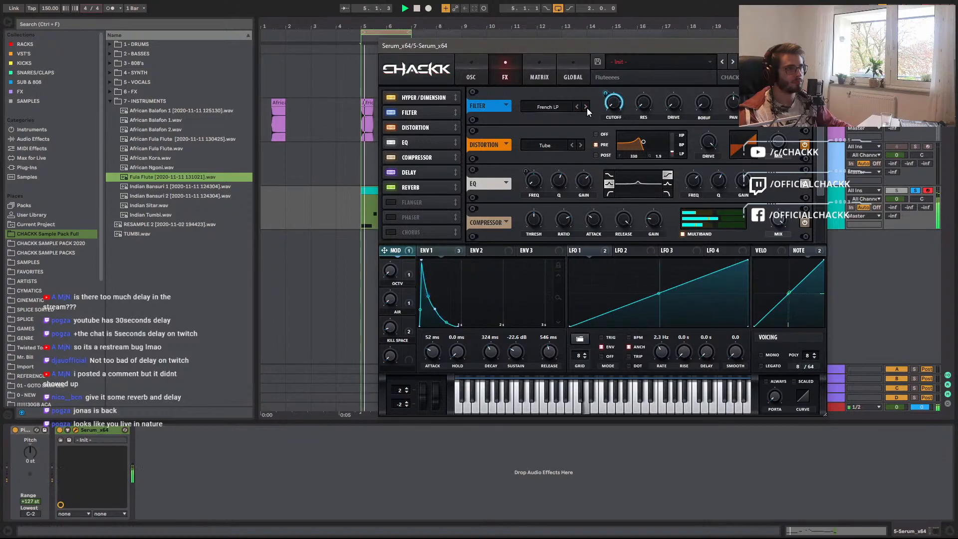
left_click(558, 106)
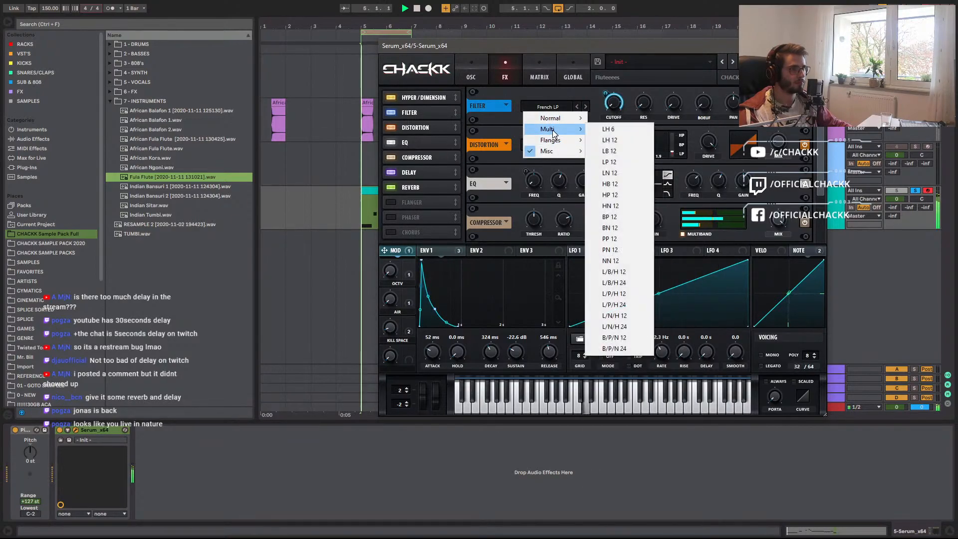
mouse_move(554, 140)
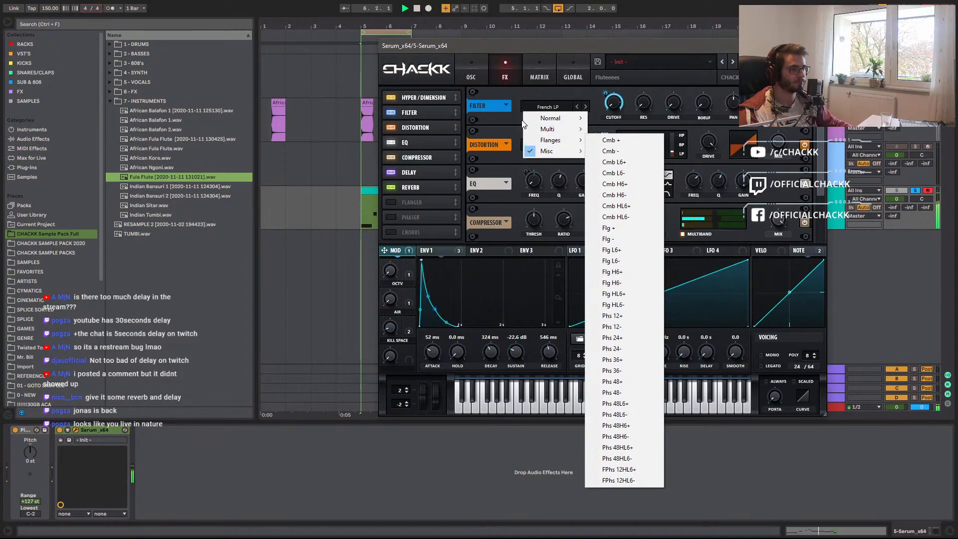
mouse_move(566, 125)
left_click(553, 93)
key("space")
key("space")
left_click(472, 73)
key("space")
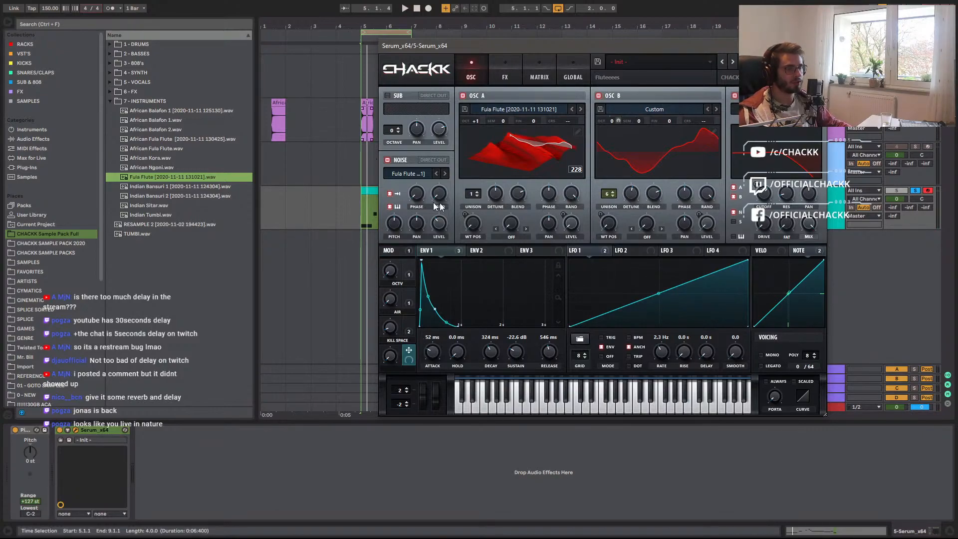
Save the preset as PL - FULA FLUTE in the CHACKK Hybrid Trap Mastery Vol. 1 presets folder.
left_click(595, 61)
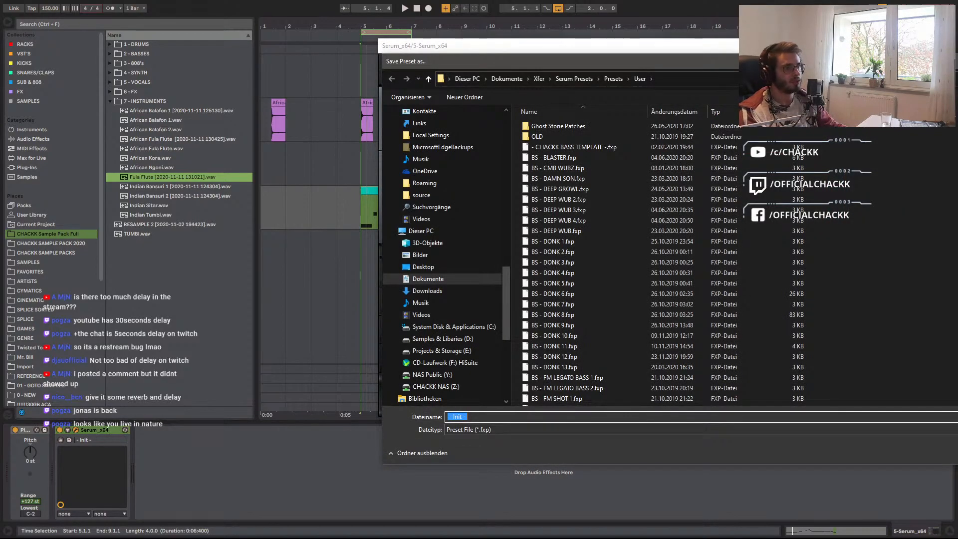
left_click(613, 79)
double_click(597, 158)
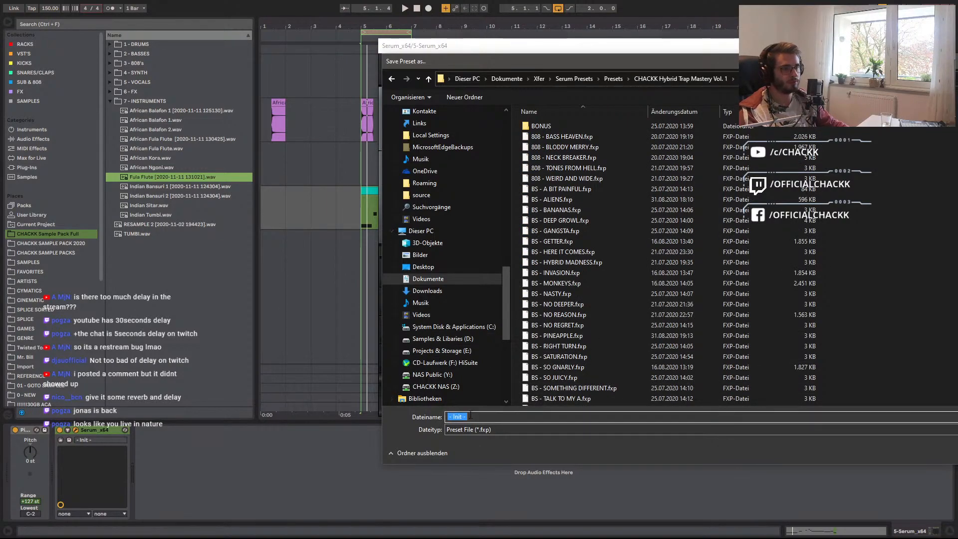
type("PL - ")
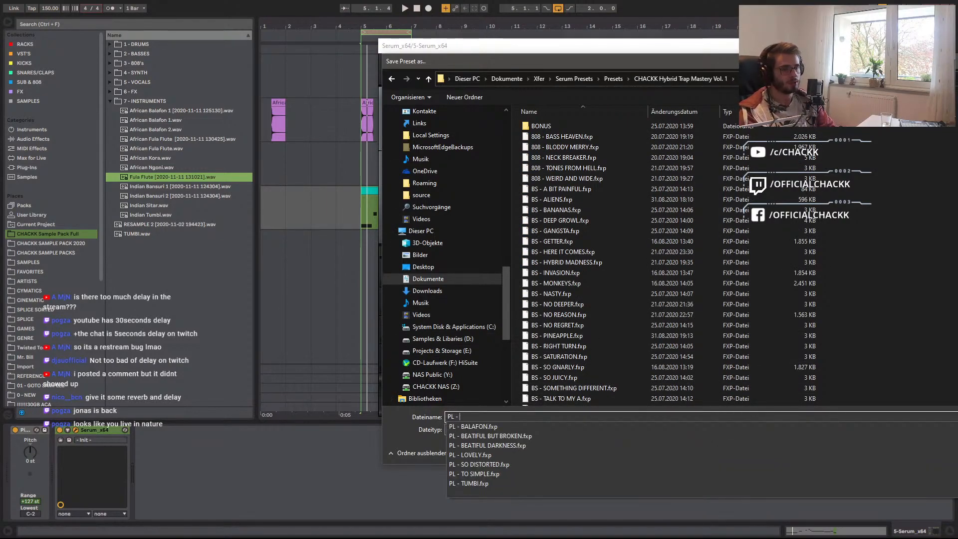
type("F")
key("Return")
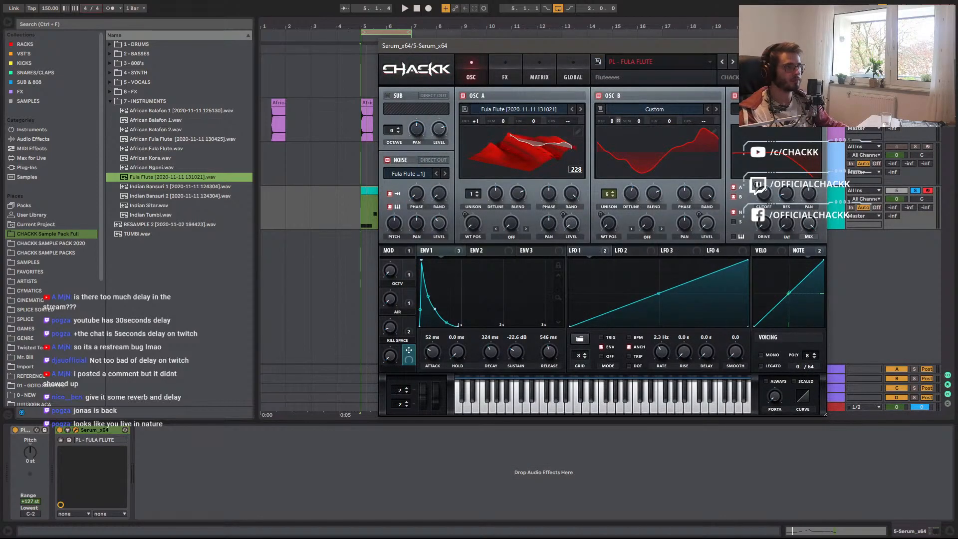
Close the flute's Serum editor, select the African Kora clip, and unsolo the flute track.
left_click(818, 46)
left_click(633, 103)
left_click(711, 103)
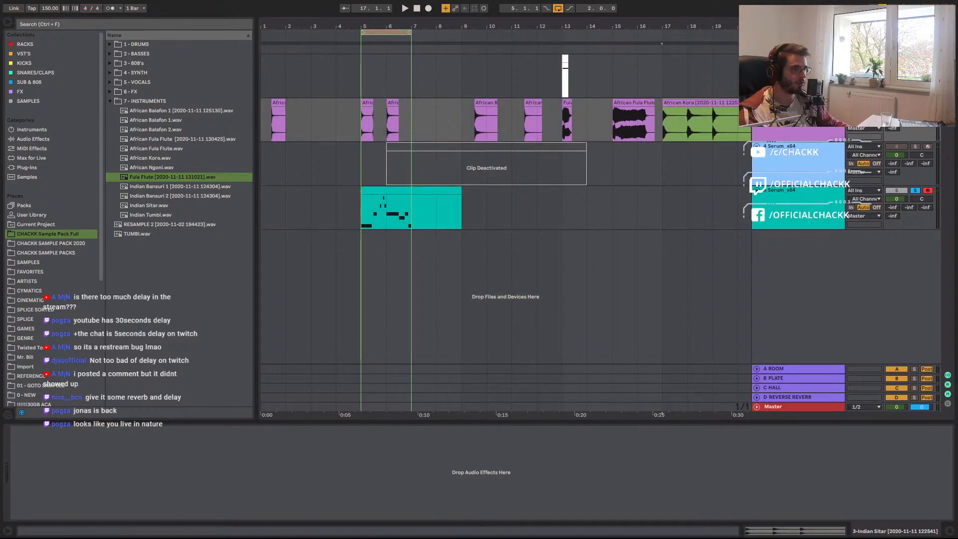
left_click(915, 190)
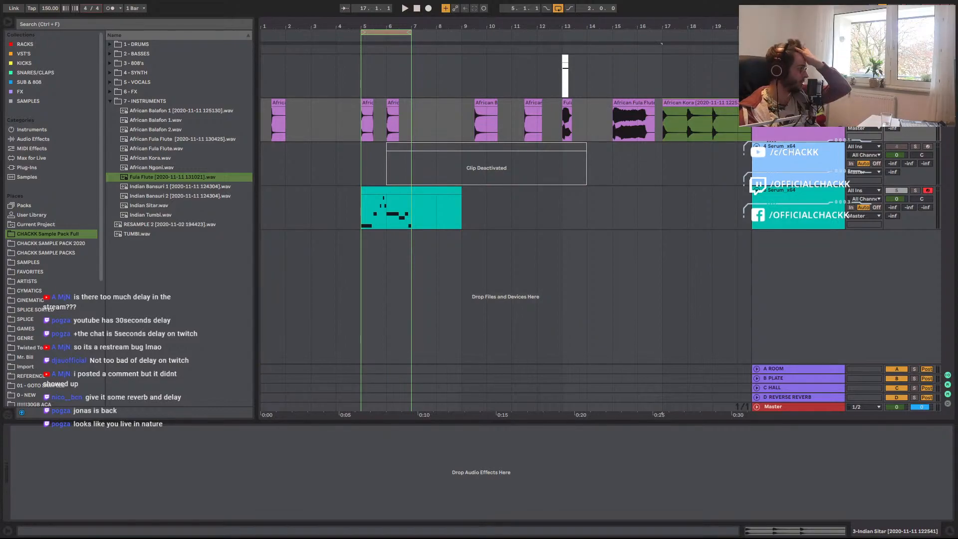
Audition the African Kora clip and the individual notes of the African Ngoni clip.
key("space")
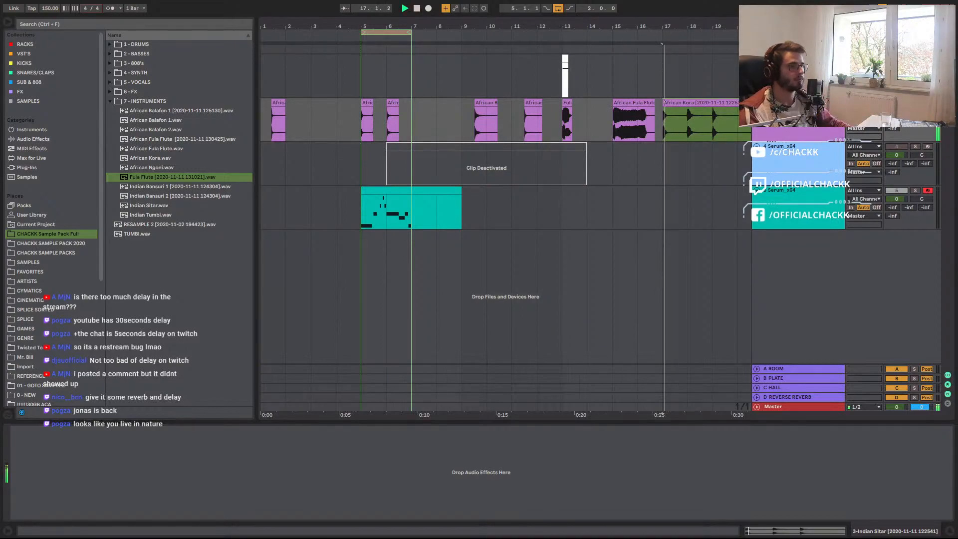
left_click_drag(664, 27, 429, 27)
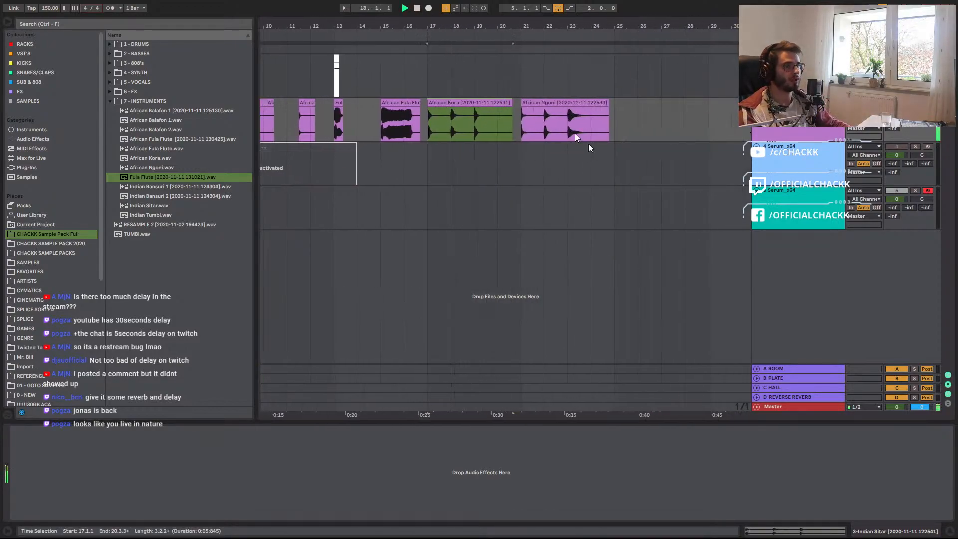
left_click(521, 132)
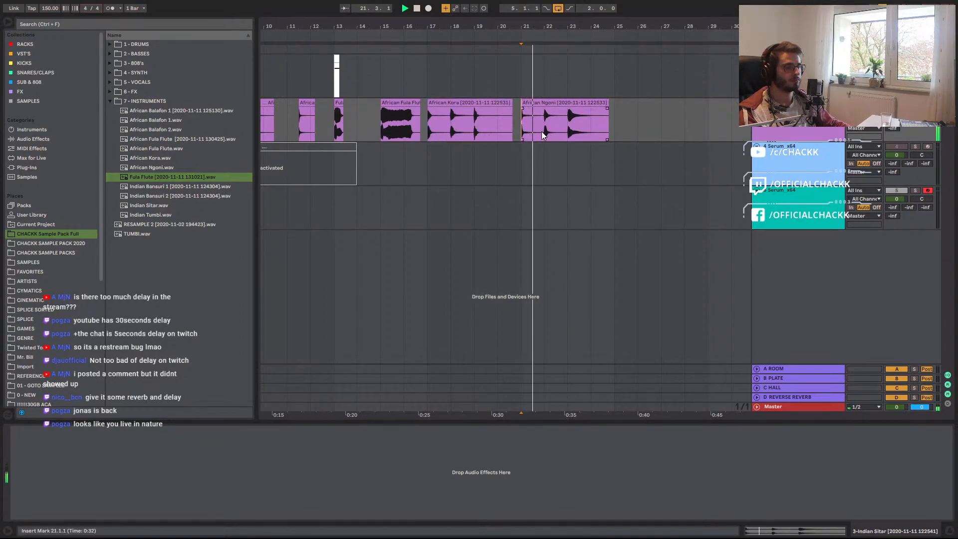
left_click(567, 136)
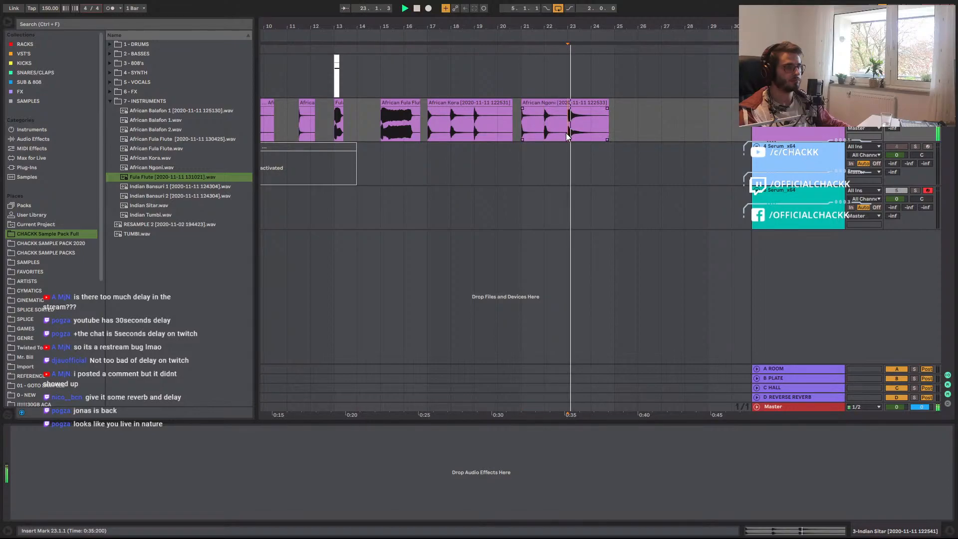
key("space")
Isolate the one-bar African Ngoni note at bar 22, move it to bar 27, and consolidate it.
left_click(546, 131)
key("space")
key("space")
left_click(567, 131, "shift")
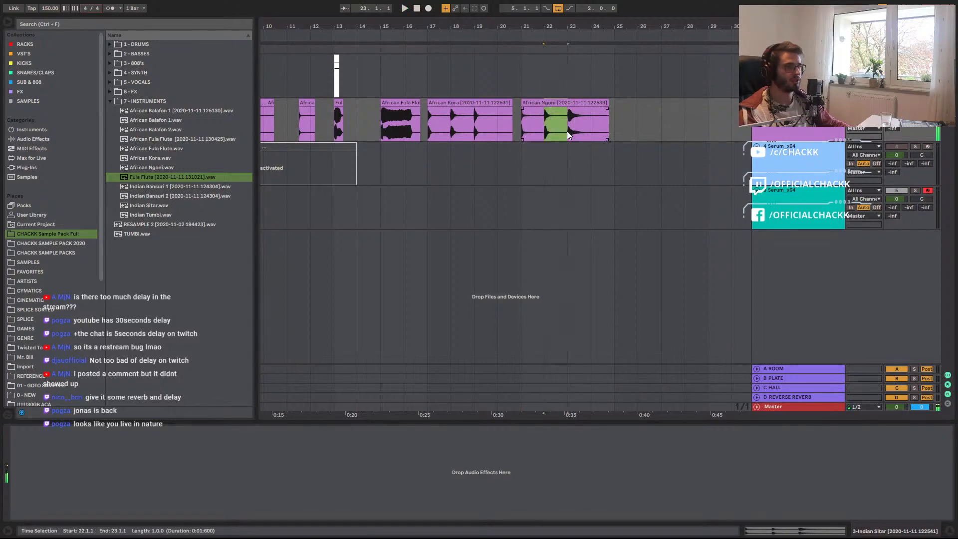
left_click_drag(567, 131, 682, 117)
scroll(688, 124, "up", 2, "ctrl")
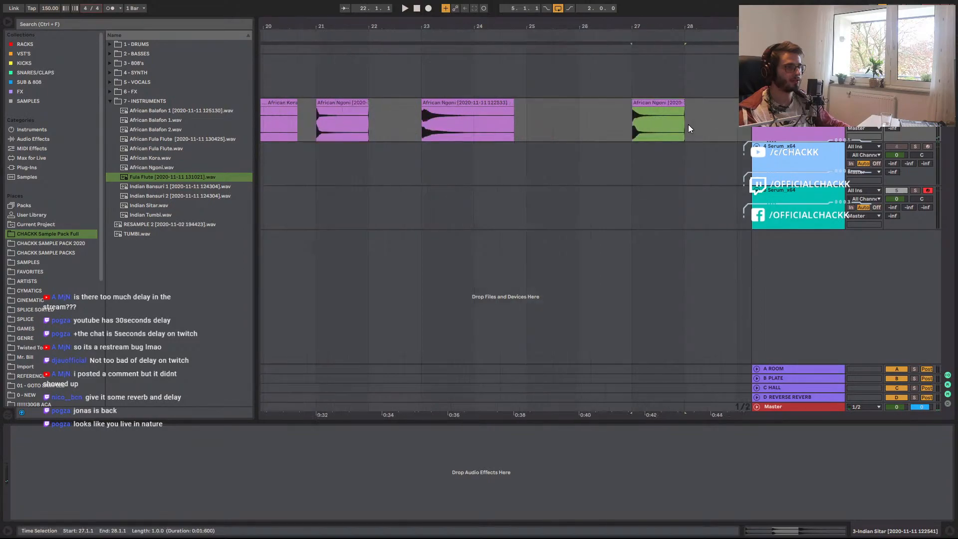
scroll(658, 113, "up", 2)
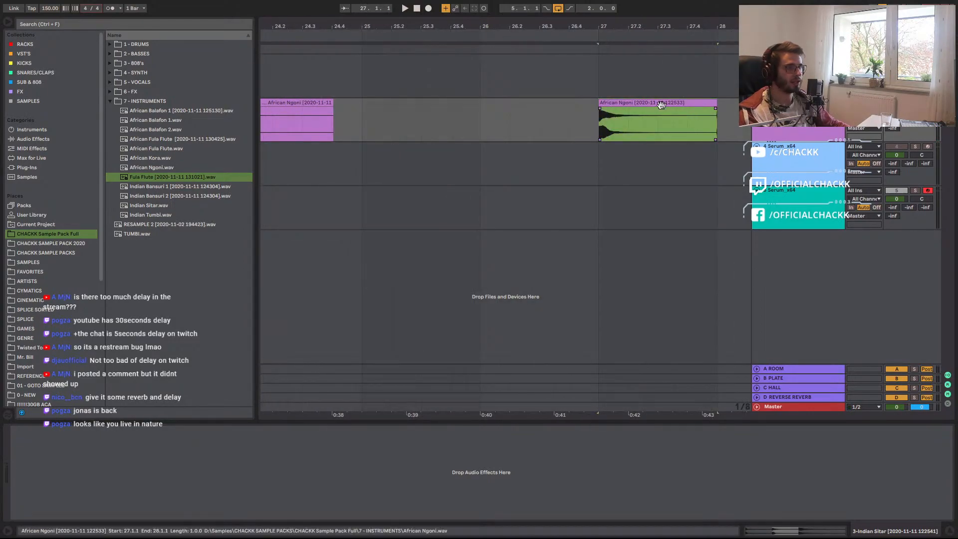
key("ctrl+j")
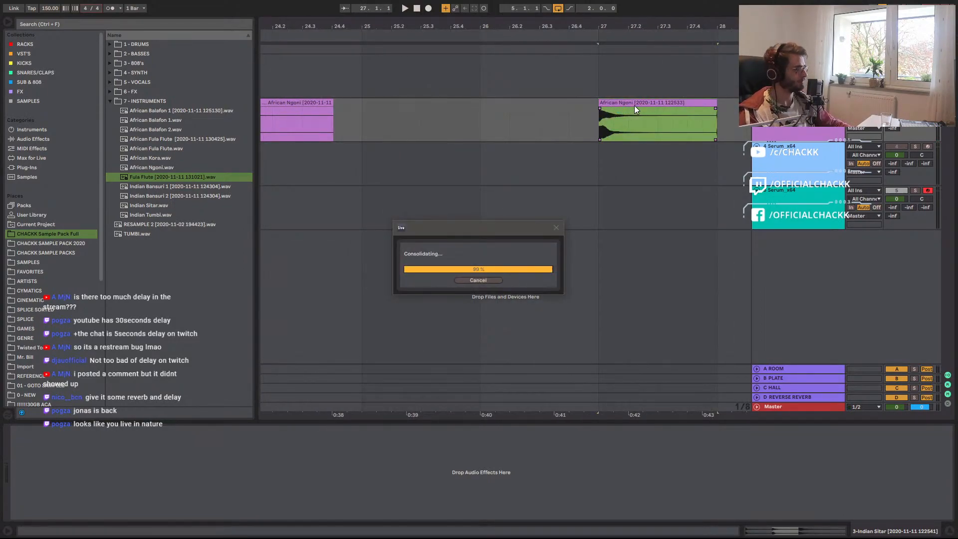
Crop the consolidated African Ngoni clip and add the resulting sample to the 7 - INSTRUMENTS folder.
right_click(640, 97)
right_click(627, 102)
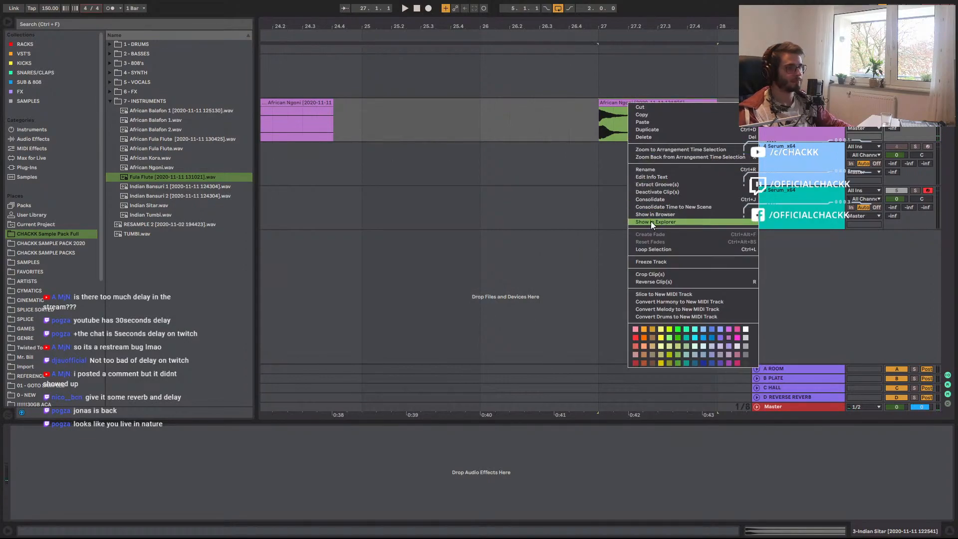
left_click(654, 215)
right_click(627, 101)
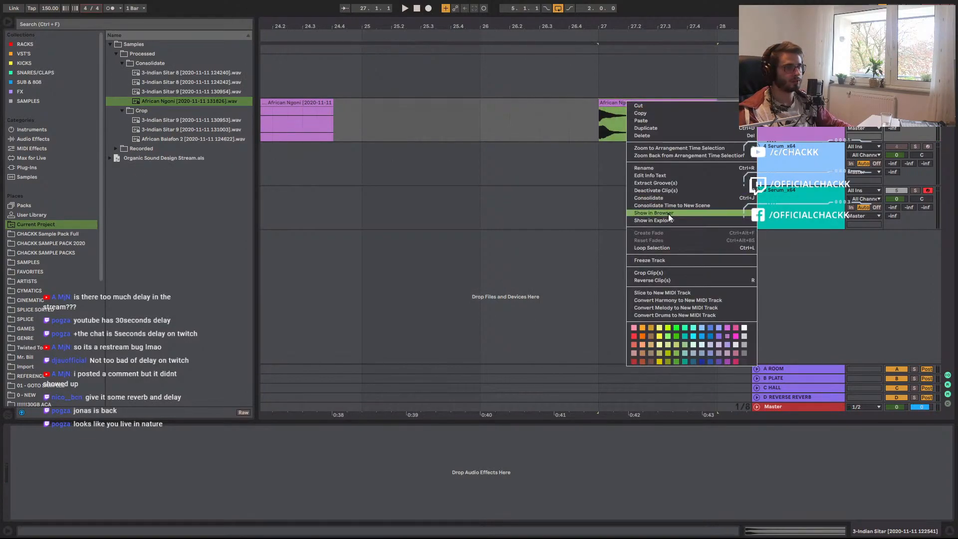
left_click(648, 273)
right_click(620, 103)
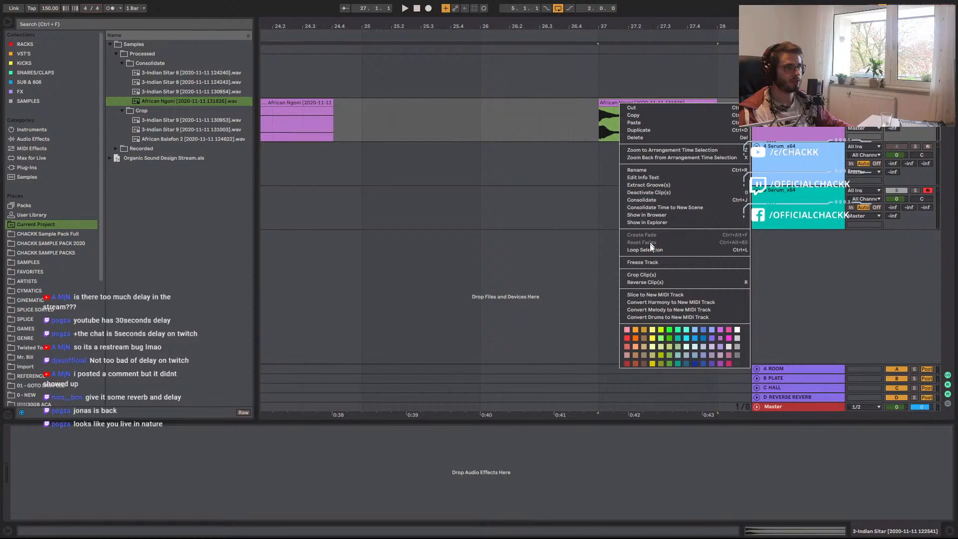
left_click_drag(181, 149, 161, 191)
left_click(170, 176)
Audition the African Ngoni clip at bar 27 and compare the two African Ngoni samples in the browser.
left_click(791, 214)
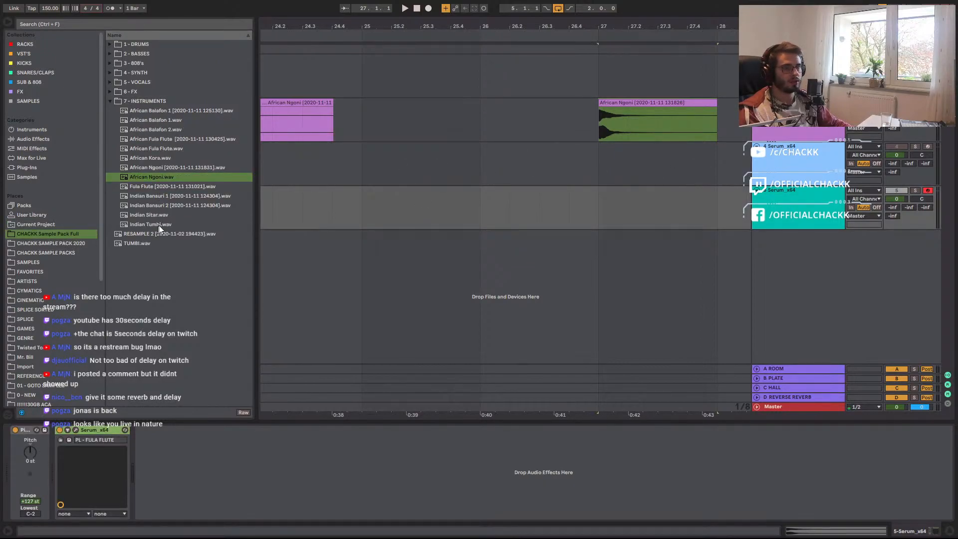
left_click(727, 109)
key("space")
key("space")
left_click(151, 180)
left_click(167, 171)
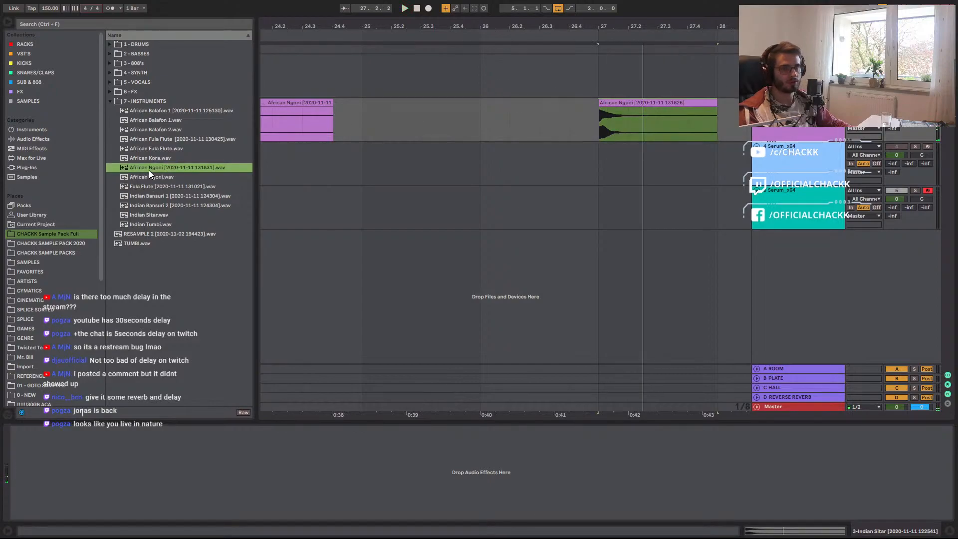
left_click(676, 154)
Add a new MIDI track below the flute track and load Serum_x64 on it, closing its editor.
left_click(743, 223)
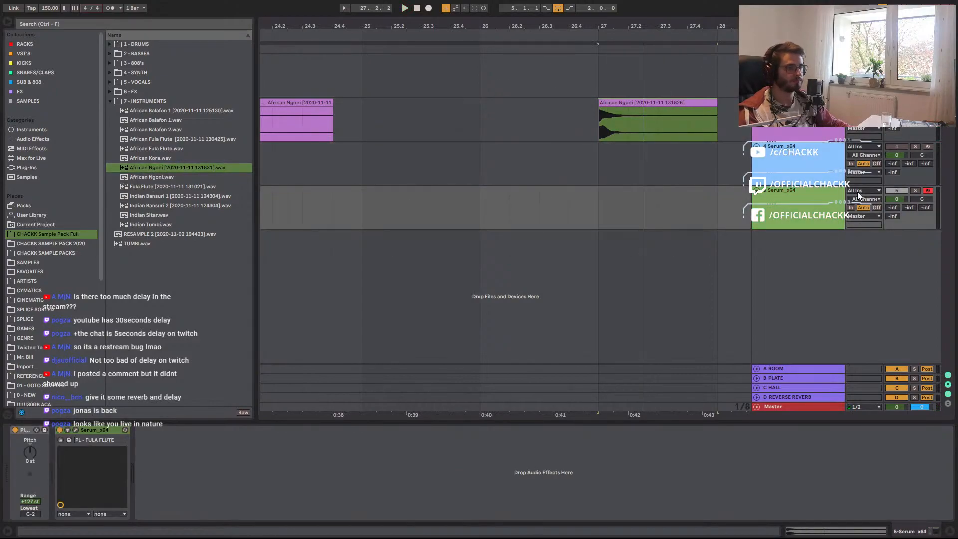
key("ctrl+shift+t")
left_click_drag(599, 240, 725, 247)
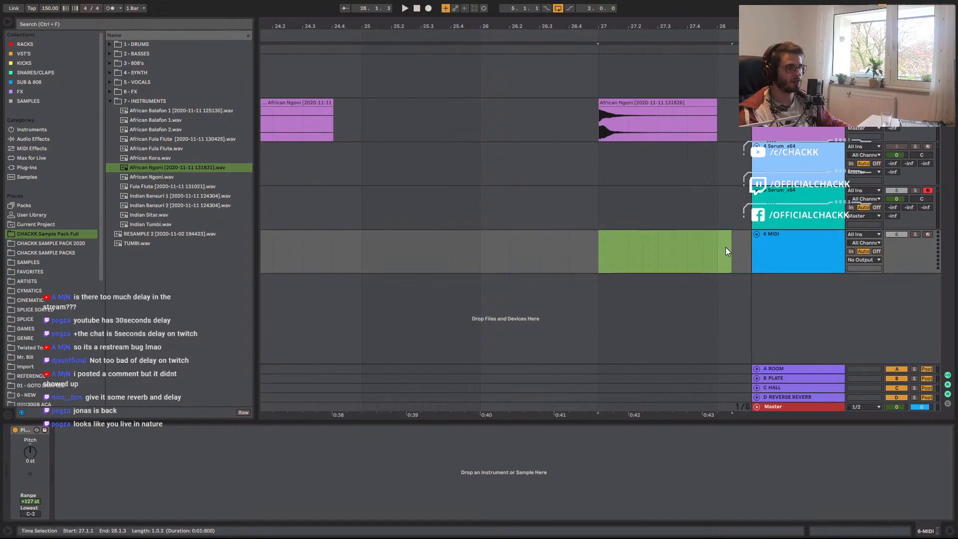
key("ctrl+f")
type("serum vst")
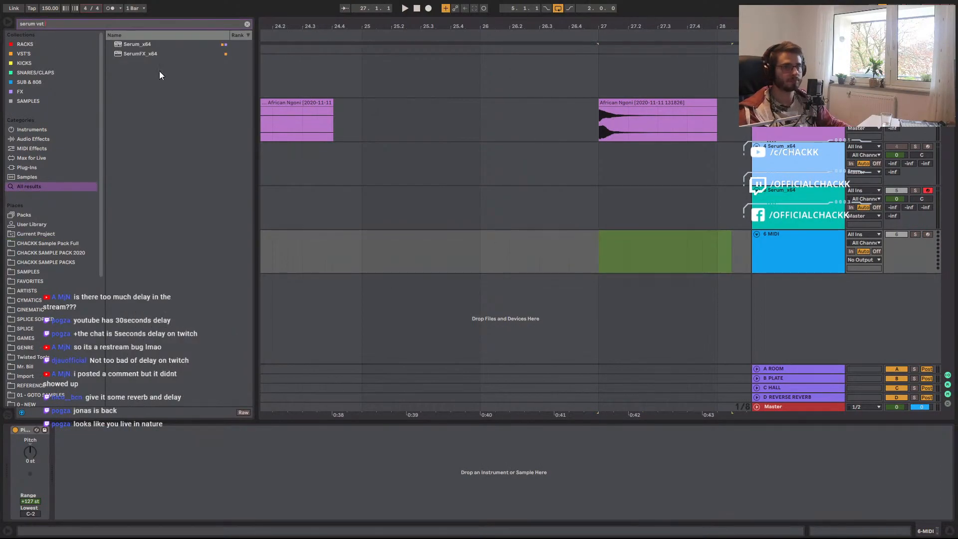
double_click(135, 44)
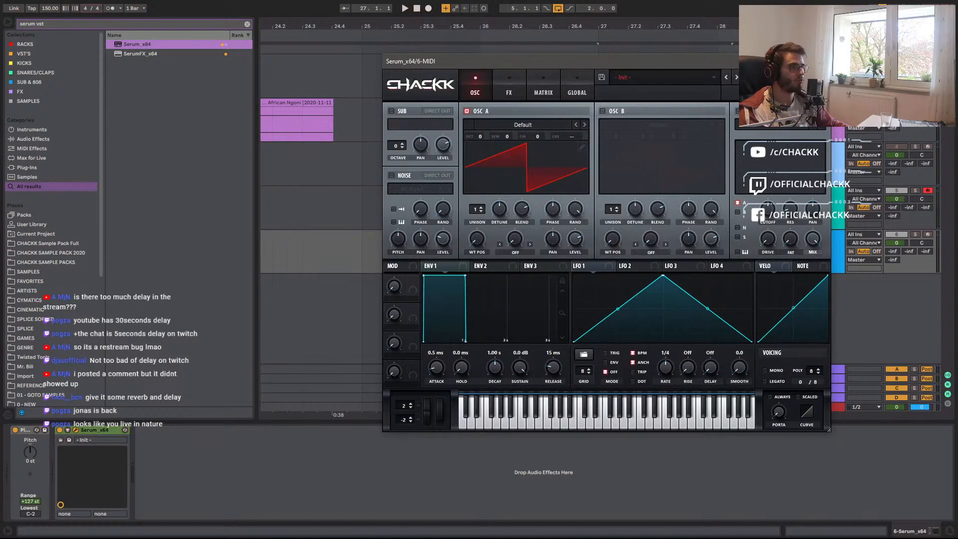
left_click(822, 61)
Create an empty two-bar MIDI clip from bar 27 to bar 29 on the new Serum track.
left_click(603, 246)
left_click_drag(664, 27, 540, 10)
left_click(581, 250, "shift")
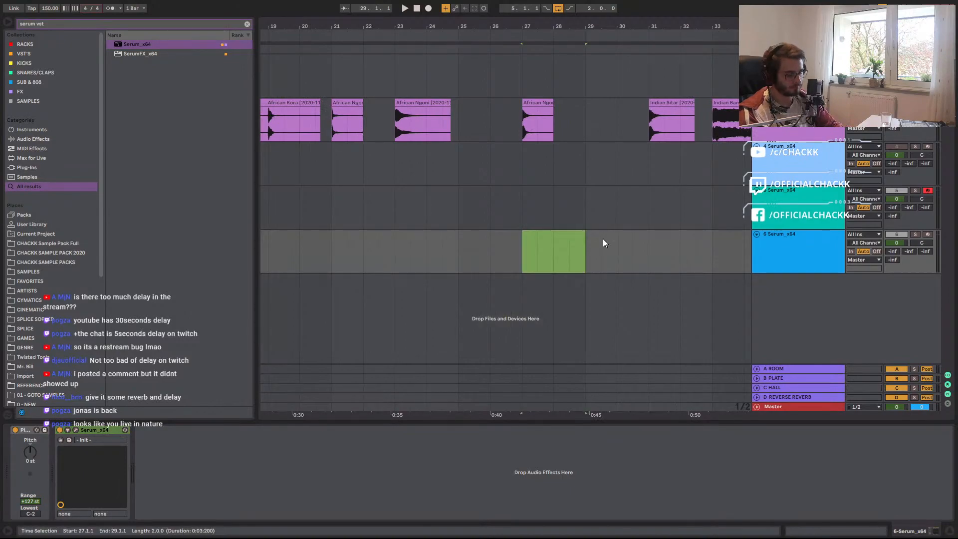
key("ctrl+shift+m")
Stack short notes of the A natural minor scale at the very start of the clip.
scroll(229, 449, "down", 3)
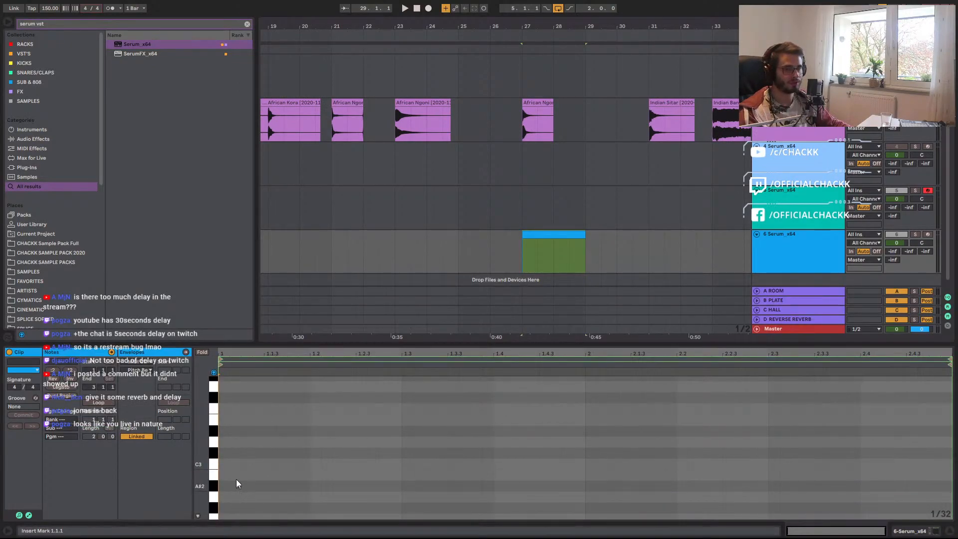
double_click(226, 496)
double_click(227, 477)
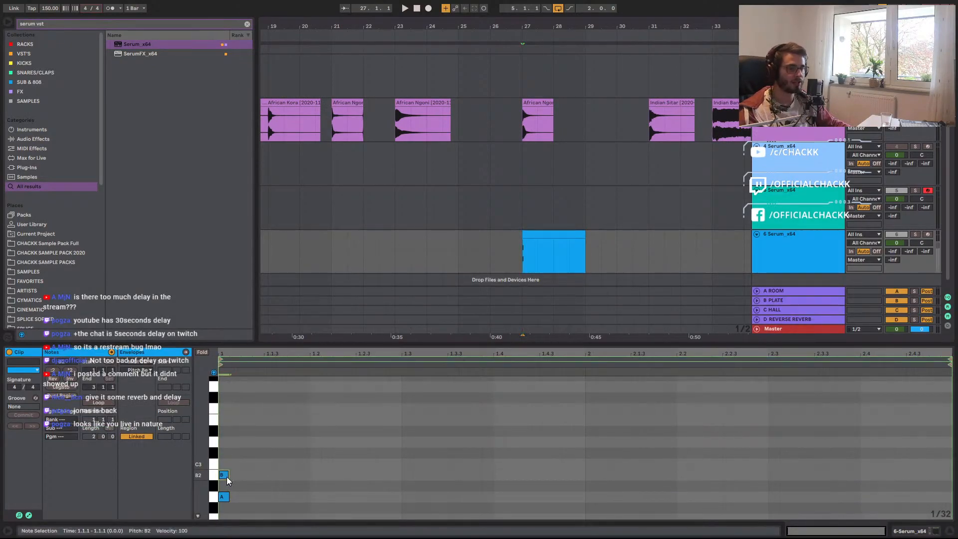
double_click(226, 409)
double_click(223, 385)
scroll(221, 387, "up", 1)
double_click(222, 386)
scroll(226, 402, "up", 2)
scroll(241, 414, "down", 2)
Select all the scale notes and shift them by octaves so the stack covers A0 to A5.
key("ctrl+a")
key("shift+Up")
key("shift+Down")
key("shift+Down")
key("shift+Up")
key("shift+Up")
key("shift+Up")
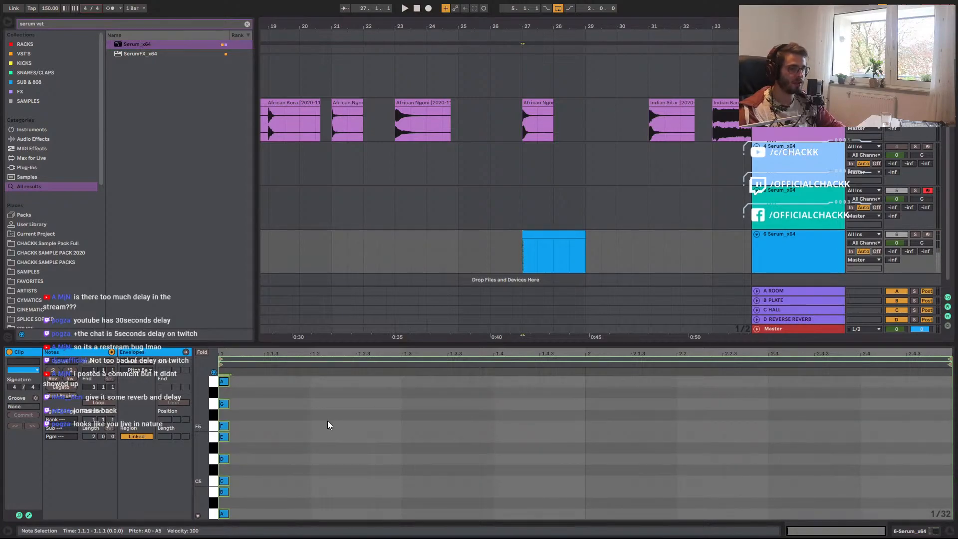
key("shift+Down")
key("shift+Down")
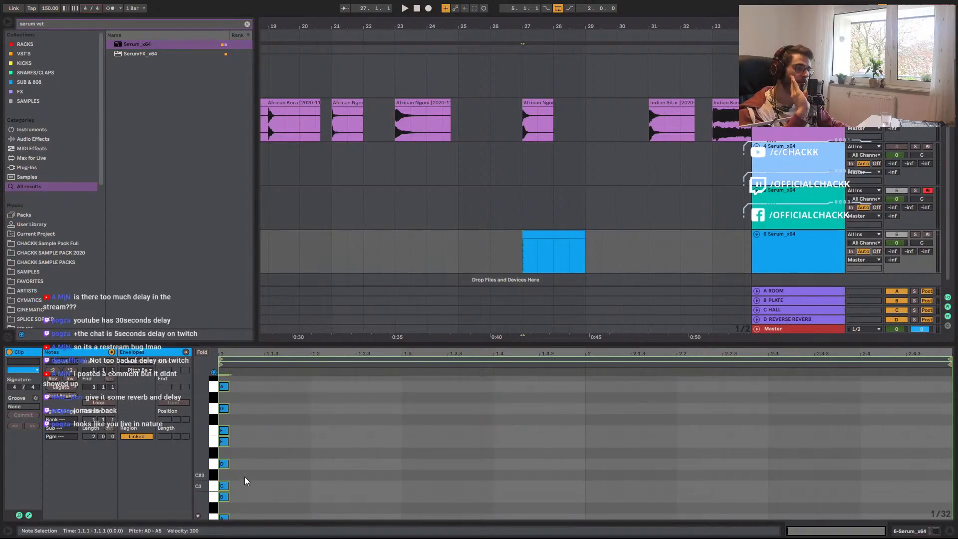
Transpose the whole stack of scale notes up six semitones, so it runs from D#1 to D#6.
scroll(247, 480, "down", 5)
scroll(229, 464, "down", 3)
key("Up")
key("Up")
key("Up")
key("Up")
key("Up")
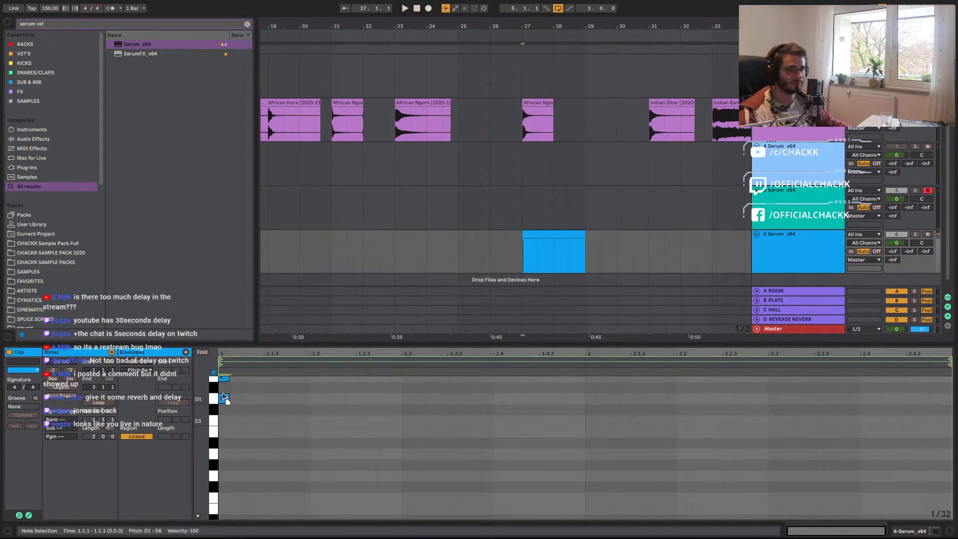
left_click_drag(227, 459, 226, 448)
Nudge the scale notes in front of the clip's start, and fold the piano roll to the scale's notes.
scroll(237, 454, "up", 1)
key("Left")
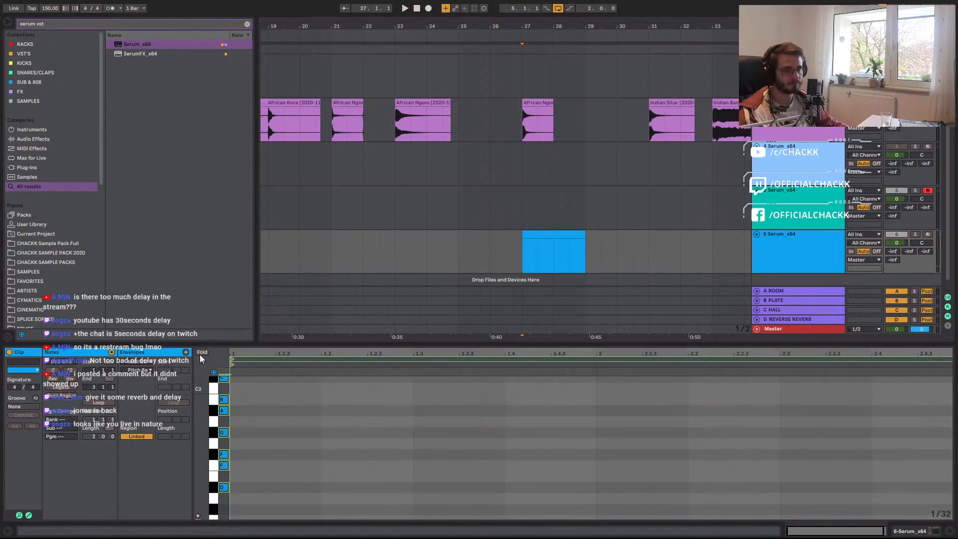
left_click(202, 352)
left_click(564, 234)
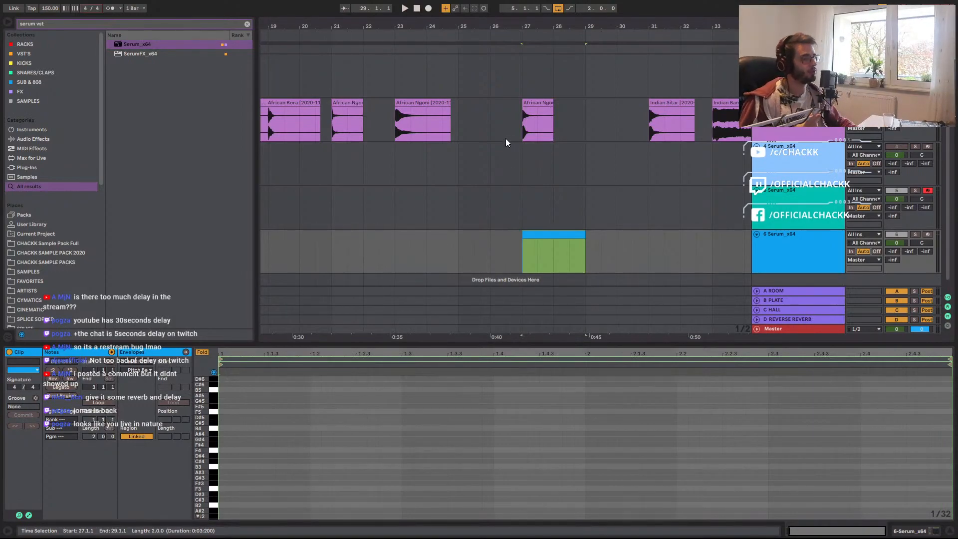
Solo the third Serum track and draw a short D#3 note at the very start of its clip.
left_click(915, 235)
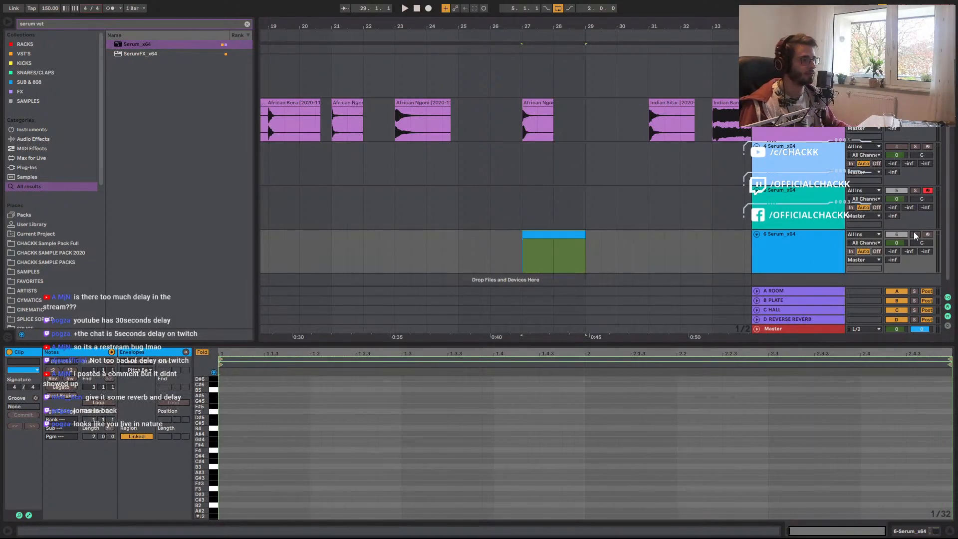
scroll(272, 444, "down", 3)
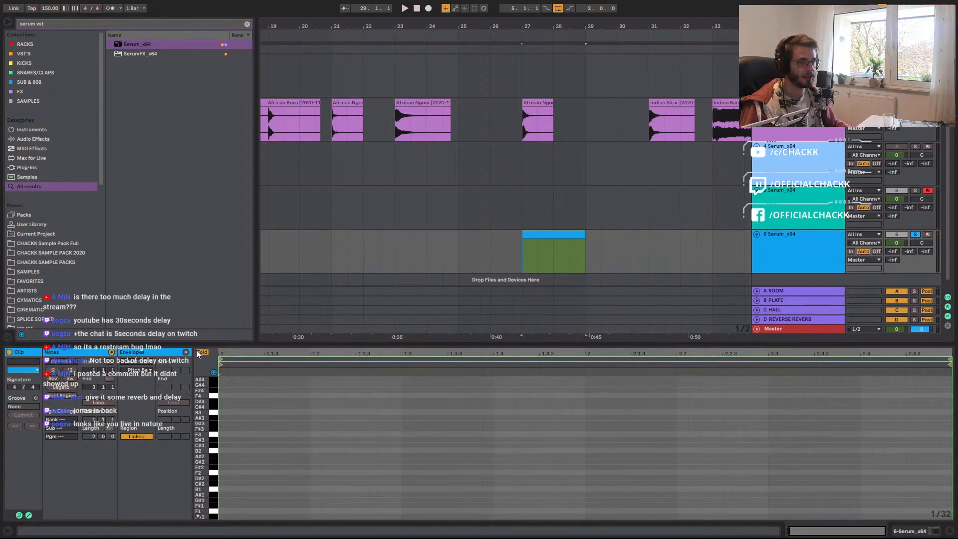
left_click_drag(242, 352, 306, 519)
left_click(311, 507)
left_click_drag(198, 468, 267, 474)
scroll(267, 470, "down", 4)
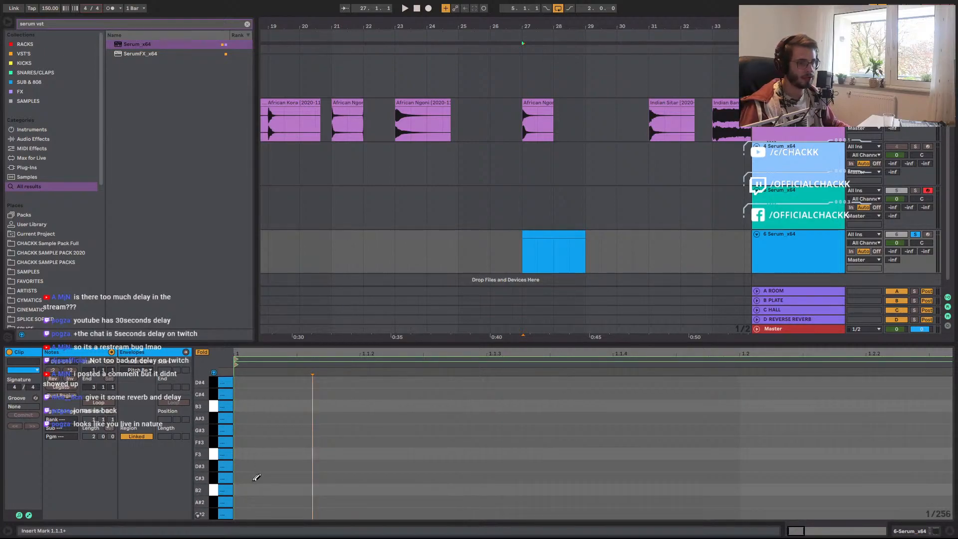
scroll(259, 478, "up", 2)
left_click(246, 484)
Try F#3 and G#3 as the second note of the melody and audition them against the opening D#3.
left_click(323, 461)
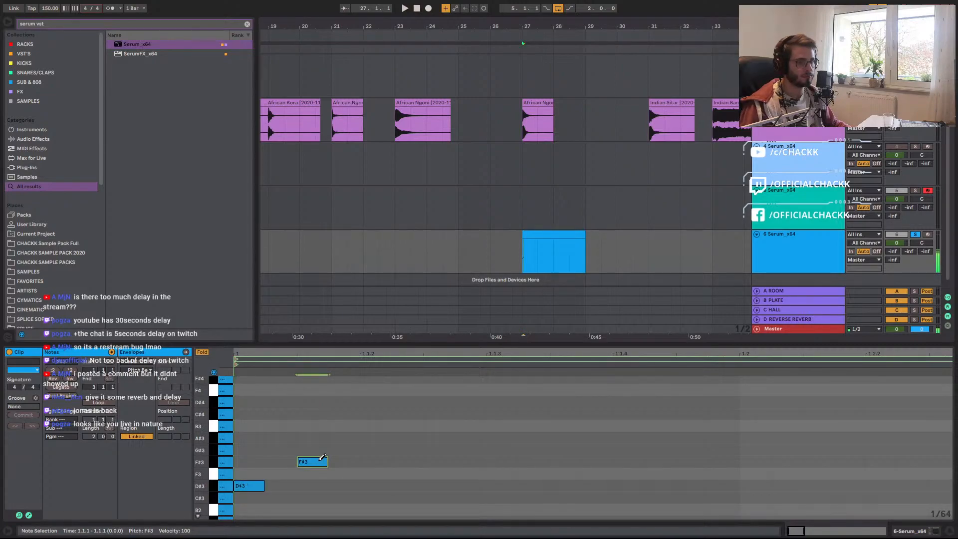
left_click(313, 458)
left_click(379, 450)
left_click(263, 438)
left_click(264, 437)
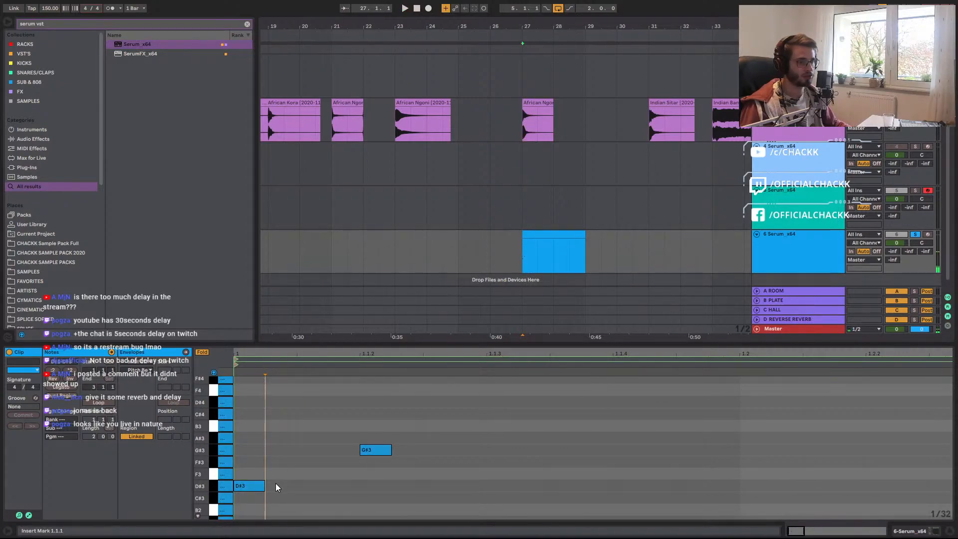
left_click_drag(264, 486, 297, 486)
left_click_drag(391, 449, 422, 450)
key("space")
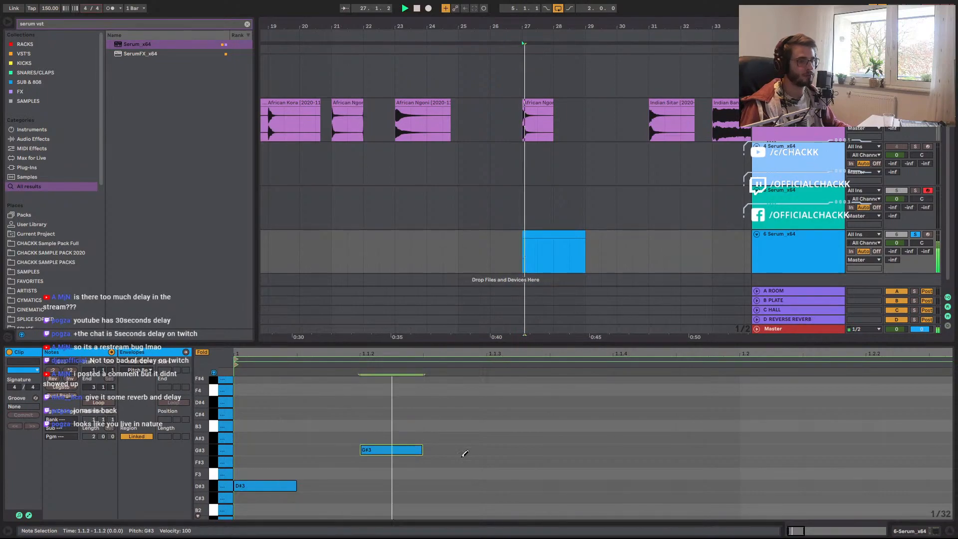
key("space")
left_click(387, 449)
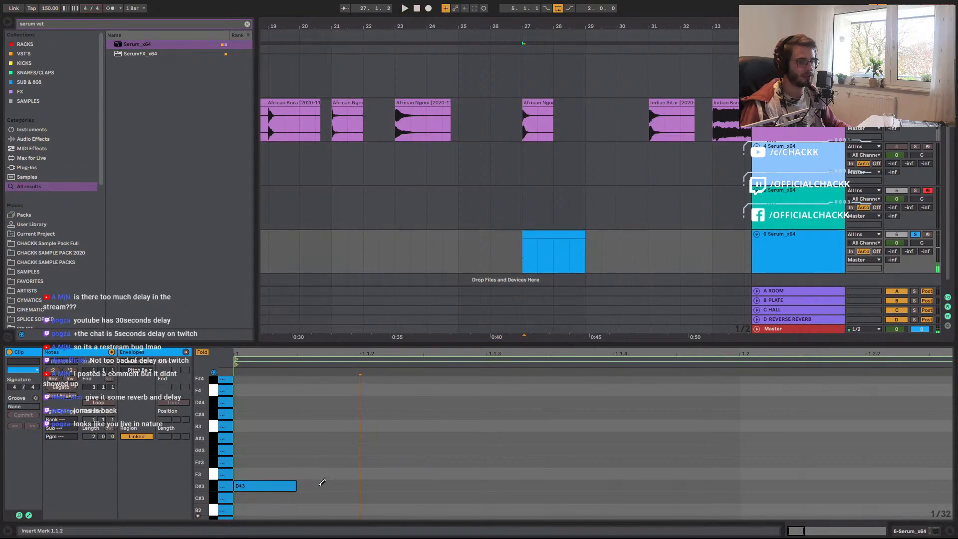
Lengthen the opening D#3 to a sixteenth note and audition the clip.
left_click_drag(296, 486, 359, 486)
left_click(519, 422)
left_click_drag(541, 354, 541, 322)
key("space")
scroll(361, 449, "up", 3)
key("space")
scroll(374, 446, "down", 3)
Add a sixteenth note at 1.1.3, audition it as G#3, and lower it to F#3.
left_click(328, 416)
left_click(327, 438)
key("space")
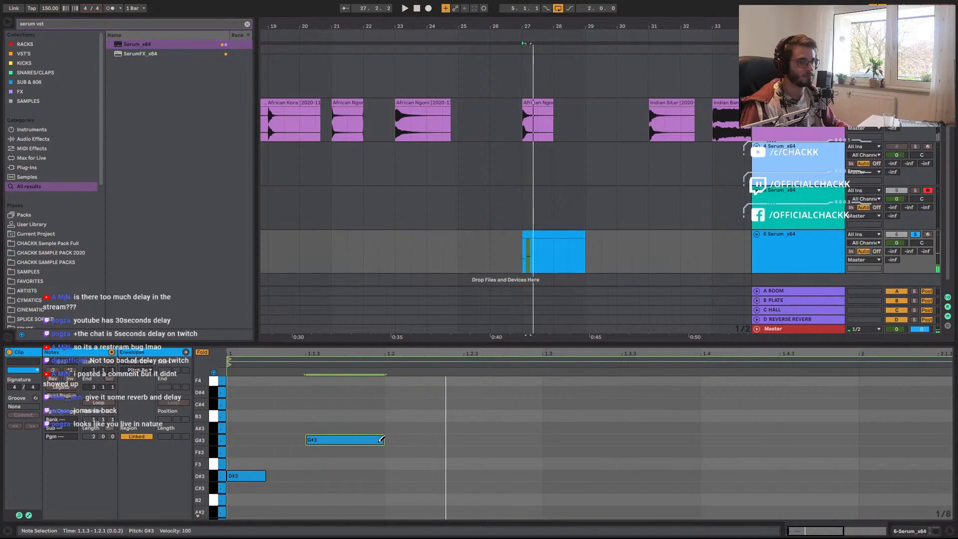
key("ctrl+1")
left_click(331, 438)
left_click(331, 438)
key("space")
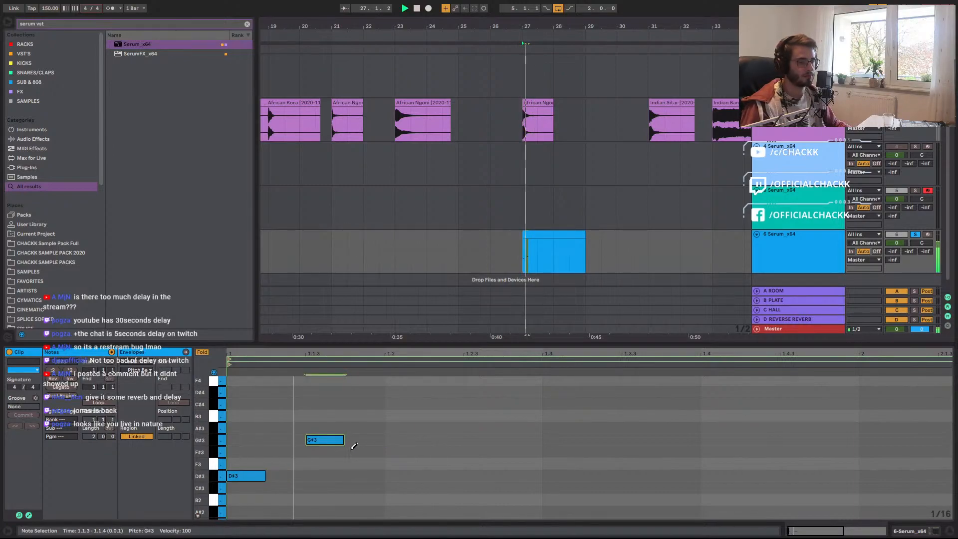
key("space")
key("Down")
key("Down")
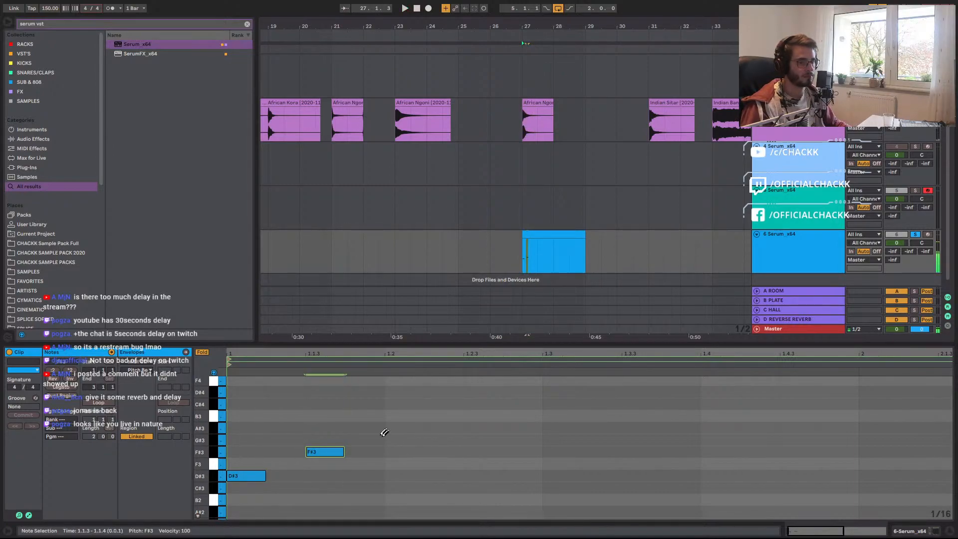
Audition G#3 at beat 1.2, and place a sixteenth-note D#4 there in its place.
left_click(407, 439)
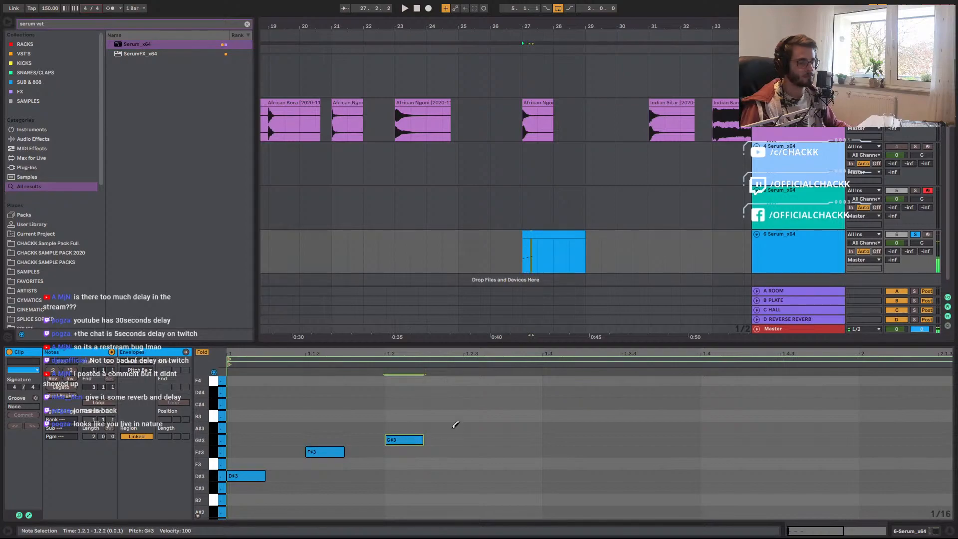
scroll(455, 427, "up", 1)
left_click(470, 410)
key("space")
key("space")
left_click(470, 414)
left_click(403, 412)
left_click(405, 459)
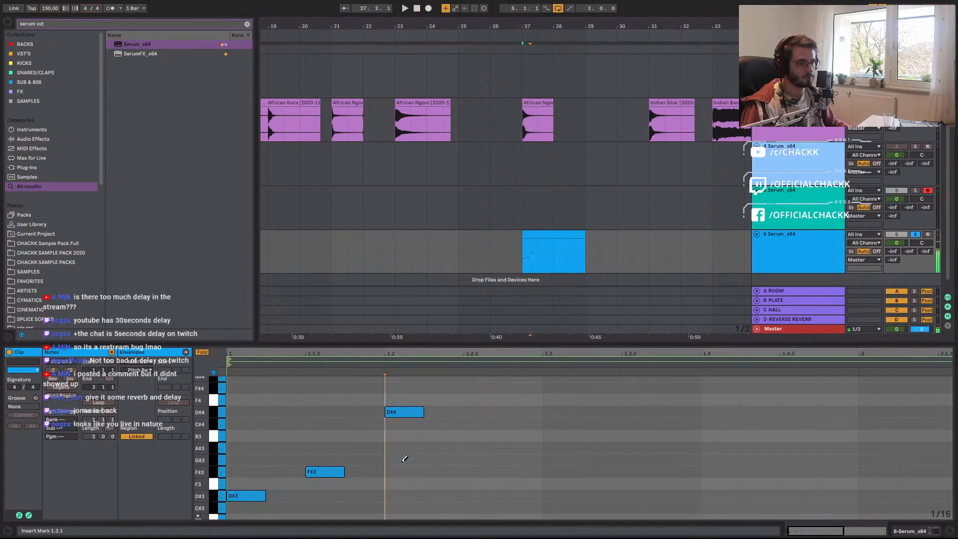
Add a sixteenth-note A#3 at 1.2.3 and a D#3 at 1.3 to continue the melody.
left_click(451, 447)
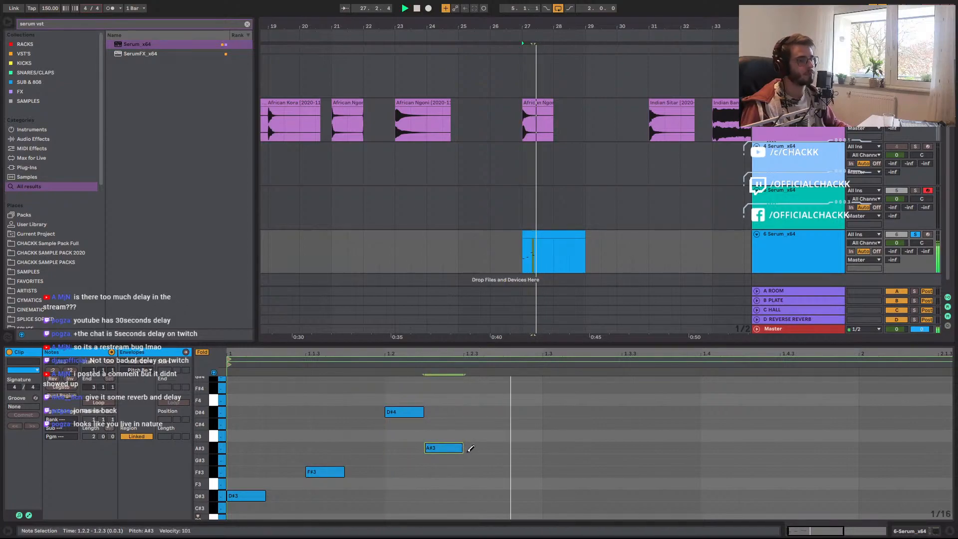
left_click_drag(451, 448, 491, 448)
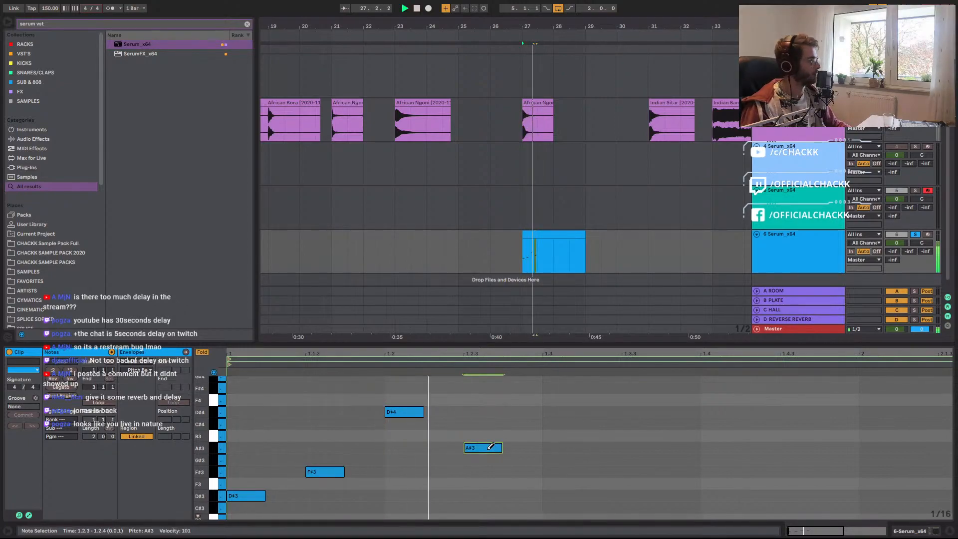
key("space")
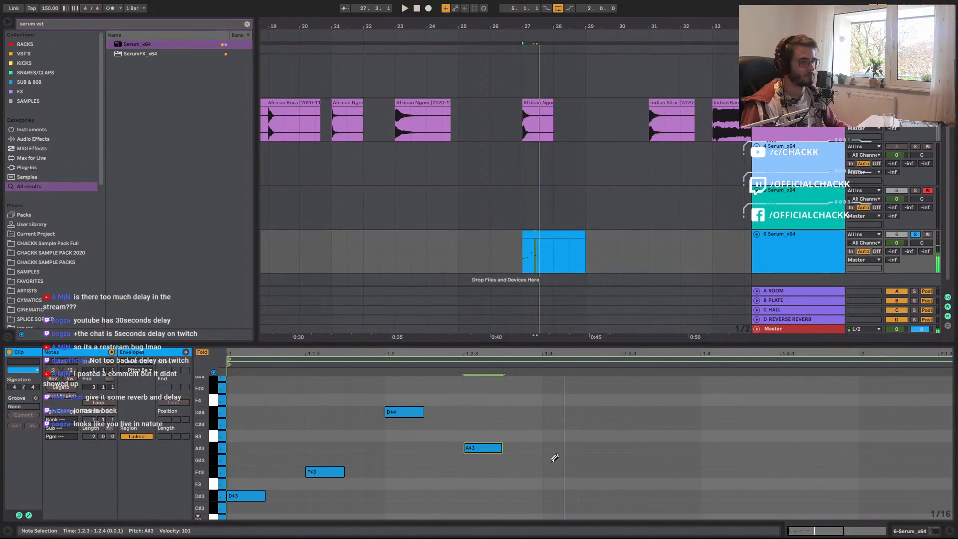
left_click(558, 495)
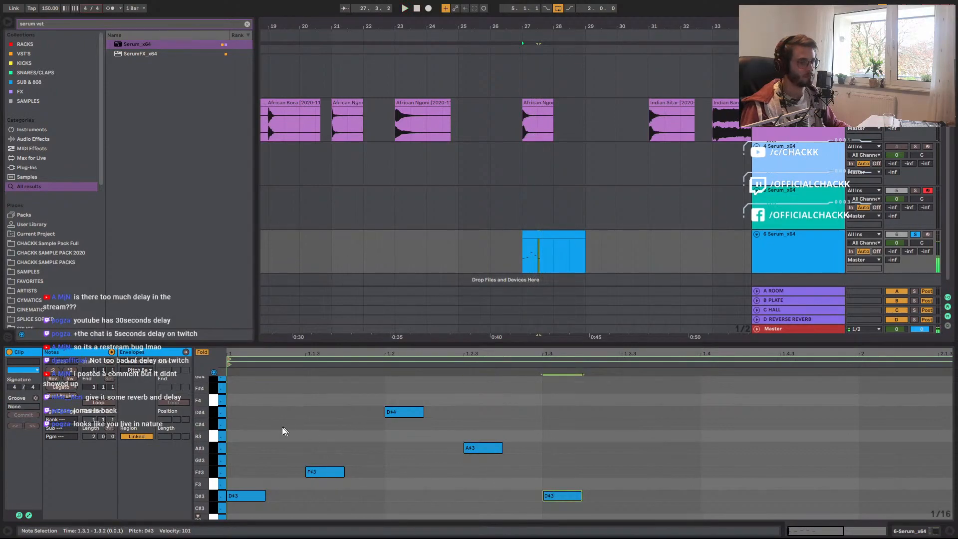
Select the four-note phrase and duplicate it until it fills the two-bar clip.
left_click_drag(263, 412, 532, 526)
key("ctrl+d")
key("space")
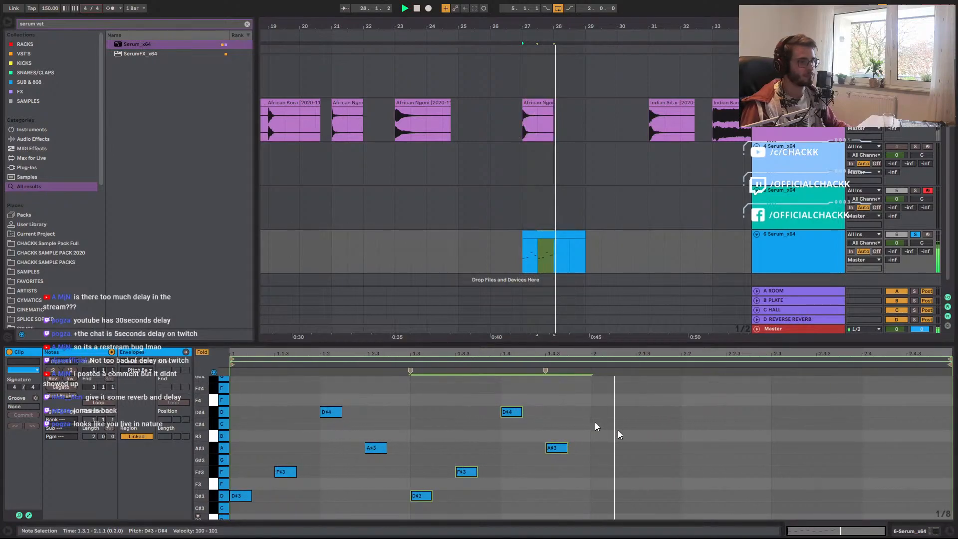
key("ctrl+d")
key("ctrl+d")
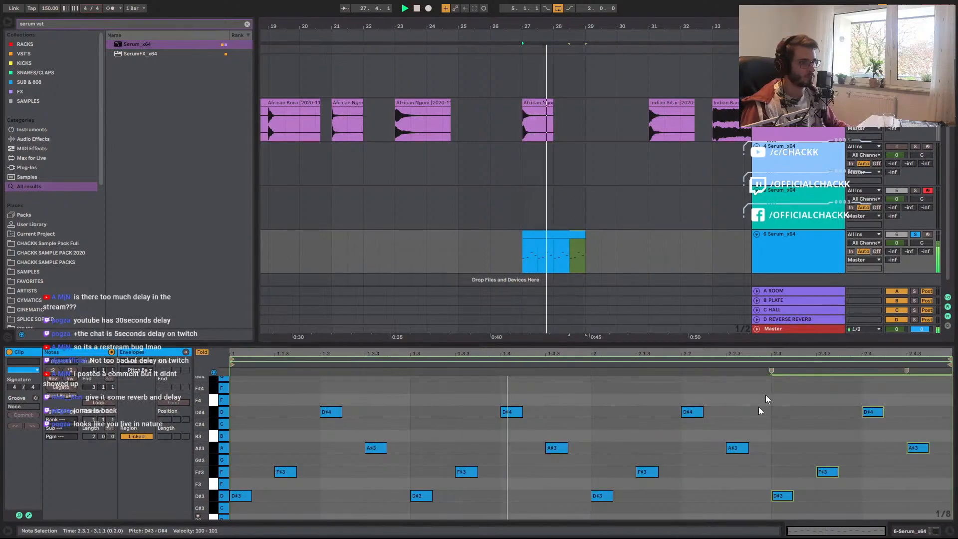
Raise the A#3 at 1.4.3 to F#4 and lower the A#3 at 2.4.3 to G#3, auditioning the melody.
left_click(599, 410)
key("space")
left_click_drag(561, 450, 562, 387)
key("space")
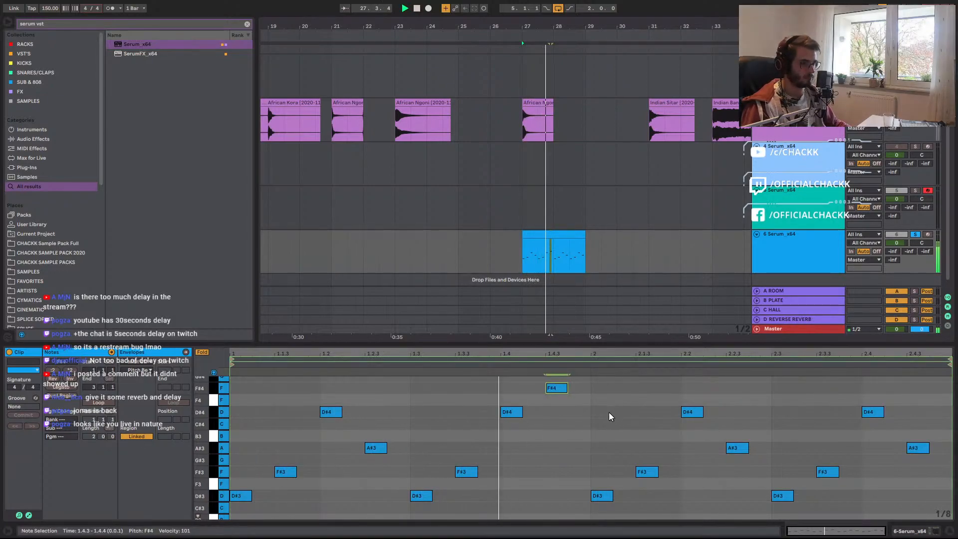
key("space")
left_click_drag(910, 449, 910, 461)
key("space")
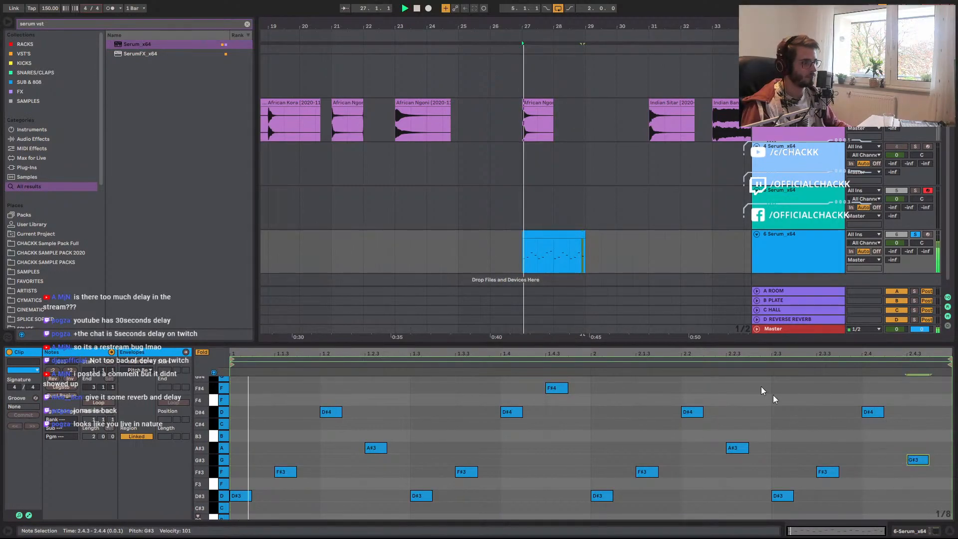
Set the soloed Serum track's volume to -0.8 dB and loop playback over the two-bar melody clip.
left_click(777, 242)
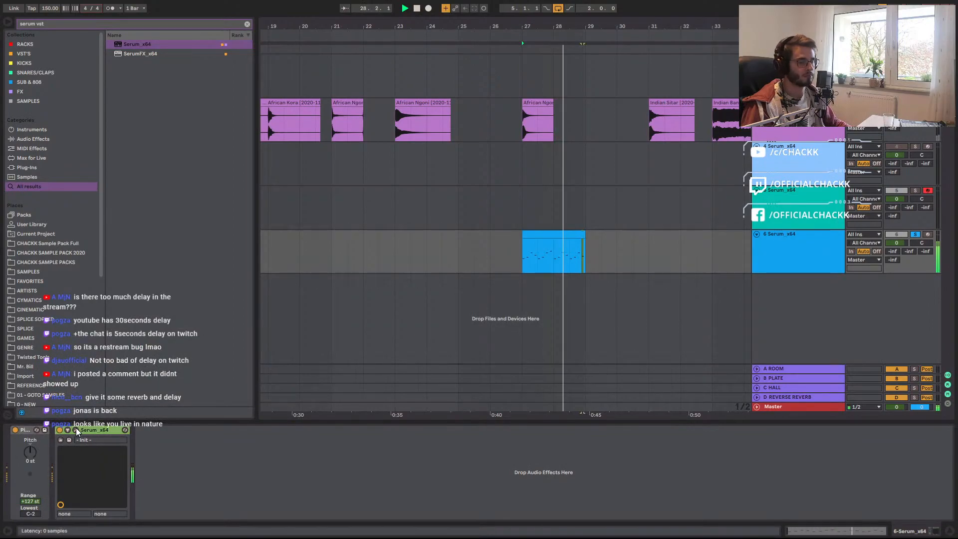
left_click_drag(900, 243, 901, 246)
key("space")
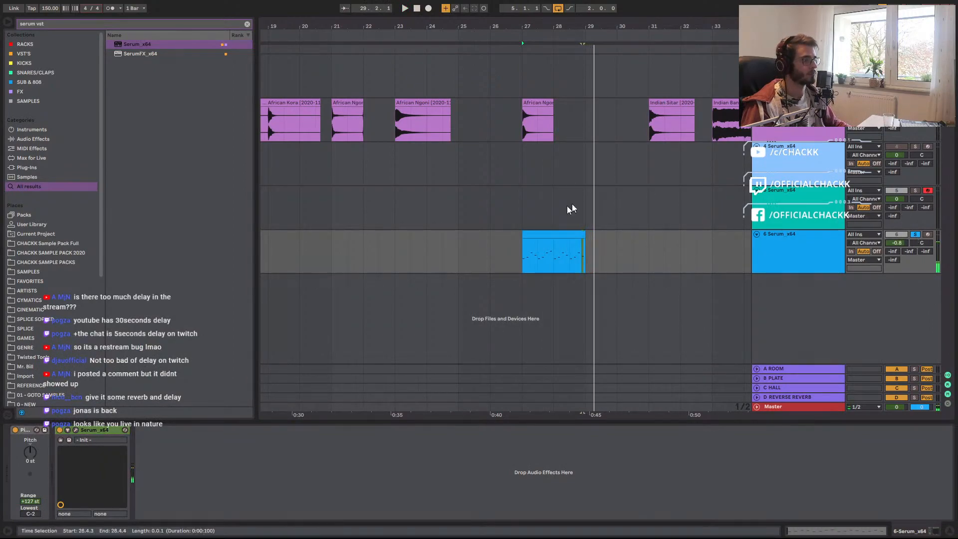
left_click(573, 236)
key("ctrl+l")
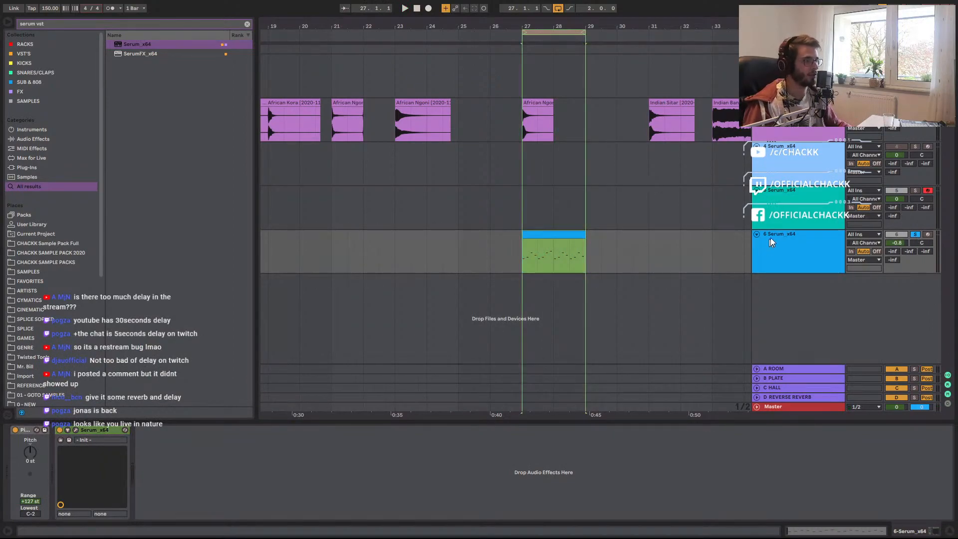
left_click(793, 245)
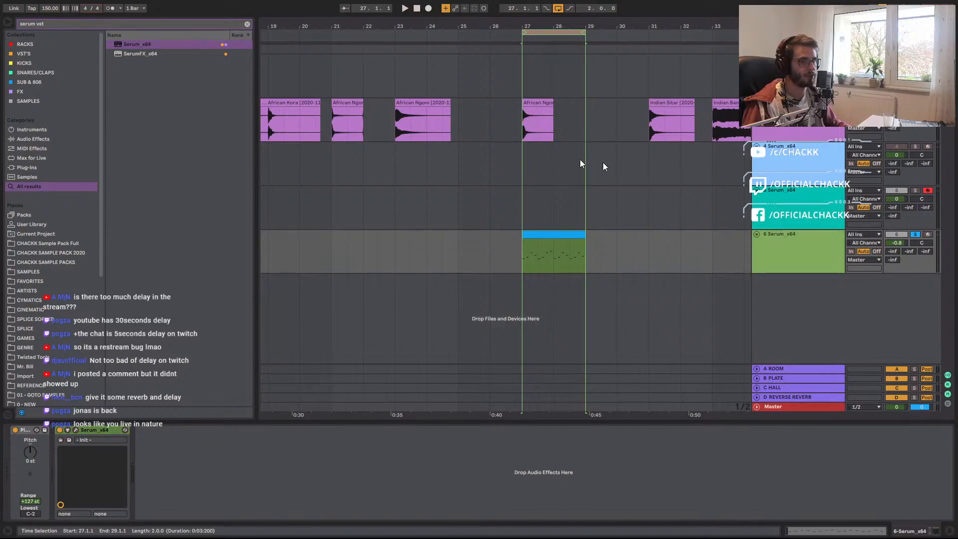
left_click(75, 430)
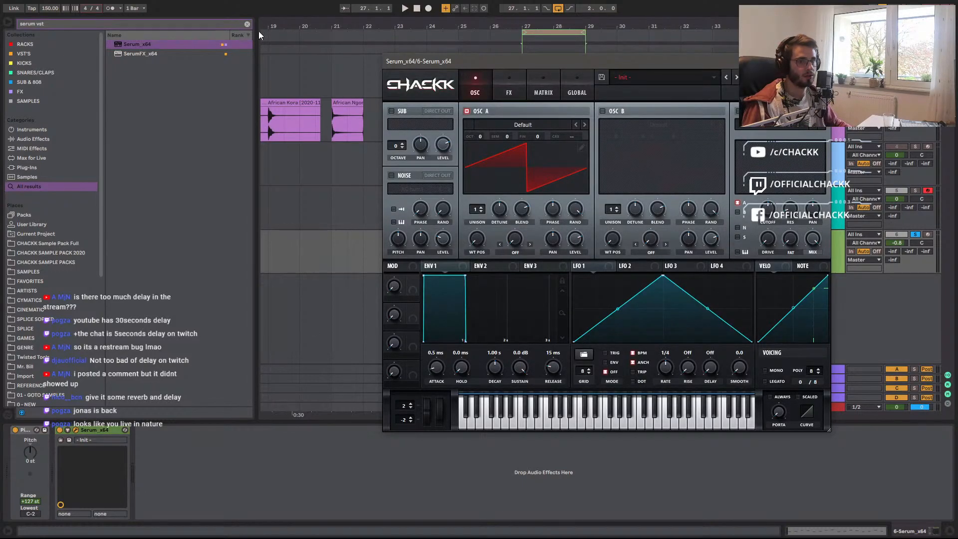
left_click(62, 244)
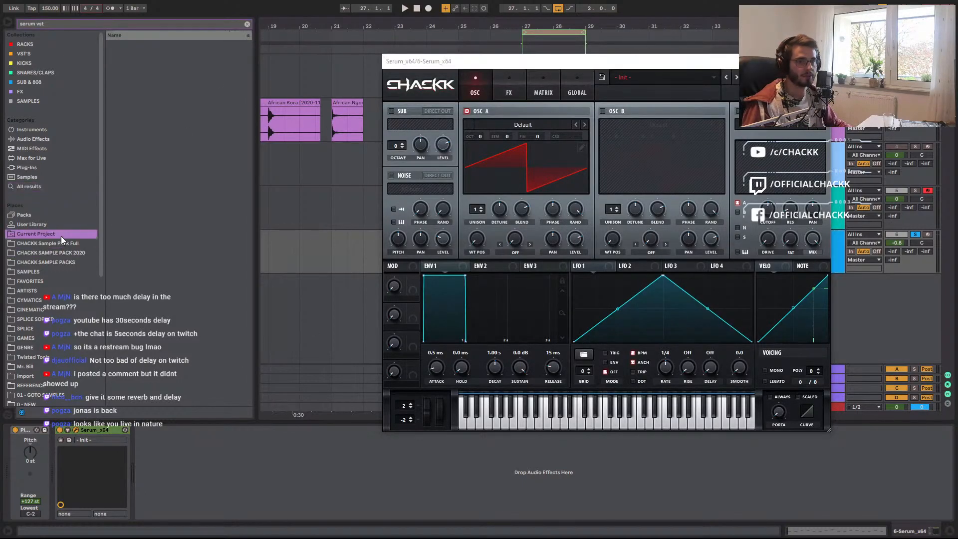
left_click(246, 24)
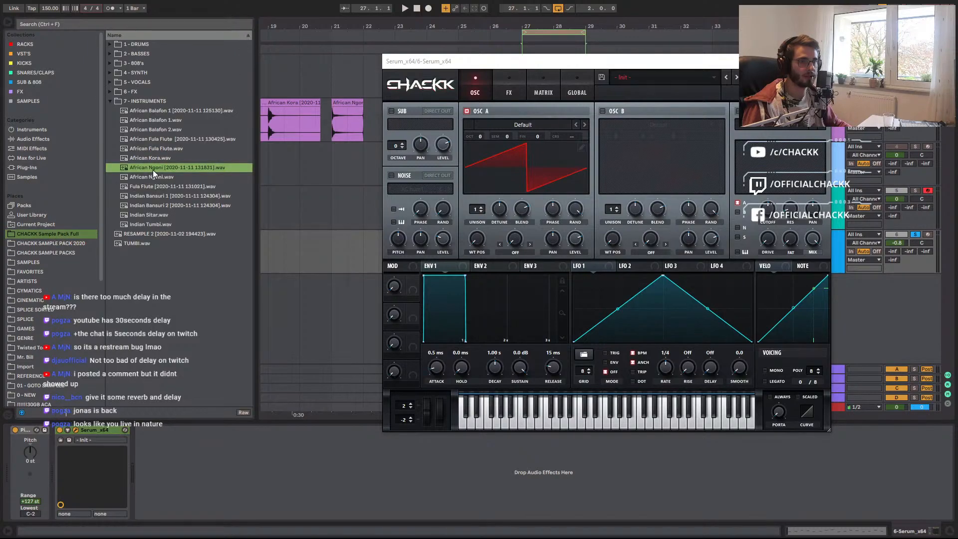
left_click_drag(143, 168, 419, 192)
left_click(391, 175)
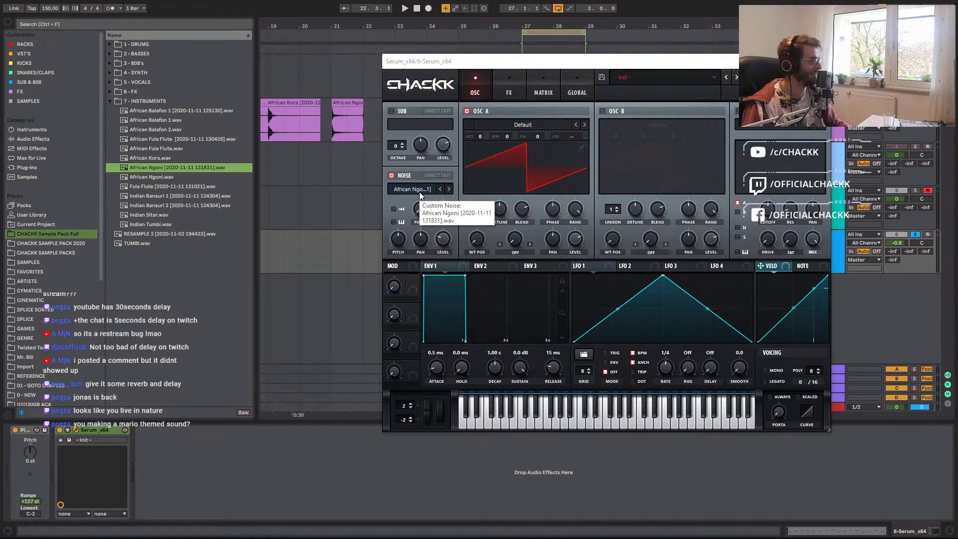
Import the same Ngoni sample into OSC A, switch OSC A off, and audition the noise oscillator with one-shot and key tracking on.
left_click_drag(161, 171, 520, 173)
key("space")
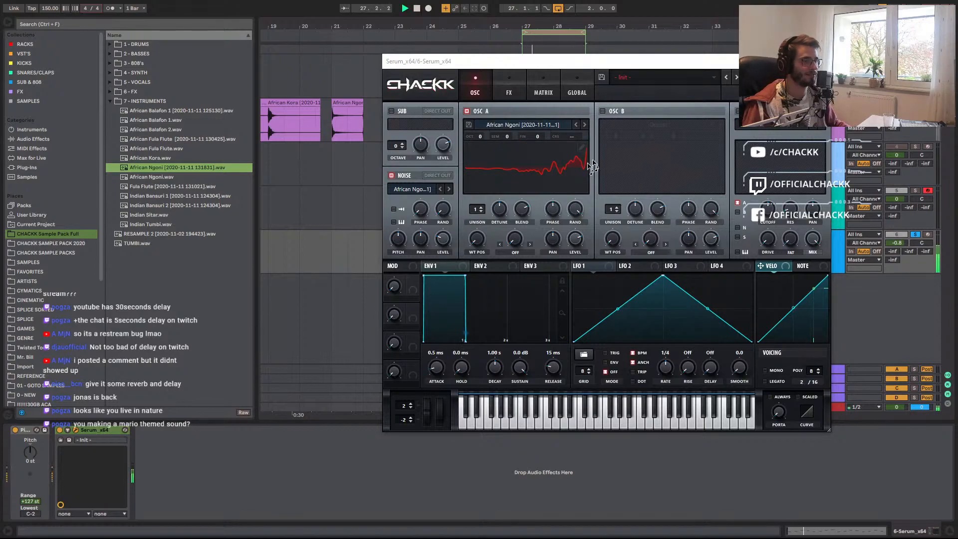
left_click(467, 111)
key("space")
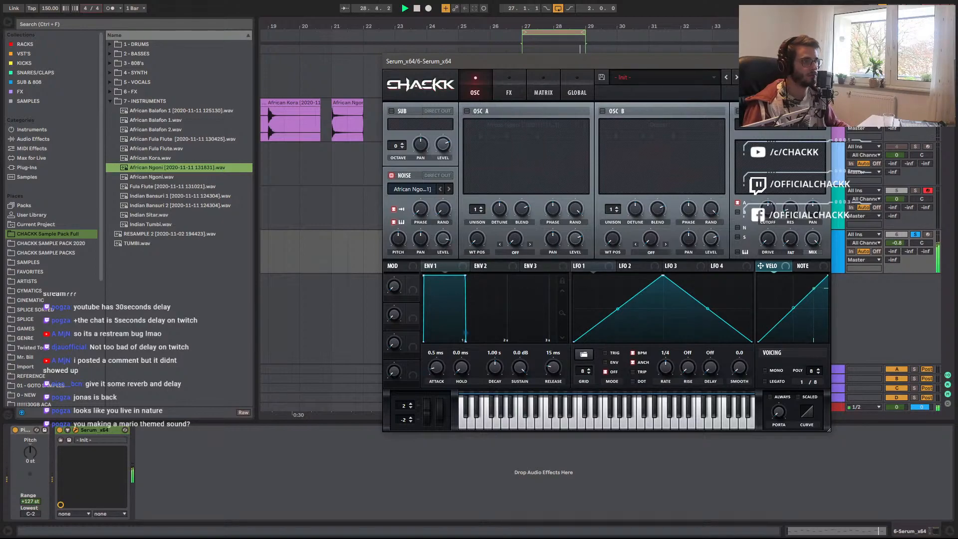
Adjust the noise level and shape Env 1 with 494 ms decay, -11.0 dB sustain and 729 ms release.
left_click_drag(443, 239, 435, 285)
left_click_drag(520, 367, 521, 404)
mouse_move(553, 368)
left_mouse_down()
mouse_move(564, 343)
mouse_move(564, 375)
left_mouse_up()
left_click_drag(494, 366, 555, 379)
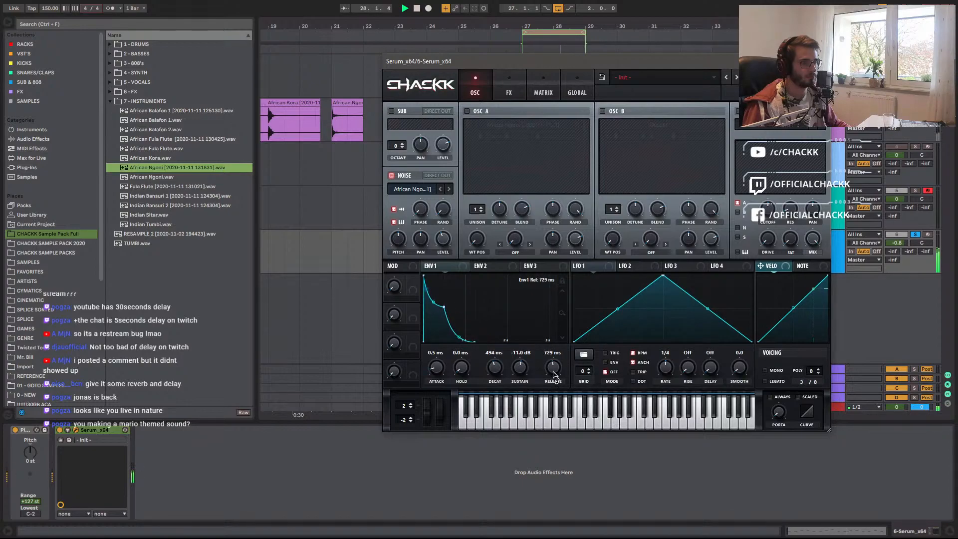
Switch the noise oscillator off and use OSC A's Ngoni wavetable instead, displayed in 3D.
left_click_drag(544, 162, 544, 163)
left_click(393, 176)
left_click(571, 187)
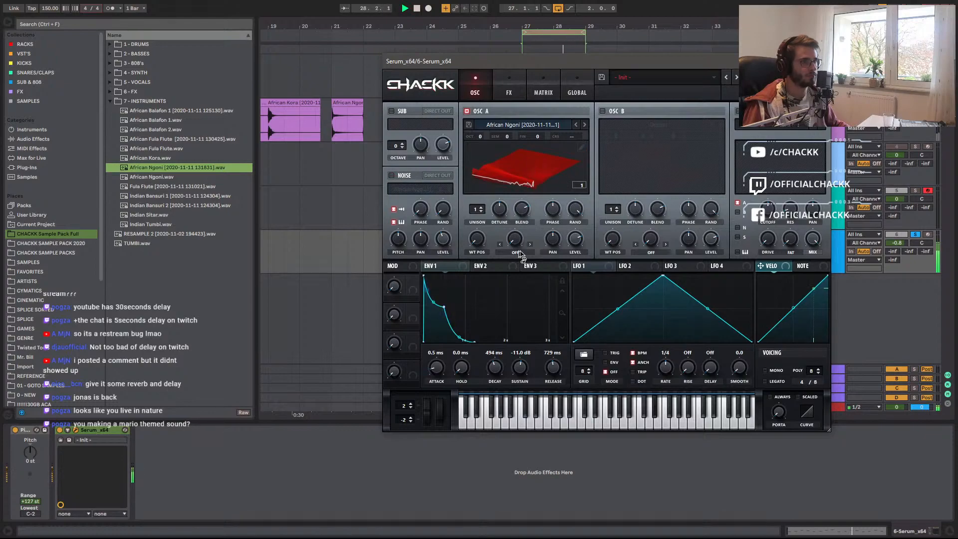
Shape LFO 1 as a rising ramp in ENV mode with BPM sync off and a 2.0 Hz rate, modulating OSC A's wavetable position.
left_click_drag(663, 276, 753, 267)
left_click(633, 354)
left_click_drag(664, 375, 665, 367)
left_click(605, 362)
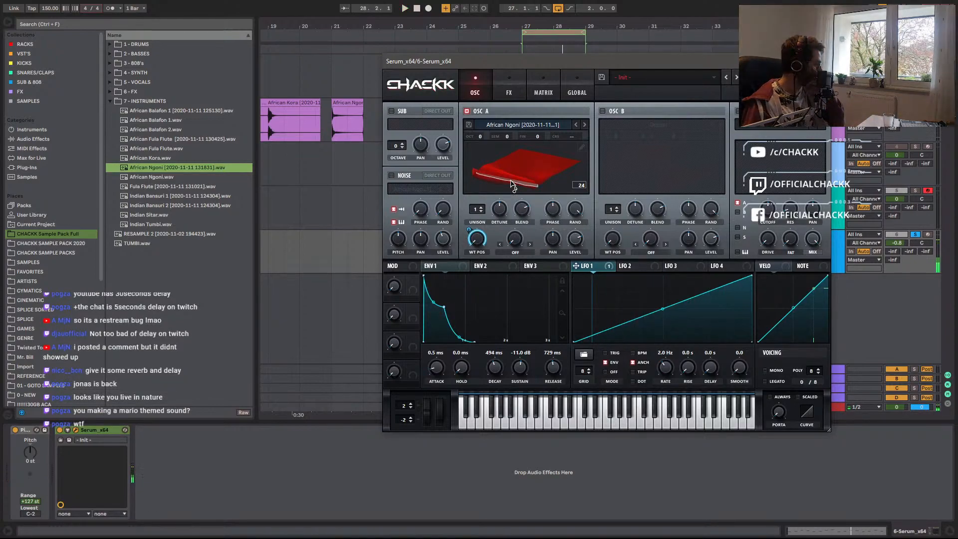
Reimport the dated African Ngoni sample into OSC A with constant framesize (pitch avg).
left_click_drag(158, 171, 491, 192)
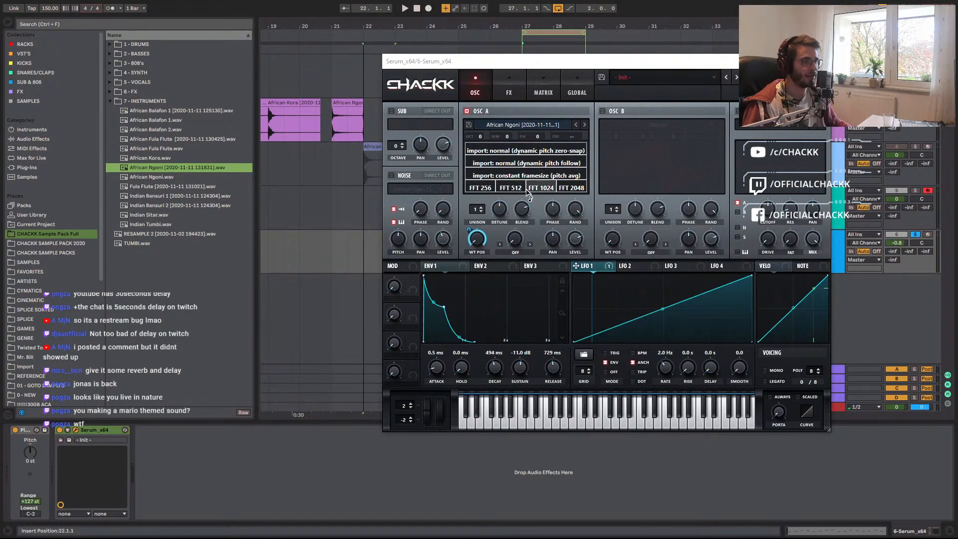
left_click(497, 174)
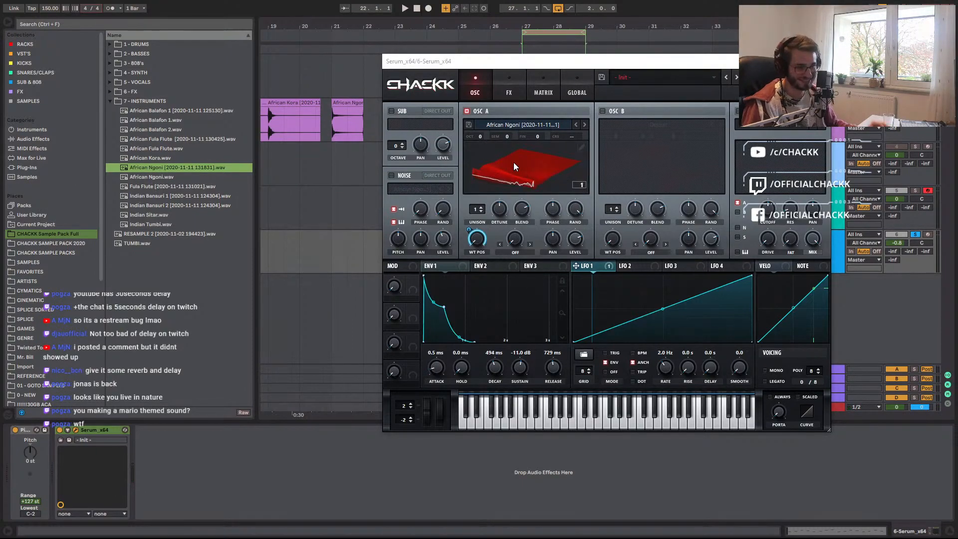
Raise LFO 1's rate to 4.9 Hz while auditioning the looped melody.
key("space")
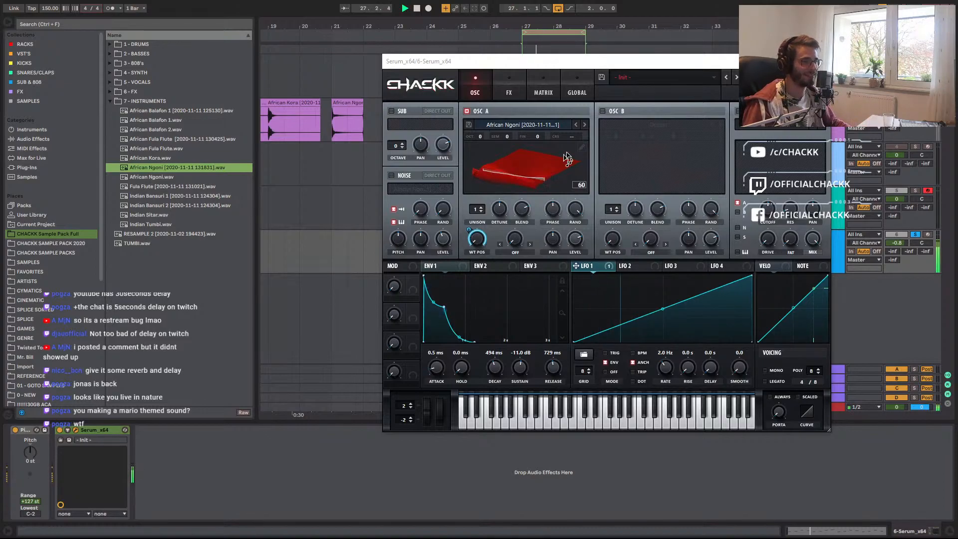
left_click_drag(672, 372, 673, 360)
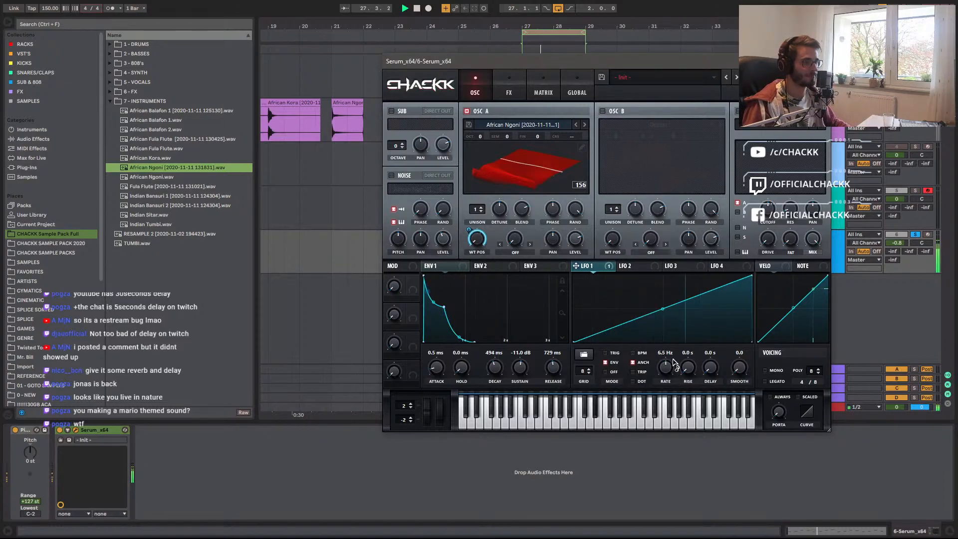
left_click_drag(484, 141, 487, 143)
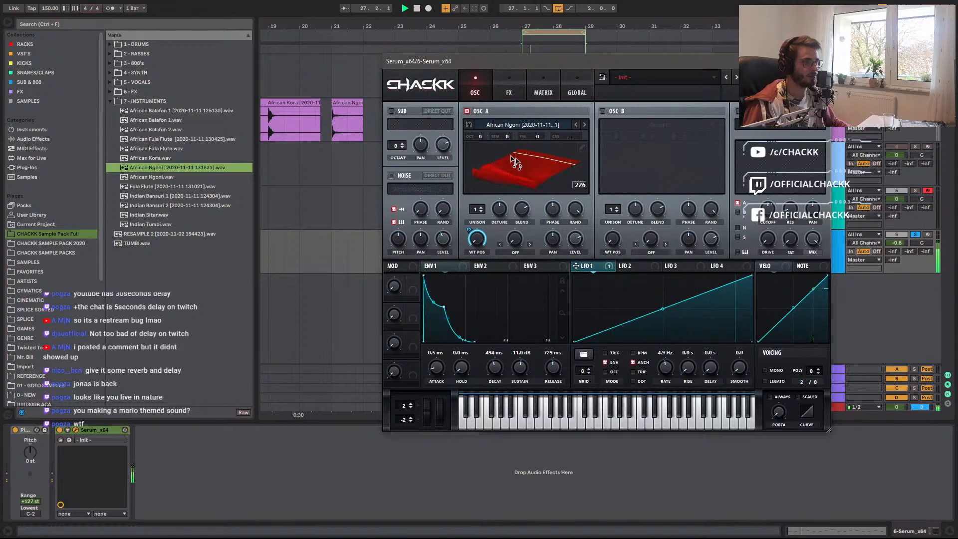
left_click(555, 178)
left_click(540, 178)
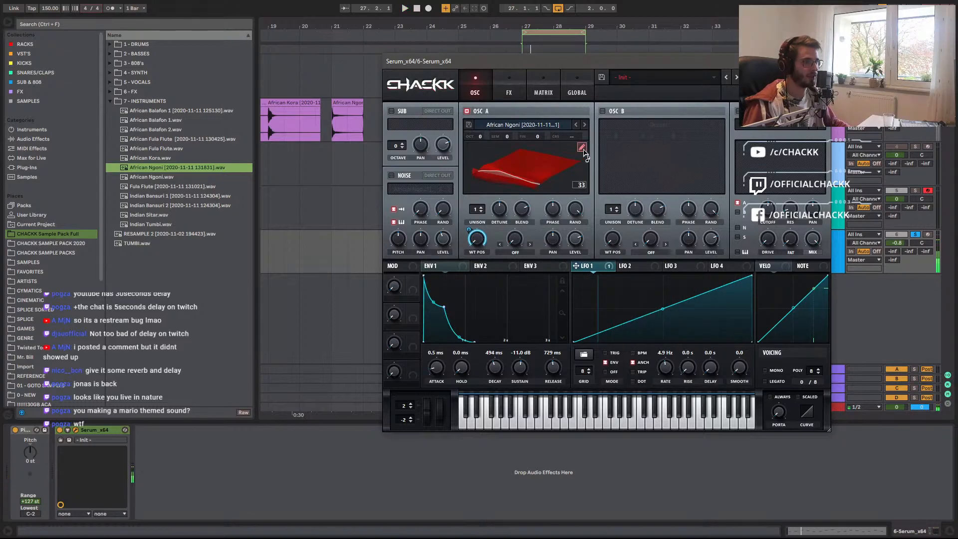
Try X-Fade Edges at 16 samples and at grid size on OSC A's wavetable, and undo the crossfade.
left_click(581, 147)
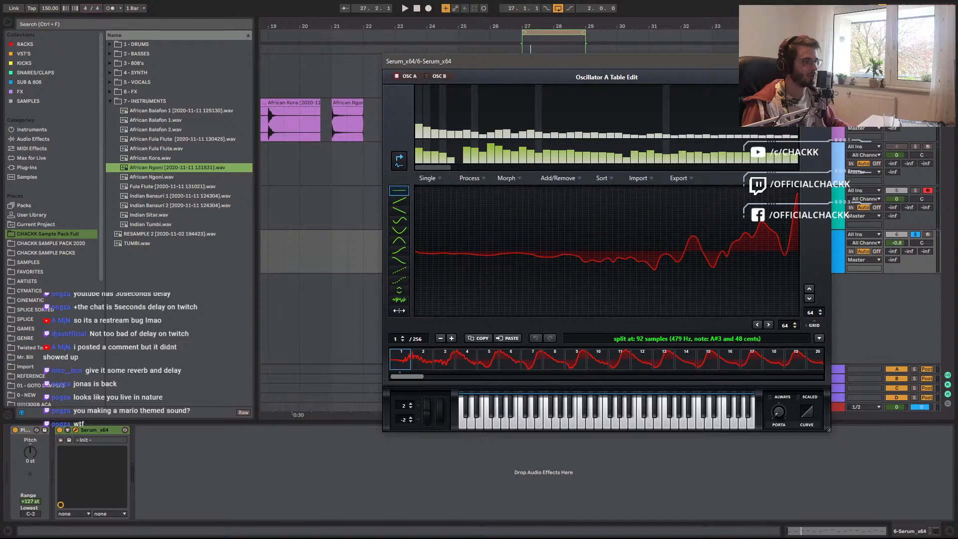
left_click(475, 178)
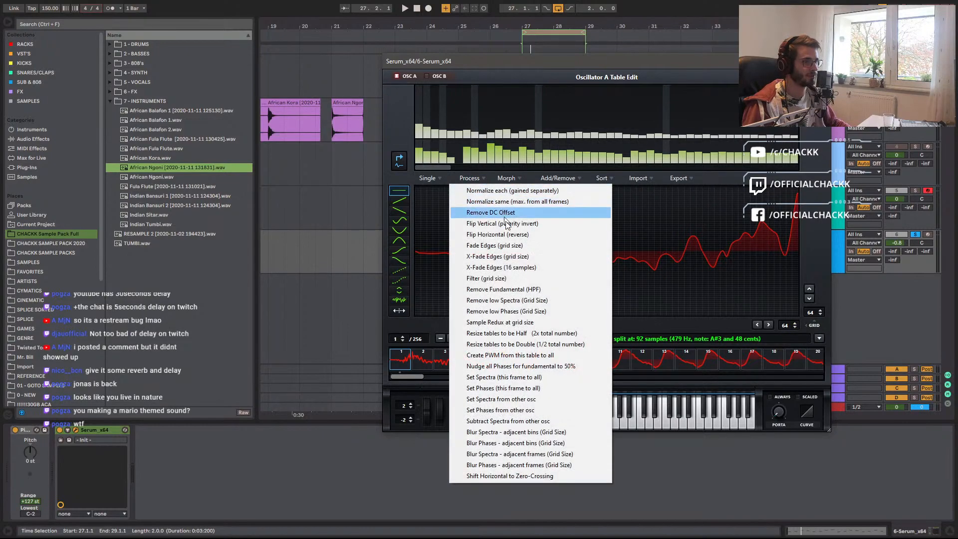
left_click(512, 268)
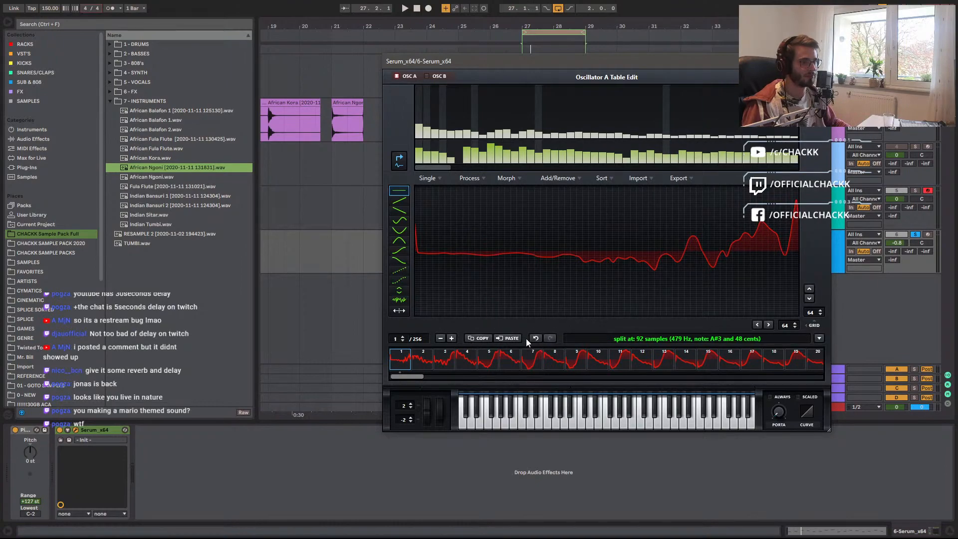
left_click(470, 178)
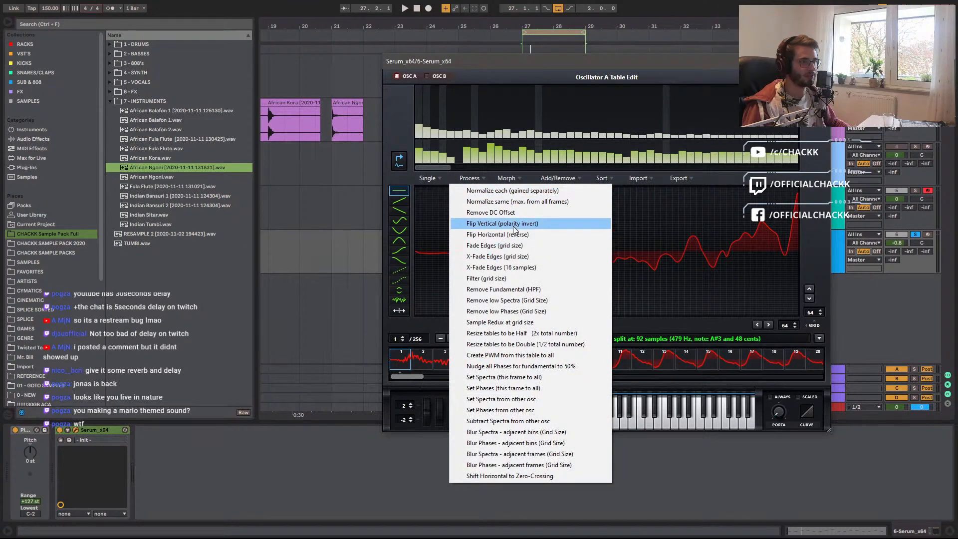
left_click(512, 257)
left_click(479, 179)
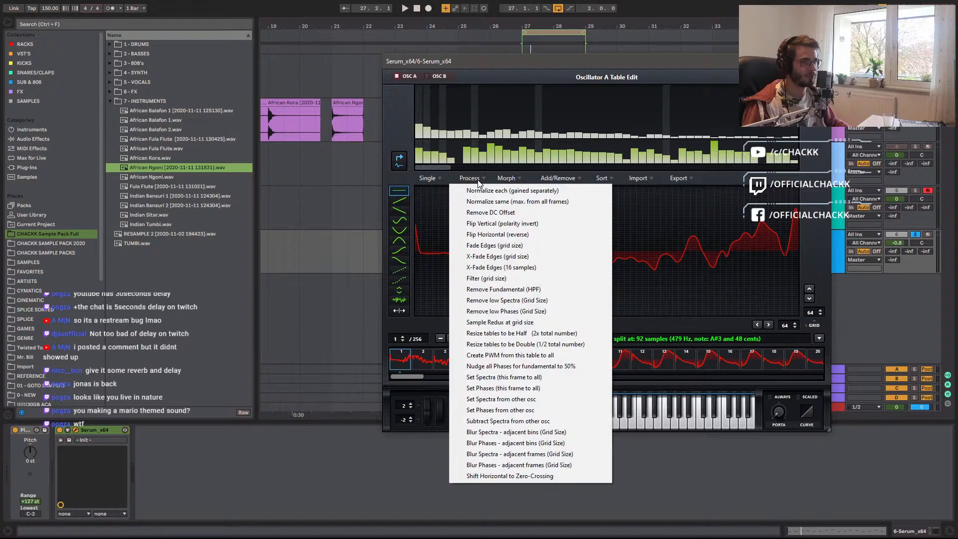
left_click(769, 324)
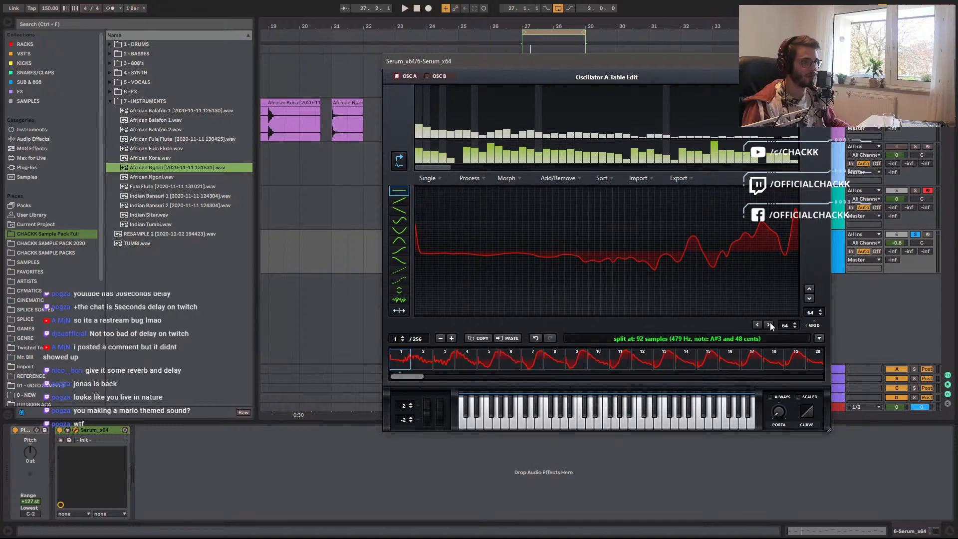
left_click(537, 338)
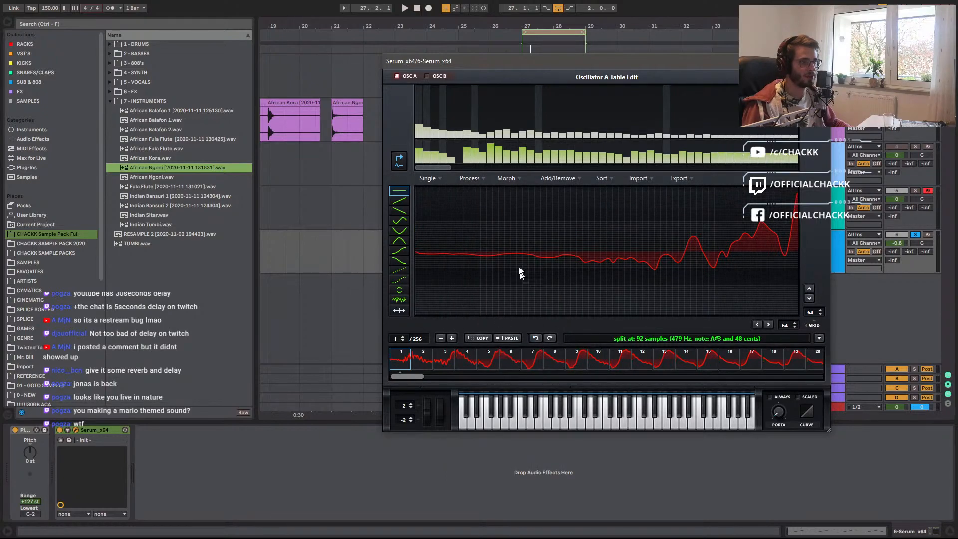
Apply X-Fade Edges (grid size) and Remove DC Offset to OSC A's wavetable while auditioning the melody.
left_click(471, 178)
left_click(501, 257)
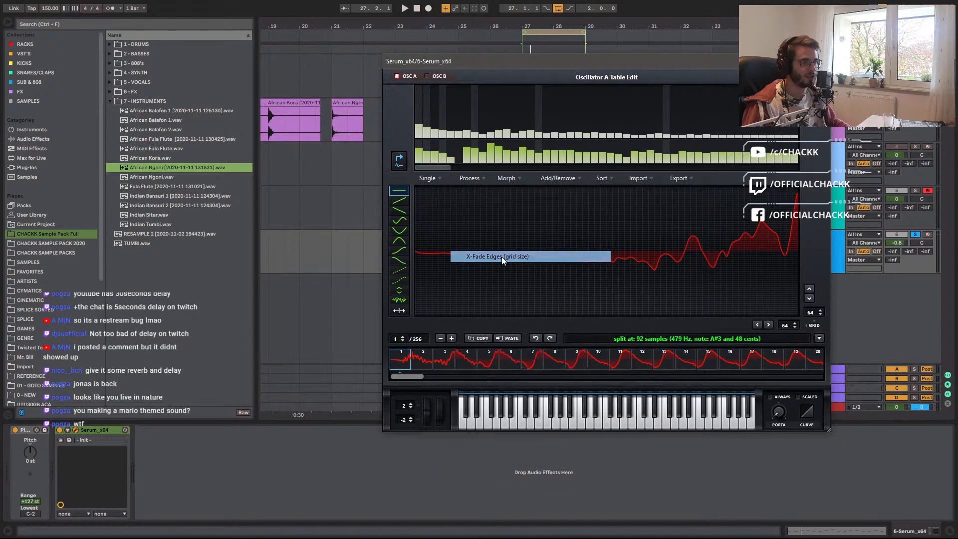
key("space")
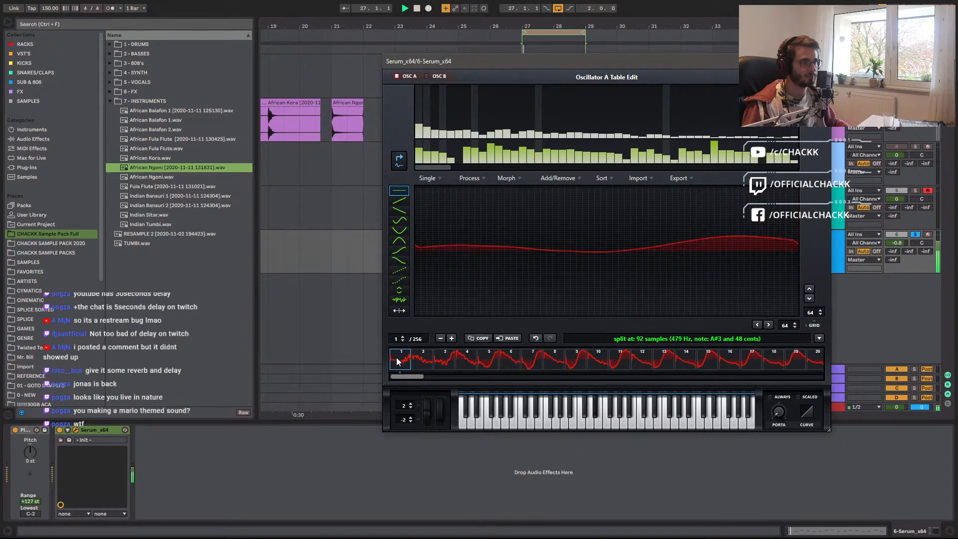
left_click(472, 179)
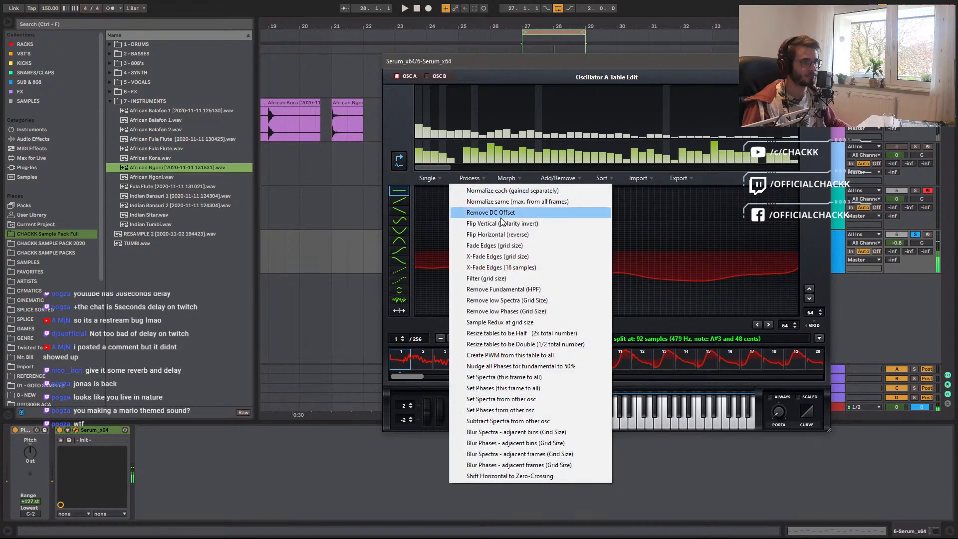
left_click(511, 215)
key("space")
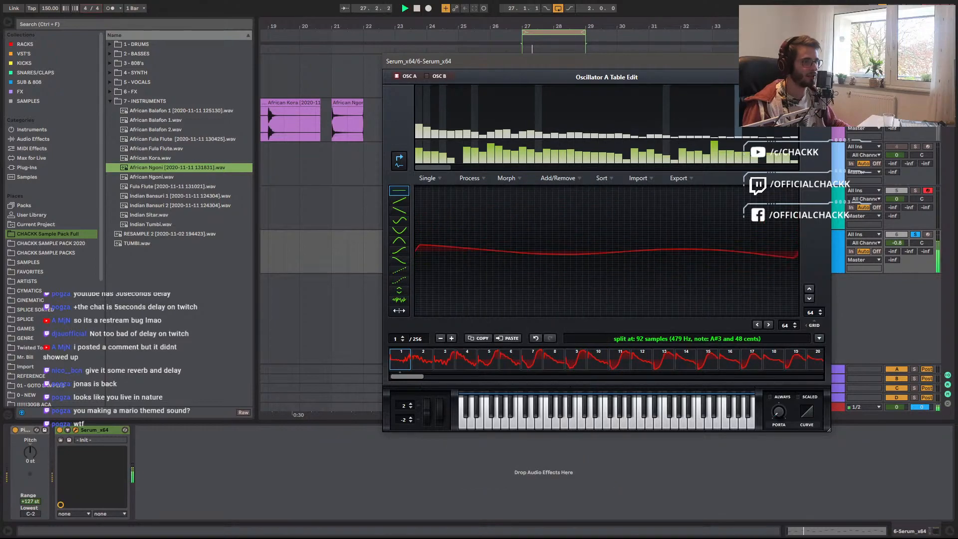
Leave the wavetable editor and lower LFO 1's rate to 1.5 Hz during playback.
left_click(820, 77)
left_click(523, 172)
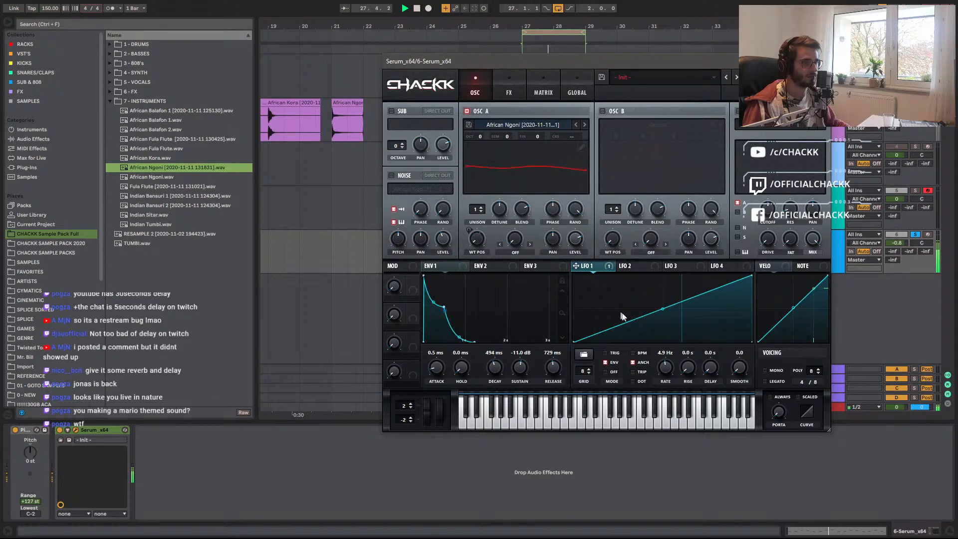
mouse_move(666, 367)
left_mouse_down()
mouse_move(669, 346)
mouse_move(660, 384)
mouse_move(663, 375)
left_mouse_up()
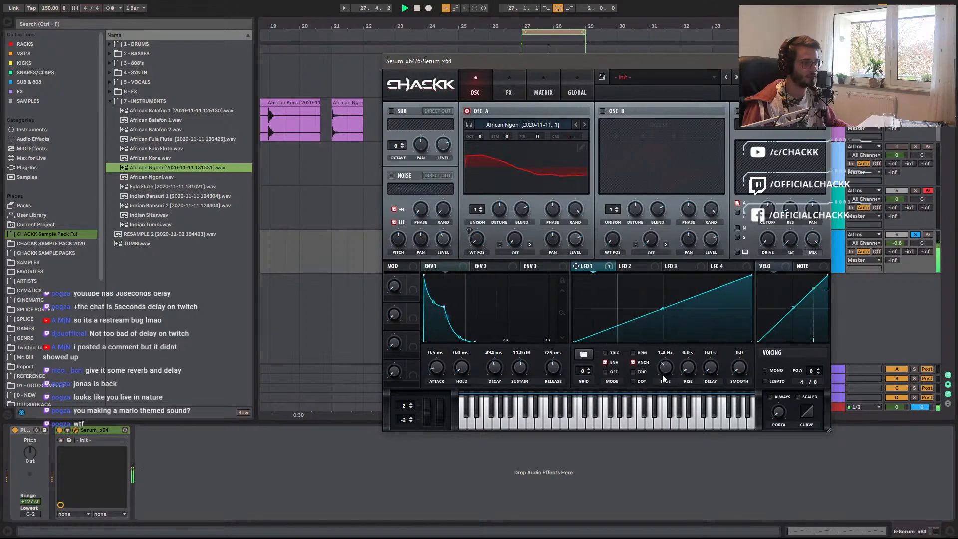
key("space")
Reimport the dated African Ngoni sample into OSC A in 3D view and remove the modulation from its wavetable position.
left_click_drag(143, 169, 526, 176)
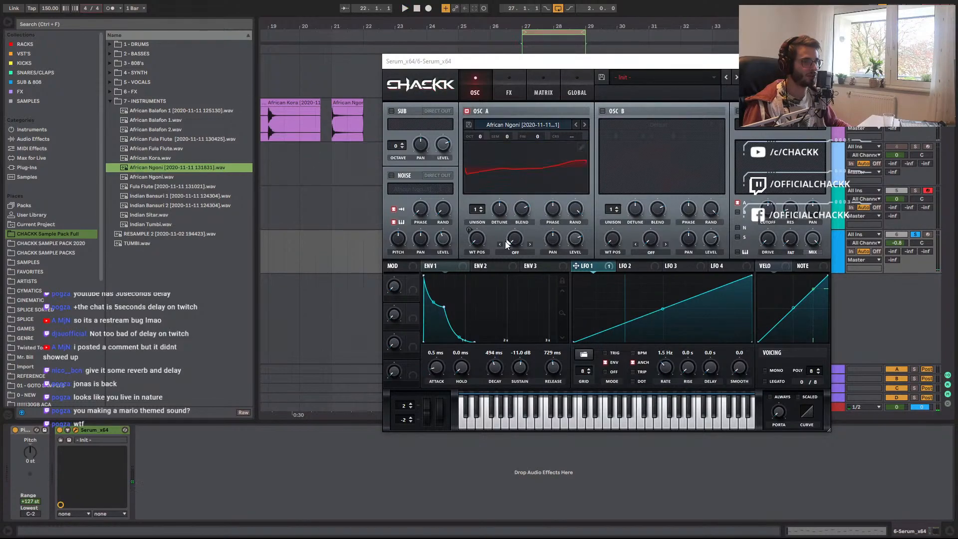
right_click(474, 248)
left_click(531, 265)
left_click(533, 191)
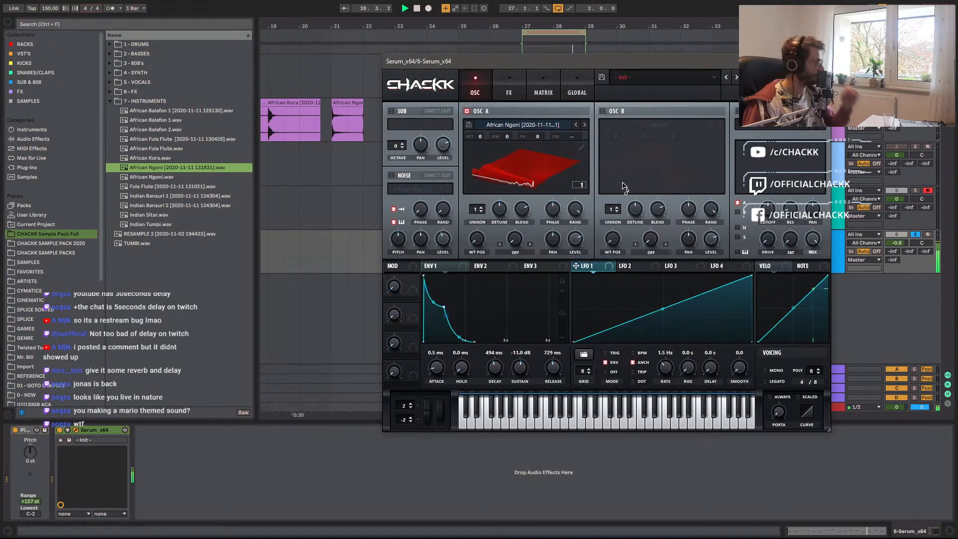
left_click_drag(479, 246, 482, 239)
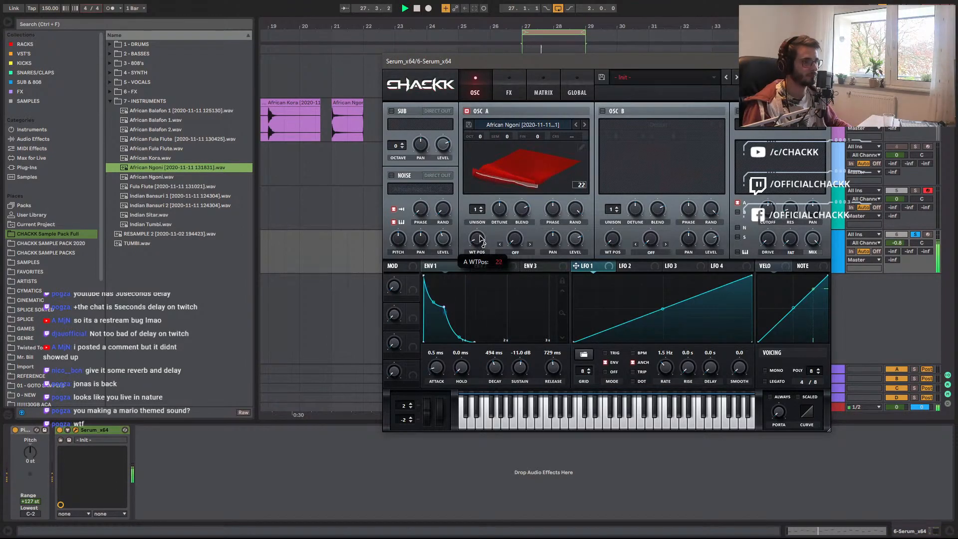
Apply X-Fade Edges (grid size) to OSC A's wavetable and set its wavetable position to 1.
left_click(582, 147)
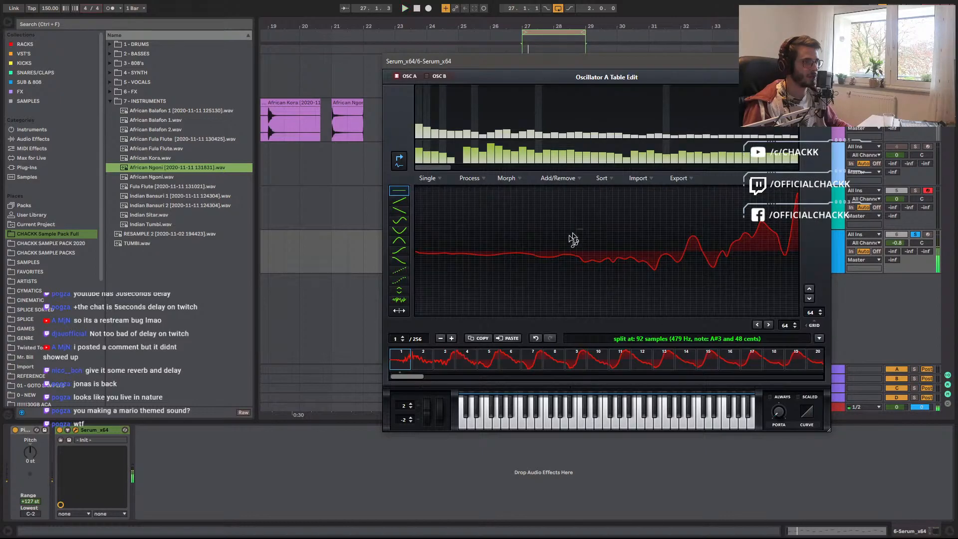
left_click(470, 178)
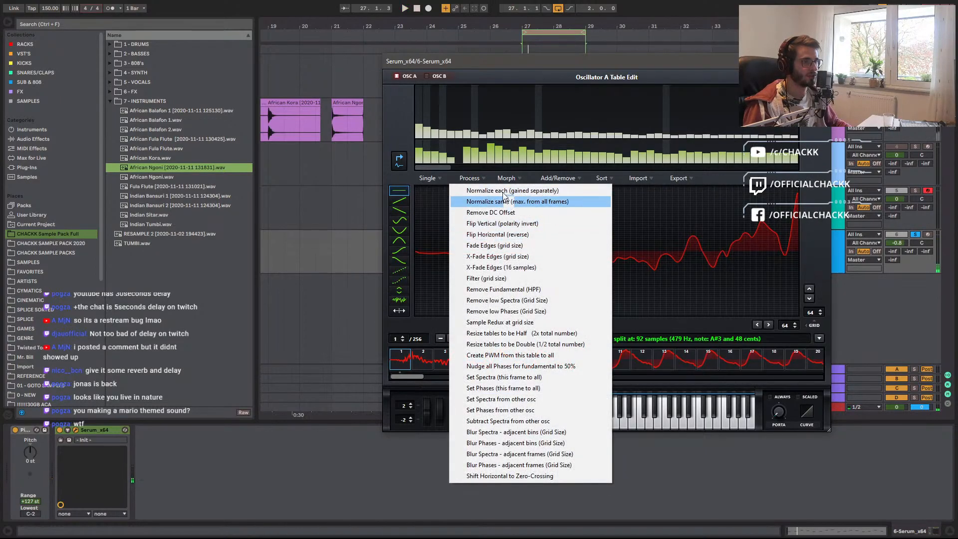
left_click(522, 259)
left_click(470, 177)
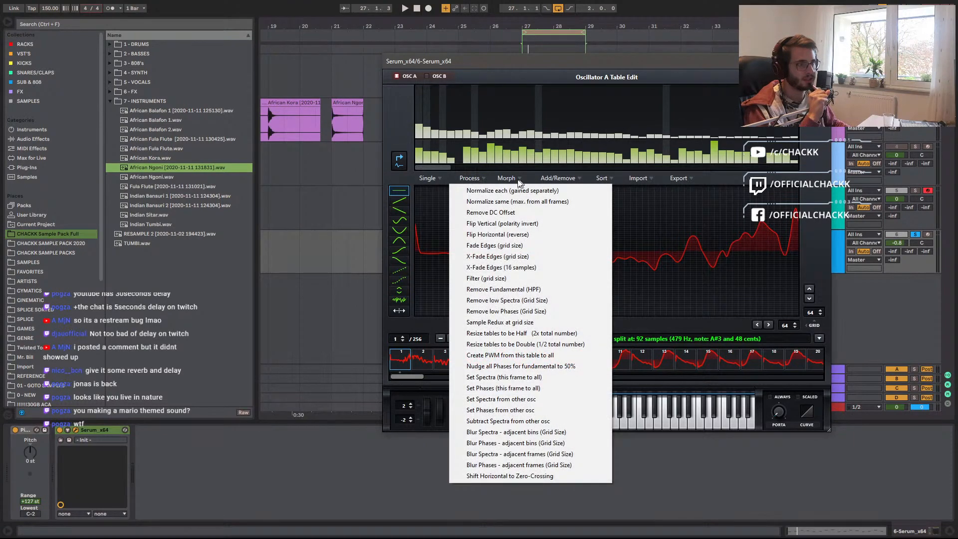
left_click(533, 180)
left_click(537, 202)
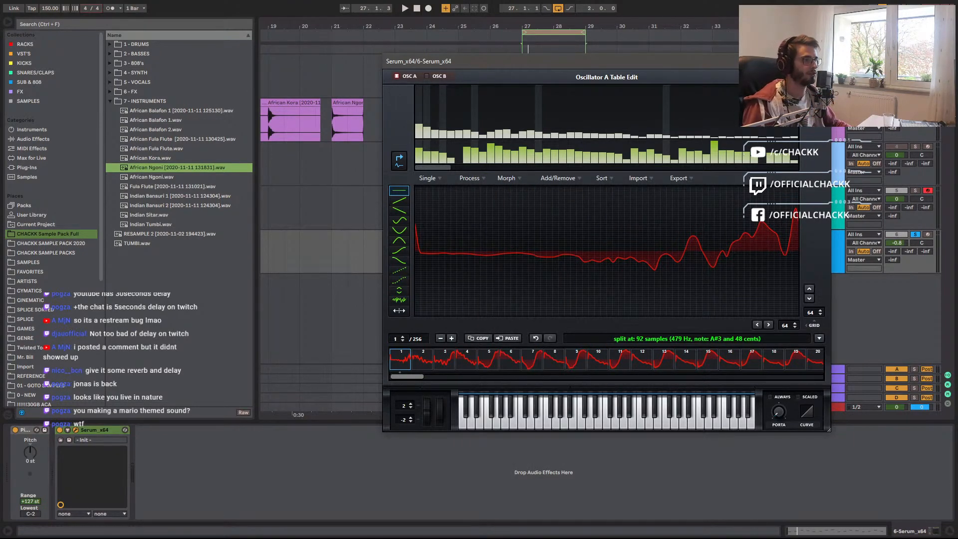
left_click(821, 76)
key("space")
left_click_drag(478, 246, 475, 265)
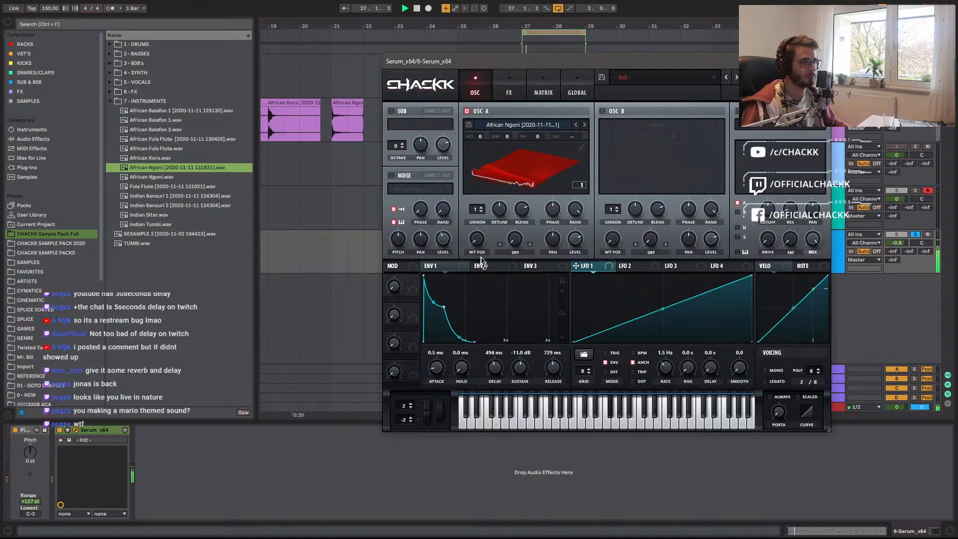
left_click(582, 149)
left_click(476, 179)
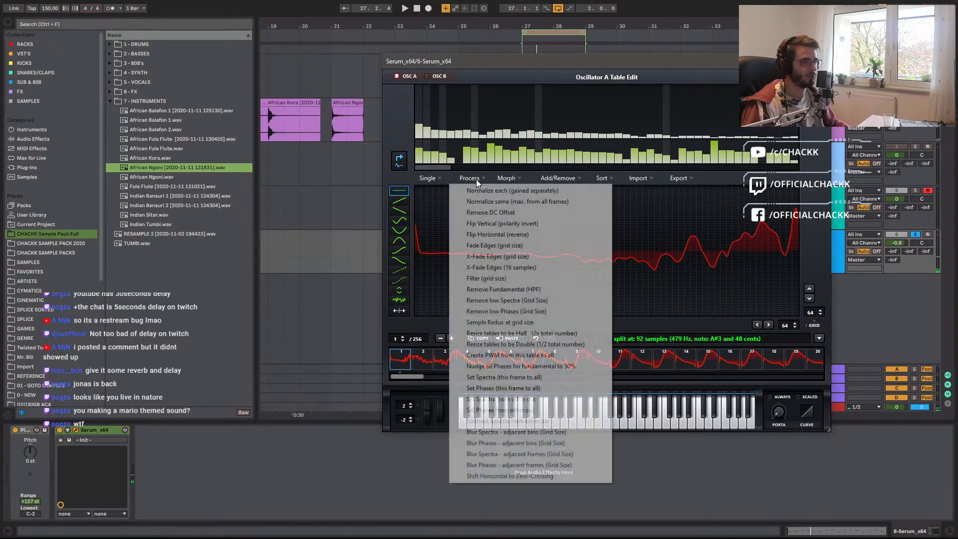
left_click(519, 178)
left_click(530, 201)
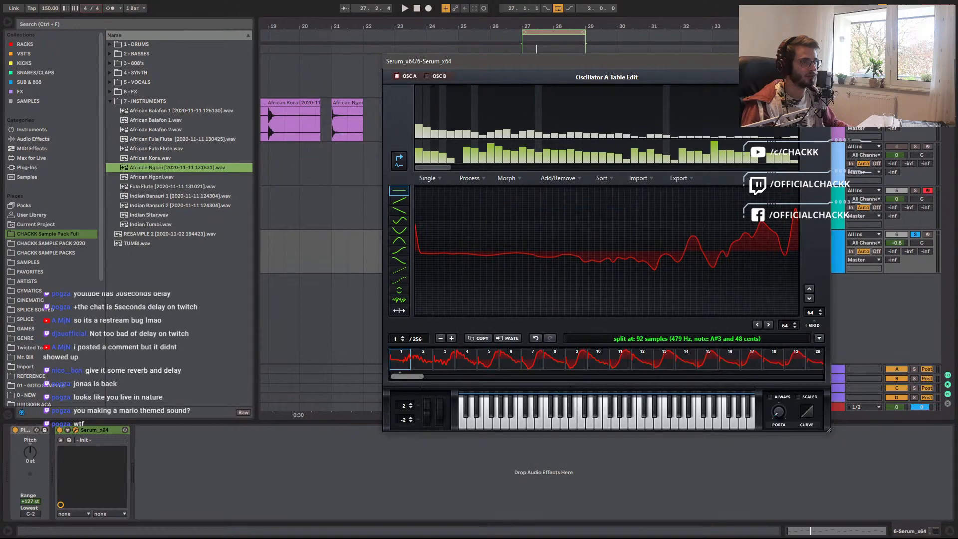
left_click(820, 77)
Turn the Ngoni noise oscillator back on and set Env 1 to -11.4 dB sustain and 574 ms release.
left_click_drag(481, 238, 481, 245)
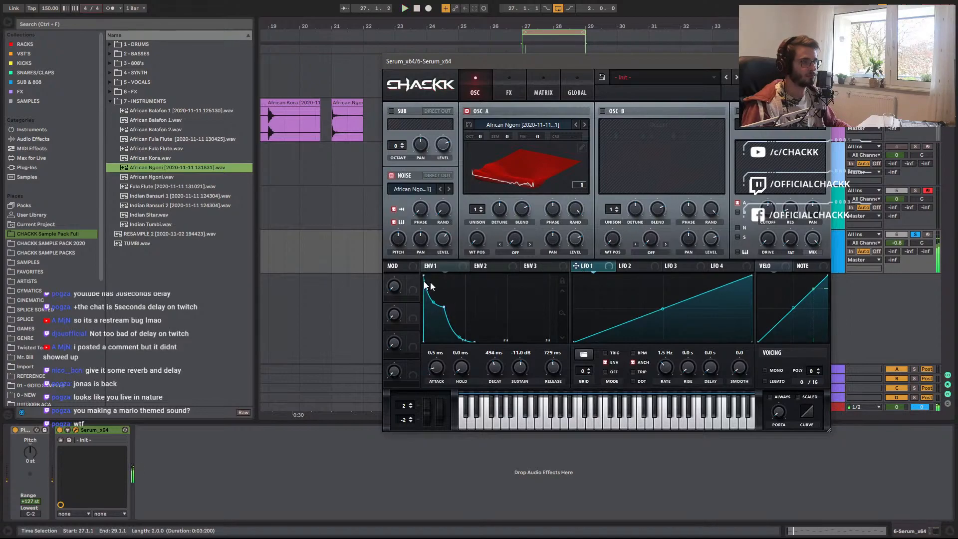
left_click_drag(516, 375, 537, 340)
Set OSC A's octave to -1 and copy it to OSC B as a second layer at octave 0.
left_click_drag(479, 138, 474, 157)
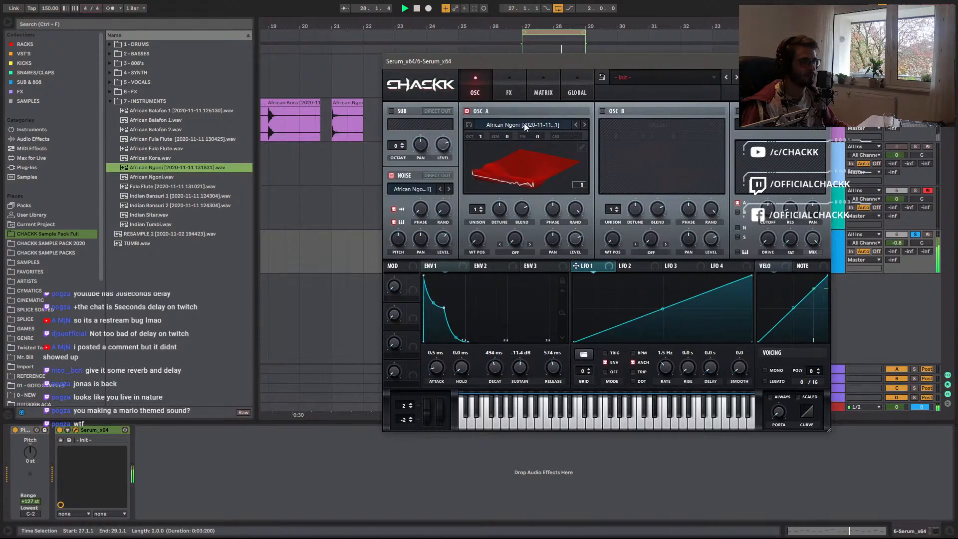
left_click(766, 79)
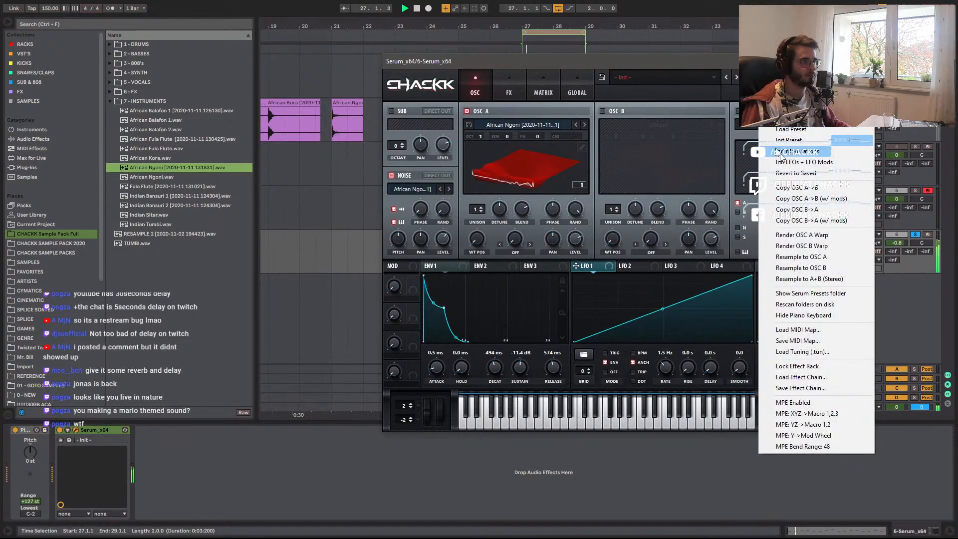
left_click(818, 188)
left_click(616, 113)
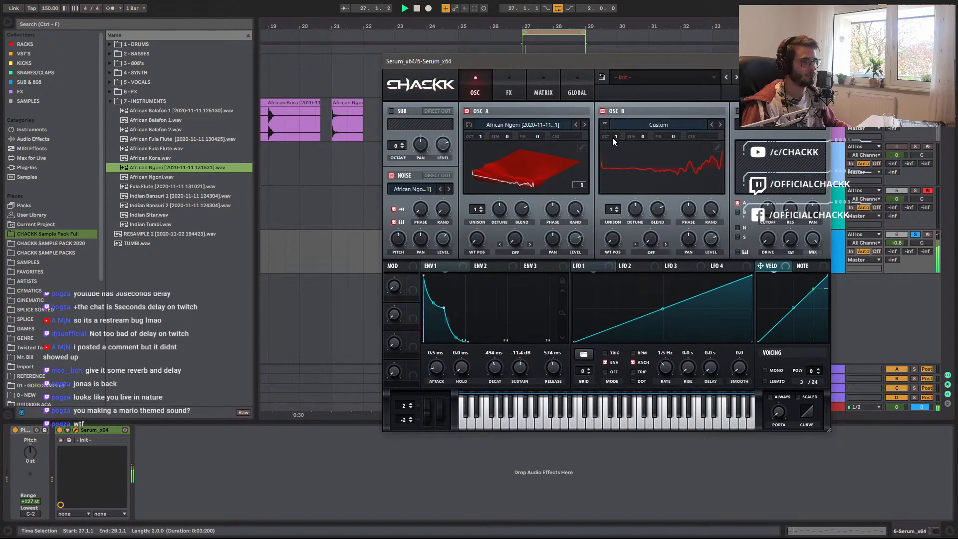
left_click_drag(609, 135, 614, 123)
Set OSC B's unison to 5 voices with a detune of about 0.13.
left_click(617, 210)
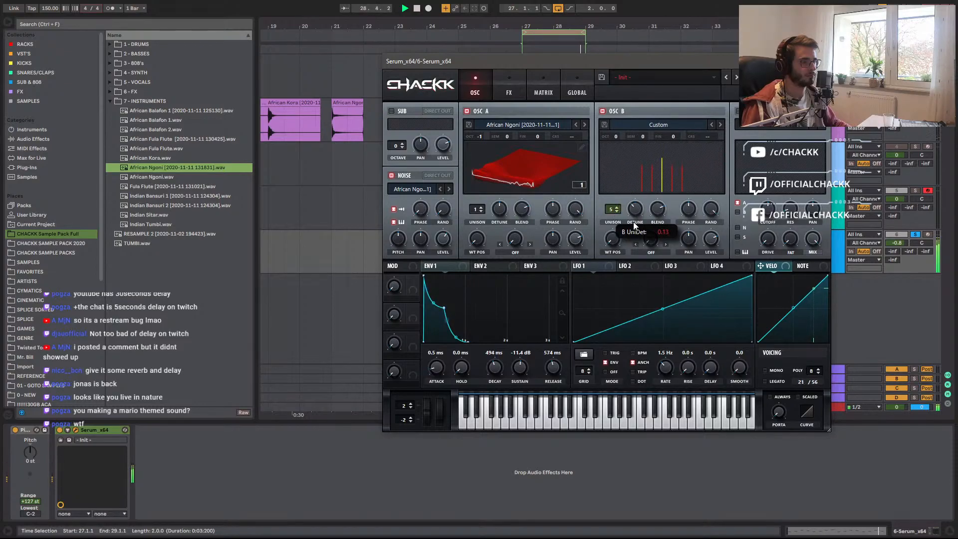
left_click_drag(611, 209, 611, 217)
left_click(578, 92)
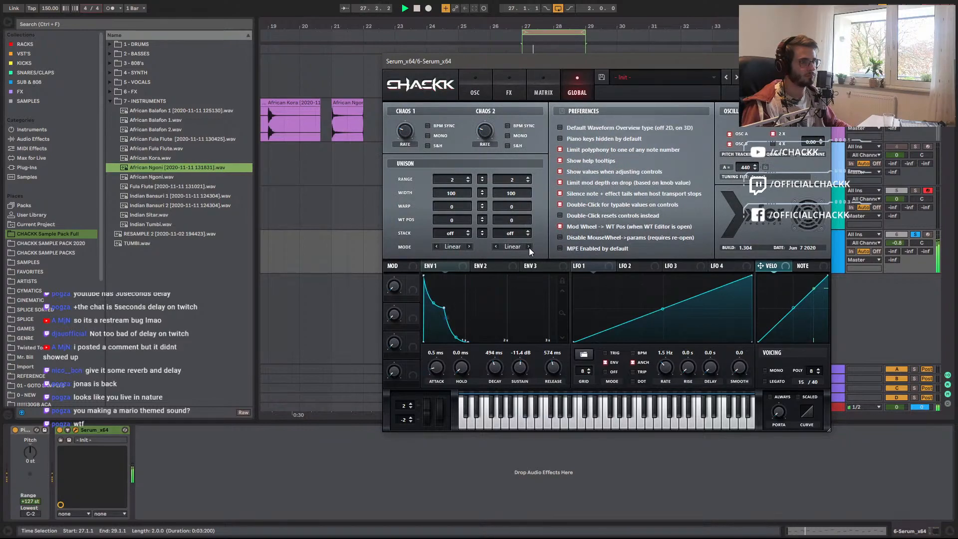
Route OSC A and OSC B through the filter and modulate its cutoff with Env 1.
left_click(482, 96)
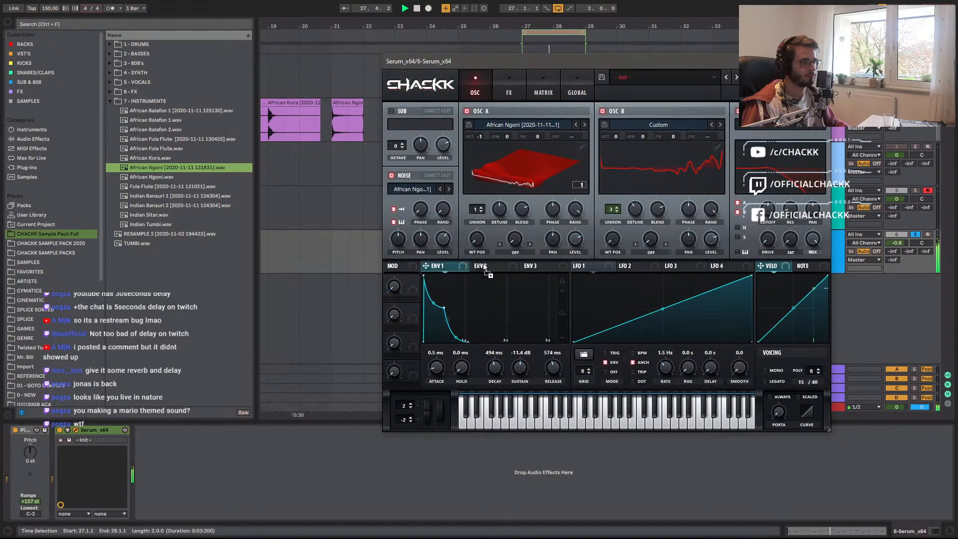
left_click_drag(776, 219, 771, 209)
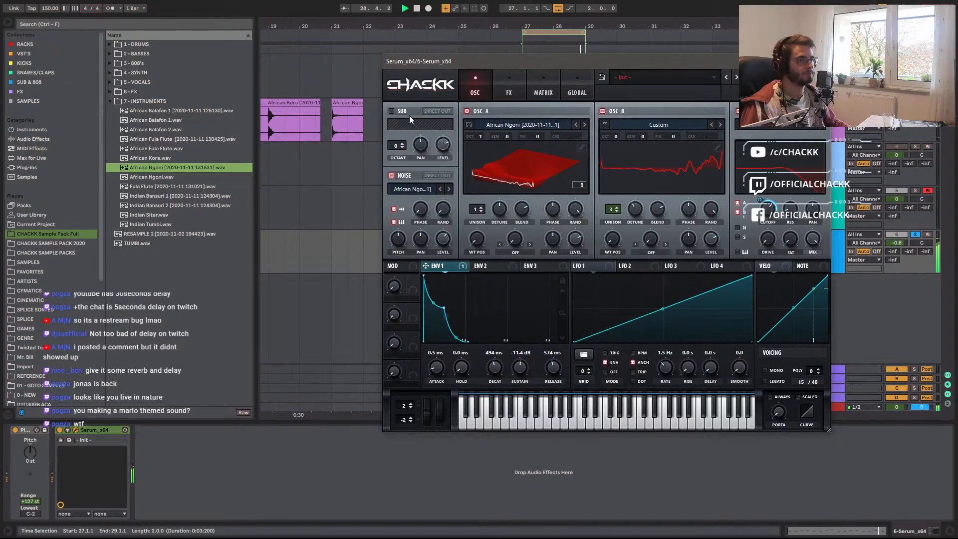
Enable the Hyper/Dimension effect and a multiband compressor, and raise the compressor's gain.
left_click(514, 92)
left_click(399, 114)
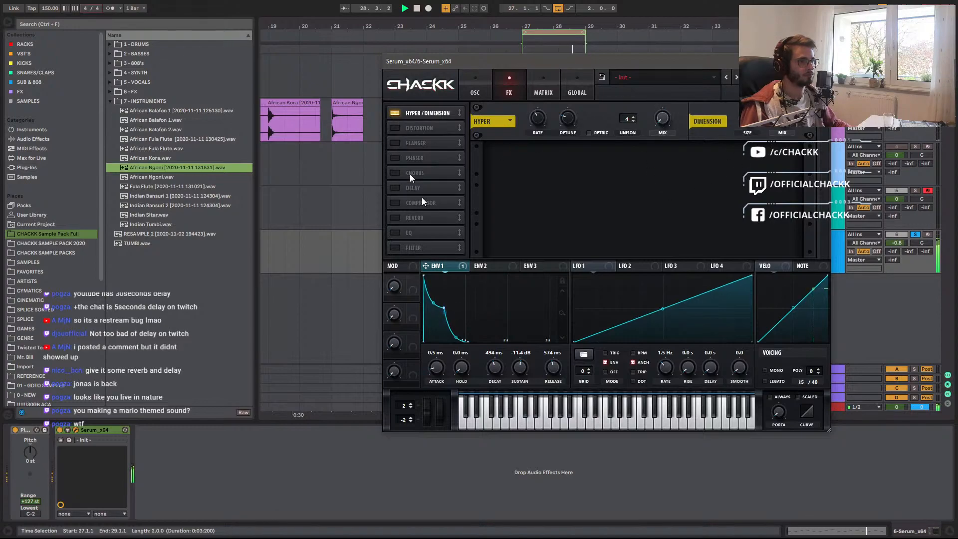
left_click(394, 203)
left_click(687, 171)
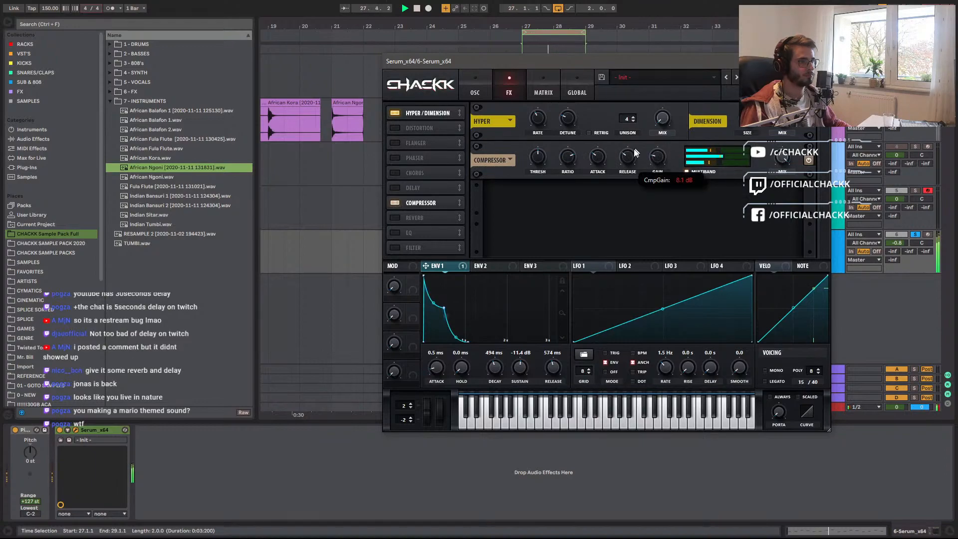
left_click_drag(663, 162, 660, 166)
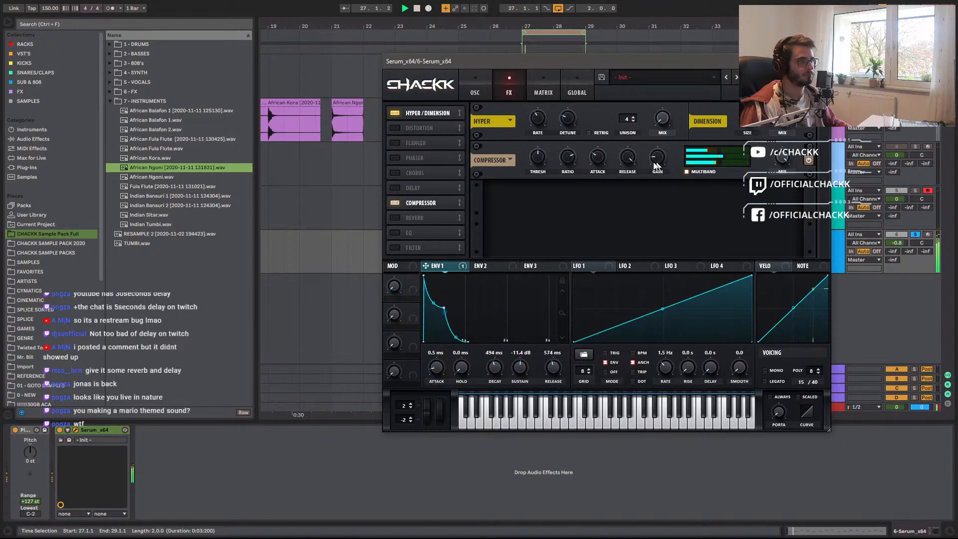
Add reverb followed by delay in the effects chain, set the delay to ping-pong and its filter to about 3667 Hz.
left_click(395, 218)
left_click(395, 188)
left_click_drag(409, 188, 418, 218)
left_click_drag(626, 251, 630, 247)
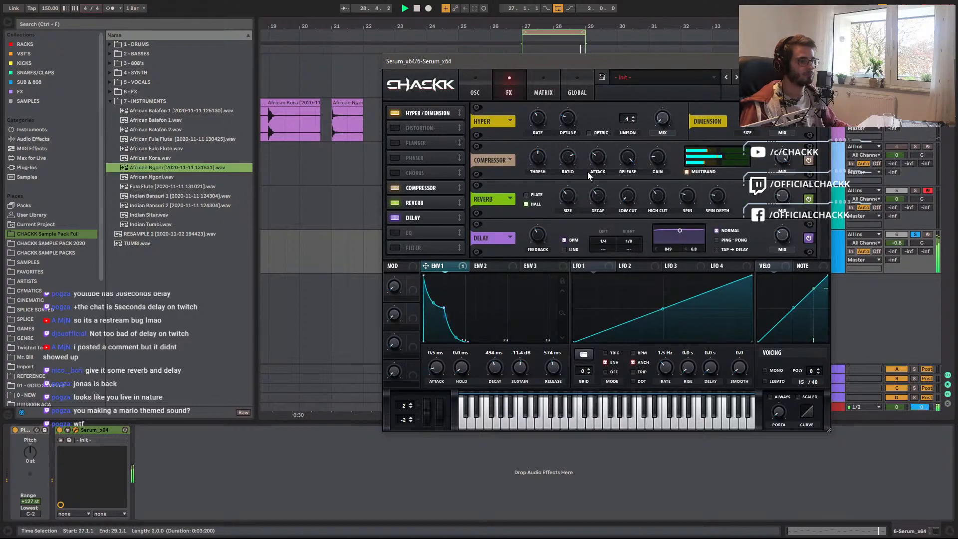
left_click(717, 240)
left_click_drag(678, 229, 693, 239)
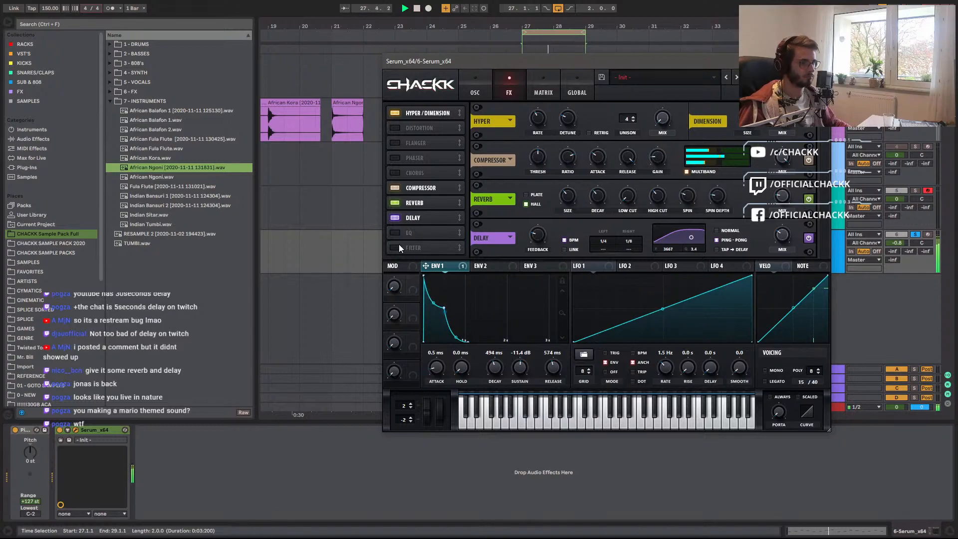
Add a Downsample distortion and modulate its drive with Note.
left_click(394, 128)
left_click(549, 161)
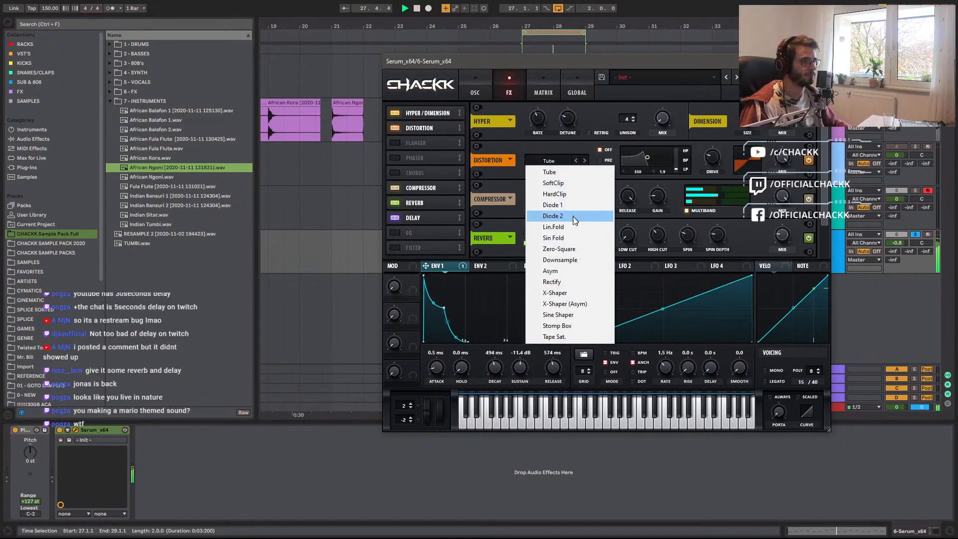
left_click(574, 260)
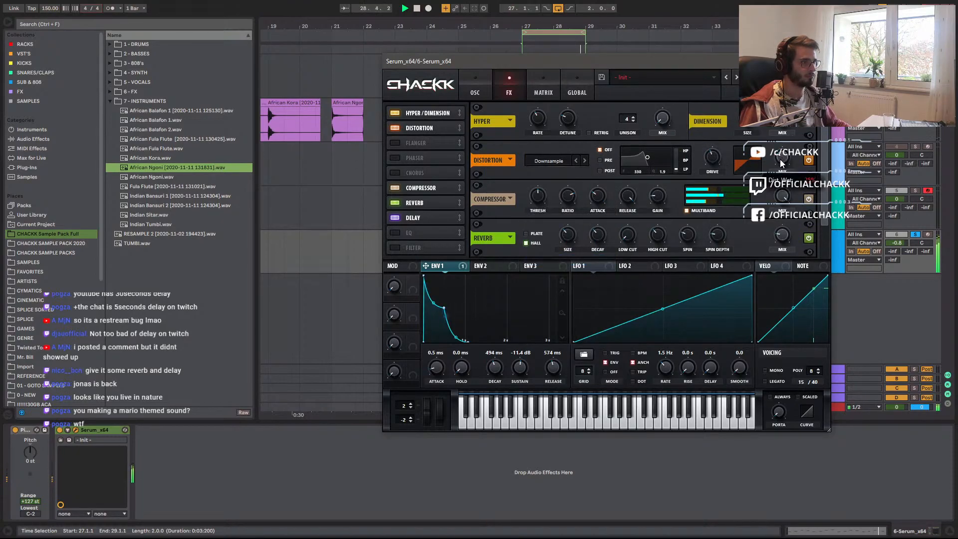
left_click_drag(716, 152, 713, 174)
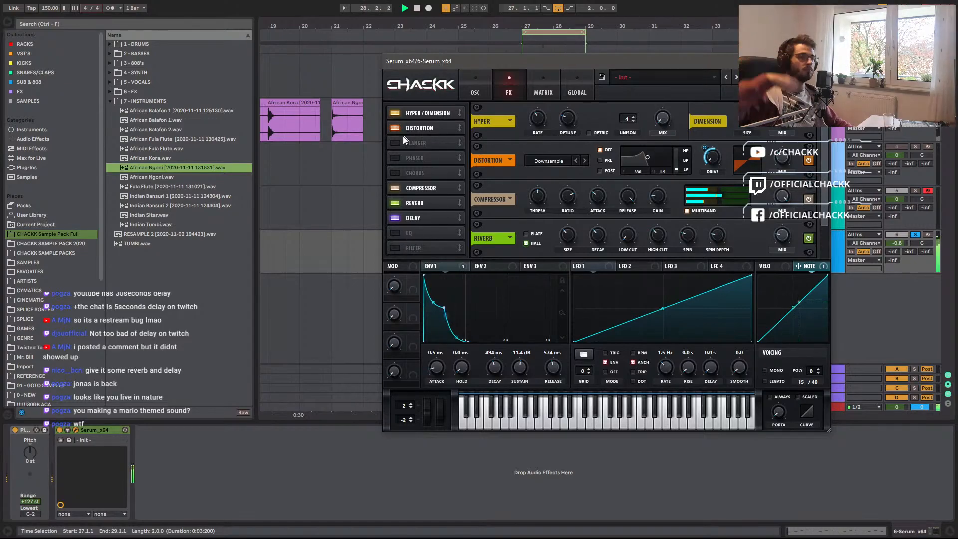
Assign Macro 1 to the filter cutoff, rename it CUTOFF and try the macro during playback.
left_click(474, 89)
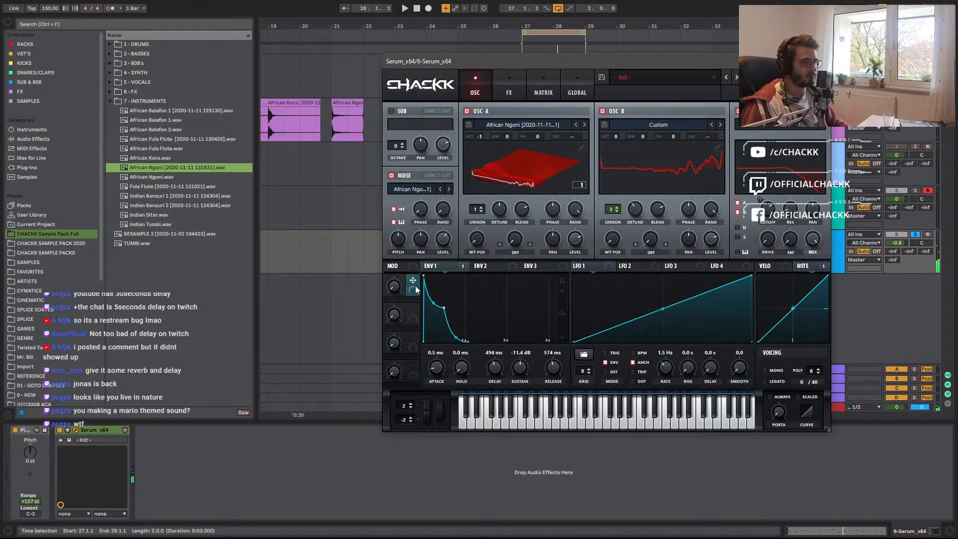
left_click_drag(743, 200, 768, 211)
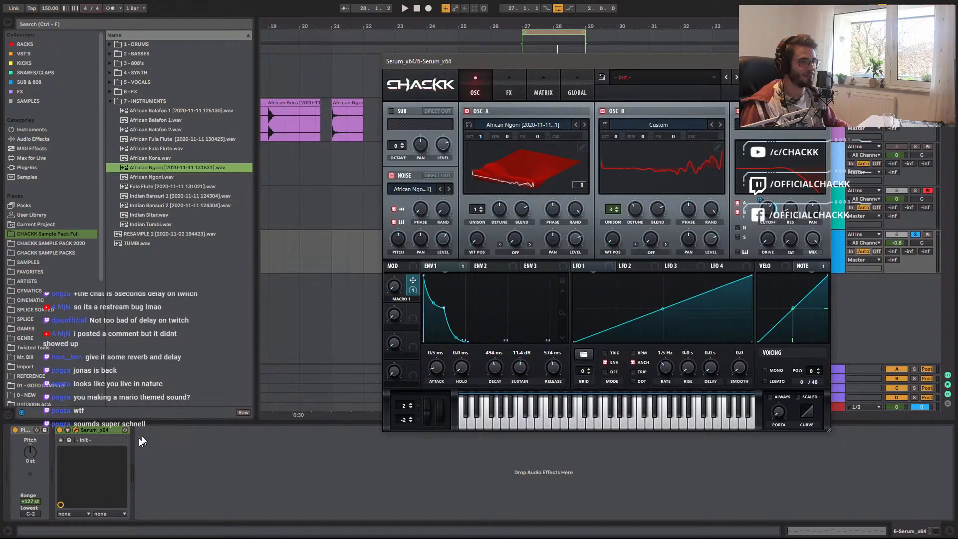
double_click(400, 299)
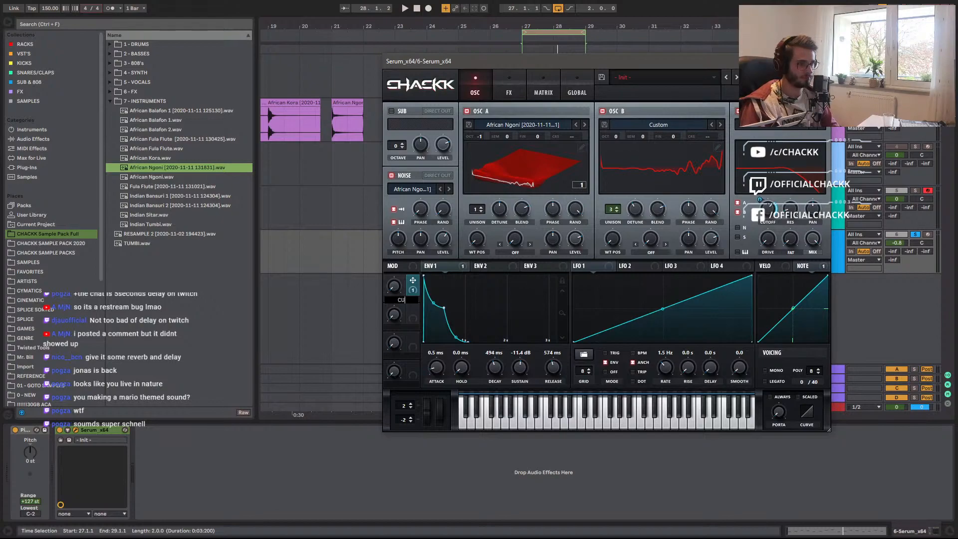
key("Return")
key("space")
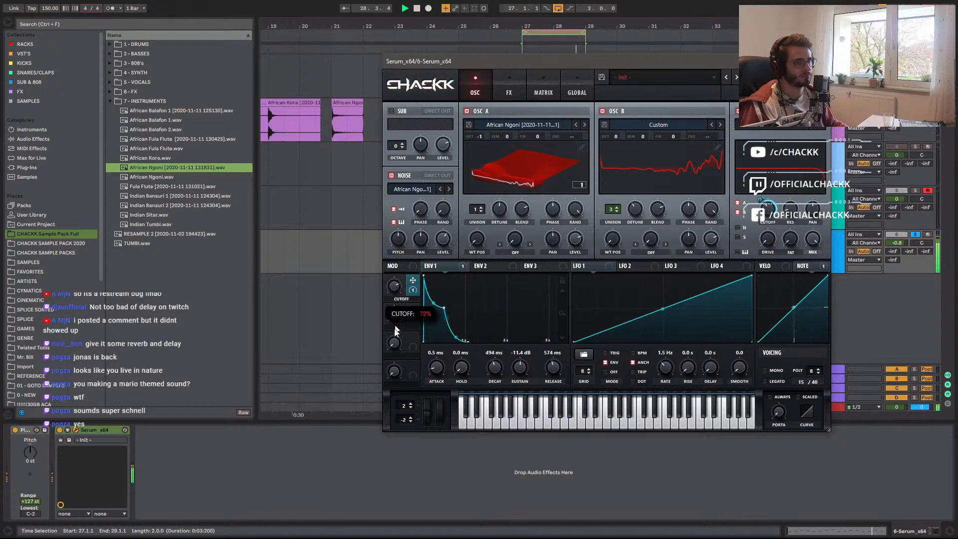
left_click_drag(390, 361, 385, 370)
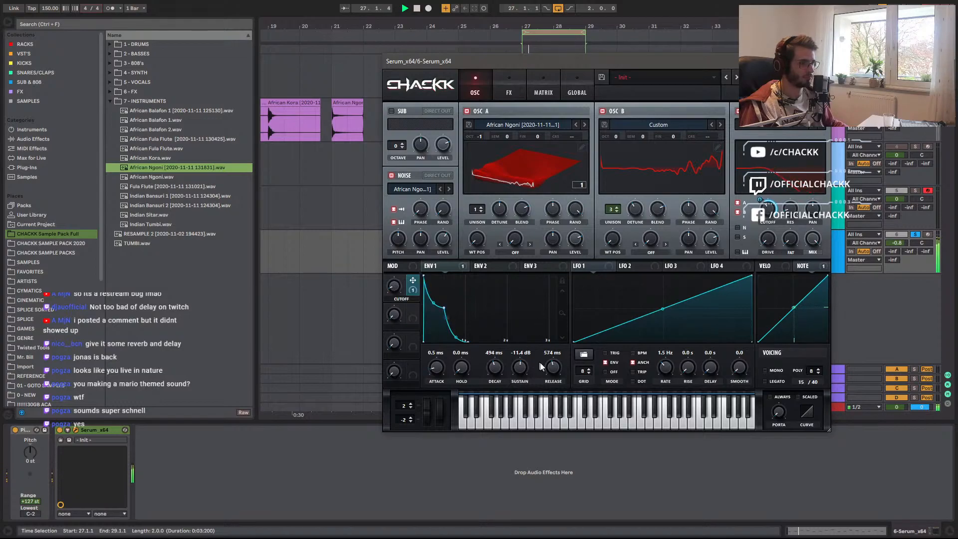
Stop playback, try modulating Env 1's sustain with Macro 2 and remove that modulation.
key("space")
left_click_drag(557, 61, 297, 55)
left_click(578, 266)
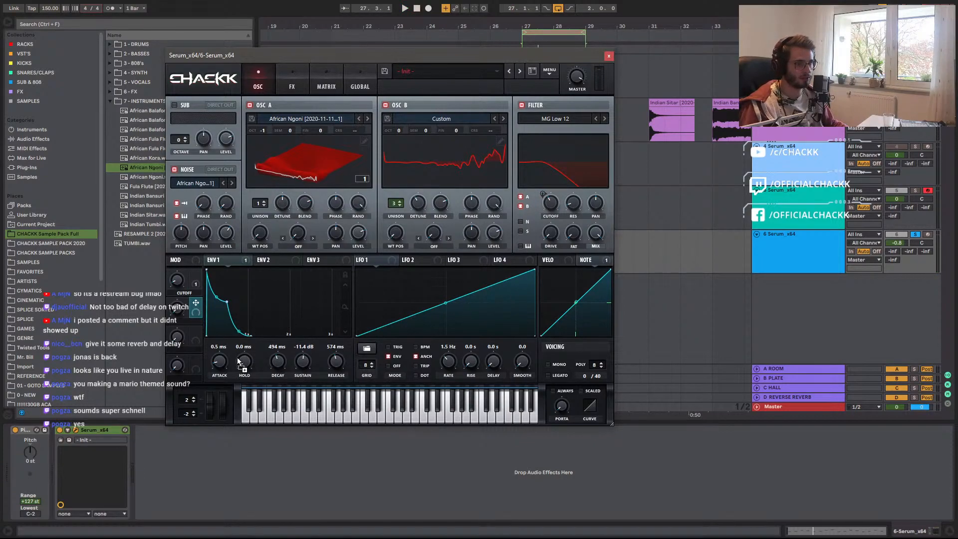
left_click_drag(302, 364, 301, 364)
right_click(302, 363)
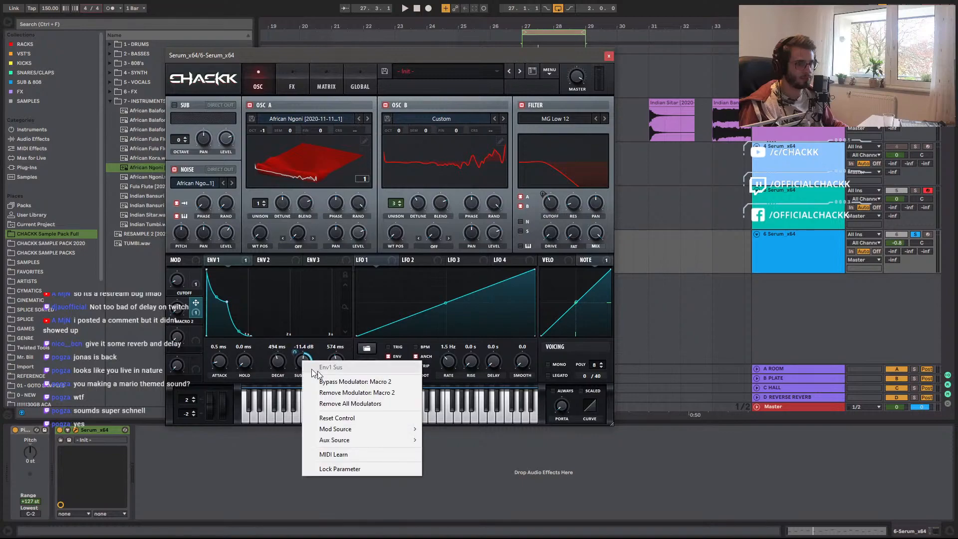
left_click(337, 402)
Modulate Env 1's decay with Macro 2 and start playback.
left_click_drag(197, 320, 275, 377)
key("space")
Try modulating the noise oscillator's level with Env 1 and remove that modulation.
left_click_drag(226, 236, 221, 213)
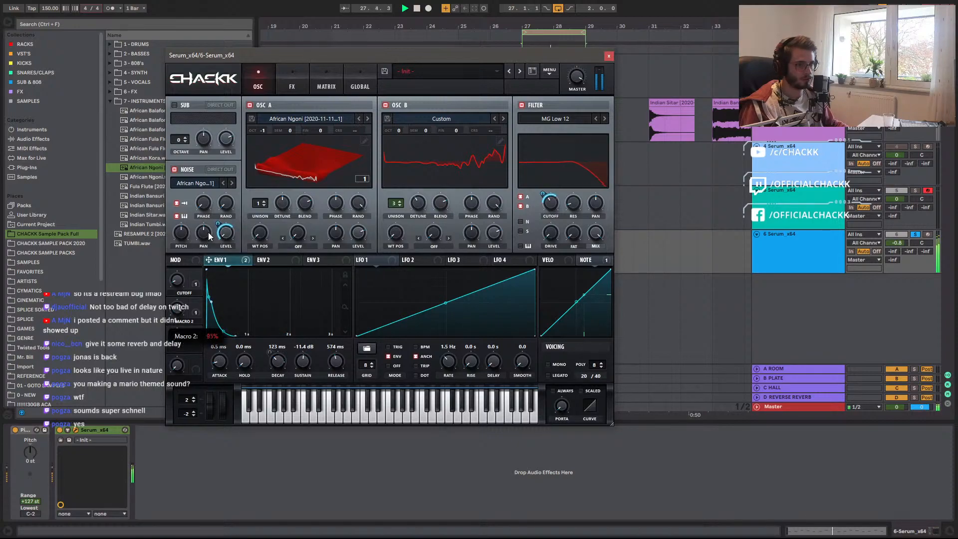
right_click(226, 231)
left_click(259, 272)
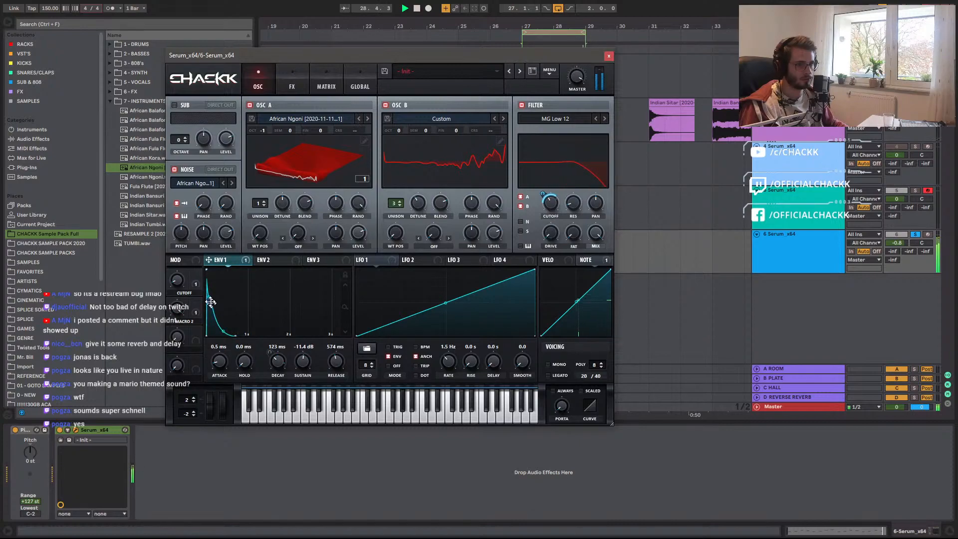
Set Env 1's decay to 132 ms and rename Macro 2 to SPEED.
left_click_drag(268, 350, 272, 367)
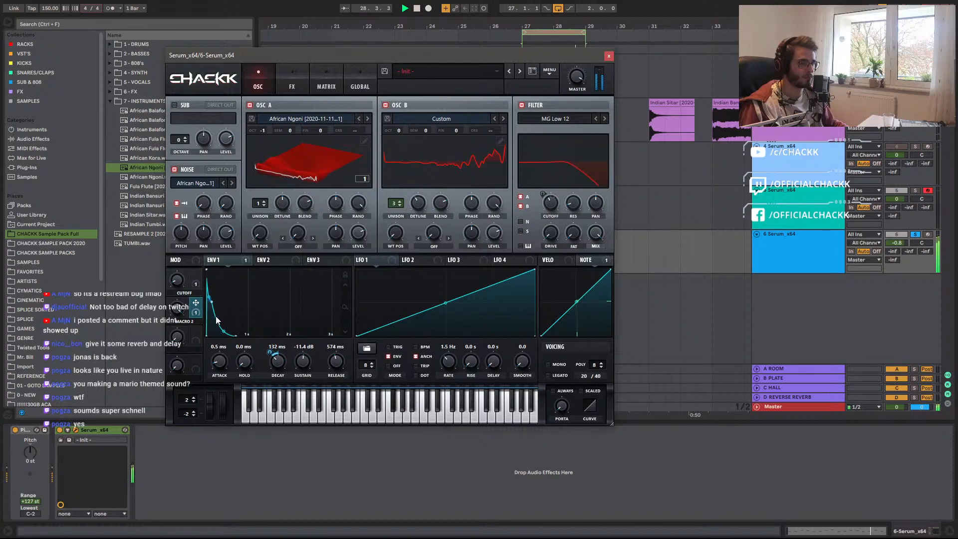
mouse_move(175, 324)
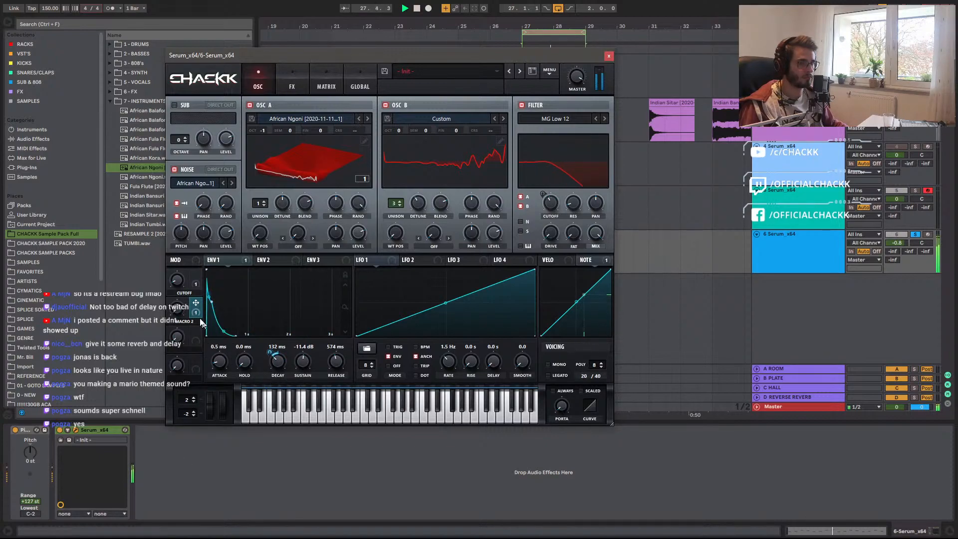
double_click(182, 322)
type("SPEED")
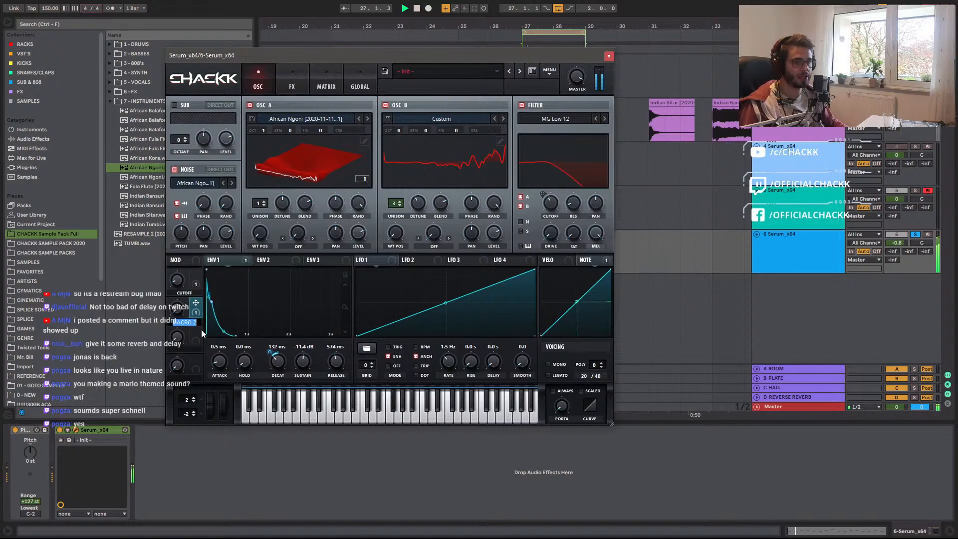
key("Return")
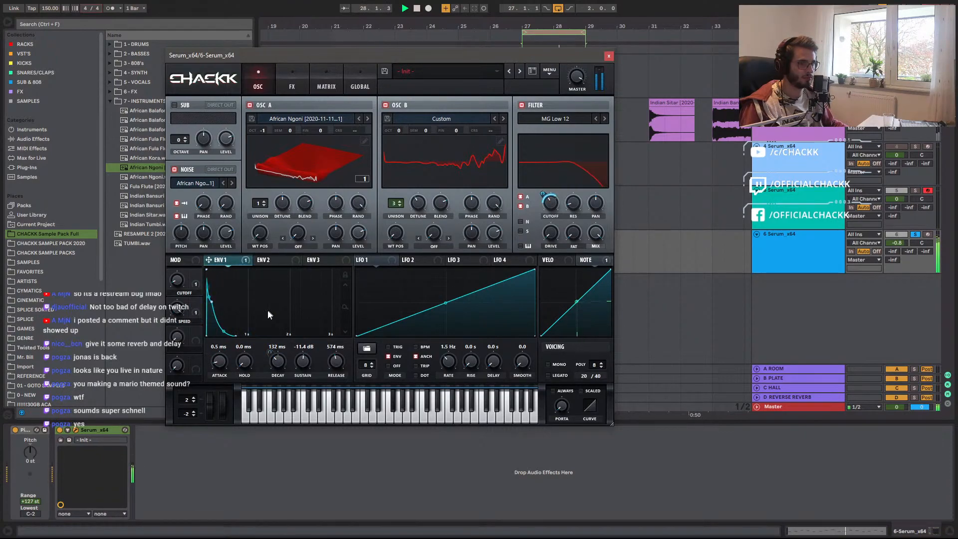
Assign the SPEED macro to Env 1's sustain and release as well, and adjust the sustain modulation to about 26.
left_click_drag(195, 314, 296, 353)
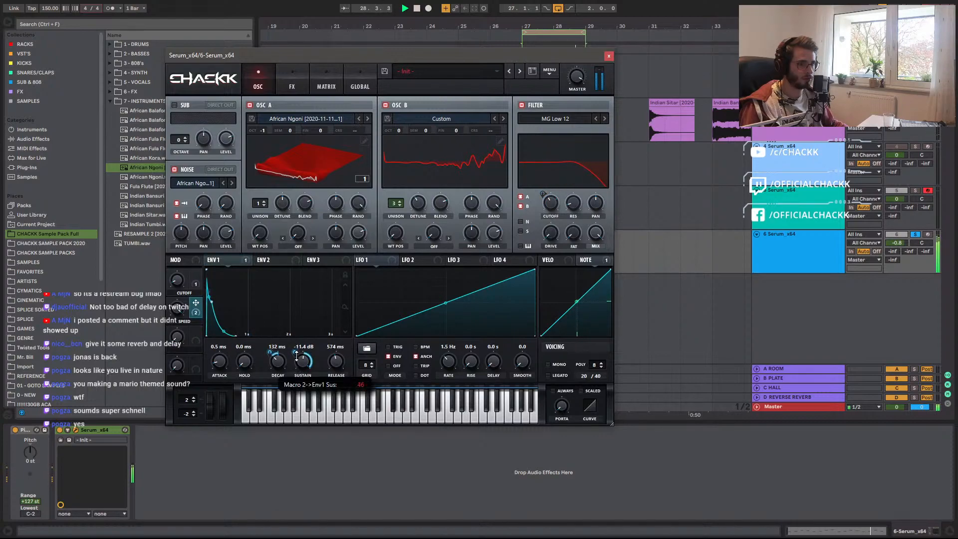
left_click_drag(197, 313, 321, 377)
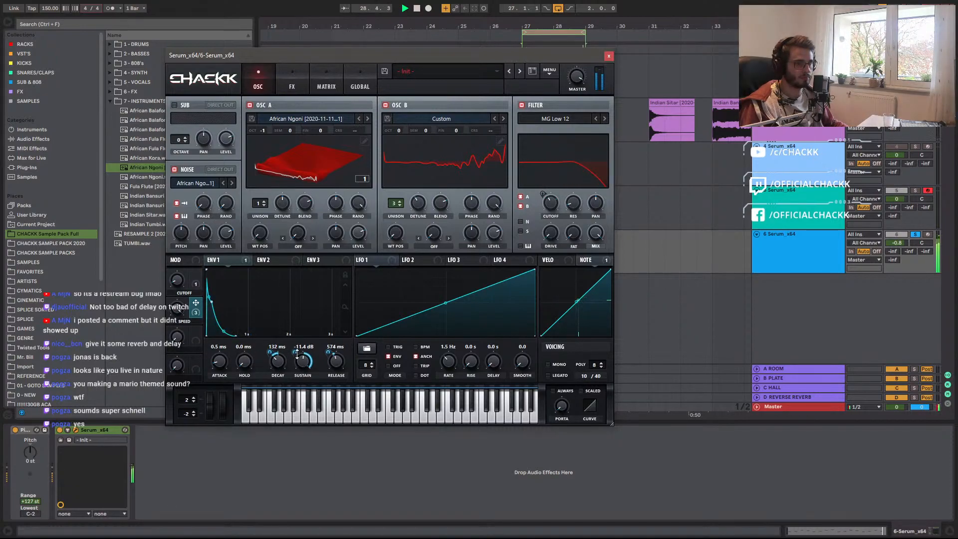
mouse_move(294, 365)
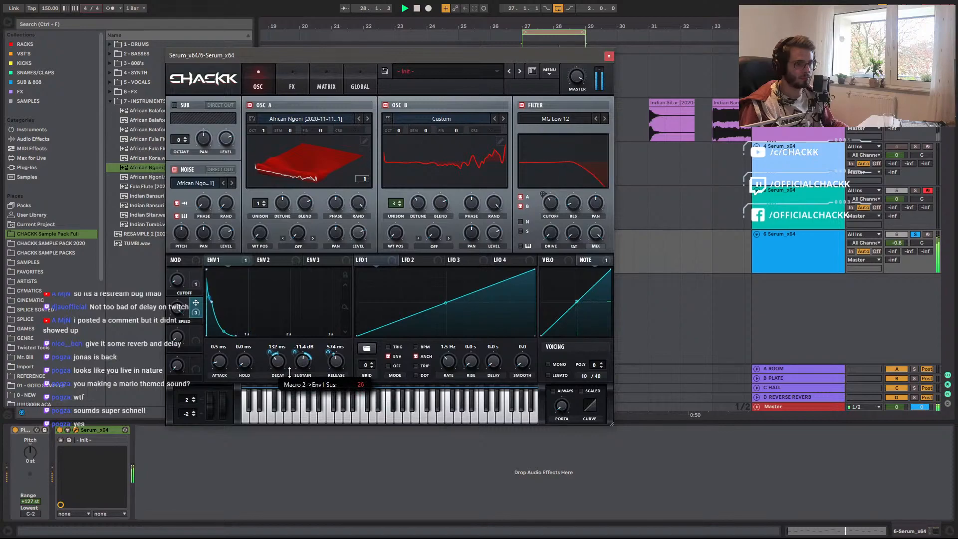
left_click_drag(272, 357, 272, 352)
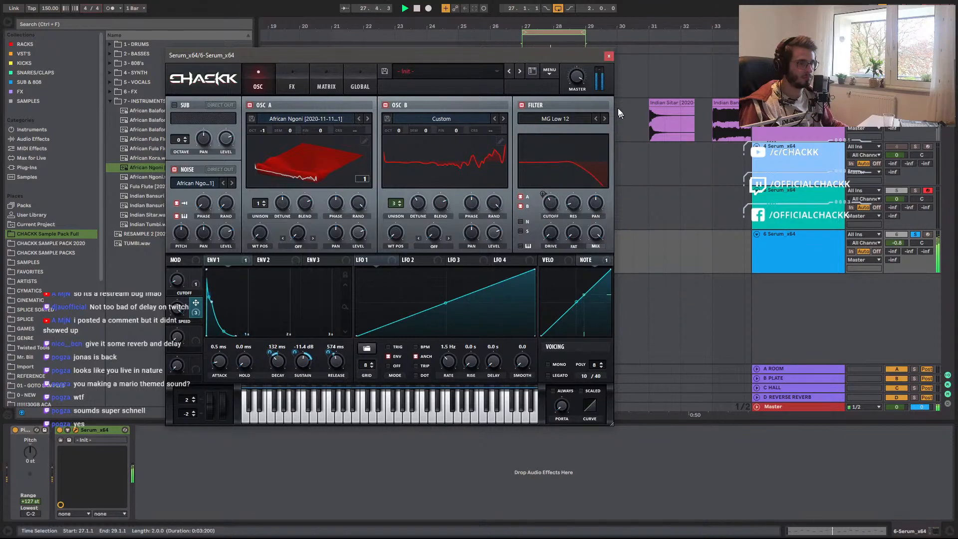
Open the MIDI clip on the Ngoni track, apply Legato to all its notes and play it.
left_click_drag(469, 55, 930, 308)
double_click(545, 233)
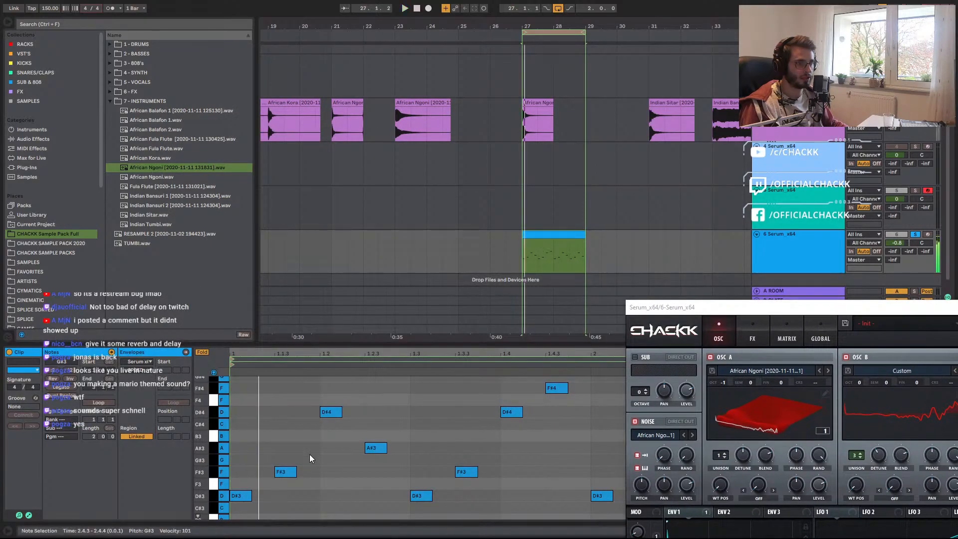
left_click(274, 447)
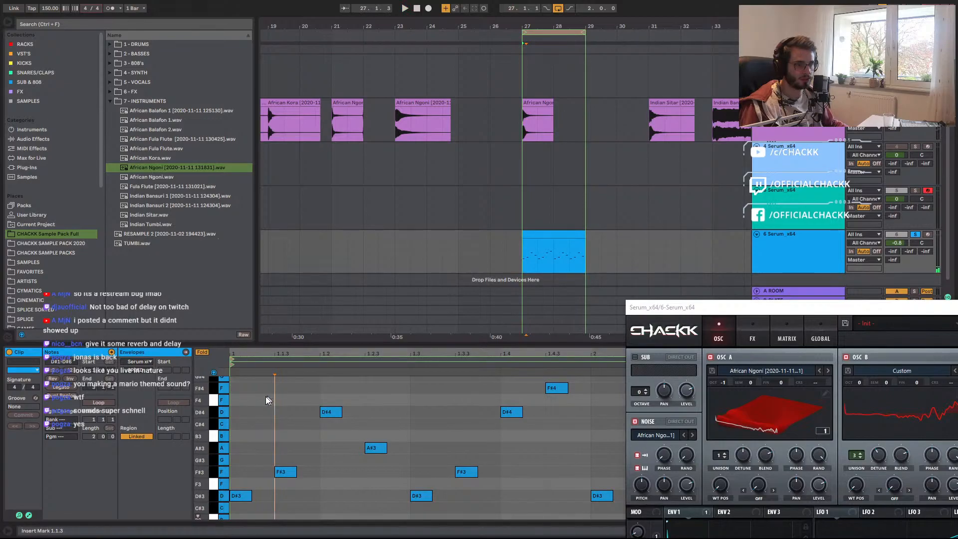
key("ctrl+a")
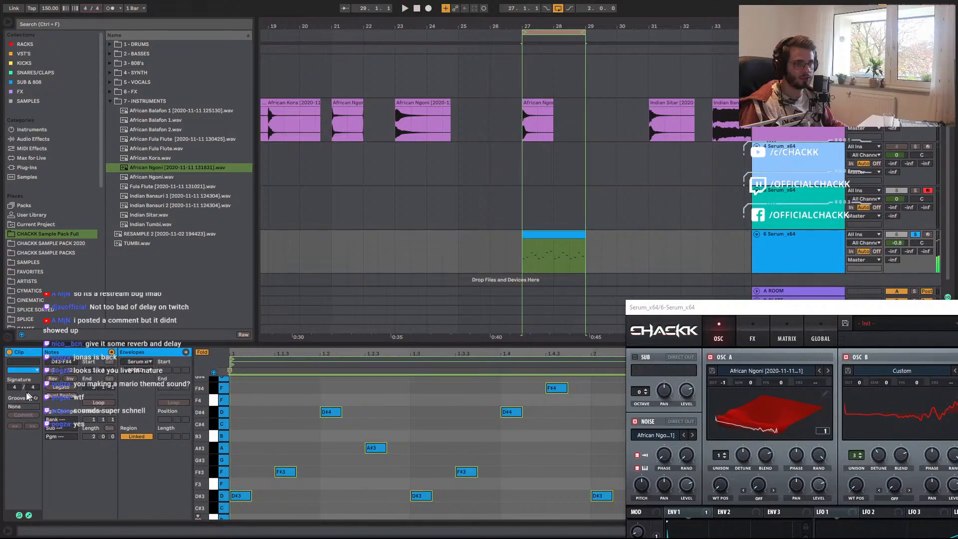
left_click(62, 388)
key("space")
Reduce the SPEED macro's sustain modulation to about 23, switch voicing to mono and legato, and try always-on portamento.
left_click_drag(736, 308, 459, 45)
mouse_move(482, 331)
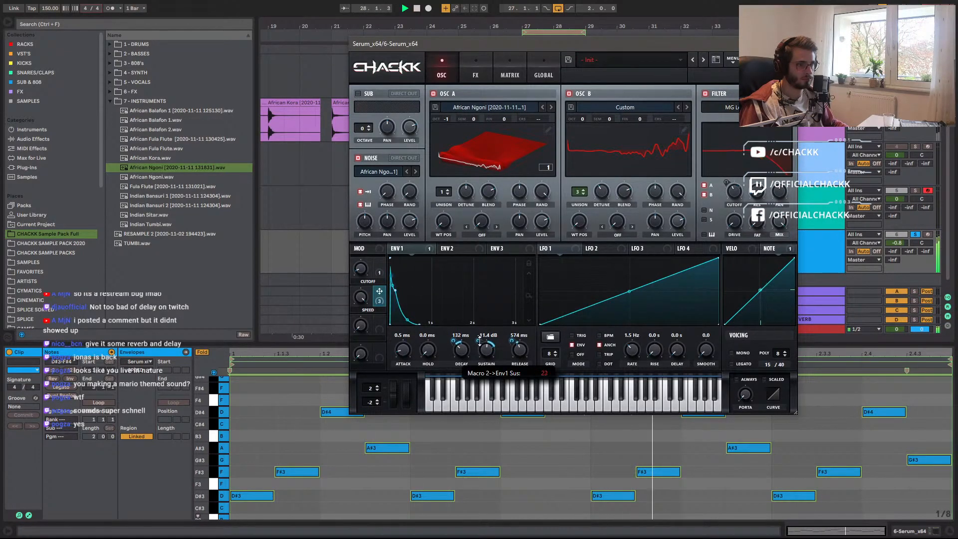
left_click(731, 353)
left_click(732, 365)
left_click(737, 379)
mouse_move(746, 399)
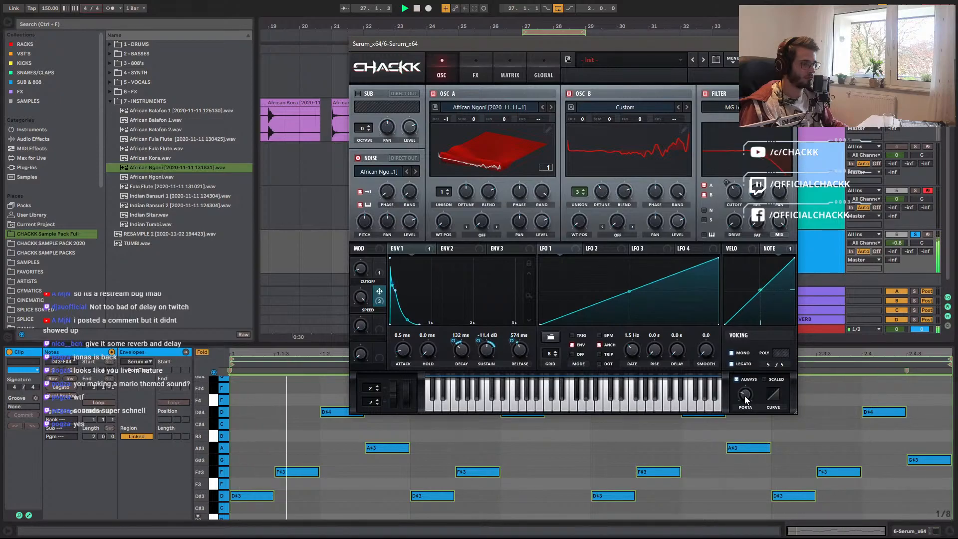
left_click(738, 380)
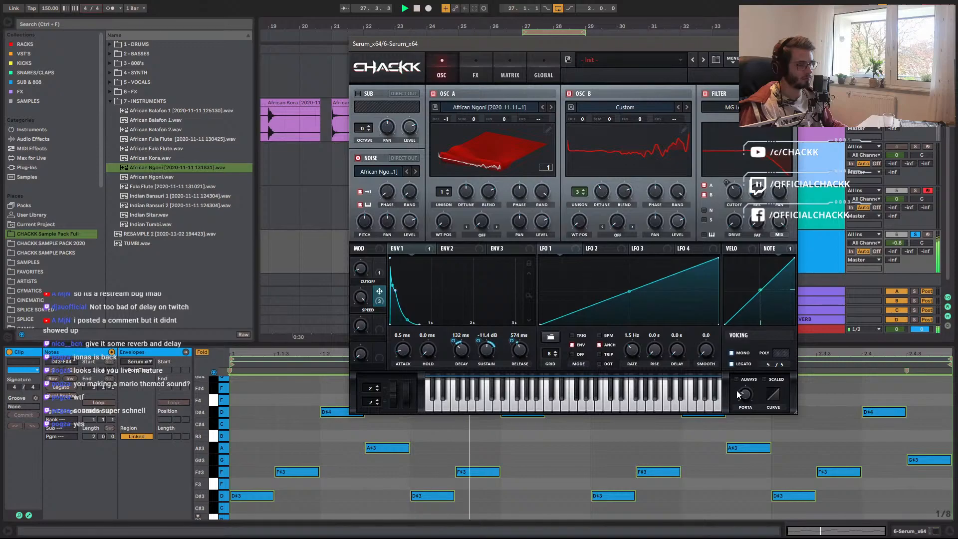
Set Env 1's attack to 0 ms and modulate the wavetable positions of OSC A and OSC B with Macro 3.
left_click_drag(390, 259, 390, 299)
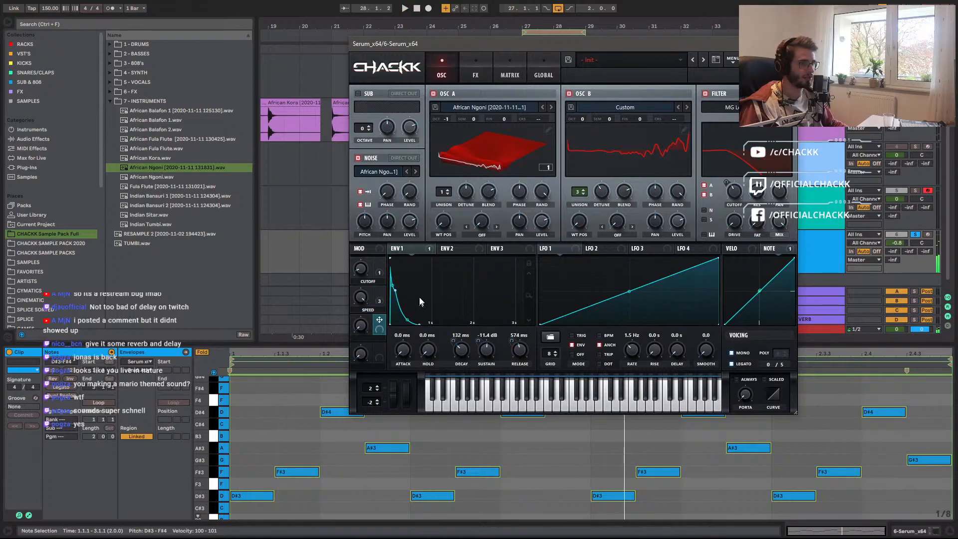
left_click_drag(442, 225, 432, 259)
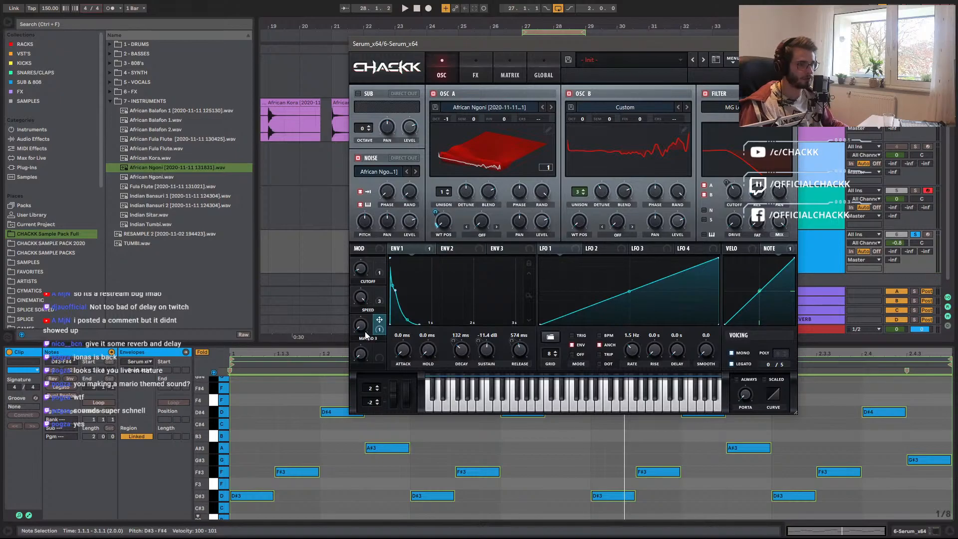
key("space")
left_click_drag(438, 215, 437, 216)
left_click_drag(380, 327, 562, 256)
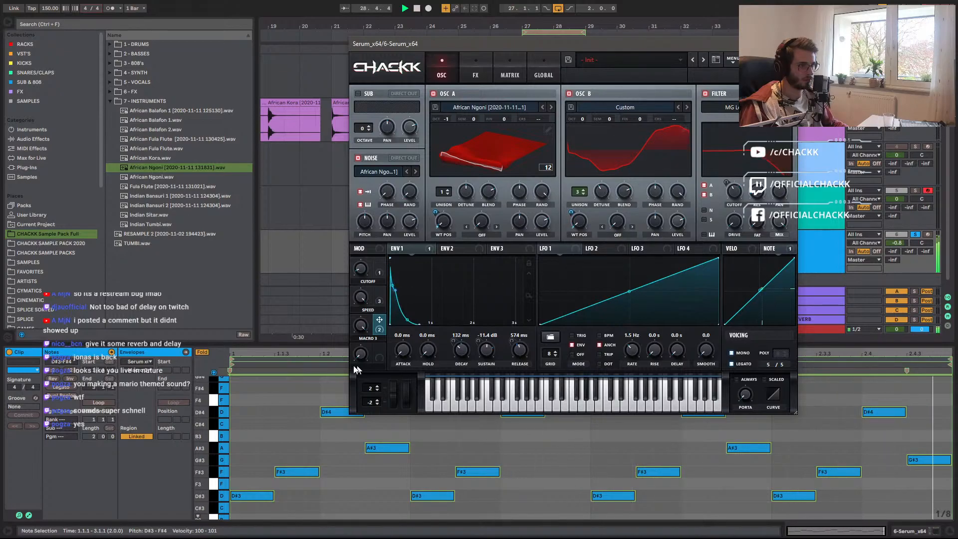
Rename Macro 3 as MORPH.
double_click(364, 339)
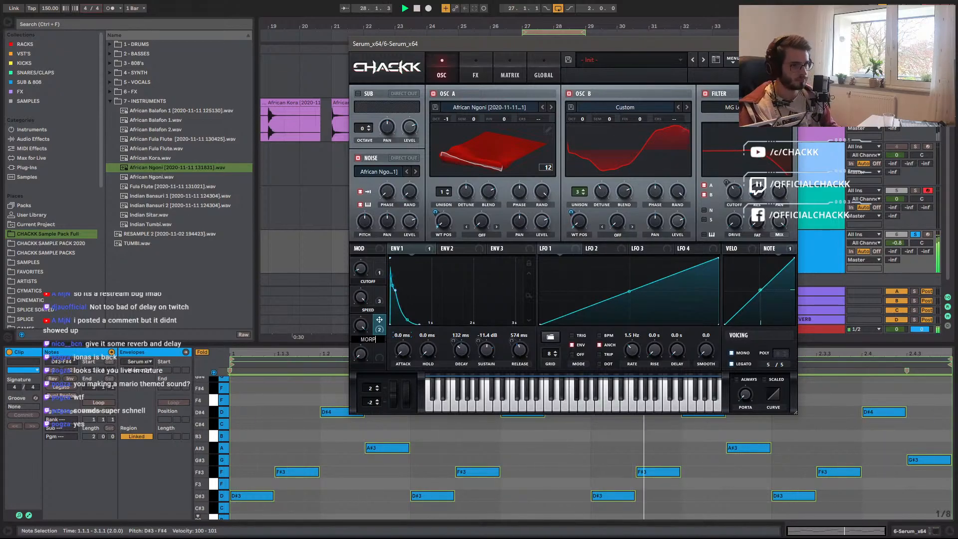
type("MORPH")
key("Return")
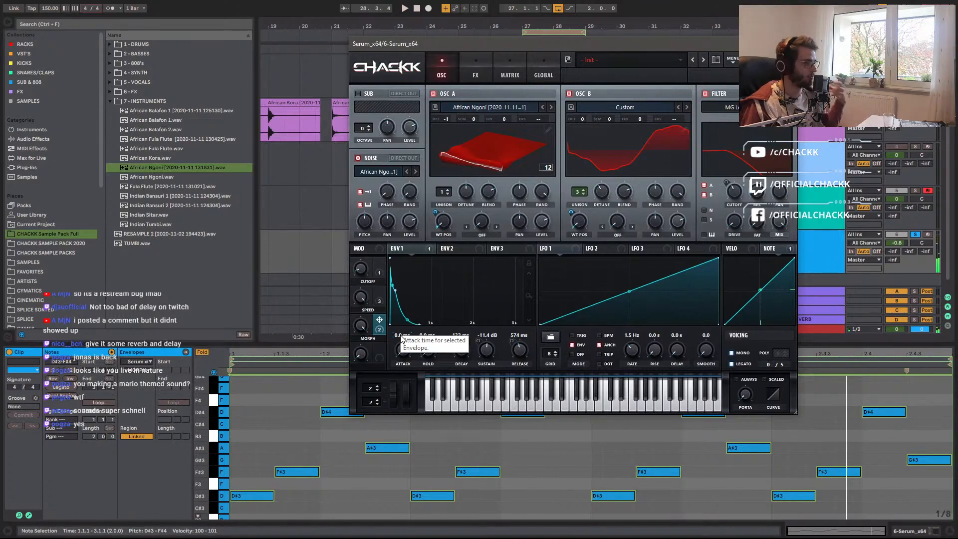
Show the oscillators' wavetables in 2D and play the clip while turning the MORPH macro.
key("space")
left_click(519, 162)
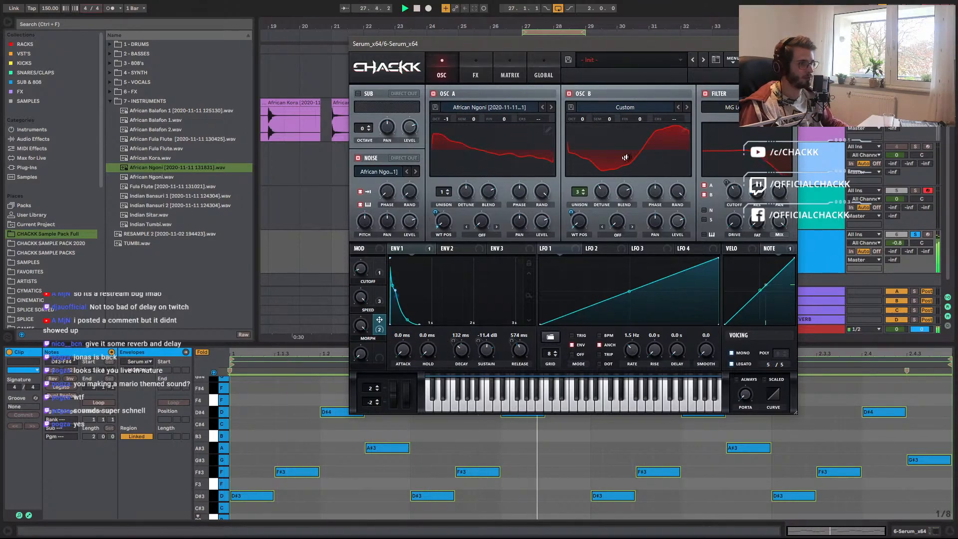
left_click(585, 162)
left_click(629, 151)
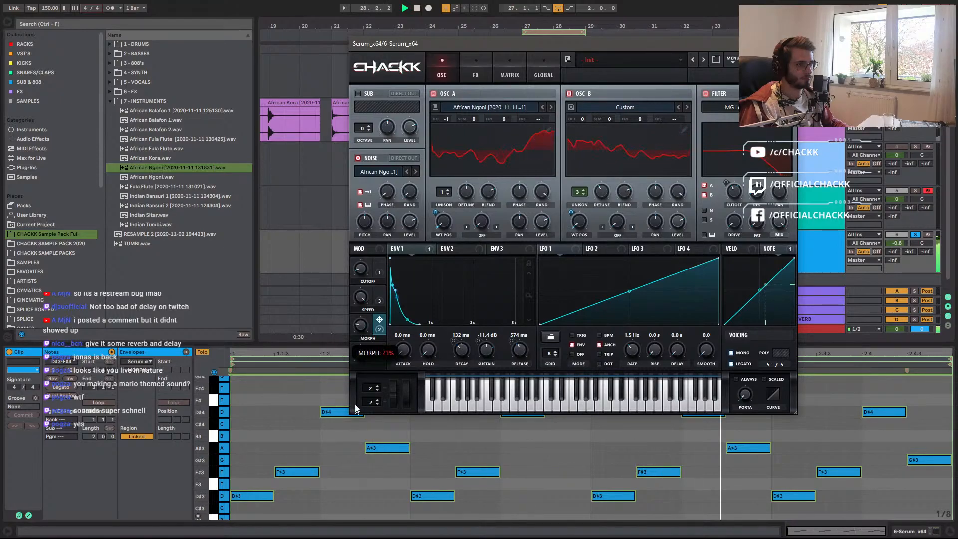
key("space")
Apply Morph - Crossfade to OSC A's wavetable in the table editor and return to the oscillator view.
left_click(549, 129)
left_click(509, 161)
left_click(472, 161)
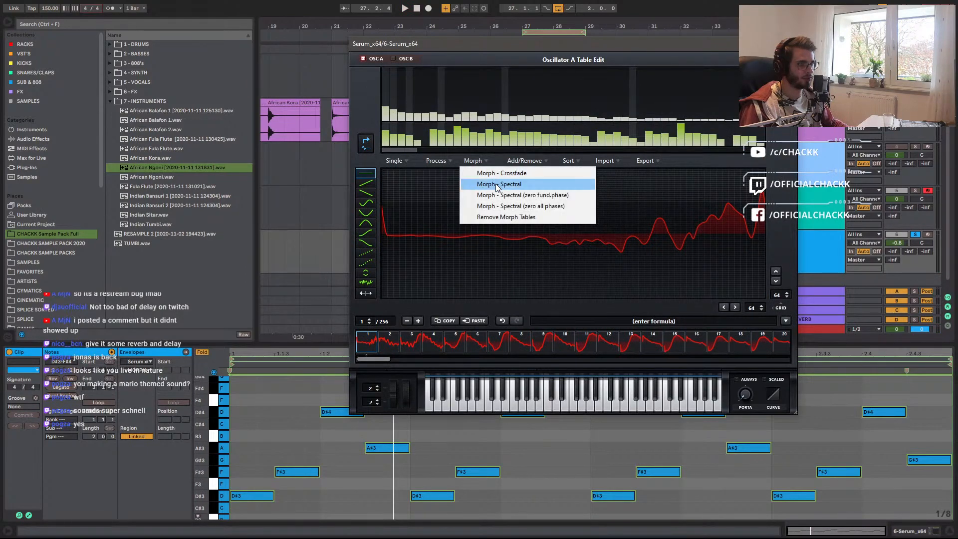
left_click(498, 176)
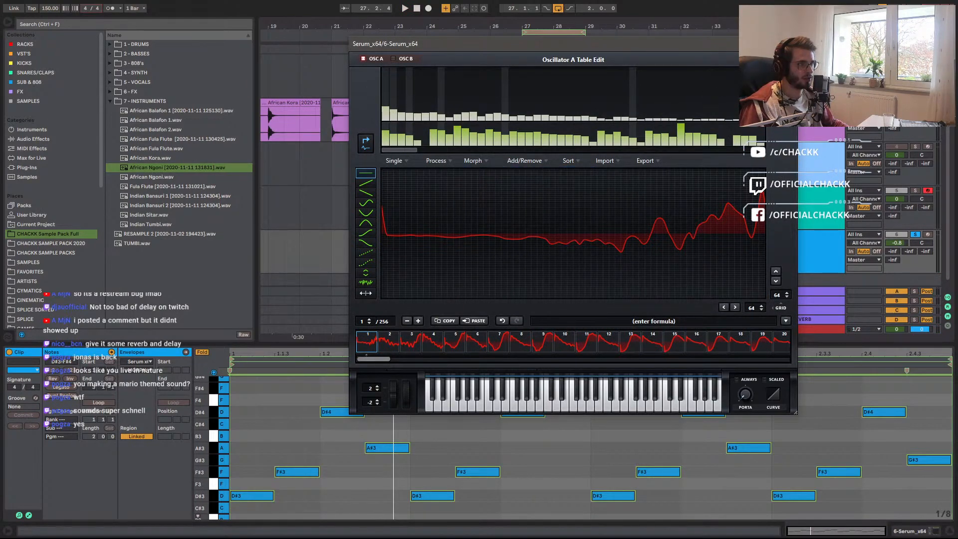
left_click(782, 60)
Play the clip and sweep the MORPH macro to audition the crossfaded OSC A wavetable.
key("space")
key("space")
key("space")
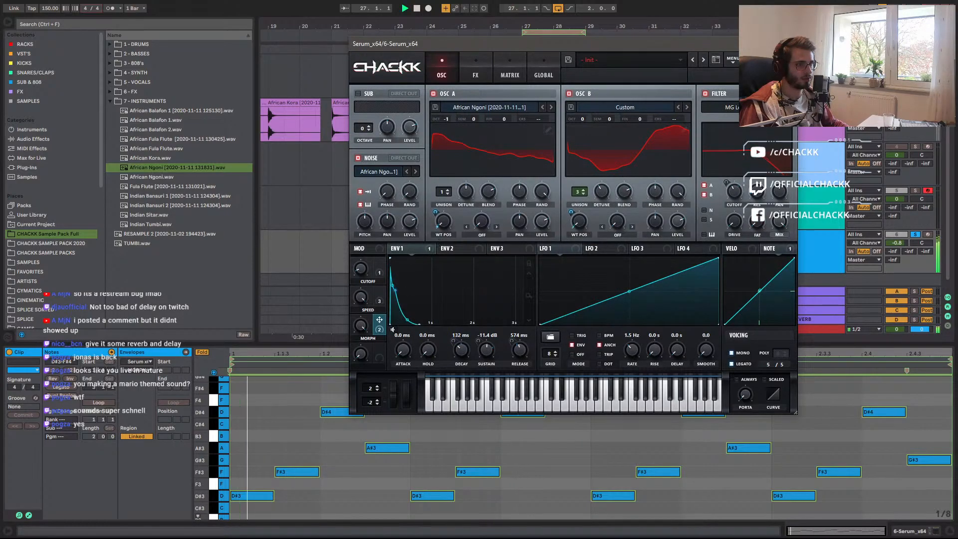
left_click_drag(360, 327, 360, 329)
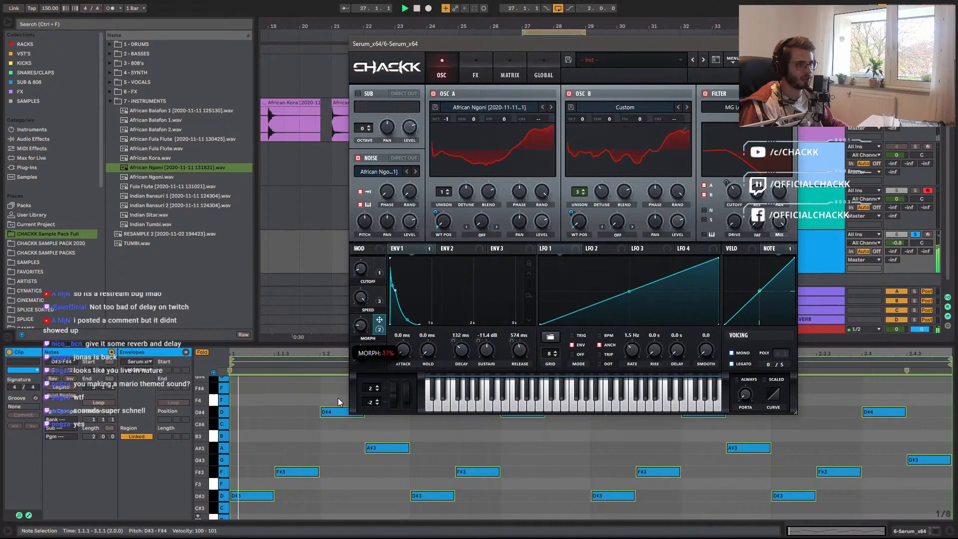
key("space")
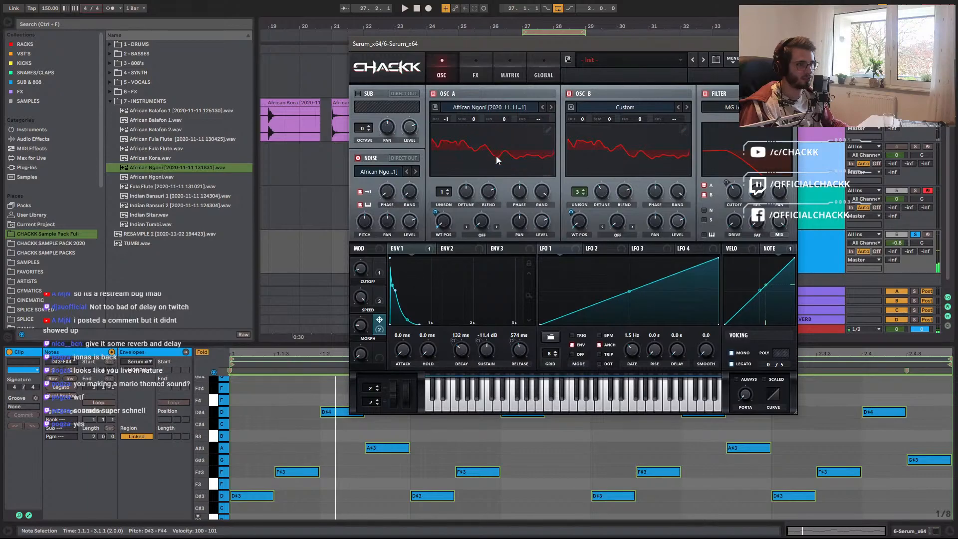
left_click_drag(357, 330, 355, 366)
key("space")
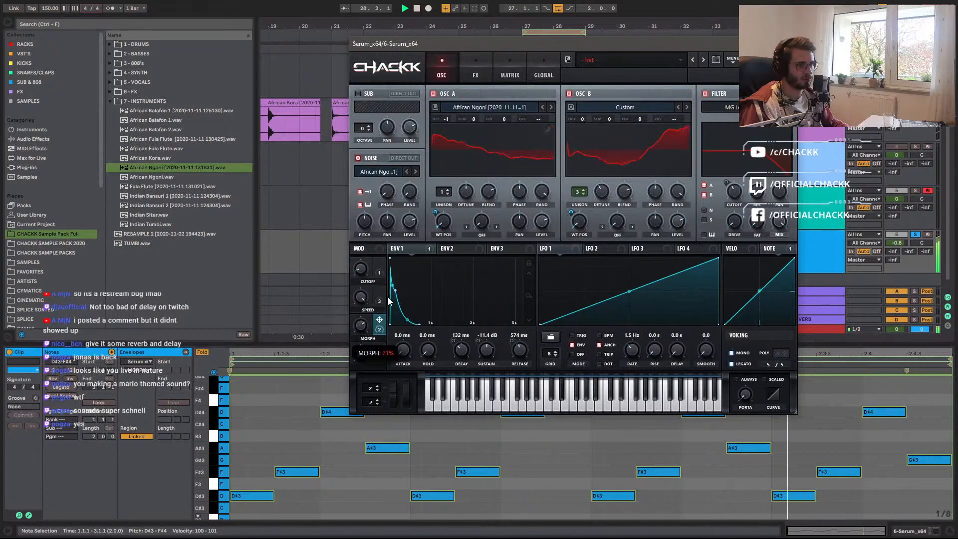
key("space")
Select frame 113 in OSC A's wavetable and remove the frames from there to the end.
left_click(494, 172)
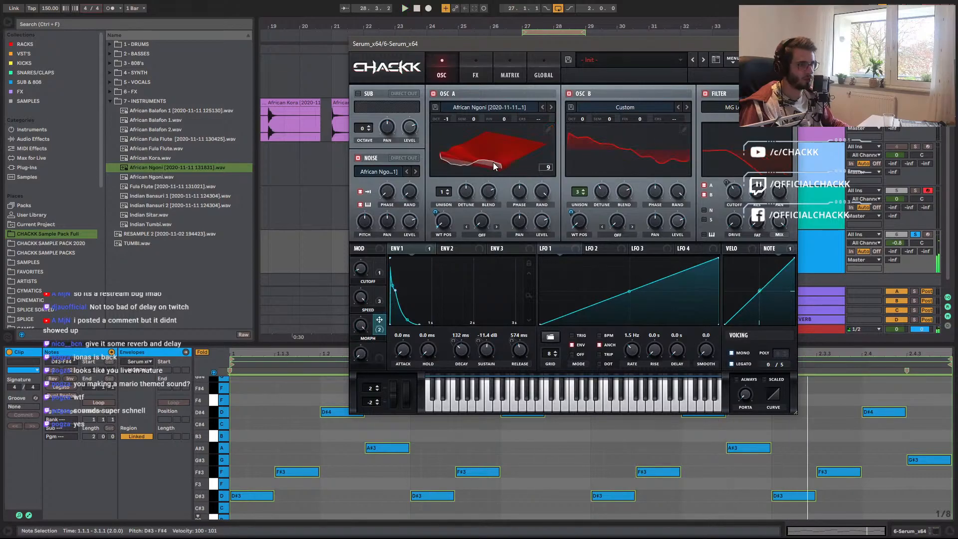
left_click(547, 130)
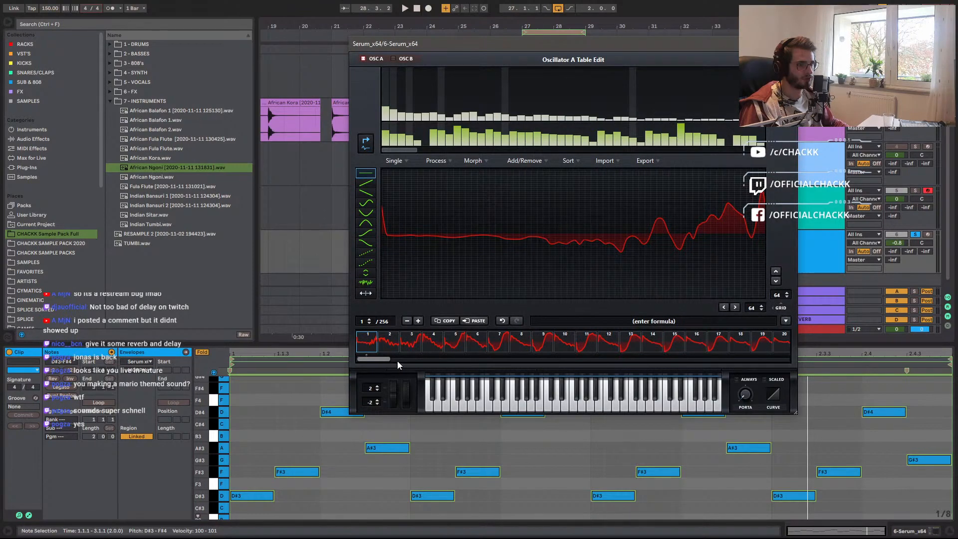
left_click_drag(380, 360, 495, 369)
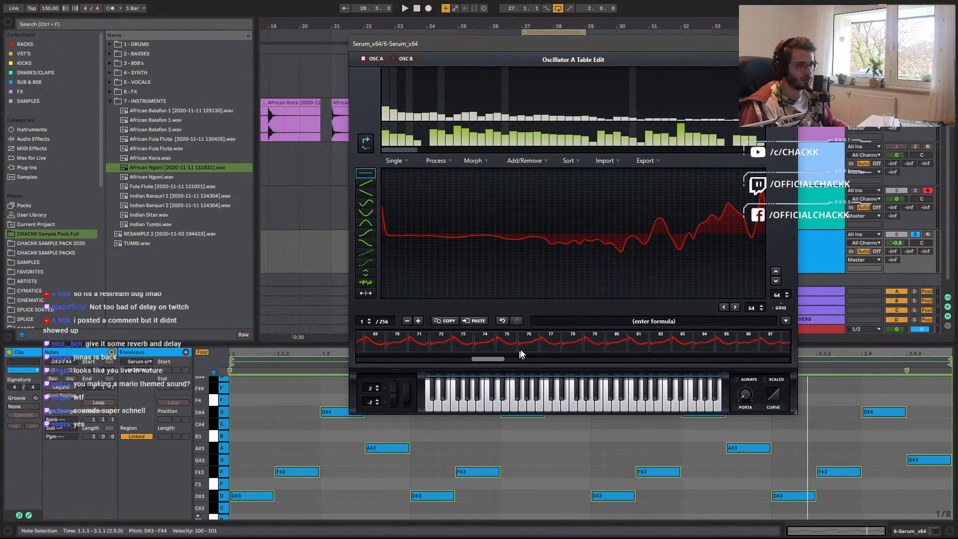
left_click(529, 344)
left_click(735, 346)
left_click(767, 346)
left_click_drag(487, 359, 548, 361)
left_click(547, 345)
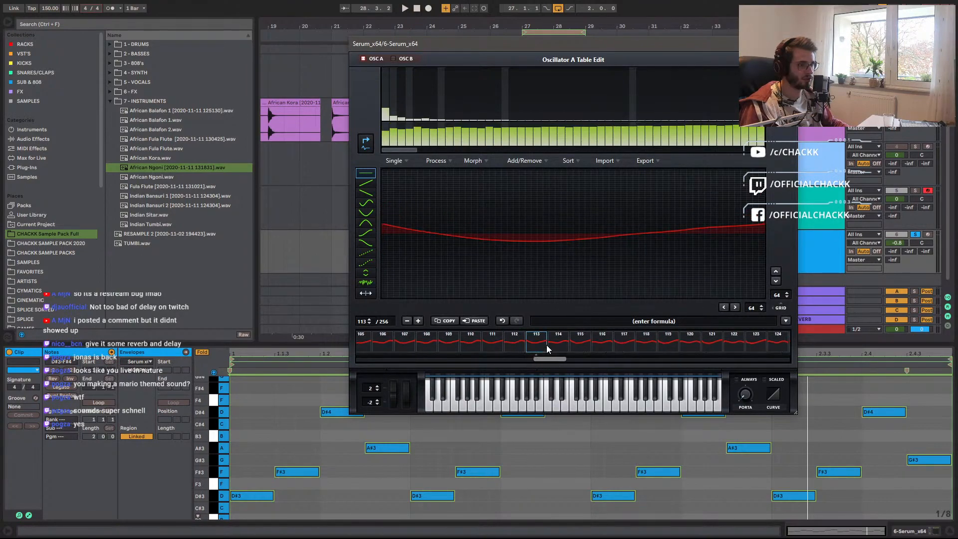
left_click(524, 160)
left_click(549, 230)
left_click(787, 60)
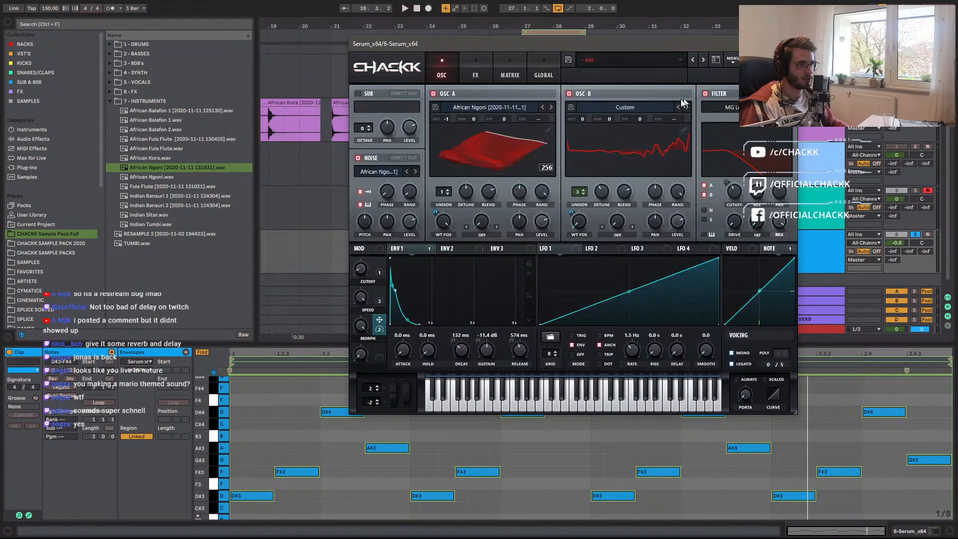
Set OSC A's wavetable position to 62 and remove the frames from there to the end.
left_click_drag(450, 215, 439, 242)
left_click_drag(427, 275, 423, 290)
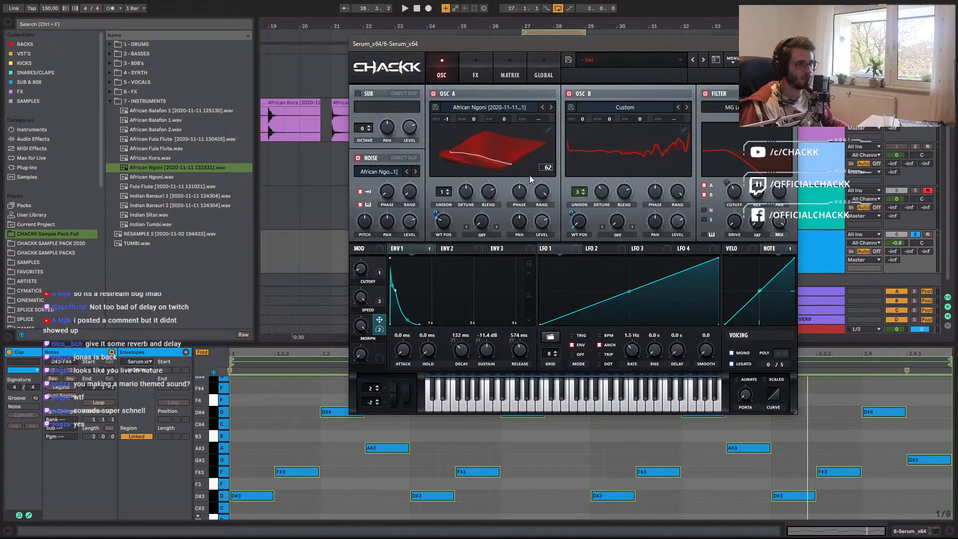
left_click(548, 129)
left_click(526, 160)
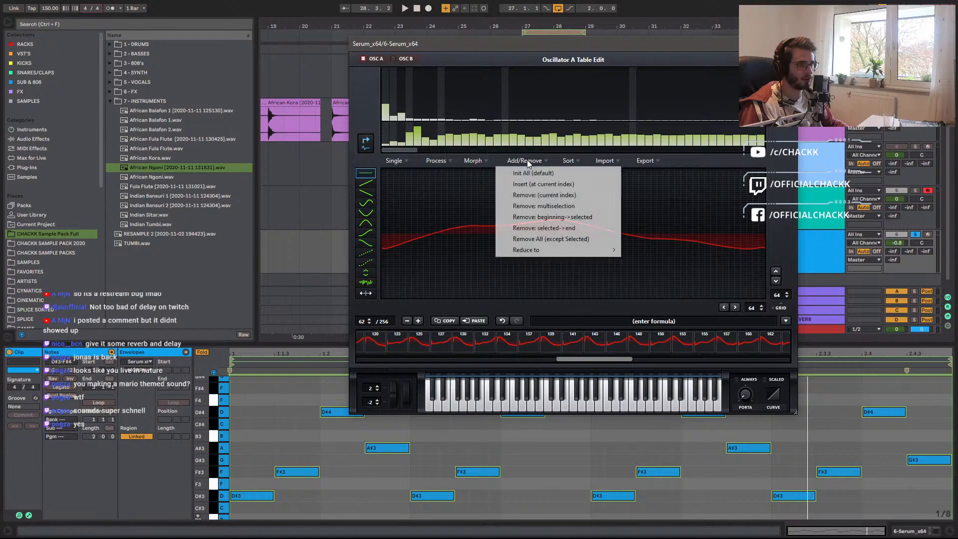
left_click(542, 228)
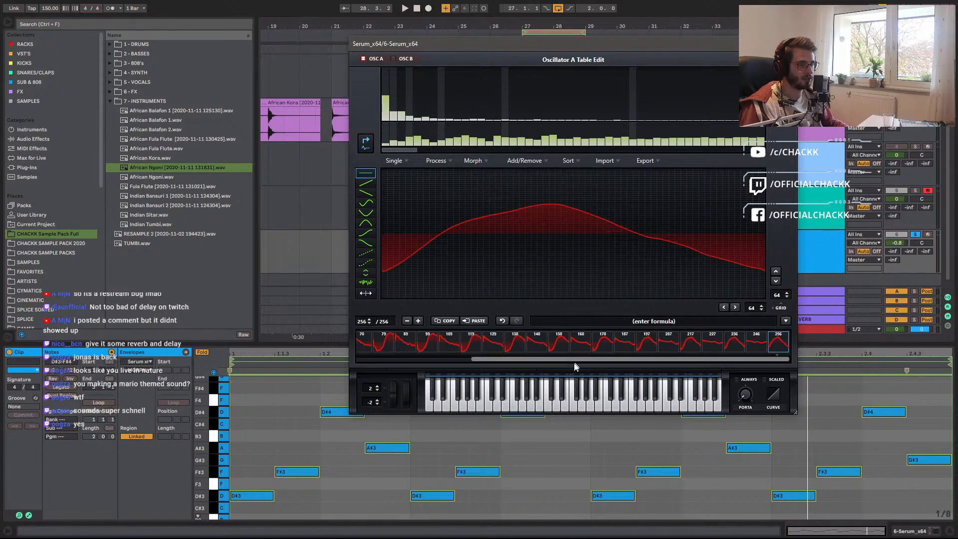
Apply Morph - Crossfade to the shortened OSC A wavetable and leave the table editor.
left_click_drag(563, 359, 448, 176)
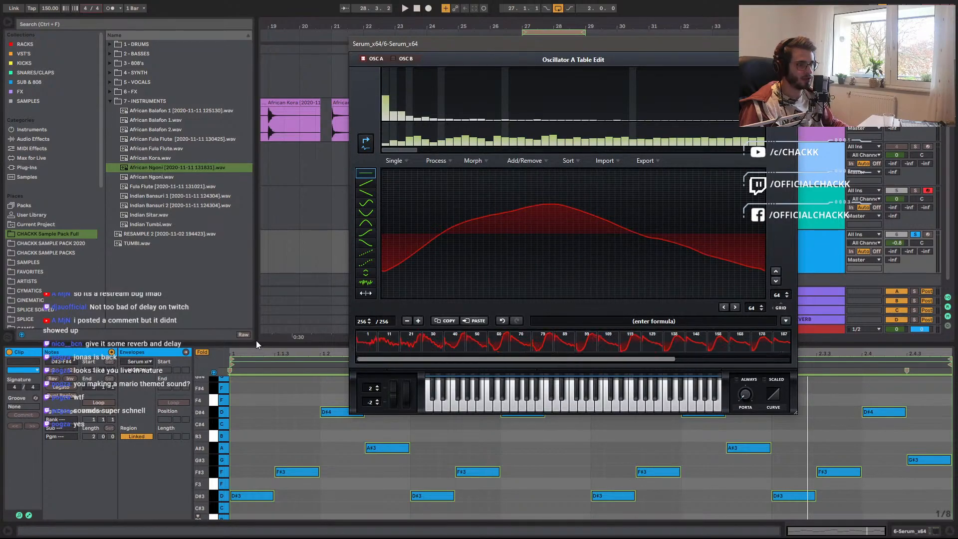
left_click(486, 161)
left_click(516, 174)
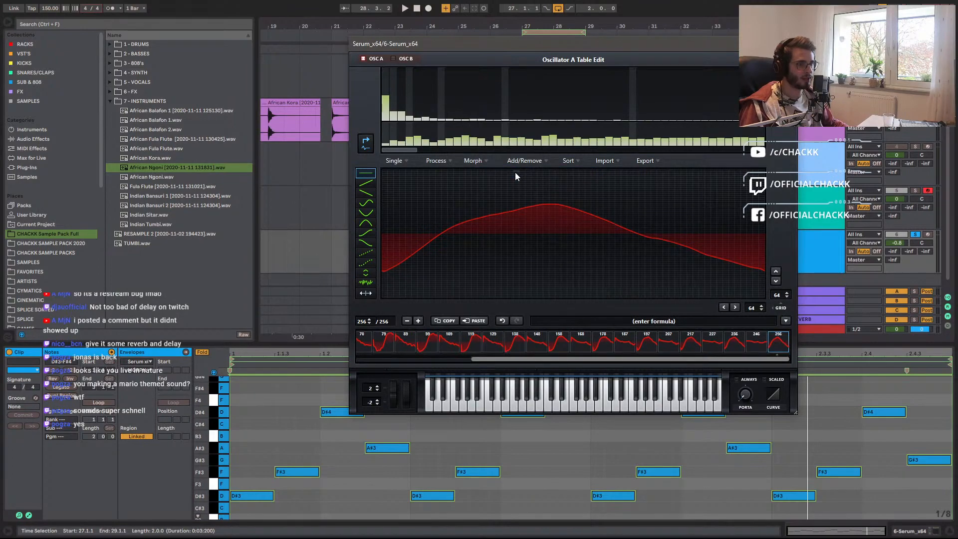
left_click_drag(505, 360, 391, 360)
left_click(786, 60)
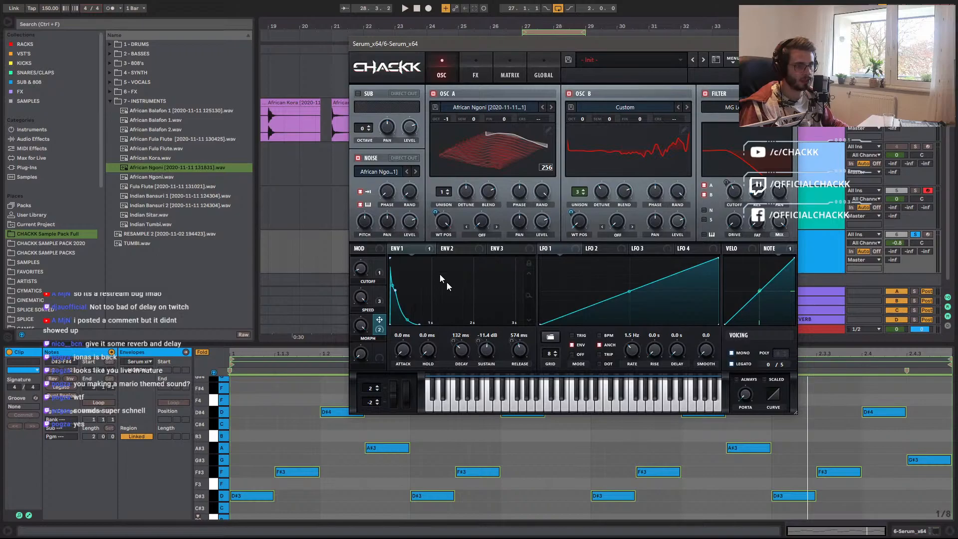
Move OSC A's wavetable position to 109 and process its wavetable with X-Fade Edges (grid size).
mouse_move(444, 223)
left_mouse_down()
mouse_move(440, 240)
mouse_move(442, 230)
left_mouse_up()
left_click(483, 174)
left_click_drag(431, 277, 442, 248)
left_click(549, 132)
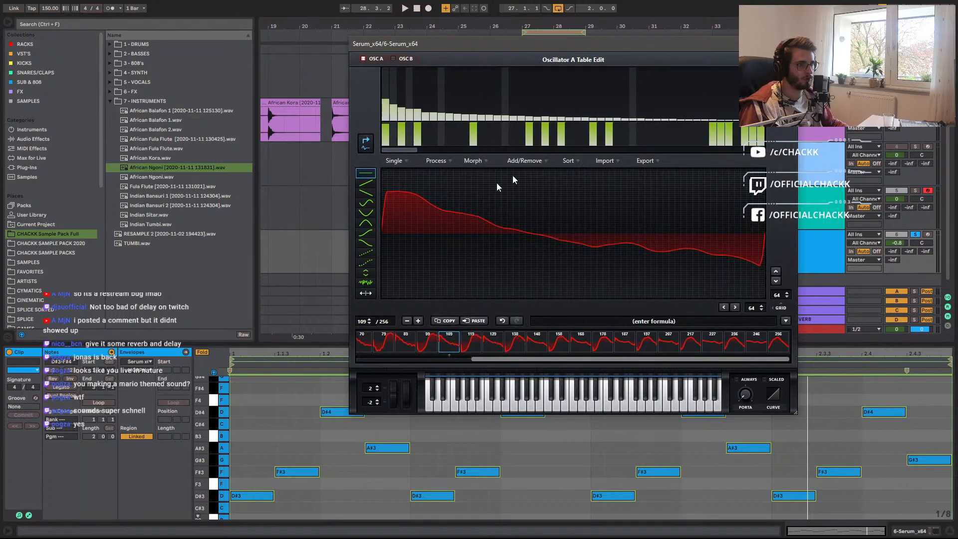
left_click(450, 161)
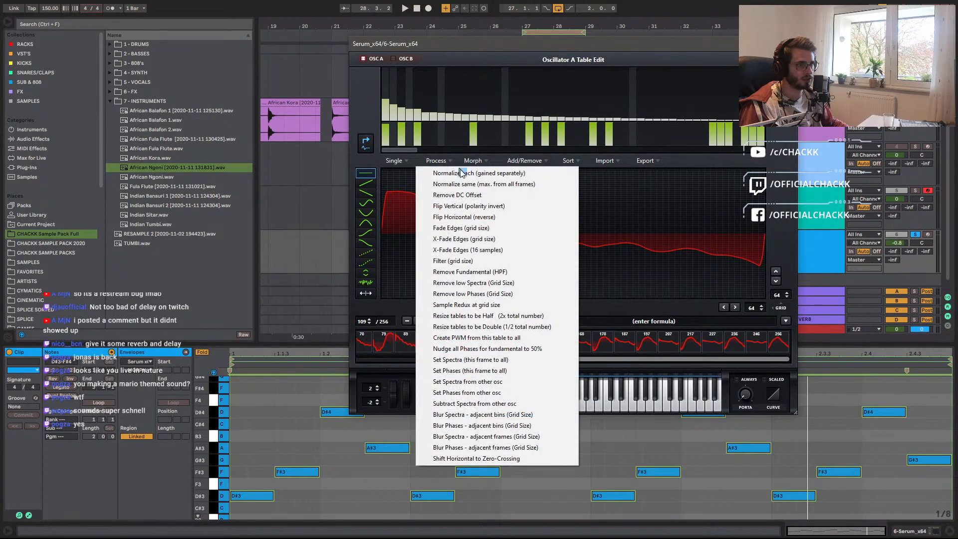
left_click(471, 239)
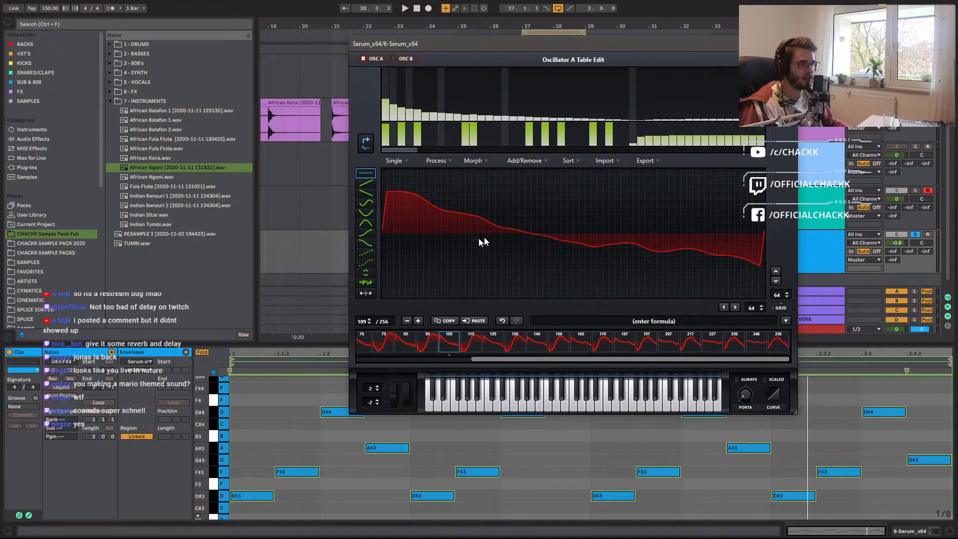
left_click(788, 59)
Sweep OSC A's wavetable position and play the clip to check the edge-faded wavetable.
left_click_drag(443, 225, 443, 234)
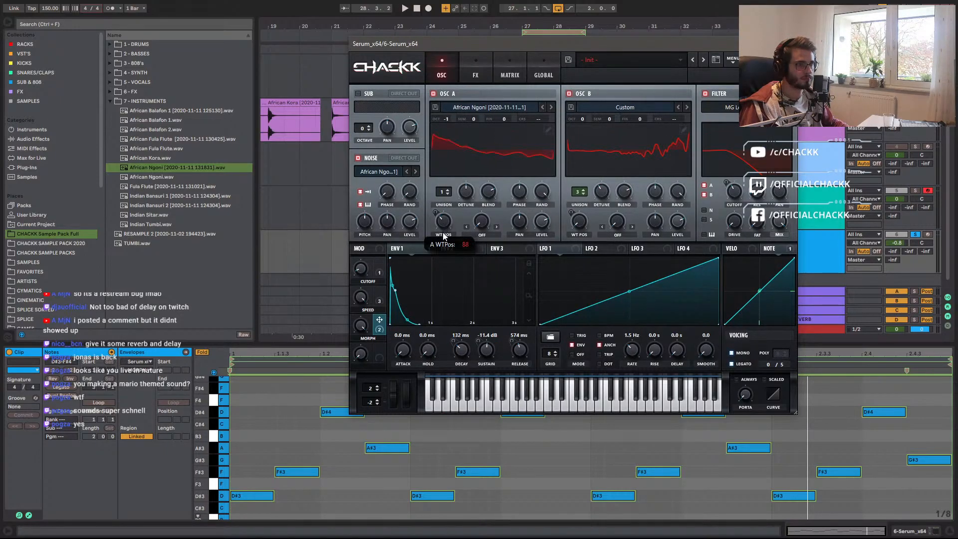
left_click_drag(440, 271, 440, 248)
key("space")
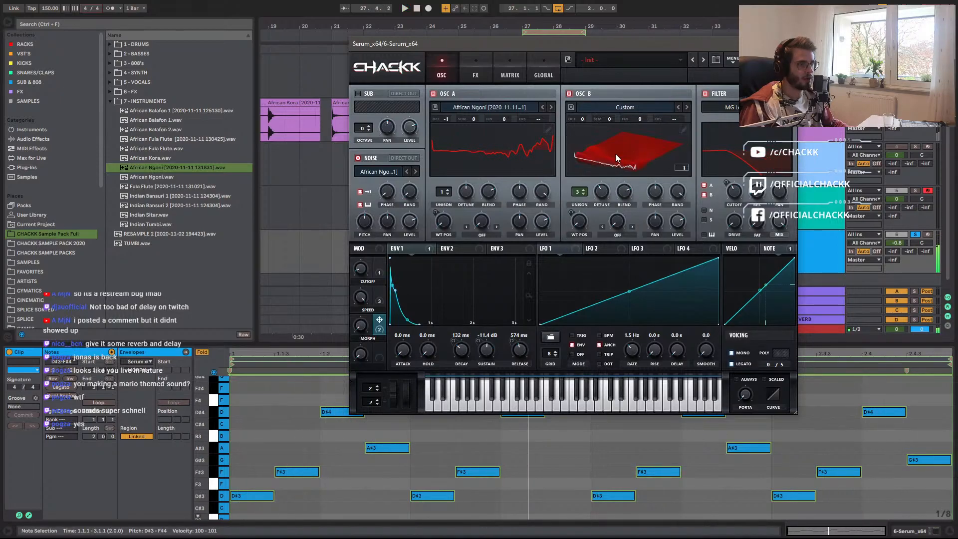
Copy OSC A to OSC B, then set OSC B to octave 0 with 5 unison voices.
left_click(732, 59)
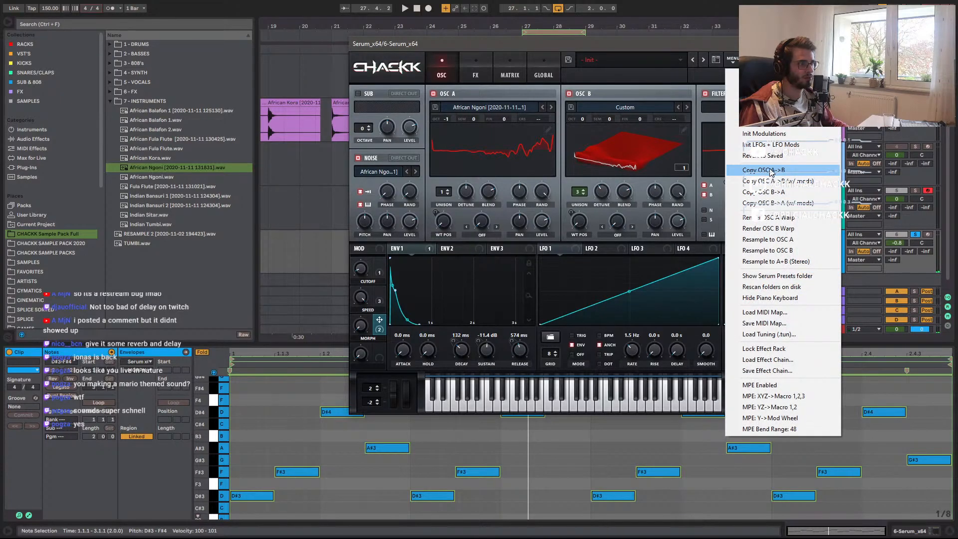
left_click(770, 169)
left_click_drag(580, 125, 580, 112)
left_click_drag(578, 192, 587, 165)
left_click(580, 192)
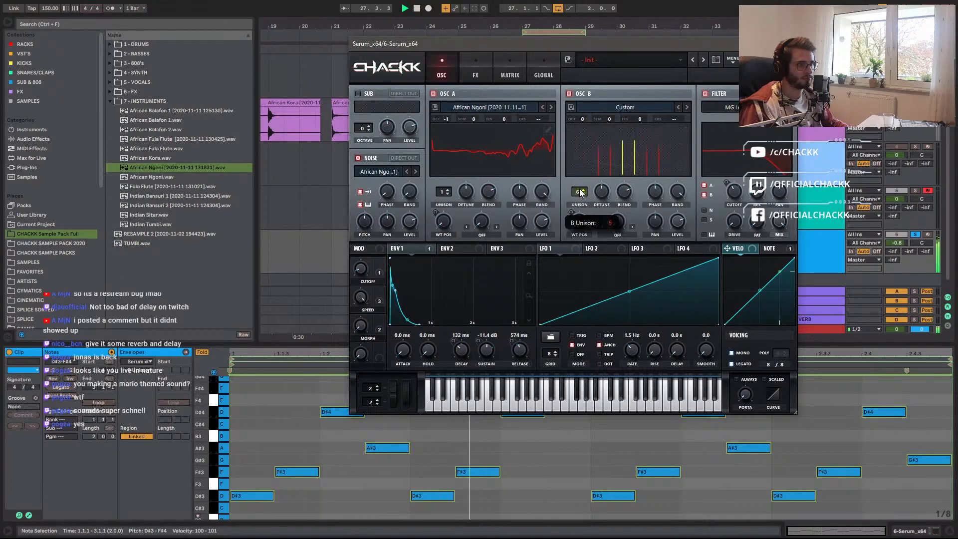
left_click(580, 193)
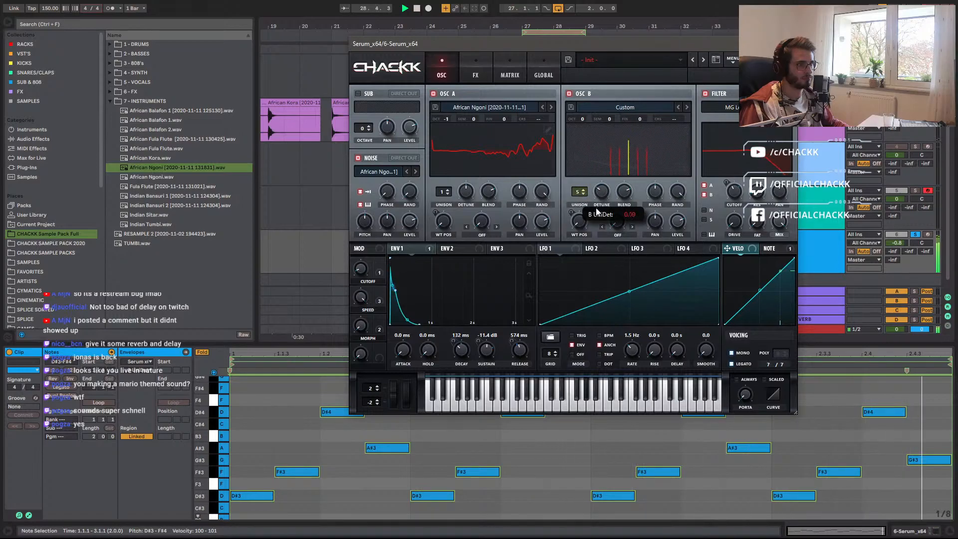
left_click(656, 148)
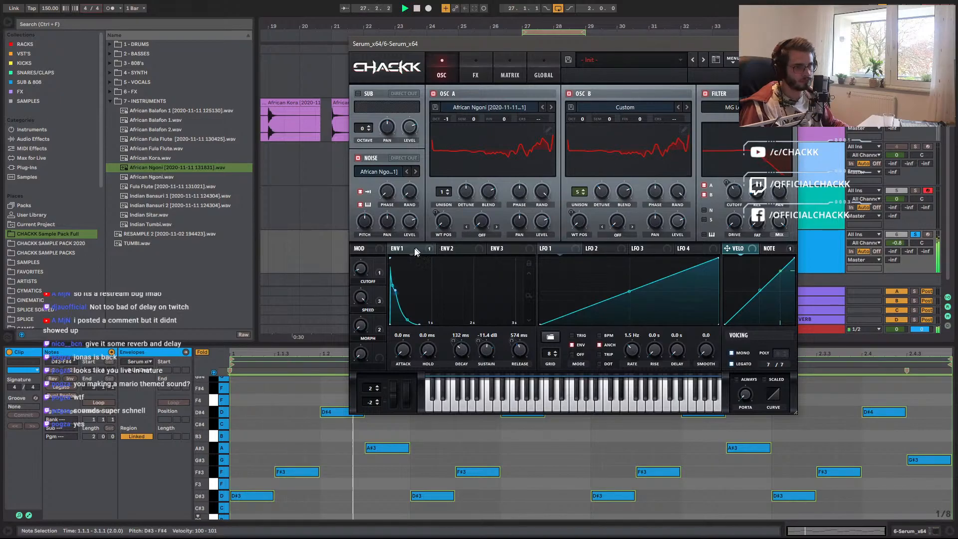
Try different wavetable positions during playback and increase MORPH's modulation depth on the OSC A and OSC B positions.
left_click(377, 322)
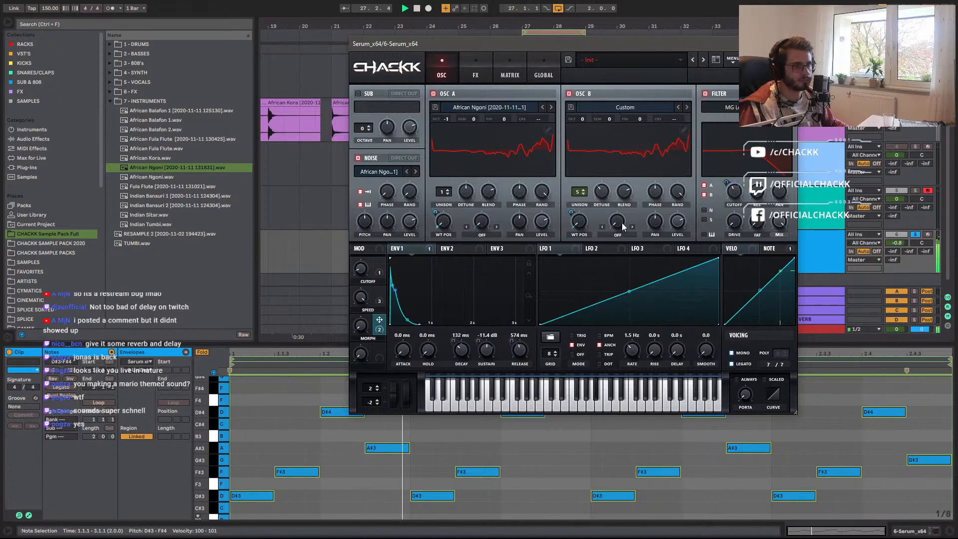
scroll(579, 221, "up", 5)
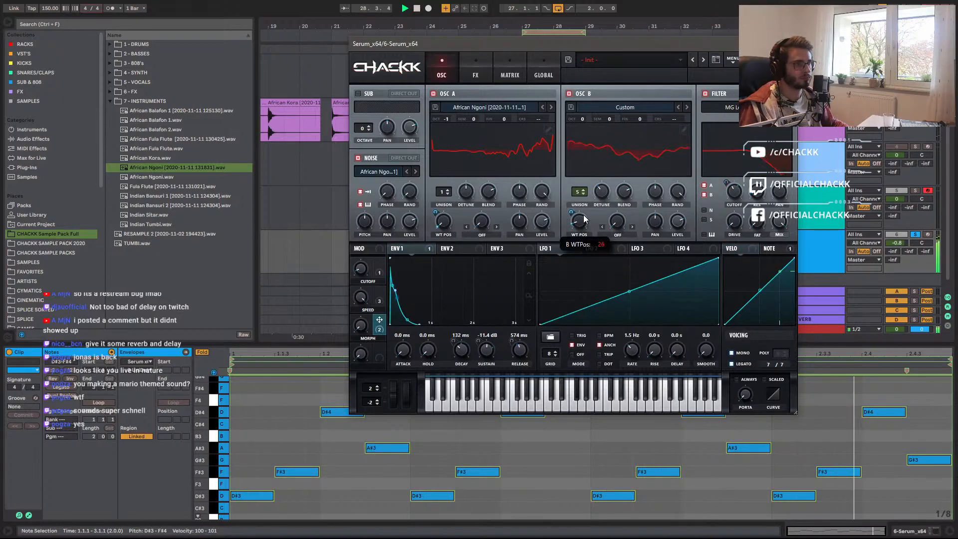
scroll(582, 225, "up", 3)
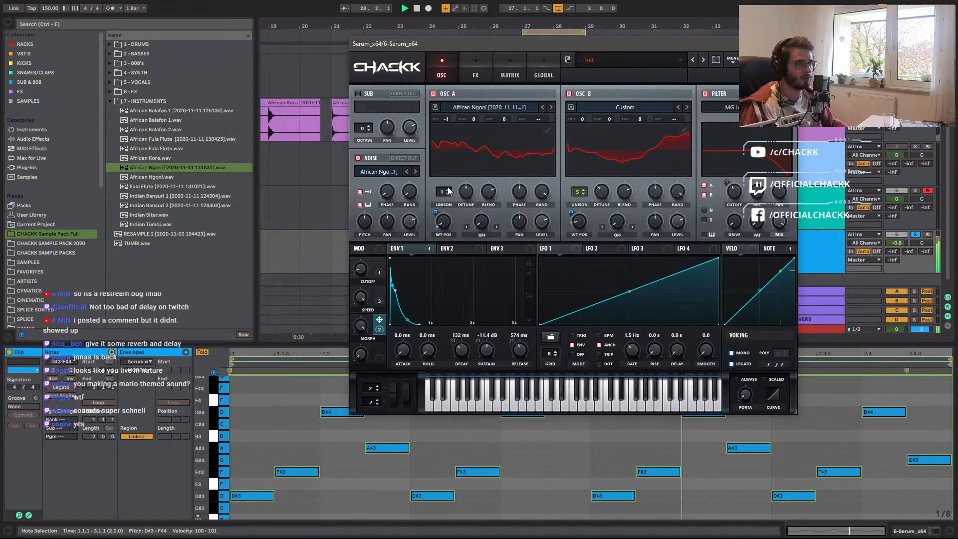
left_click_drag(436, 213, 443, 200)
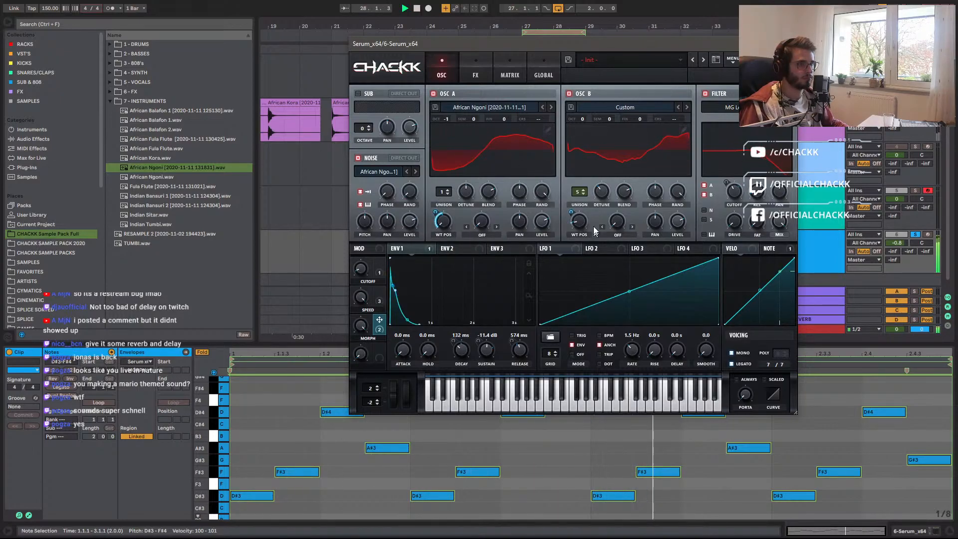
left_click_drag(576, 213, 576, 202)
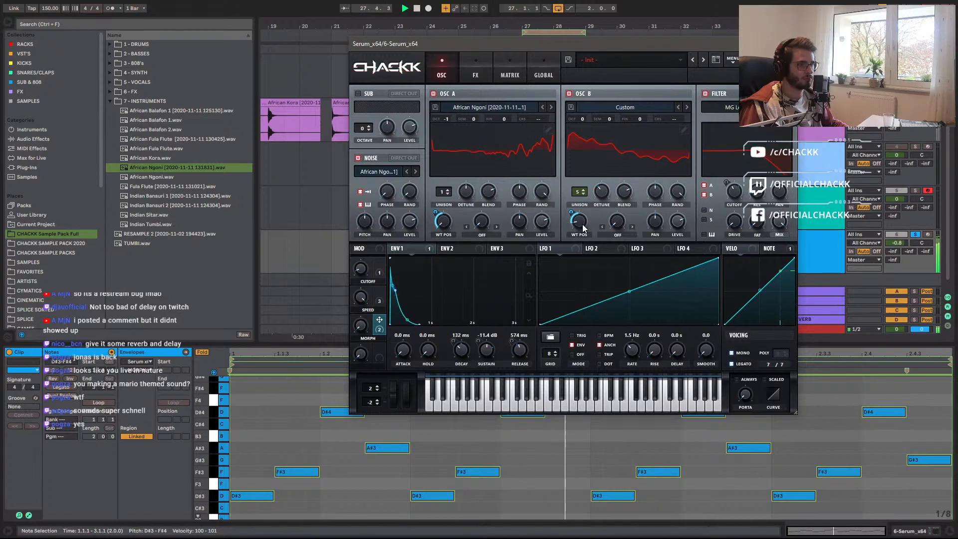
Enable the EQ effect and place it directly after Hyper/Dimension, with the Compressor directly behind Distortion.
mouse_move(582, 233)
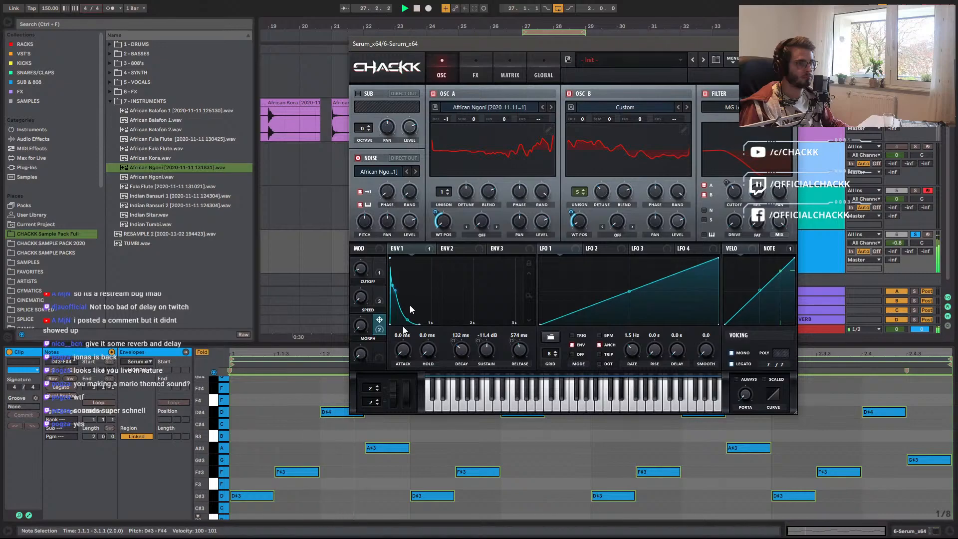
left_click(478, 64)
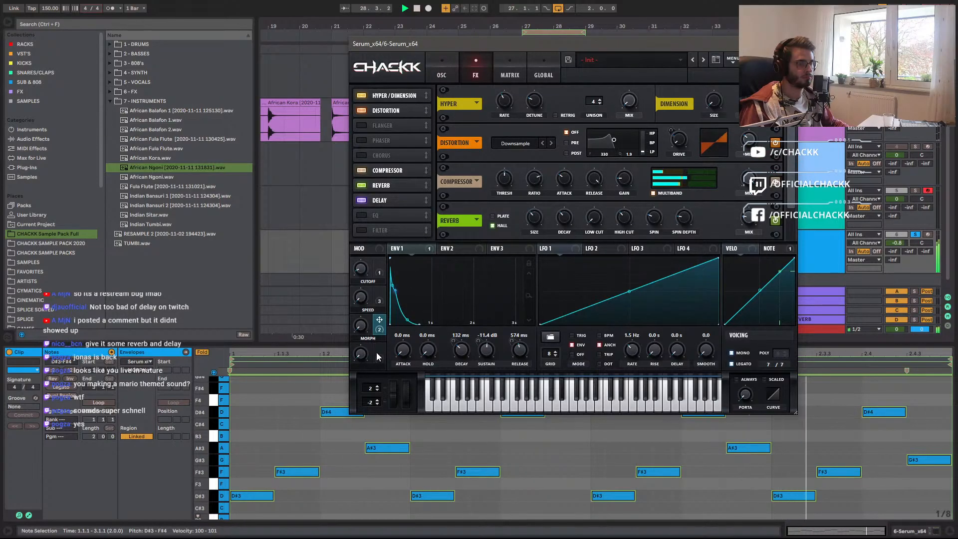
left_click_drag(391, 171, 399, 146)
left_click(363, 216)
left_click_drag(387, 215, 408, 109)
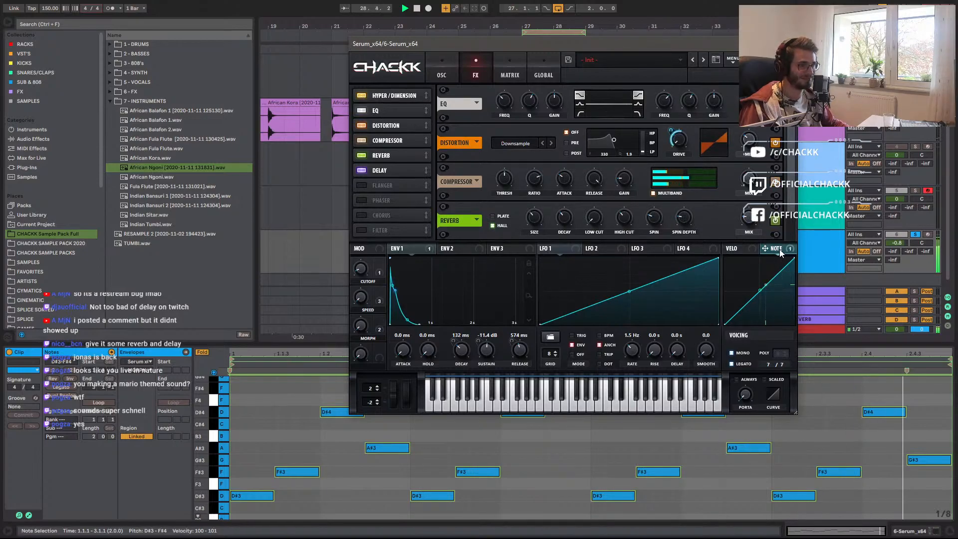
Modulate the EQ's low-band frequency with NOTE, switch that band to a peak and adjust the gain of both bands.
left_click_drag(780, 253, 504, 90)
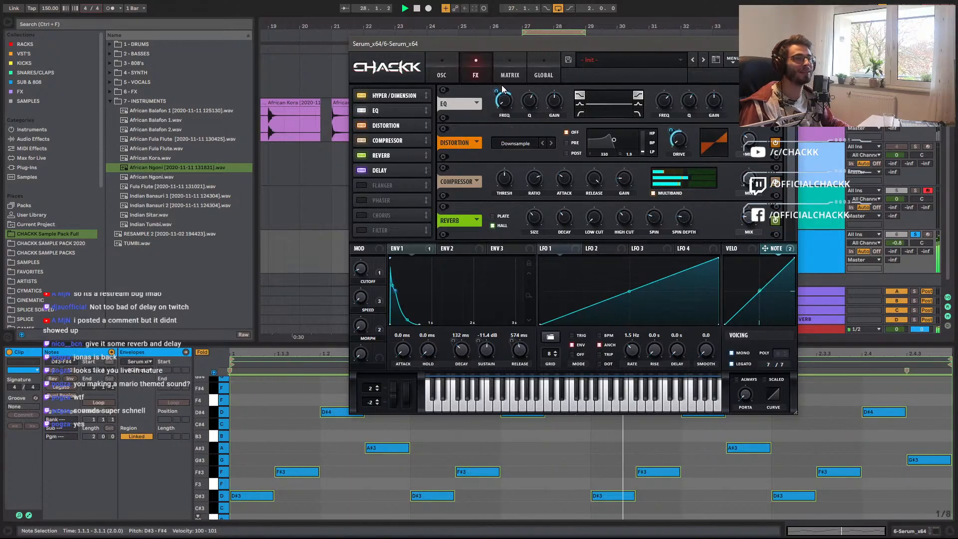
mouse_move(554, 103)
left_mouse_down()
mouse_move(554, 78)
mouse_move(555, 96)
left_mouse_up()
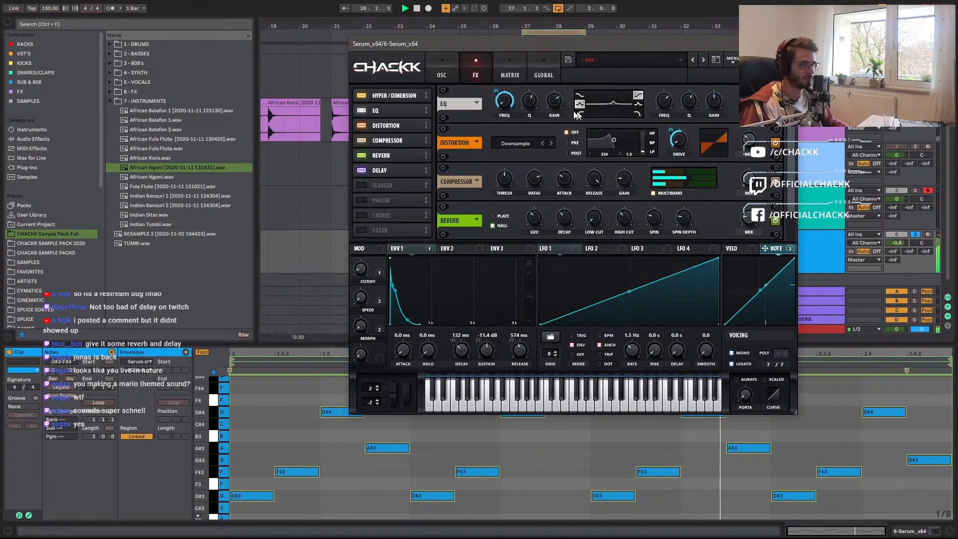
left_click_drag(556, 106, 556, 109)
left_click_drag(714, 101, 714, 92)
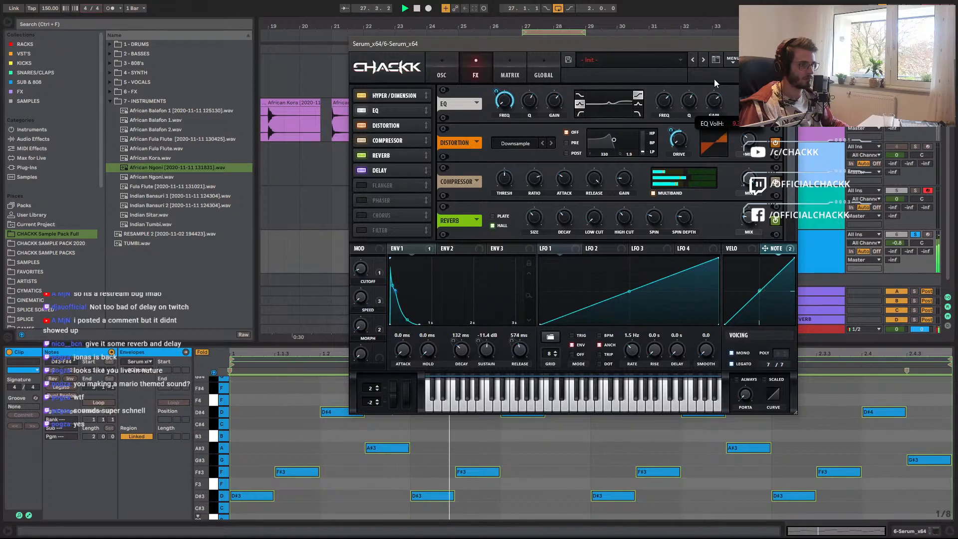
mouse_move(661, 101)
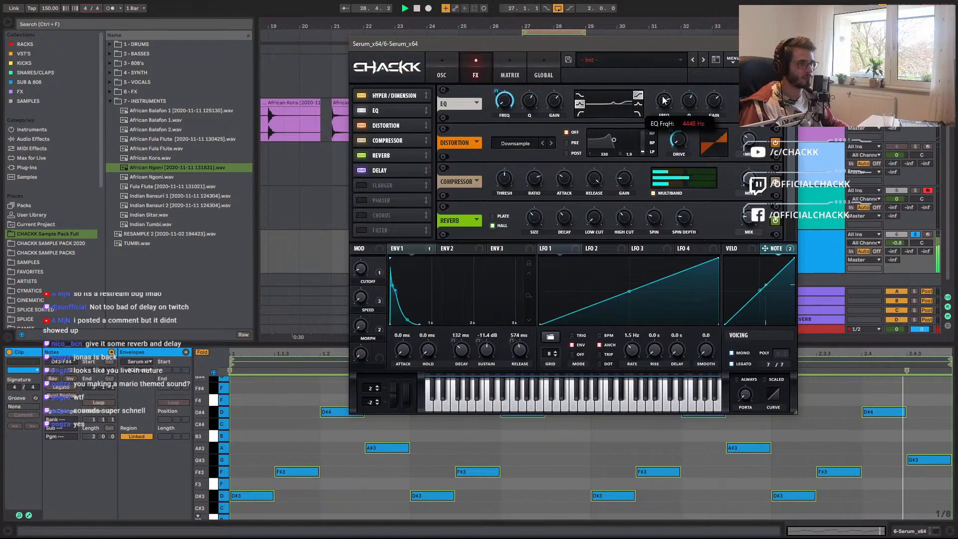
Move the EQ behind the Delay in the effects chain and refine its high band during playback.
left_click_drag(412, 104, 388, 182)
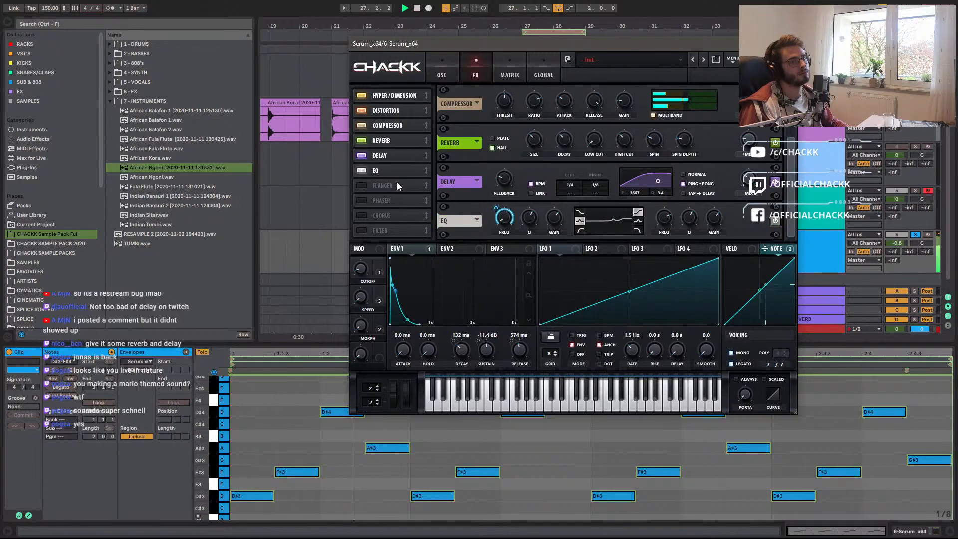
mouse_move(715, 228)
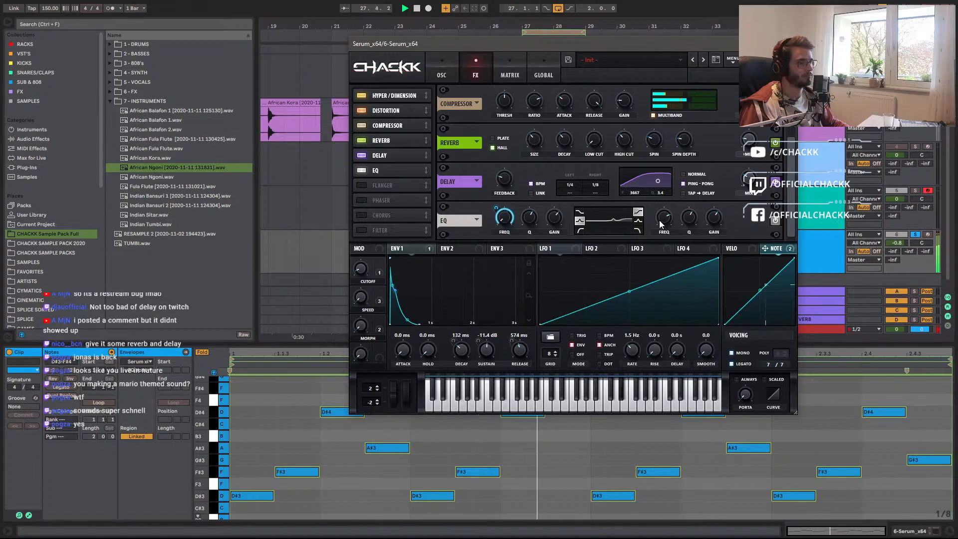
mouse_move(665, 219)
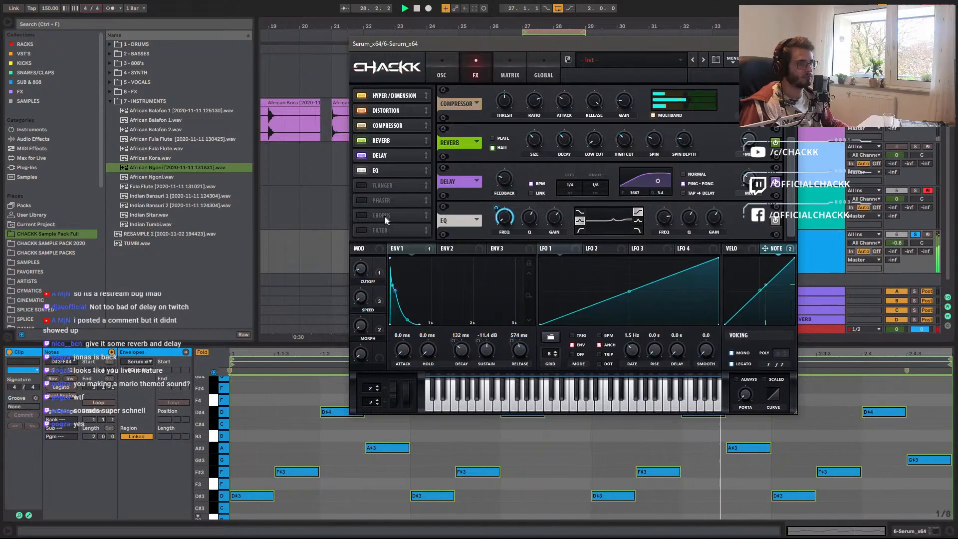
Enable the FX Filter, try the Scream BP and Scream LP types, and vary resonance and cutoff during playback.
left_click(363, 231)
left_click(503, 220)
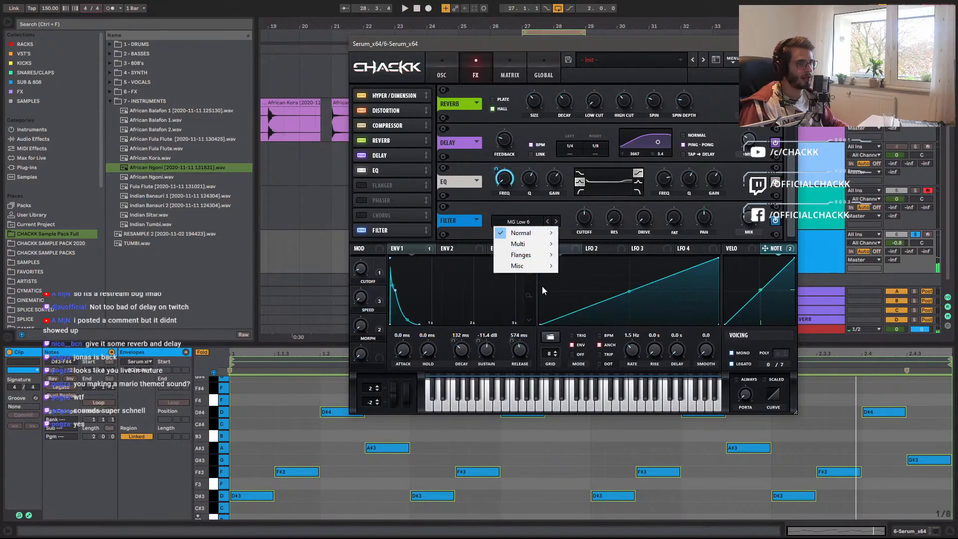
mouse_move(545, 260)
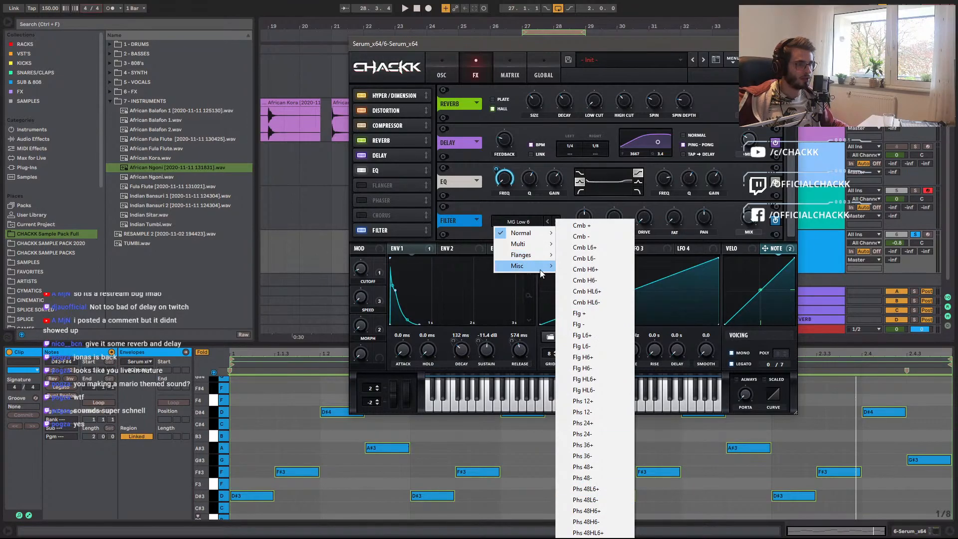
left_click(587, 529)
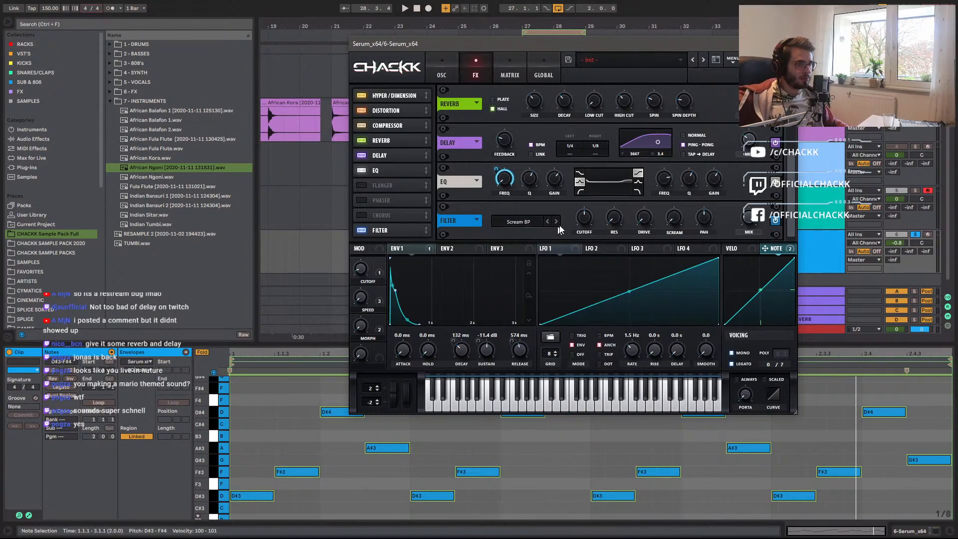
key("space")
left_click_drag(615, 217, 647, 175)
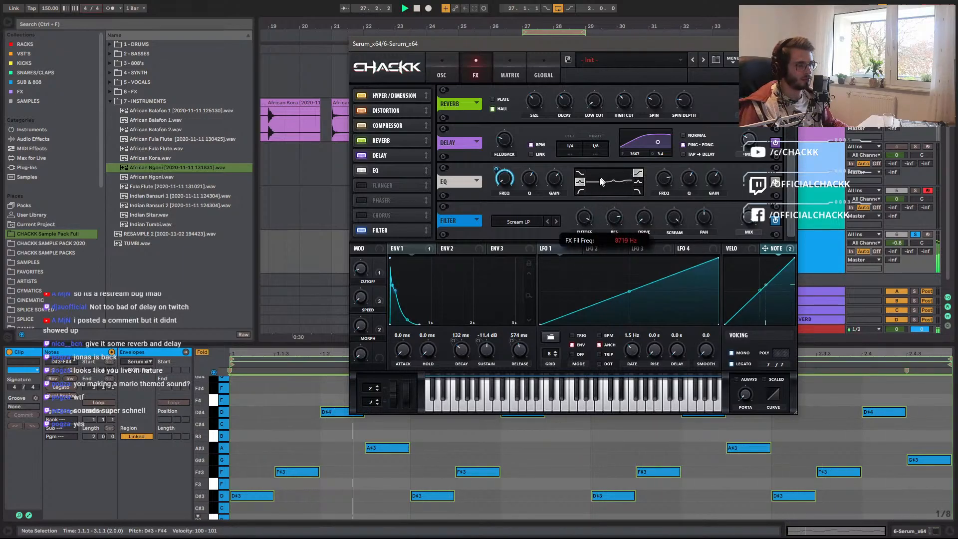
Switch the FX Filter to Dist.Comb 2 BP, lower its cutoff and modulate the cutoff with NOTE.
left_click(548, 223)
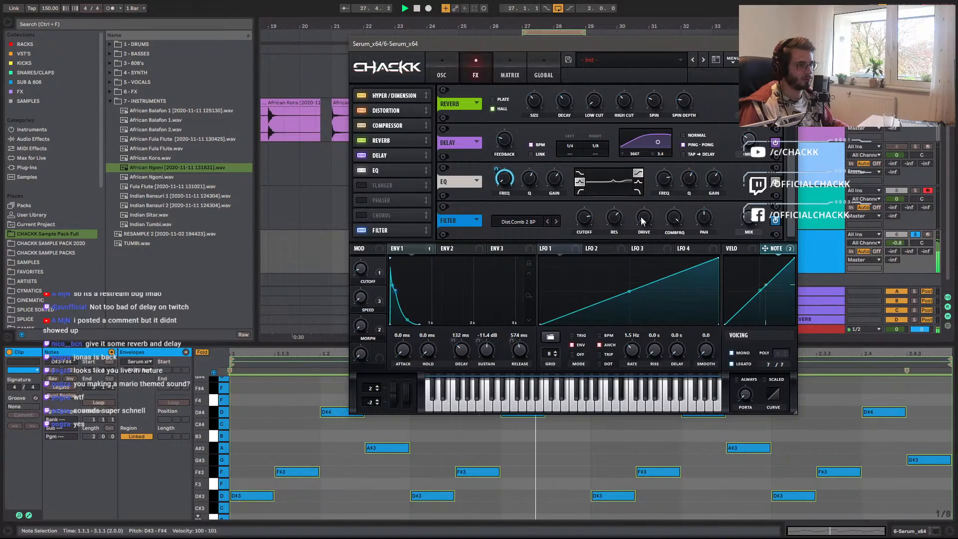
left_click_drag(642, 219, 574, 258)
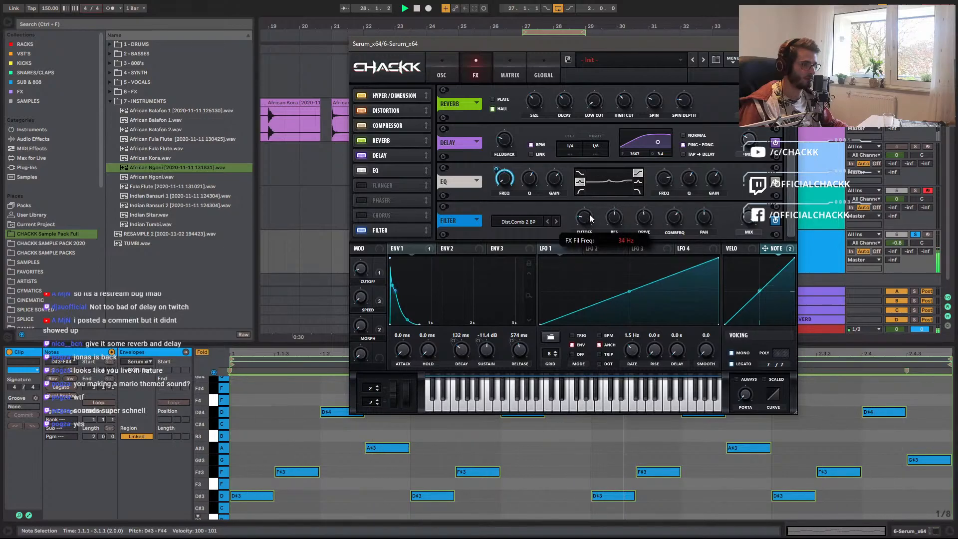
left_click_drag(585, 220, 585, 218)
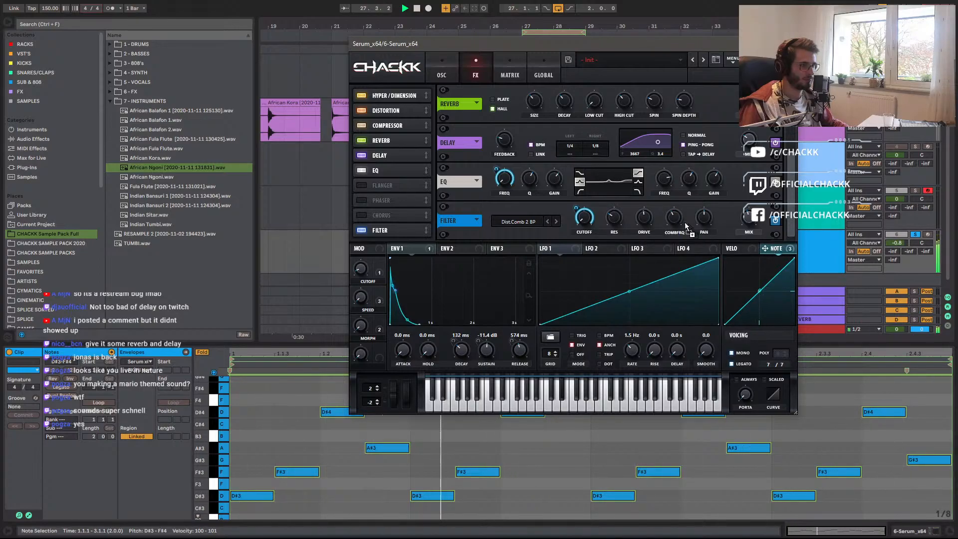
Assign note modulation to the FX filter's comb frequency and set the filter resonance to about 61%.
double_click(671, 224)
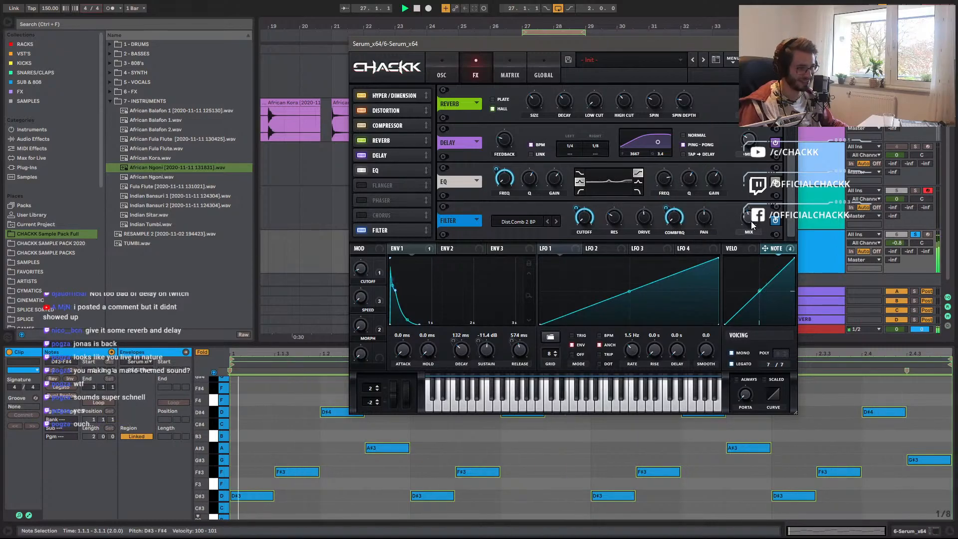
left_click_drag(758, 183, 765, 158)
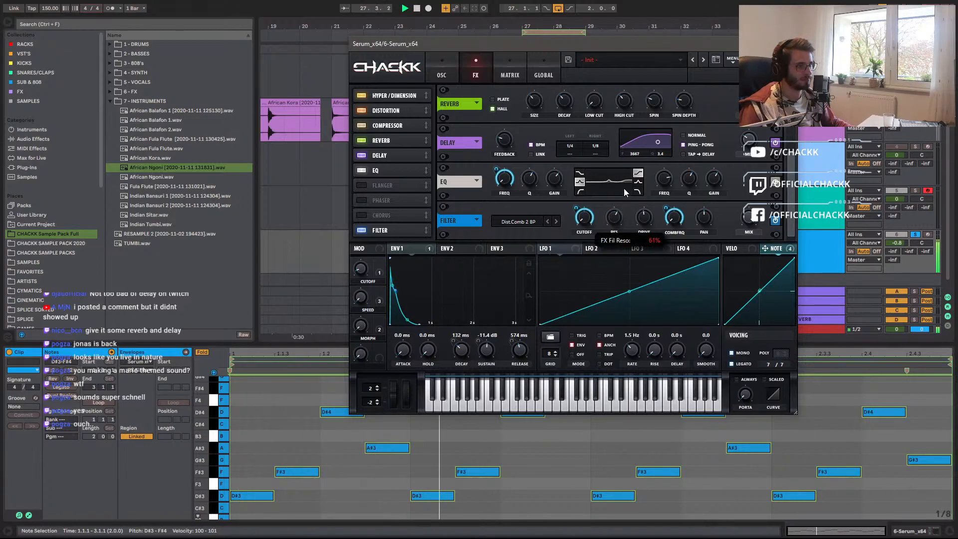
Move the Filter effect directly ahead of the Compressor in the FX chain and audition the loop.
left_click_drag(385, 230, 394, 125)
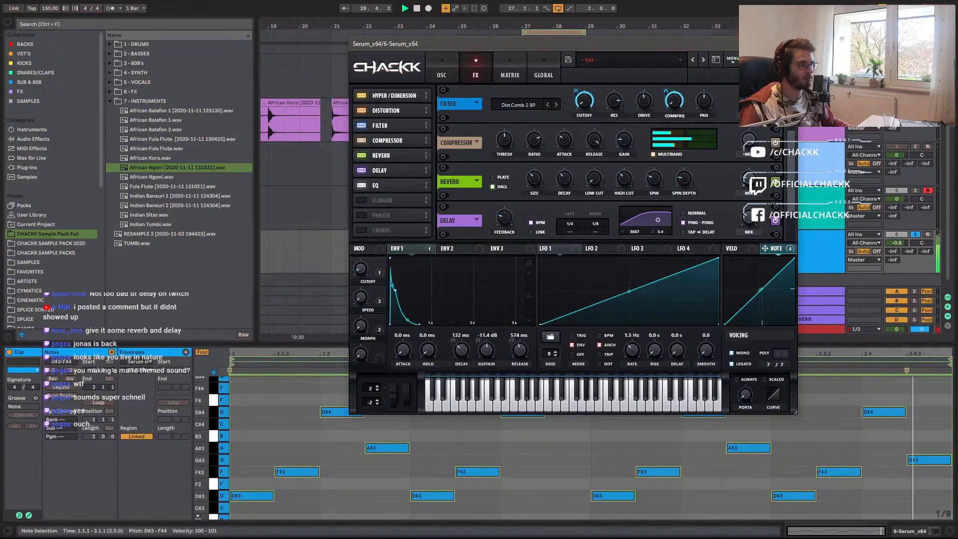
key("space")
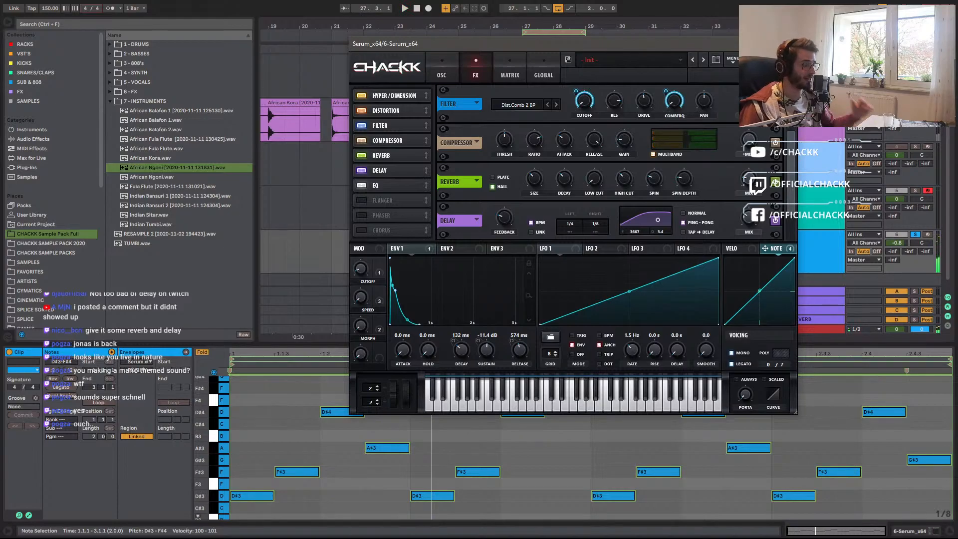
key("space")
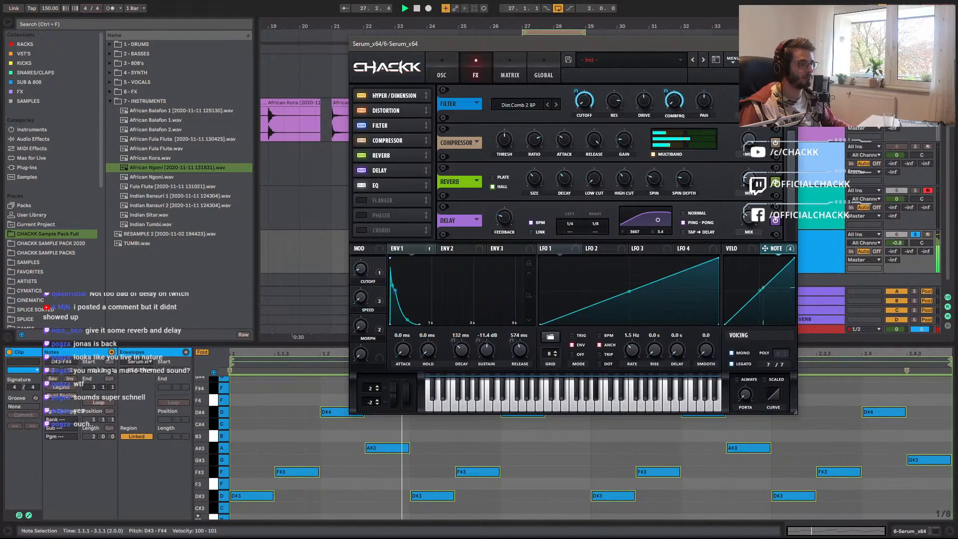
key("space")
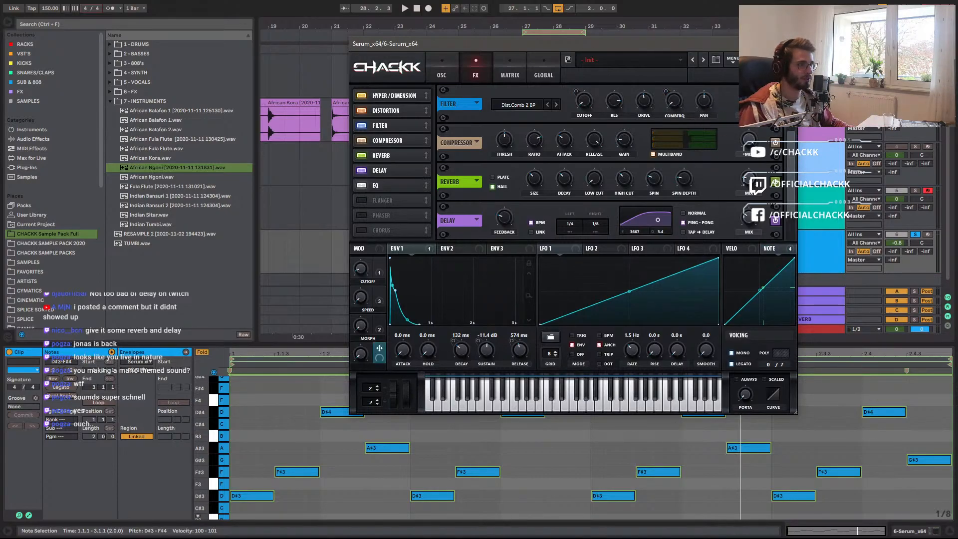
Assign Macro 4 to the FX filter's mix, rename the macro MVMT, and audition the loop.
left_click_drag(379, 348, 736, 107)
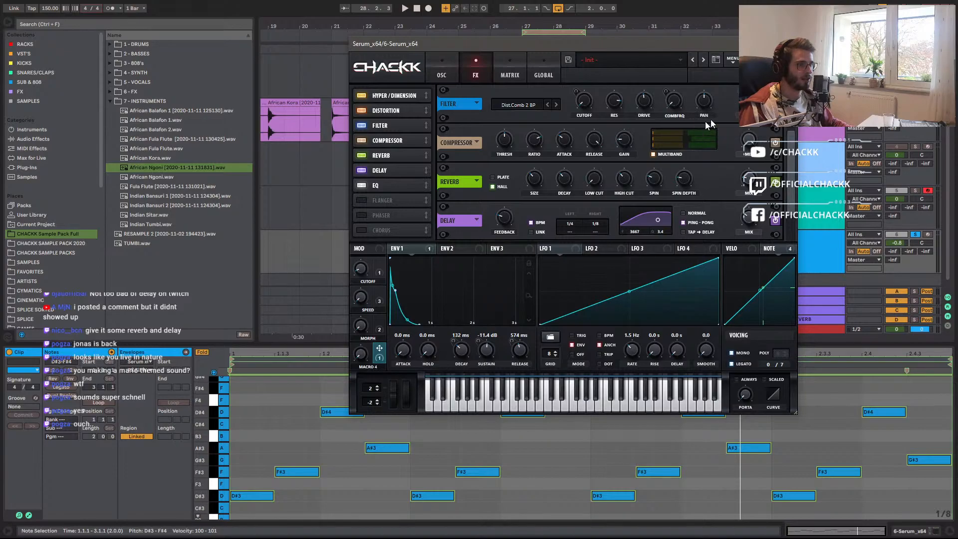
double_click(369, 367)
type("MVMT")
key("space")
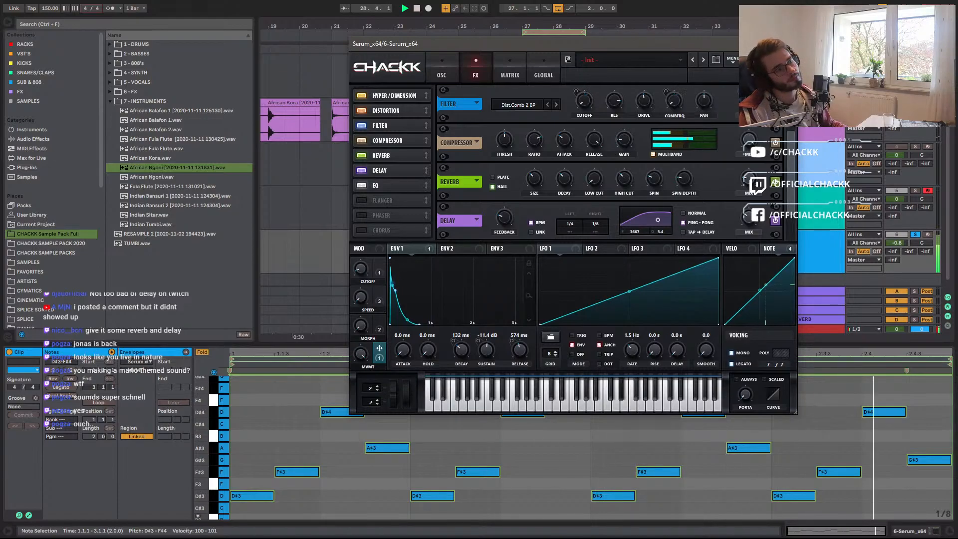
key("space")
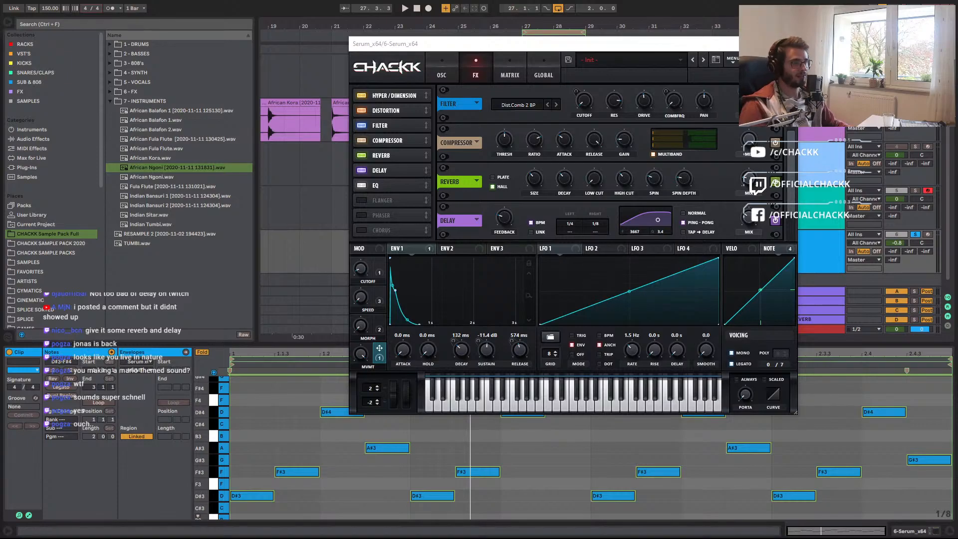
key("space")
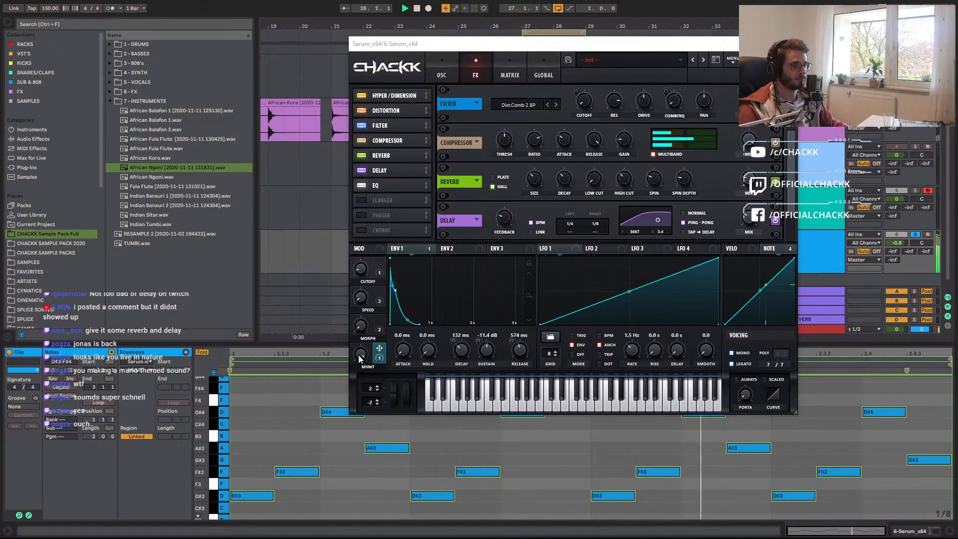
Enable the sub oscillator, change its waveform, and set its octave to -3 and level to about 34%.
left_click(441, 71)
left_click(358, 94)
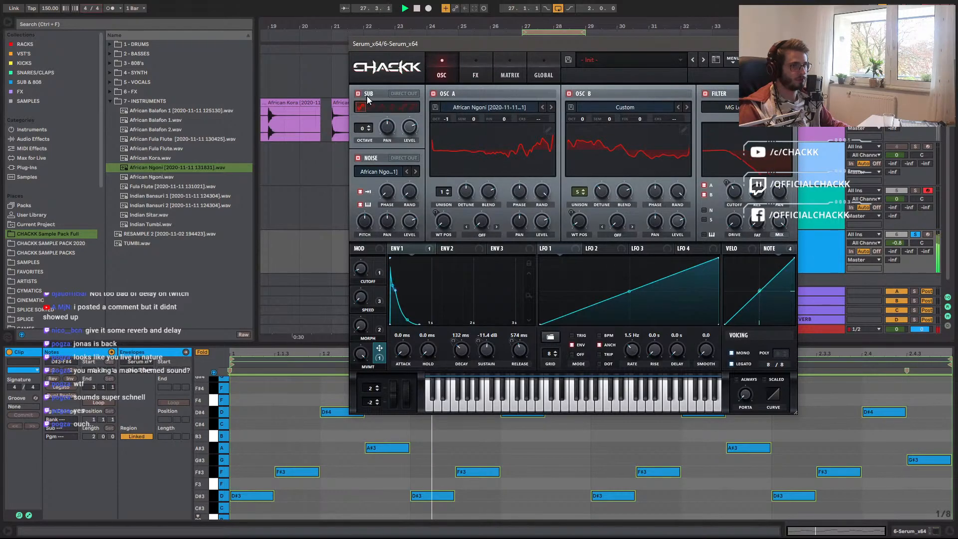
left_click_drag(362, 128, 401, 153)
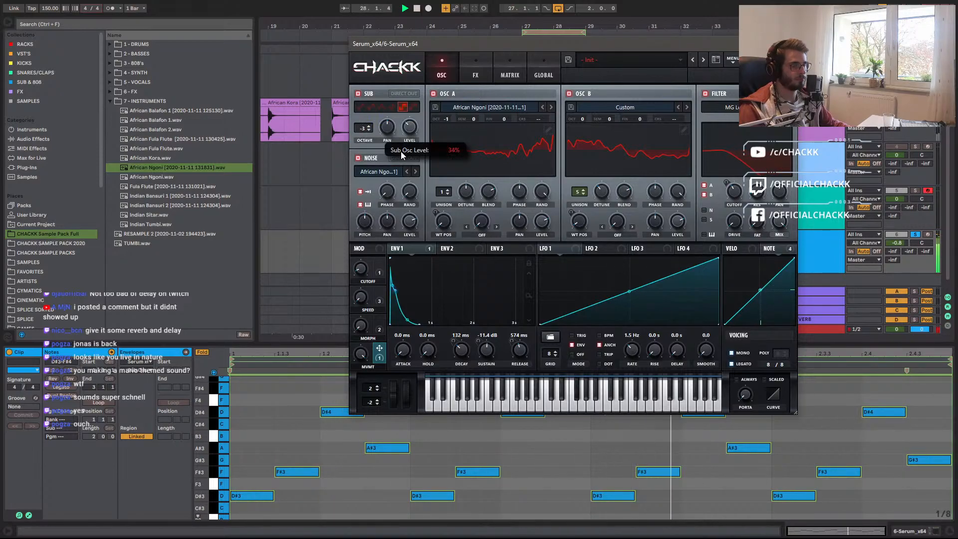
key("space")
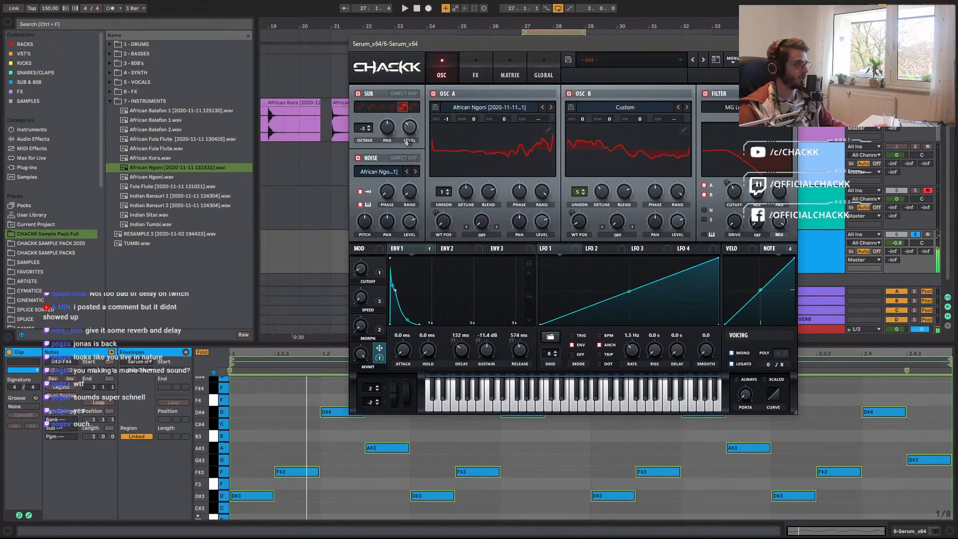
key("space")
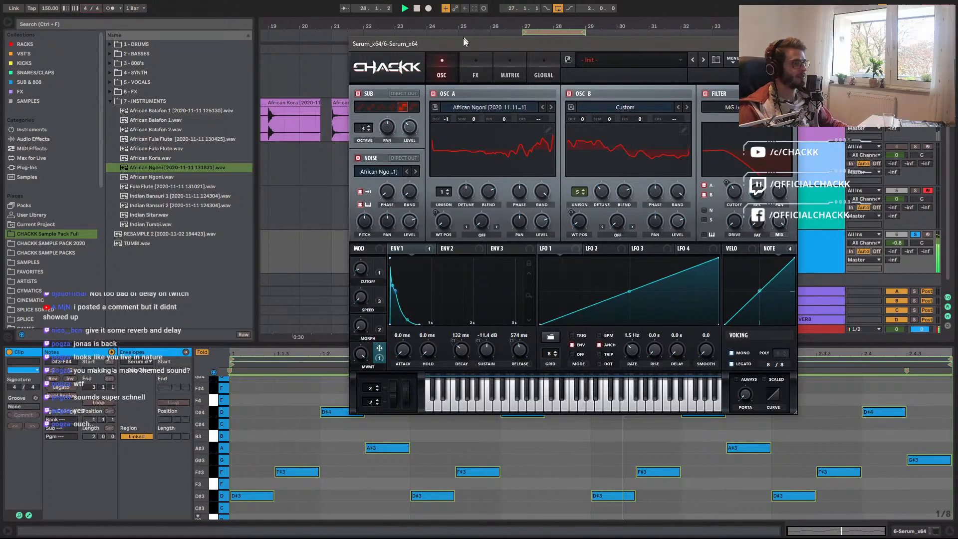
Reposition the Serum window and lower the sub oscillator's level while the loop plays.
left_click_drag(583, 44, 466, 65)
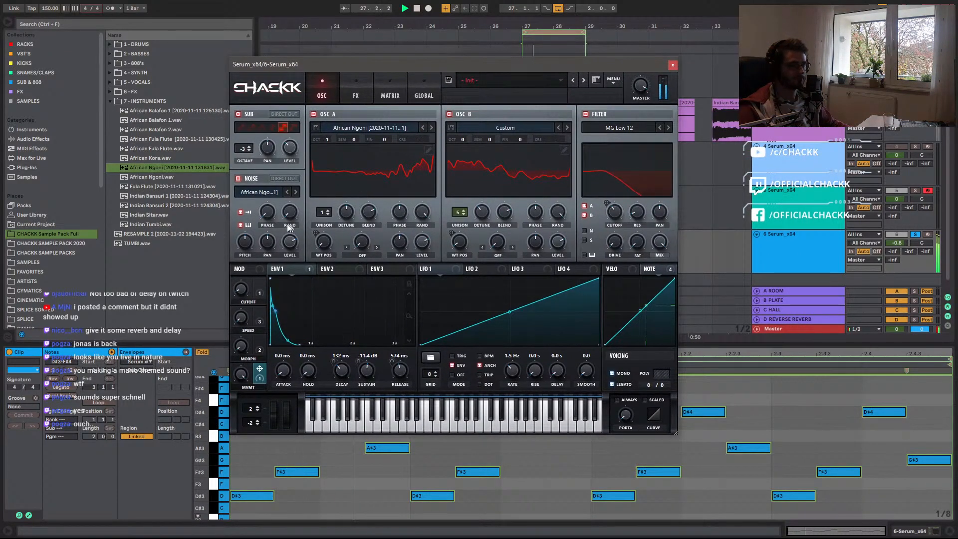
mouse_move(287, 158)
left_click_drag(290, 146, 276, 187)
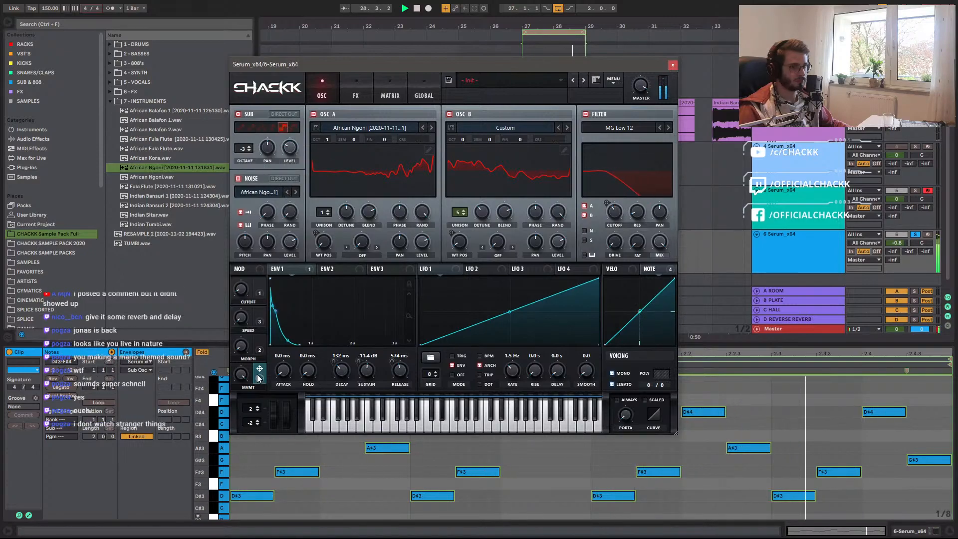
Assign the MVMT macro to the sub oscillator's level and test the macro over its range during playback.
left_click_drag(242, 375, 252, 474)
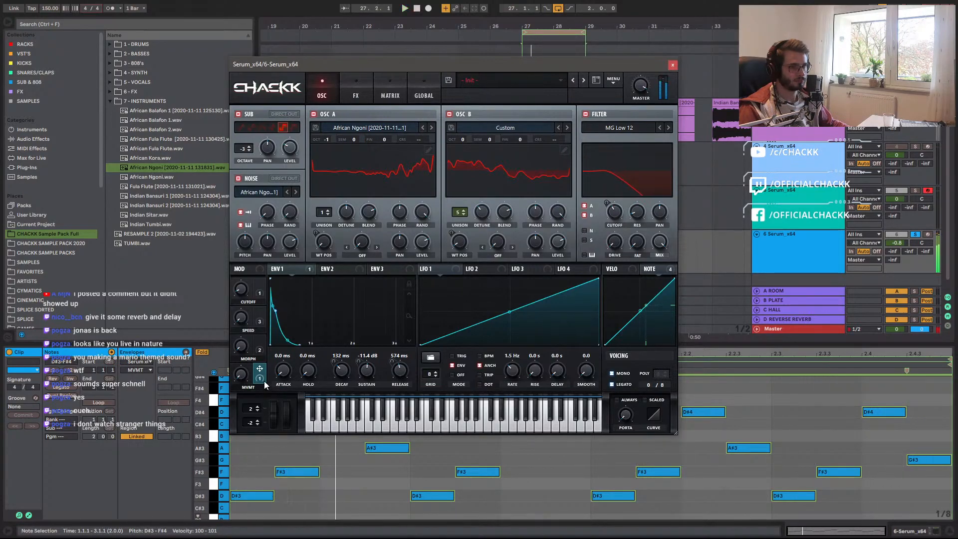
left_click_drag(289, 145, 290, 147)
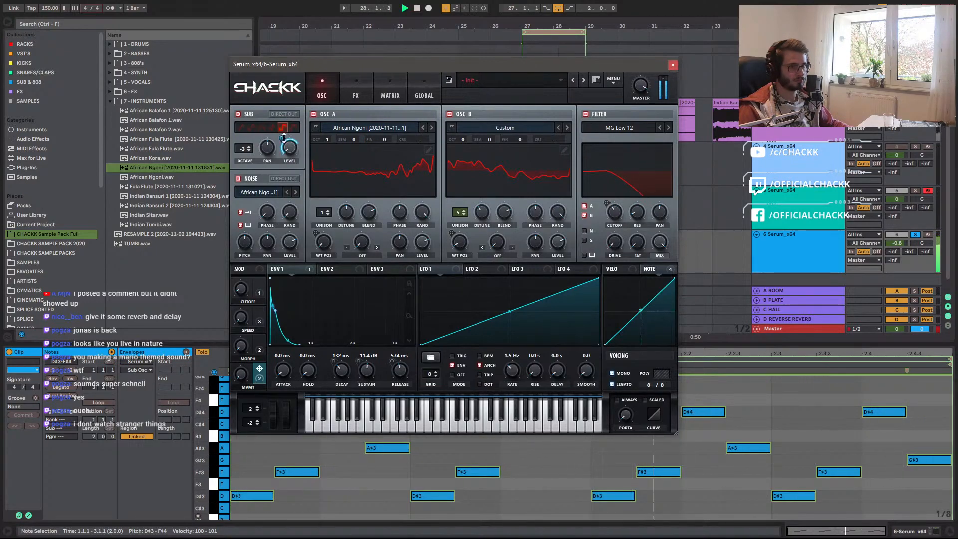
left_click_drag(245, 387, 271, 280)
left_click(772, 256)
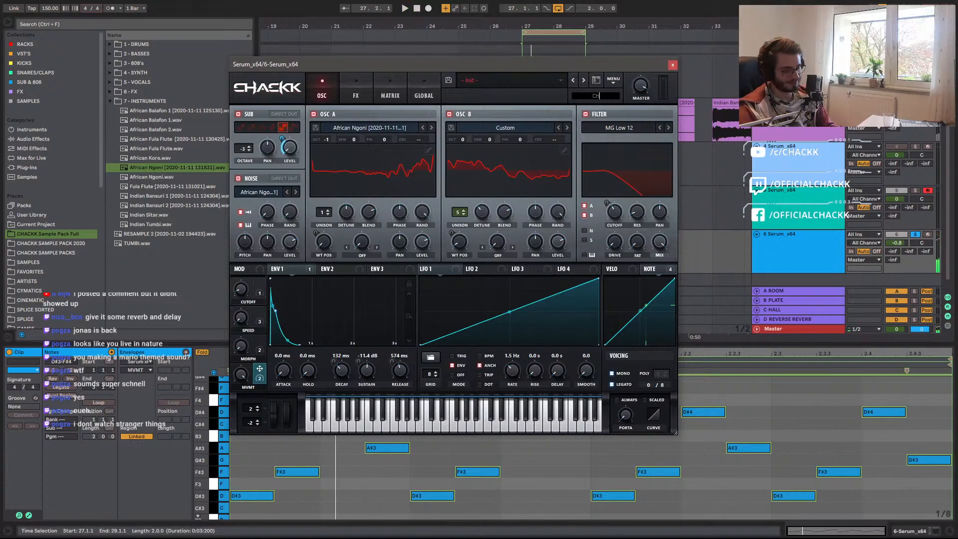
Fill in the preset's author as CHACKK and its description as "Strange Things Happening.".
left_click(522, 97)
type("S")
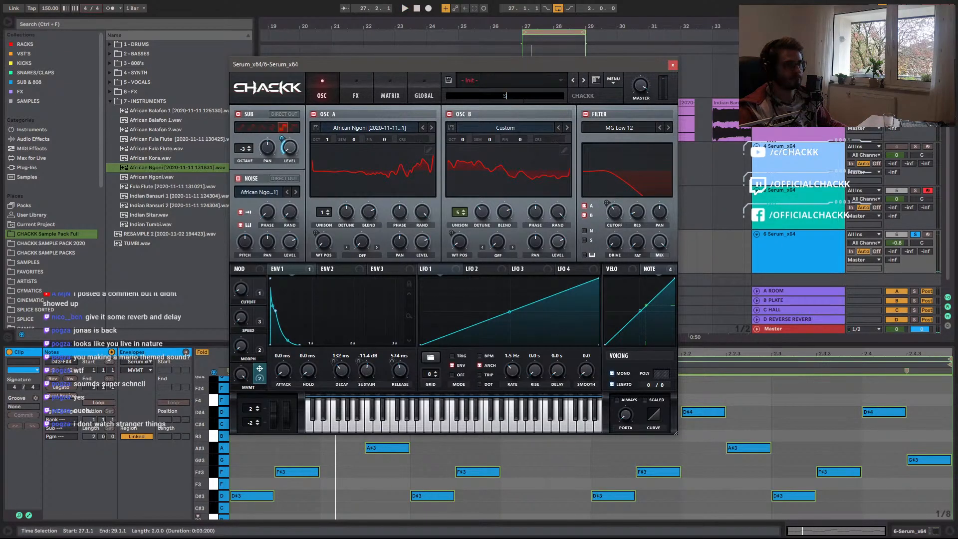
type("trange Things Happening..")
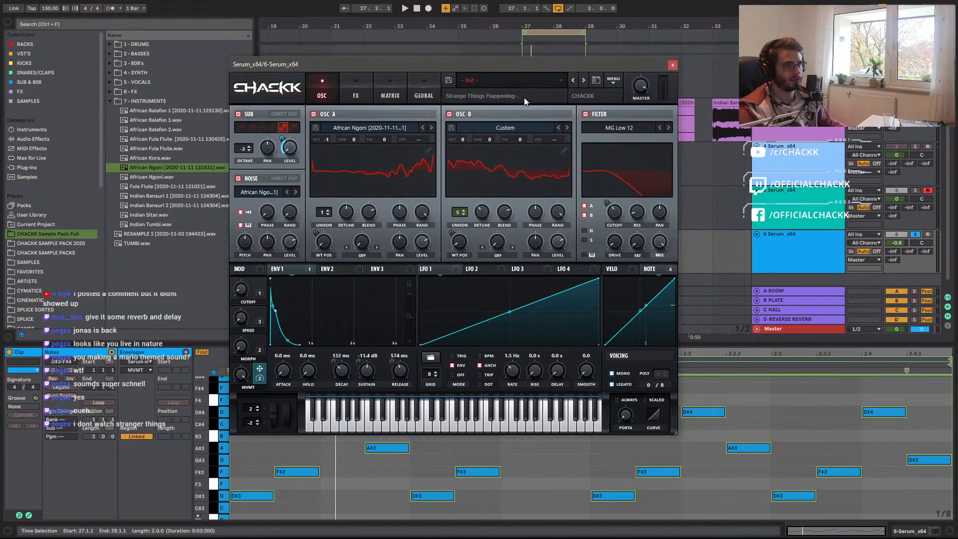
left_click(524, 98)
left_click(533, 97)
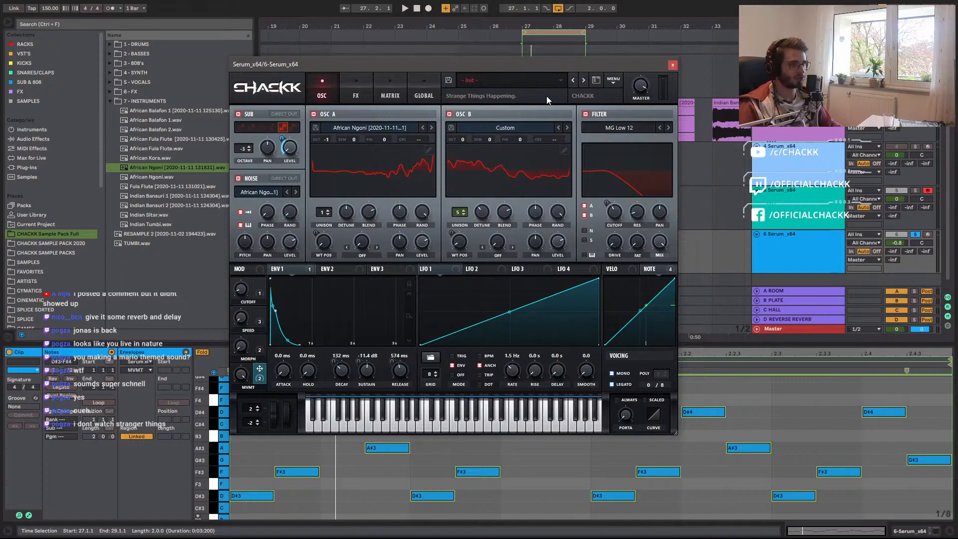
Save the preset as "PL - STRANGER THINGS" in the "CHACKK Hybrid Trap Mastery Vol. 1" presets folder.
left_click(449, 80)
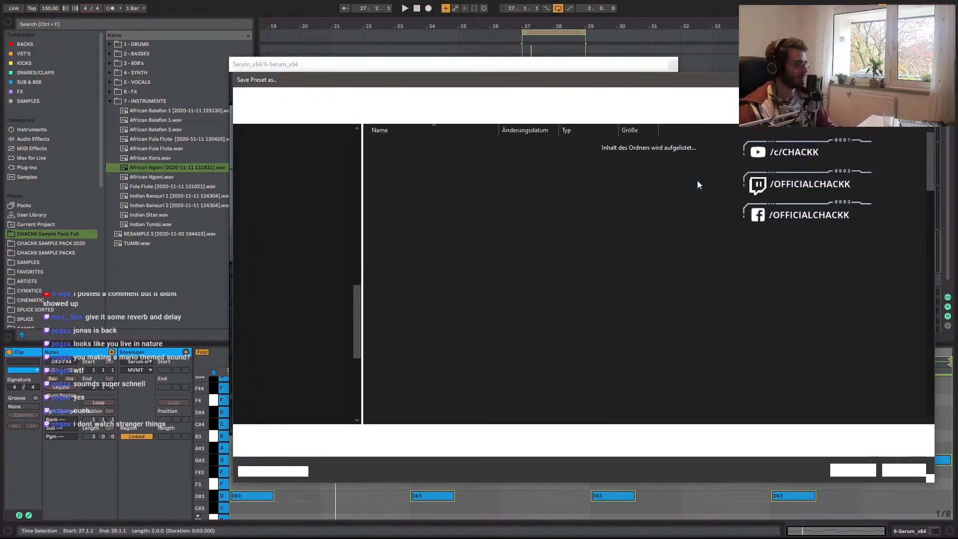
type("PL -")
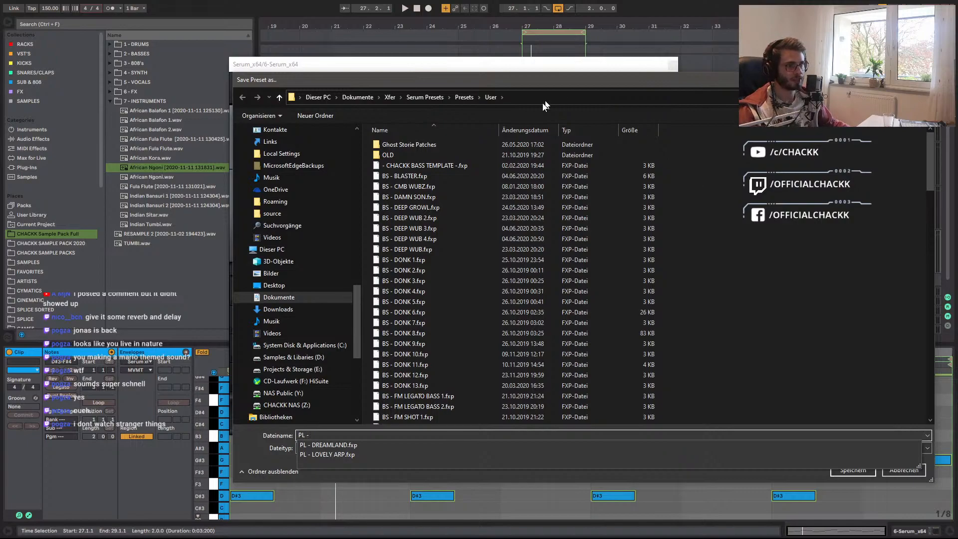
left_click(464, 97)
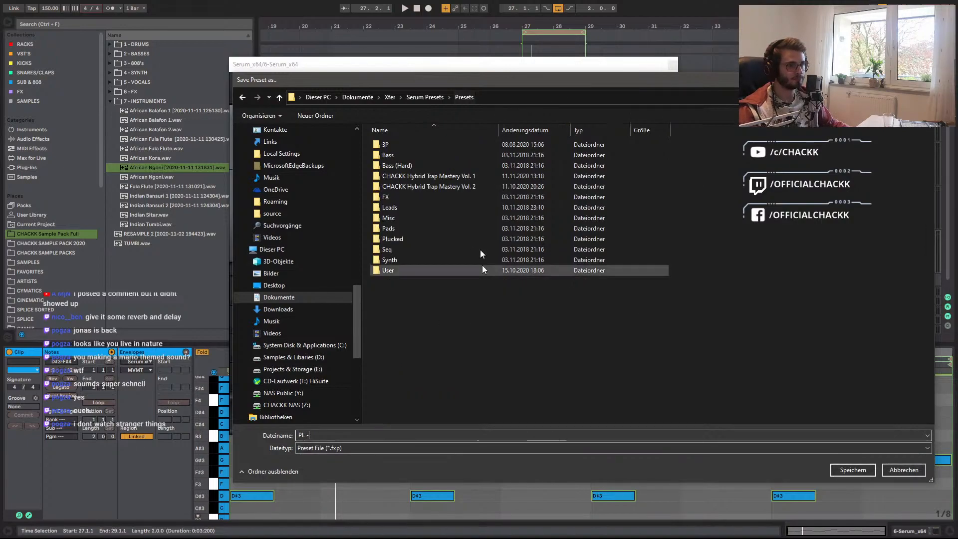
double_click(415, 176)
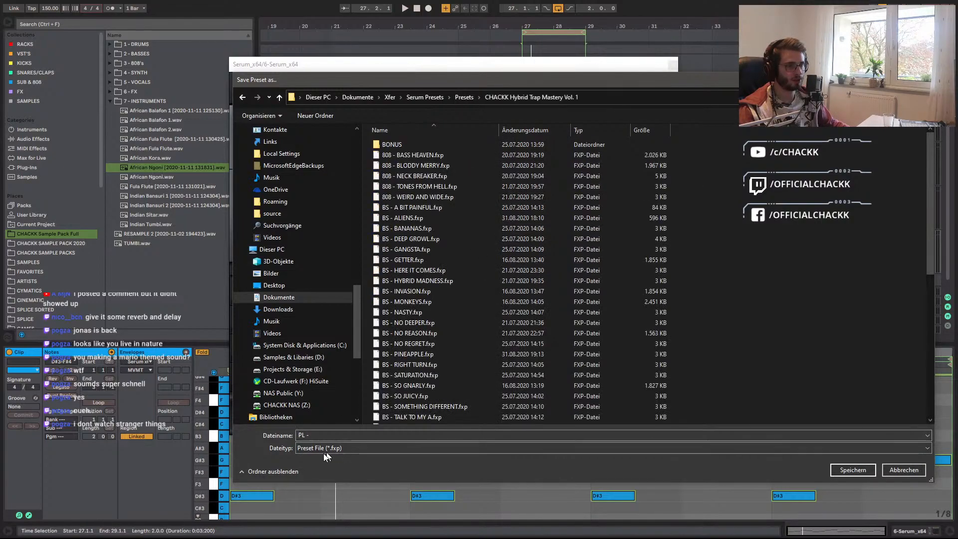
type("St")
key("BackSpace")
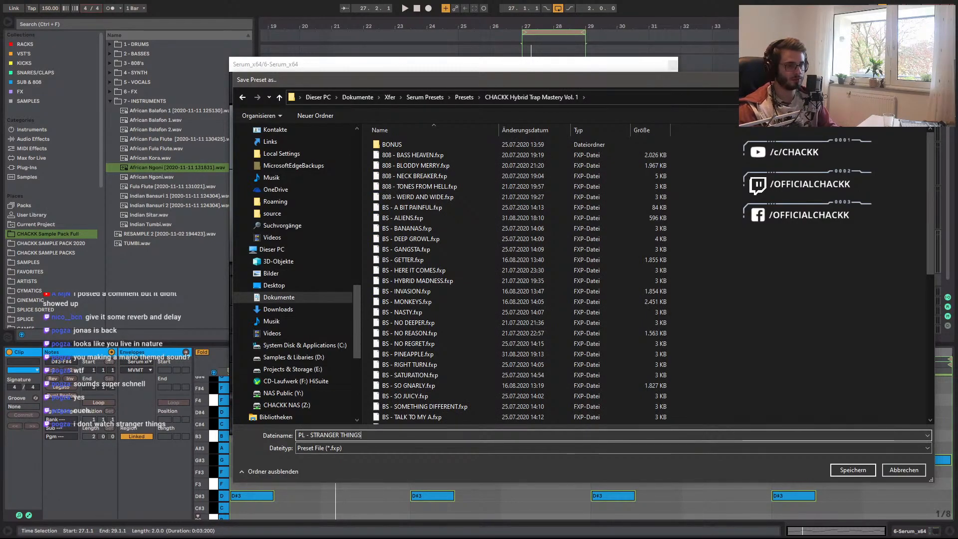
key("Return")
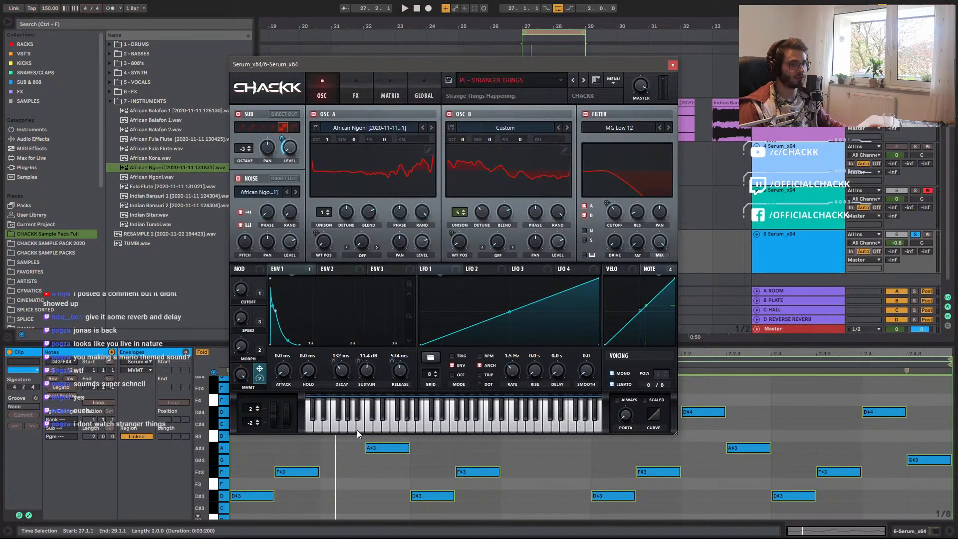
Try all the clip's notes one octave lower during playback and transpose them back up an octave.
key("space")
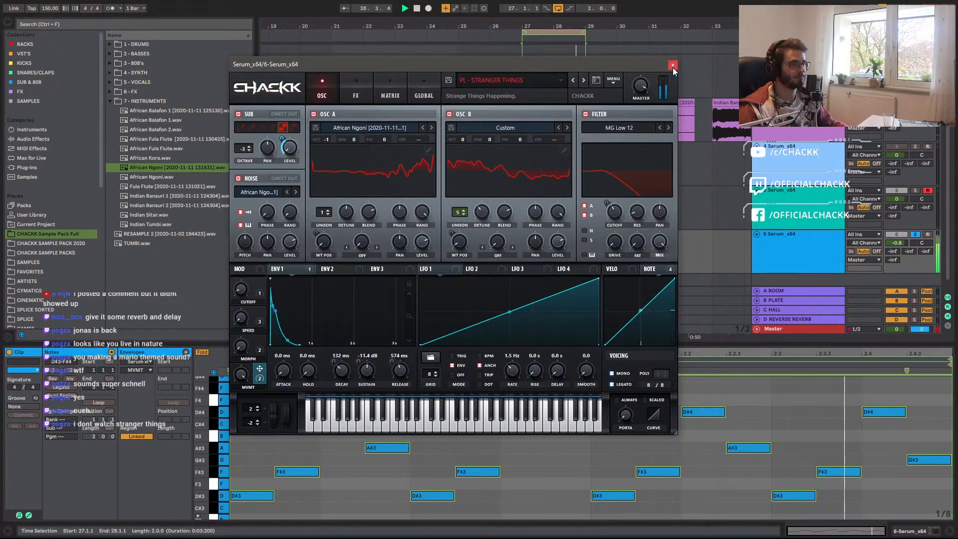
left_click(834, 417)
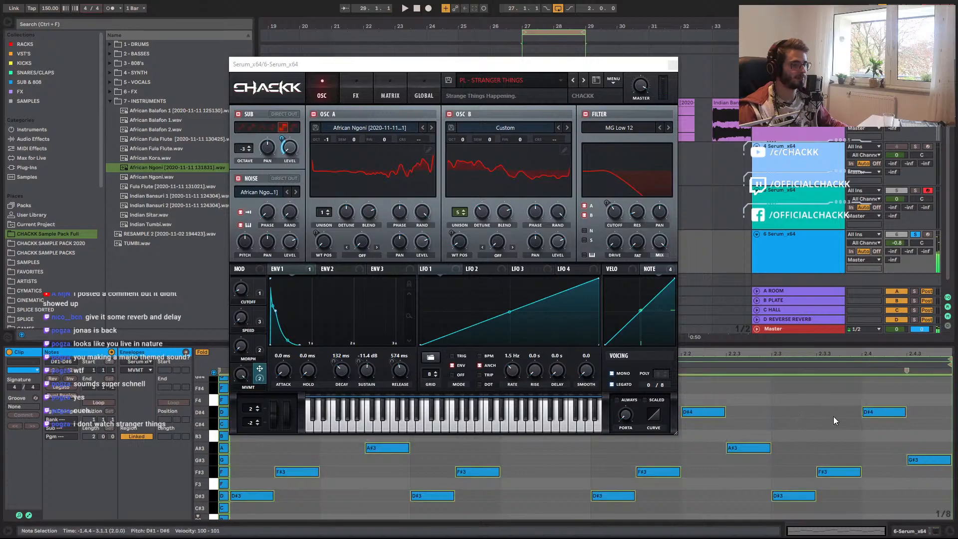
key("ctrl+a")
key("shift+Down")
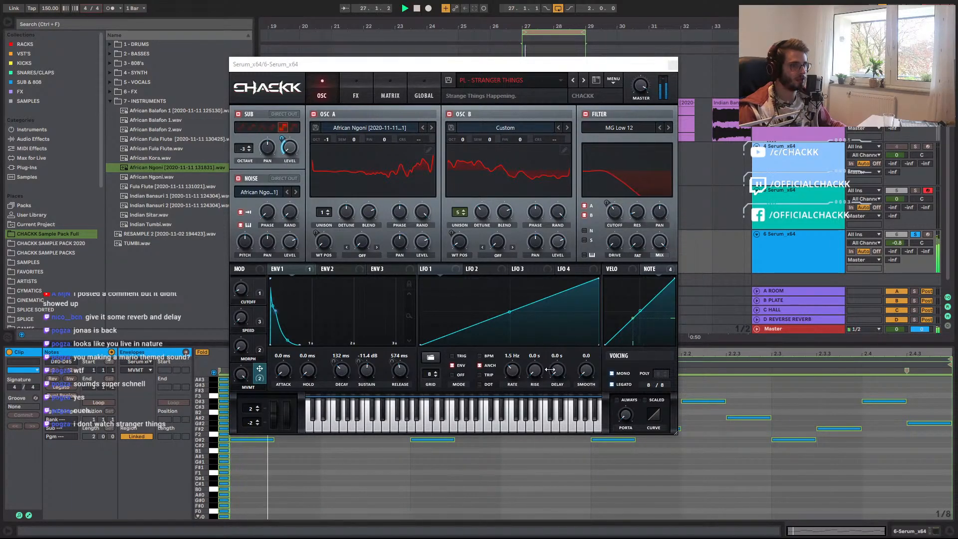
key("space")
key("shift+Up")
key("space")
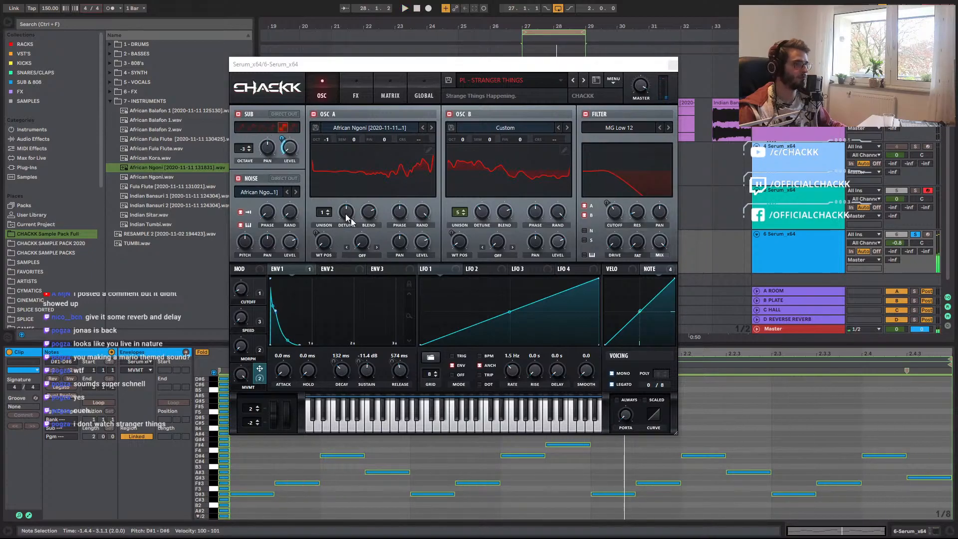
Set the sub oscillator's octave to -2, transpose all the clip's notes down one octave, and audition the result.
left_click(249, 147)
left_click(751, 424)
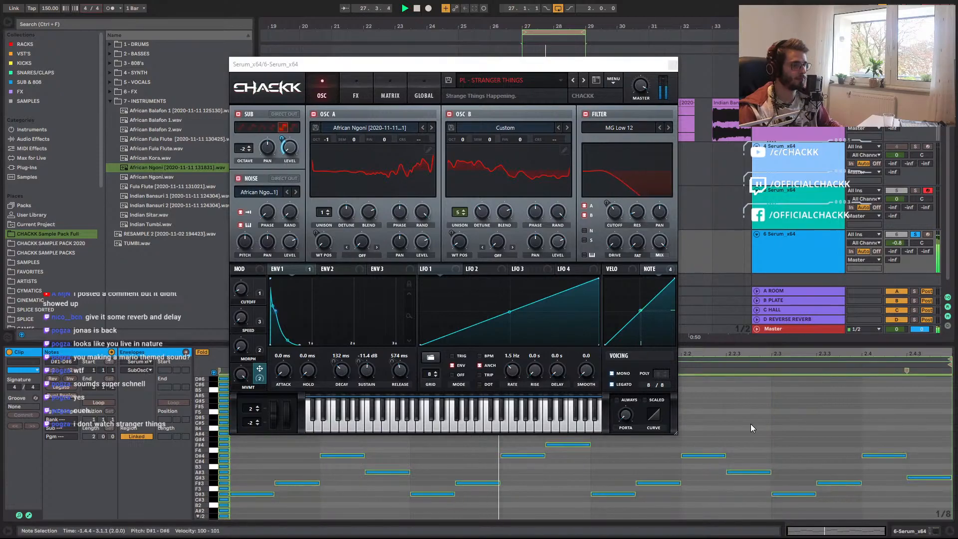
scroll(750, 424, "down", 3)
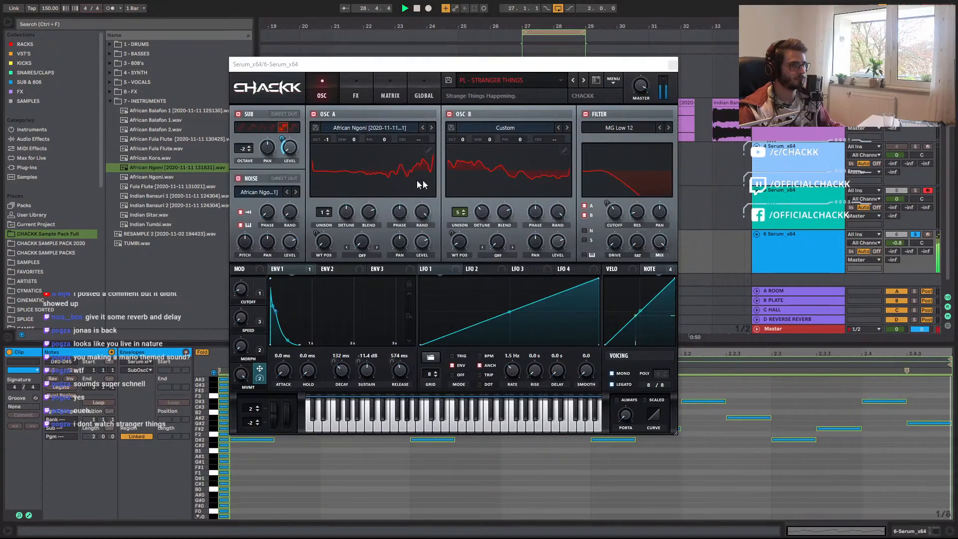
left_click(242, 373)
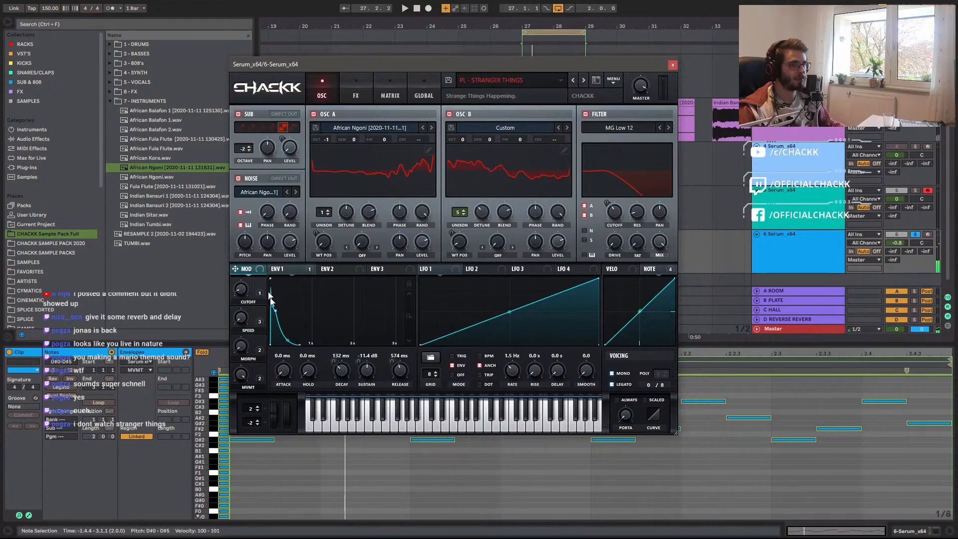
Remove all modulators from the sub oscillator's level and assign the mod wheel to it with an amount of about 45.
right_click(291, 150)
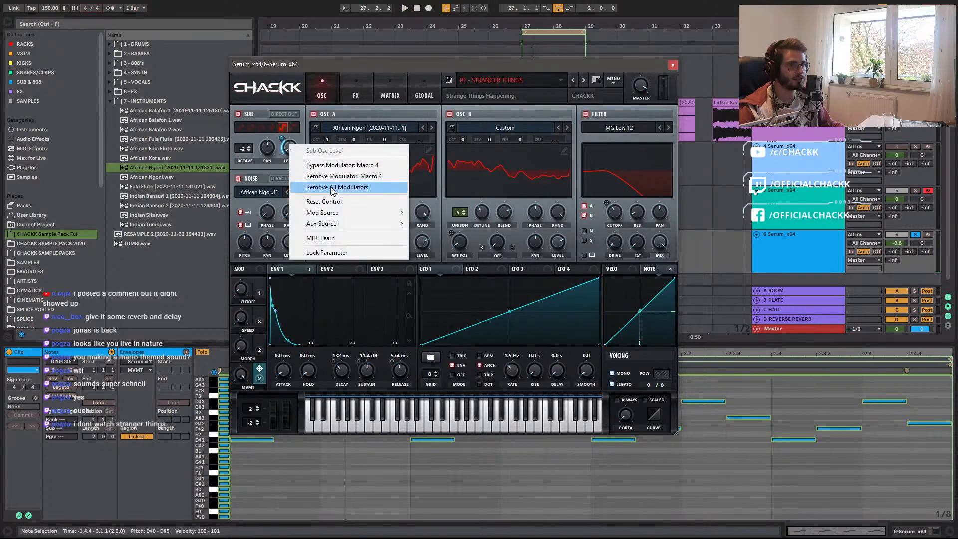
left_click(333, 187)
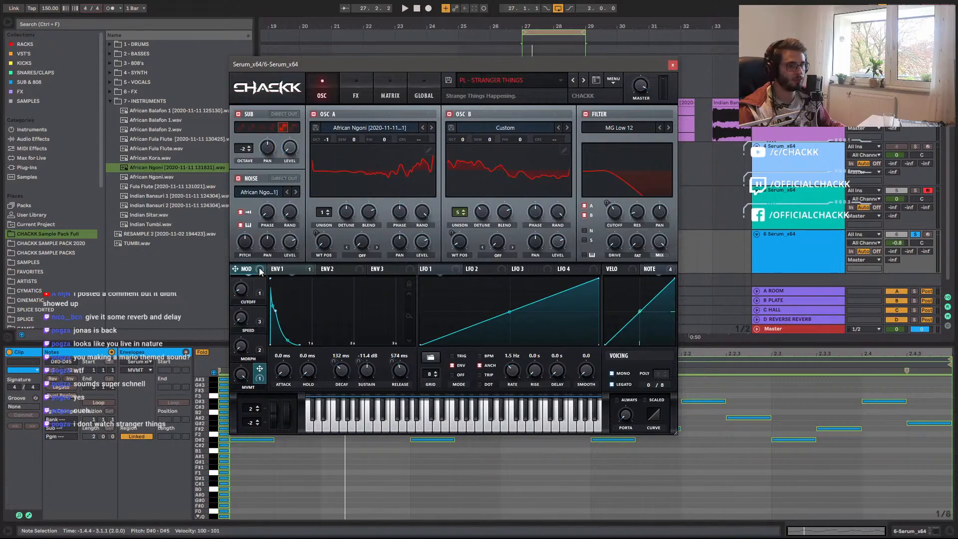
left_click_drag(286, 144, 283, 164)
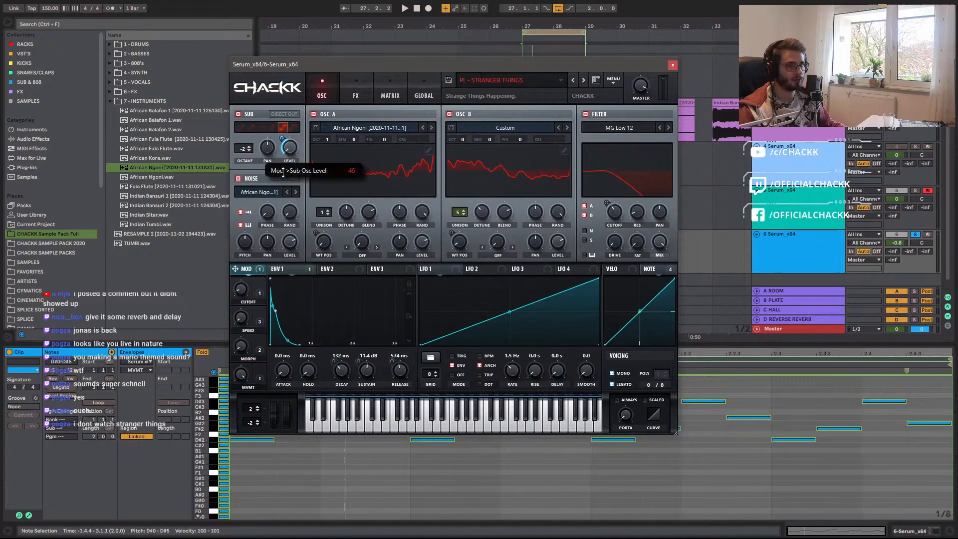
Extend the preset description to "Strange Things Happening - Modwheel for sub".
left_click(543, 98)
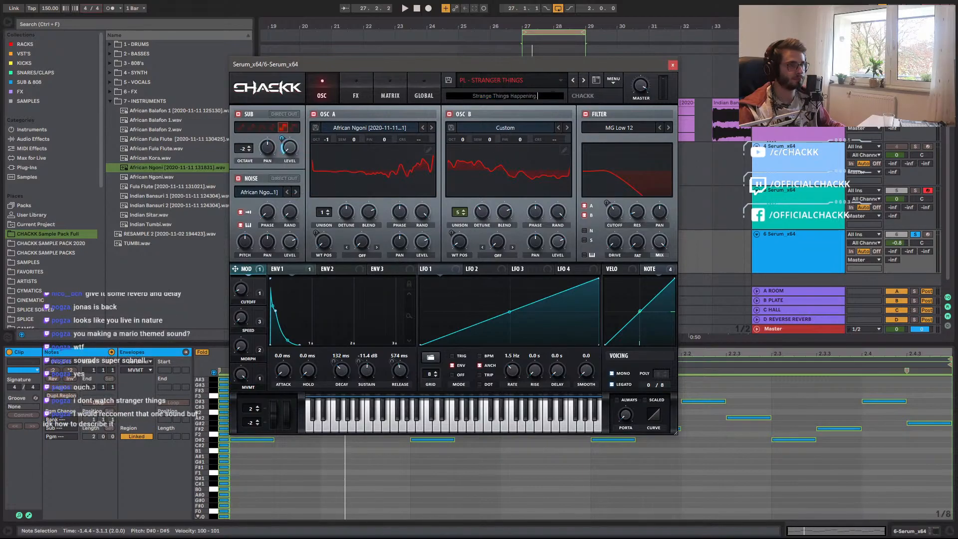
type("(Modwh")
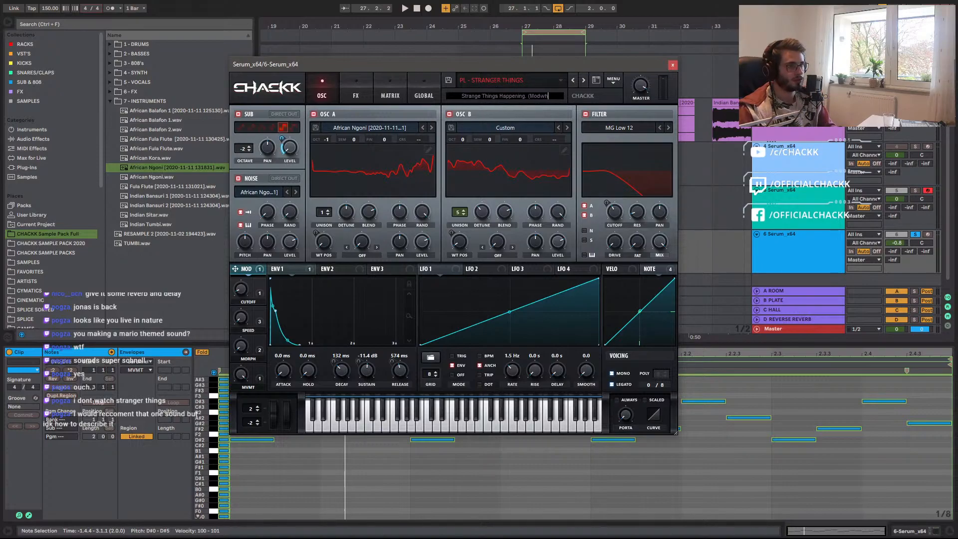
type("for ")
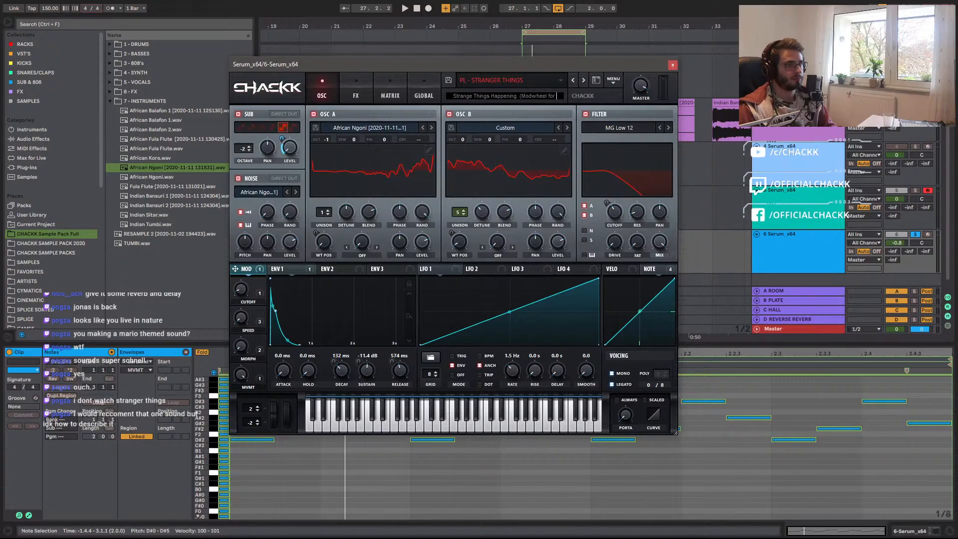
type("sub)")
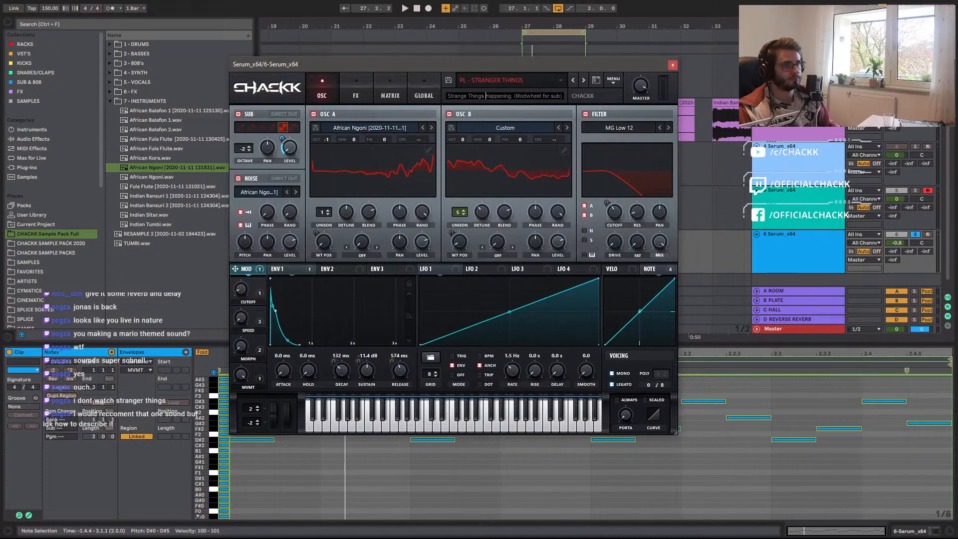
key("BackSpace")
key("BackSpace")
type("-")
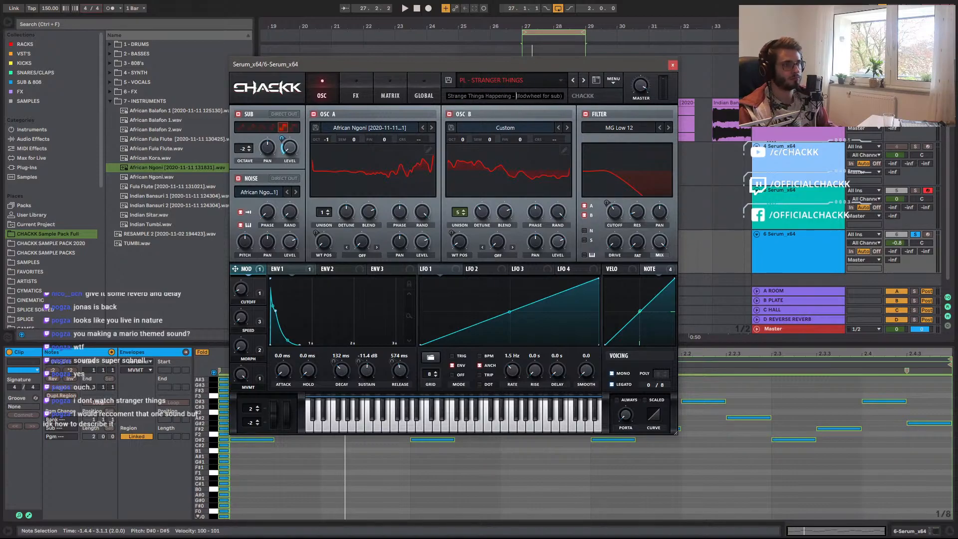
key("BackSpace")
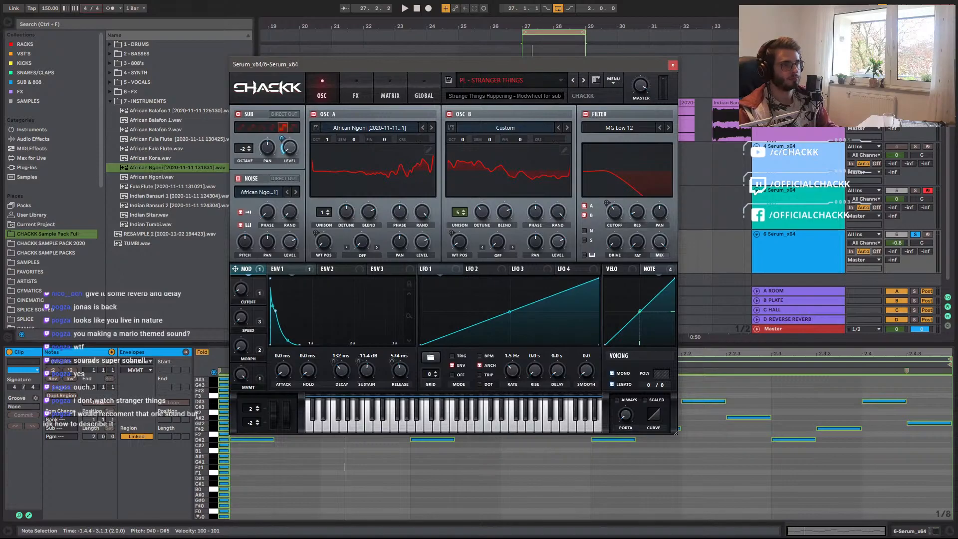
key("Return")
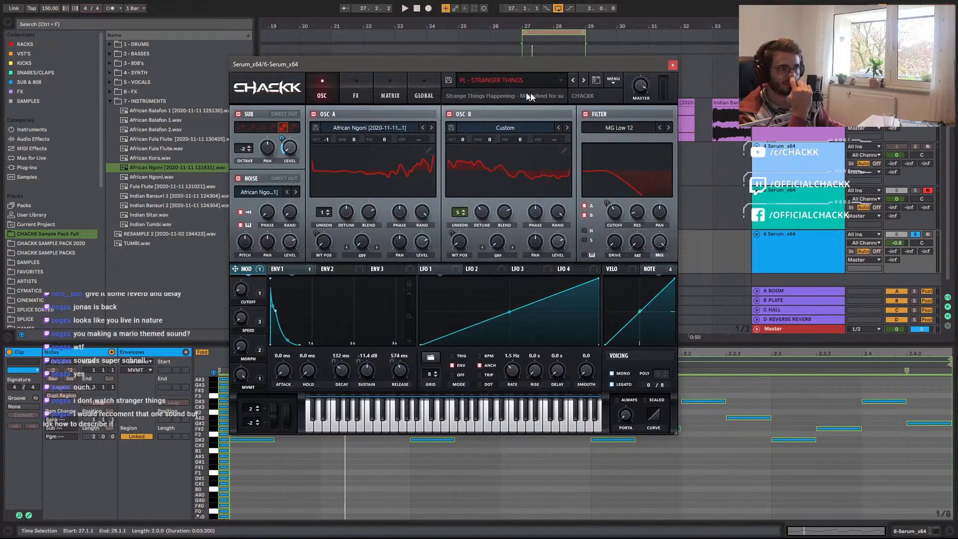
Shorten the preset description to "Strange Things Happening - Modwheel sub".
left_click(545, 97)
left_click(552, 97)
key("BackSpace")
key("BackSpace")
key("BackSpace")
key("BackSpace")
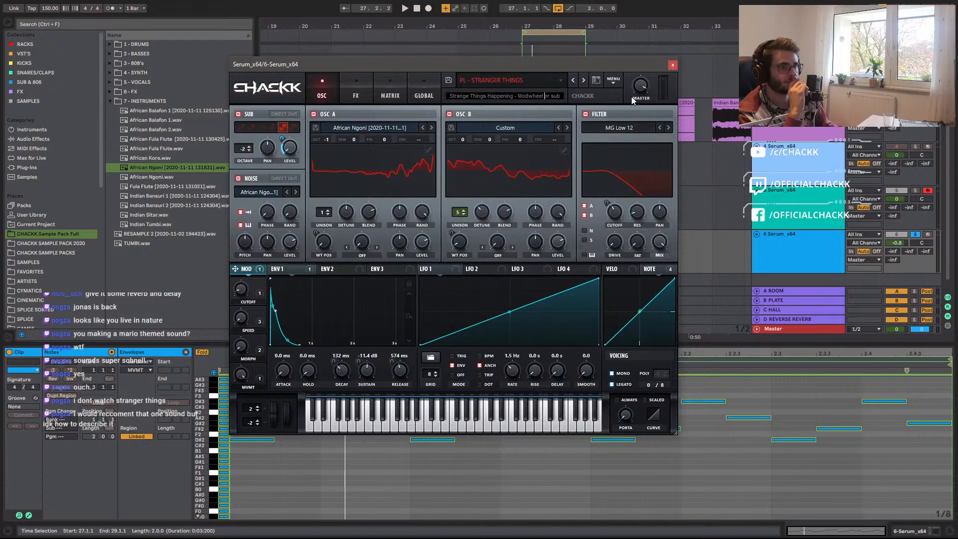
key("Return")
During playback, set the sub oscillator's octave to -3 and transpose all the clip's notes up one octave.
key("space")
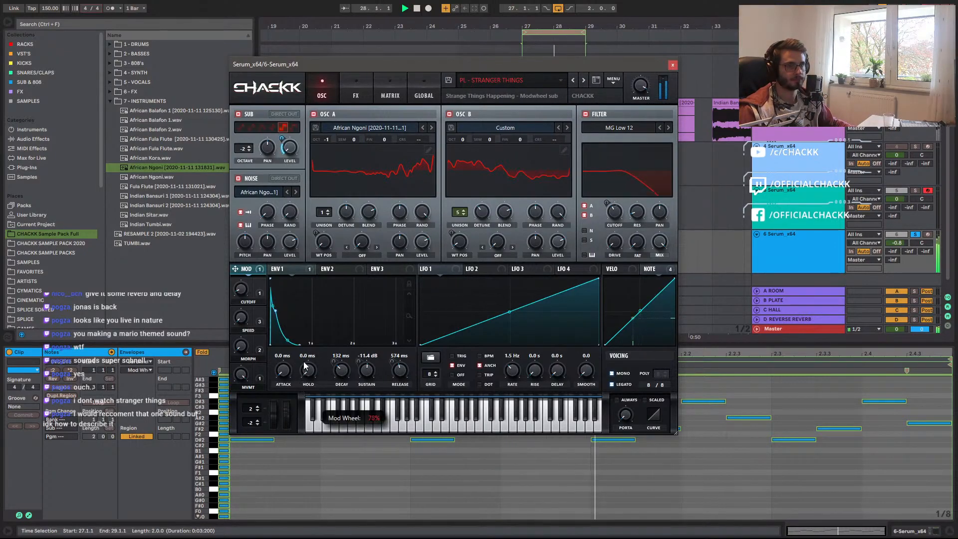
left_click_drag(243, 148, 245, 159)
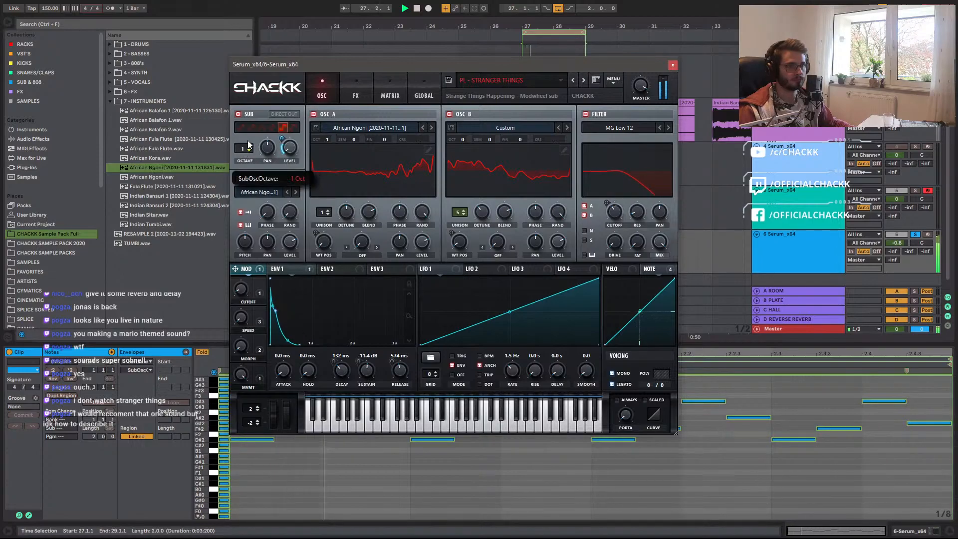
left_click(516, 459)
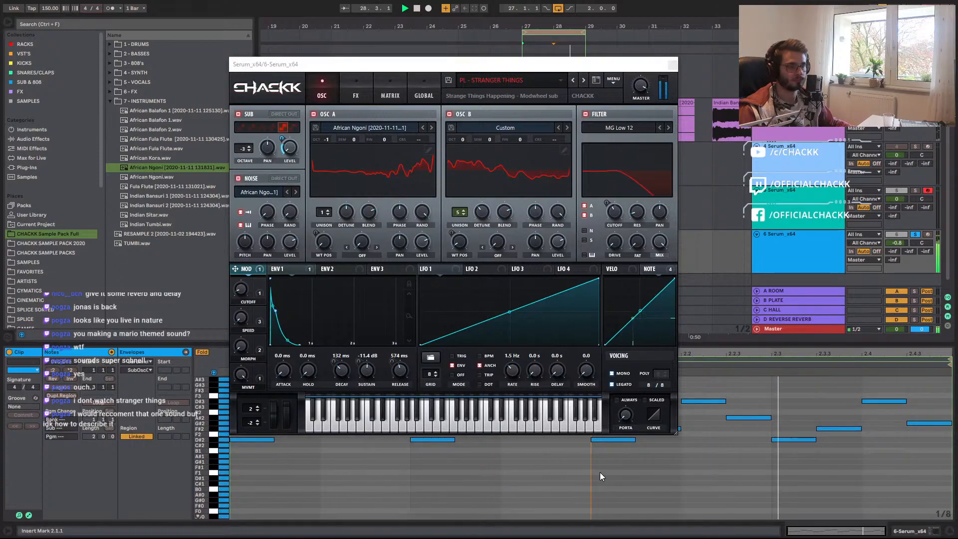
key("ctrl+a")
key("shift+Up")
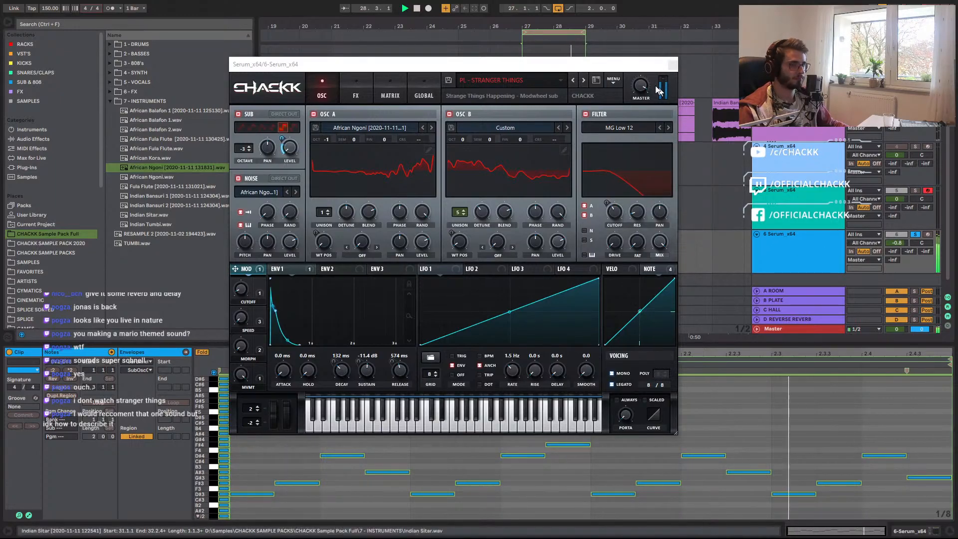
Save the preset over the existing PL - STRANGER THINGS.fxp and close the synth window.
left_click(449, 80)
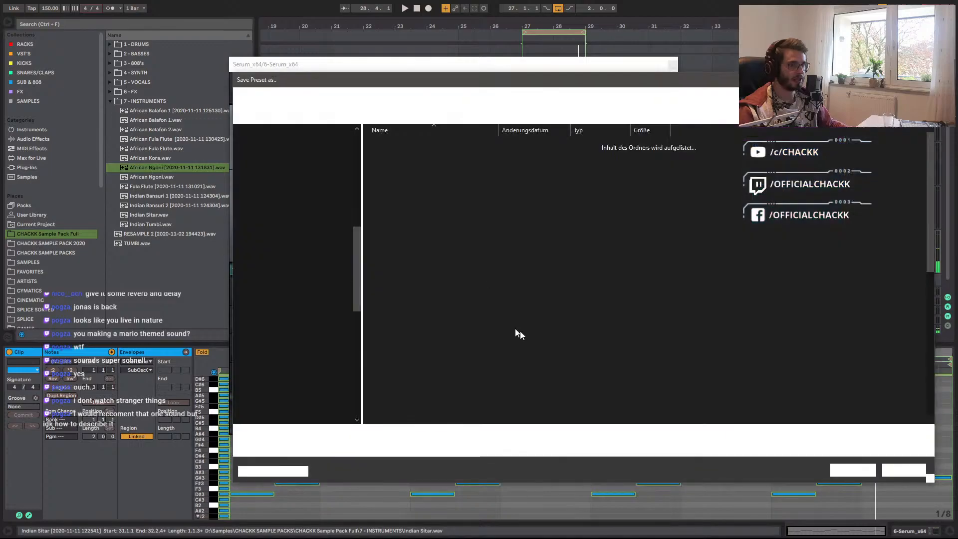
left_click(848, 470)
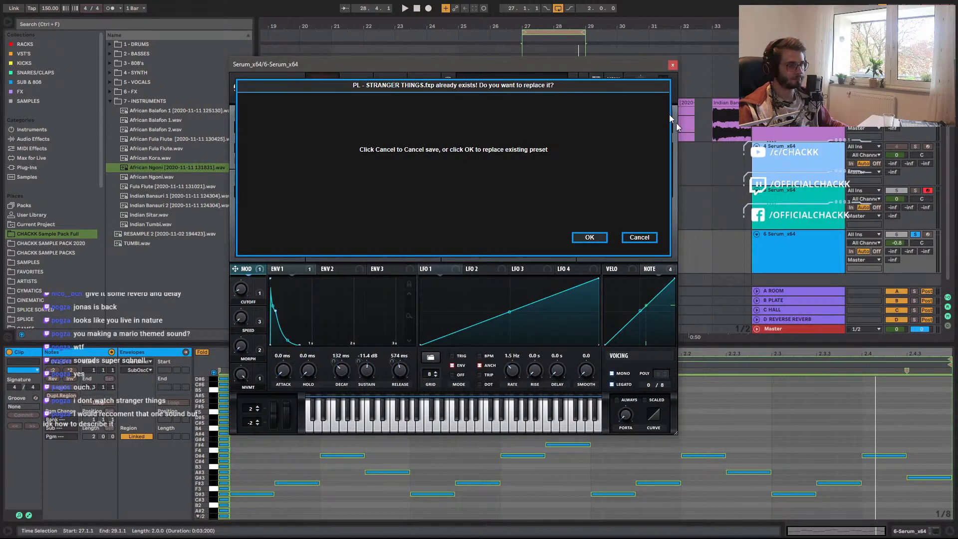
key("Return")
left_click(672, 65)
Audition the Indian Sitar audio clip at bar 31 in the arrangement.
left_click_drag(573, 26, 364, 19)
left_click(418, 103)
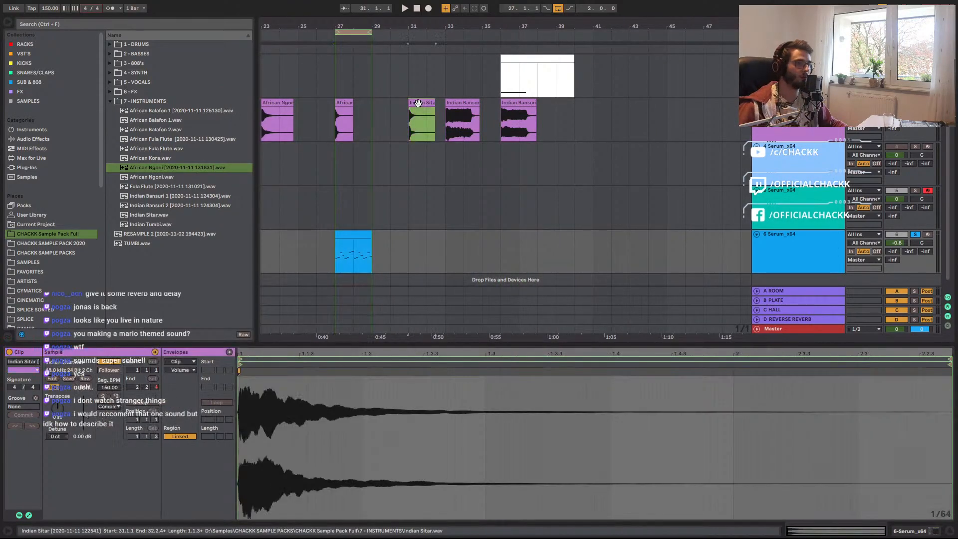
key("space")
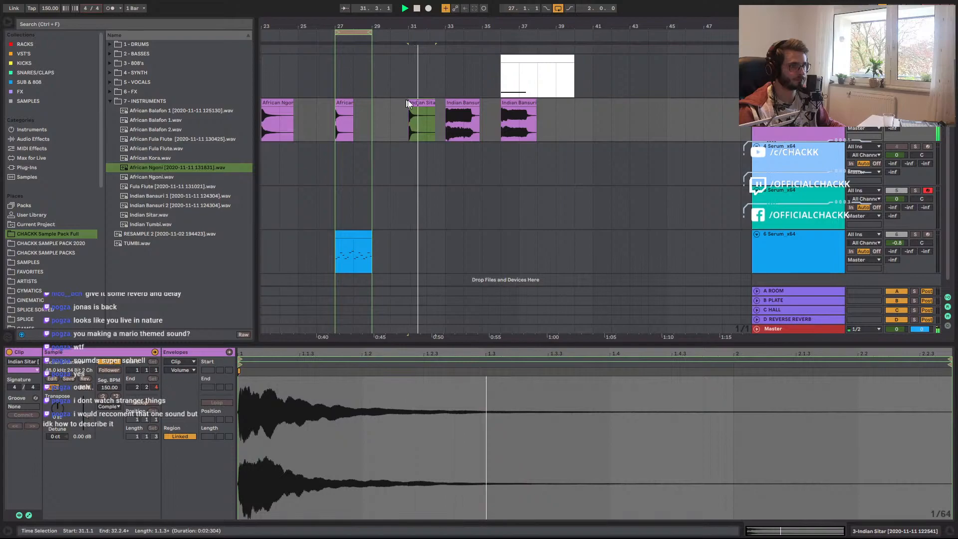
key("space")
left_click_drag(378, 25, 379, 22)
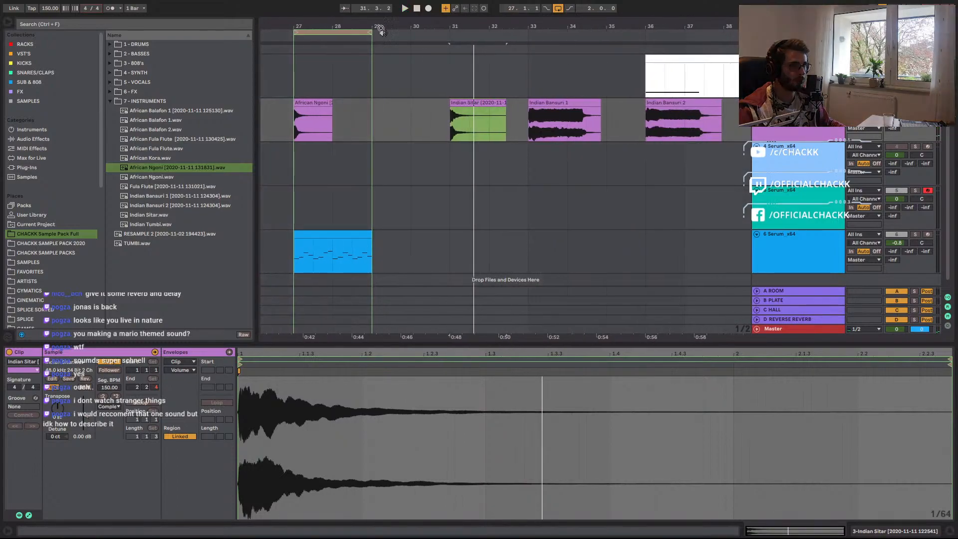
Browse the samples in the 7 - INSTRUMENTS folder, from the African Balafon and Fula Flute to Indian Sitar.wav.
left_click(162, 122)
left_click(163, 187)
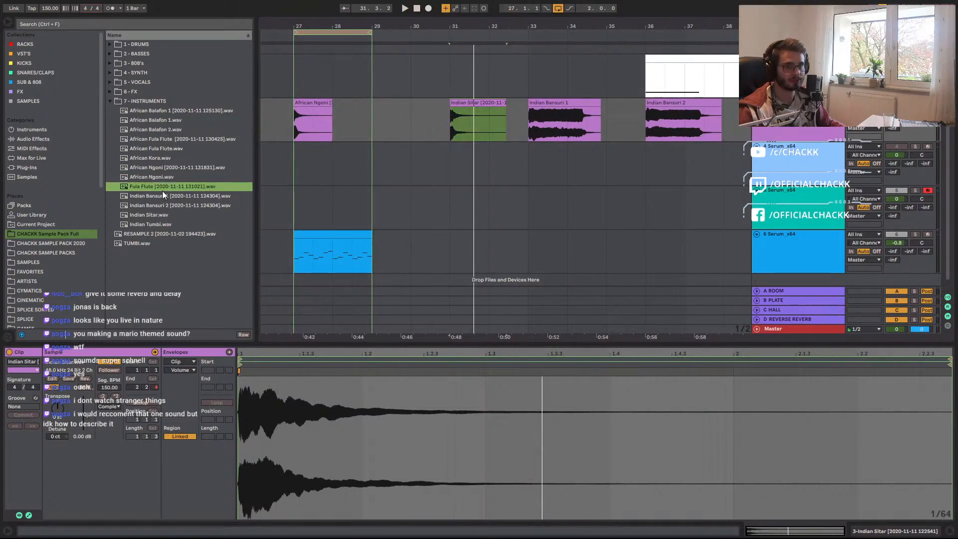
left_click(155, 215)
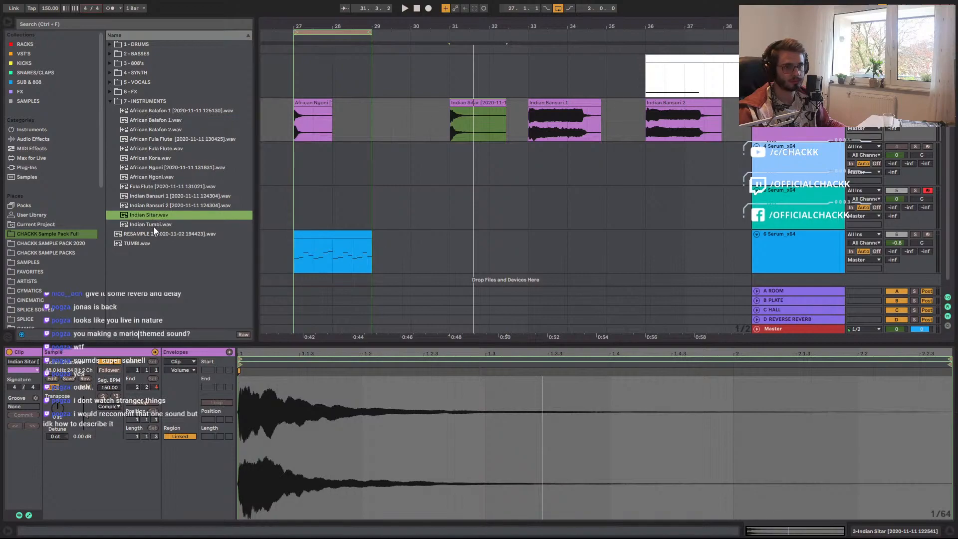
Insert a new MIDI track below Serum track 6 and load Serum_x64 onto it.
left_click(780, 247)
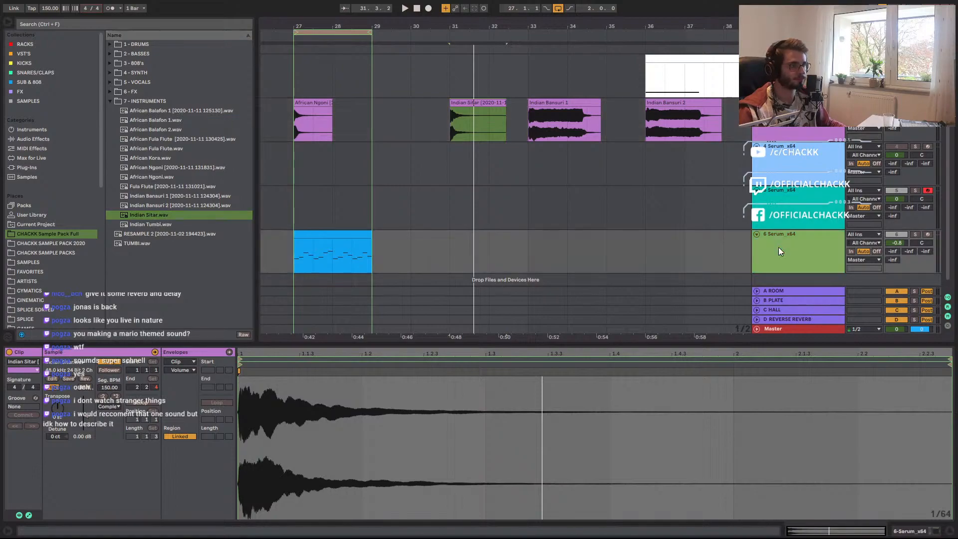
key("ctrl+shift+t")
key("ctrl+f")
type("serum vst")
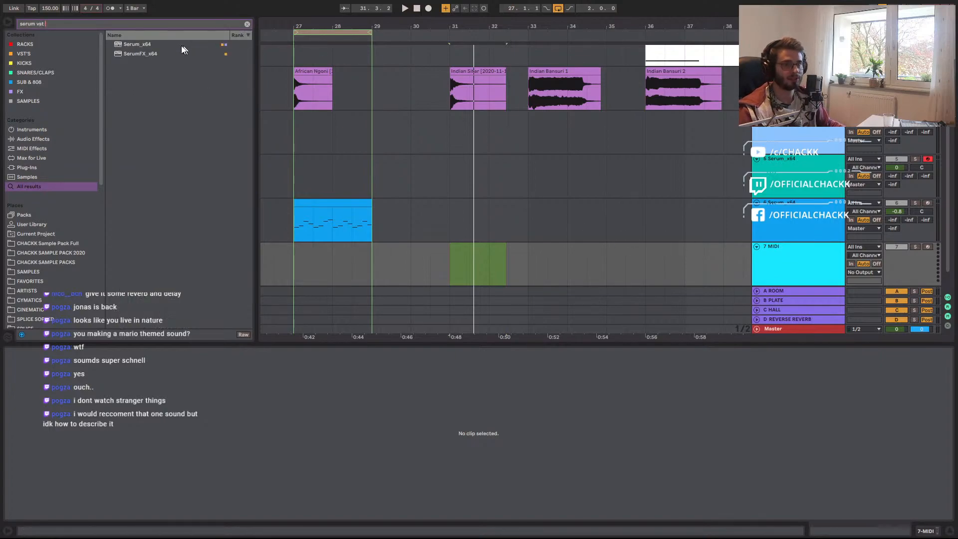
left_click(143, 44)
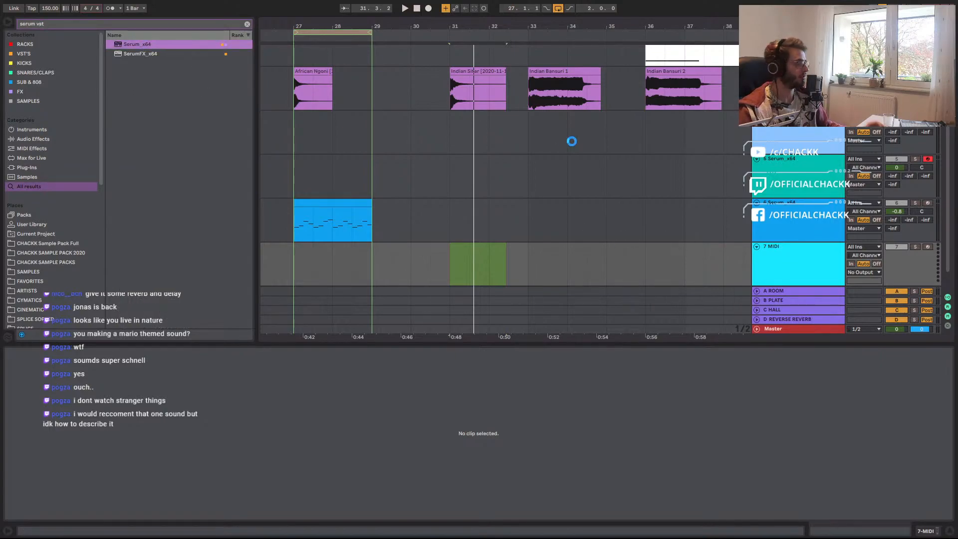
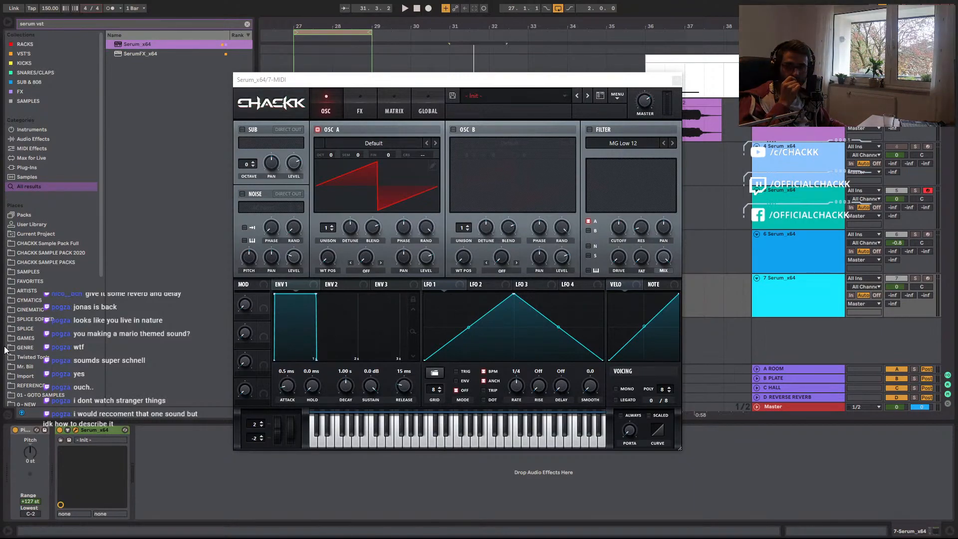
Locate Indian Sitar.wav in the 7 - INSTRUMENTS folder of CHACKK Sample Pack Full, moving the synth window clear of the clips.
left_click_drag(484, 88, 602, 210)
right_click(483, 105)
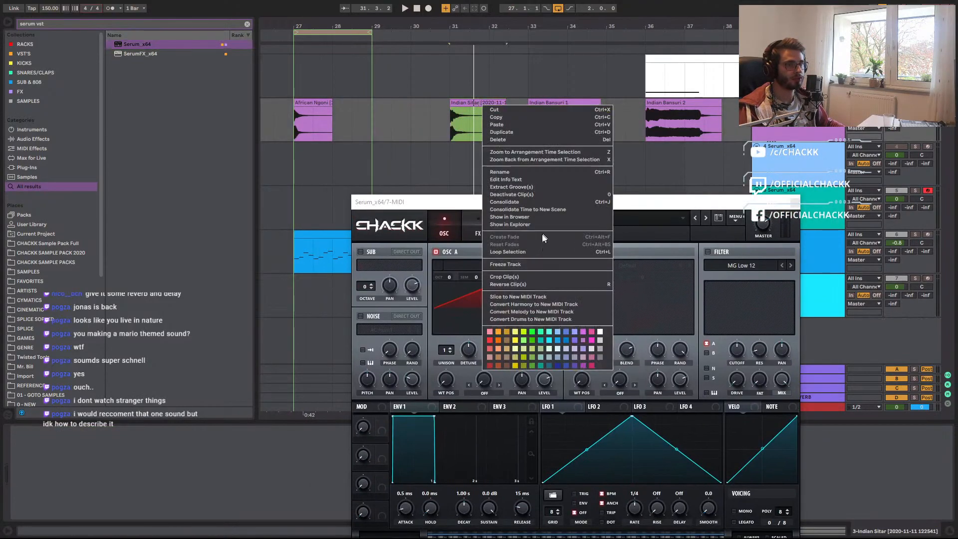
left_click(191, 199)
left_click(55, 272)
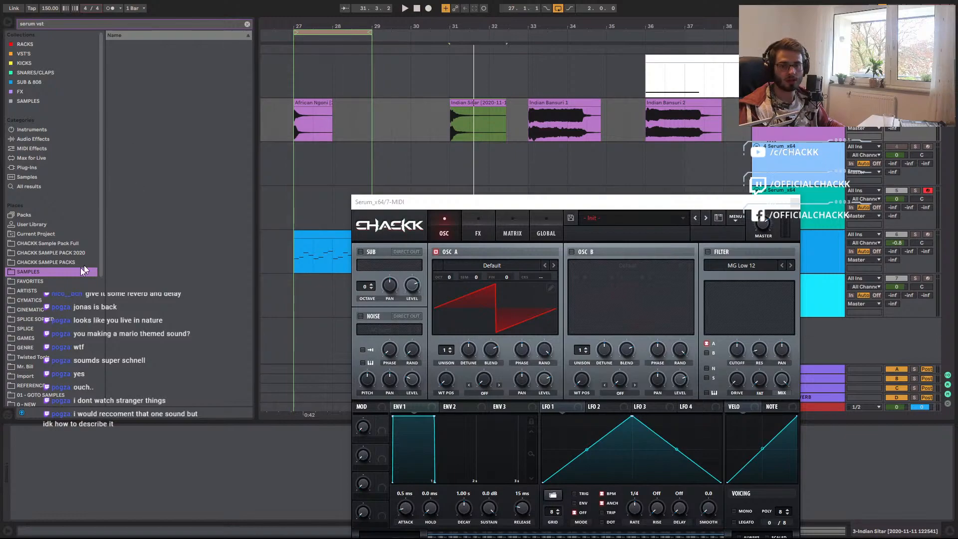
left_click(31, 243)
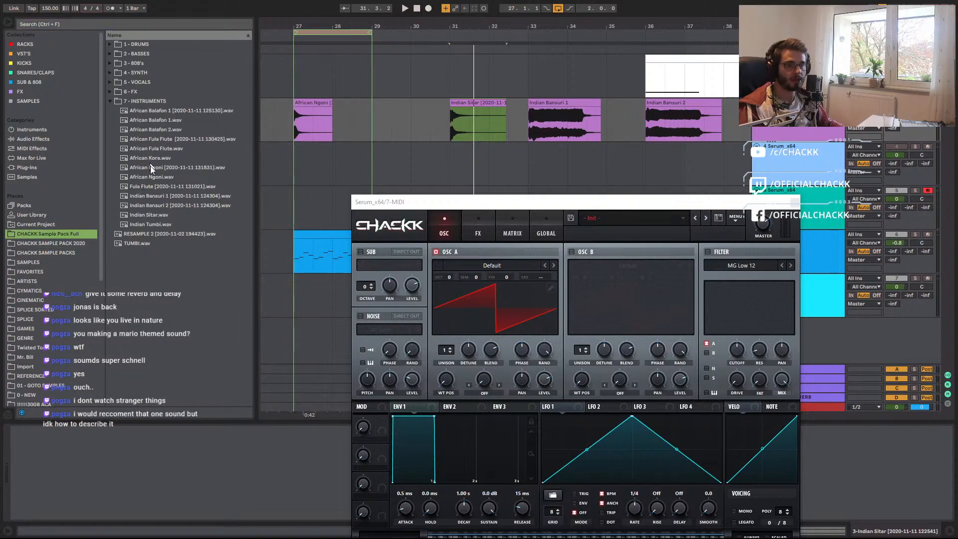
left_click(149, 215)
Create an empty two-bar MIDI clip from bar 31 to bar 33 on Serum track 7, with the synth window moved aside.
left_click_drag(572, 202, 832, 330)
left_click(470, 289)
left_click_drag(455, 288, 530, 289)
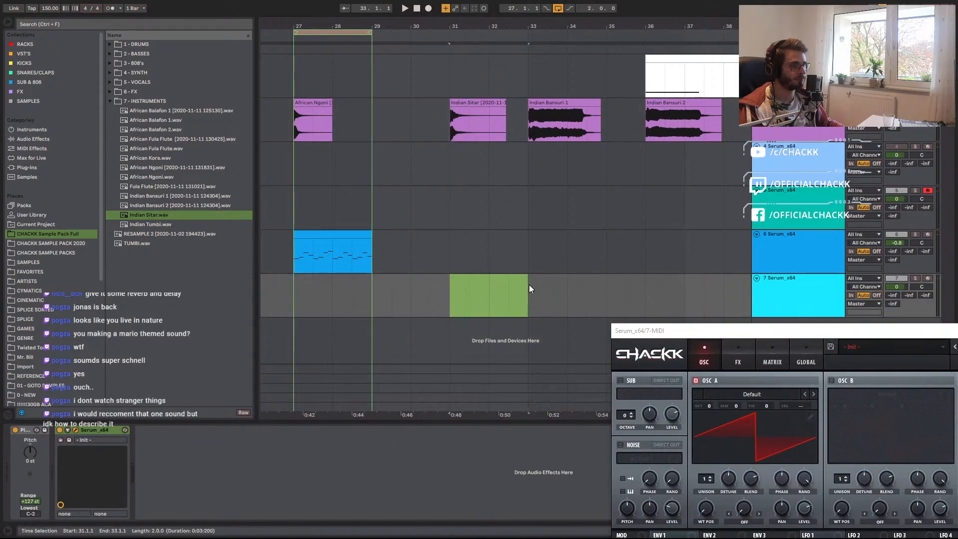
key("ctrl+shift+m")
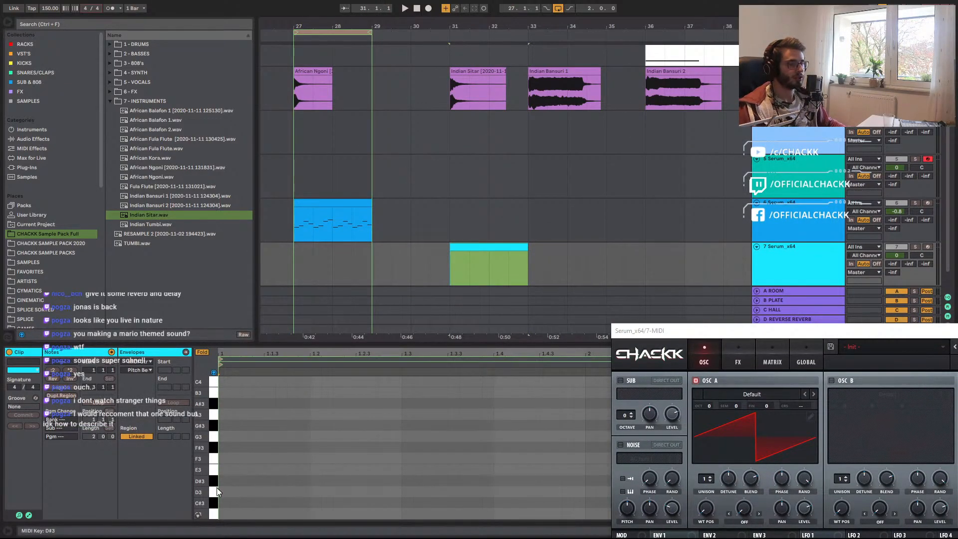
Solo Serum track 7, audition a short C3 note at the clip's start, and add a D#3 note after it.
left_click(236, 511)
double_click(227, 504)
left_click(915, 246)
key("space")
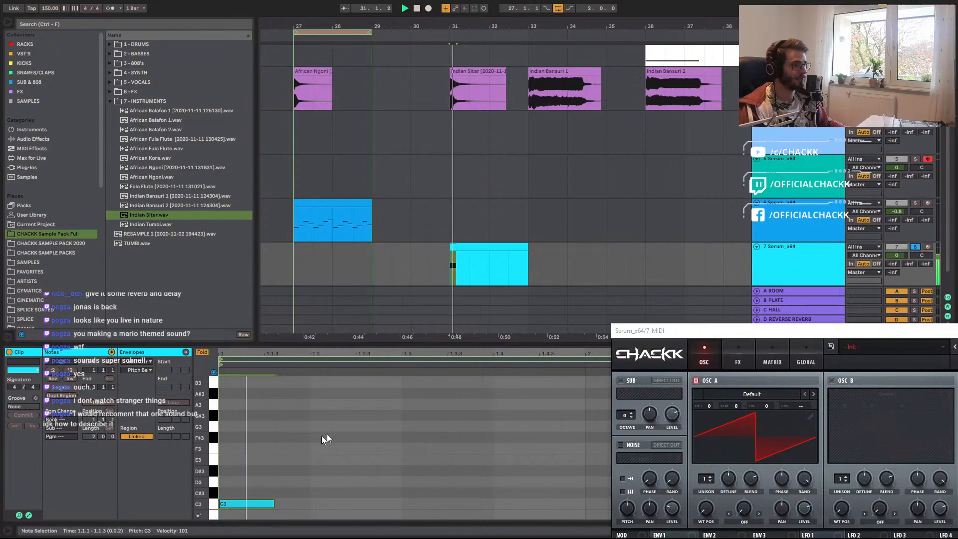
key("space")
left_click_drag(273, 504, 282, 481)
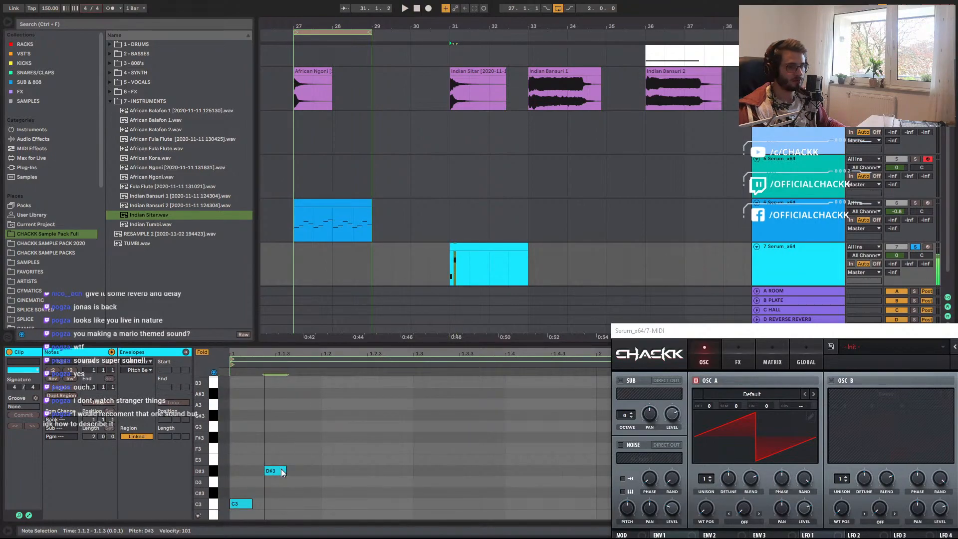
Delete all the notes from the new MIDI clip.
left_click(301, 455)
key("ctrl+a")
key("Delete")
Add the MicroShift effect to Serum track 7 and delete it from the device chain.
left_click(810, 267)
key("ctrl+f")
type("microshift")
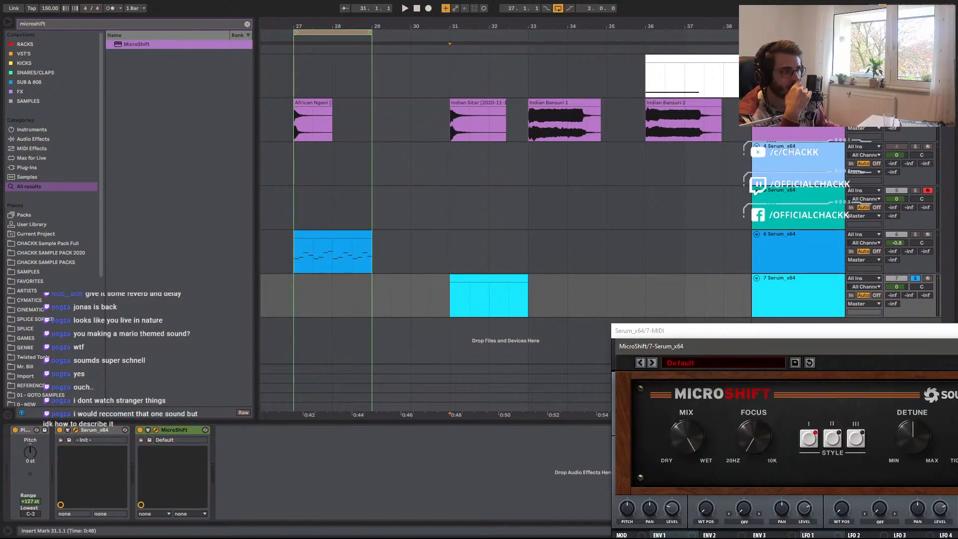
key("alt+F4")
left_click(185, 427)
key("Delete")
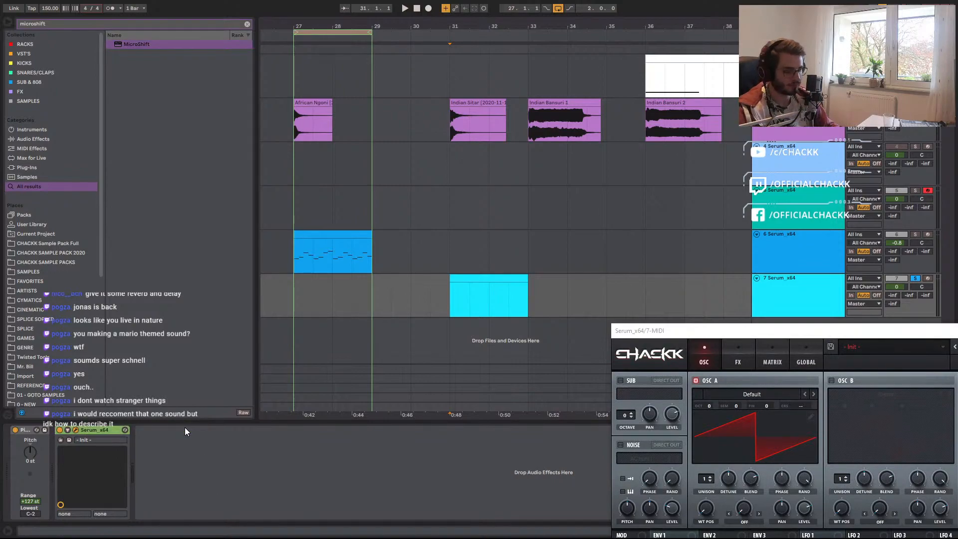
key("ctrl+f")
type("soltan shift")
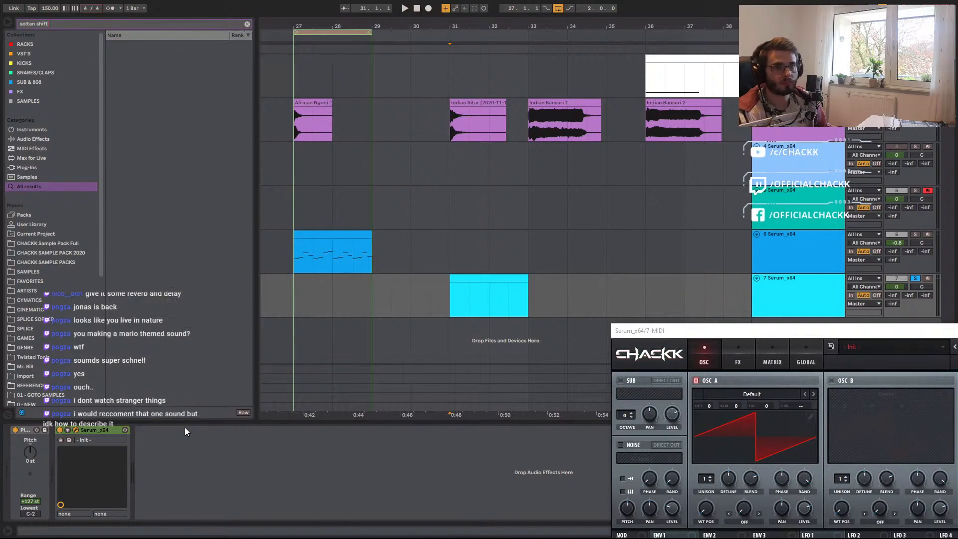
key("BackSpace")
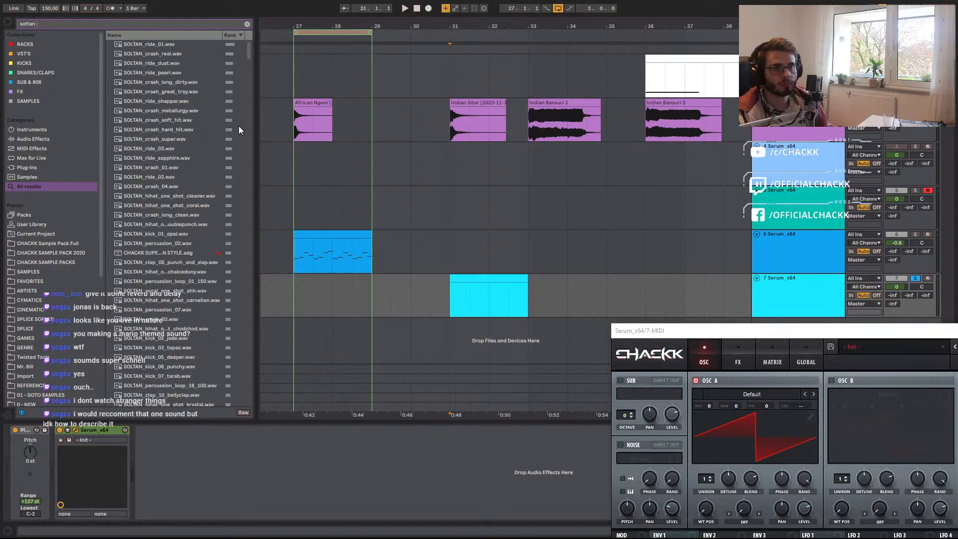
type("ad")
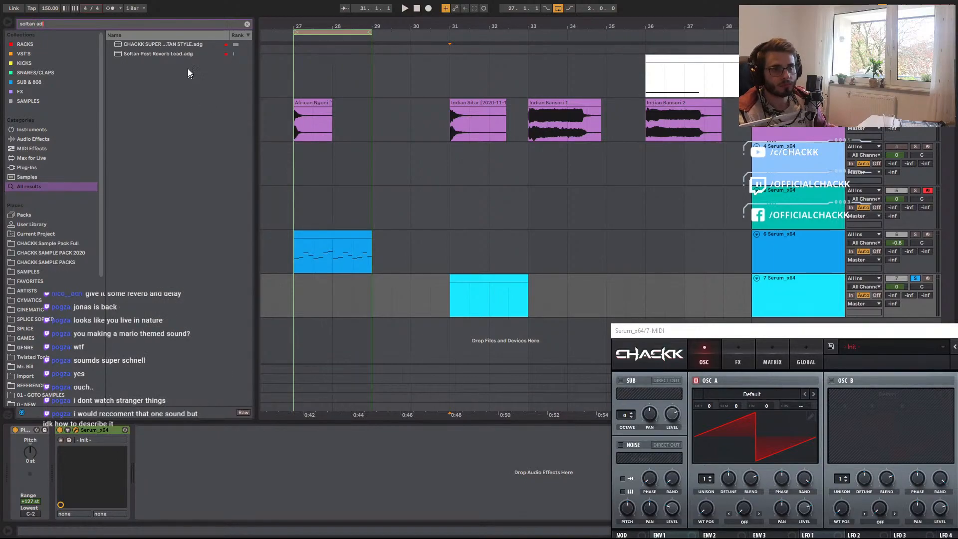
left_click(247, 24)
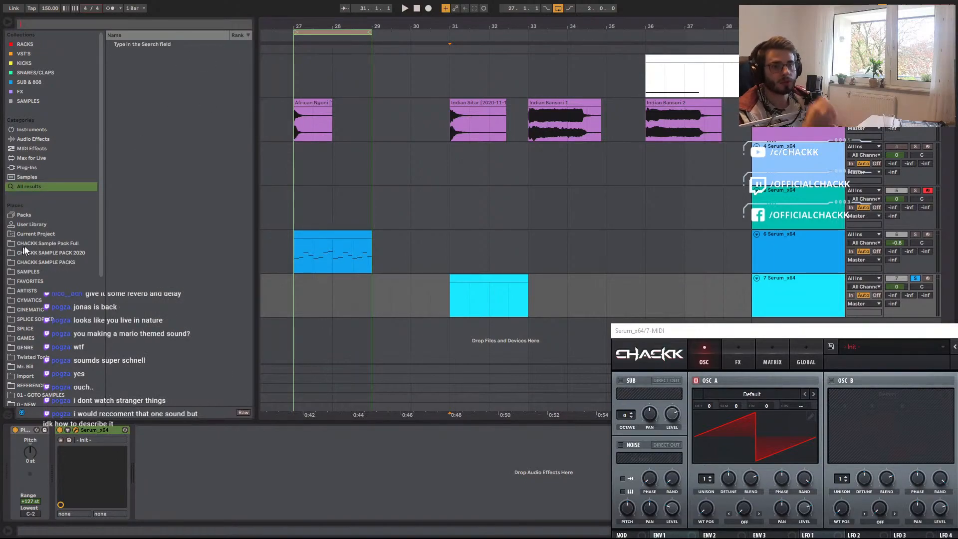
left_click(17, 247)
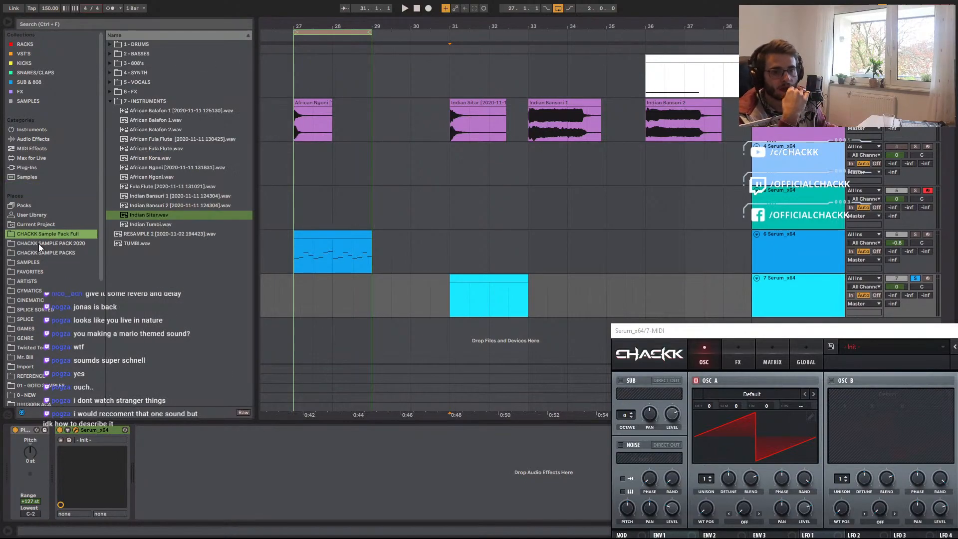
Add the SOLTAN Microtuner Max MIDI effect ahead of Serum on track 7 and choose its Hijaz preset.
left_click(37, 158)
left_click(94, 26)
type("soltan")
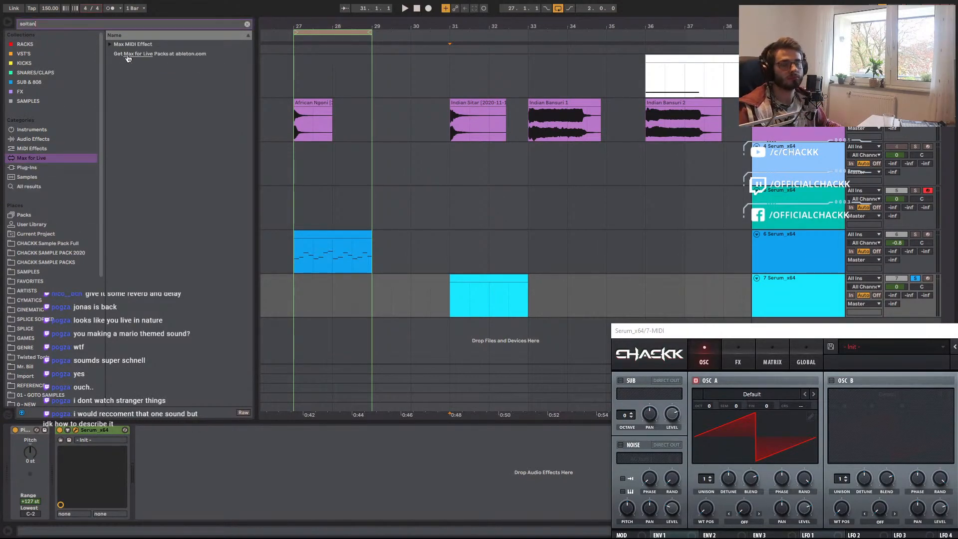
left_click(114, 46)
left_click_drag(152, 61, 65, 448)
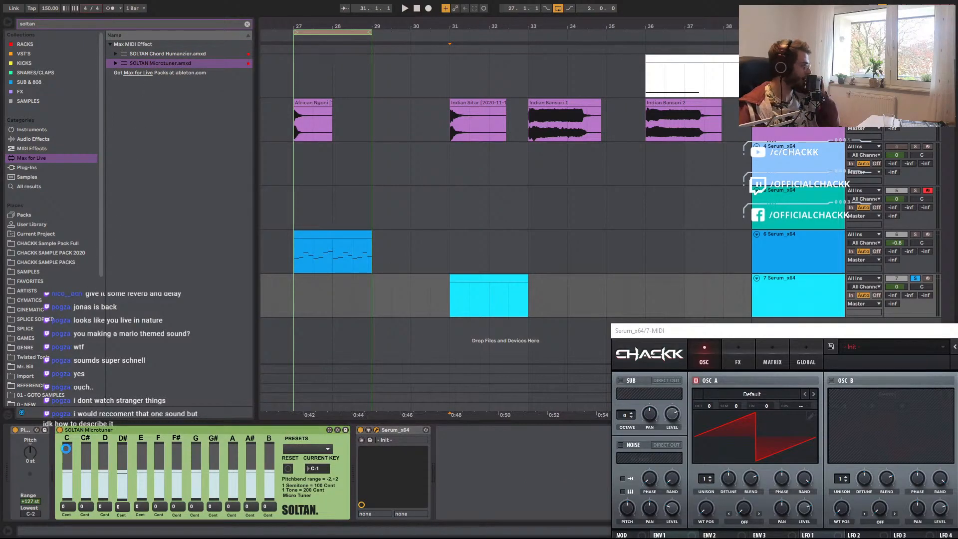
left_click(320, 451)
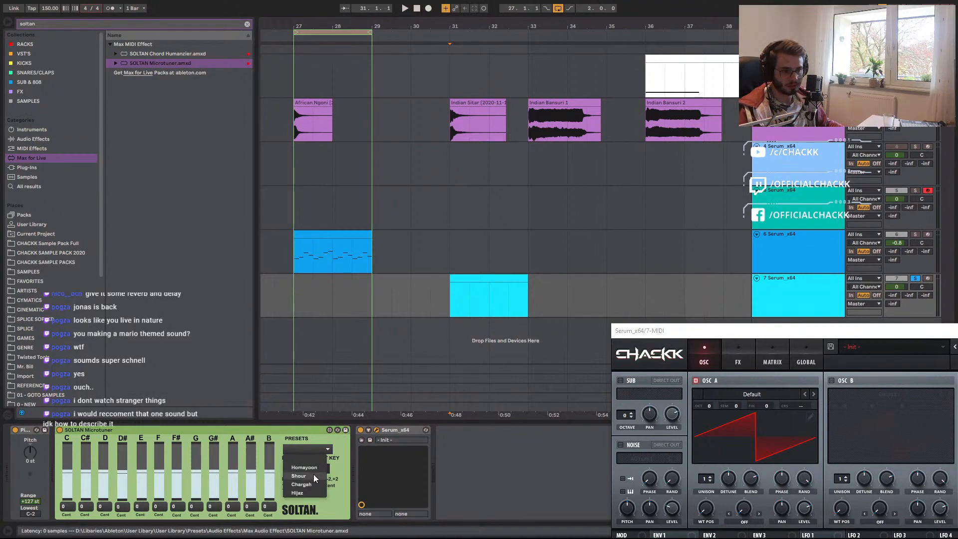
left_click(313, 493)
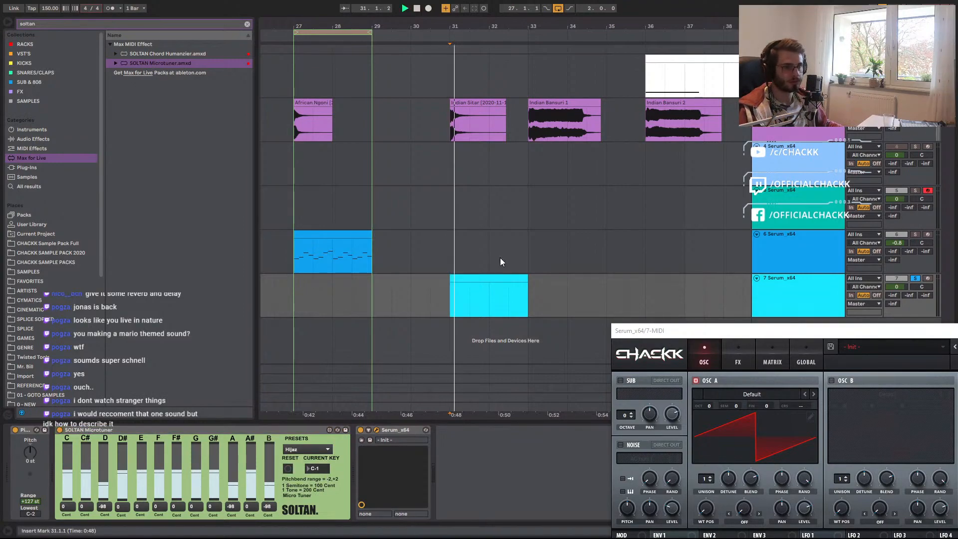
In the track 7 MIDI clip, place a C3 note at the start and a D3 note directly after it.
double_click(479, 278)
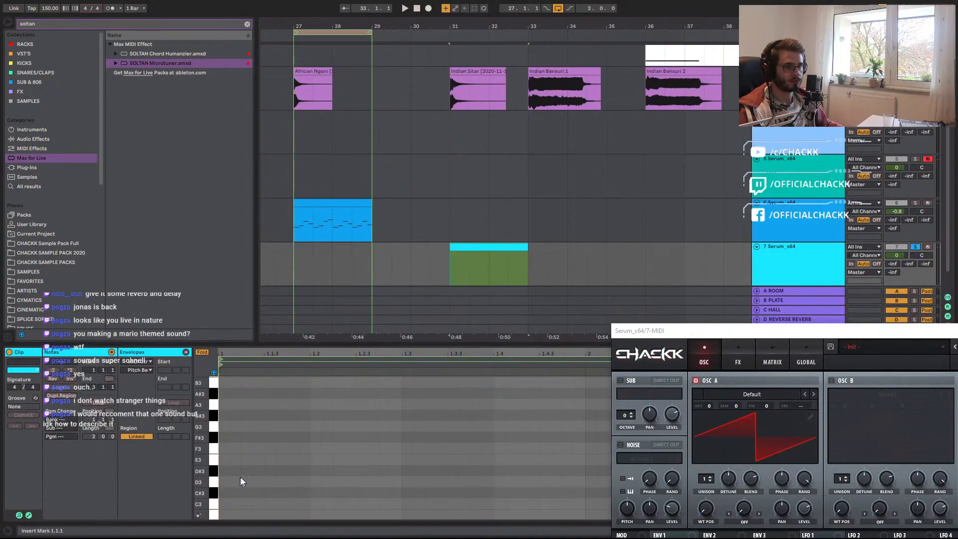
left_click(221, 506)
double_click(230, 504)
double_click(271, 502)
key("Up")
key("Up")
key("Up")
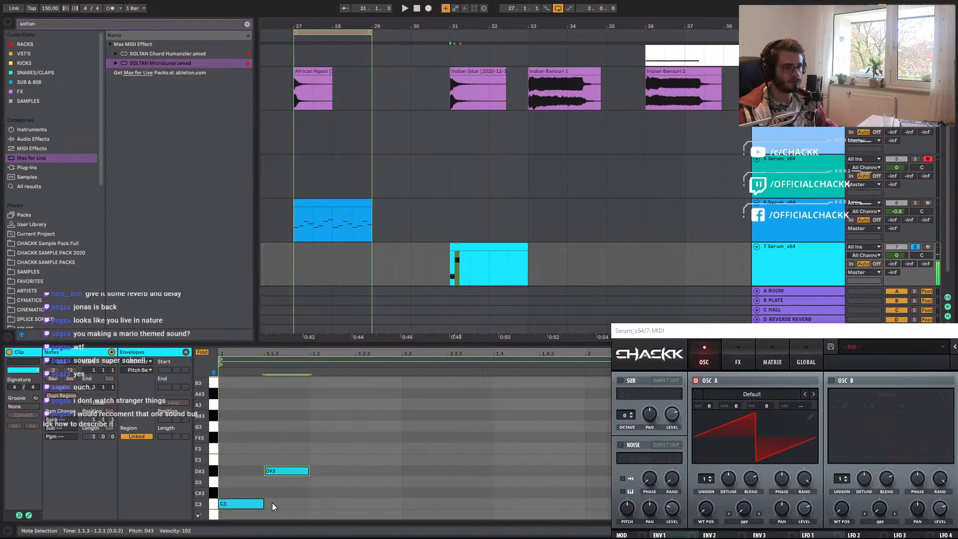
key("Down")
Continue the rising line with equally long F3 and G#3 notes made from duplicates of the preceding note.
key("ctrl+d")
key("Up")
key("Up")
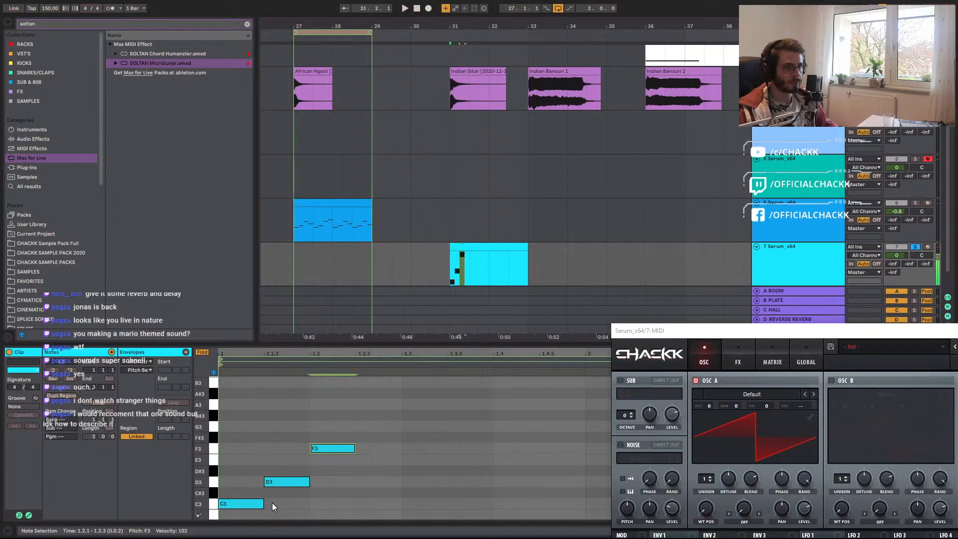
key("ctrl+d")
key("Up")
key("Up")
key("Up")
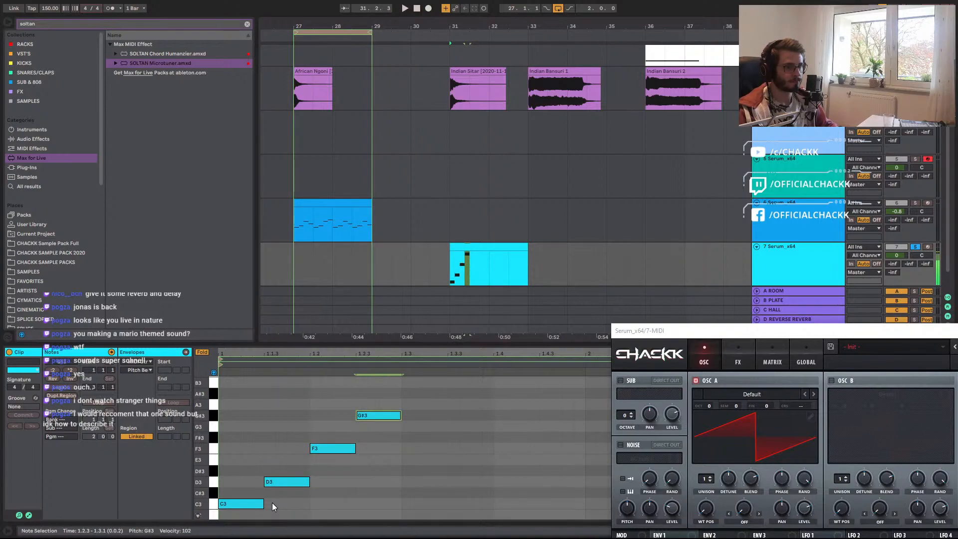
Set the Microtuner's current key to C3 and move the synth window up over the arrangement.
left_click(795, 256)
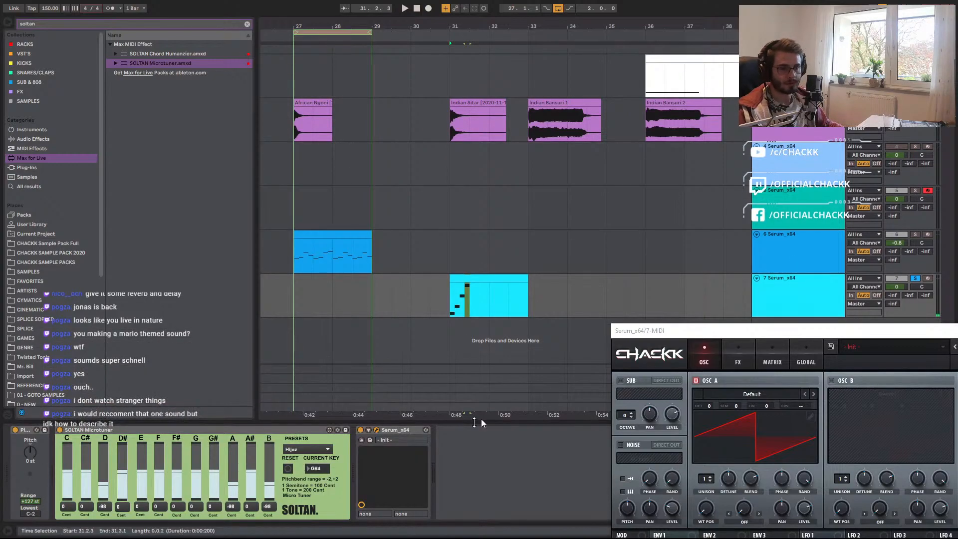
left_click_drag(319, 470, 319, 504)
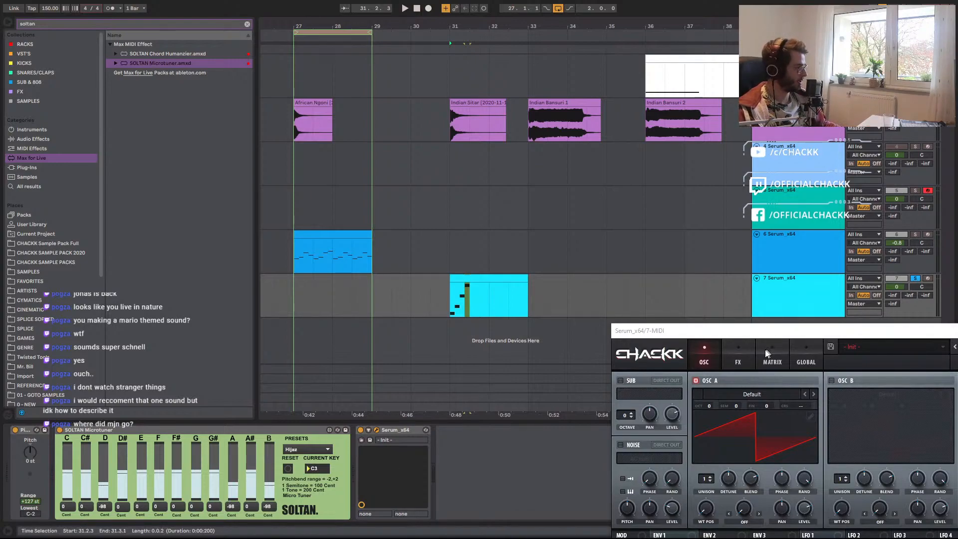
left_click_drag(660, 332, 484, 232)
Halve the length of all four clip notes, and move the second to C#3 and the third to F#3 directly after the first.
double_click(475, 283)
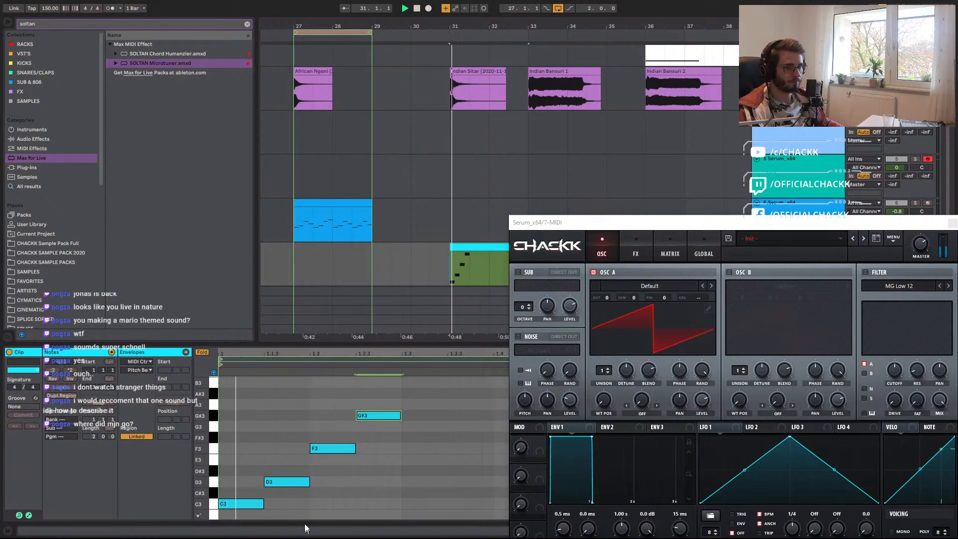
left_click(238, 472)
left_click_drag(244, 517, 439, 376)
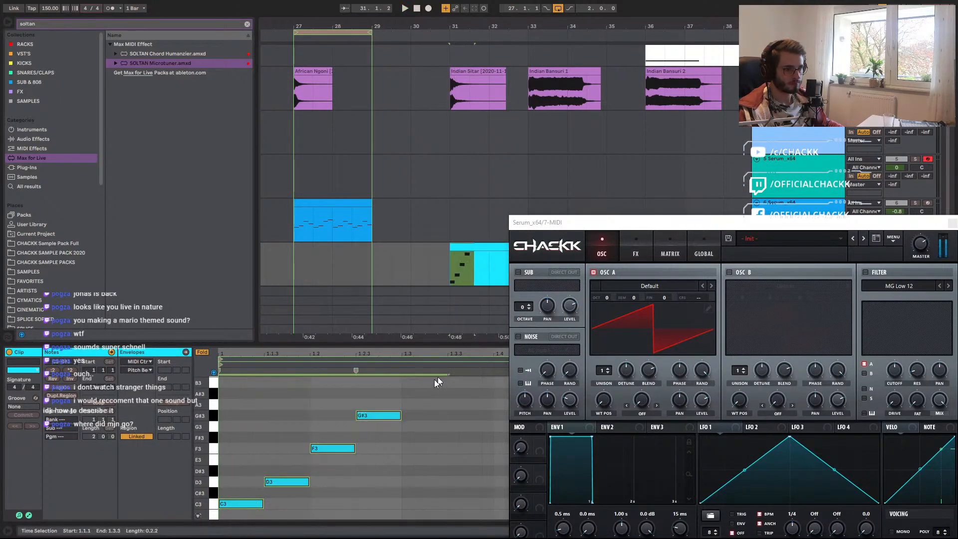
left_click_drag(398, 419, 377, 418)
left_click(289, 505)
left_click_drag(274, 482, 252, 483)
left_click_drag(319, 450, 272, 436)
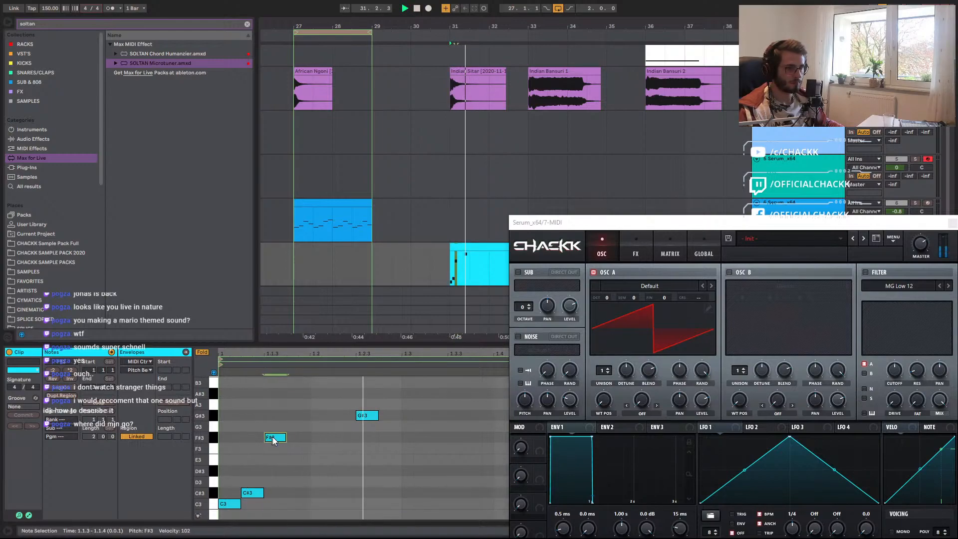
Rework the G#3 note and extend the short-note melody after F#3 with F3, C#3, F3, E3 and D3.
left_click_drag(366, 415, 356, 467)
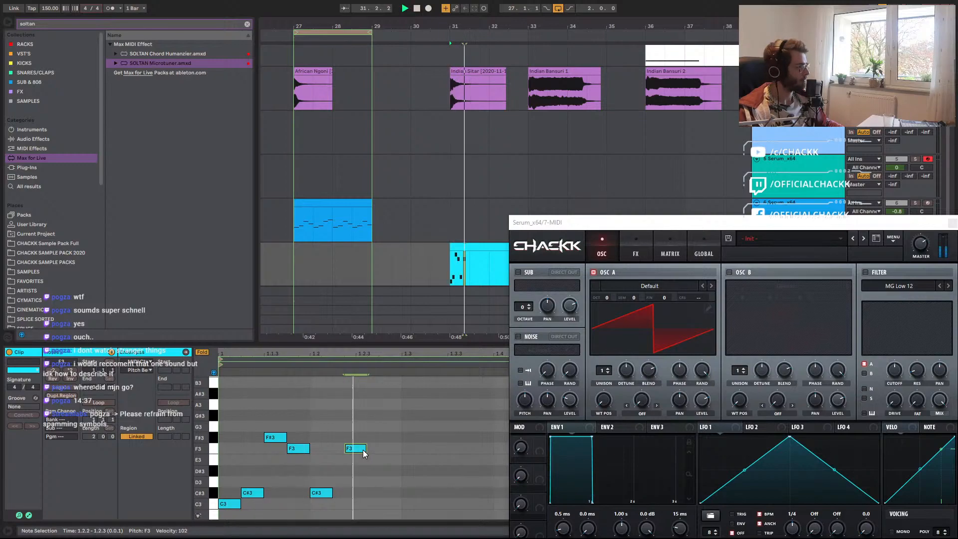
left_click_drag(361, 449, 341, 446)
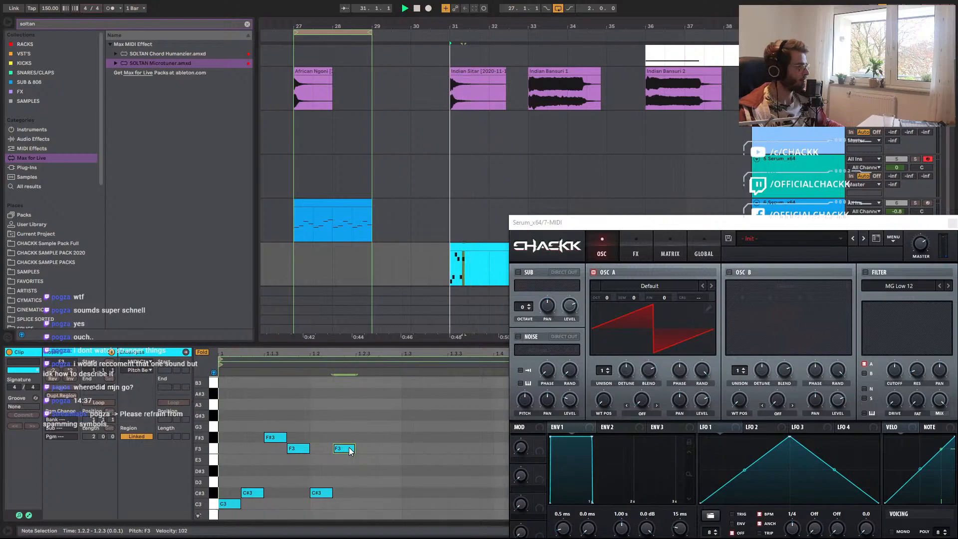
key("ctrl+d")
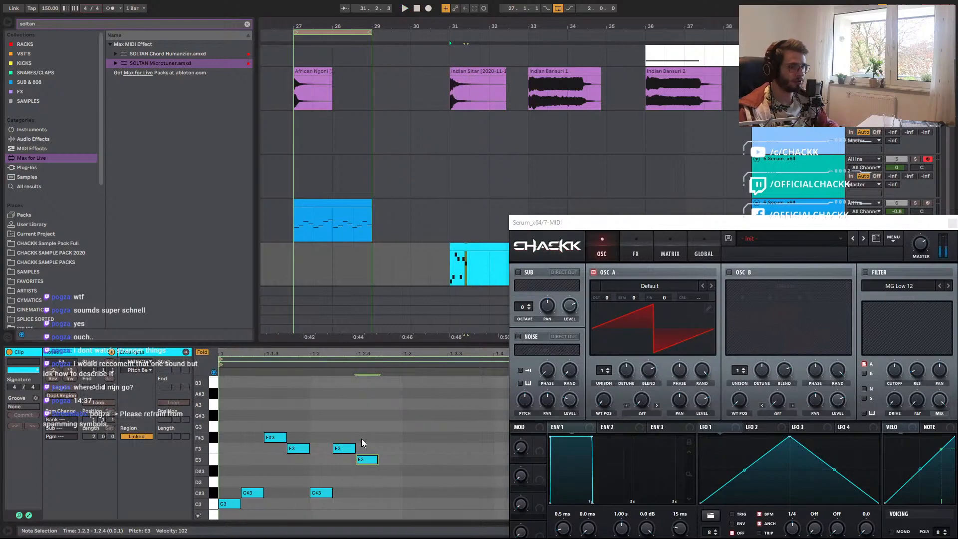
key("ctrl+d")
key("Down")
key("Down")
key("Down")
key("space")
key("Up")
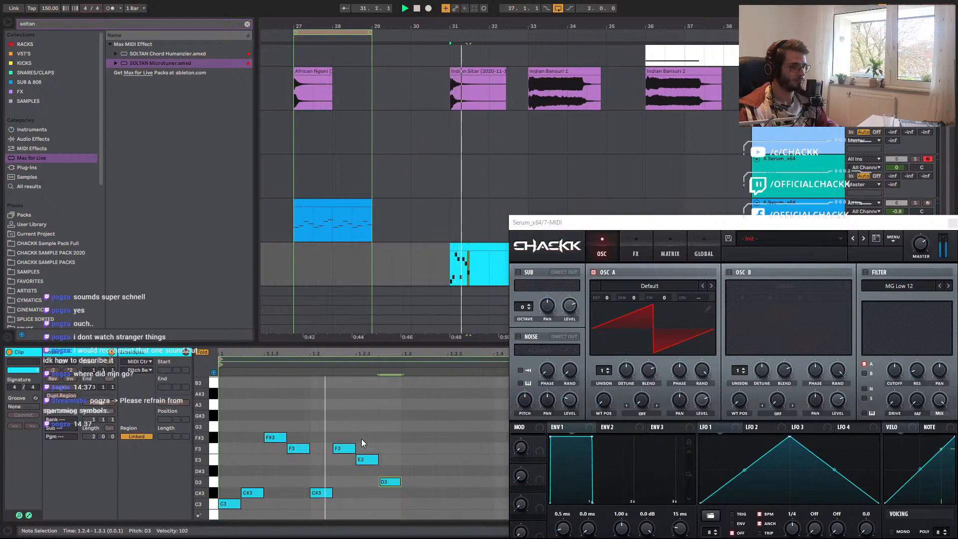
Try the Microtuner's Homayoon preset on the melody and switch back to Hijaz.
left_click_drag(861, 218, 785, 313)
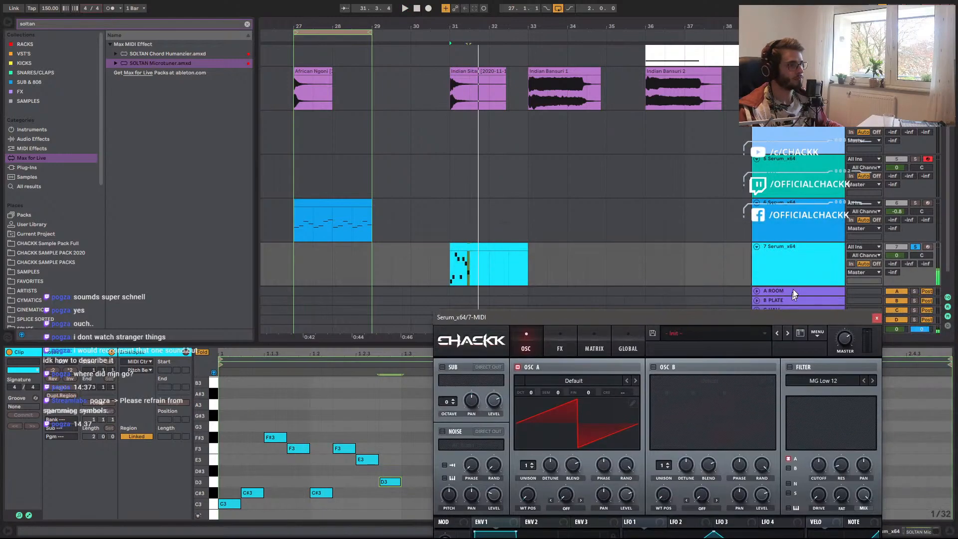
double_click(791, 266)
left_click(317, 449)
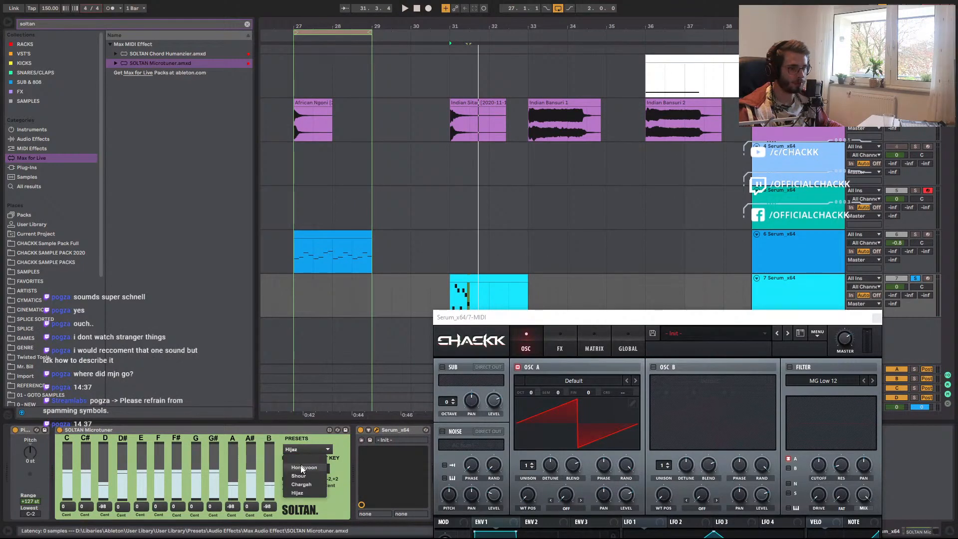
left_click(322, 449)
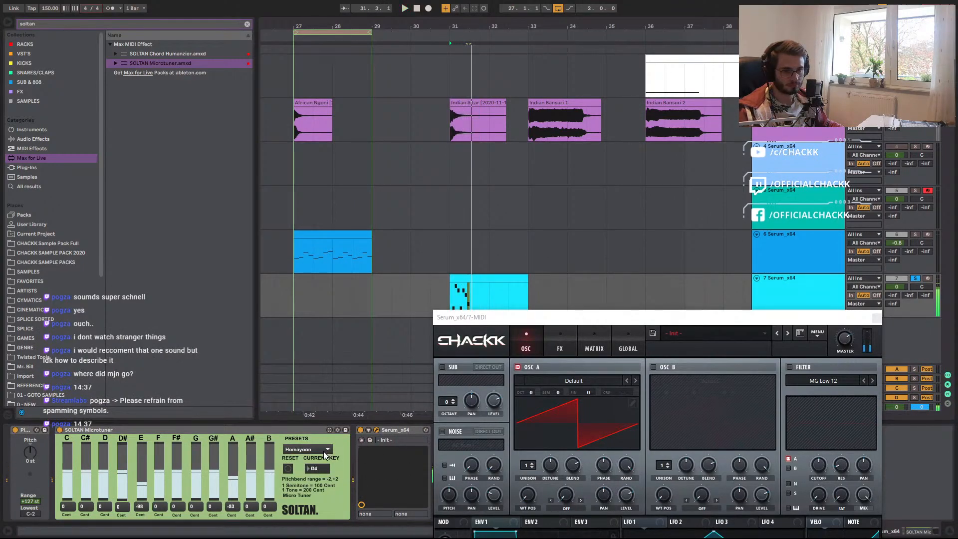
left_click(325, 454)
left_click(310, 463)
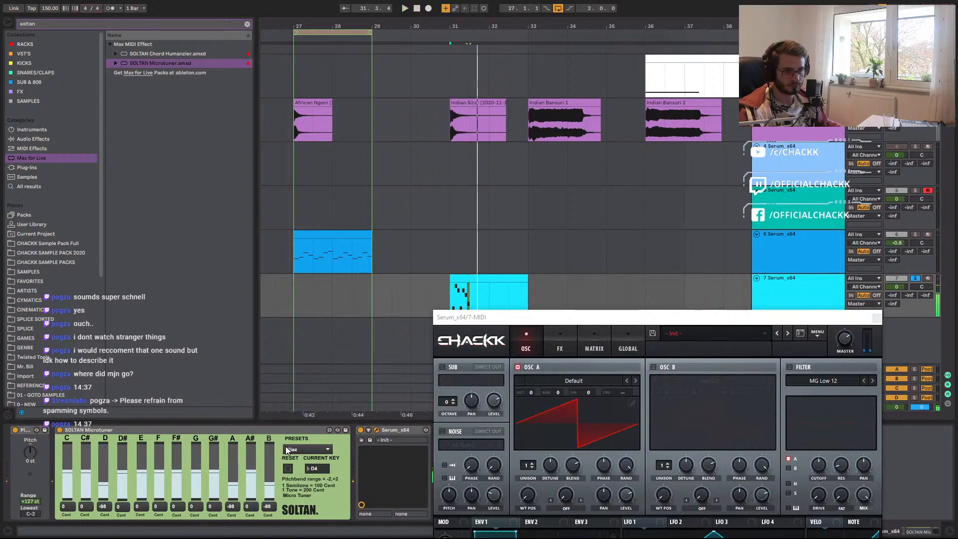
Load Indian Sitar.wav into oscillator A as its wavetable and assign LFO 1 in envelope mode to the wavetable position.
left_click_drag(673, 322, 674, 299)
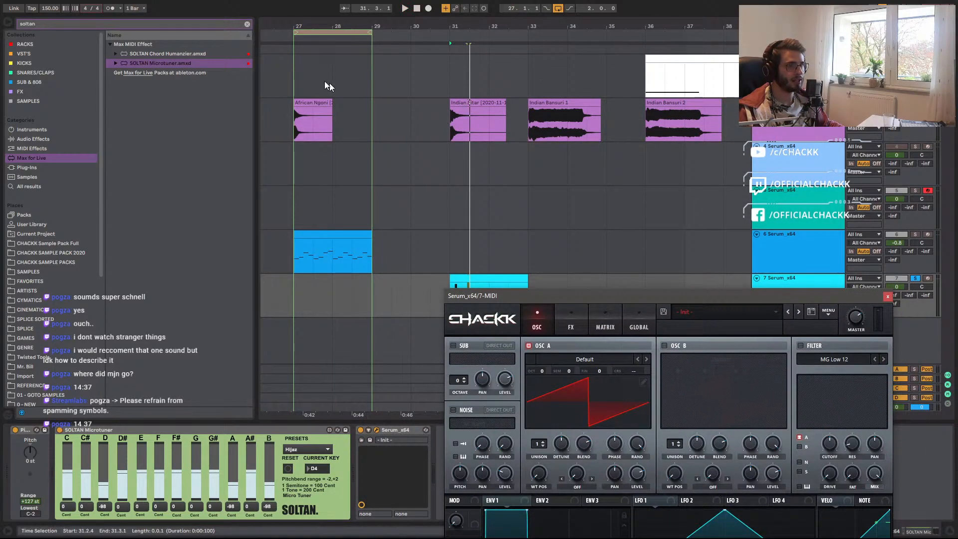
left_click(247, 24)
left_click(54, 234)
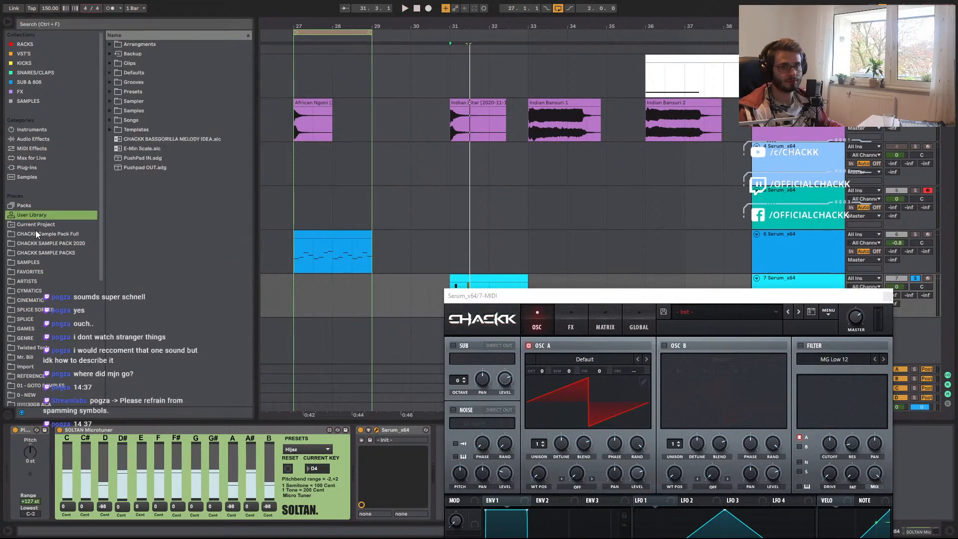
left_click_drag(140, 217, 576, 410)
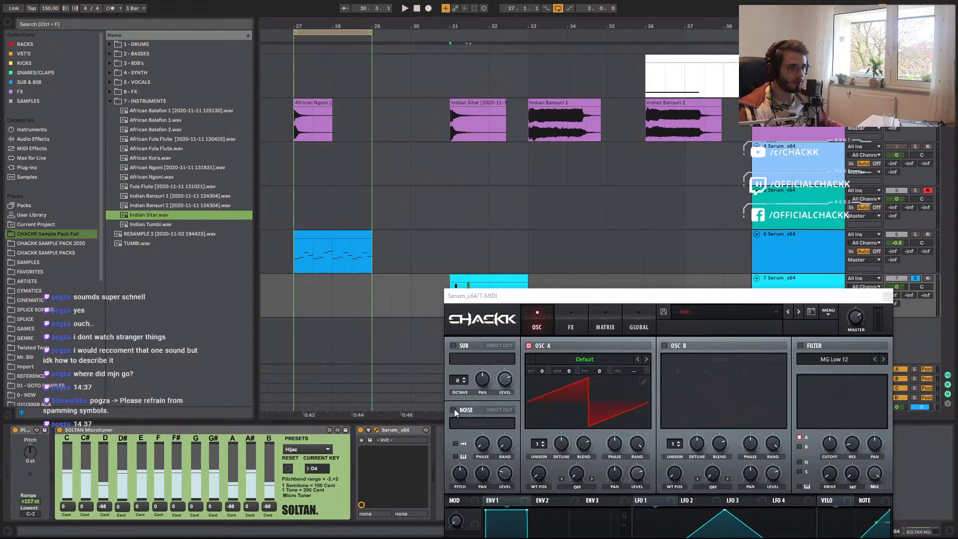
left_click_drag(612, 298, 569, 143)
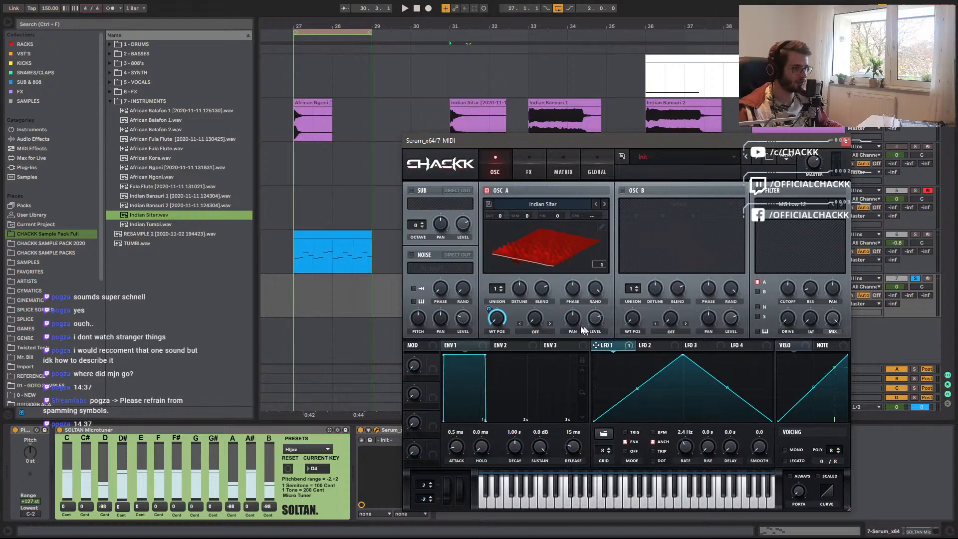
Reshape LFO 1 into a straight rising ramp and speed up its rate during playback.
left_click_drag(683, 359, 772, 355)
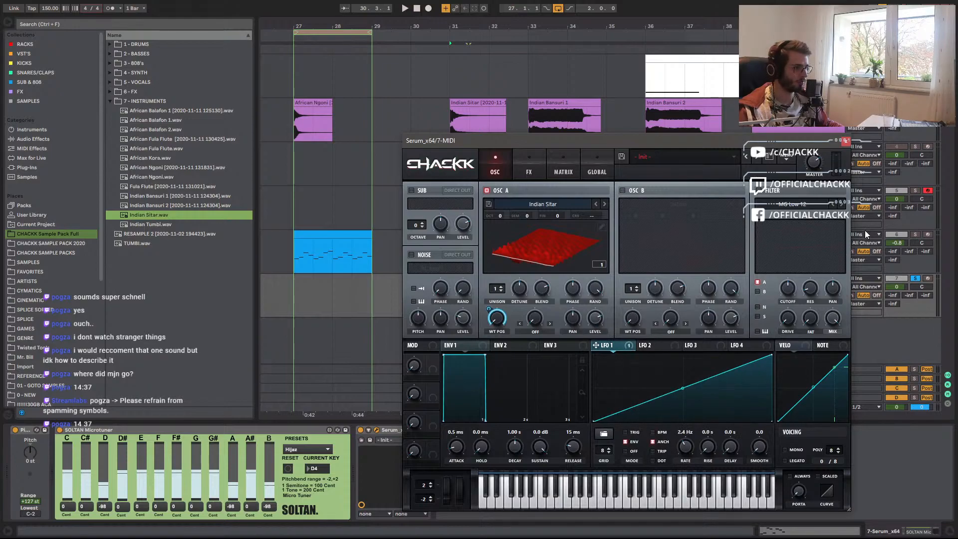
key("space")
mouse_move(686, 447)
left_mouse_down()
mouse_move(690, 433)
mouse_move(686, 454)
mouse_move(690, 444)
left_mouse_up()
Give envelope 1 a 324 ms decay, no sustain and a 170 ms release, and set LFO 1's rate to 4.0 Hz.
left_click_drag(534, 456, 534, 498)
left_click_drag(573, 448, 574, 435)
left_click_drag(510, 451, 510, 454)
left_click_drag(572, 447, 523, 454)
mouse_move(685, 445)
left_mouse_down()
mouse_move(692, 439)
mouse_move(683, 448)
left_mouse_up()
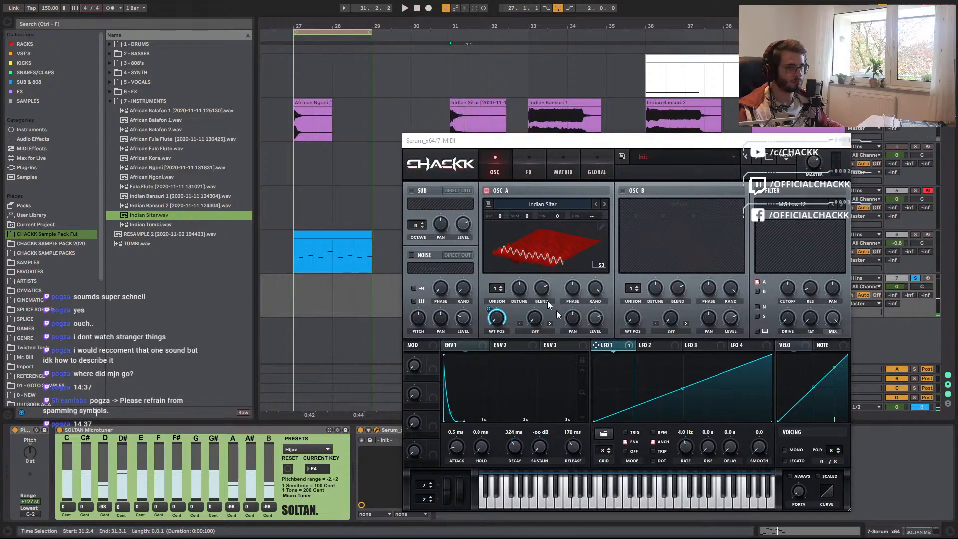
Play the track 7 clip while raising oscillator A by one octave and setting LFO 1's rate to 5.2 Hz.
left_click(605, 348)
mouse_move(483, 137)
left_mouse_down()
mouse_move(593, 230)
mouse_move(501, 138)
left_mouse_up()
left_click(472, 276)
key("space")
left_click_drag(521, 212, 523, 197)
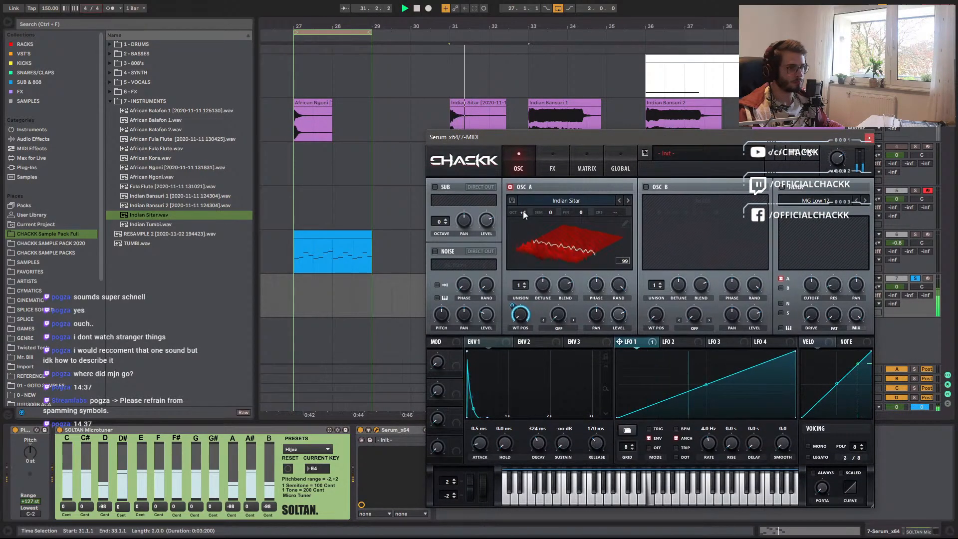
mouse_move(709, 442)
left_mouse_down()
mouse_move(709, 431)
mouse_move(711, 449)
left_mouse_up()
key("space")
Enable the noise oscillator with Indian Sitar.wav as a one-shot, key-tracked sample, and set its pitch to 2.
left_click(435, 251)
left_click_drag(154, 216, 460, 270)
left_click(437, 286)
left_click(437, 298)
double_click(441, 313)
type("2")
key("Return")
Stop playback, copy oscillator A's settings to oscillator B and enable oscillator B.
key("space")
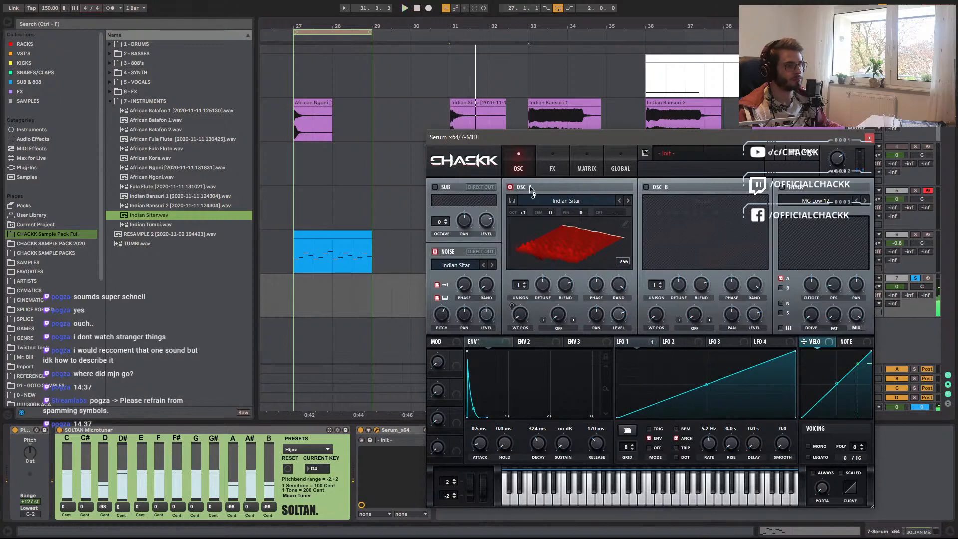
key("space")
left_click(810, 153)
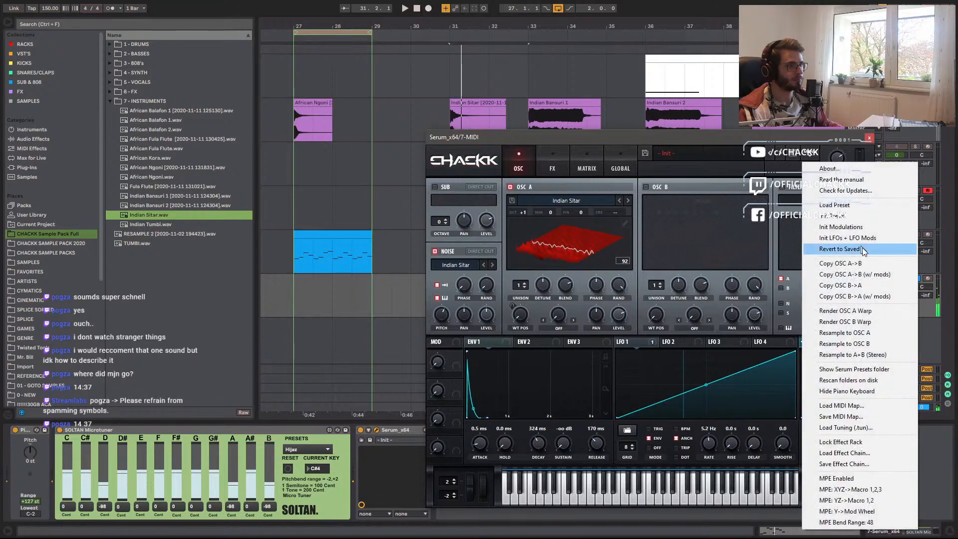
left_click(854, 264)
left_click(658, 186)
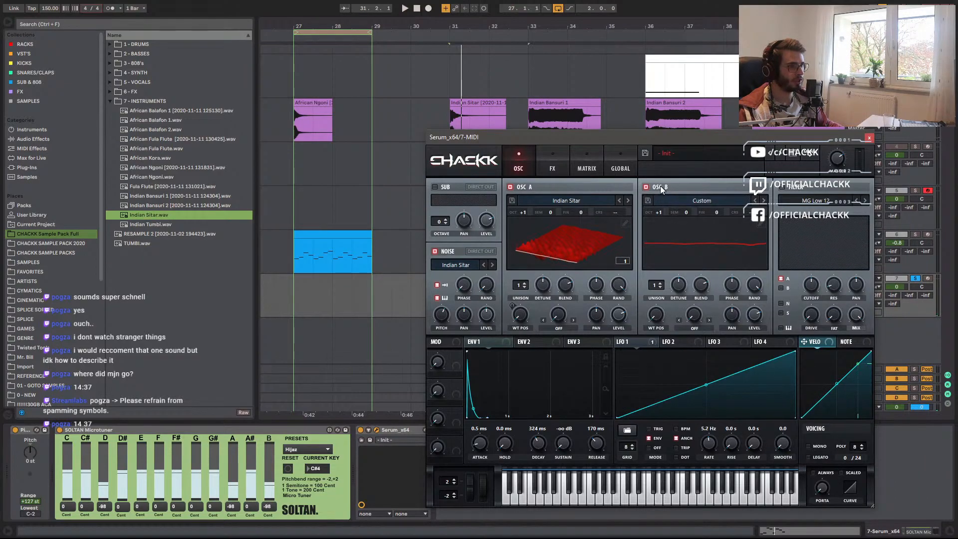
Open oscillator A's wavetable editor, set both grid sizes to 64 and cross-fade the table edges by grid size.
left_click(626, 223)
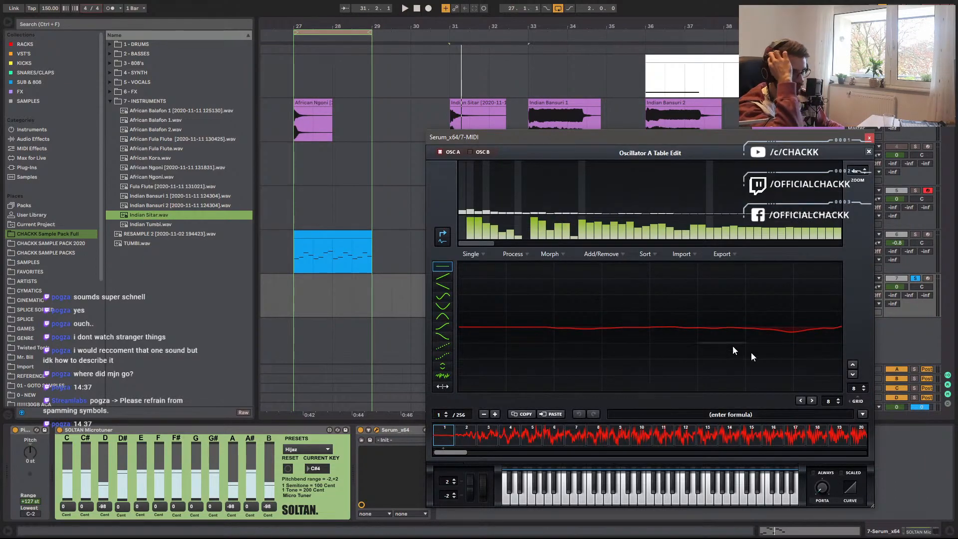
left_click_drag(864, 388, 864, 367)
left_click_drag(839, 401, 837, 373)
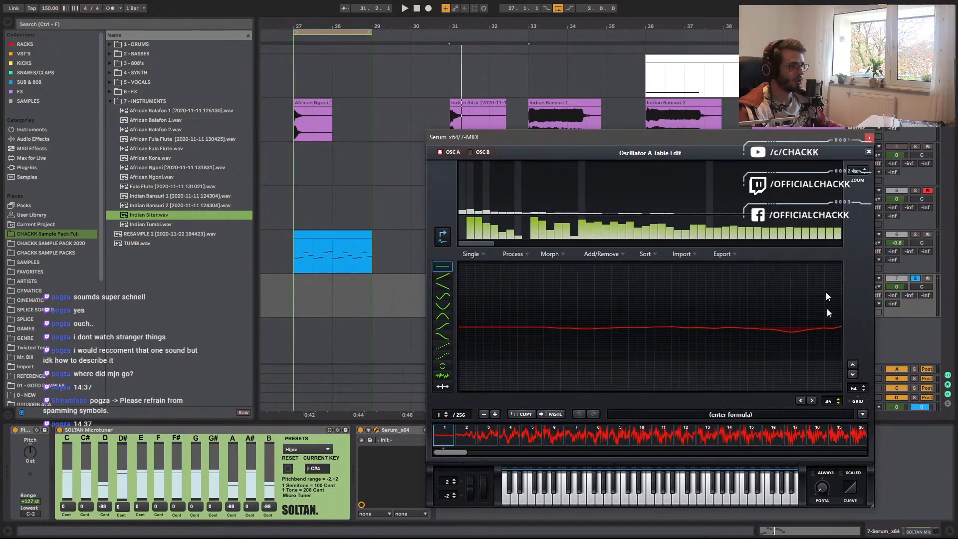
left_click(518, 257)
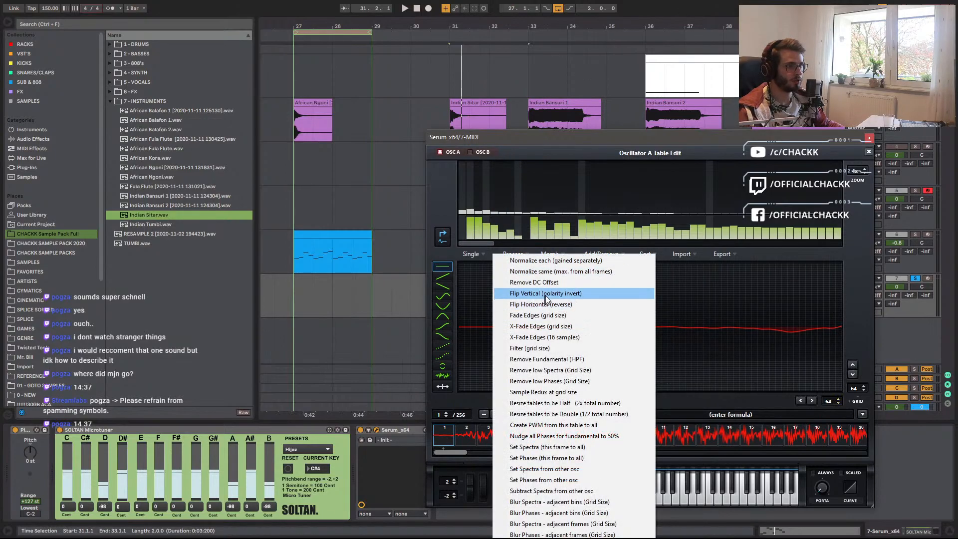
left_click(544, 327)
Normalize oscillator A's frames to the same maximum, remove their DC offset and close the wavetable editor.
left_click(513, 254)
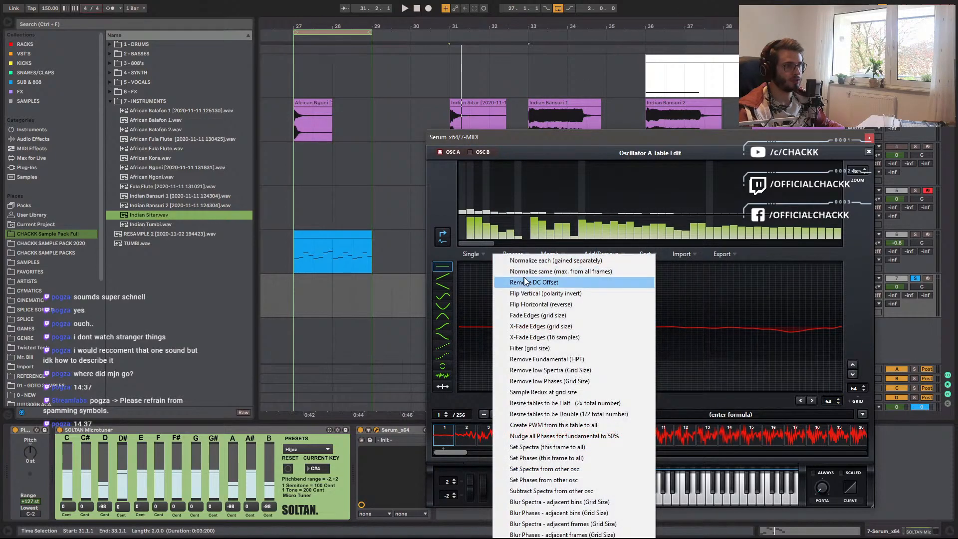
left_click(532, 271)
left_click(514, 254)
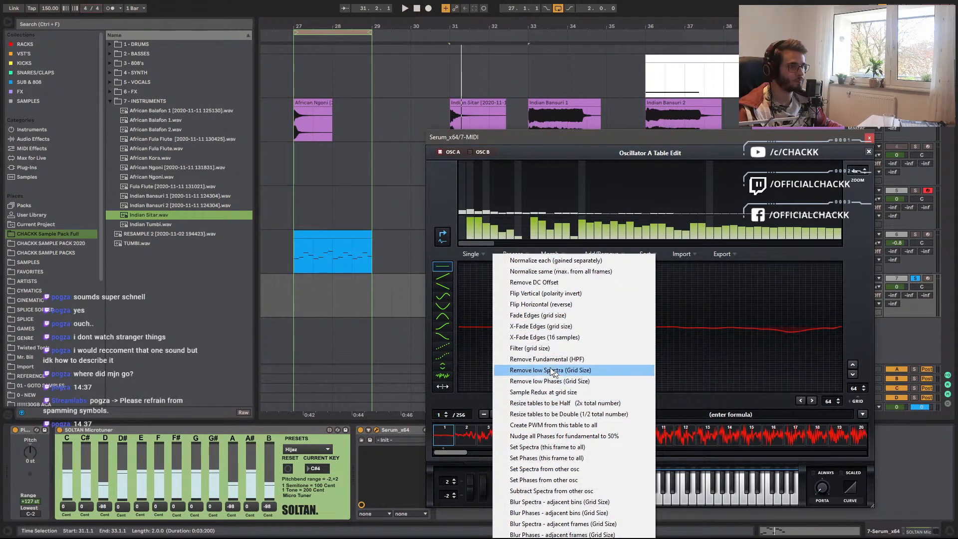
left_click(558, 283)
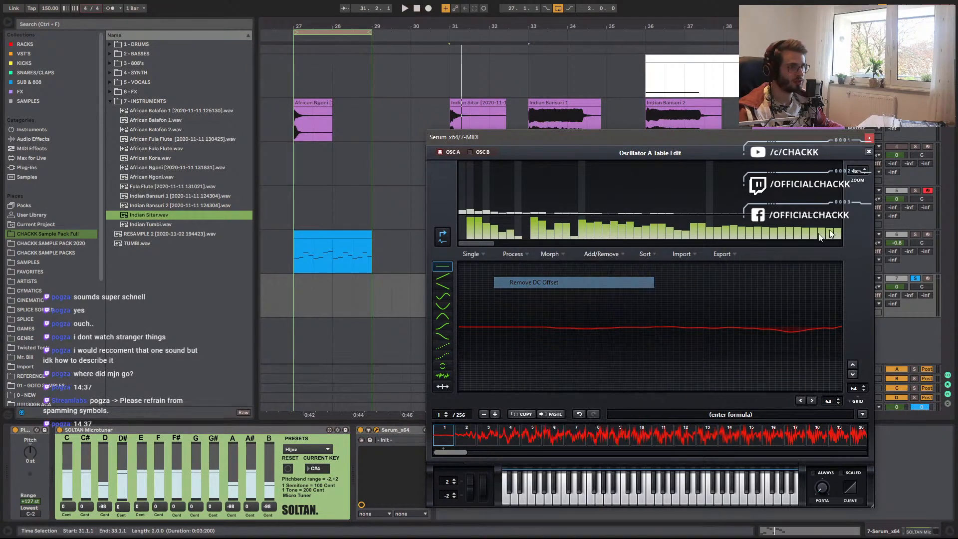
left_click(870, 153)
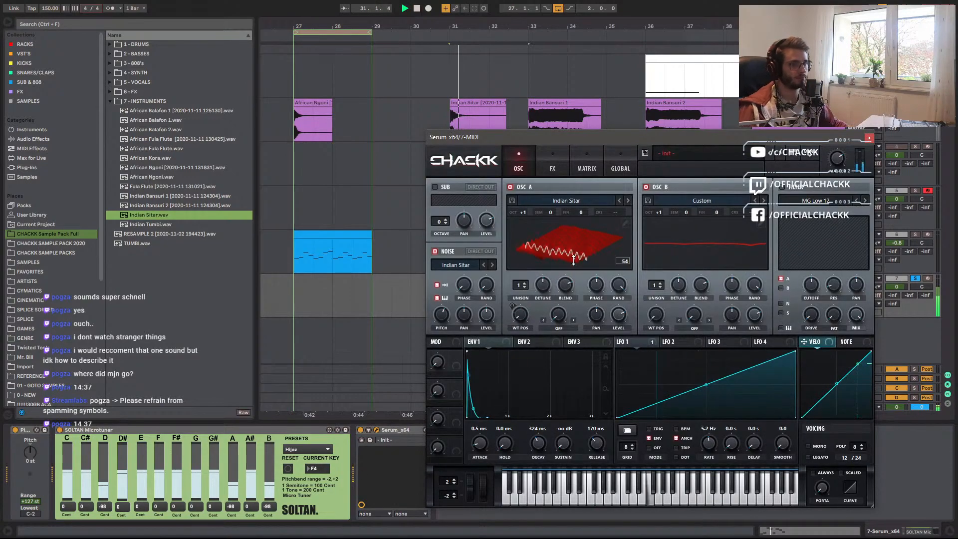
Copy oscillator A with its modulations to oscillator B and turn off the noise oscillator.
left_click(646, 187)
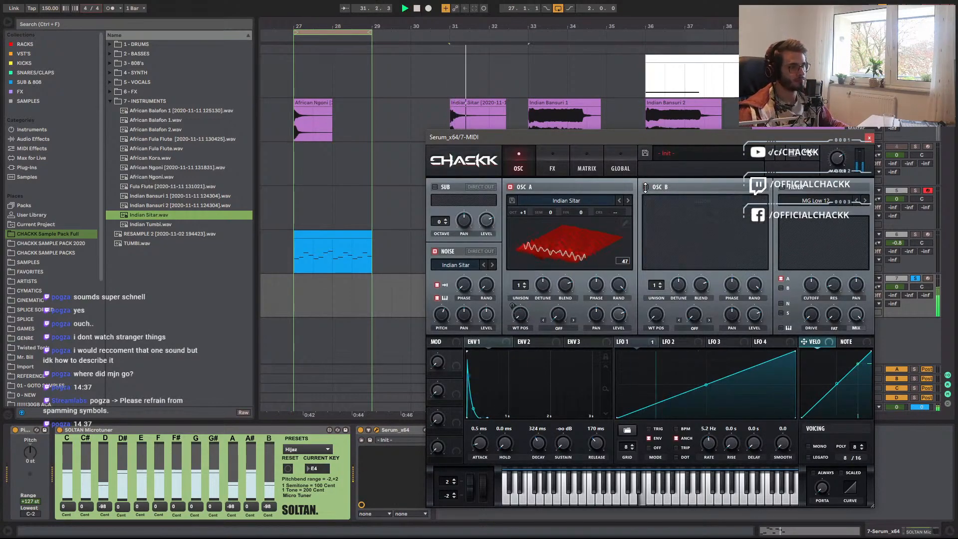
left_click(803, 159)
left_click(855, 275)
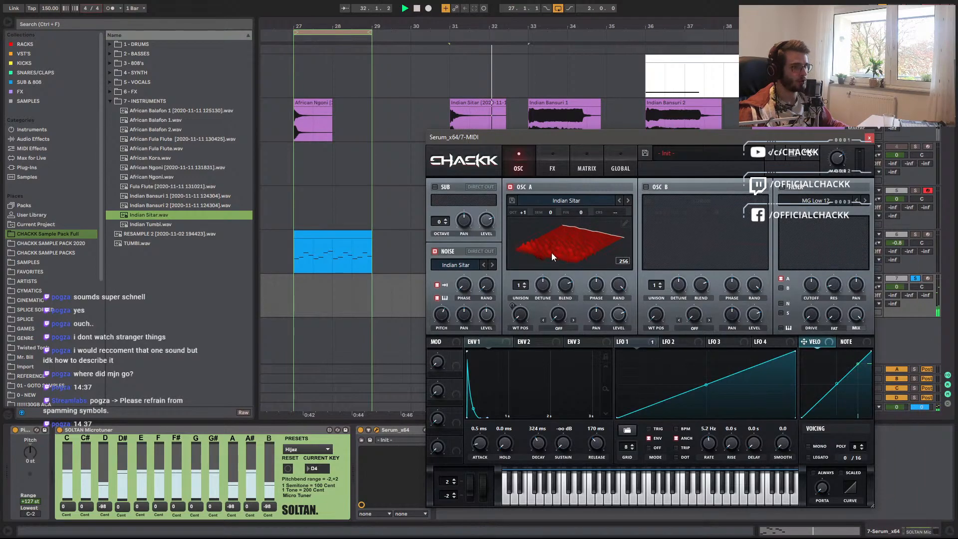
left_click(435, 252)
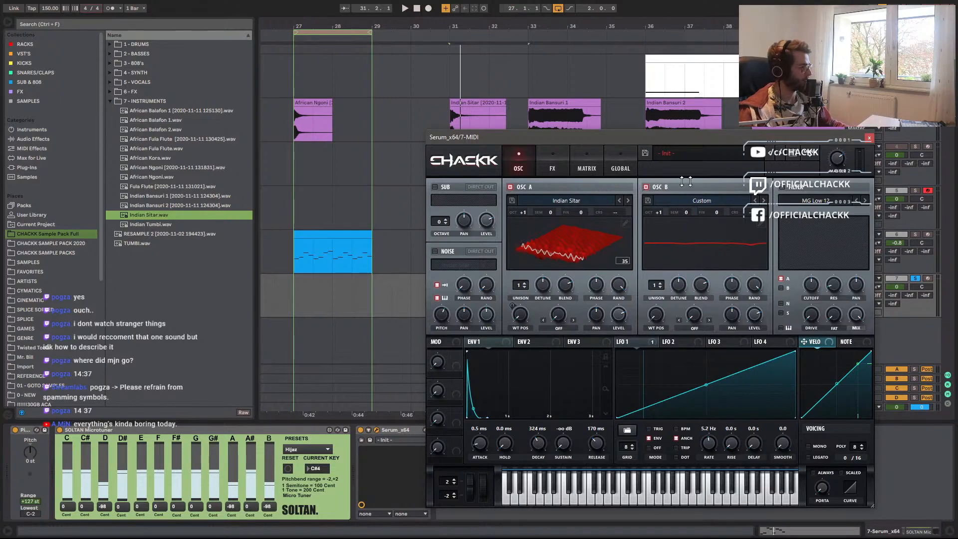
Adjust oscillator B's octave and modulate its wavetable position with LFO 1.
key("space")
left_click_drag(658, 212, 655, 216)
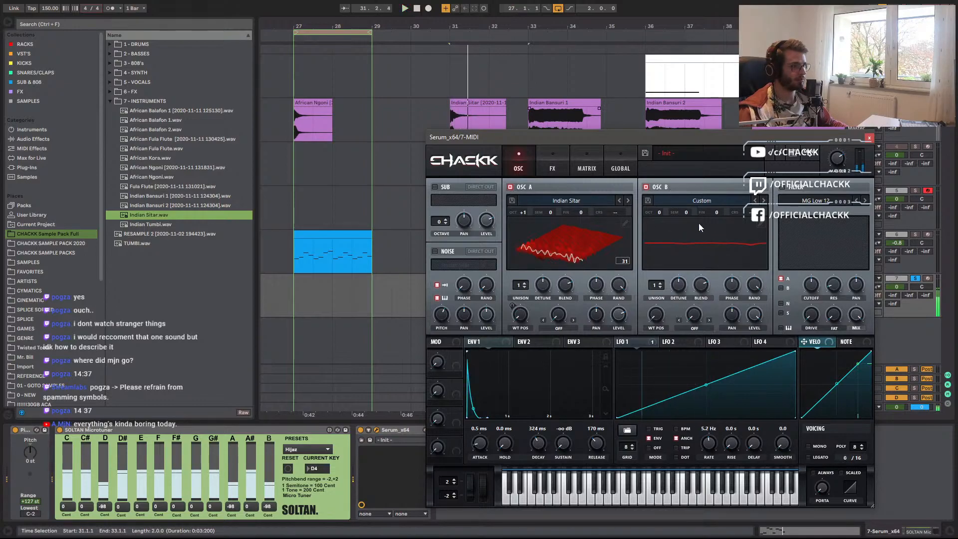
left_click_drag(655, 315, 656, 315)
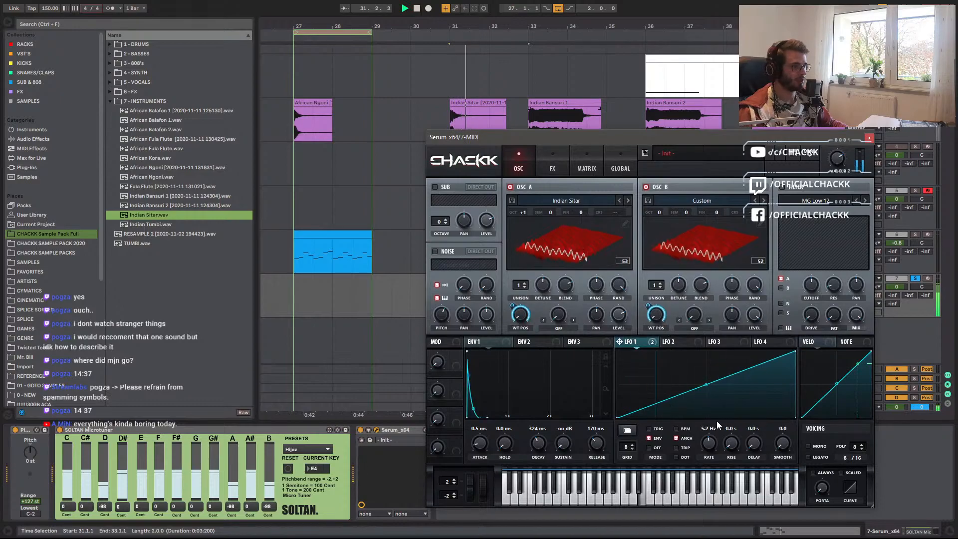
Give envelope 1 a 361 ms decay, -21.3 dB sustain and 115 ms release, and set LFO 1's rate to 3.9 Hz.
mouse_move(708, 444)
left_mouse_down()
mouse_move(709, 435)
mouse_move(707, 456)
left_mouse_up()
key("space")
key("space")
key("space")
key("space")
key("space")
left_click_drag(545, 455, 598, 454)
left_click_drag(709, 449, 710, 440)
Audition the melody, re-enable the Indian Sitar noise oscillator and raise its level.
key("space")
key("space")
left_click(444, 254)
left_click_drag(487, 315, 492, 305)
Enable the MG Low 12 filter for oscillators A and B with LFO 1 modulating its cutoff, and close the synth window.
left_click(782, 187)
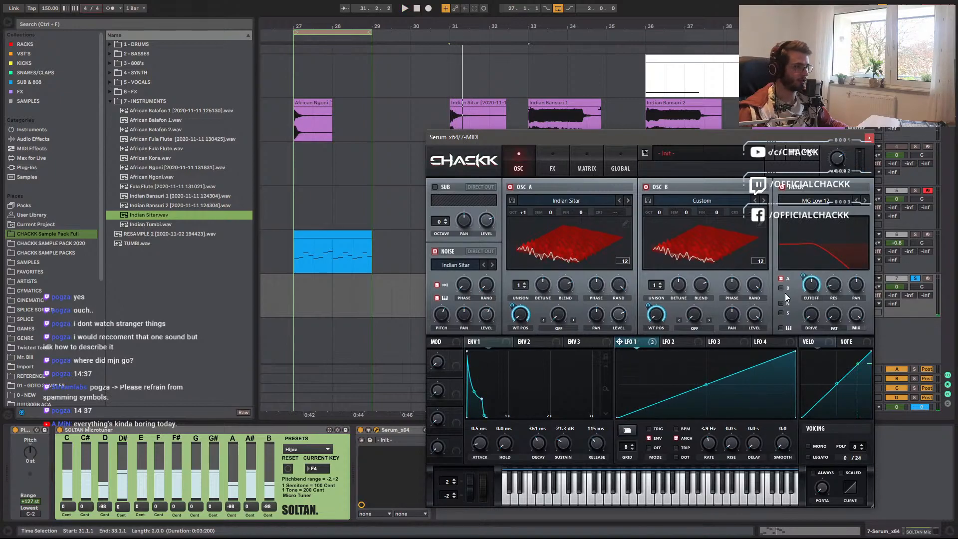
mouse_move(812, 286)
left_mouse_down()
mouse_move(823, 270)
mouse_move(811, 295)
left_mouse_up()
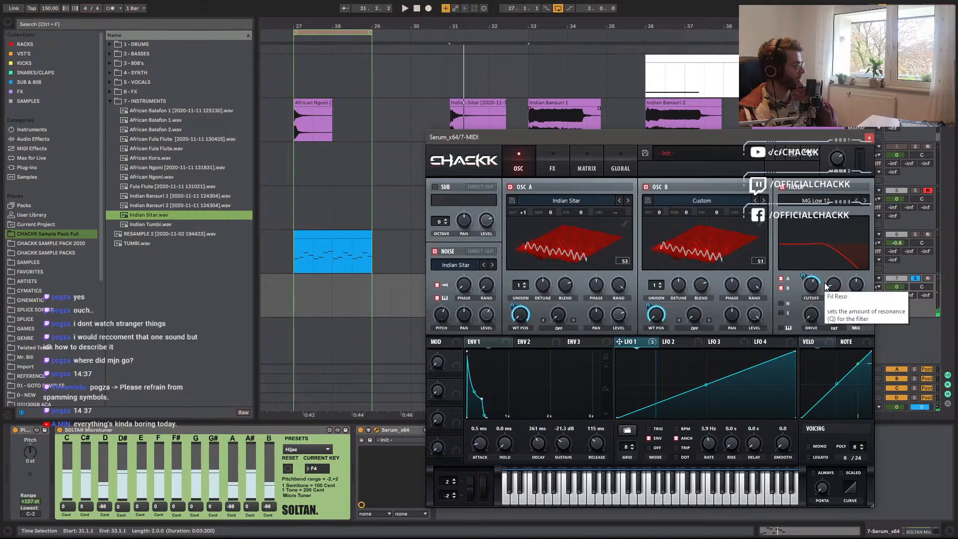
left_click(869, 139)
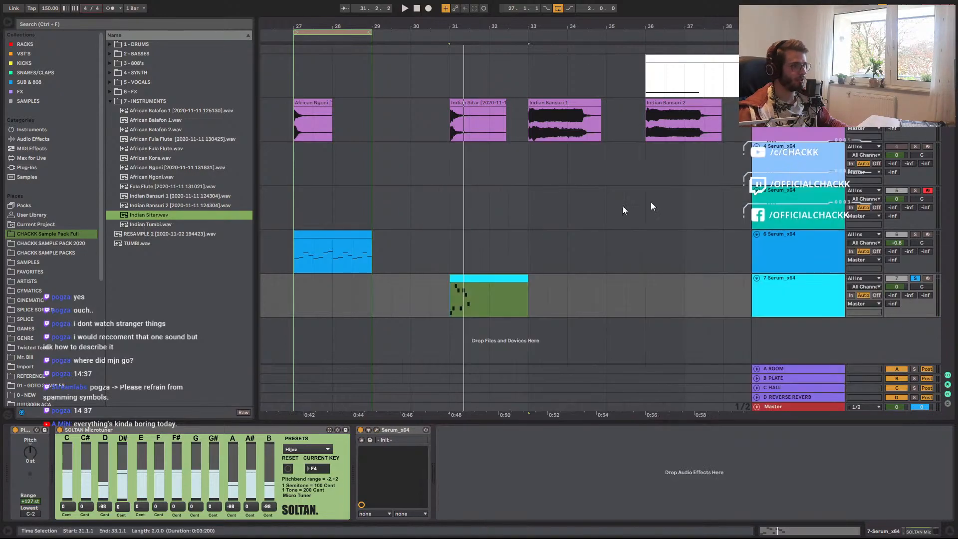
In the track 7 MIDI clip, delete every note except the first C3 and lengthen that note to one beat.
double_click(494, 274)
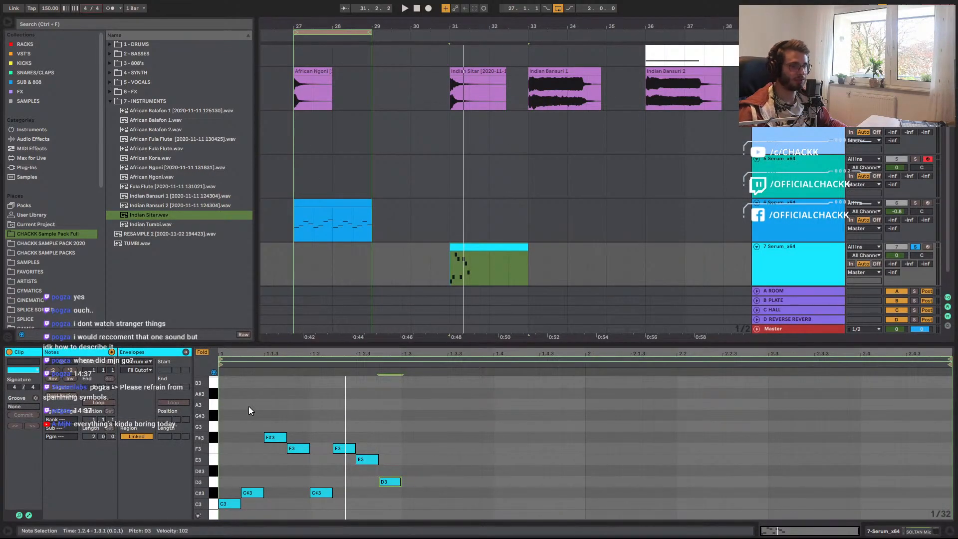
left_click_drag(249, 407, 492, 505)
key("Delete")
left_click_drag(240, 505, 308, 508)
key("space")
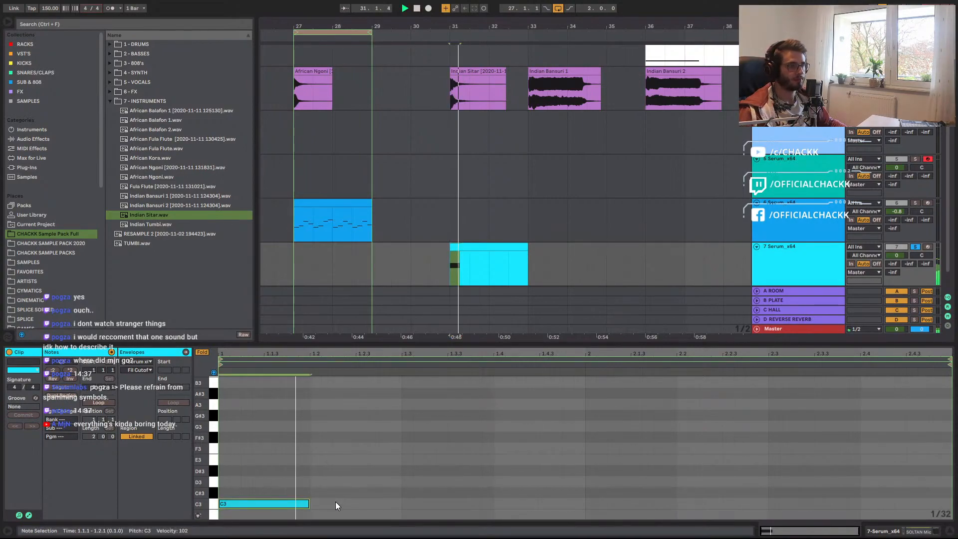
Duplicate the C3 note, transpose the copy at 1.2 to D#3 and shorten it to half a beat.
key("ctrl+d")
key("Up")
key("Up")
key("Up")
key("Up")
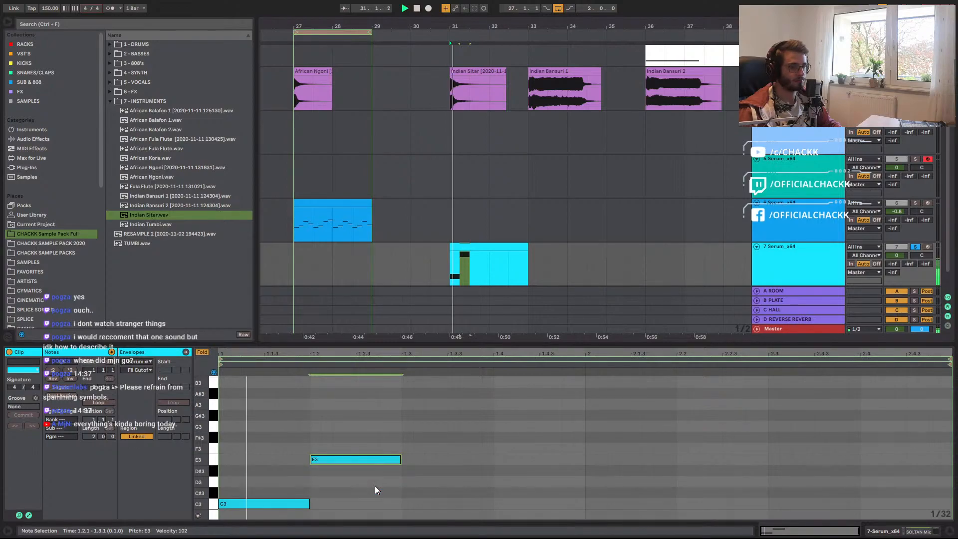
key("shift+Left")
key("shift+Left")
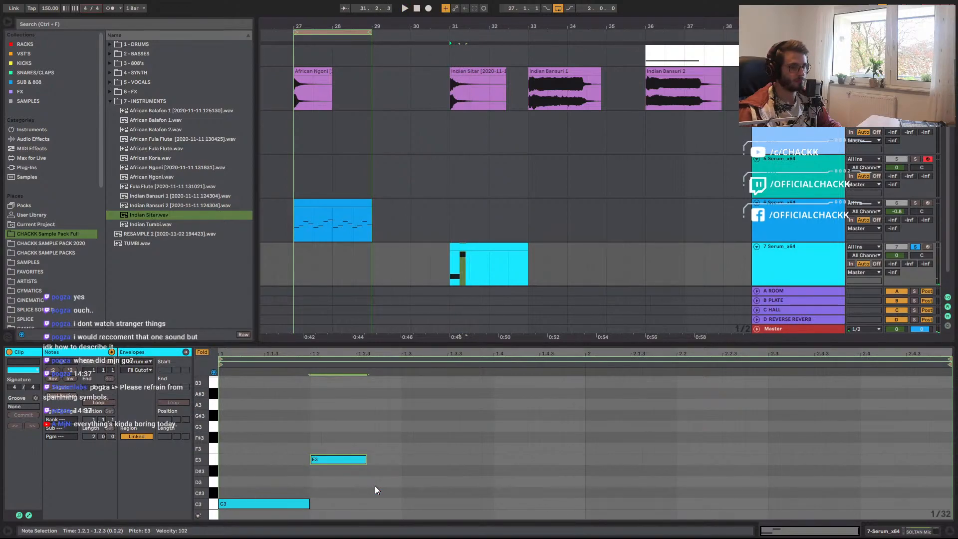
key("Down")
key("space")
key("space")
Duplicate the D#3 note to 1.2.3 and transpose the copy to G3.
key("ctrl+d")
key("Up")
key("Up")
key("Up")
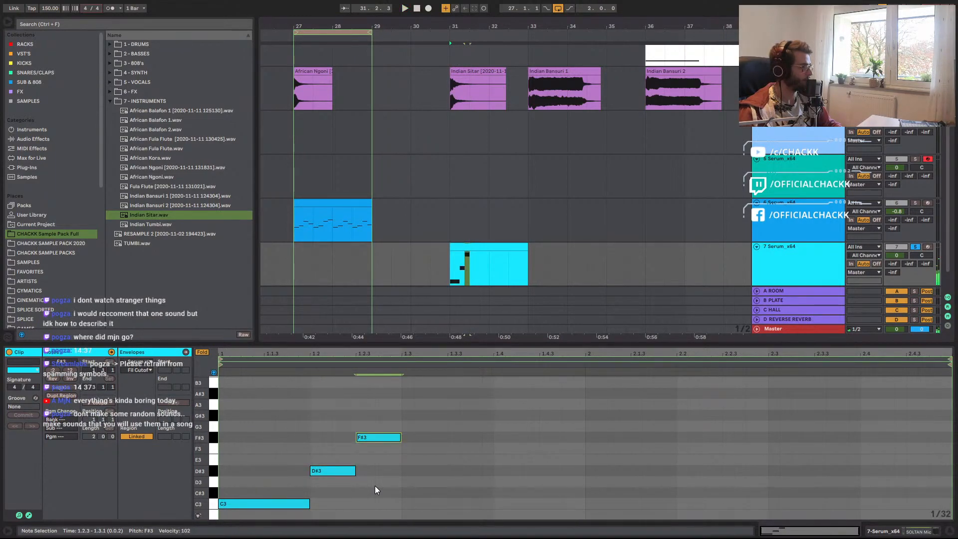
key("space")
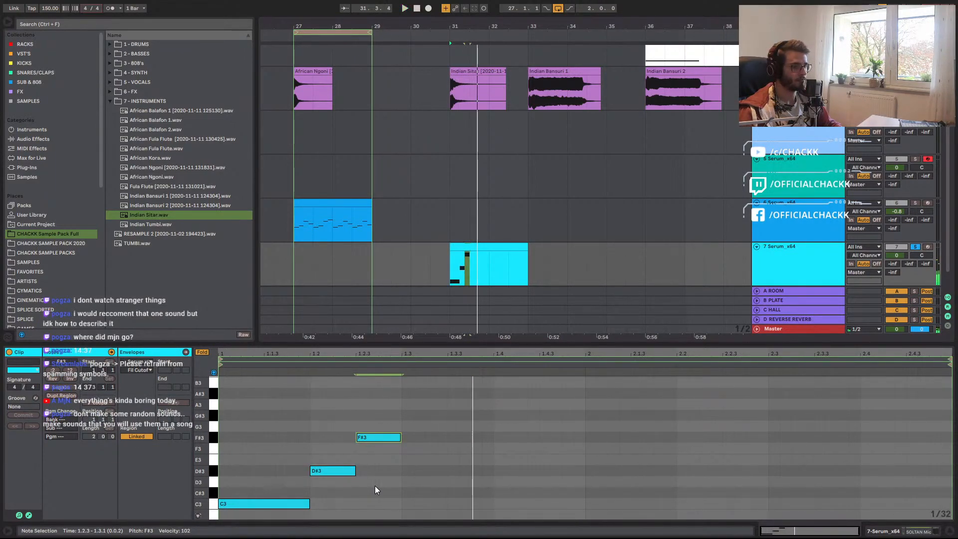
key("Up")
Duplicate the G3 note to 1.3 and transpose the copy down to C3.
key("ctrl+d")
key("Down")
key("Down")
key("Down")
key("Down")
key("Down")
key("Down")
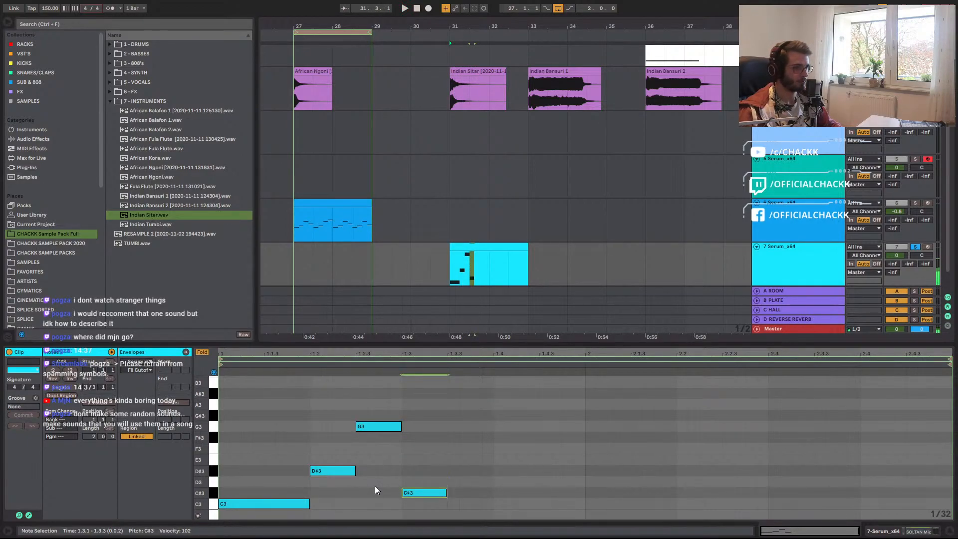
key("Down")
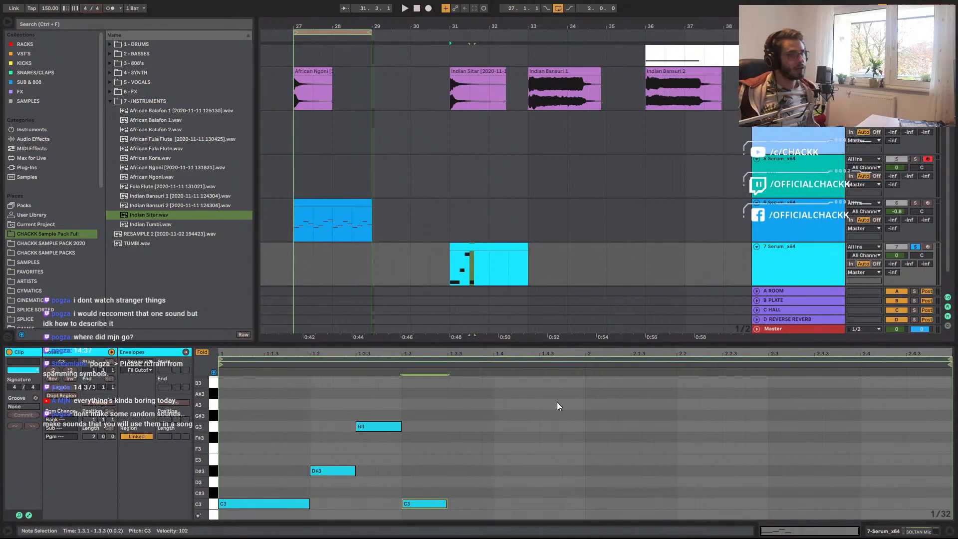
key("super")
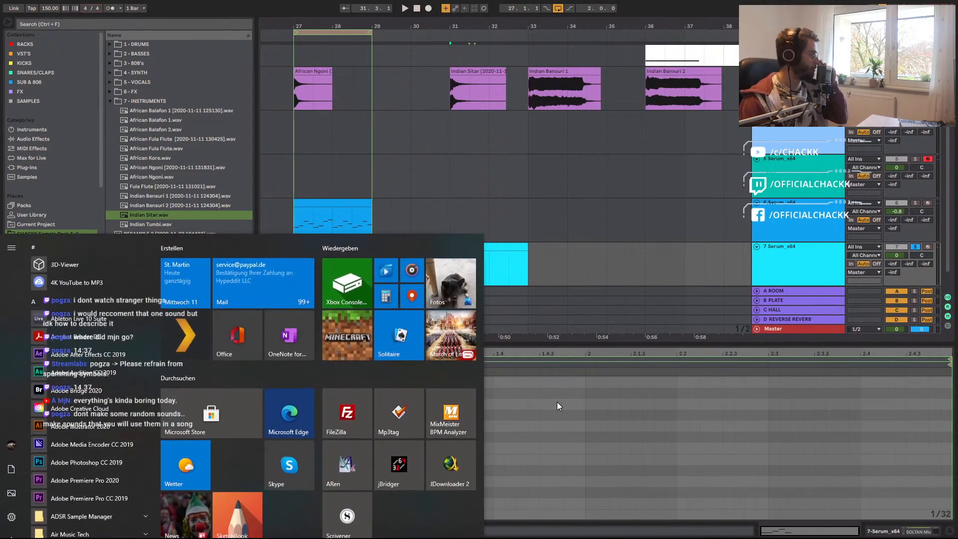
key("super")
Audition the phrase, move its last C3 note to 1.3.3 and shift the G3 note to F3 at 1.2.4.
left_click(495, 264)
key("space")
key("space")
key("space")
key("space")
key("space")
left_click_drag(418, 505, 464, 503)
key("space")
left_click_drag(376, 430, 398, 451)
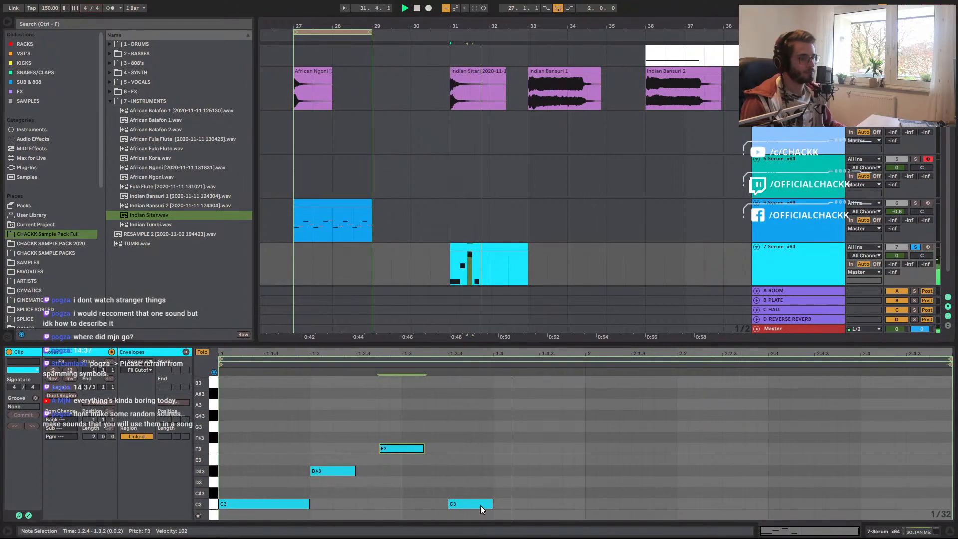
Copy the last C3 note to F3 at 1.4.3 and lengthen the C3 note before it.
left_click_drag(474, 505, 520, 484)
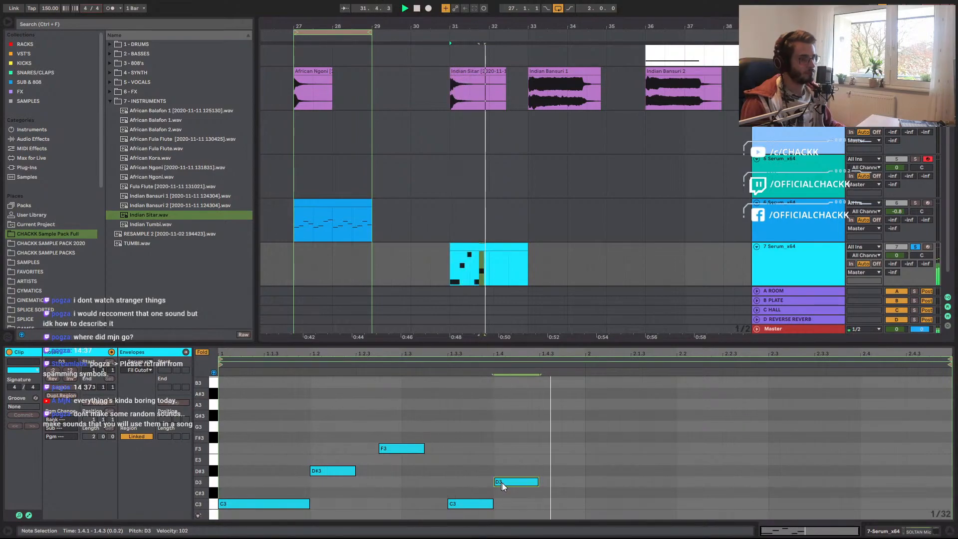
left_click_drag(505, 485, 508, 475)
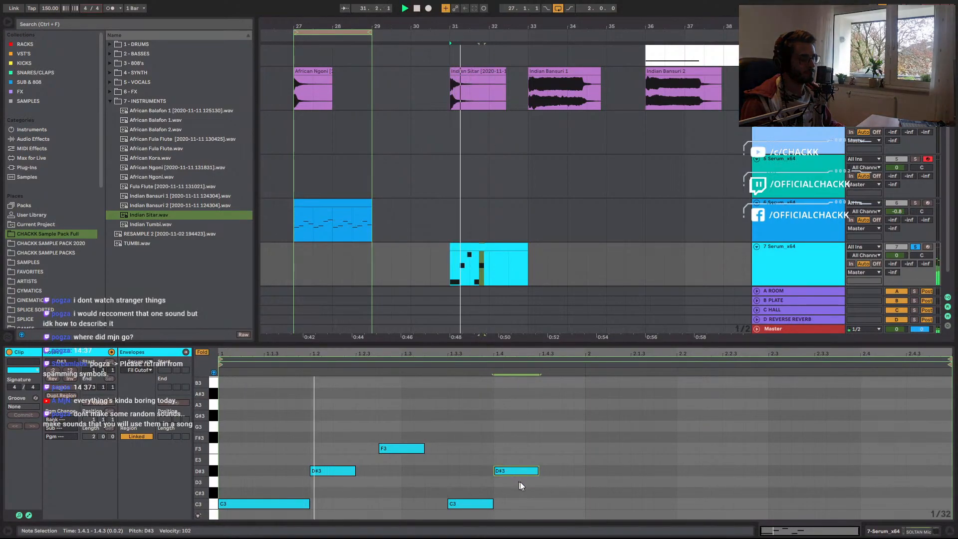
left_click_drag(493, 504, 558, 474)
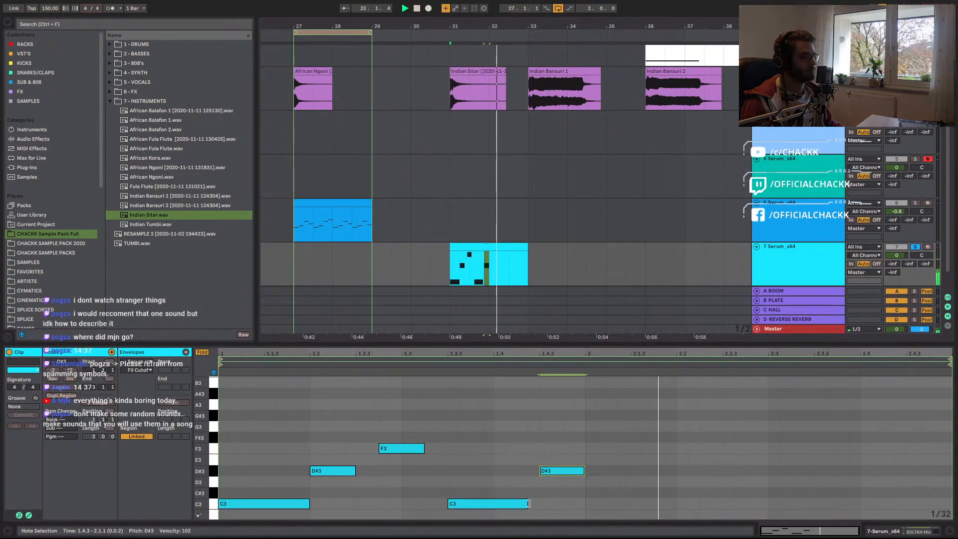
left_click_drag(552, 473, 549, 450)
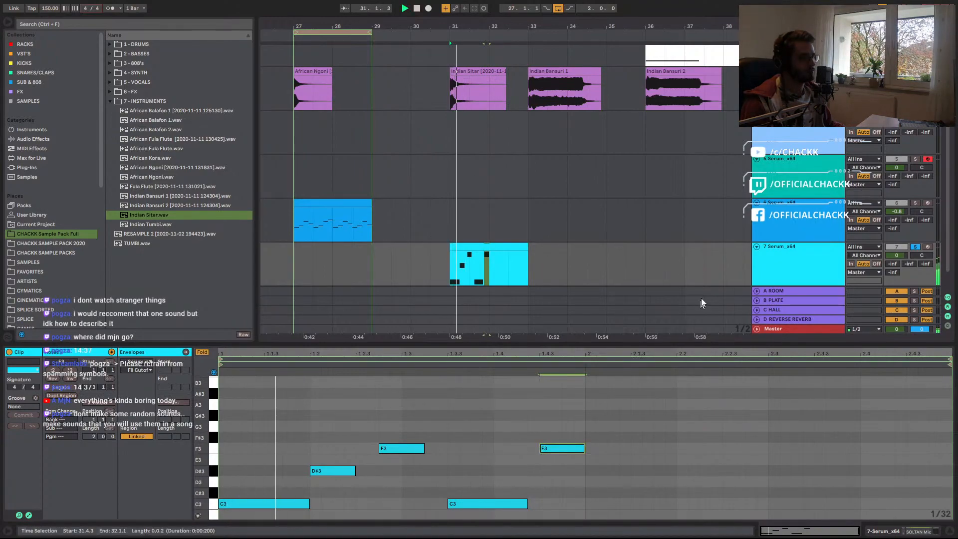
Reopen track 7's Serum instance and enable the Hyper/Dimension effect.
left_click(776, 277)
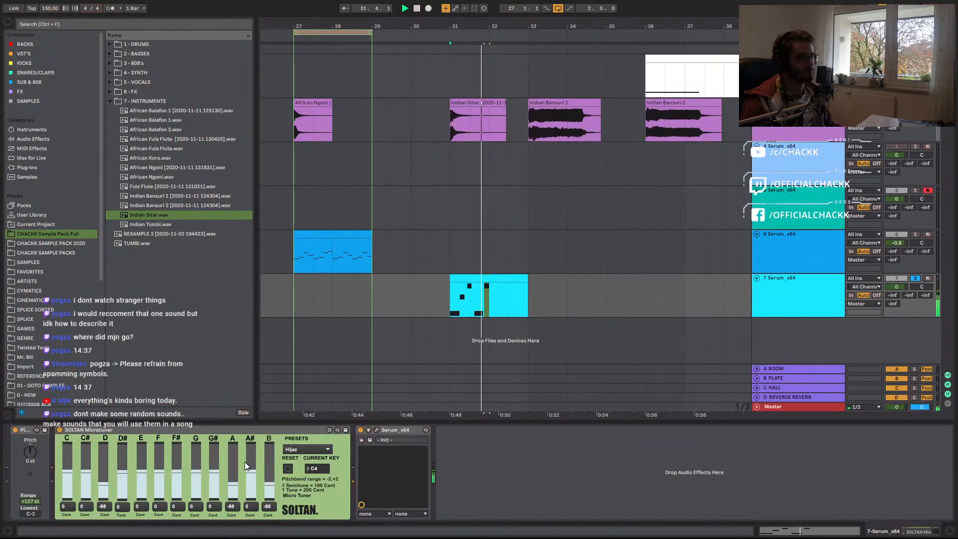
left_click(377, 430)
left_click(563, 165)
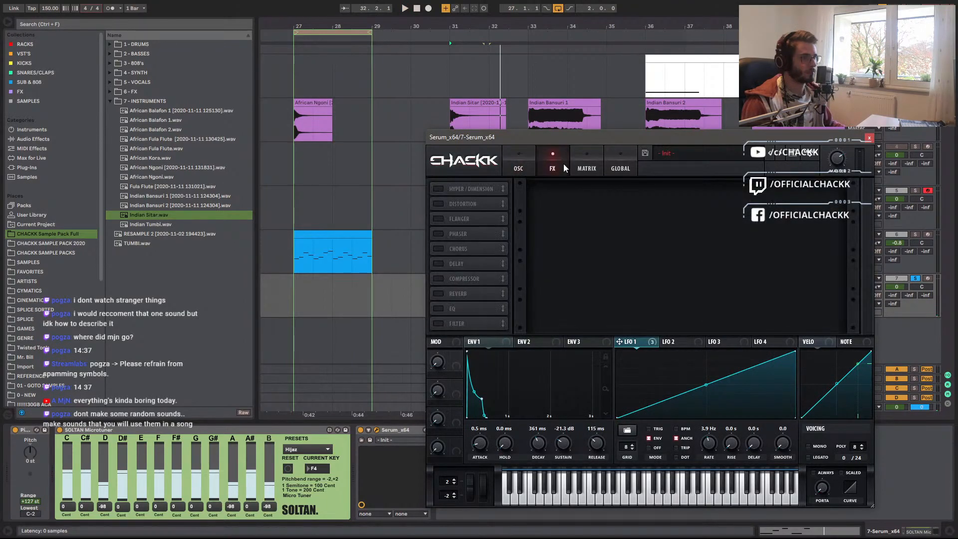
left_click(438, 189)
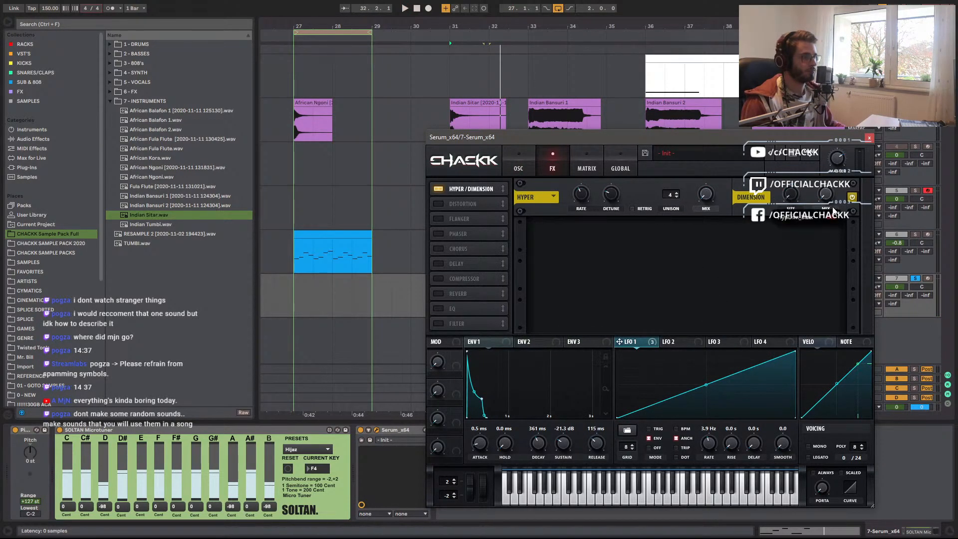
Enable Delay, Compressor and Reverb, and place Delay and Reverb directly after Hyper/Dimension in the effects chain.
left_click(439, 264)
left_click(439, 279)
left_click(440, 294)
left_click_drag(449, 295, 467, 197)
left_click_drag(451, 278, 473, 217)
key("space")
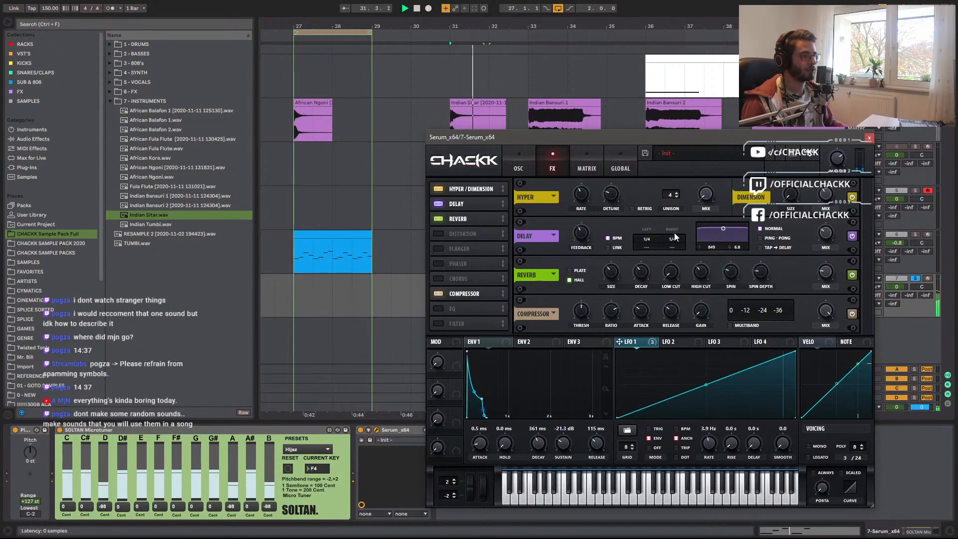
Set the delay's right time to 1/8 and audition the melody.
left_click_drag(673, 239, 670, 250)
key("space")
key("space")
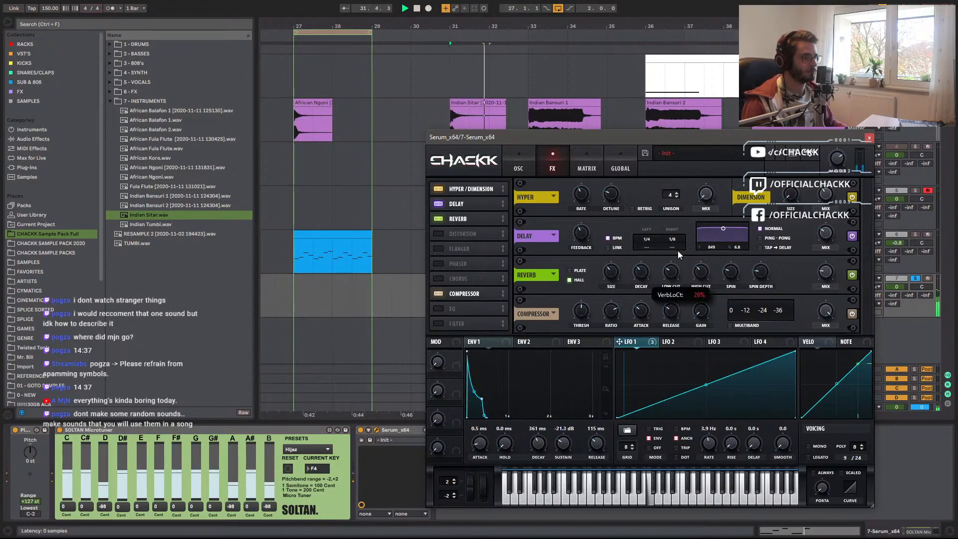
Switch the delay to ping-pong with its filter at about 7870 Hz, and place the multiband compressor after Reverb.
left_click_drag(469, 295, 484, 205)
left_click_drag(721, 270, 742, 279)
left_click(760, 277)
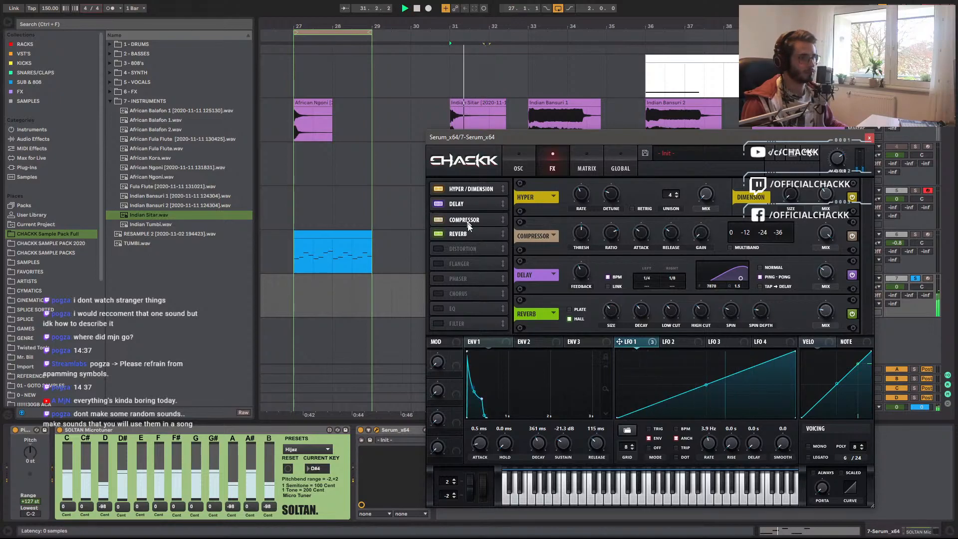
left_click_drag(468, 226, 468, 239)
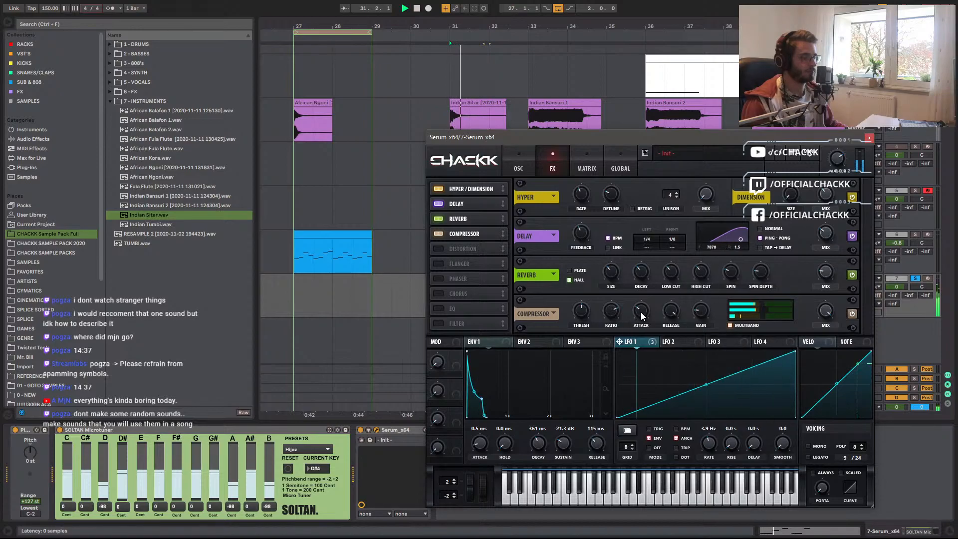
Lower the filter cutoff to about 522 Hz and set LFO 1's rate to 2.5 Hz.
left_click(521, 162)
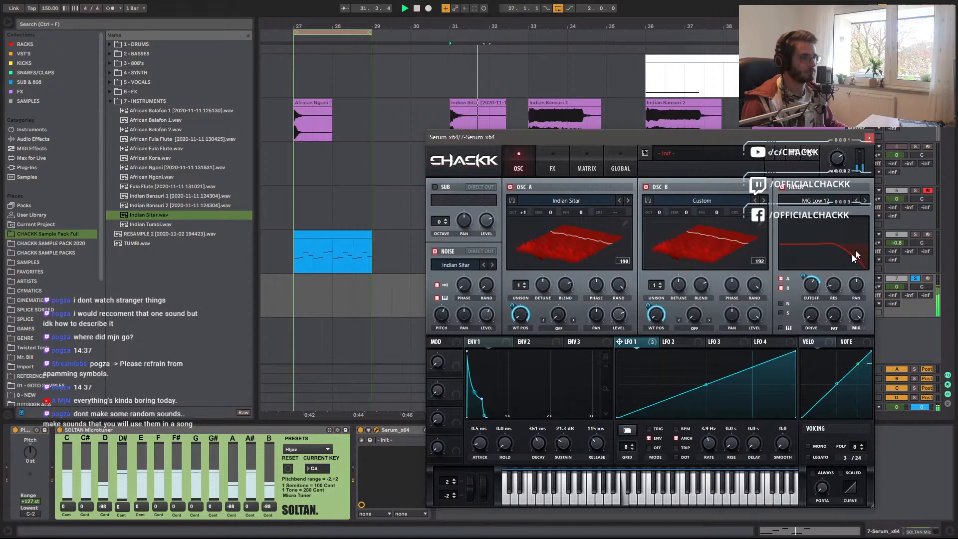
mouse_move(816, 283)
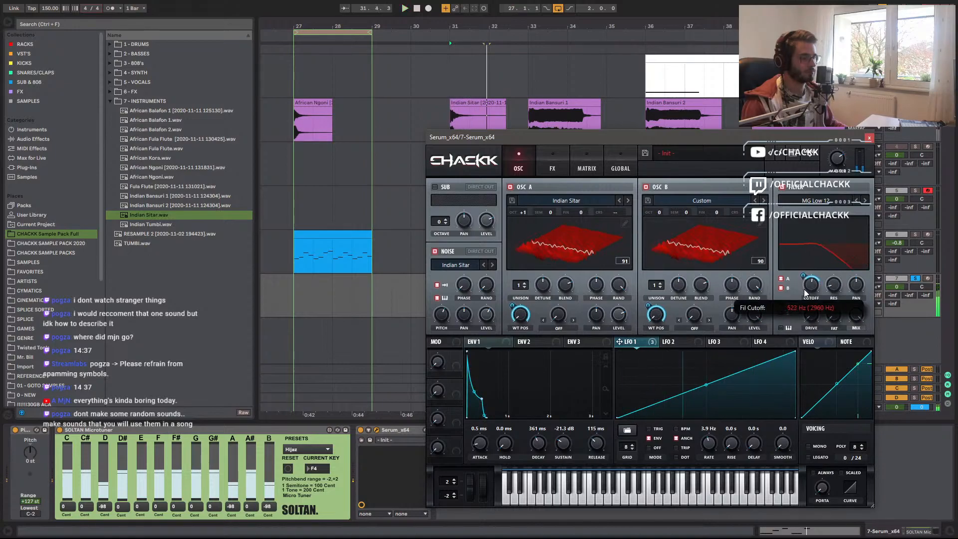
mouse_move(708, 448)
left_mouse_down()
mouse_move(716, 438)
mouse_move(701, 455)
mouse_move(706, 447)
left_mouse_up()
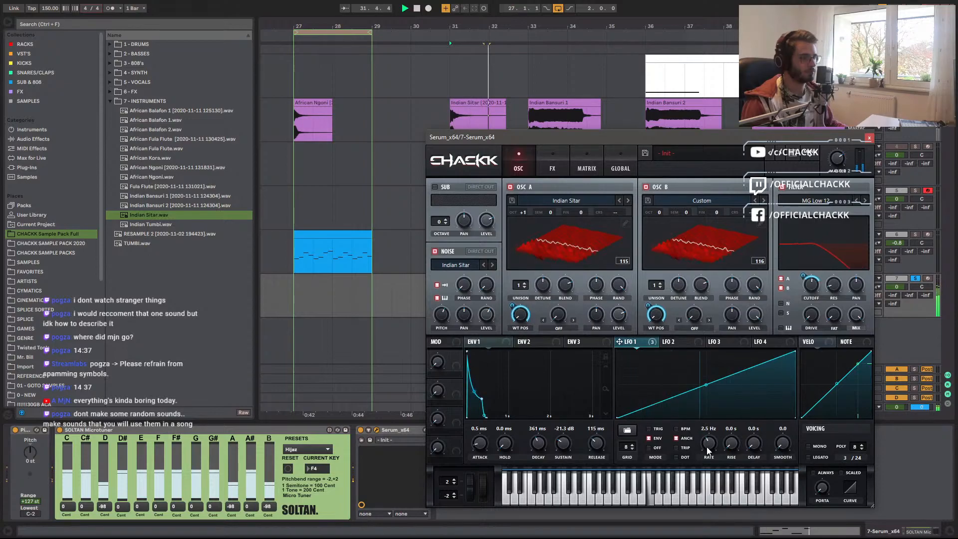
Enable Mono, Legato and Always portamento in the voicing settings and audition the melody.
left_click(809, 447)
left_click(810, 457)
left_click(814, 473)
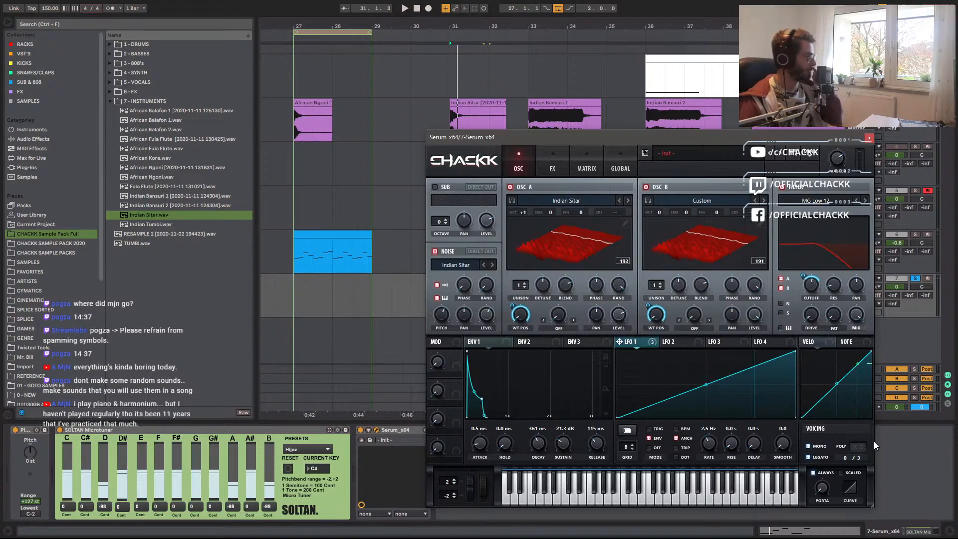
key("space")
key("space")
key("space")
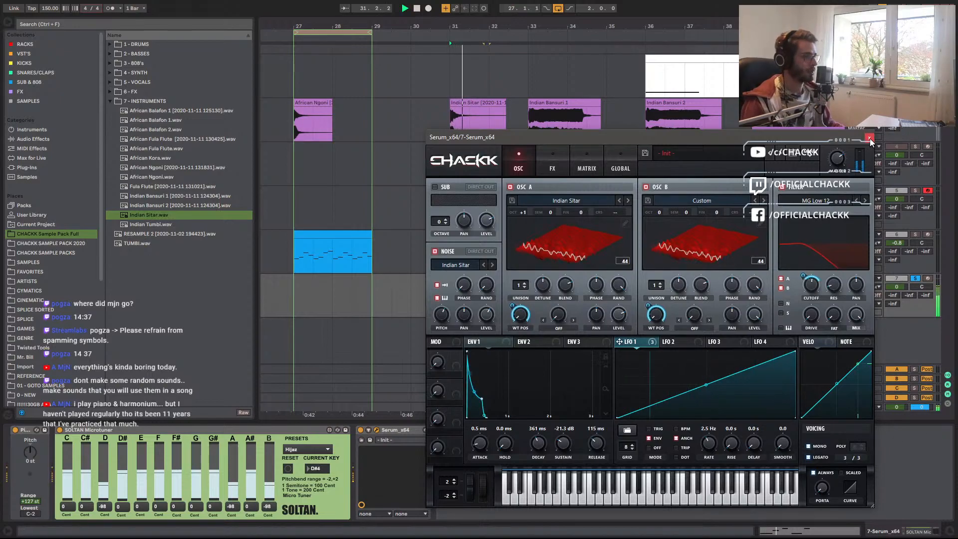
Open track 7's melody clip and arrange its notes as D#3 at 1.2, D3 at 1.2.3 and C3 at 1.3.
left_click(870, 138)
key("ctrl+f")
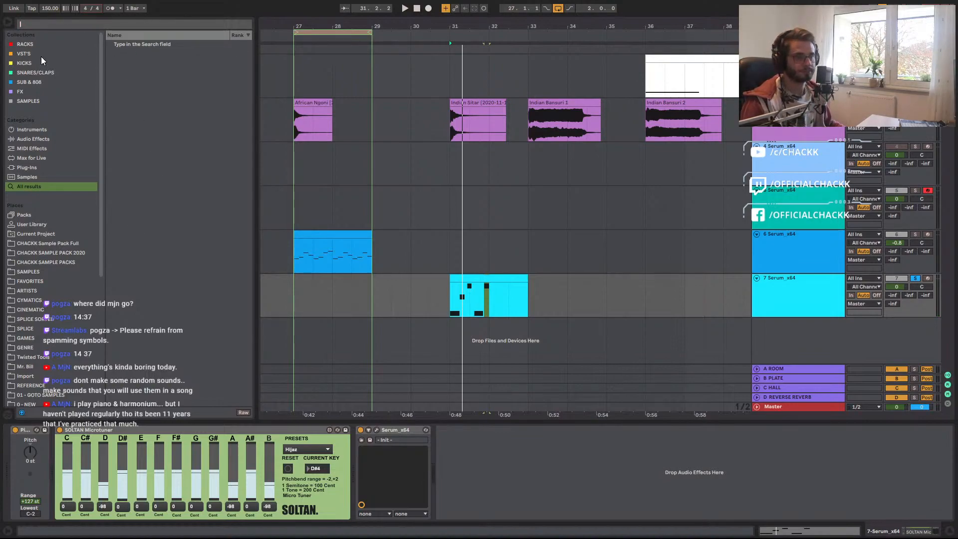
double_click(474, 278)
key("space")
left_click(394, 449)
mouse_move(391, 450)
left_mouse_down()
mouse_move(389, 484)
mouse_move(368, 483)
mouse_move(426, 504)
mouse_move(416, 503)
left_mouse_up()
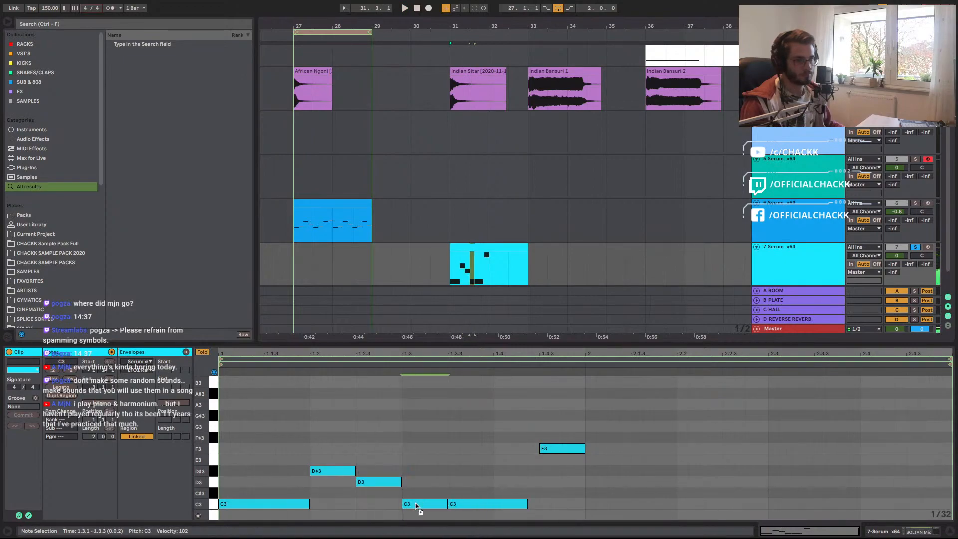
Delete the C3 note at 1.3.3 and audition the phrase.
key("space")
key("space")
left_click(460, 504)
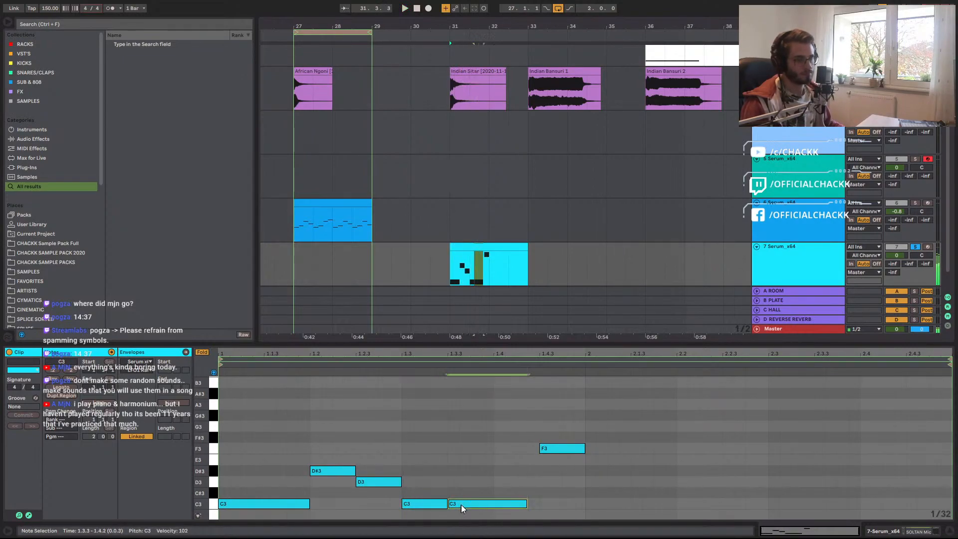
key("Delete")
key("space")
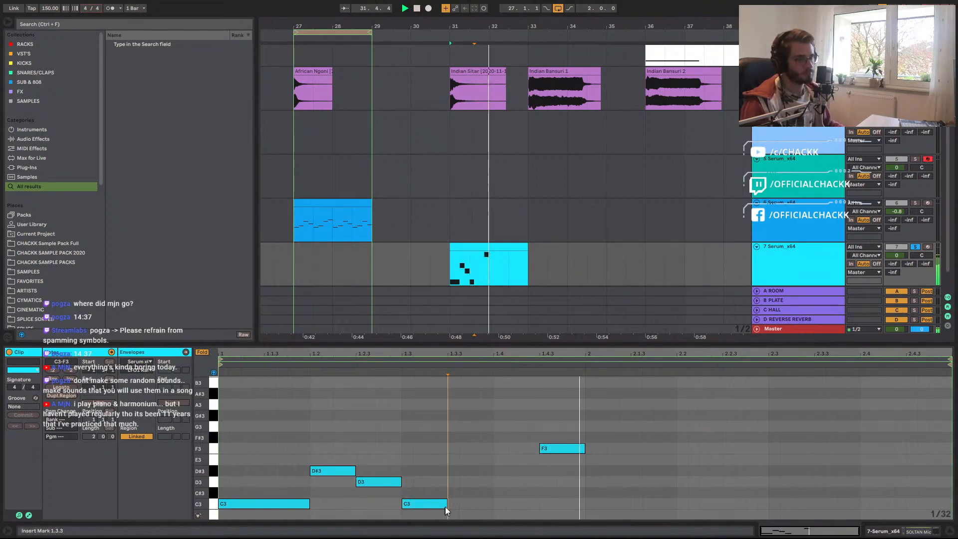
Extend the melody with half-beat notes G3, F3, D#3 and C#3 from bar 2, ending on a C3 from 2.3 to 2.4.
left_click(564, 448)
left_click_drag(564, 448, 781, 505)
key("space")
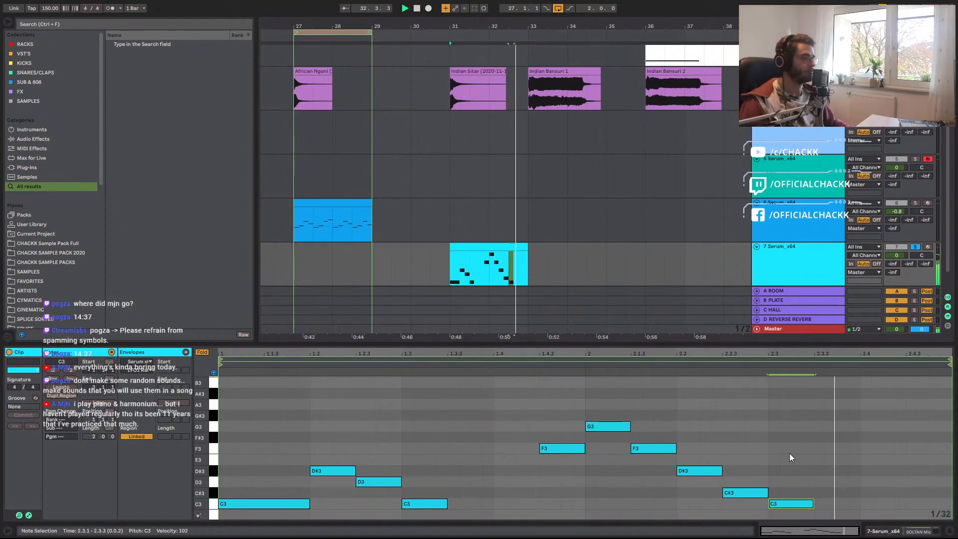
key("space")
left_click_drag(812, 504, 860, 505)
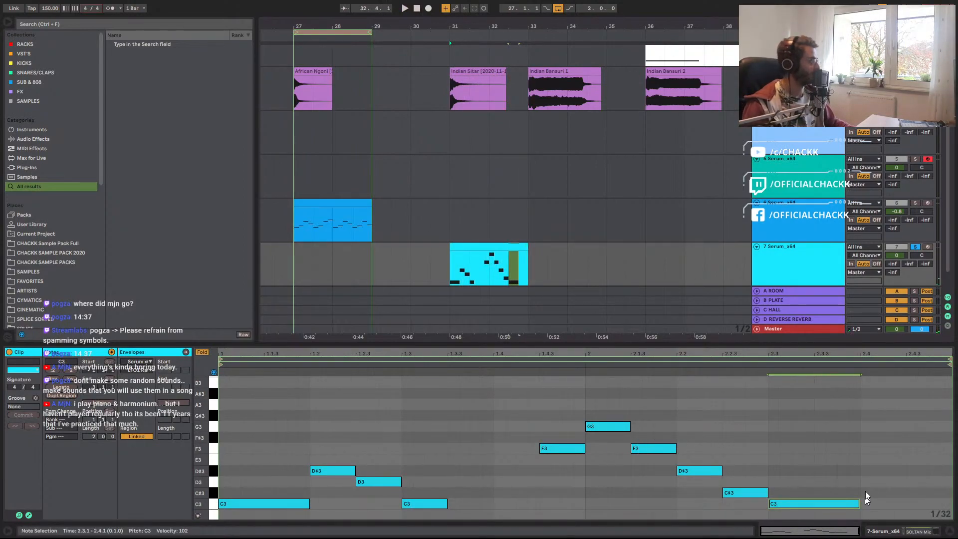
Play the extended melody, reopen track 7's Serum instance and set oscillator B's octave to -1.
left_click(839, 277)
key("space")
left_click(376, 430)
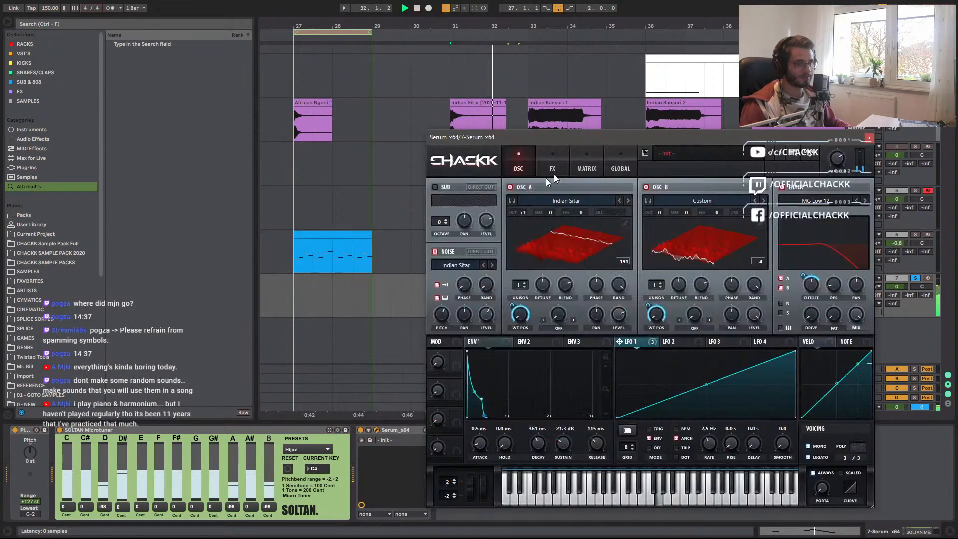
left_click_drag(657, 212, 654, 224)
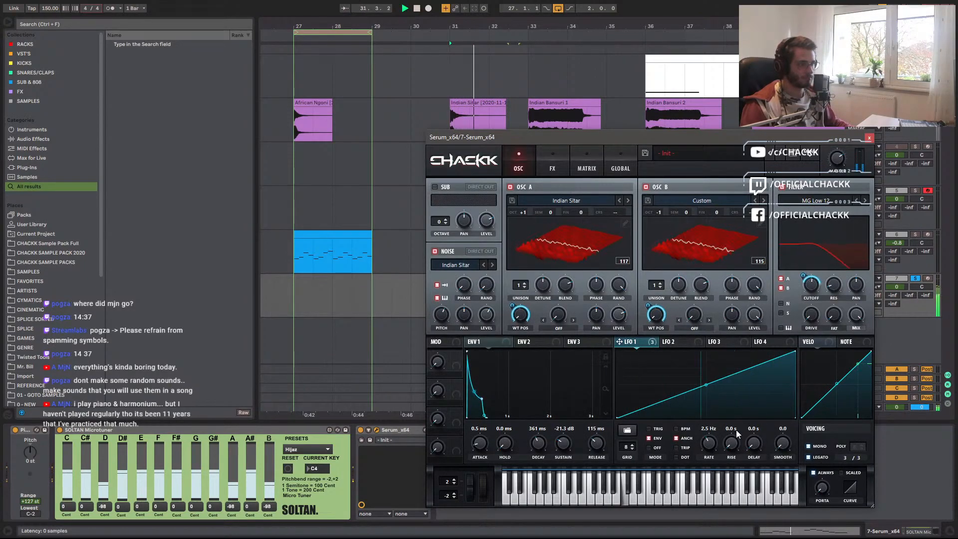
Try faster LFO 1 rates, settle on 3.9 Hz, and raise oscillator B's octave again.
left_click_drag(718, 432, 767, 375)
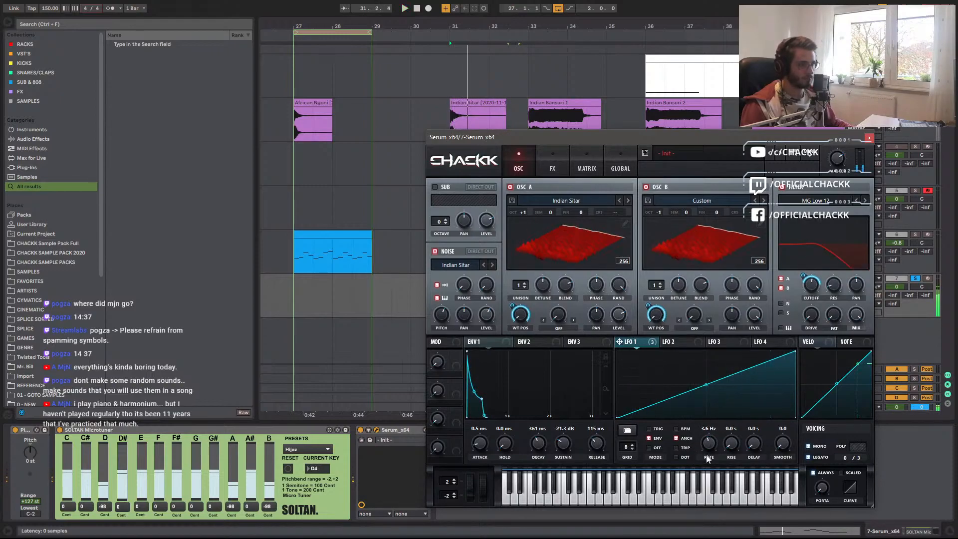
left_click_drag(705, 459, 707, 409)
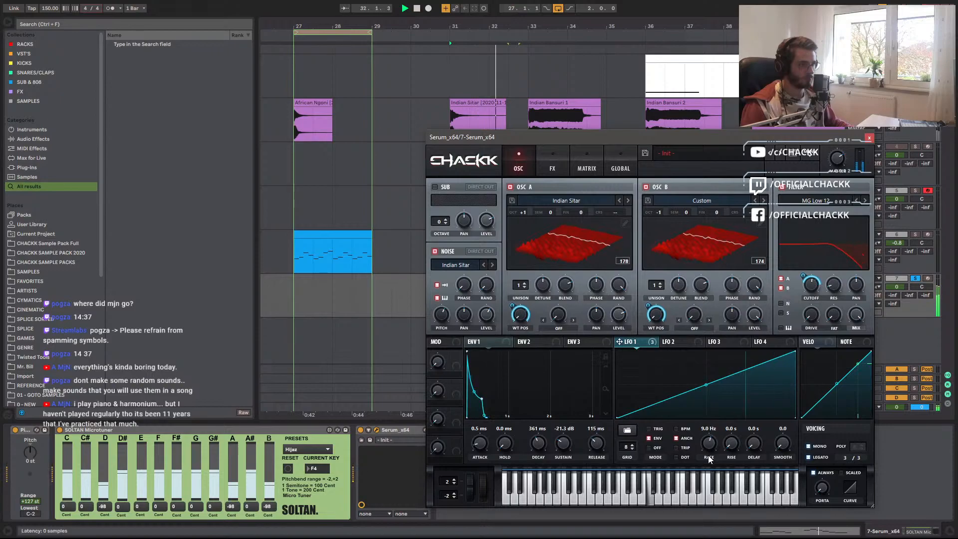
left_click_drag(708, 456, 706, 460)
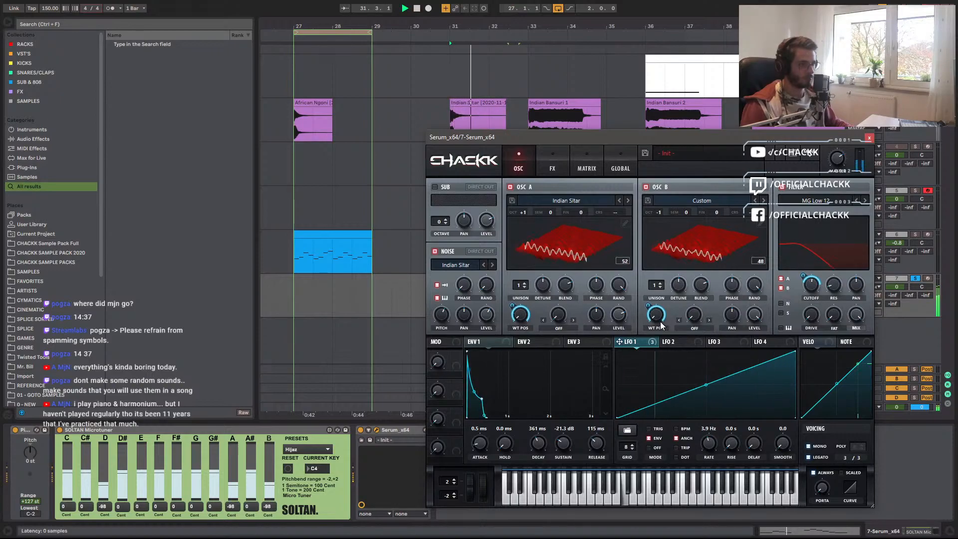
left_click_drag(661, 207, 662, 202)
Enable the sub oscillator with a triangle wave at octave -1, assign Envelope 1 to its level, and audition it.
left_click(436, 186)
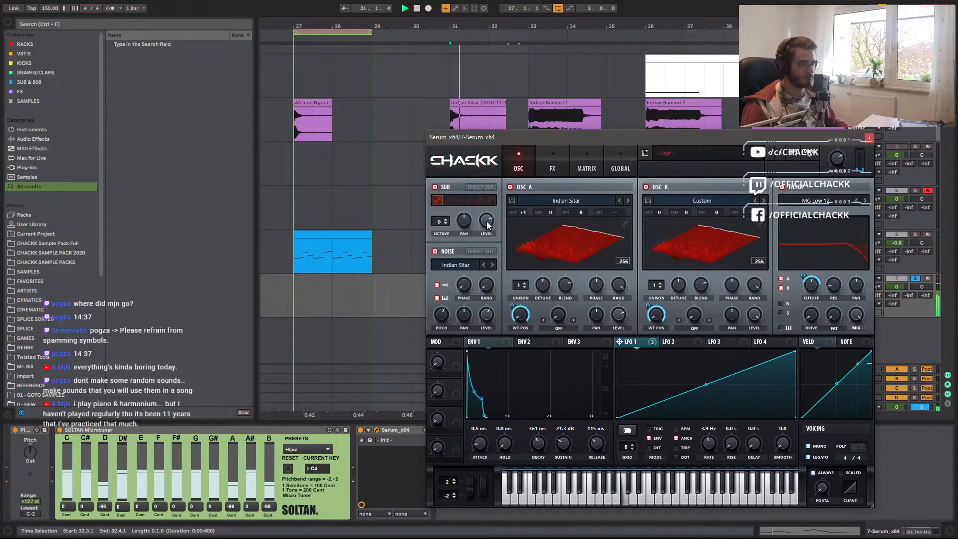
left_click_drag(439, 220, 438, 225)
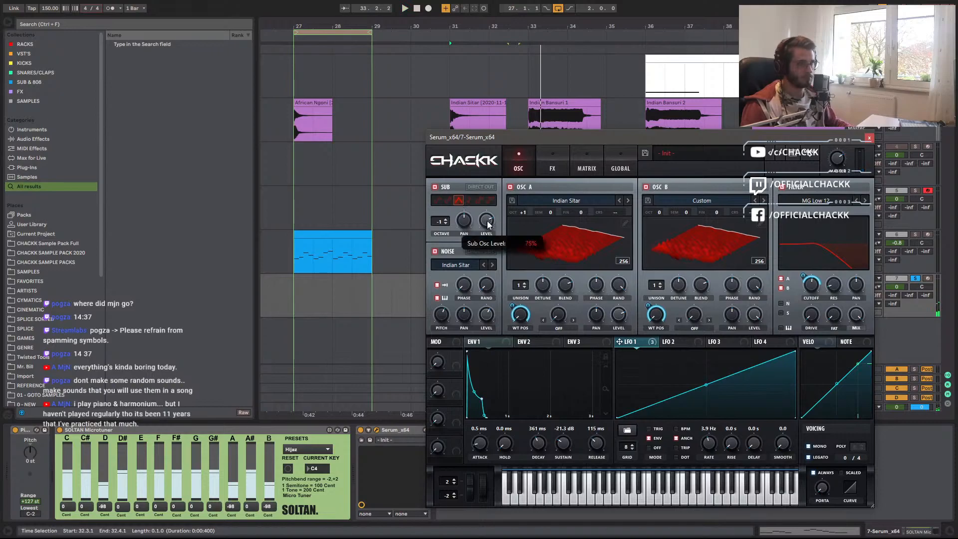
left_click_drag(488, 223, 493, 189)
key("space")
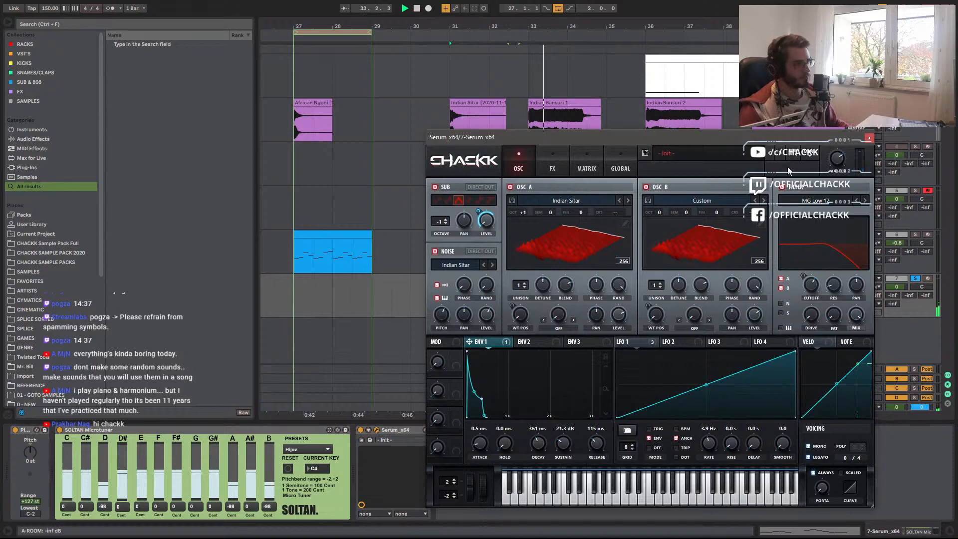
key("Return")
key("space")
key("space")
Enable Distortion, place it directly after Hyper/Dimension and set its type to Downsample.
left_click(539, 166)
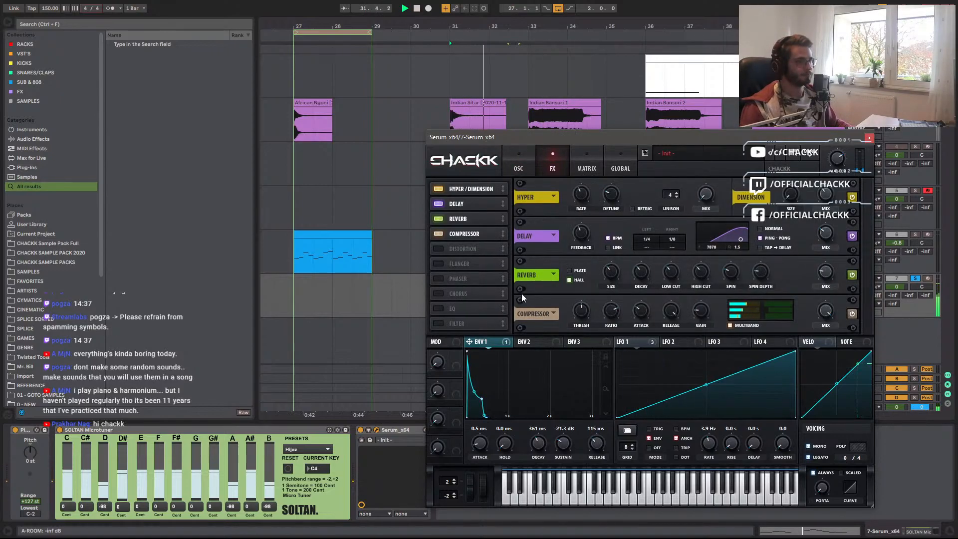
left_click(439, 250)
left_click_drag(477, 250, 473, 210)
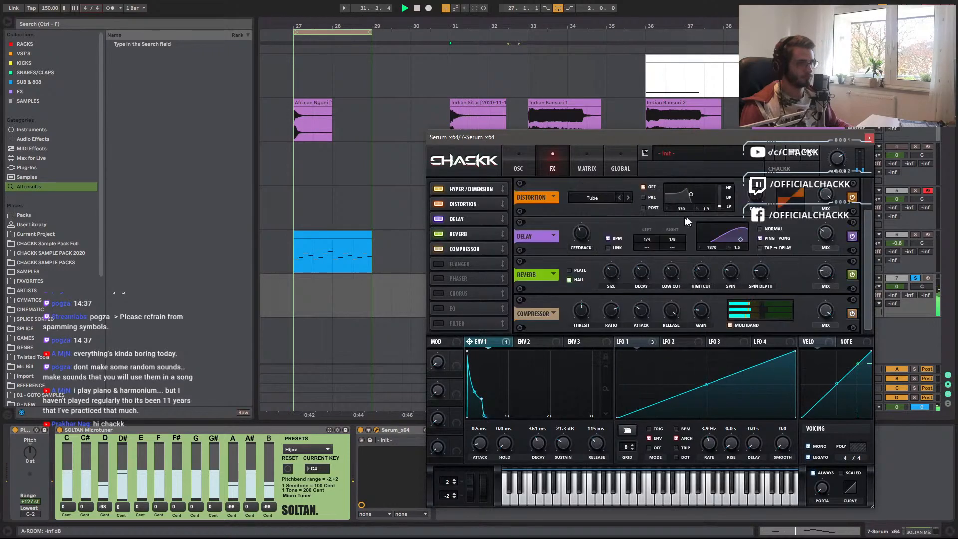
left_click(630, 199)
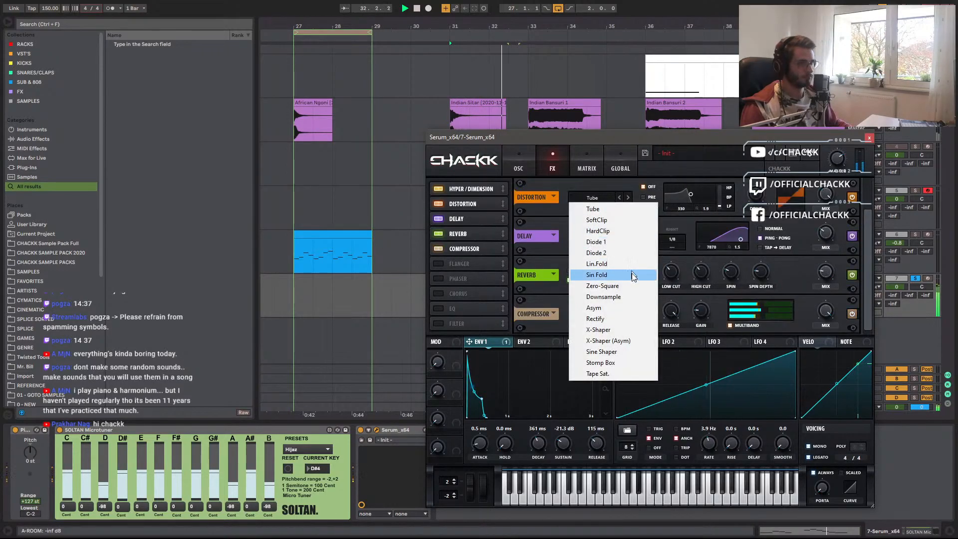
left_click(615, 298)
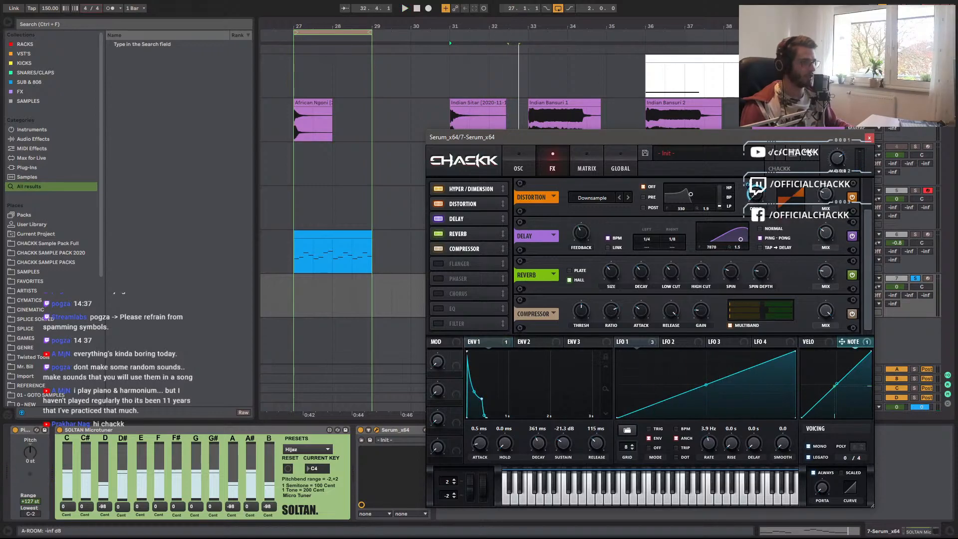
Adjust the Note modulation on the distortion's drive while repeatedly auditioning the melody.
key("space")
key("space")
key("space")
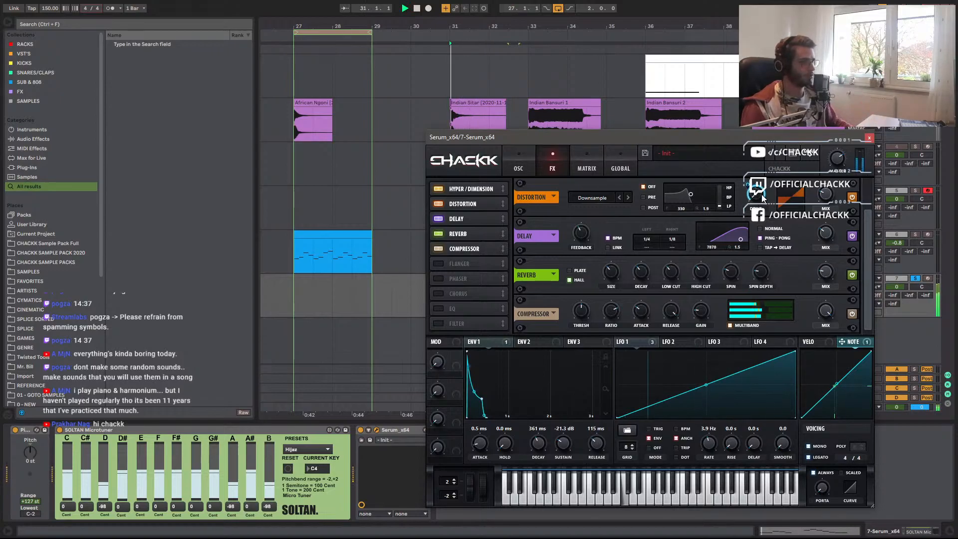
key("space")
key("space")
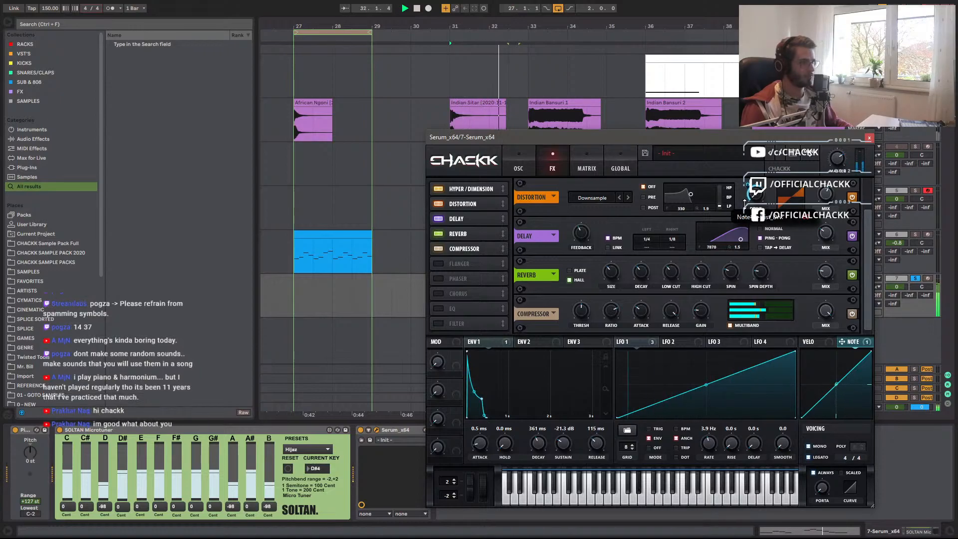
key("space")
key("space")
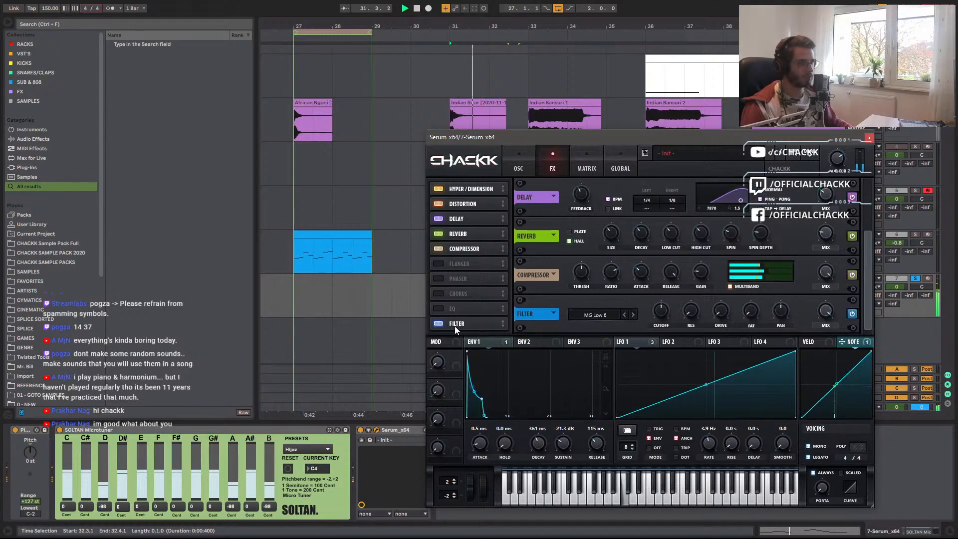
Enable Chorus instead of the Filter effect, set its mix to about 36%, place it after Hyper/Dimension and audition the preset.
left_click(439, 294)
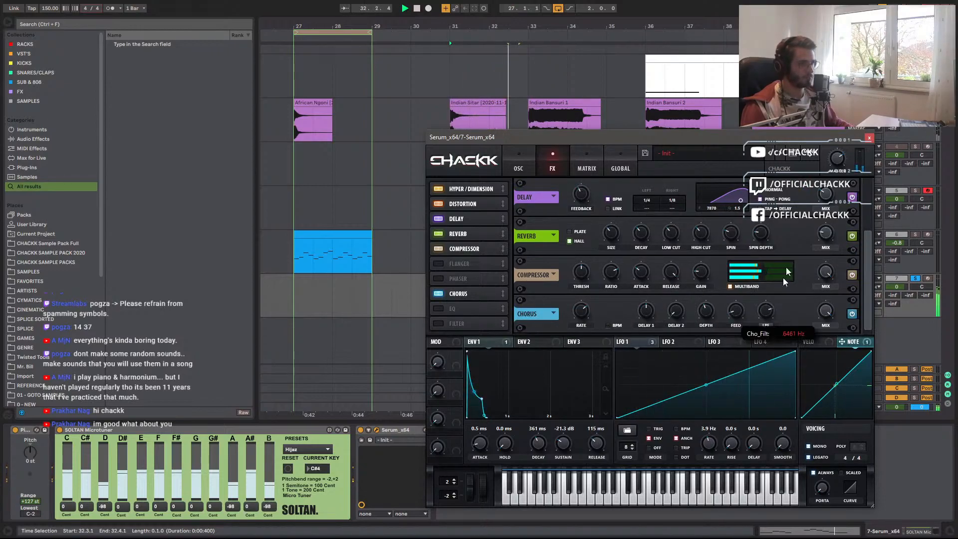
mouse_move(577, 328)
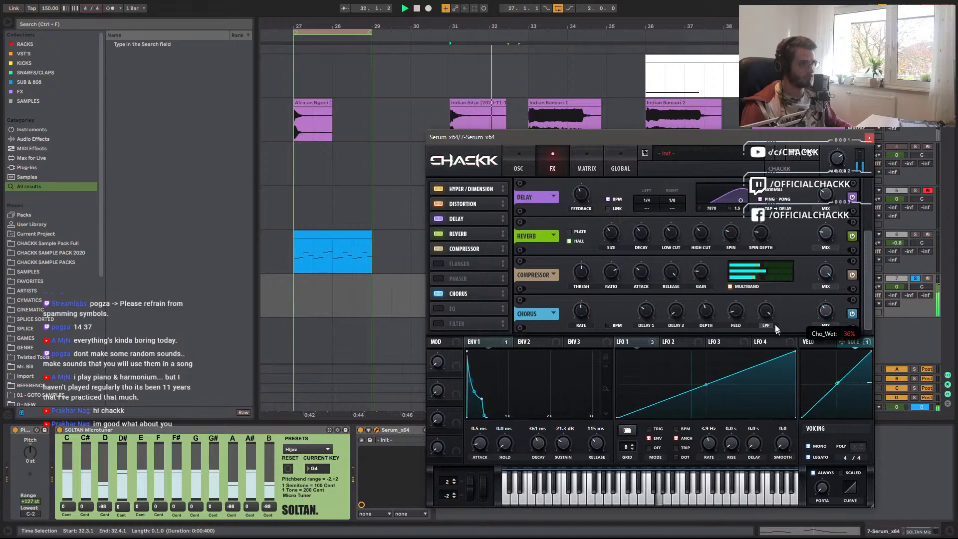
left_click_drag(483, 293, 463, 206)
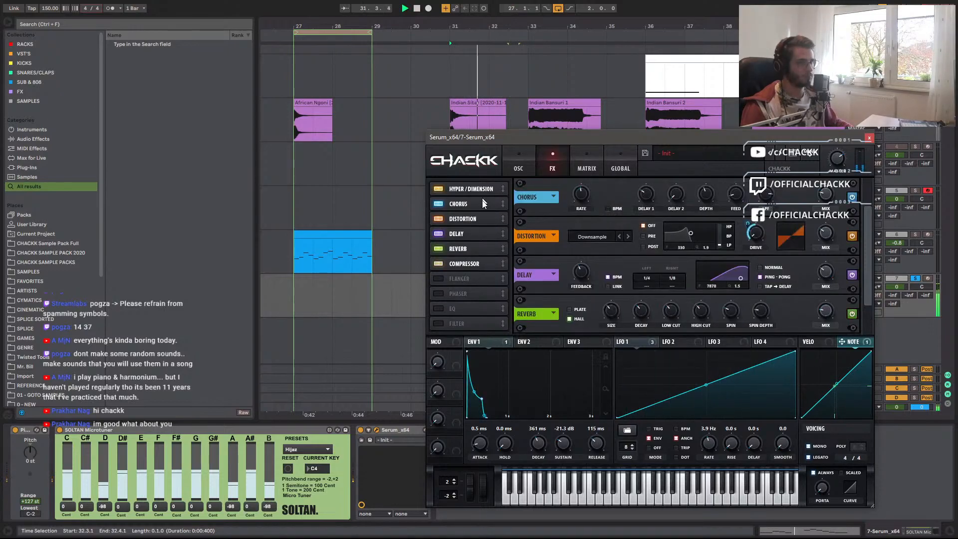
left_click(522, 161)
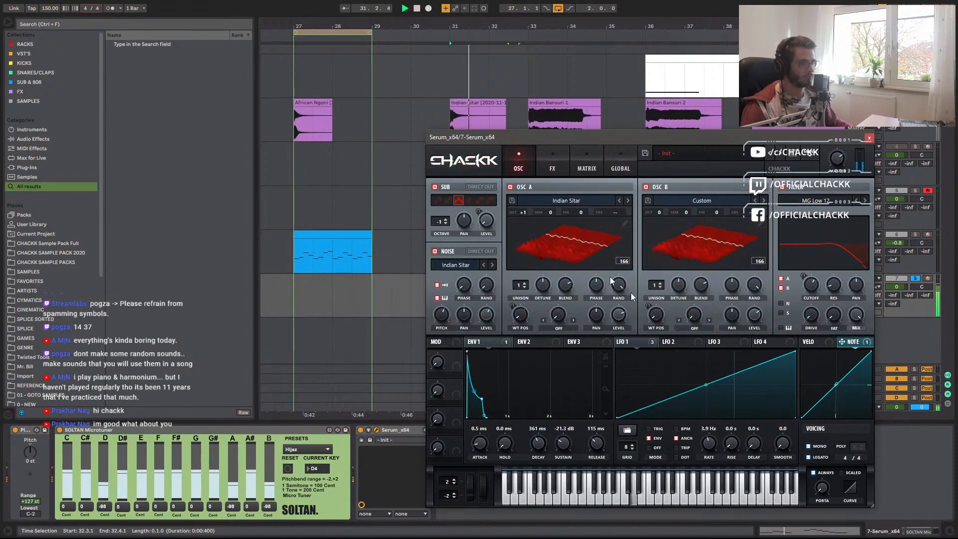
key("space")
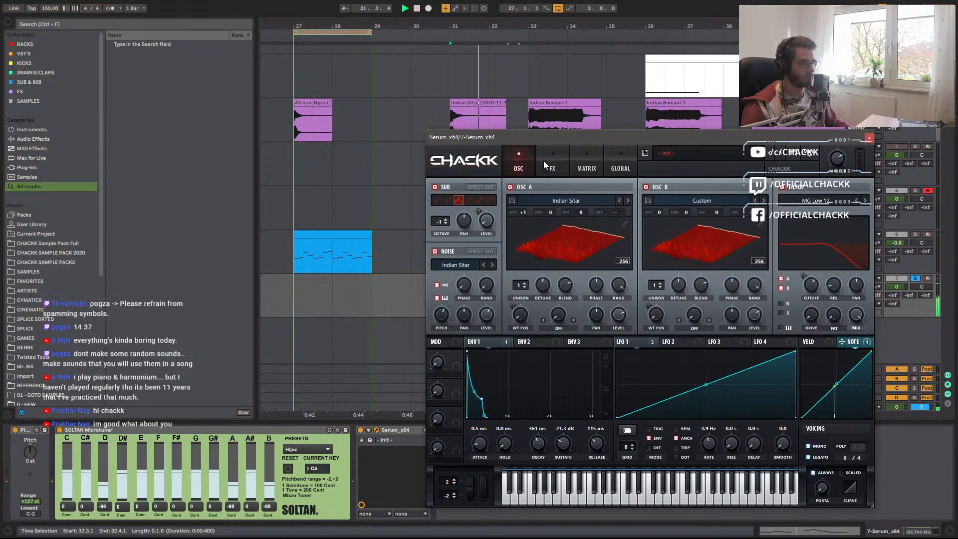
Set oscillator A's octave to 0 and oscillator B's unison to 8 voices while the melody plays.
mouse_move(523, 212)
left_mouse_down()
mouse_move(523, 198)
mouse_move(520, 215)
left_mouse_up()
left_click_drag(657, 285, 665, 226)
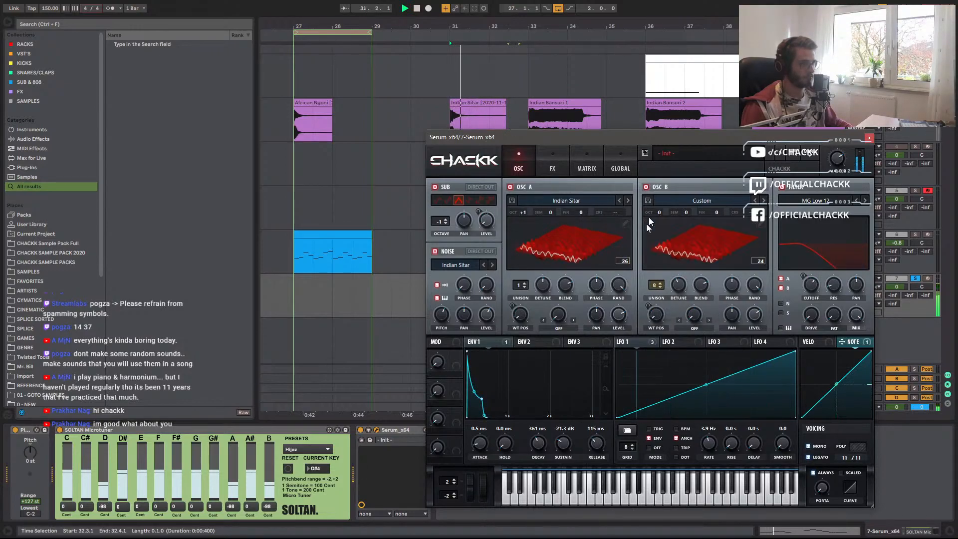
left_click_drag(521, 212, 522, 225)
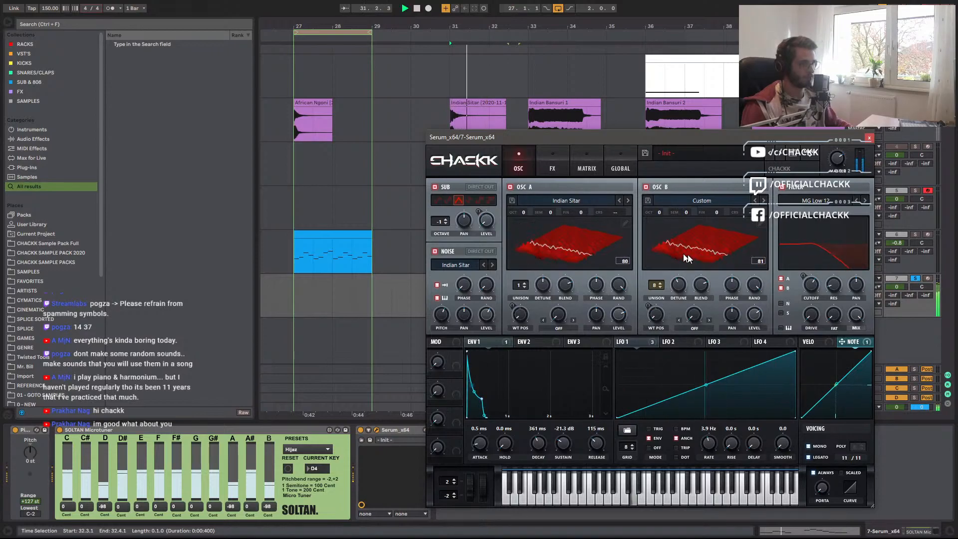
Audition oscillator A with oscillator B and noise switched off, comparing it with the filter bypassed and checking the cutoff's LFO 1 modulation.
left_click(646, 188)
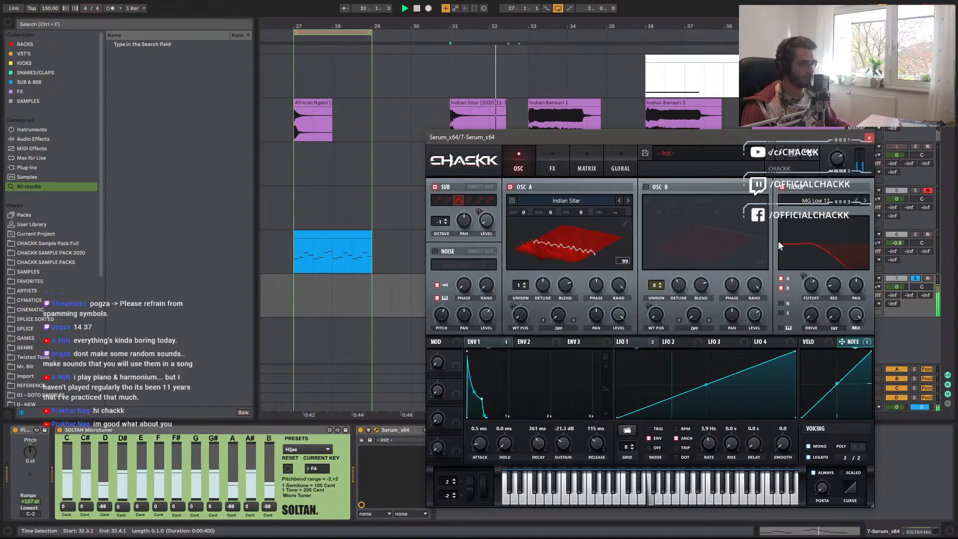
left_click(653, 343)
left_click(791, 187)
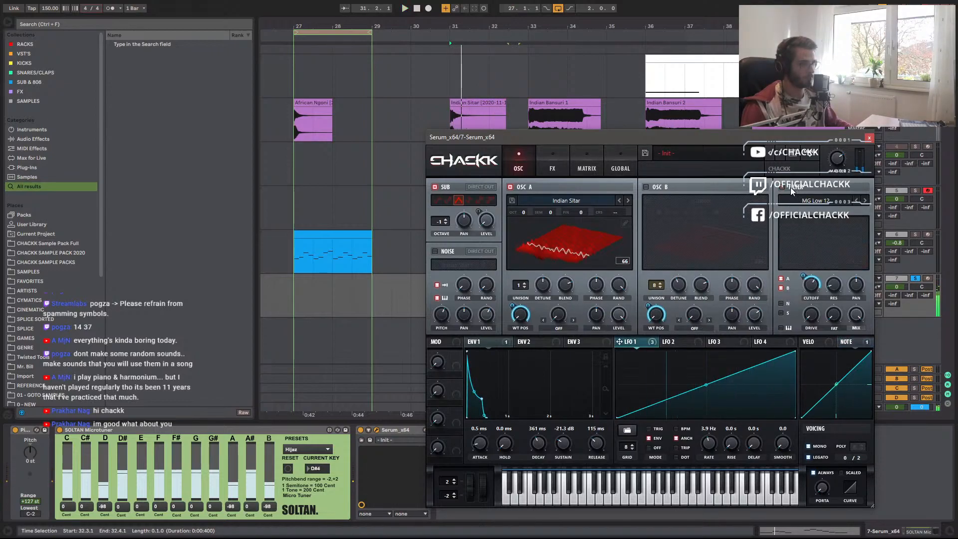
left_click(782, 187)
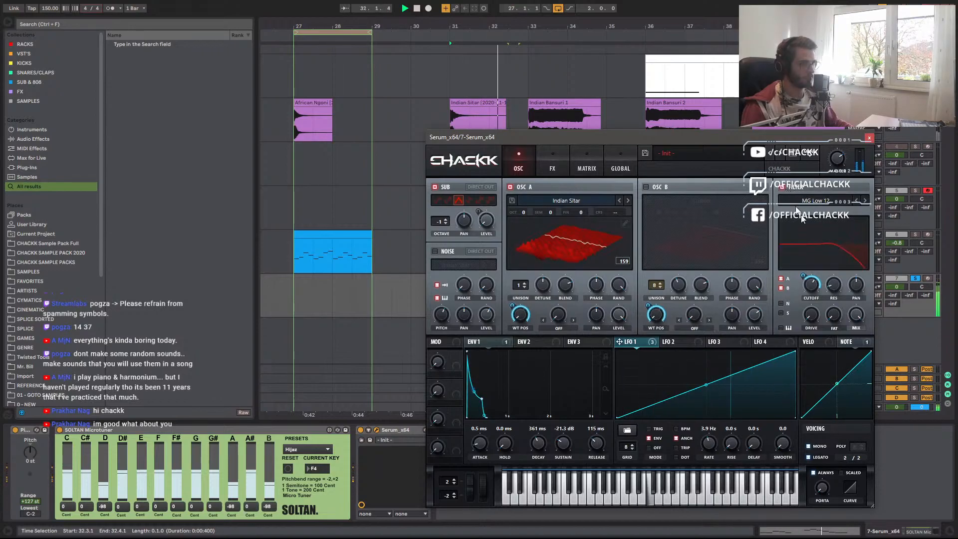
right_click(818, 277)
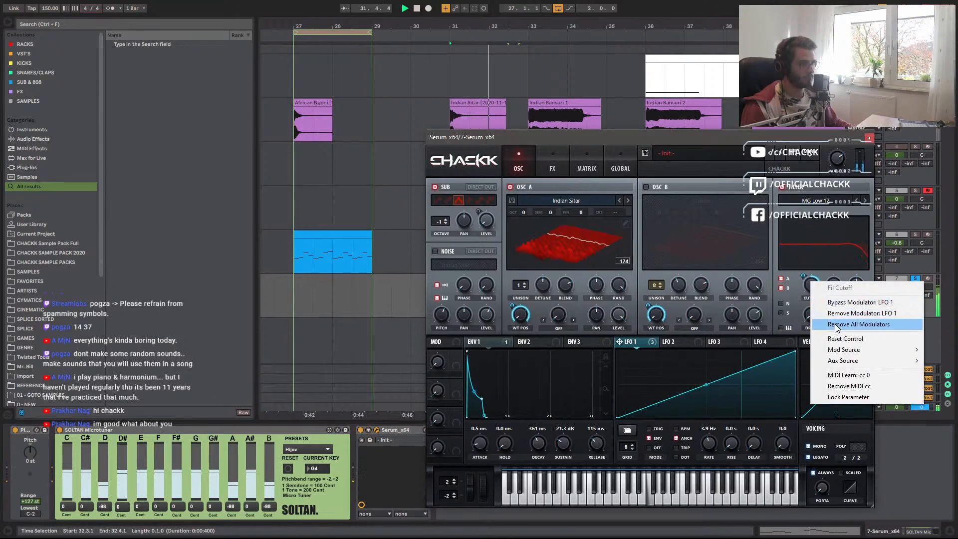
left_click(855, 315)
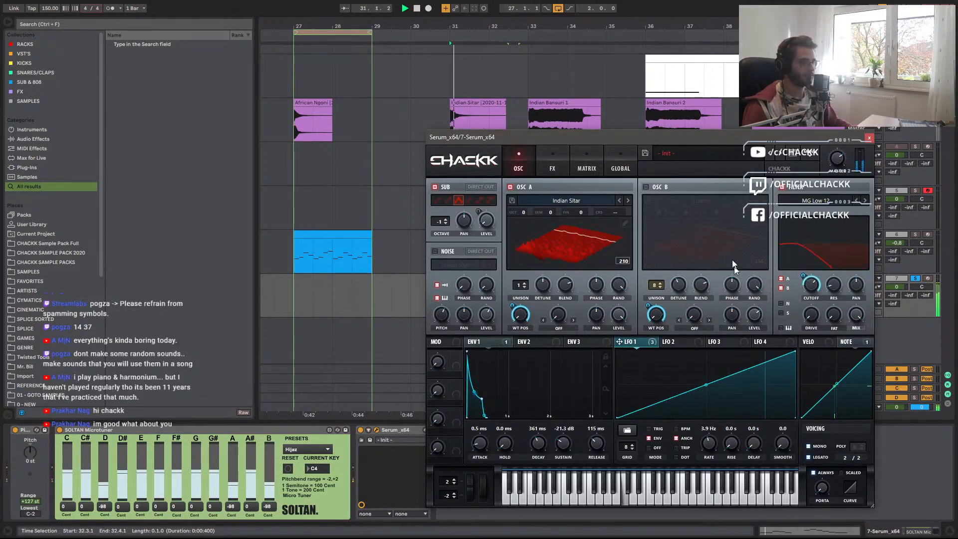
Turn oscillator B back on, set its octave to +1 and level to about 58%, and reduce its unison detune.
left_click(647, 188)
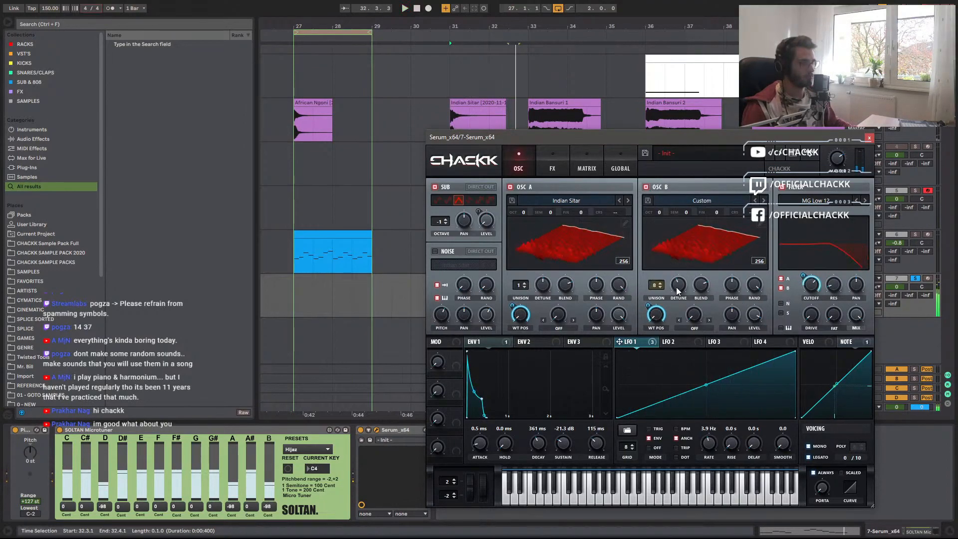
left_click_drag(654, 213, 659, 202)
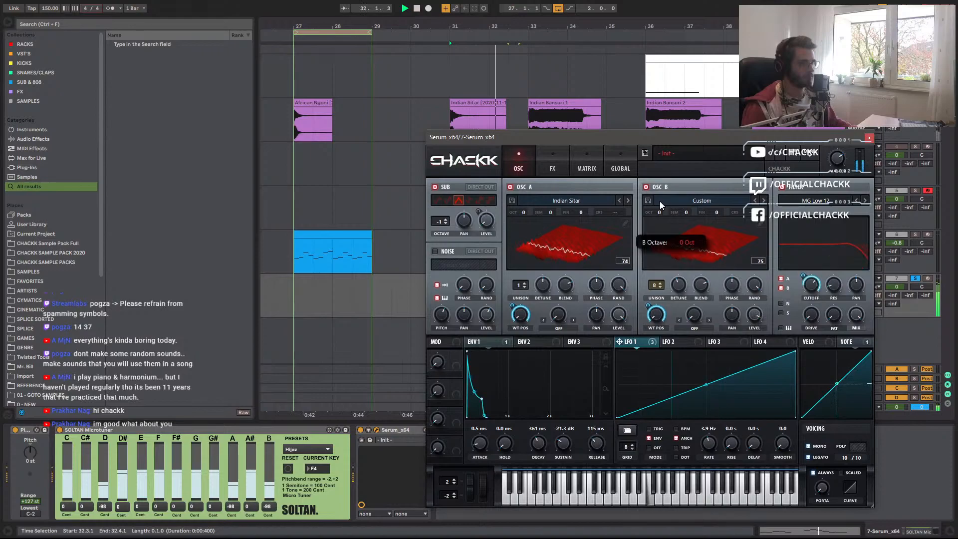
left_click_drag(746, 317, 744, 354)
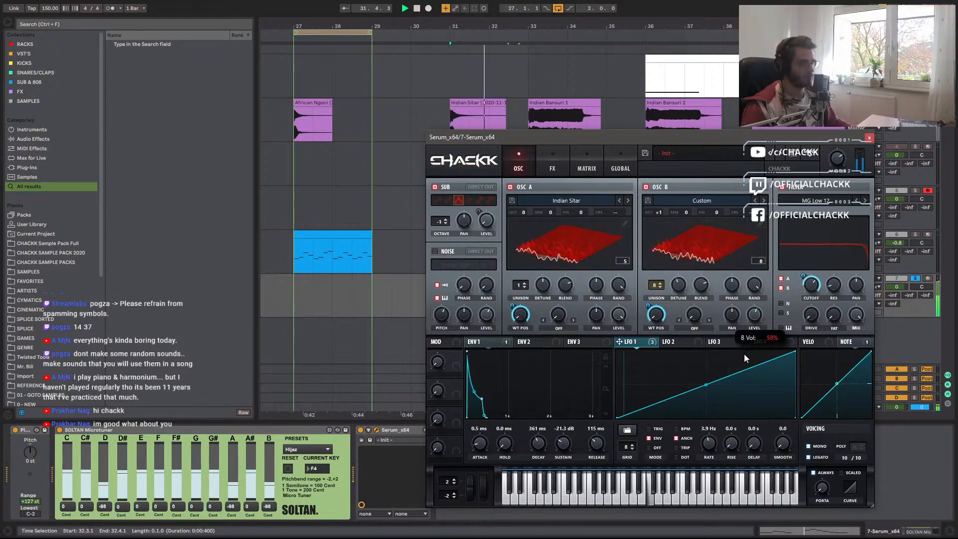
left_click(674, 293)
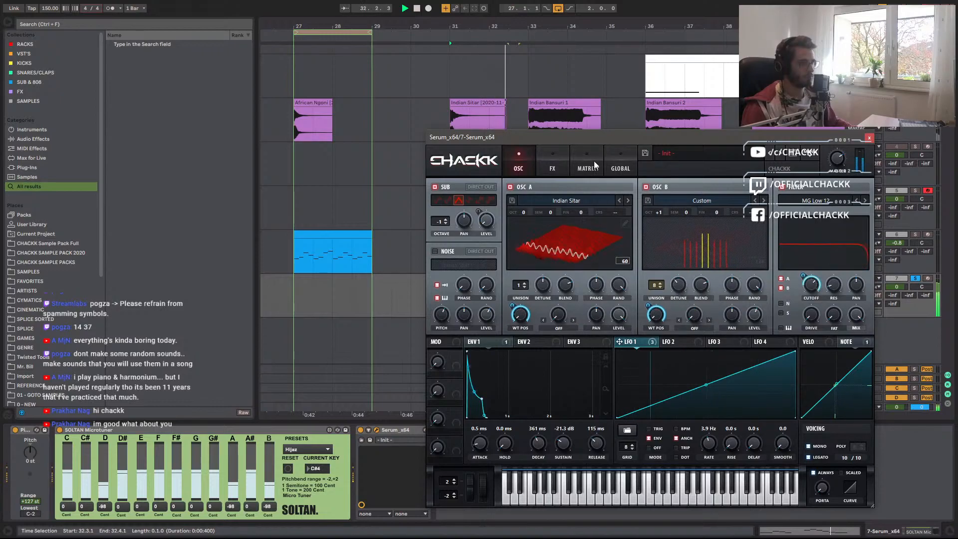
left_click(552, 161)
left_click(519, 163)
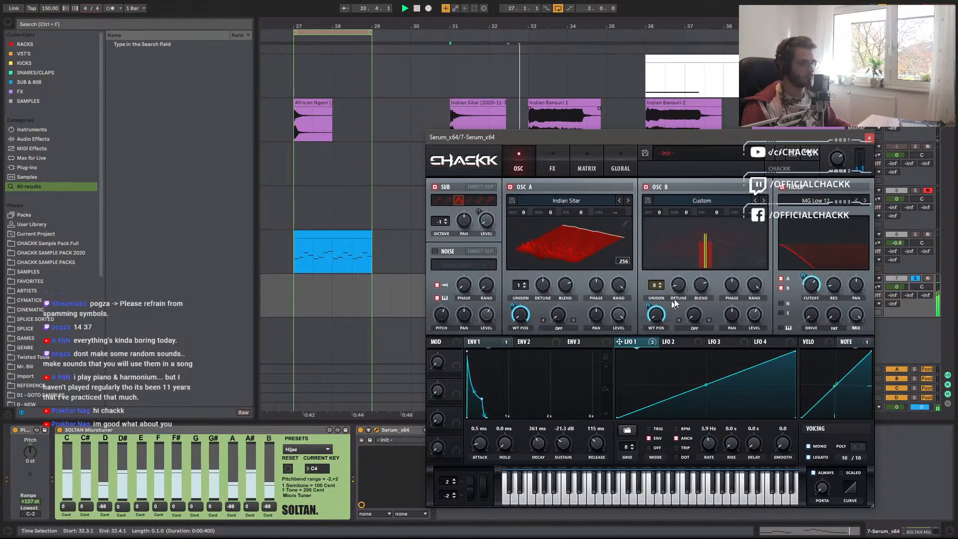
Turn the noise oscillator back on, route it through the filter, and stop the playback.
left_click(440, 252)
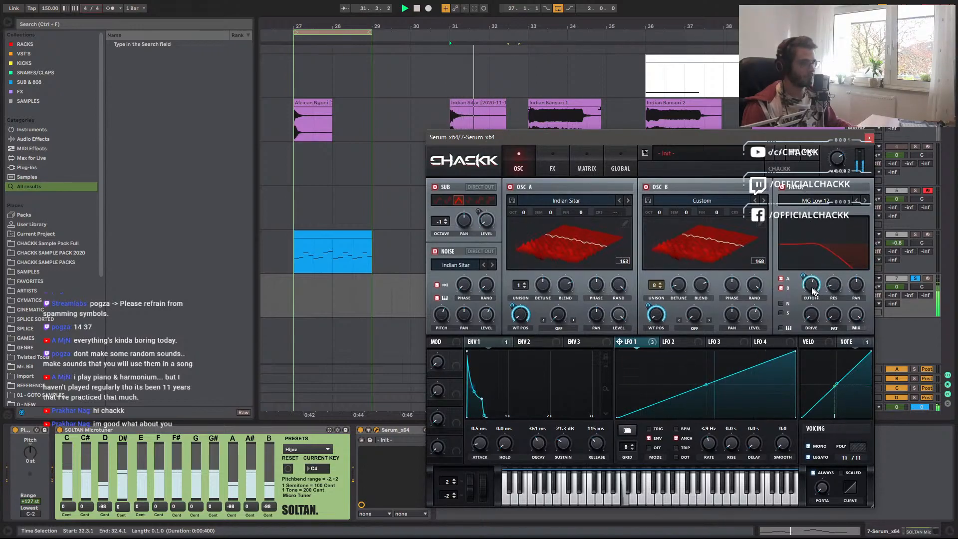
left_click(781, 304)
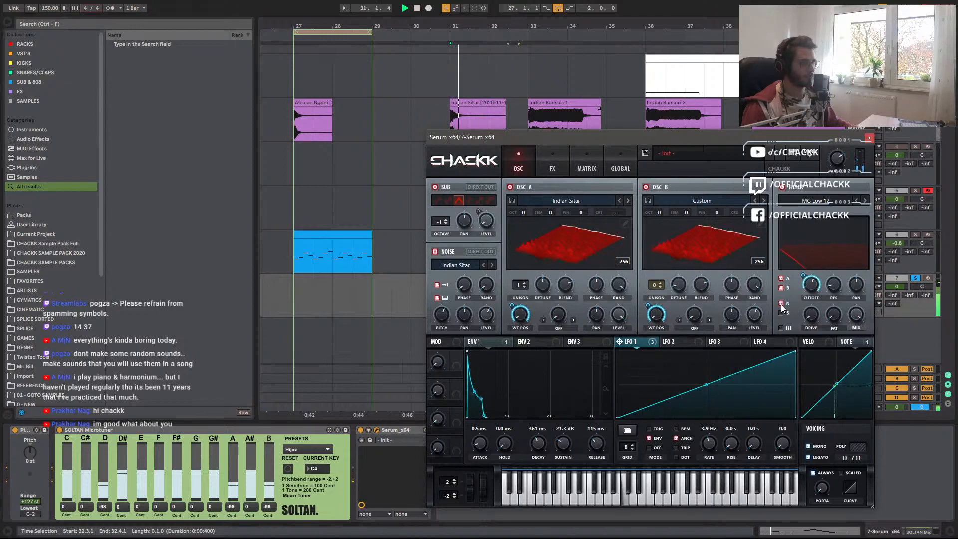
left_click(559, 168)
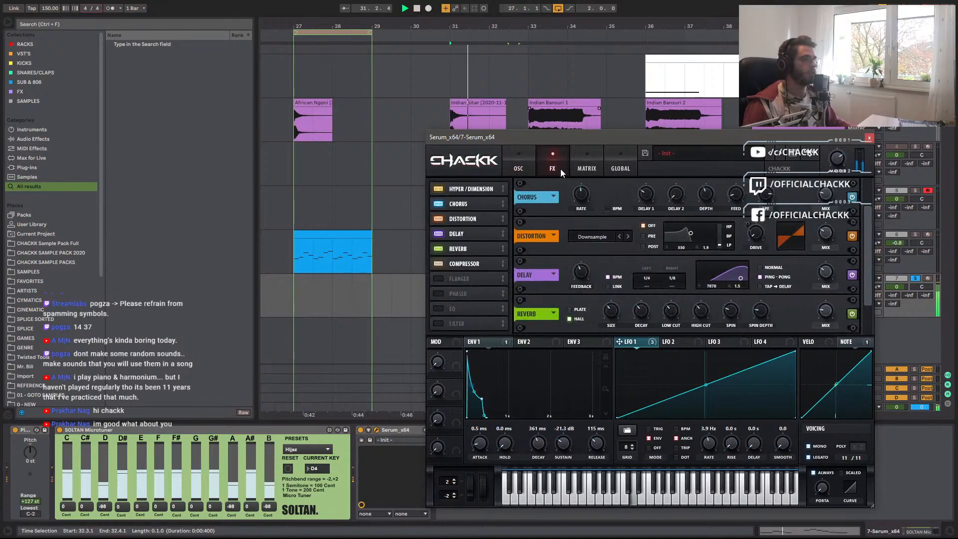
left_click(457, 358)
key("space")
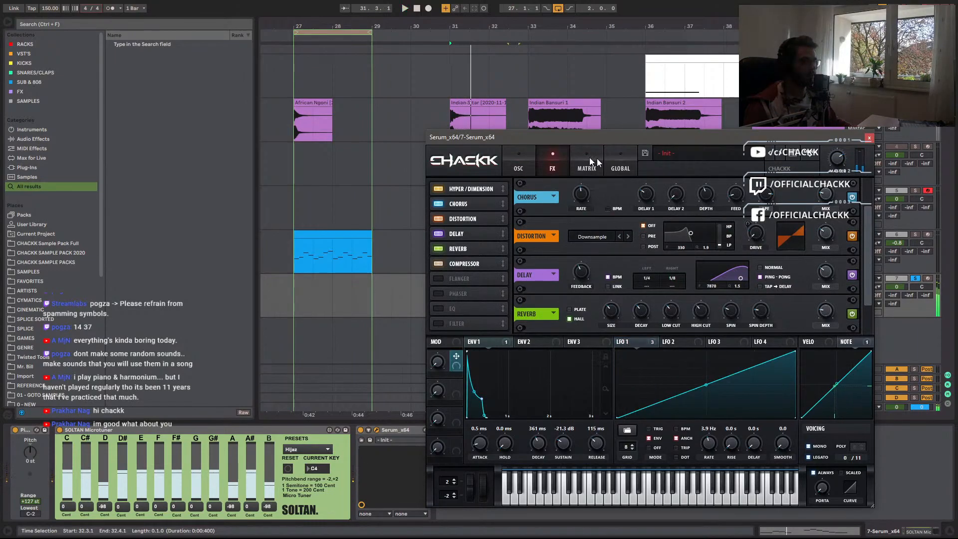
left_click(519, 164)
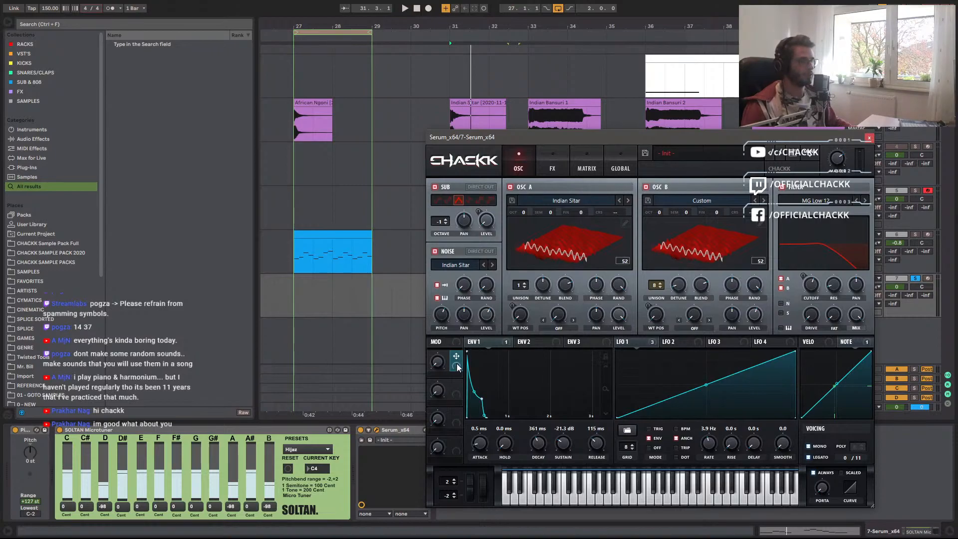
left_click(538, 154)
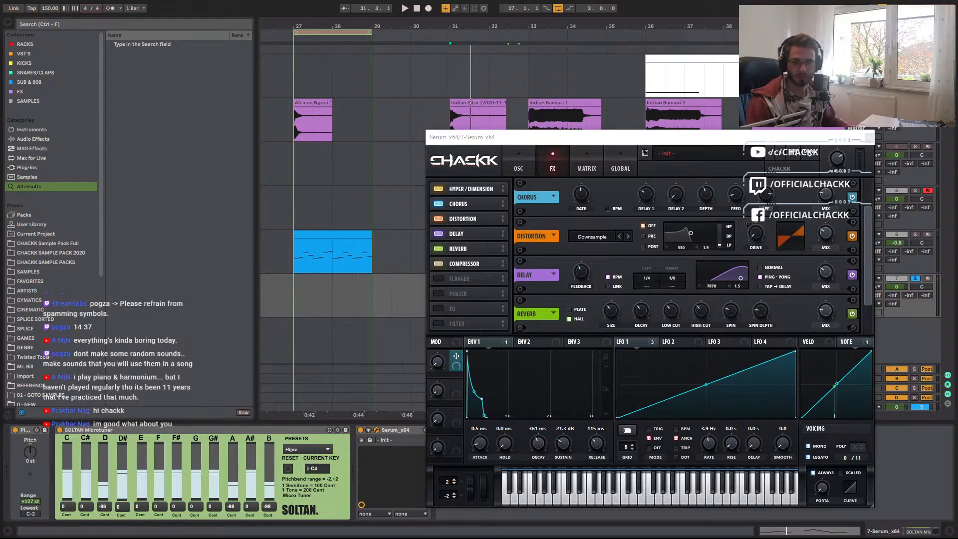
Switch to the browser and look through the Google image results for "harmonium".
left_click_drag(4, 146, 509, 51)
left_click(340, 161)
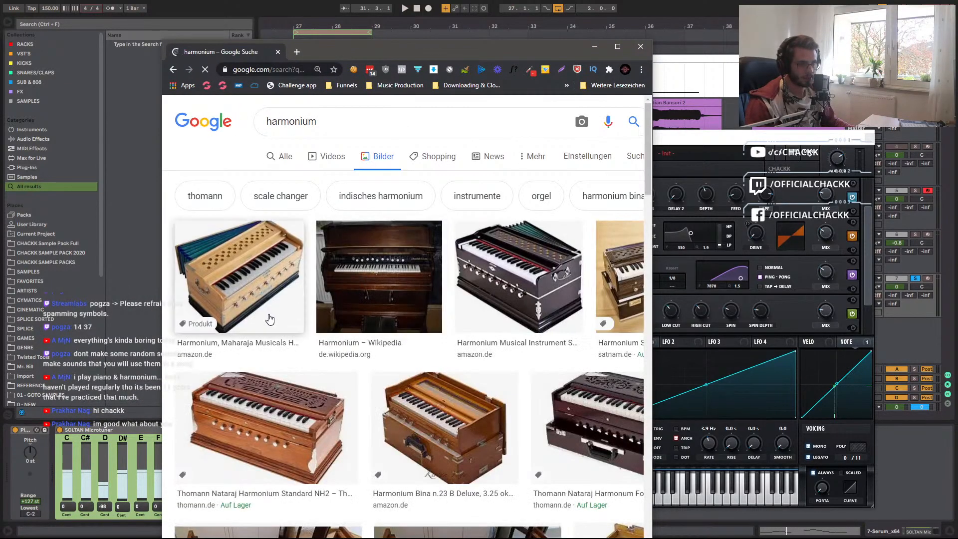
scroll(546, 292, "down", 3)
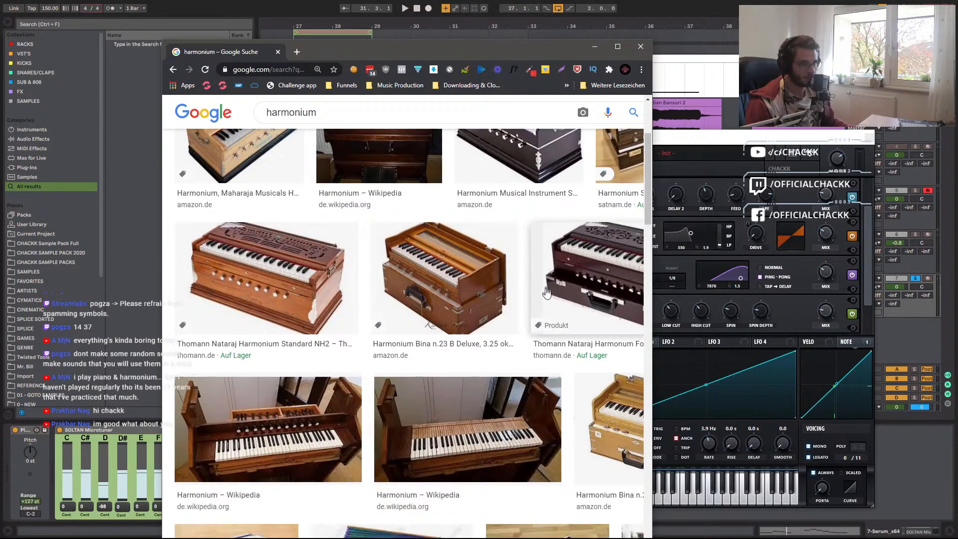
scroll(548, 294, "down", 2)
scroll(501, 320, "down", 3)
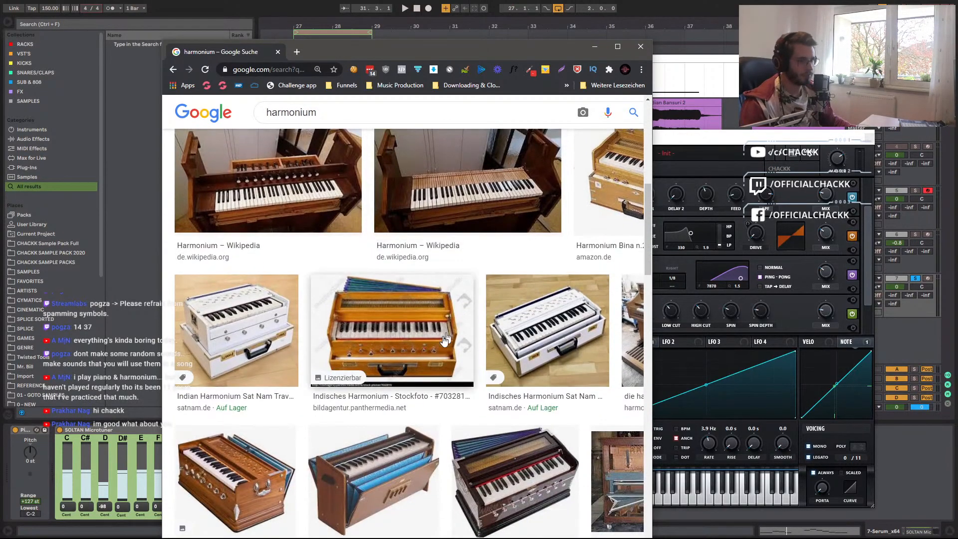
scroll(407, 323, "up", 8)
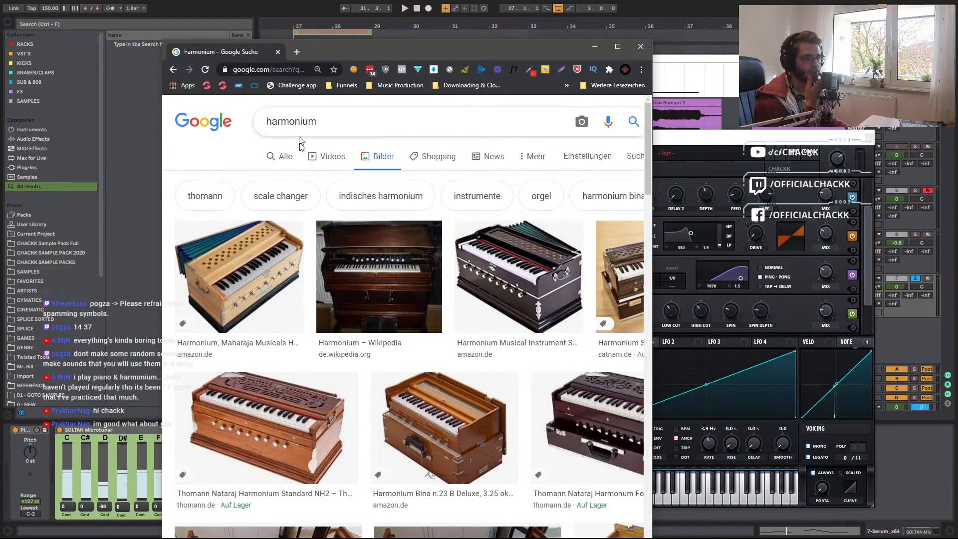
Show the video results for "harmonium", watch the Folkfriends Indian harmonium video, and close the browser.
left_click(320, 157)
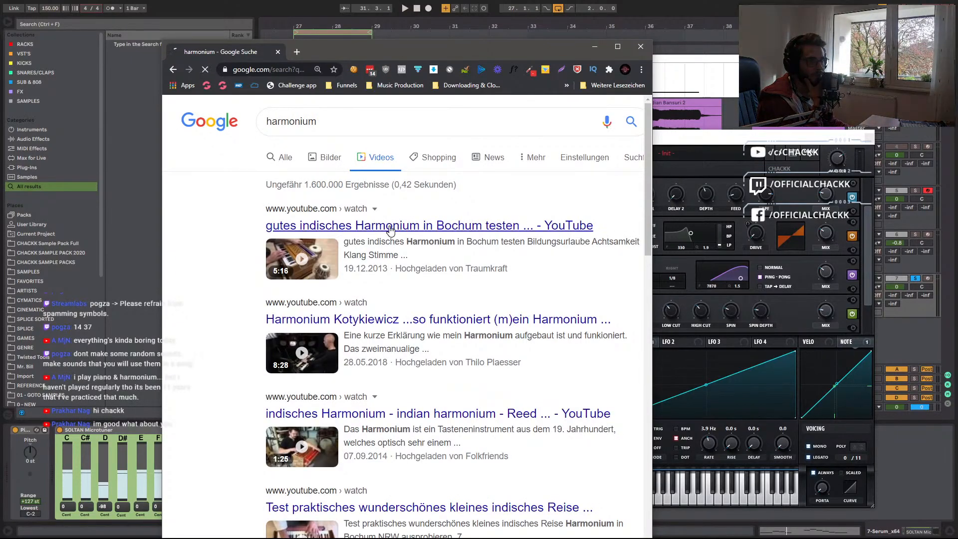
left_click(376, 230)
key("alt+Left")
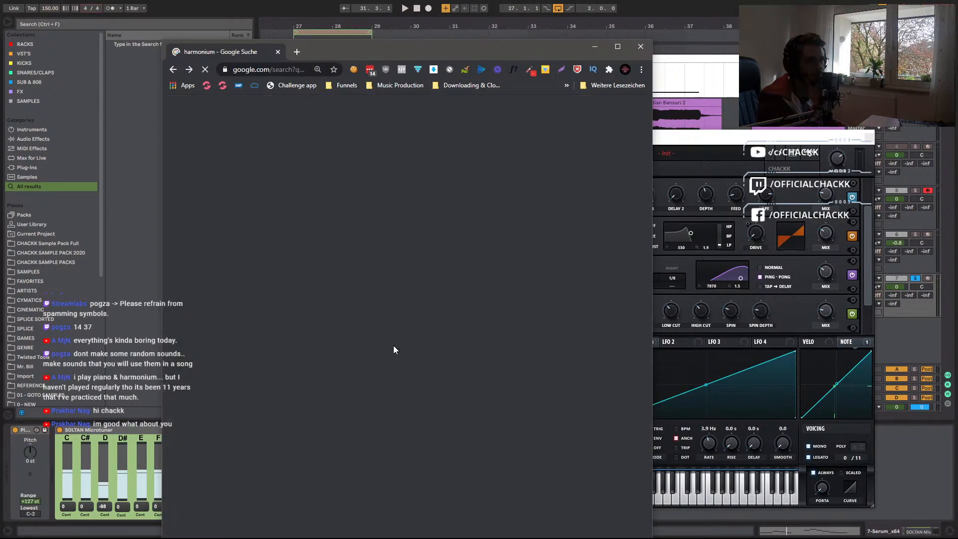
scroll(370, 331, "down", 4)
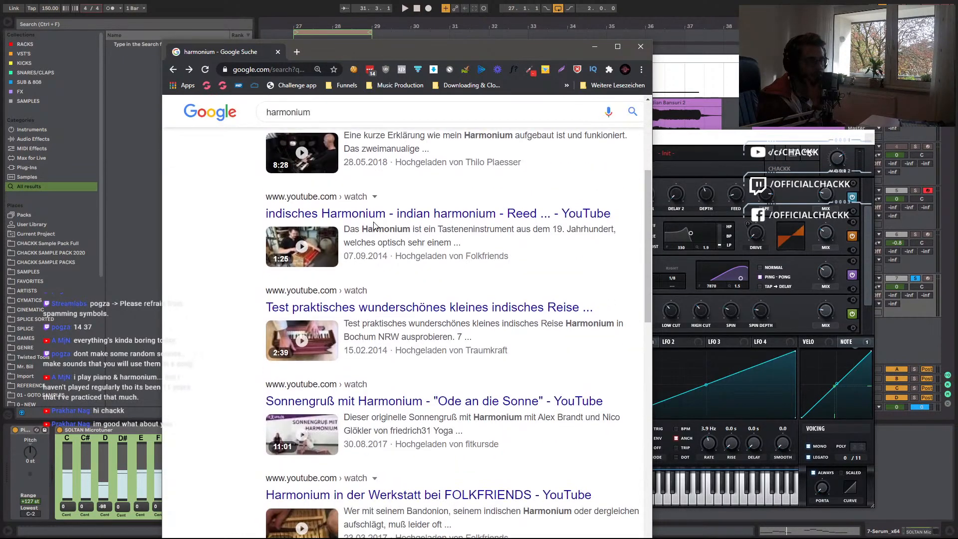
left_click(378, 219)
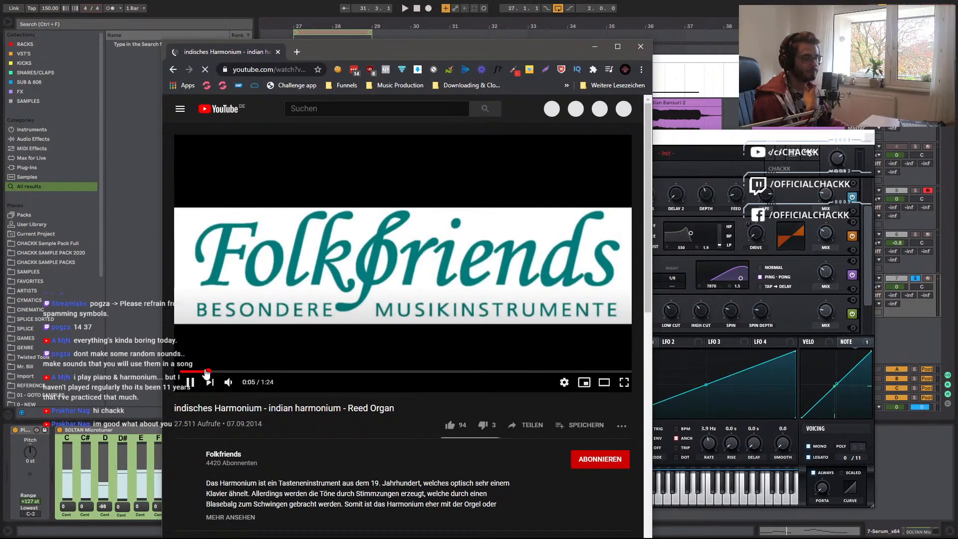
left_click(207, 372)
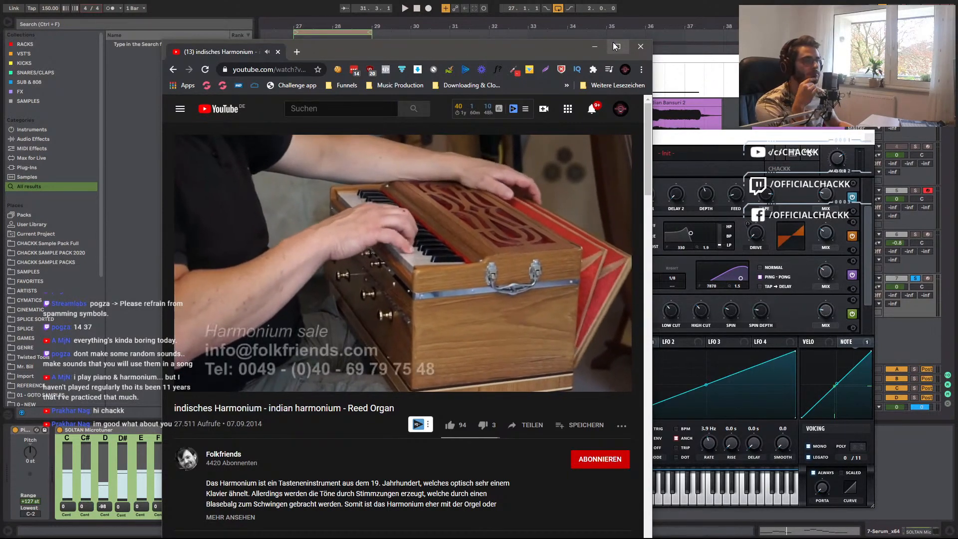
left_click(641, 46)
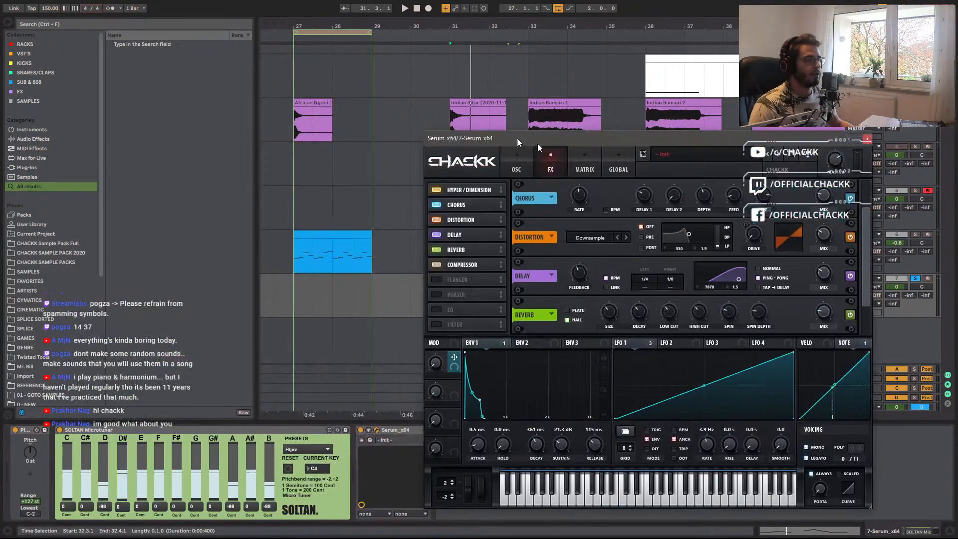
Reposition the Serum window, enable the Filter effect and place it directly after Hyper/Dimension.
left_click_drag(517, 139, 582, 5)
left_click_drag(642, 3, 608, 28)
left_click(465, 212)
left_click_drag(483, 213, 483, 94)
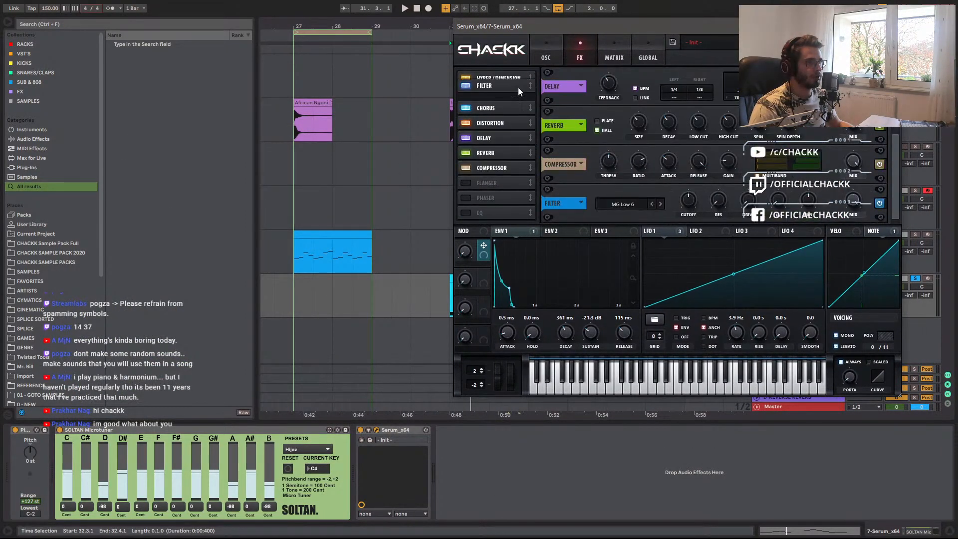
Set the Filter effect's type to Add Bass from the Misc group.
left_click(609, 88)
left_click(633, 139)
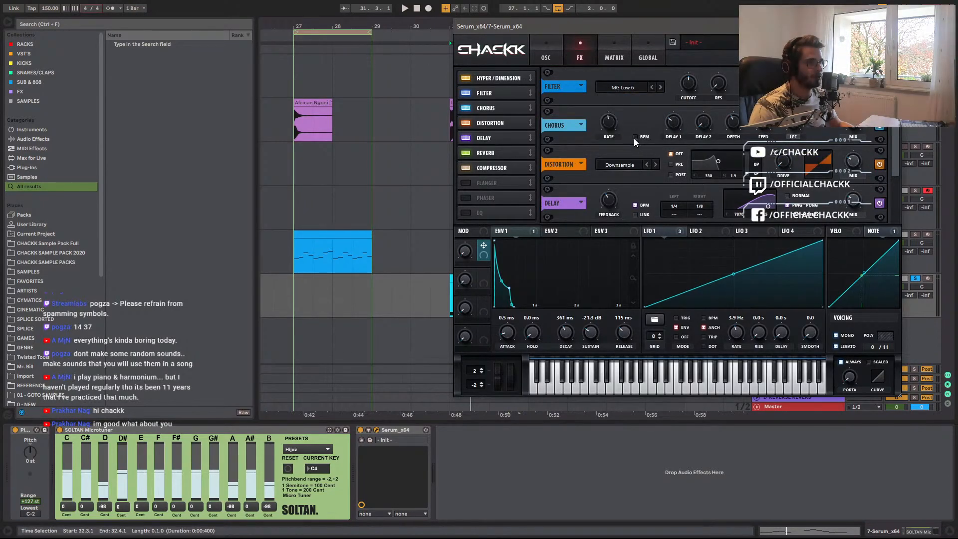
left_click(632, 90)
mouse_move(639, 129)
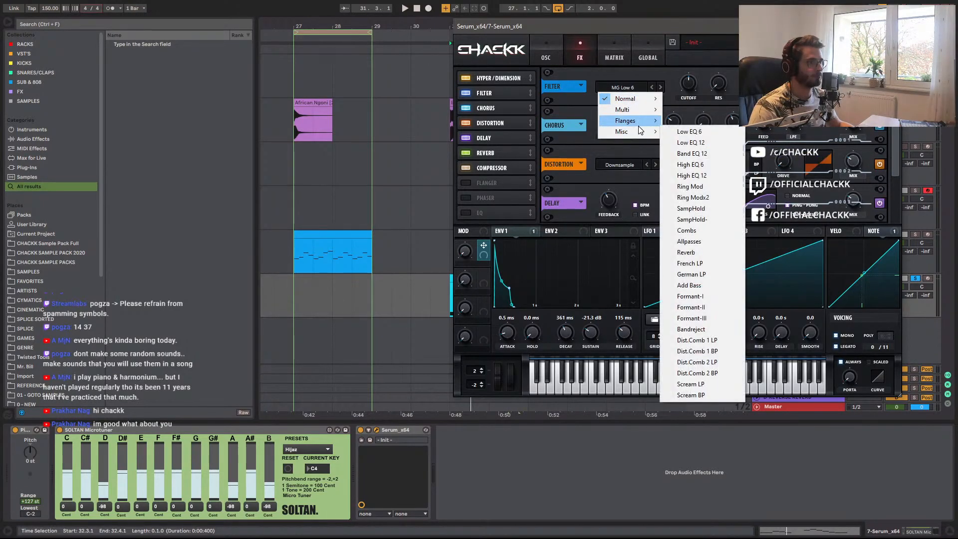
left_click(715, 285)
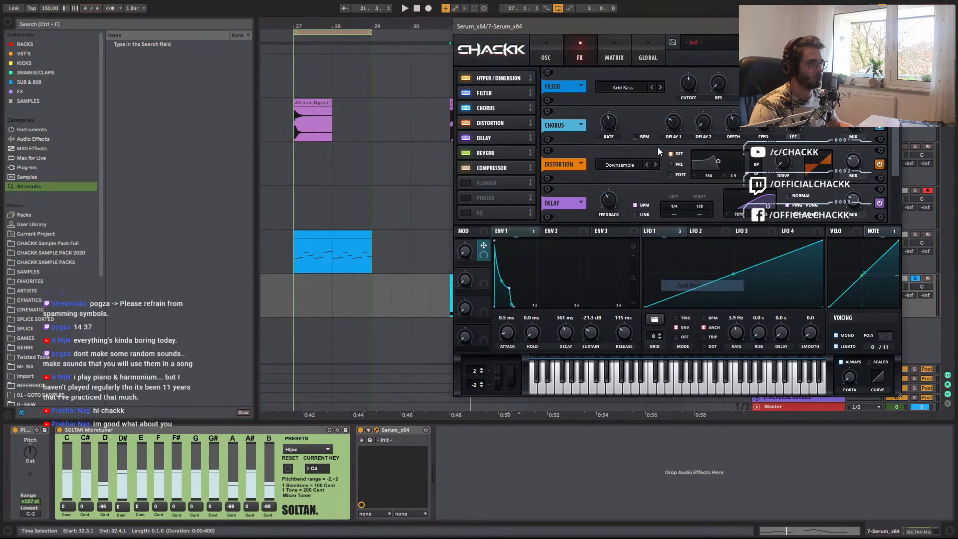
Play the melody, assign Note modulation to the Filter effect's cutoff and change its type to Formant-I.
key("space")
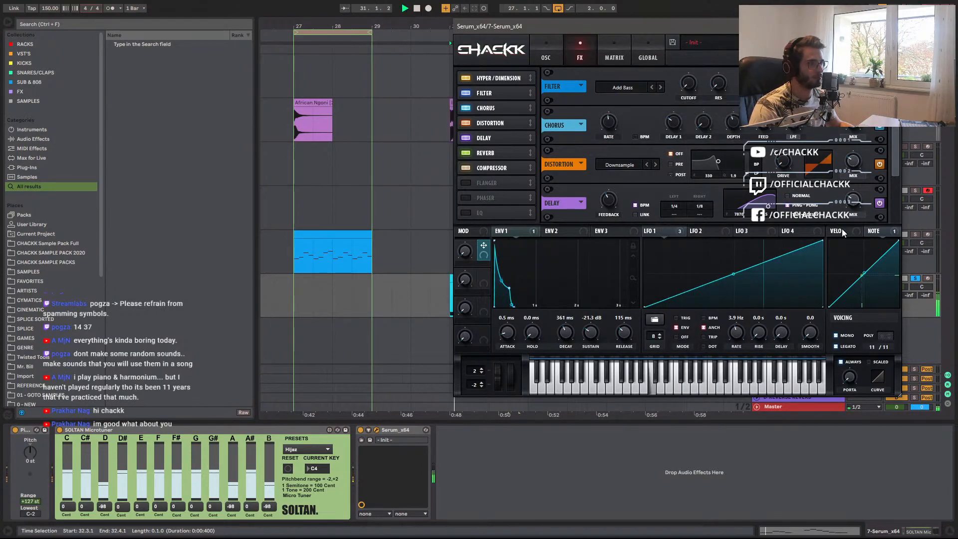
left_click_drag(883, 230, 686, 85)
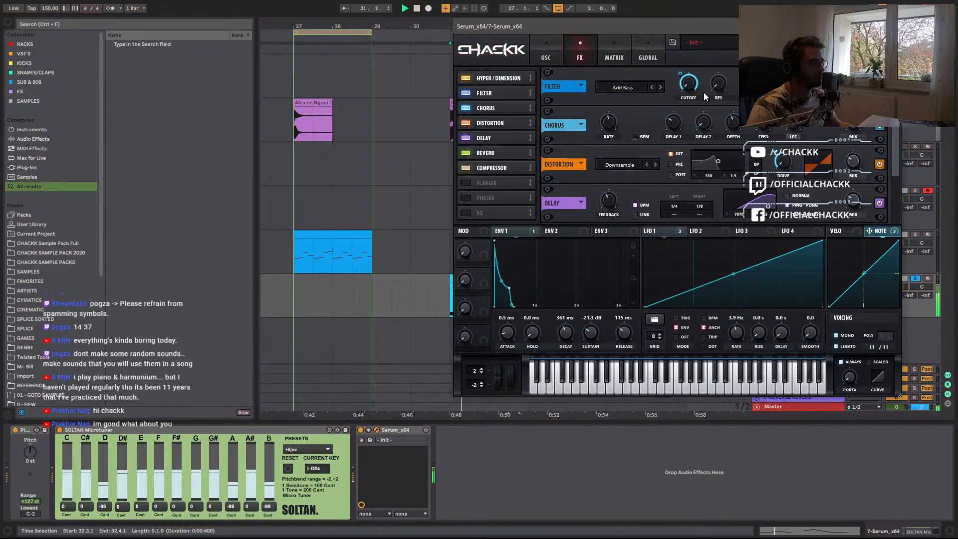
left_click(661, 87)
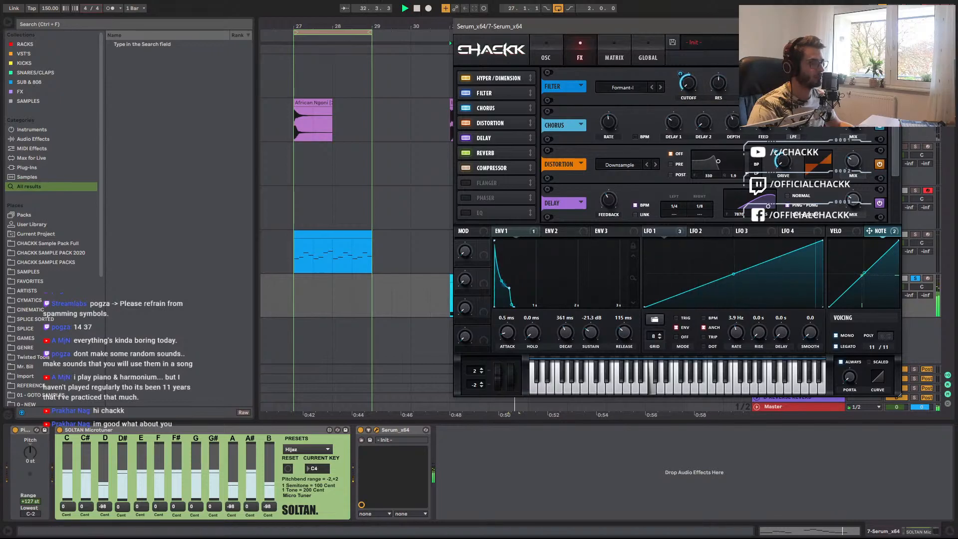
Change the Filter effect's type to Formant-III and return to the oscillator page.
left_click(660, 87)
left_click(660, 87)
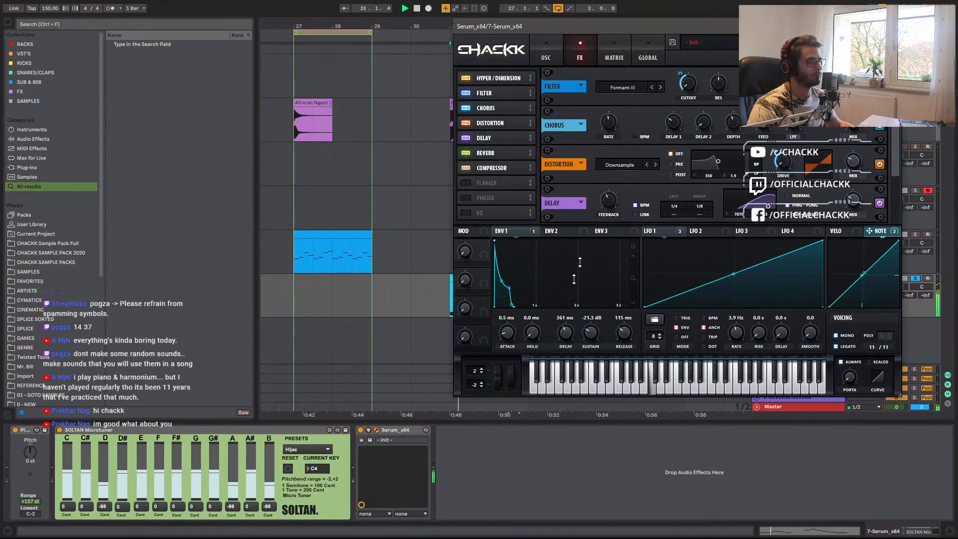
left_click(555, 56)
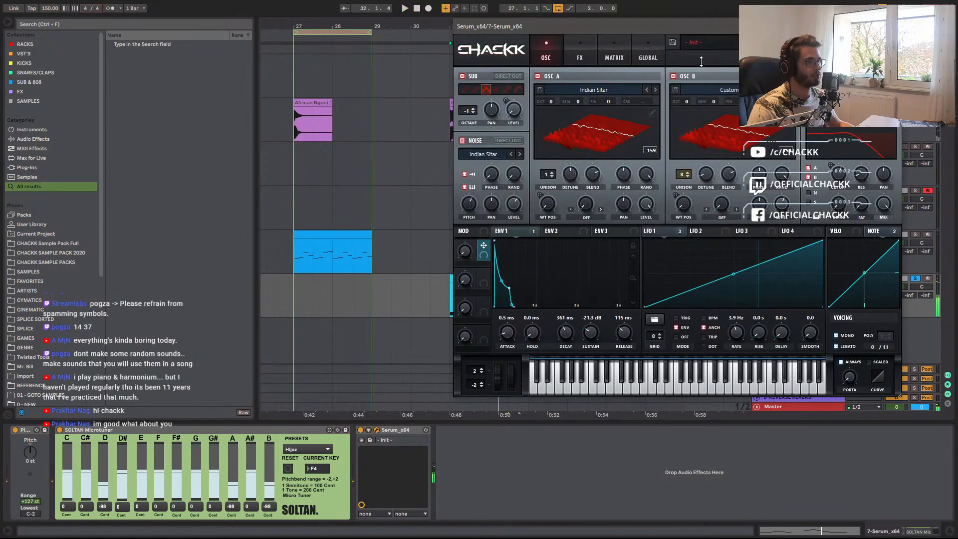
type("Sitart")
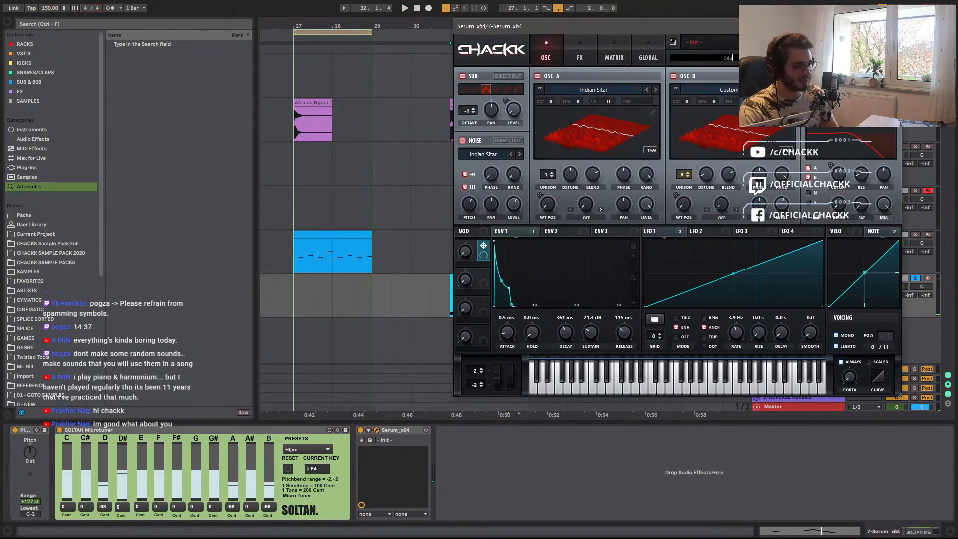
key("BackSpace")
key("BackSpace")
key("BackSpace")
key("BackSpace")
key("BackSpace")
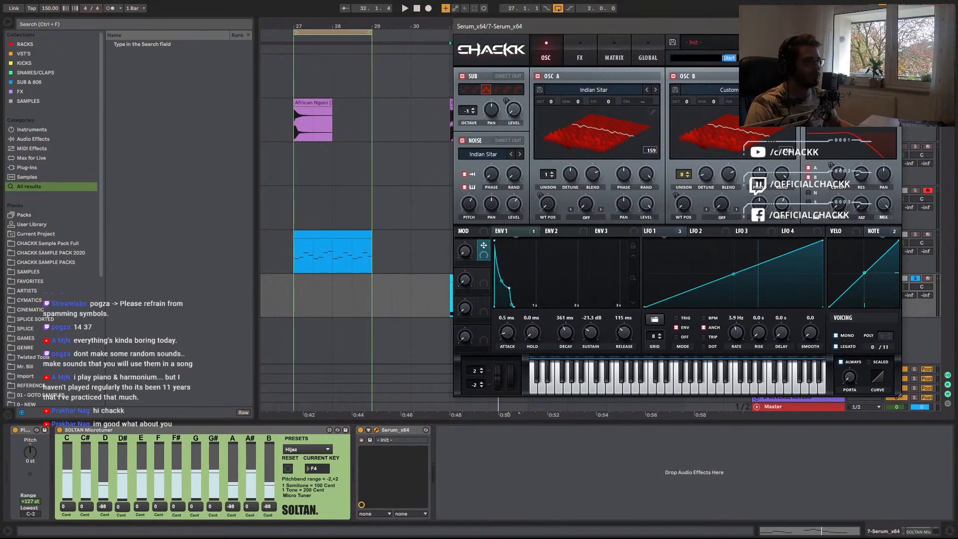
Save the preset as "PL - SITAR" in the CHACKK Hybrid Trap Mastery Vol. 1 presets folder.
left_click(673, 42)
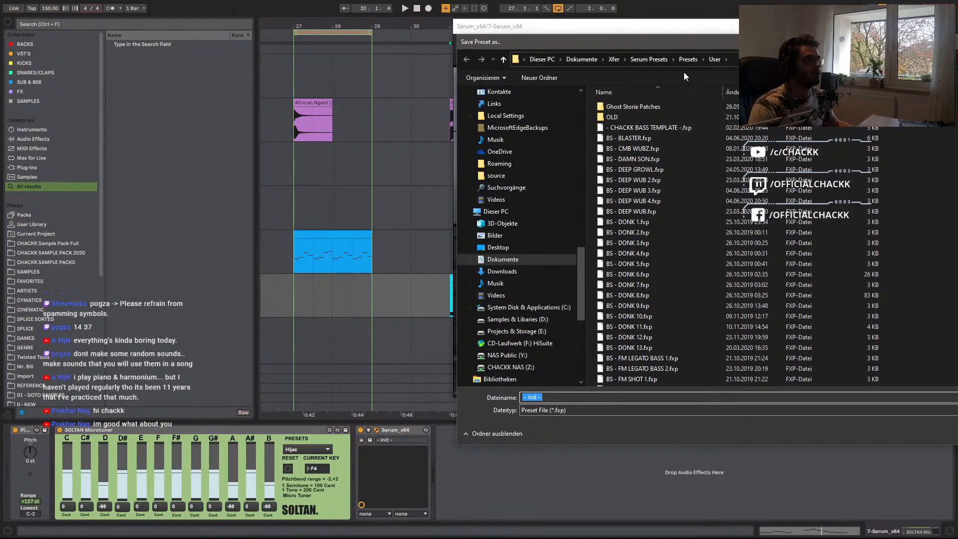
left_click(688, 59)
double_click(656, 140)
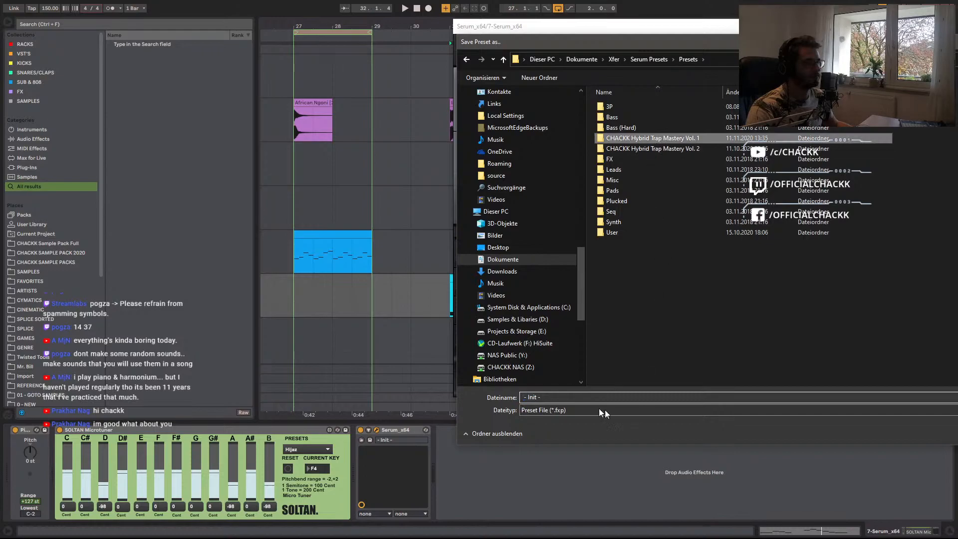
left_click(550, 397)
type("PL")
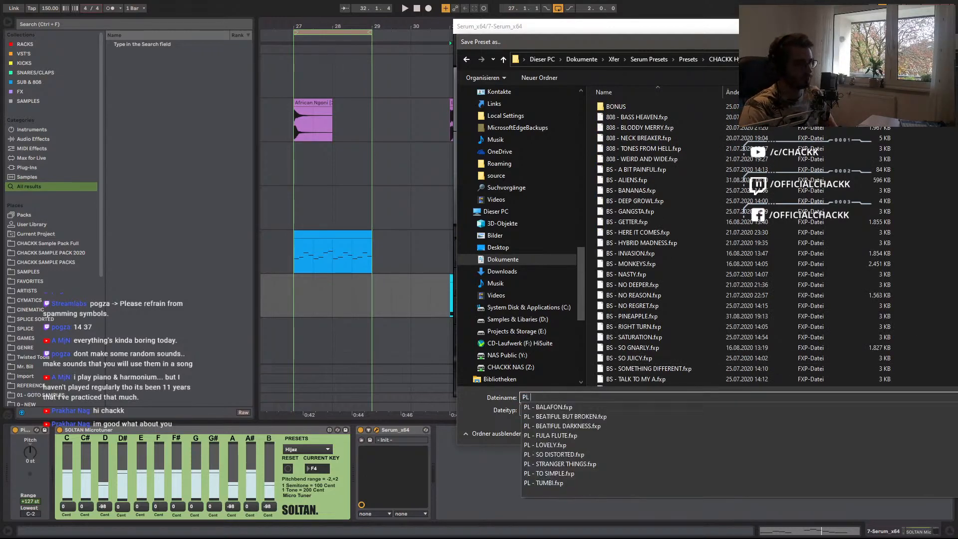
type(" - SITAT")
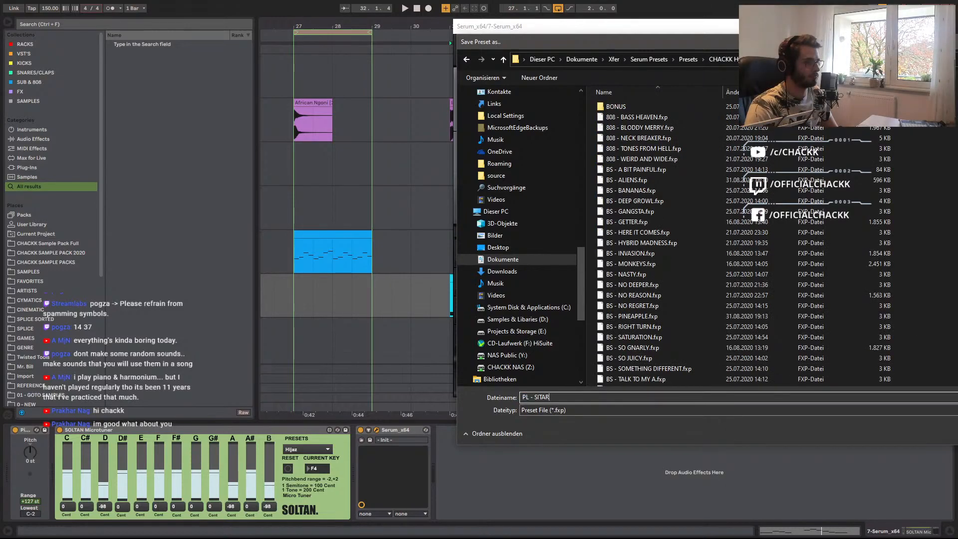
key("Return")
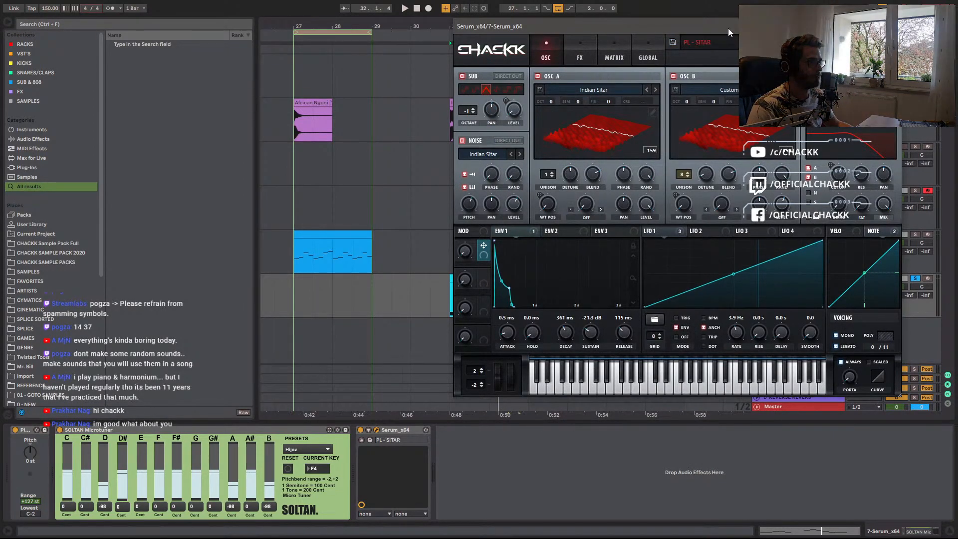
Hide the Serum window, solo track 4 and reactivate its deactivated clip to audition the balafon preset.
left_click_drag(728, 30, 706, 61)
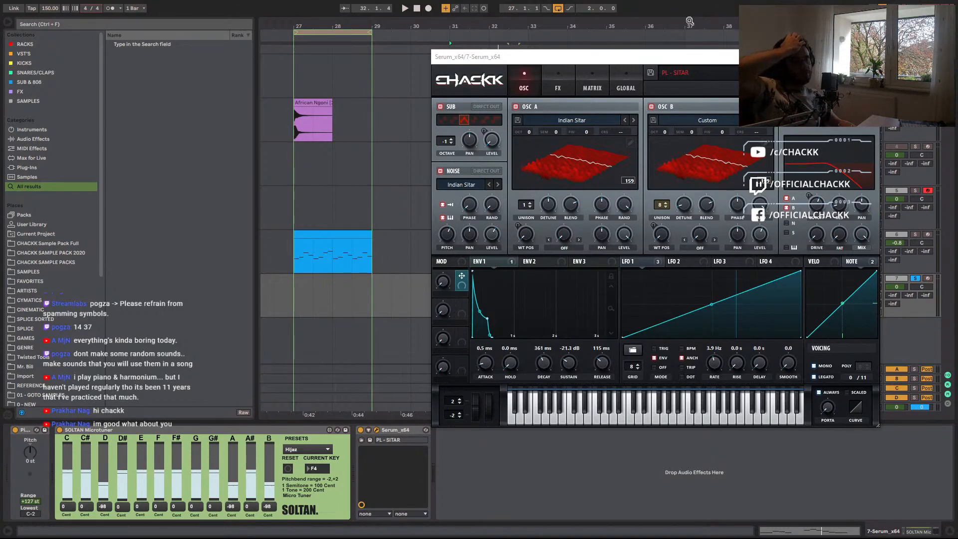
key("ctrl+alt+p")
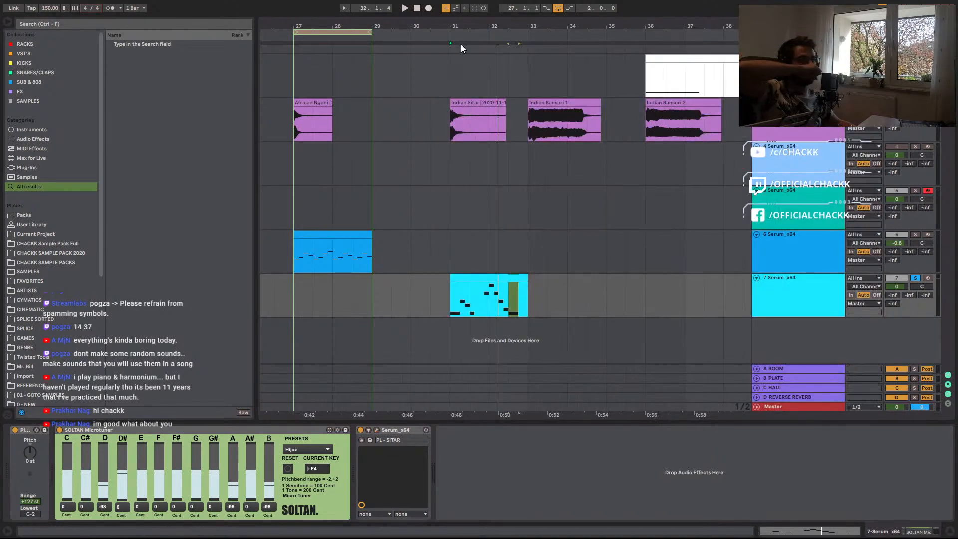
left_click_drag(461, 24, 463, 3)
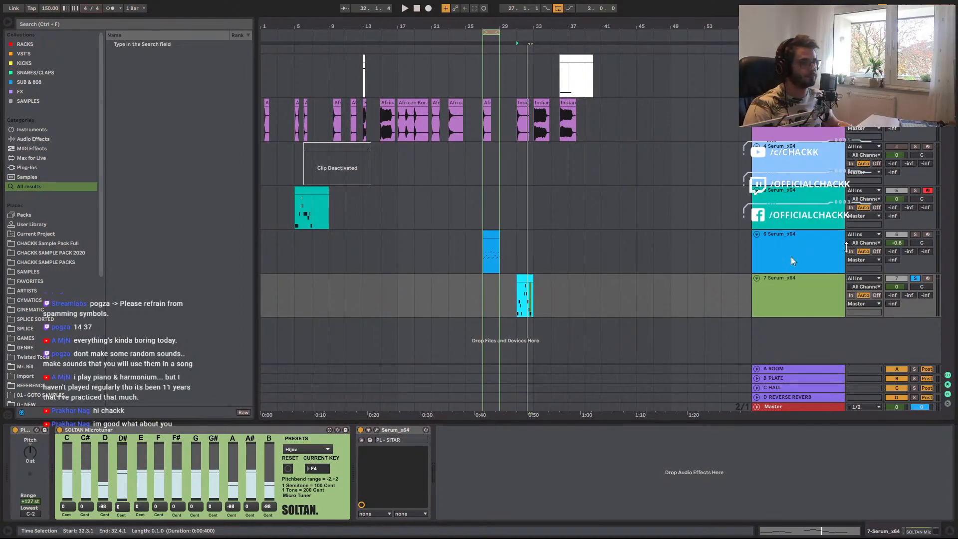
left_click(487, 234)
left_click(787, 163)
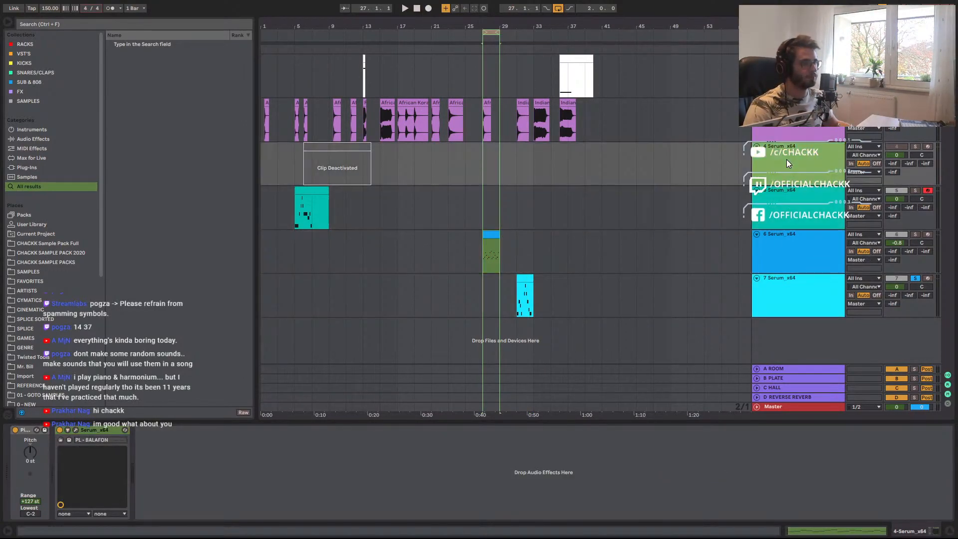
left_click(917, 146)
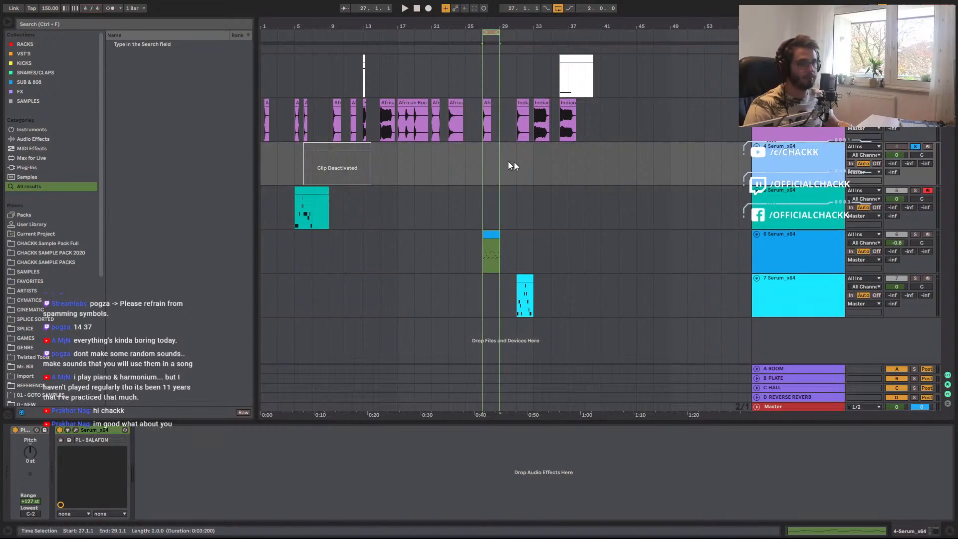
left_click(333, 147)
key("0")
key("space")
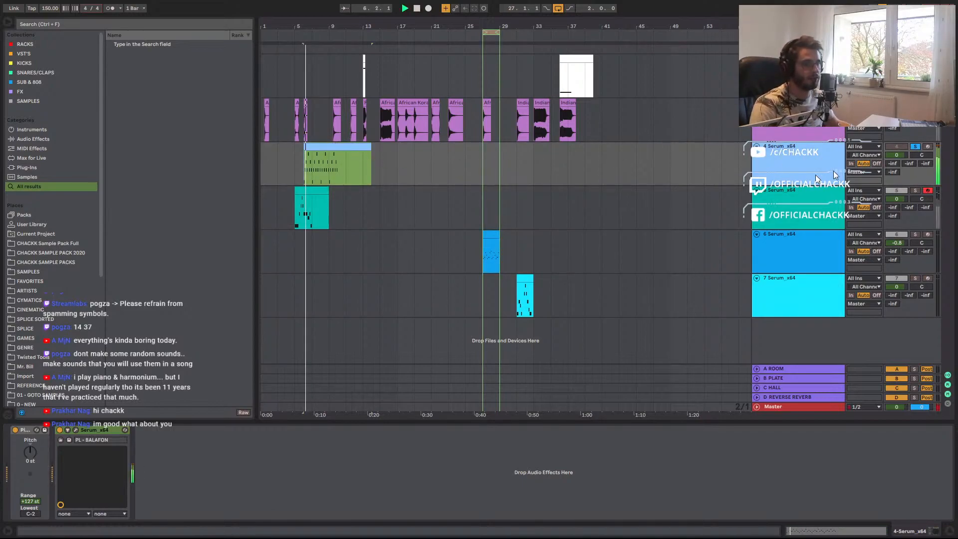
Solo track 5 and play its clip to audition the Fula flute preset.
left_click(916, 192)
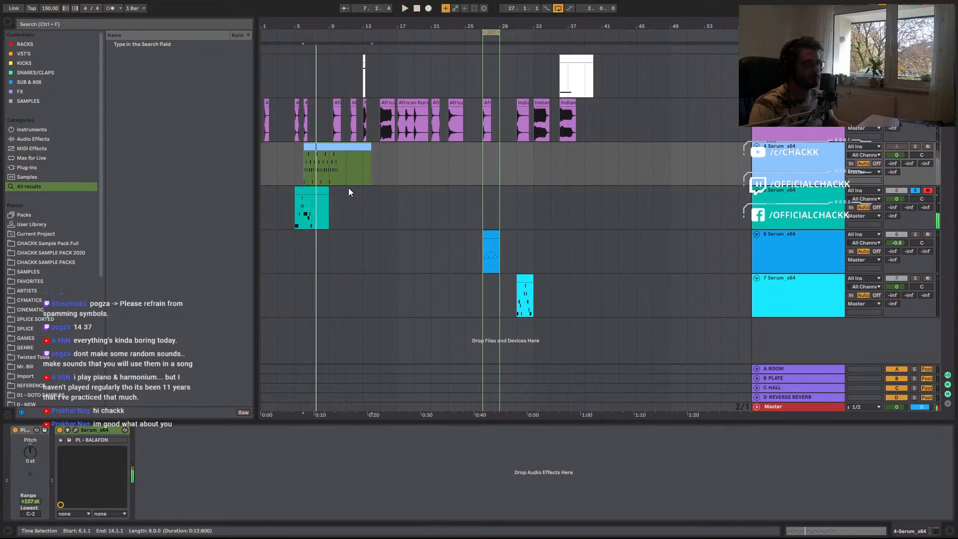
key("space")
left_click(311, 193)
key("space")
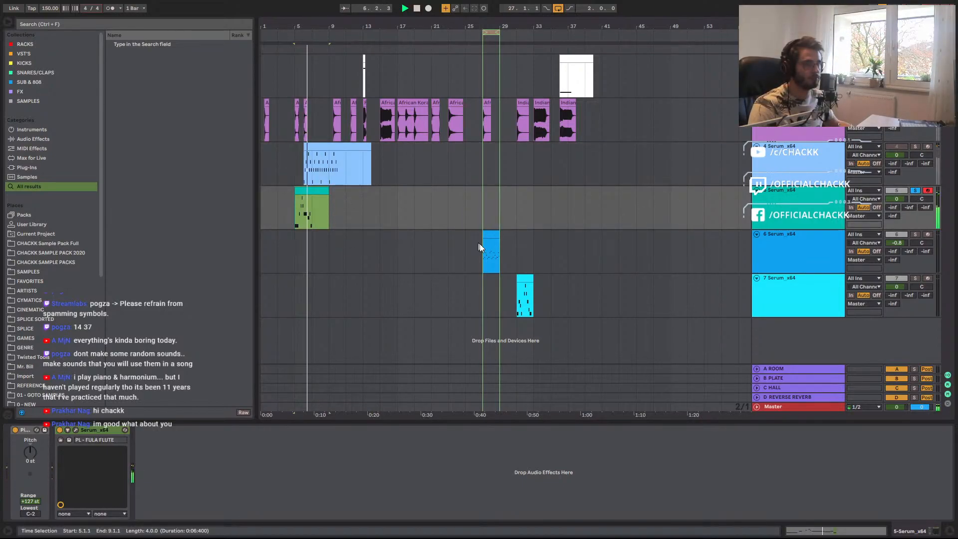
Solo track 6 and play its clip from the start to audition that preset.
left_click(491, 252)
left_click(915, 234)
key("space")
key("space")
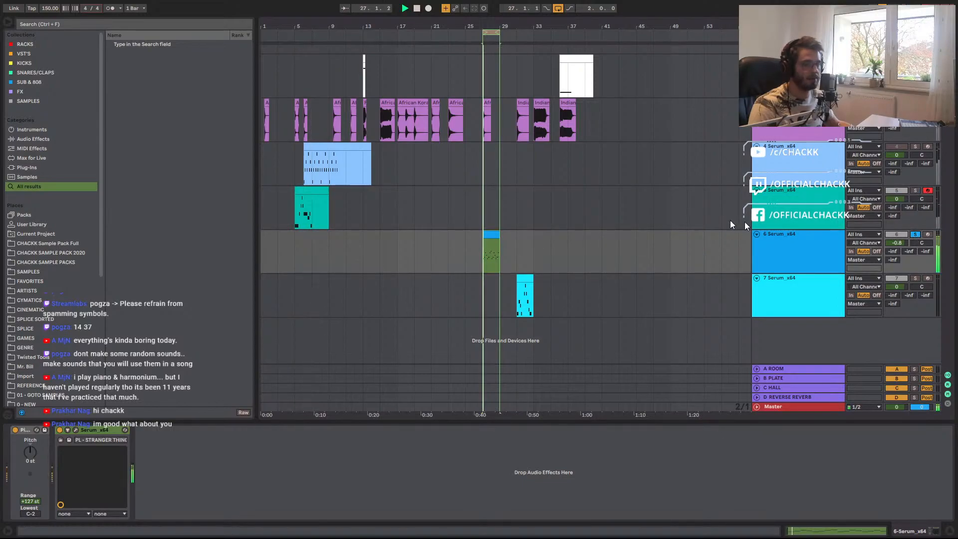
Solo track 7, play its clip to audition the sitar preset and stop playback.
left_click(525, 284)
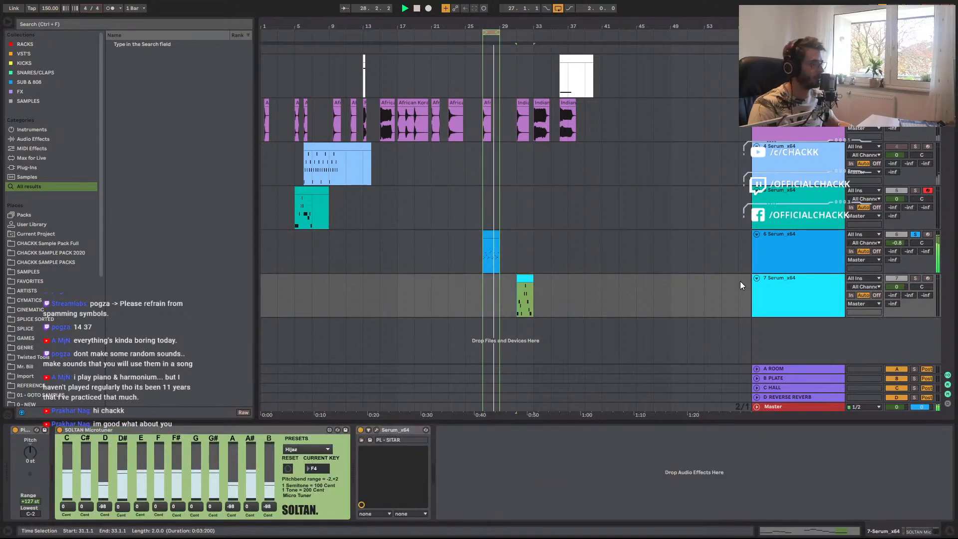
left_click(915, 278)
key("space")
key("space")
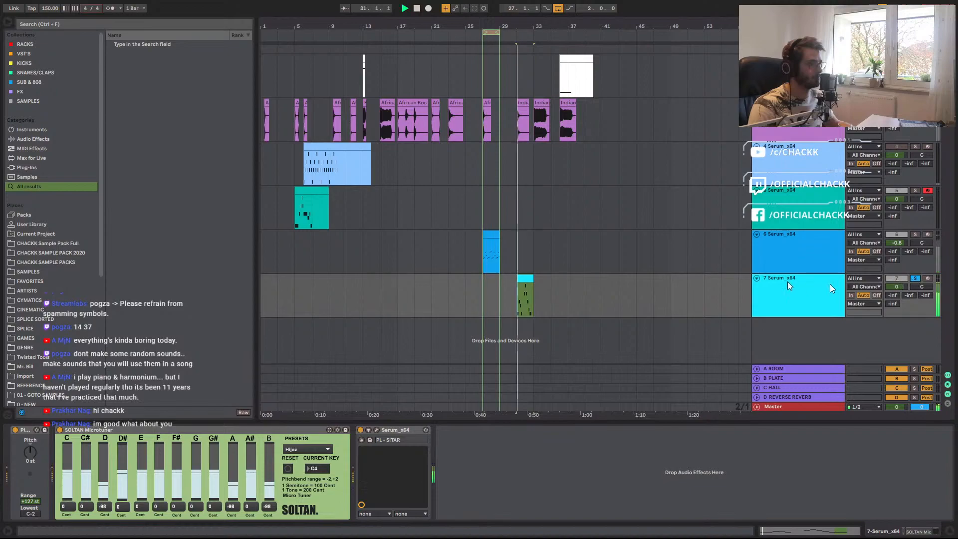
left_click(789, 294)
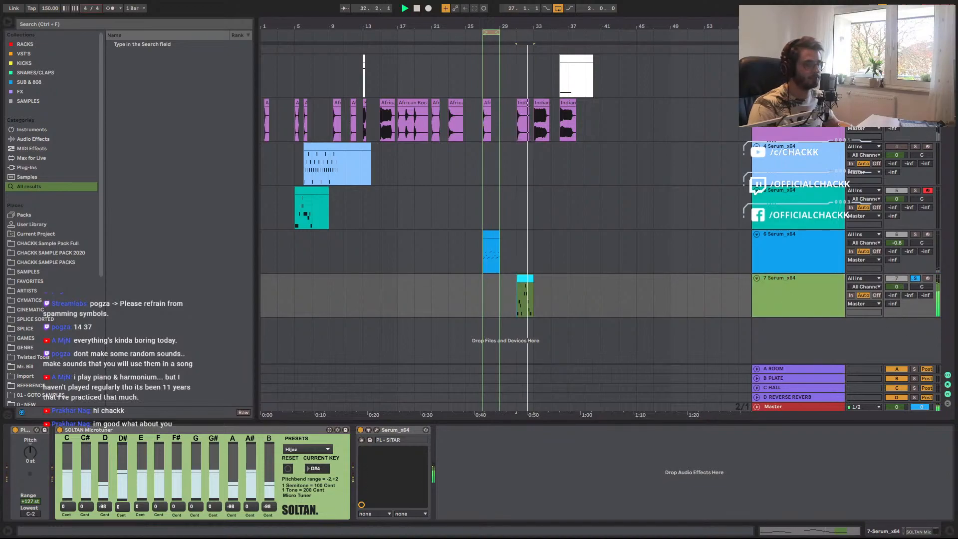
key("space")
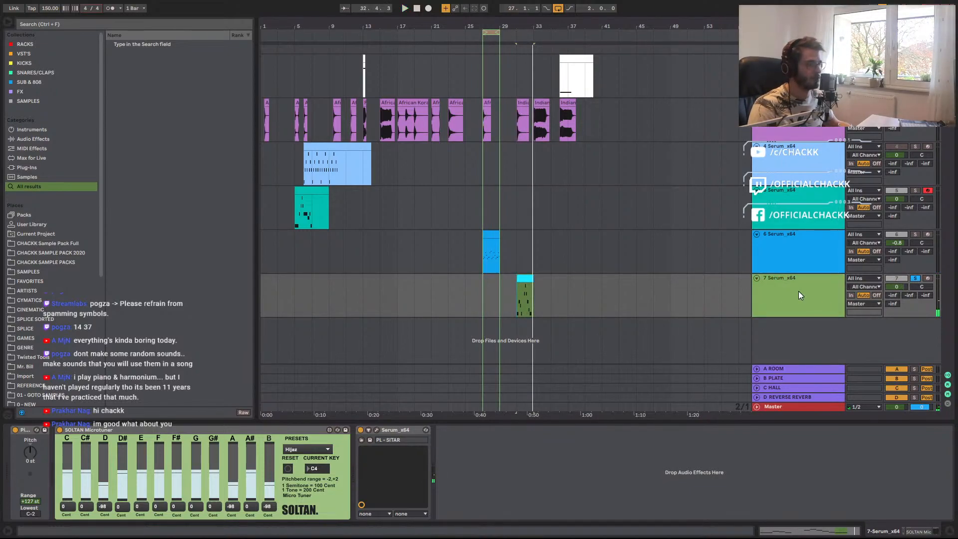
Add a MIDI track below track 7 and load the Cthulhu_x64 plug-in on it.
double_click(789, 332)
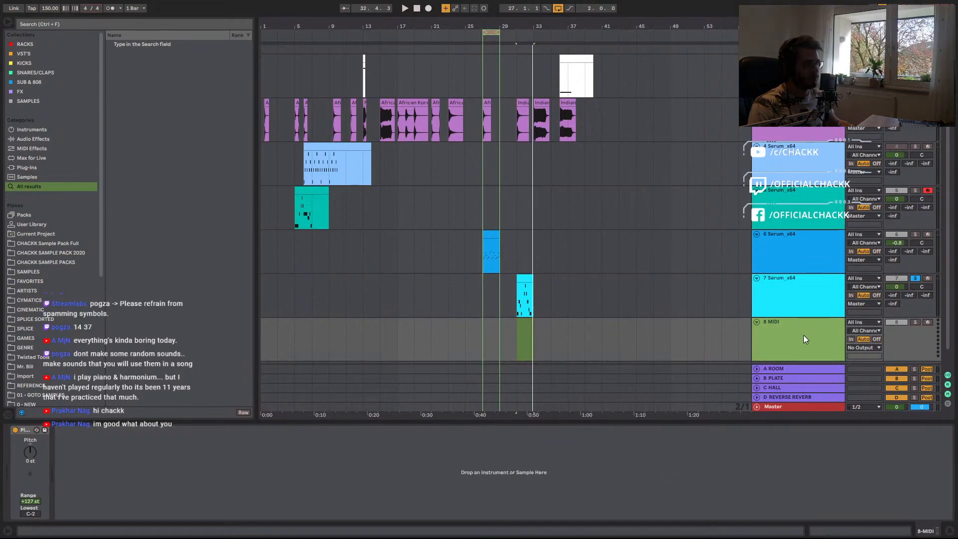
left_click(526, 278)
left_click(785, 331)
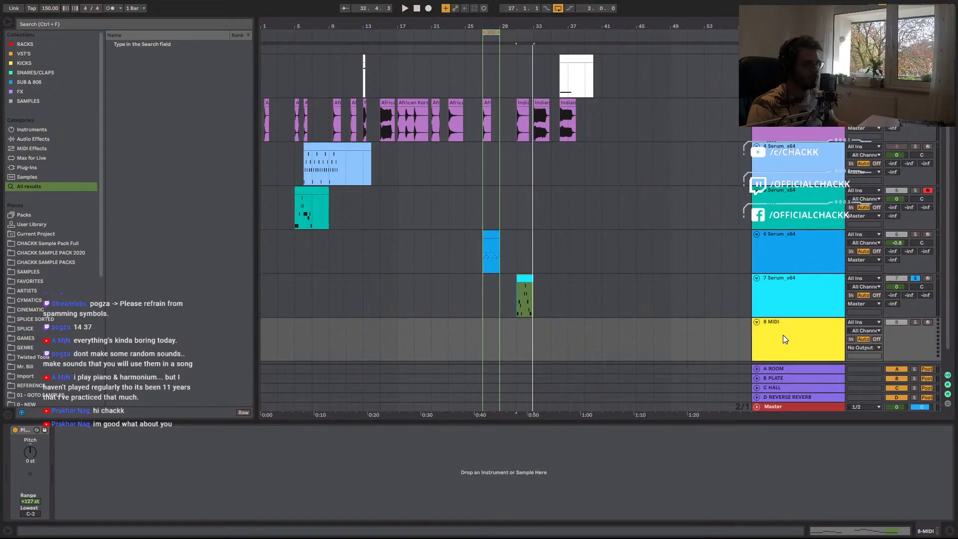
key("ctrl+f")
type("cth")
key("Down")
key("Return")
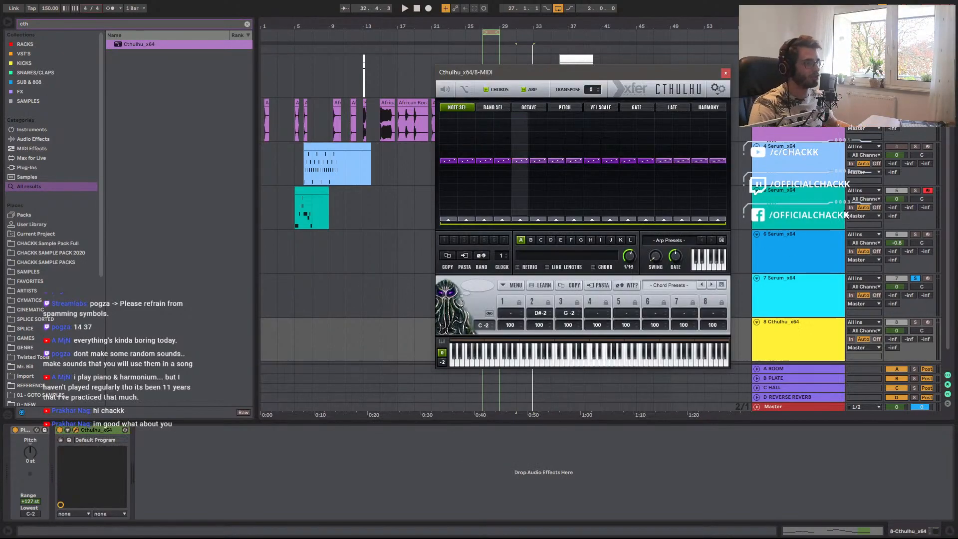
left_click(726, 74)
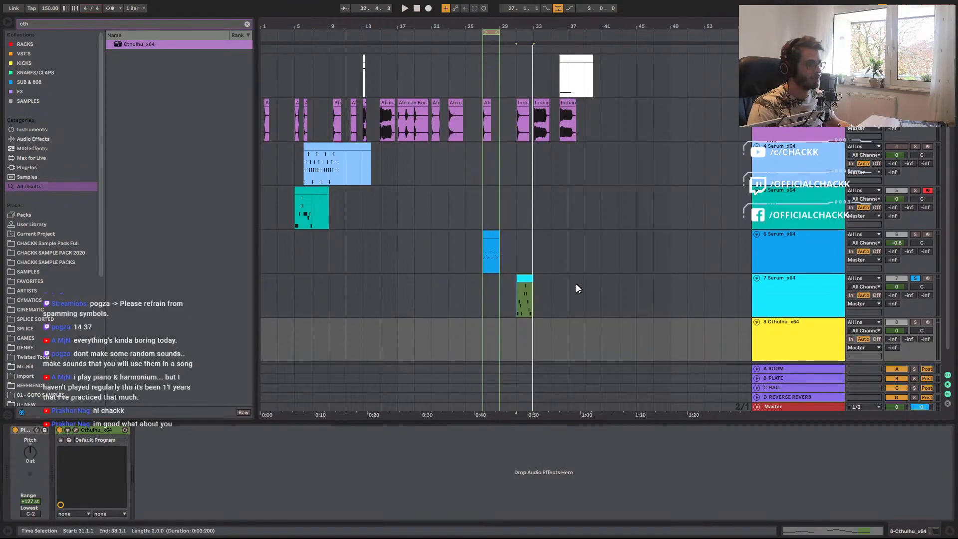
Delete the clip on track 7 and set the track's MIDI input to 8-Cthulhu_x64, taken from the Cthulhu plug-in.
left_click(526, 278)
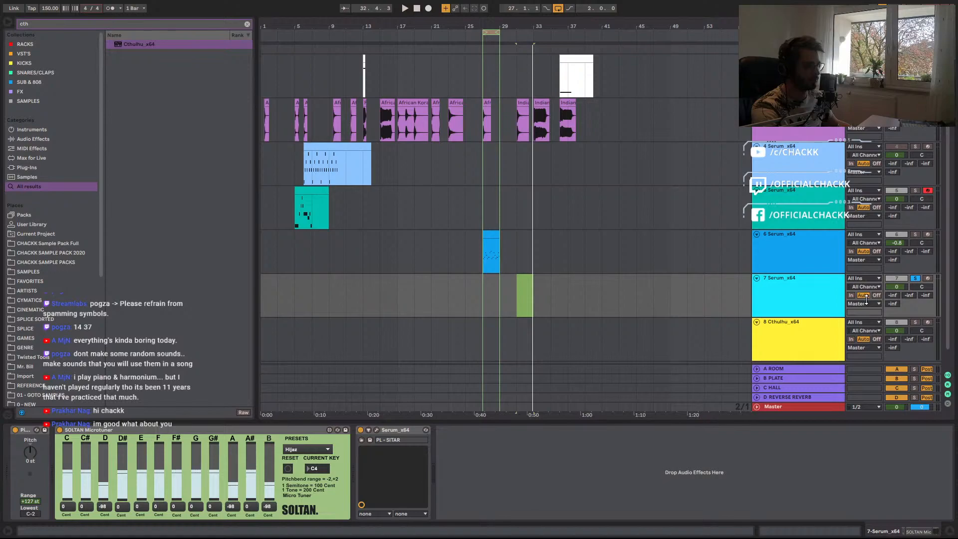
left_click(860, 279)
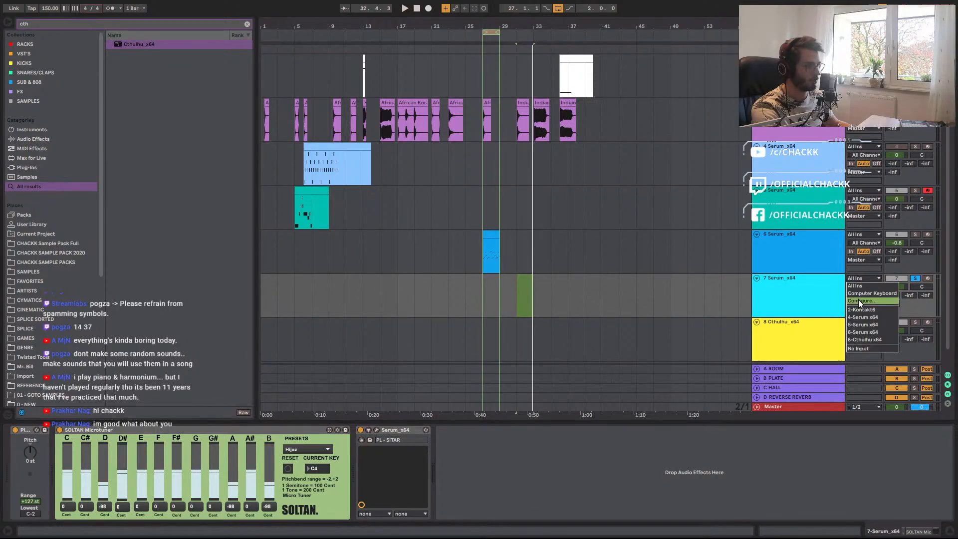
left_click(866, 339)
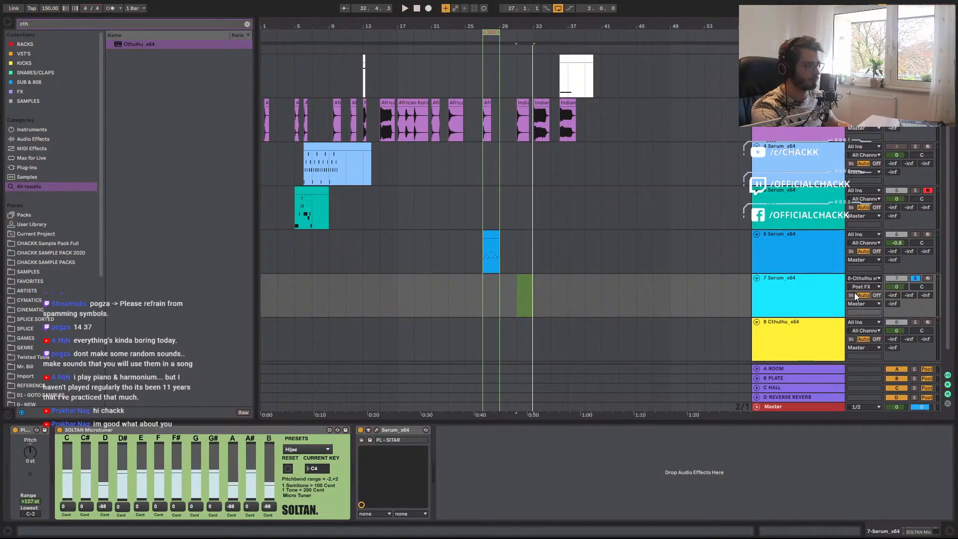
Arm the Cthulhu track for recording and keep it selected.
left_click(927, 322)
key("a")
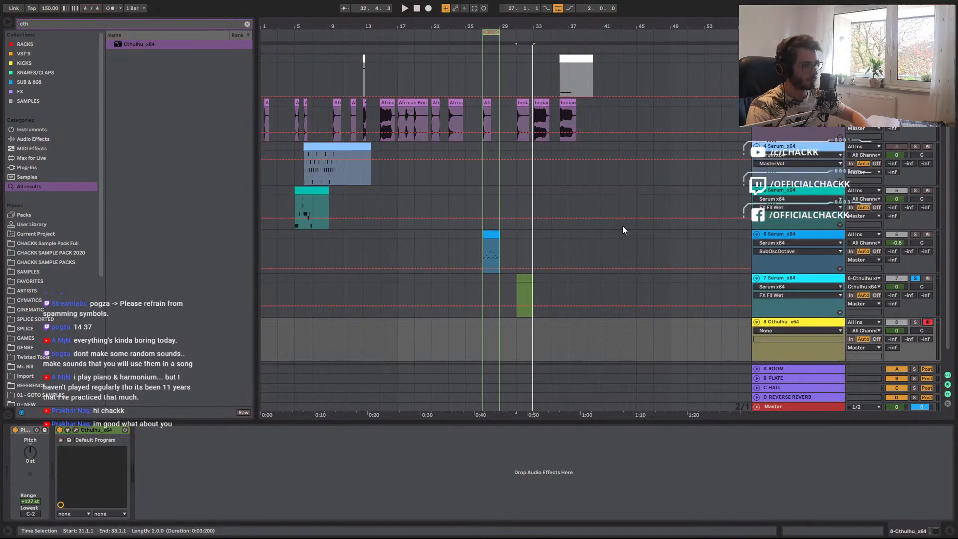
key("a")
left_click(788, 325)
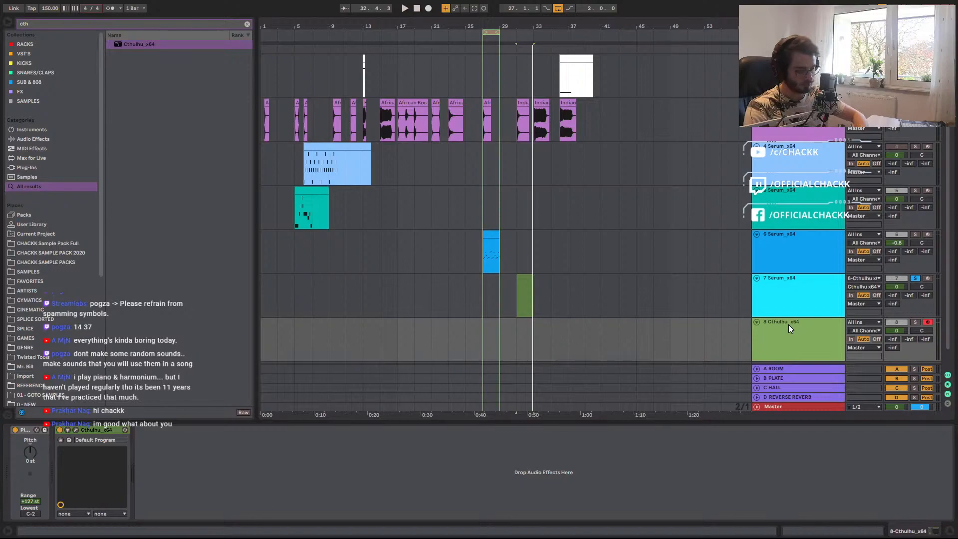
left_click(775, 326)
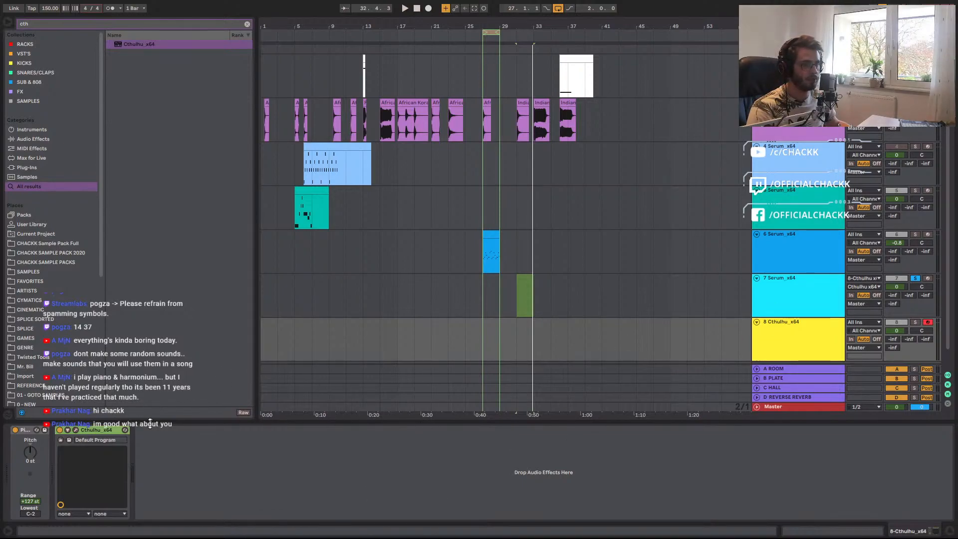
Open Cthulhu and load the Back'n'Soul_Gmin chord preset from the Unmute Theory Cthulhu Chords folder.
left_click(76, 430)
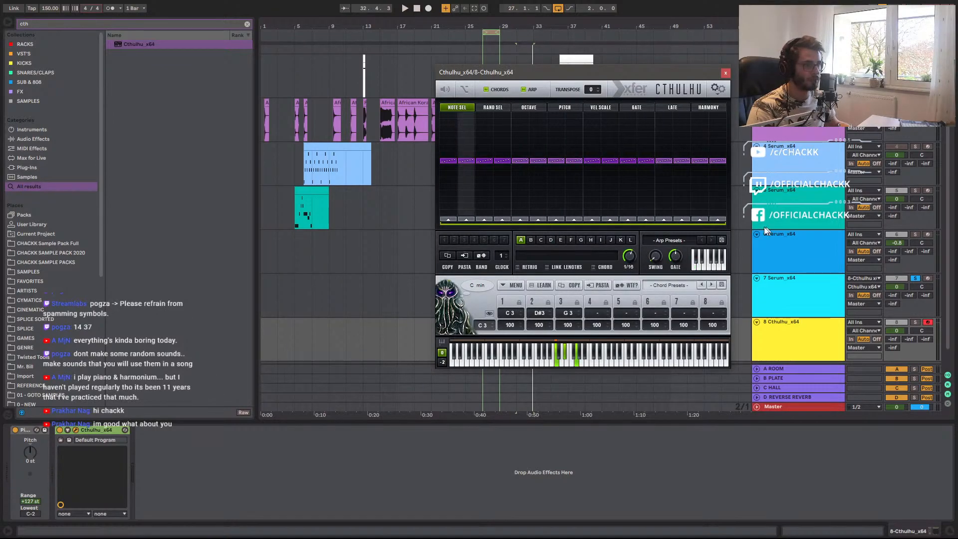
left_click(669, 285)
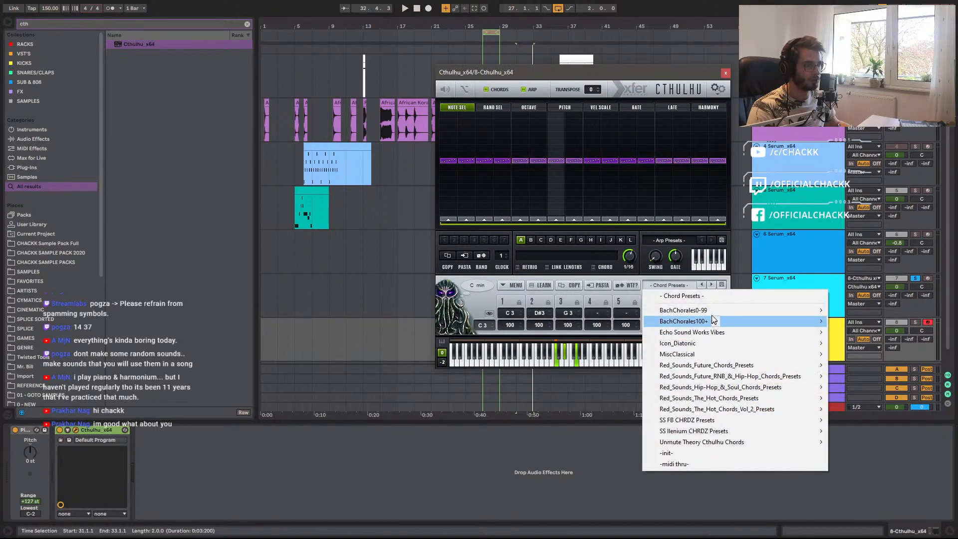
mouse_move(724, 442)
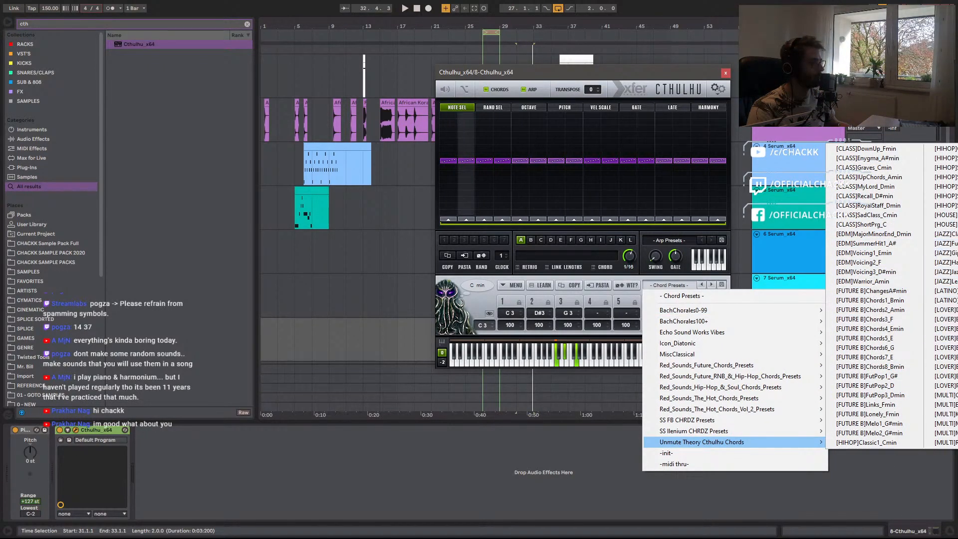
left_click(957, 235)
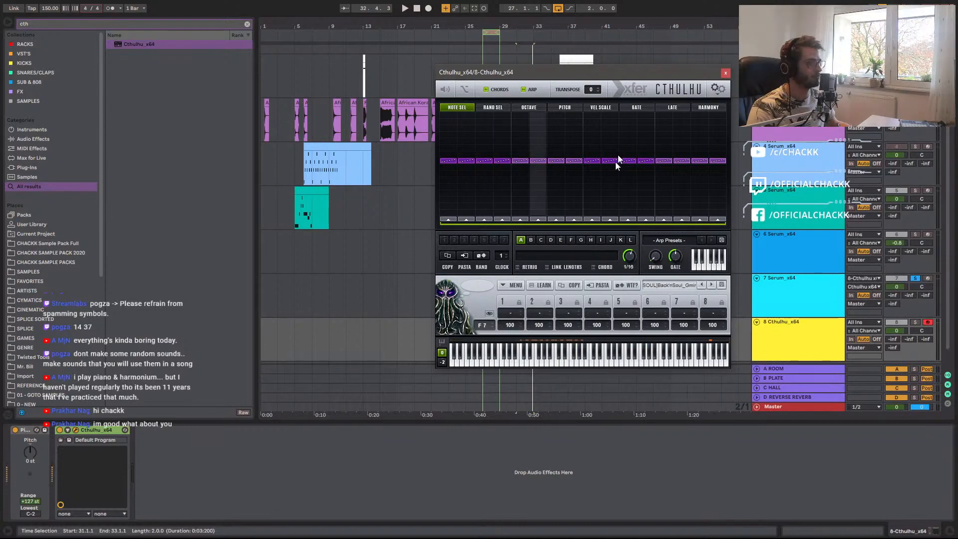
left_click_drag(609, 79, 491, 106)
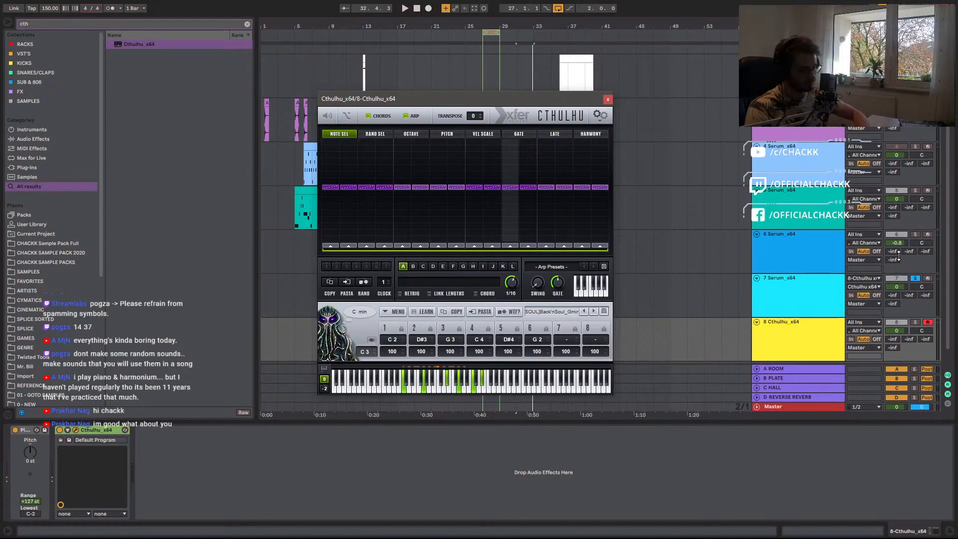
Lower the computer MIDI keyboard's octave to the C2 to D3 range and play a few notes through the chord preset.
key("a")
key("z")
key("z")
key("a")
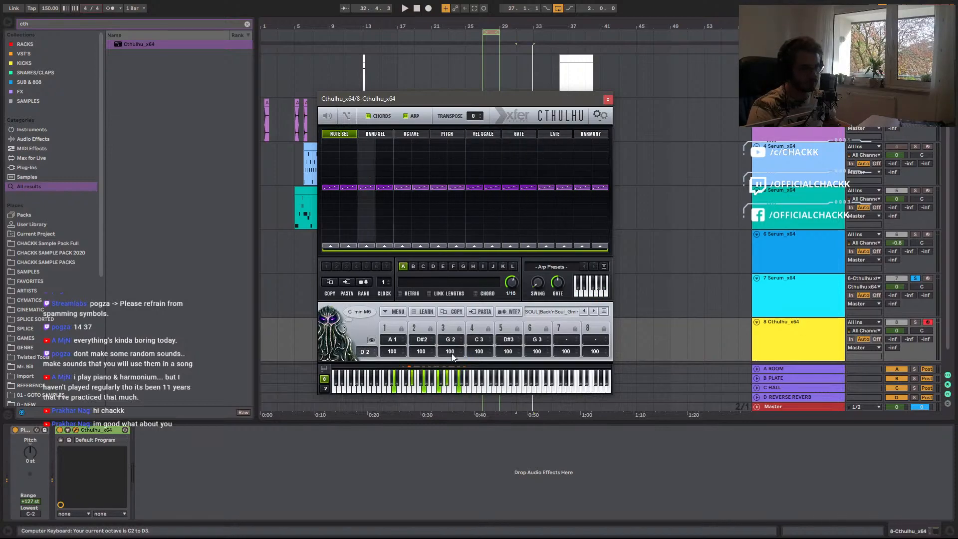
key("f")
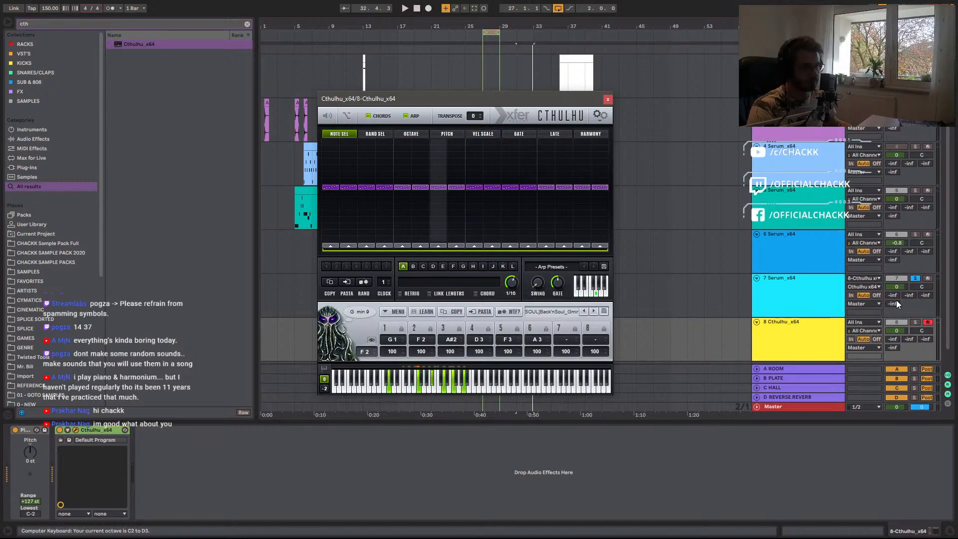
Arm track 7 together with the Cthulhu track and audition the chords on the sitar preset.
left_click(927, 279)
left_click(927, 323, "ctrl")
key("a")
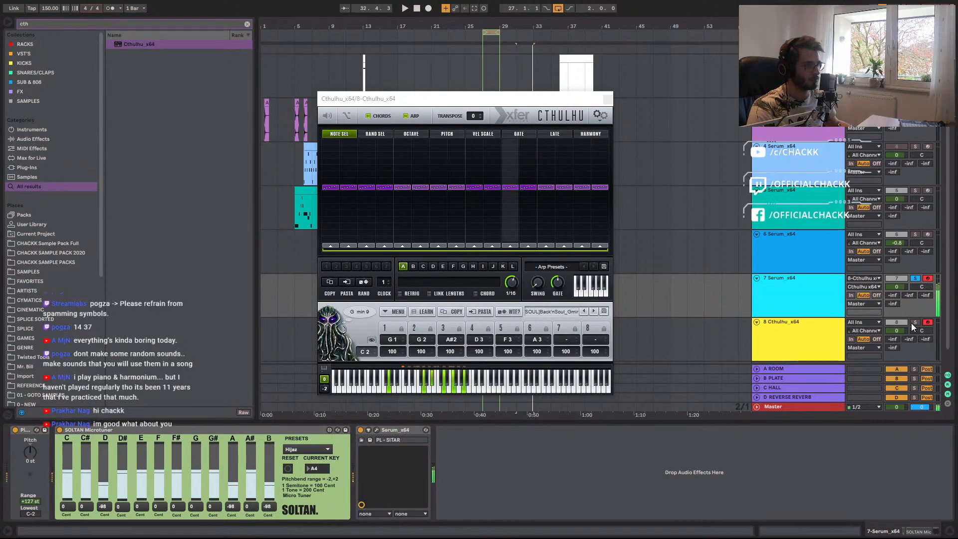
key("s")
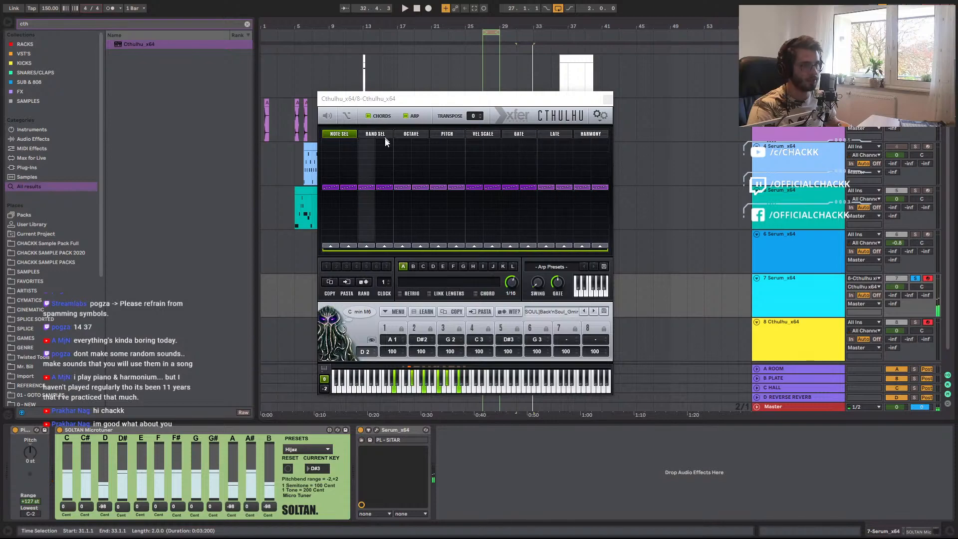
Turn off Cthulhu's arpeggiator and audition several plain chords on the sitar preset.
left_click(406, 116)
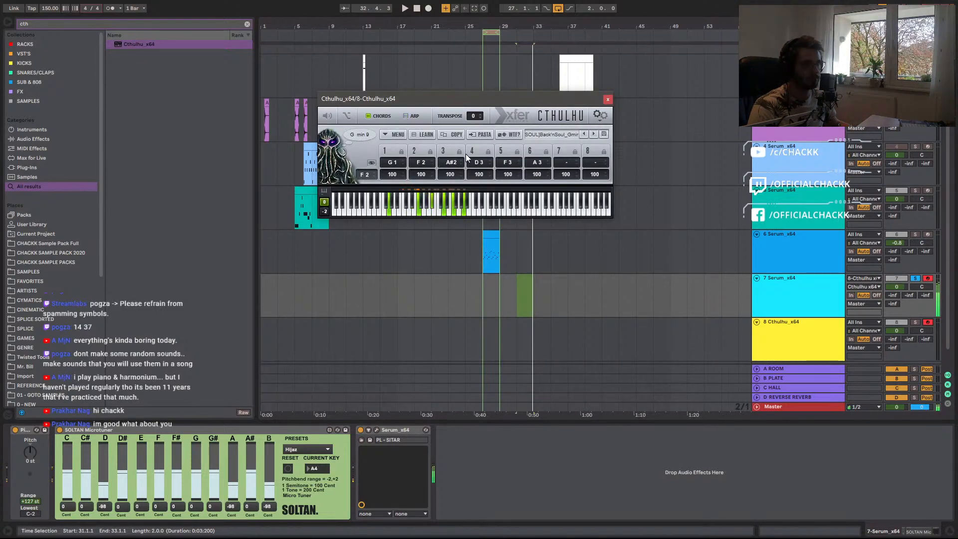
key("z")
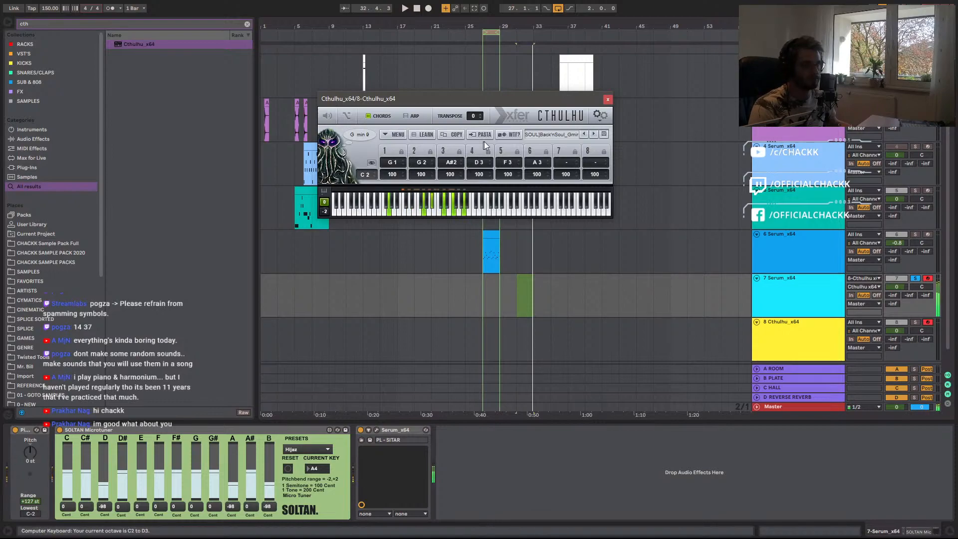
key("g")
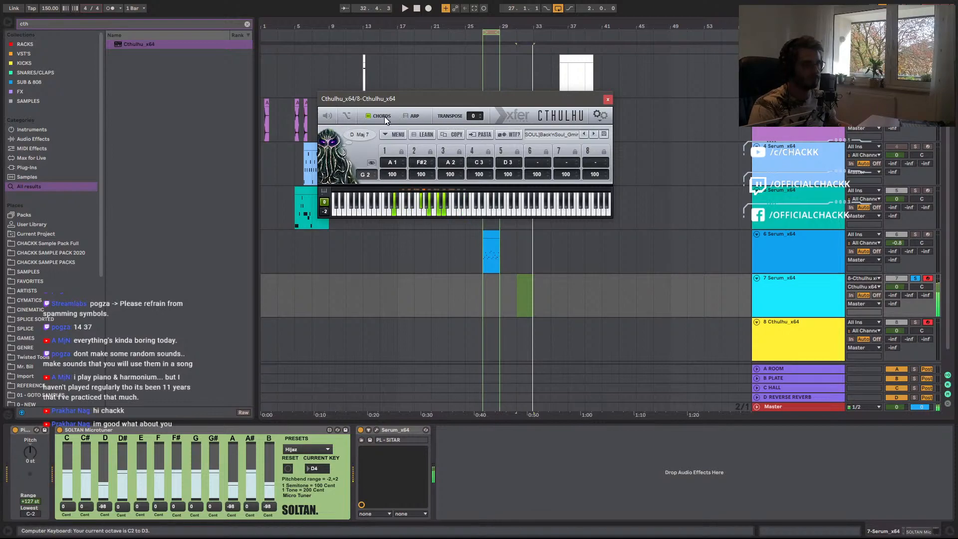
key("s")
key("a")
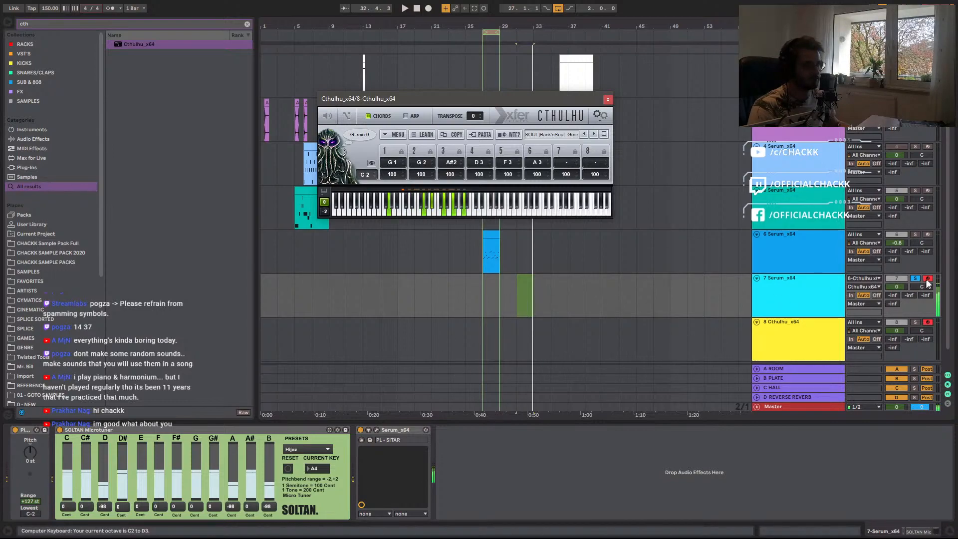
Record a chord progression from bar 31 on both armed tracks, stop, and delete the trigger-note clip on the Cthulhu track.
key("F9")
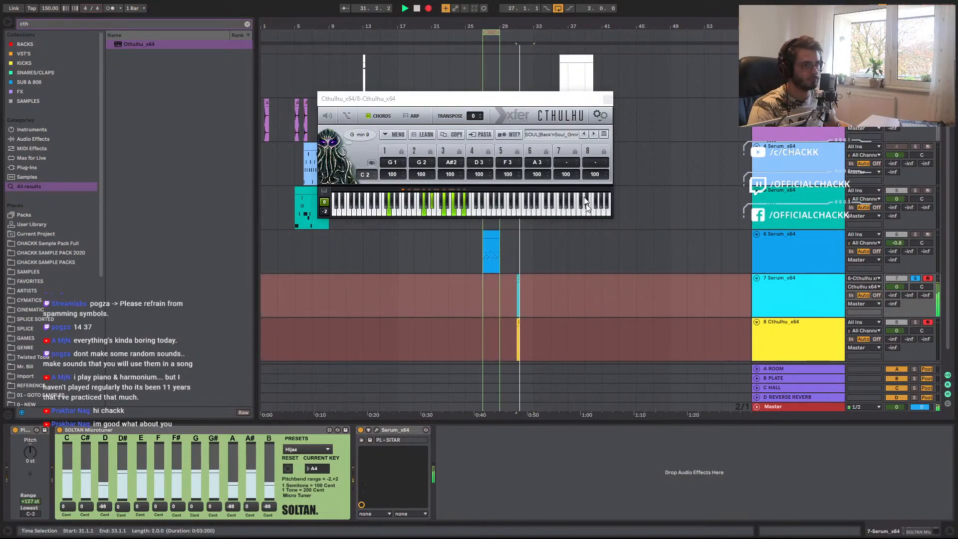
scroll(553, 311, "up", 5)
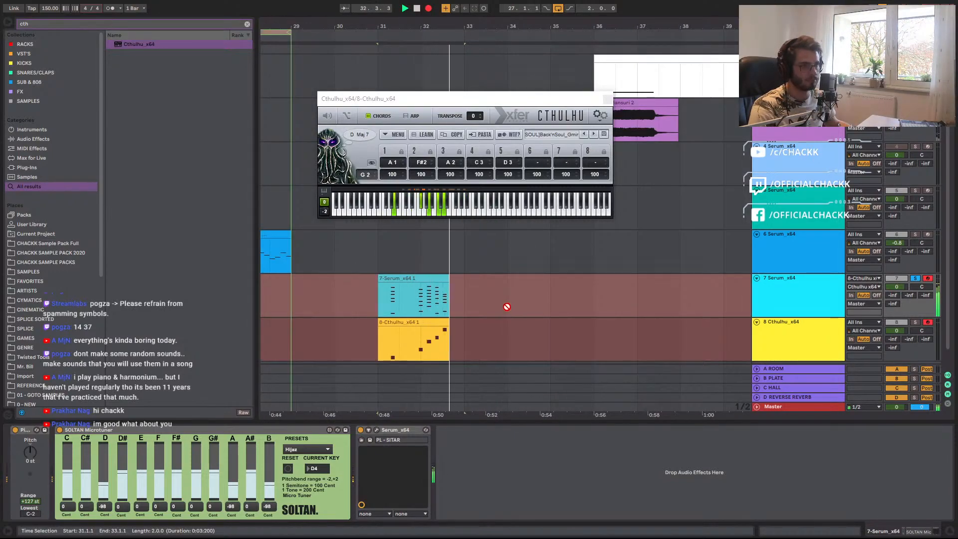
key("space")
left_click(439, 327)
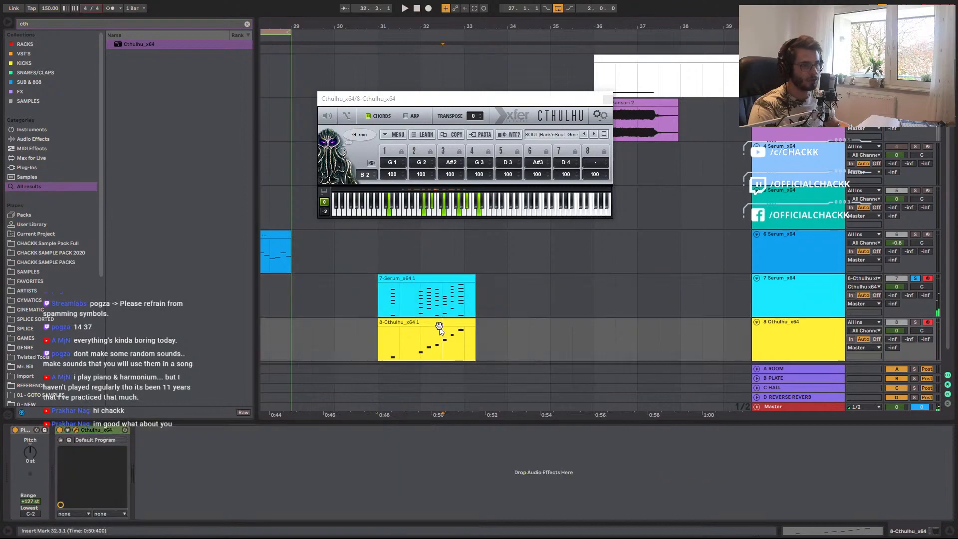
Open Serum on track 7 and load the PL - BALAFON preset from the CHACKK Hybrid Trap Mastery folder.
left_click(800, 299)
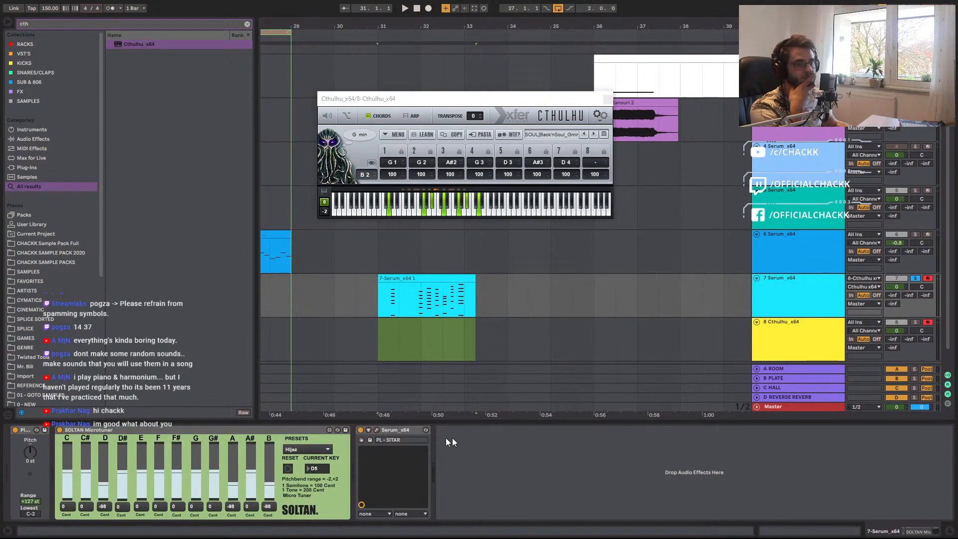
left_click(377, 430)
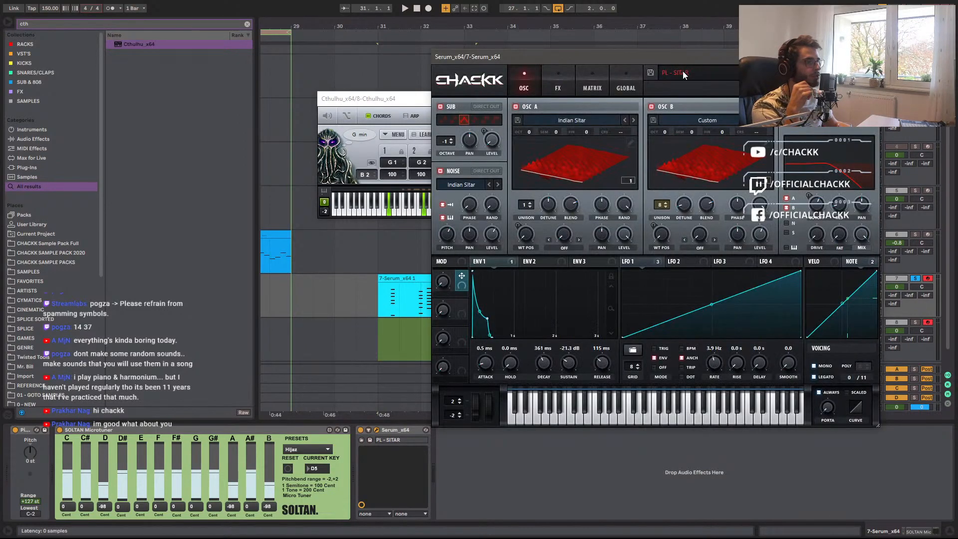
left_click(682, 71)
mouse_move(723, 118)
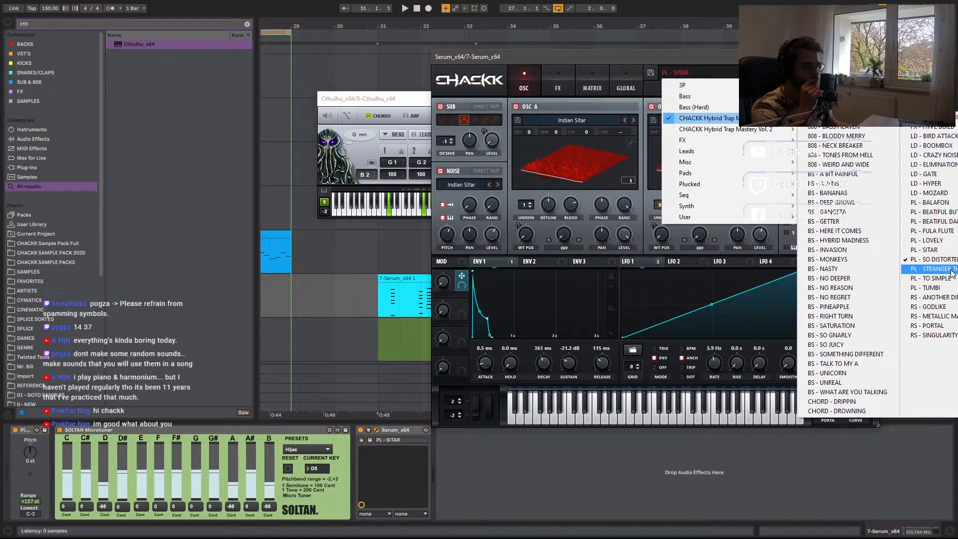
left_click(938, 202)
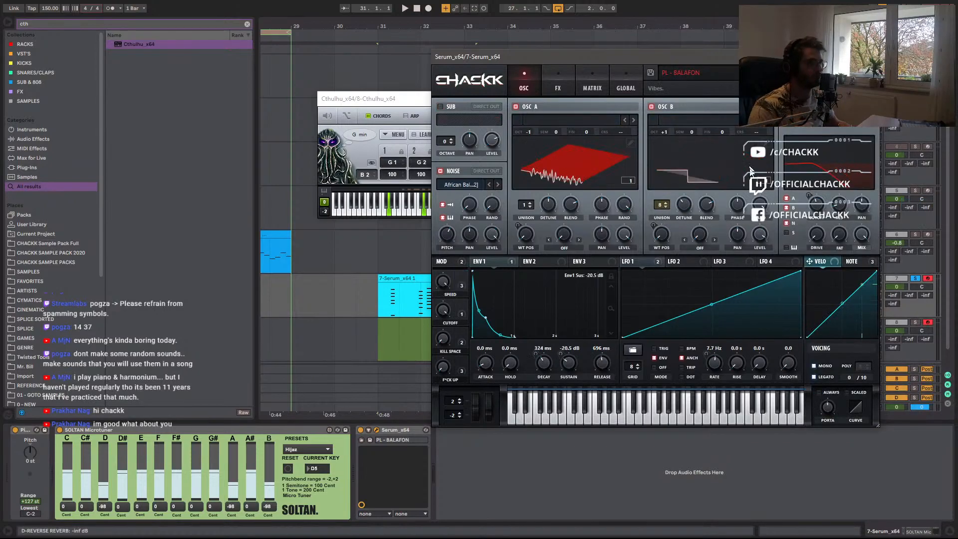
left_click_drag(665, 61, 693, 64)
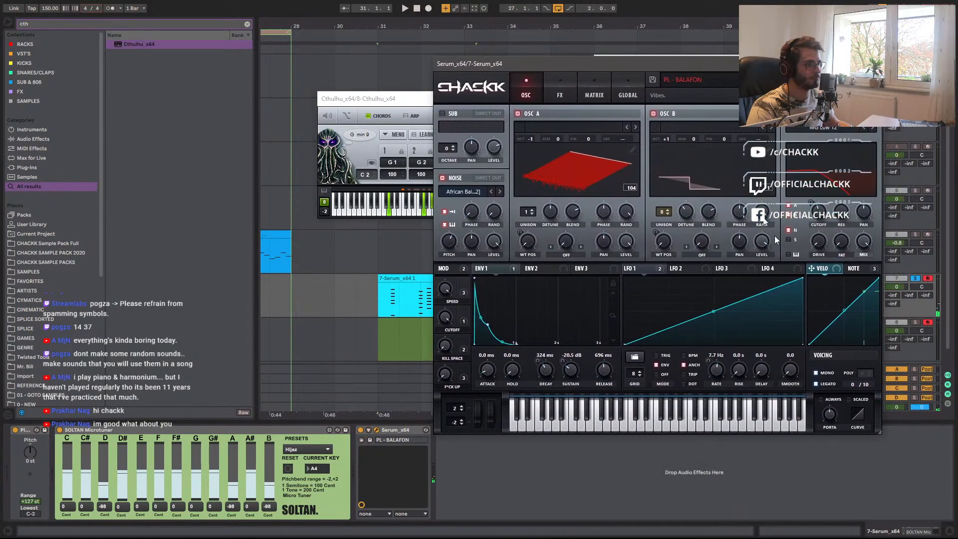
Turn off mono voicing in track 7's Serum and lower the track volume to -5.9 dB while auditioning chords.
left_click(818, 383)
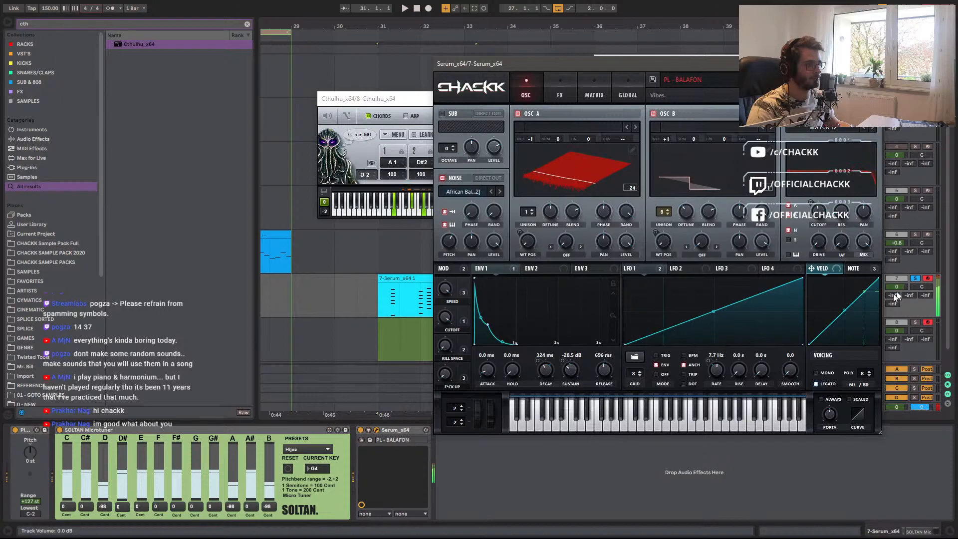
key("z")
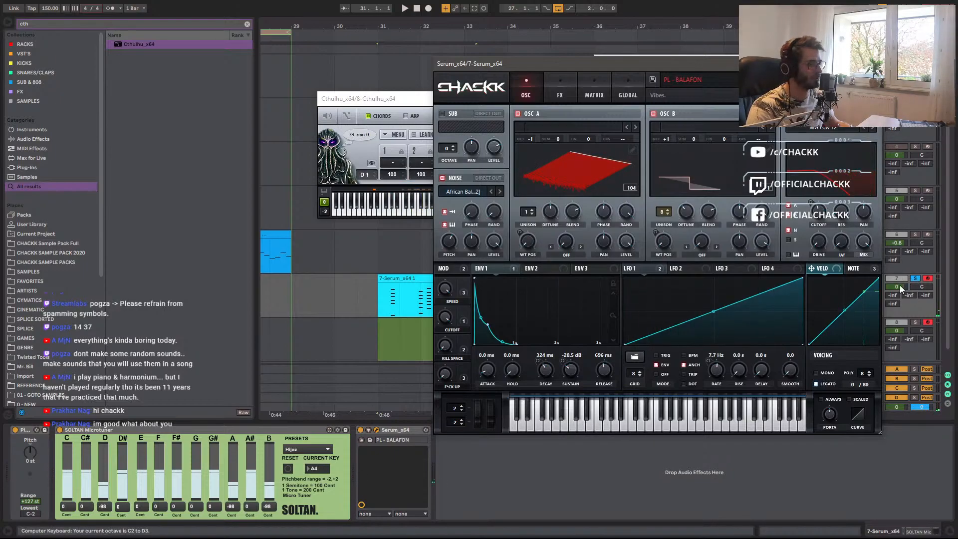
left_click_drag(900, 290, 900, 302)
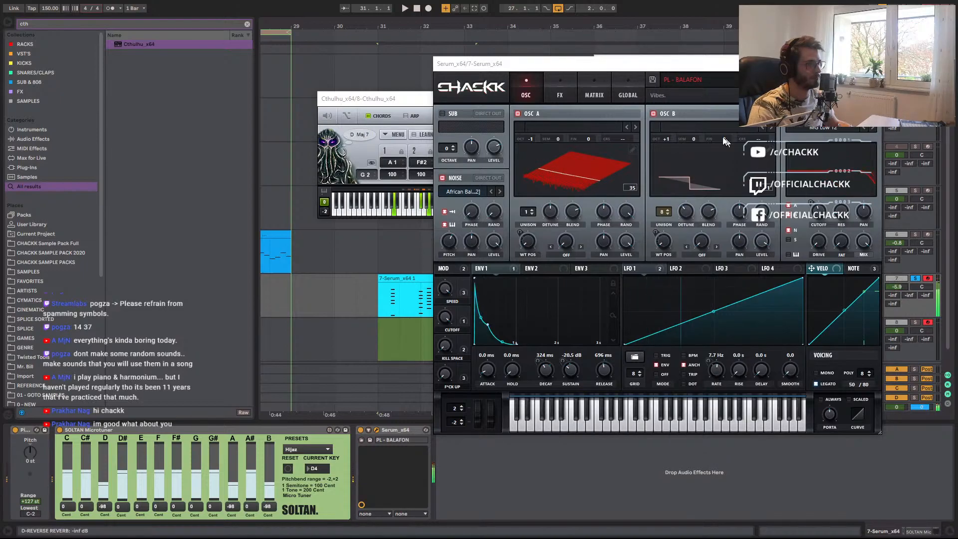
left_click(693, 164)
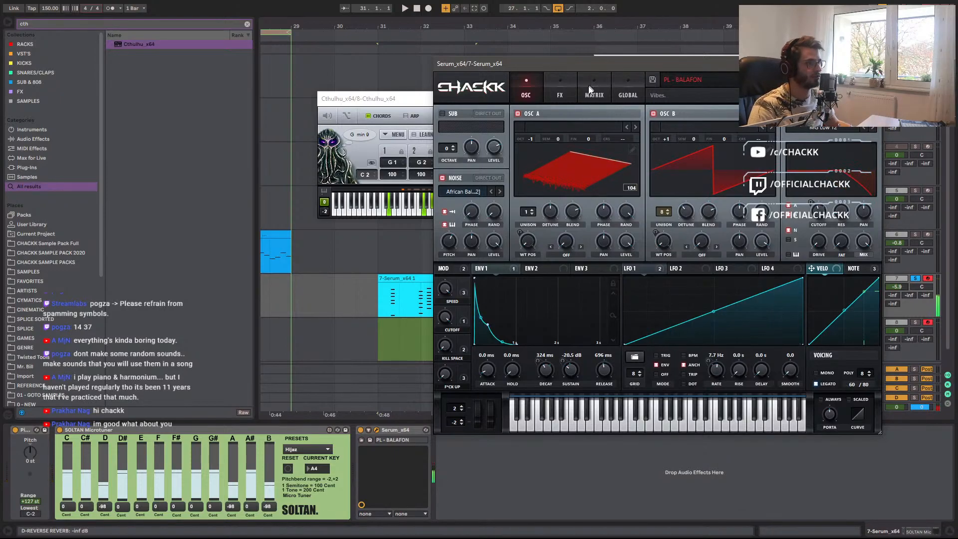
Close the plug-in windows, then resave the balafon sound from track 4's Serum over the existing PL - BALAFON preset.
left_click(873, 64)
left_click(609, 99)
left_click_drag(374, 21, 417, 5)
left_click(783, 160)
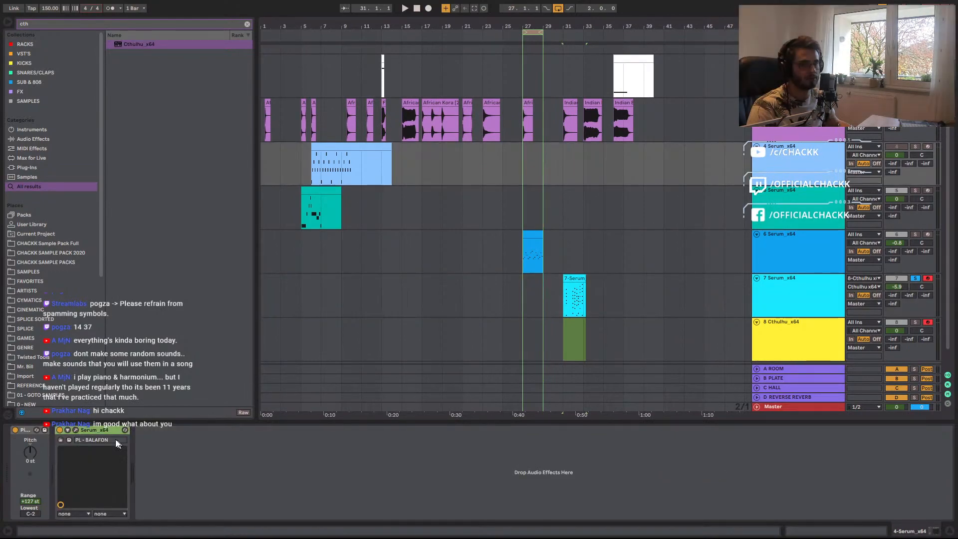
left_click(75, 430)
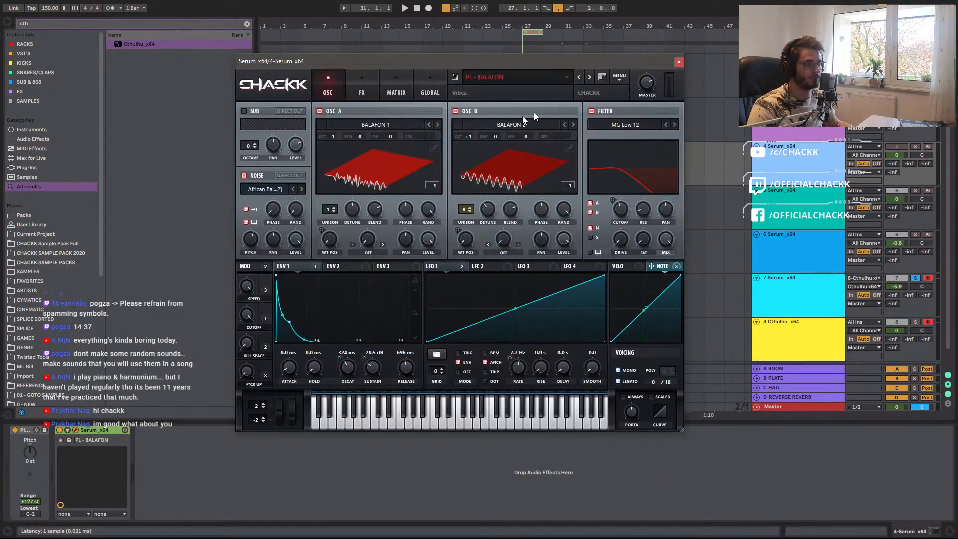
left_click(455, 77)
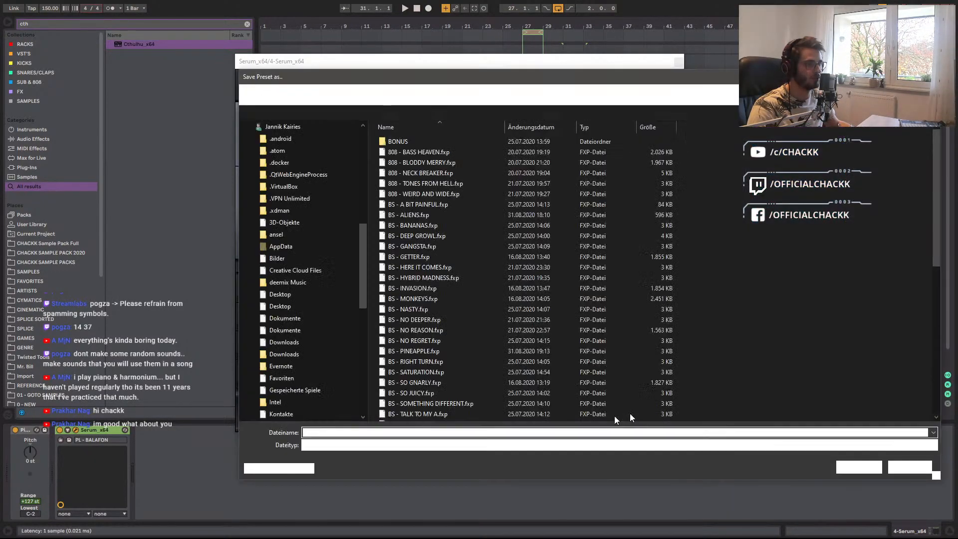
left_click(859, 467)
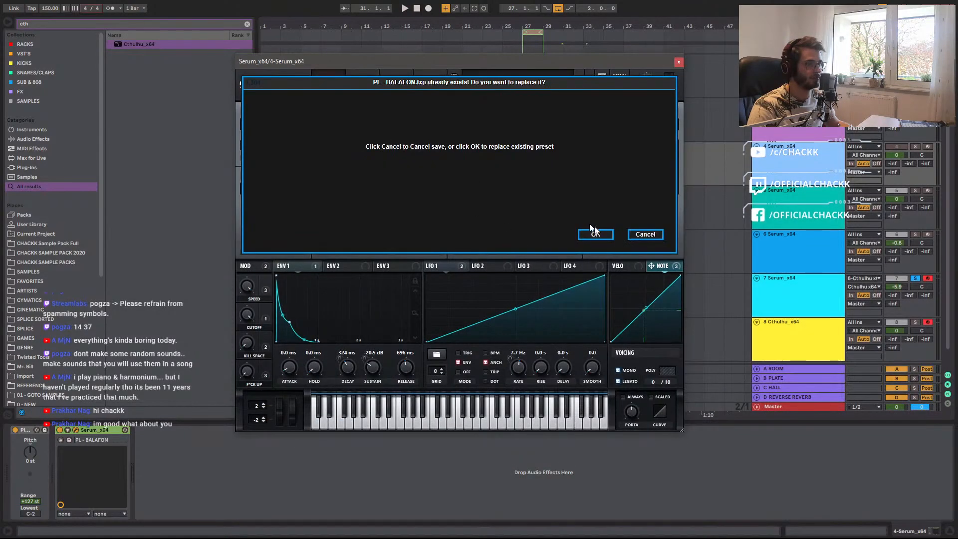
key("Return")
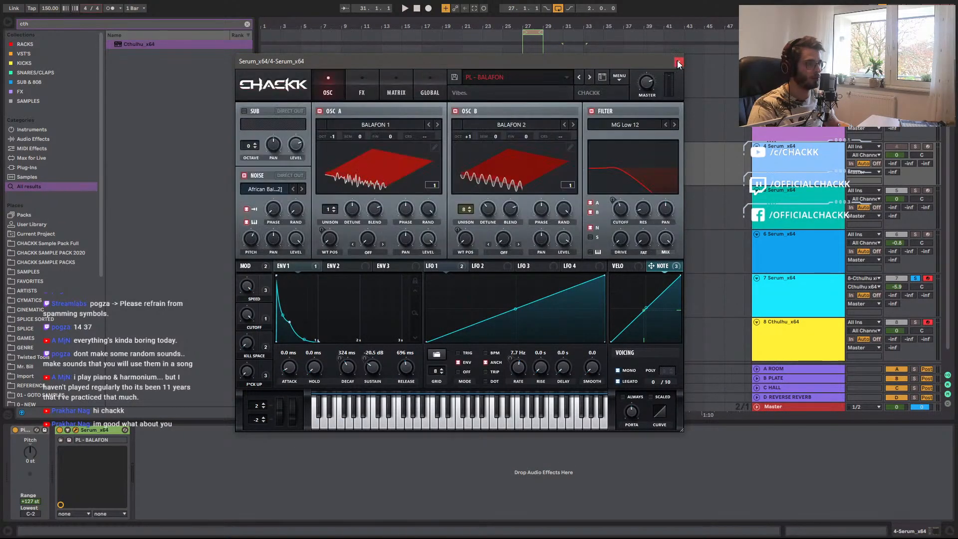
left_click(679, 61)
Reopen Serum on track 7 and switch to a neighbouring preset and back to reload PL - BALAFON.
left_click(790, 302)
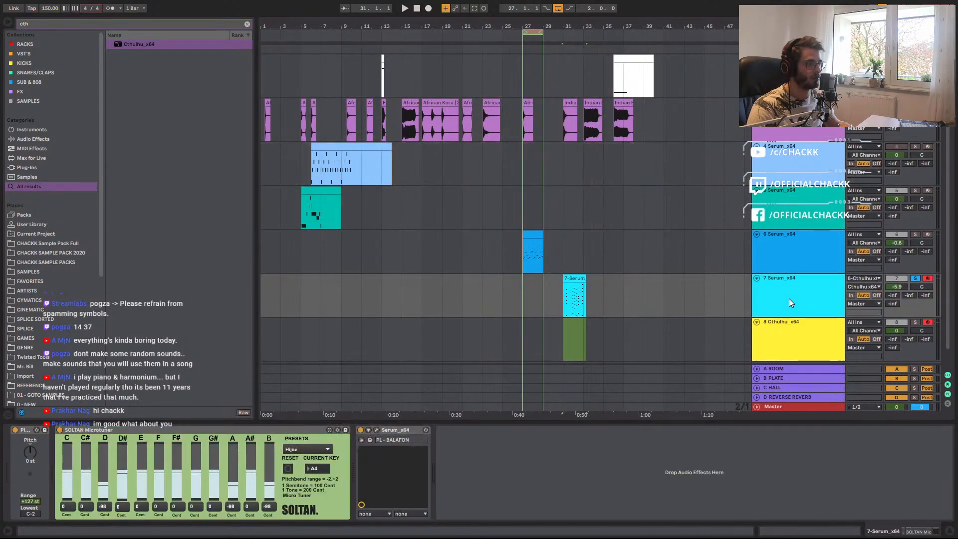
left_click(377, 430)
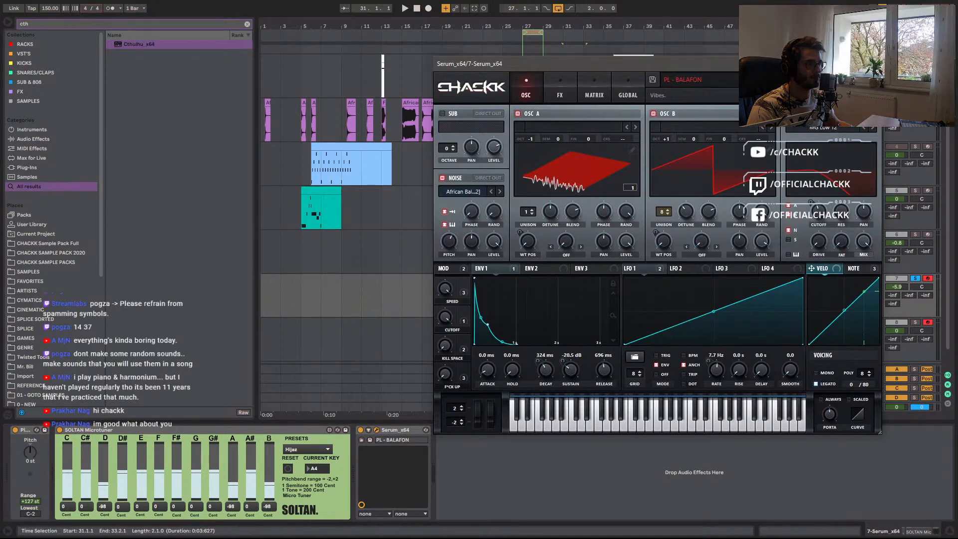
left_click(804, 80)
left_click(804, 80)
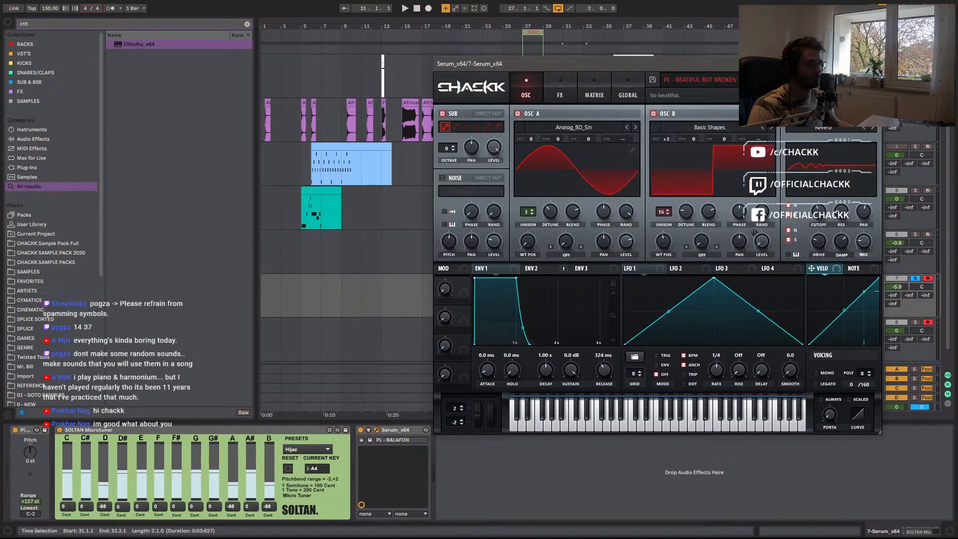
left_click(818, 80)
left_click(805, 80)
left_click(804, 80)
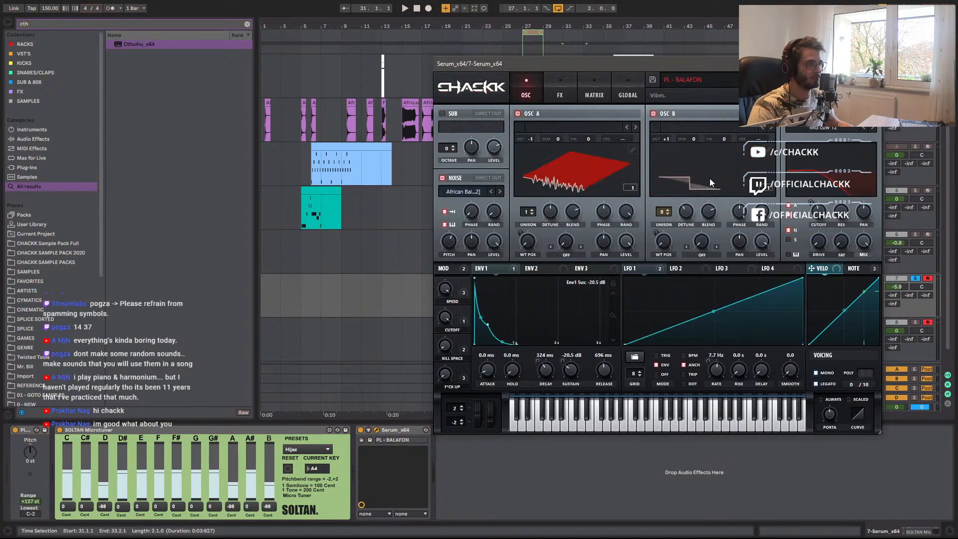
left_click(805, 79)
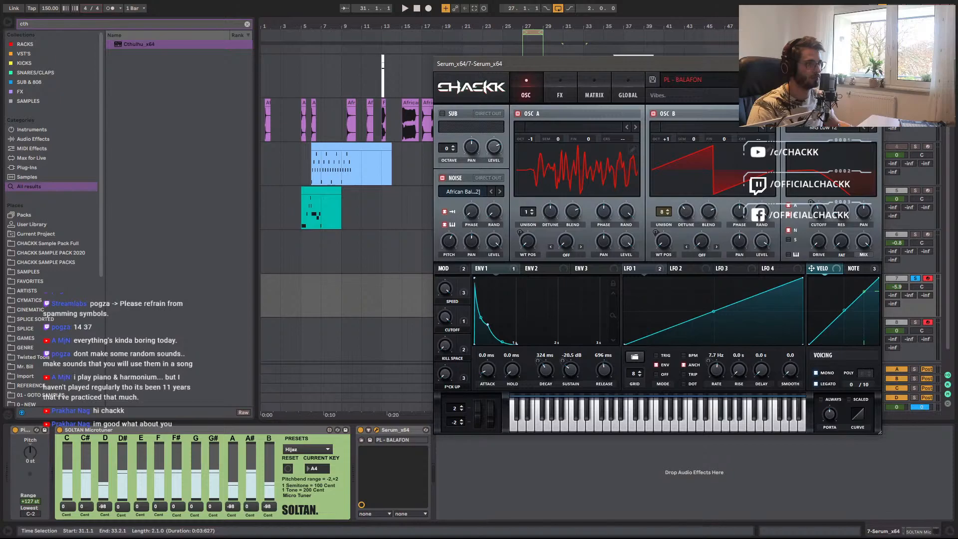
Resave the balafon sound from track 4's Serum over the existing PL - BALAFON preset and reload that preset in track 7's Serum.
left_click(807, 80)
left_click(331, 146)
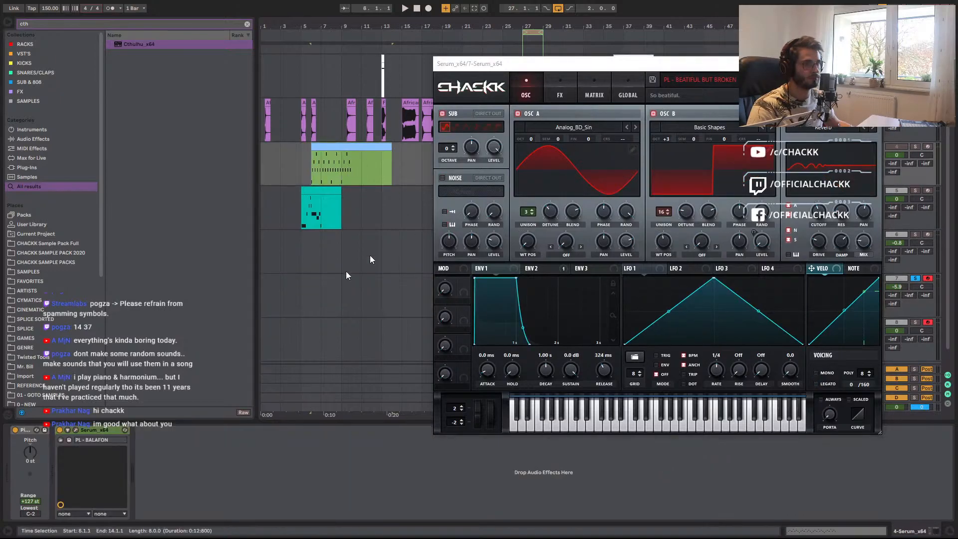
left_click(74, 431)
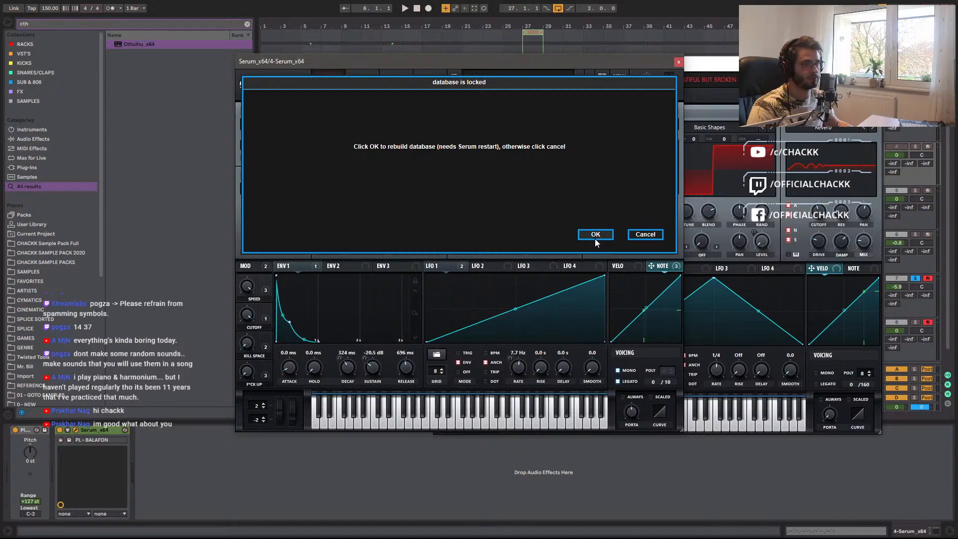
left_click(644, 235)
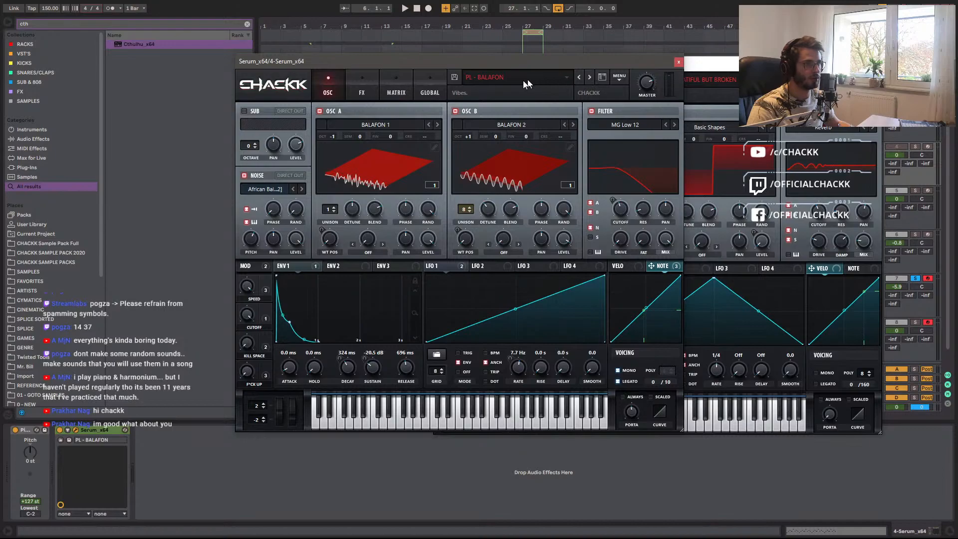
left_click(453, 77)
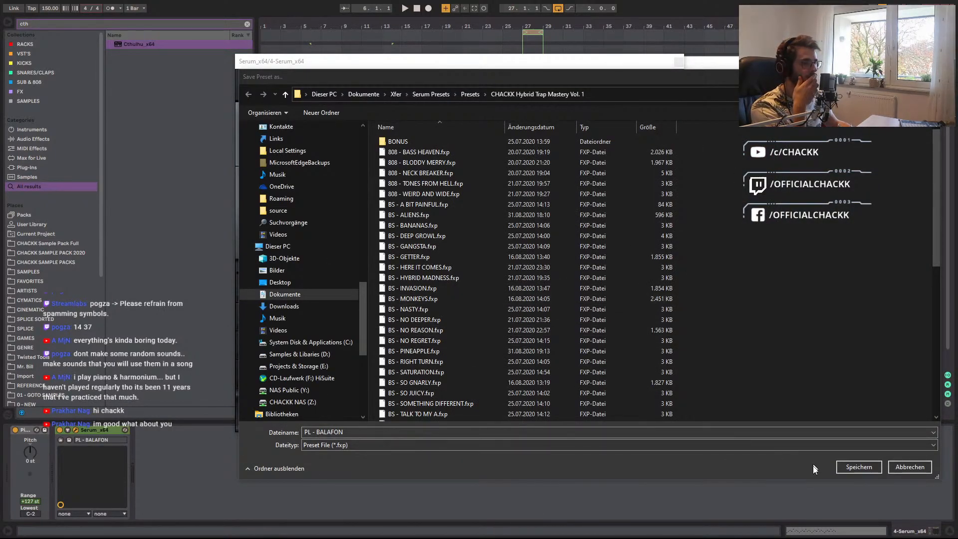
left_click(859, 467)
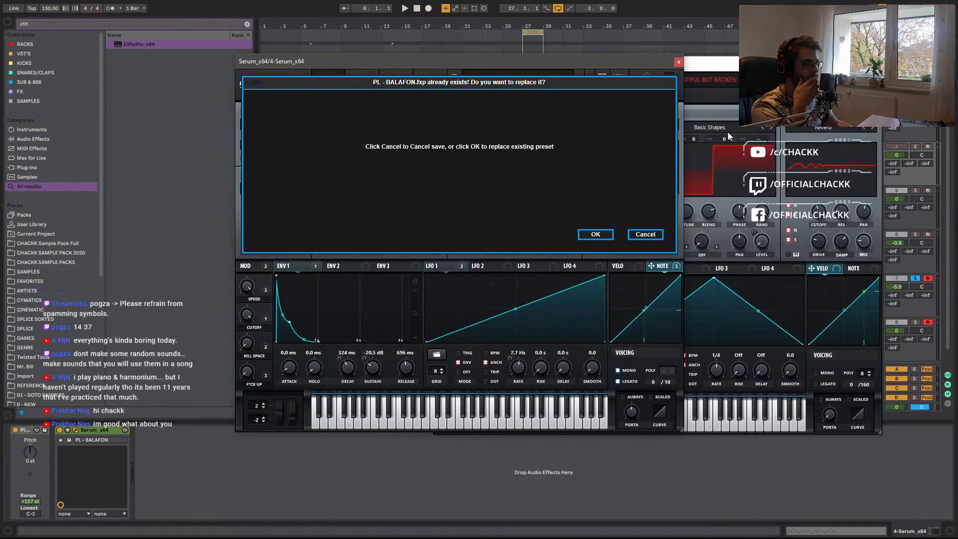
left_click(595, 235)
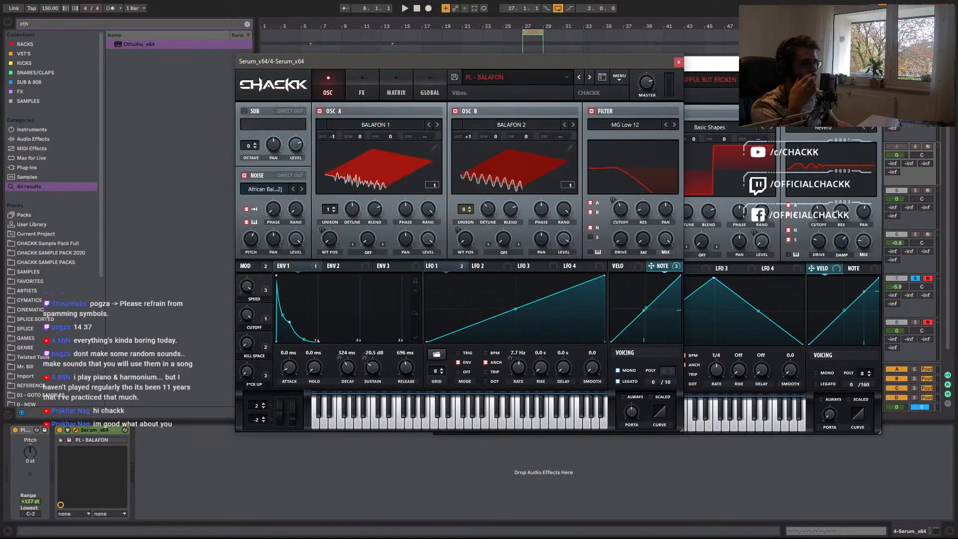
left_click(788, 80)
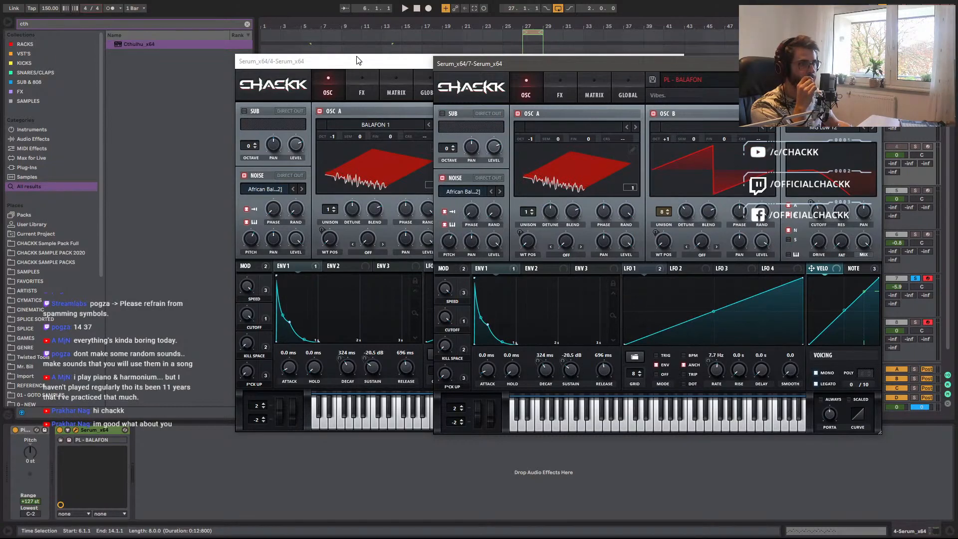
Save track 4's balafon sound as a new preset named PL - BALAFON 2 in the CHACKK Hybrid Trap Mastery Vol. 1 folder.
left_click_drag(357, 61, 347, 65)
left_click(444, 81)
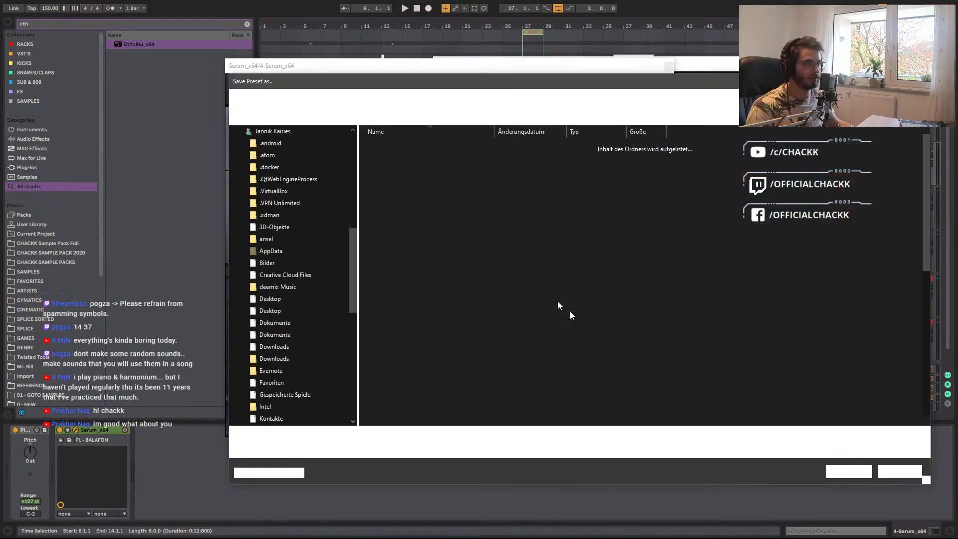
left_click(395, 437)
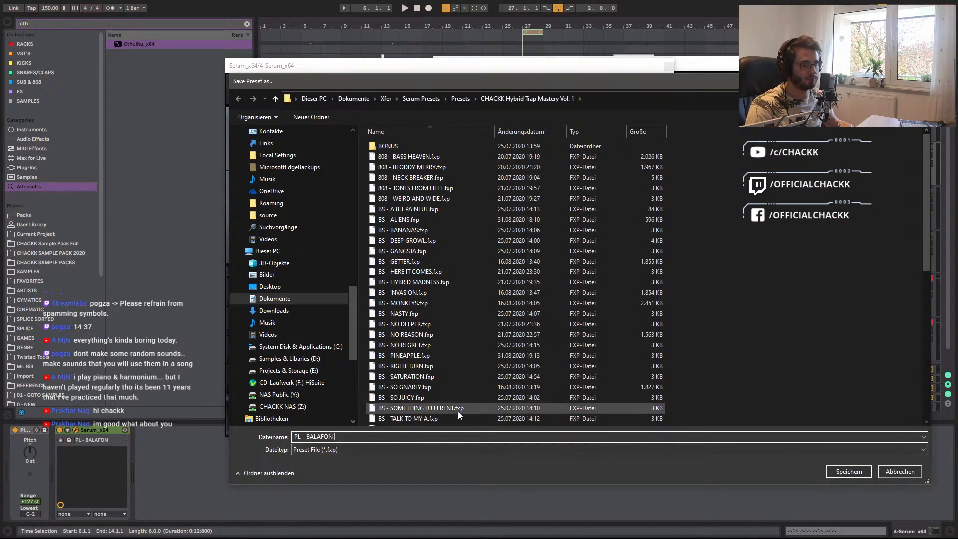
key("Escape")
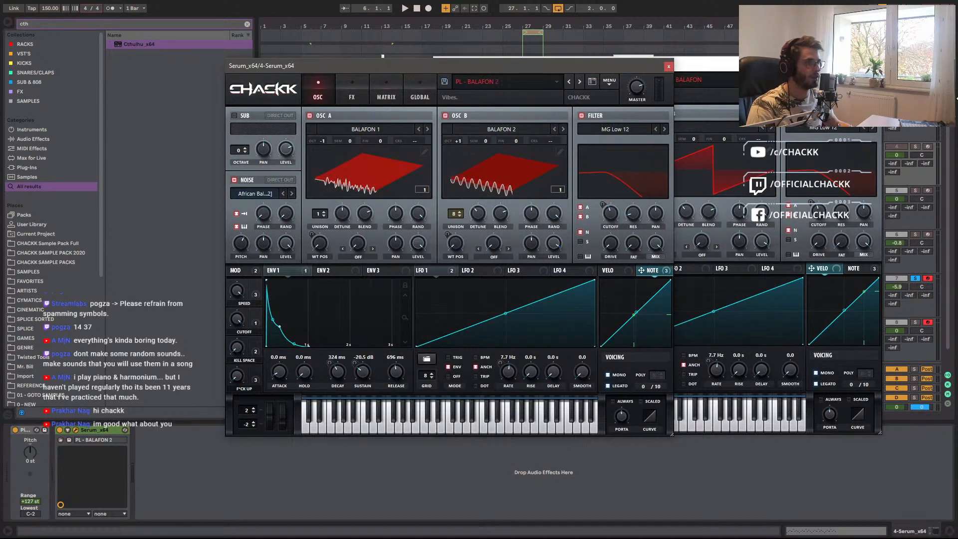
Look through the CHACKK Hybrid Trap Mastery Vol. 1 presets in track 7's Serum for the new balafon preset.
left_click(714, 63)
left_click(796, 80)
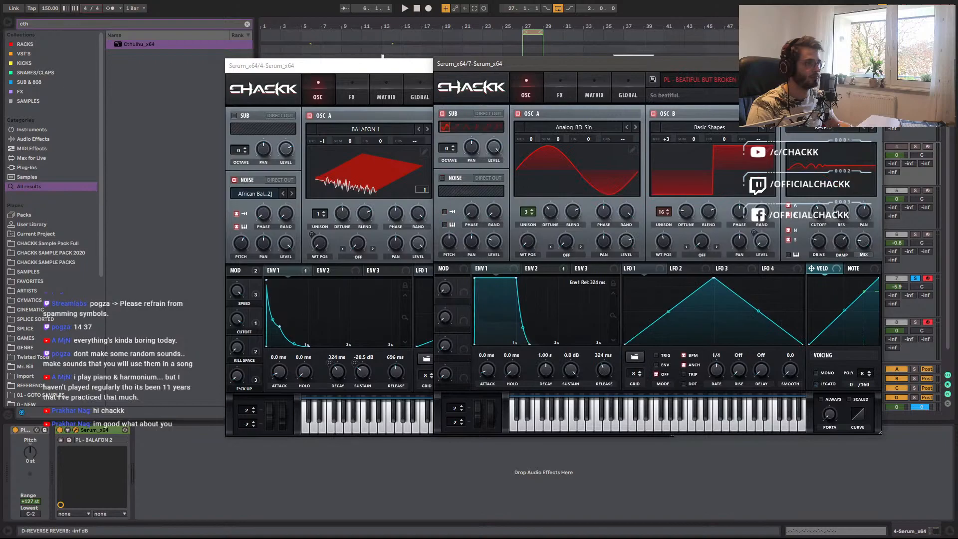
left_click(787, 80)
left_click(787, 79)
left_click(716, 79)
mouse_move(709, 125)
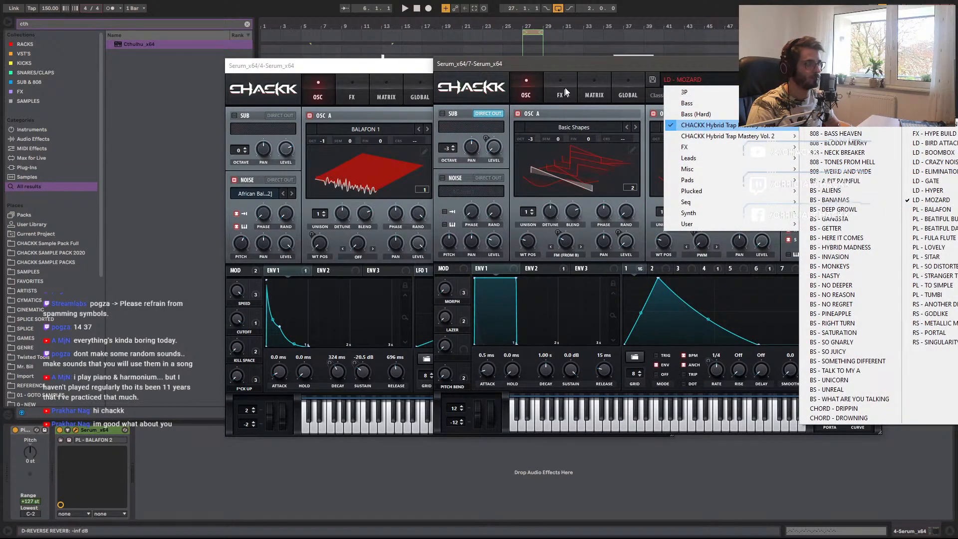
left_click(583, 52)
Rescan the folders on disk in track 7's Serum and load the PL - BALAFON 2 preset.
left_click(822, 80)
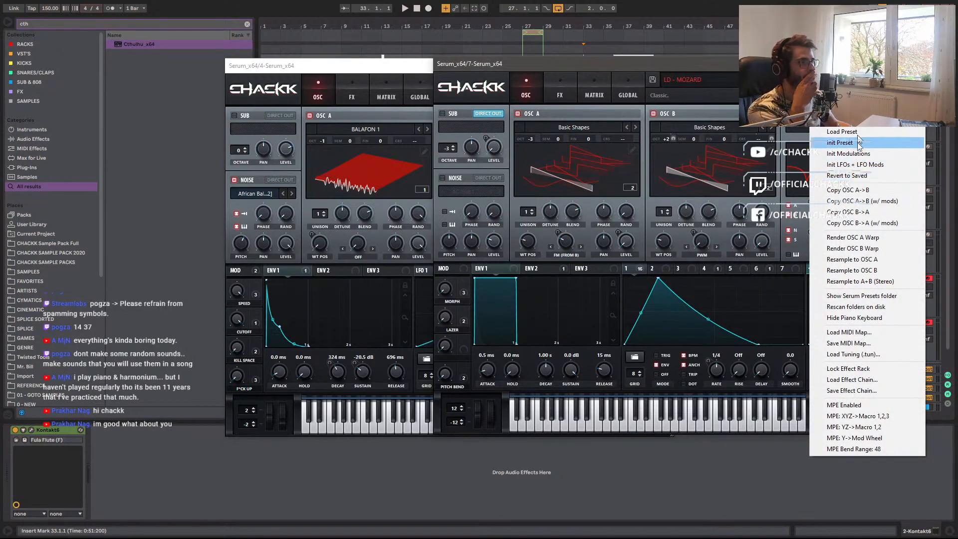
left_click(856, 306)
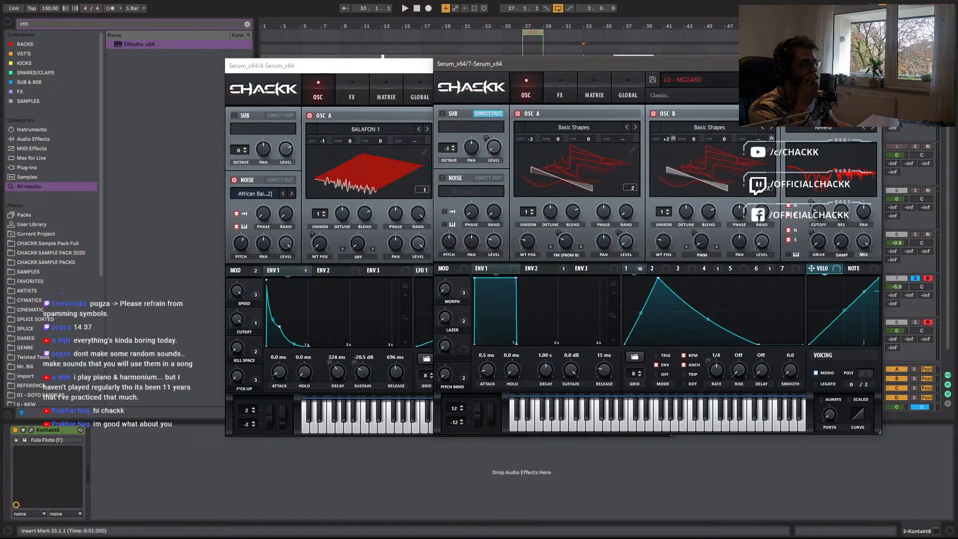
left_click(690, 81)
mouse_move(709, 124)
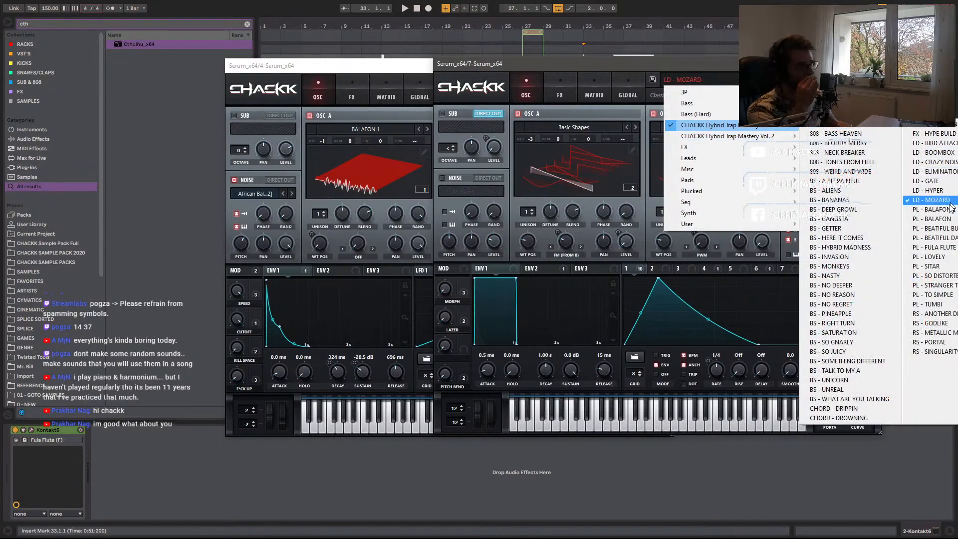
left_click(932, 209)
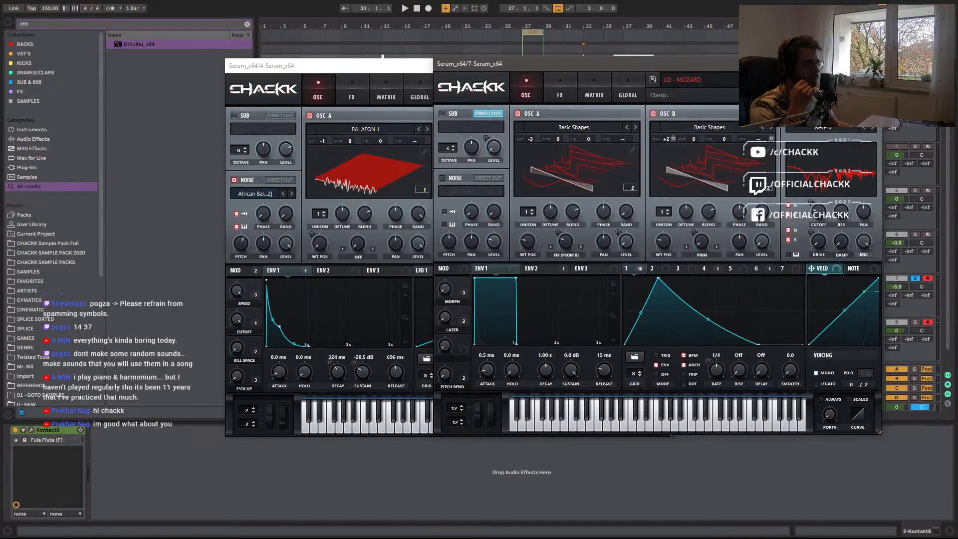
Check the oscillator B wavetable in track 4's Serum and load the user wavetable BALAFON 2 into oscillator B on track 7.
left_click(367, 70)
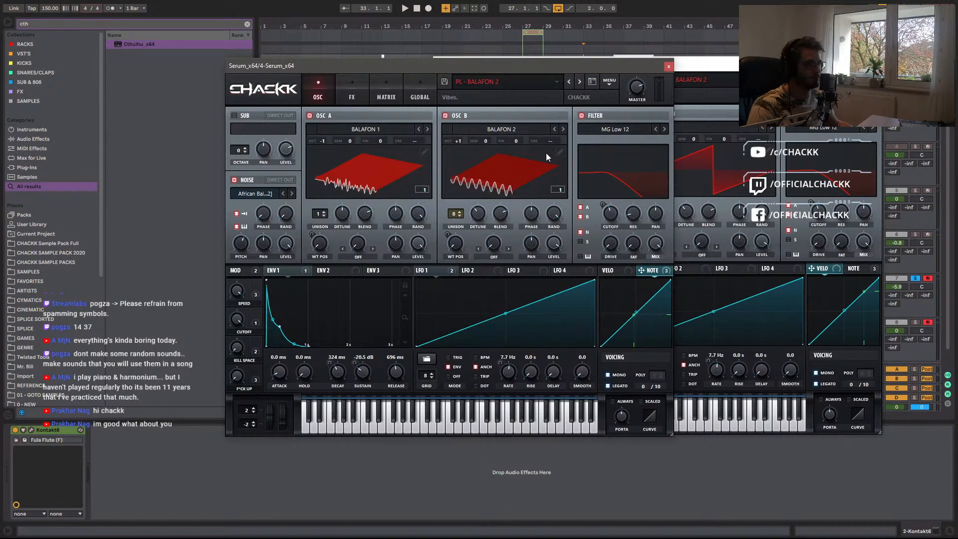
left_click(518, 129)
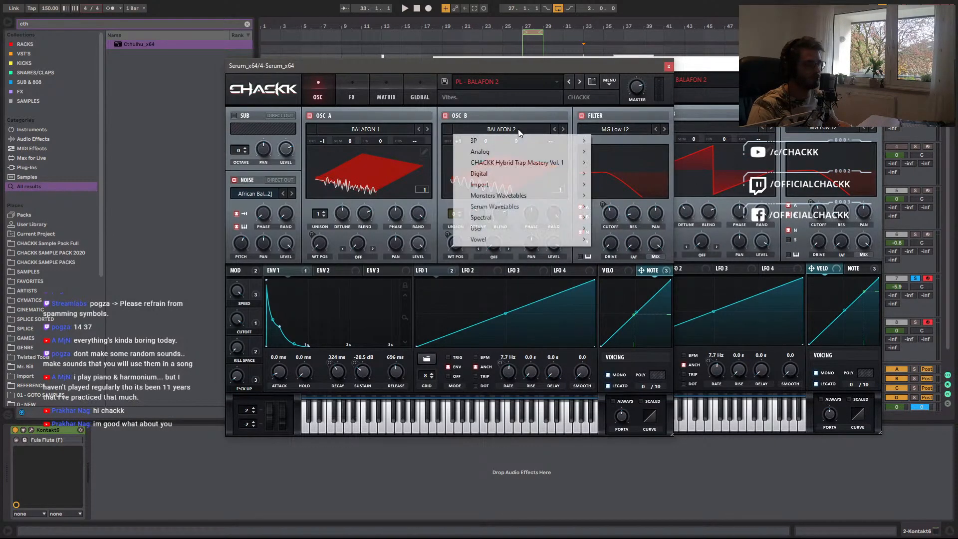
left_click(718, 126)
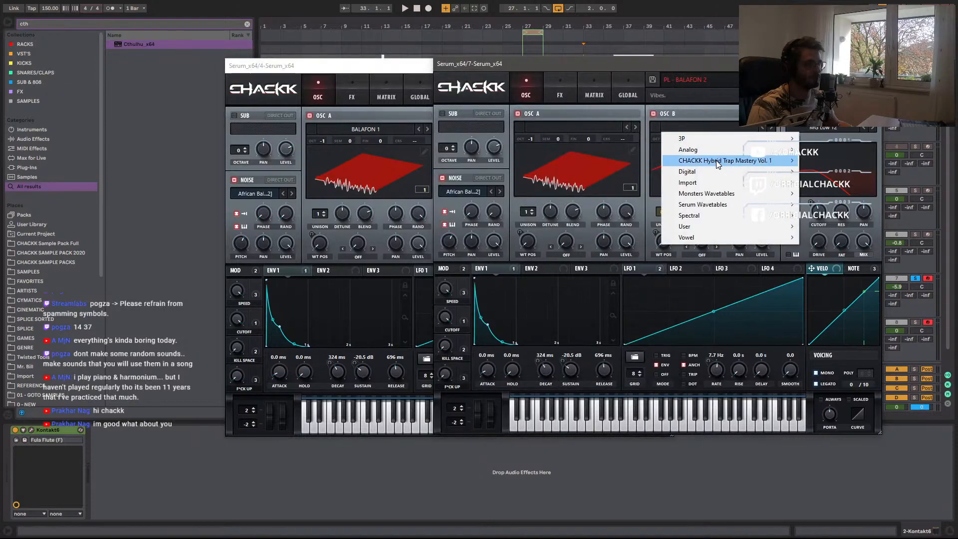
mouse_move(718, 163)
mouse_move(699, 226)
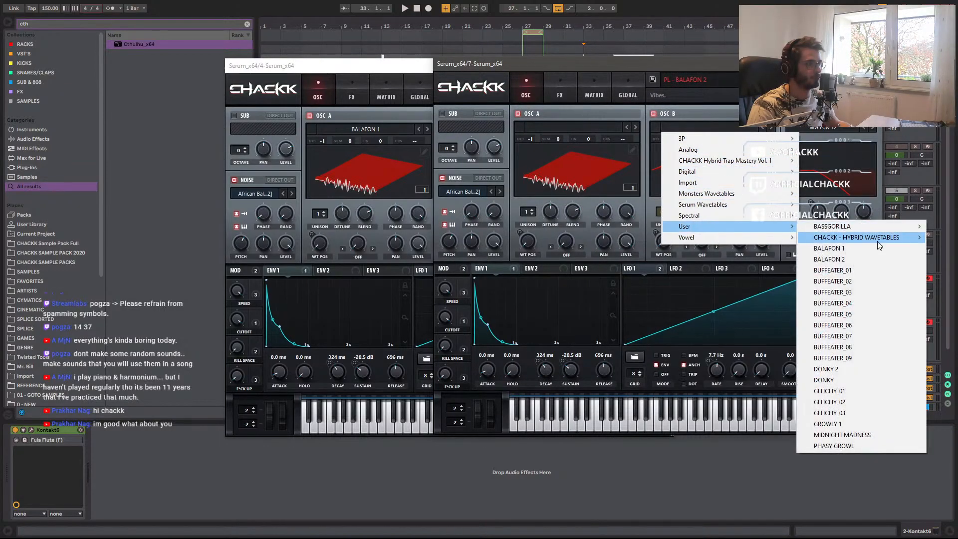
left_click(858, 257)
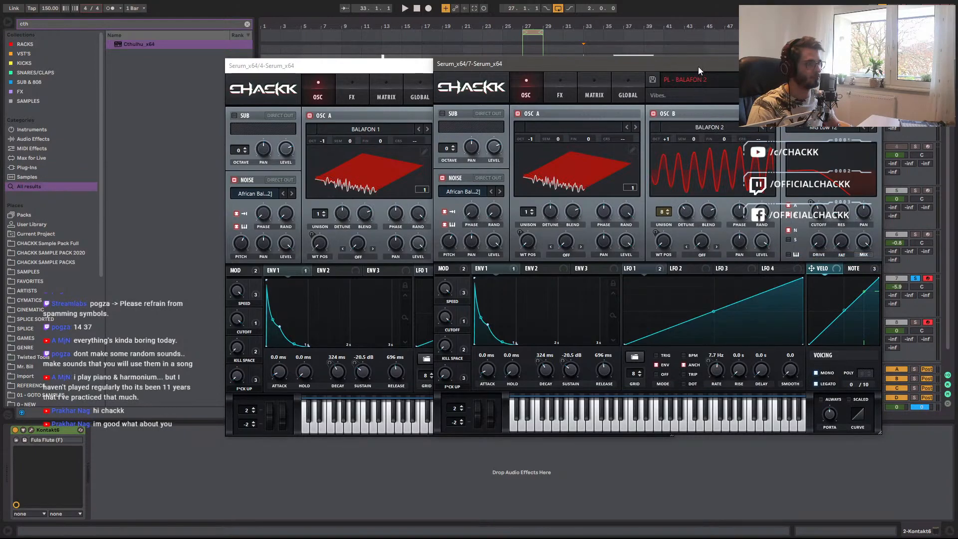
Turn off mono voicing in track 7's Serum and audition the balafon with chords in different octaves.
key("f")
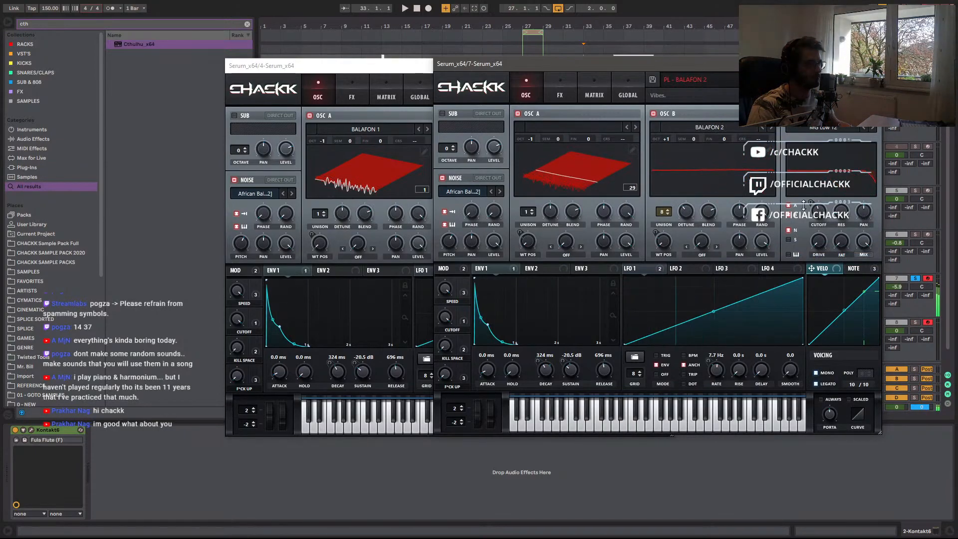
left_click(817, 373)
key("f")
key("f")
key("z")
key("x")
key("s")
key("f")
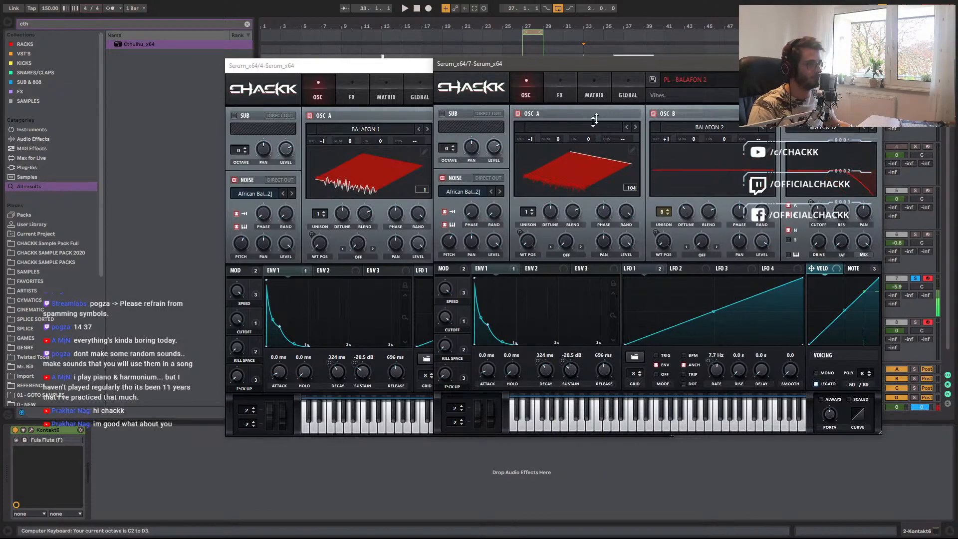
key("s")
key("f")
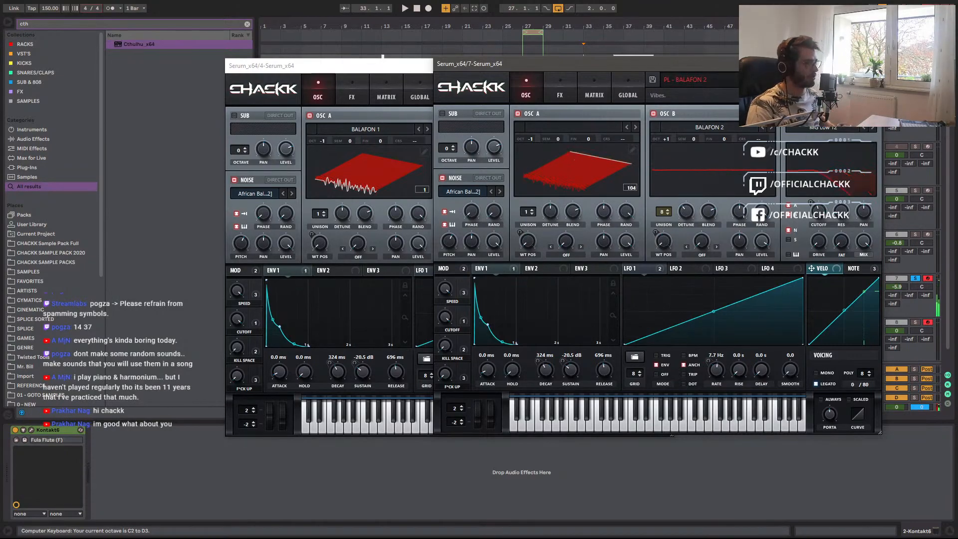
key("f")
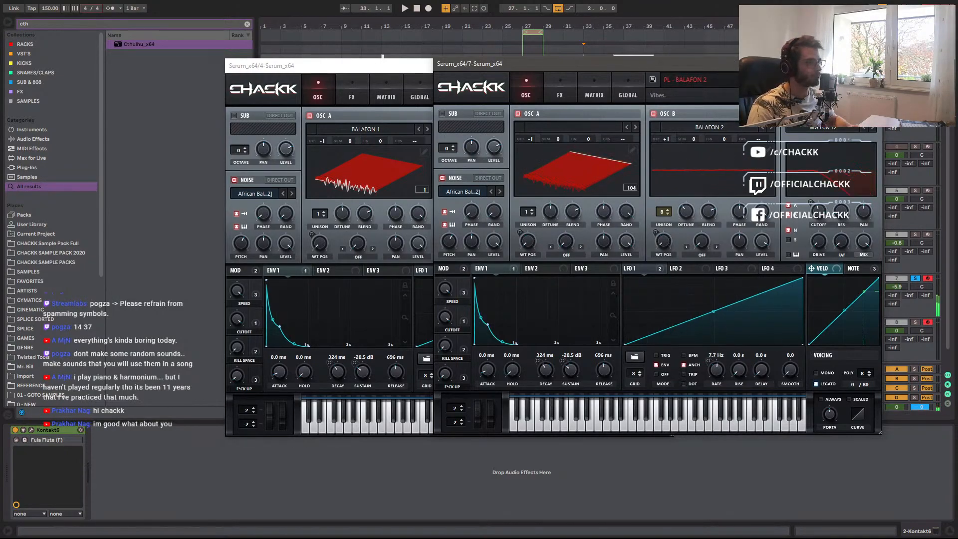
Save track 7's balafon sound over the existing PL - BALAFON.fxp preset.
left_click(653, 80)
left_click(368, 67)
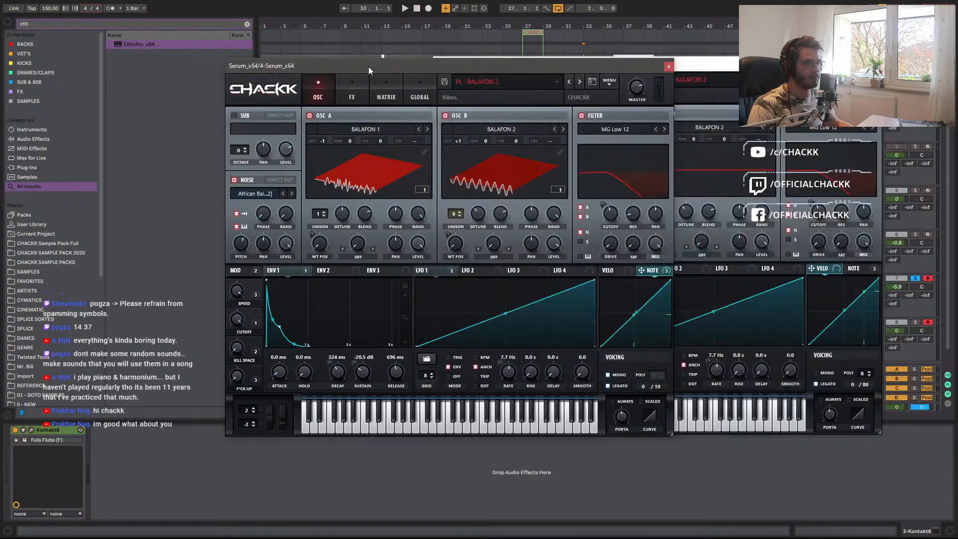
left_click(910, 134)
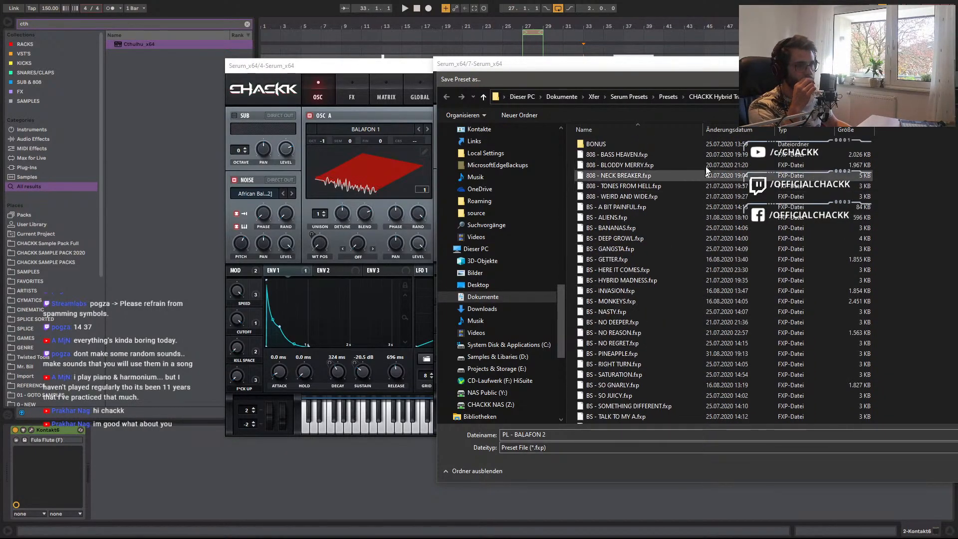
left_click(618, 185)
scroll(672, 329, "down", 10)
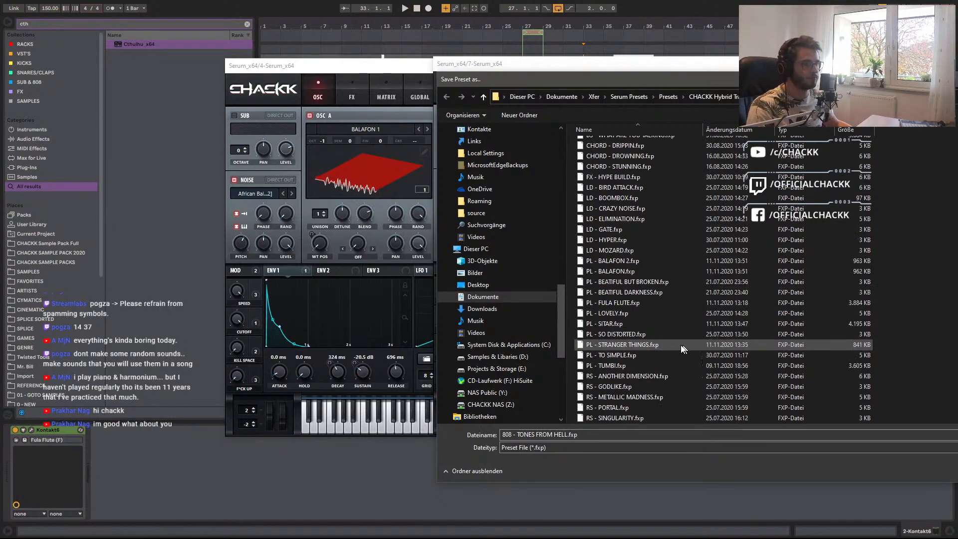
double_click(616, 271)
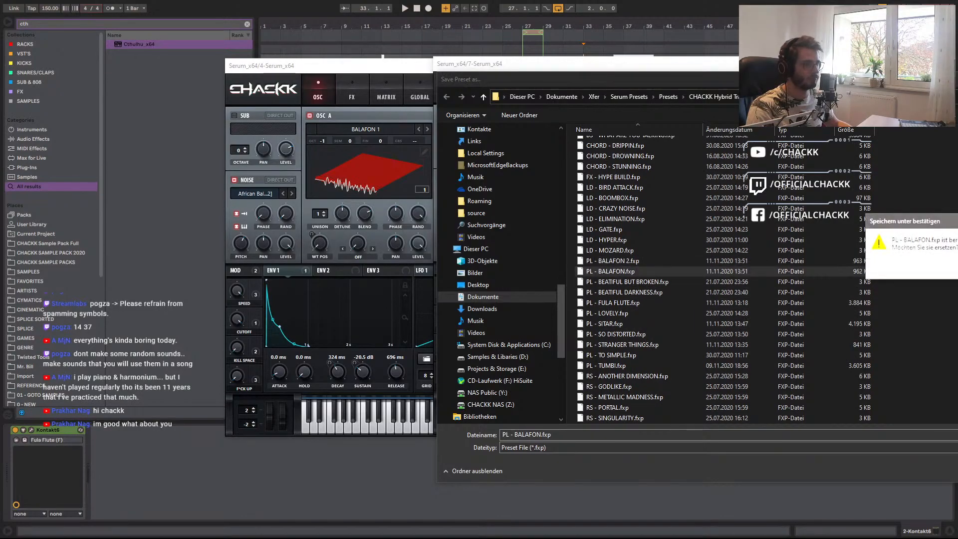
left_click(957, 269)
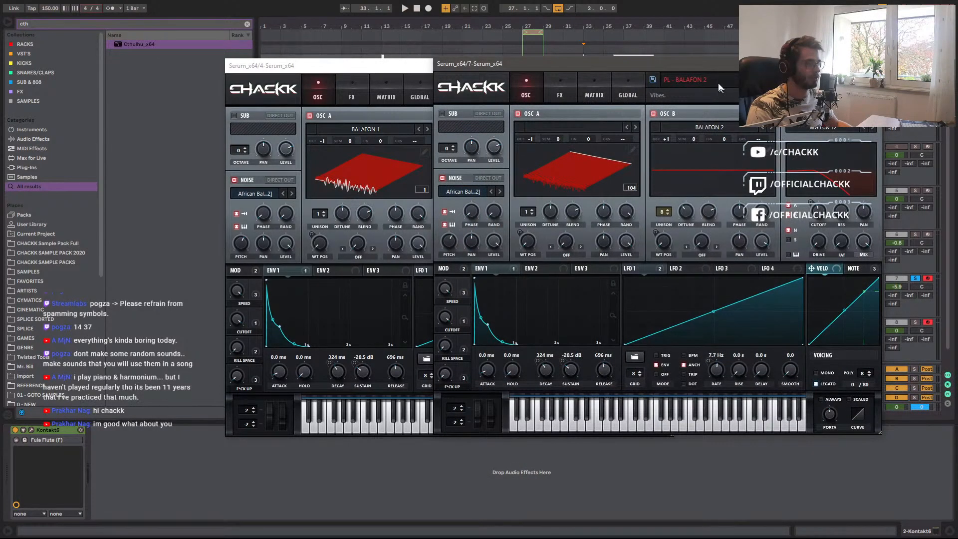
Load the PL - BALAFON preset in track 4's Serum, and return to track 7 with the plug-in windows closed.
left_click_drag(674, 66, 567, 101)
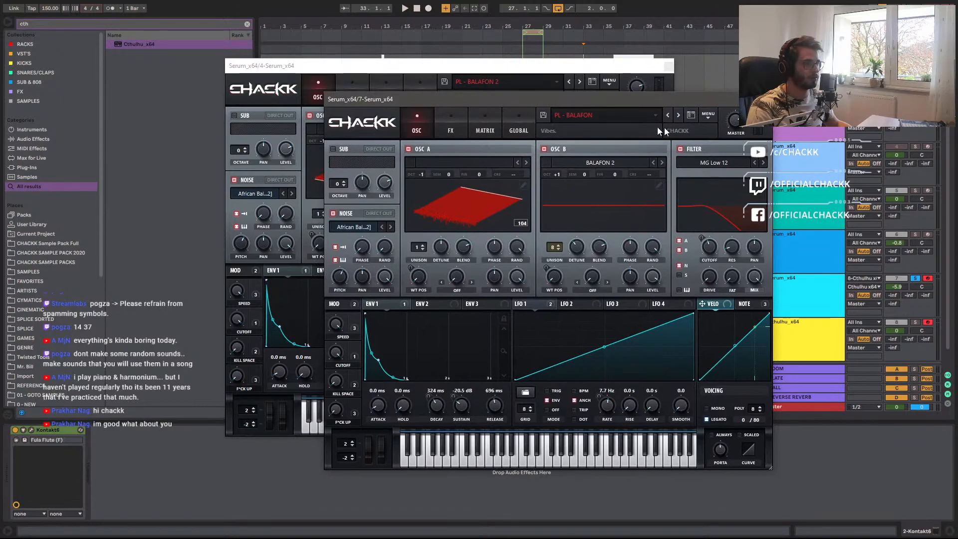
left_click(460, 68)
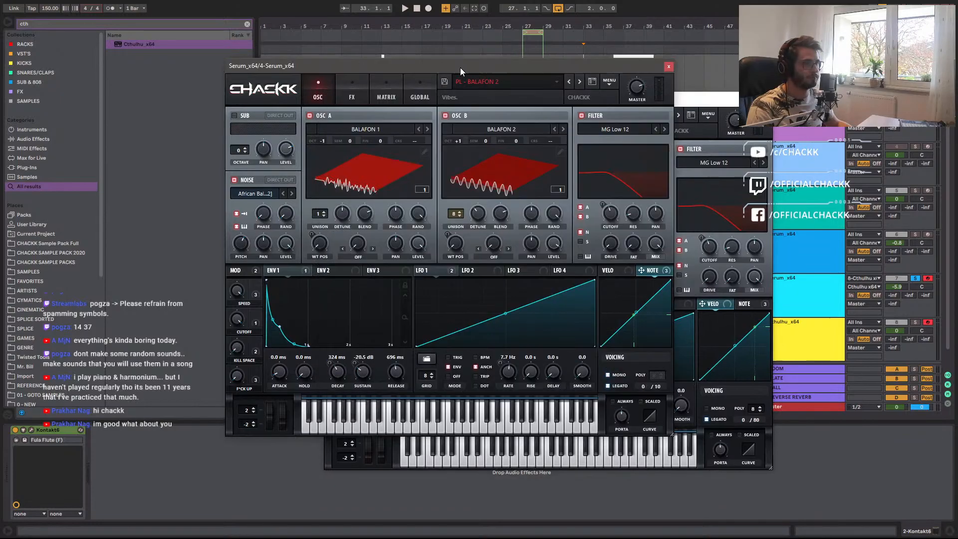
left_click(569, 83)
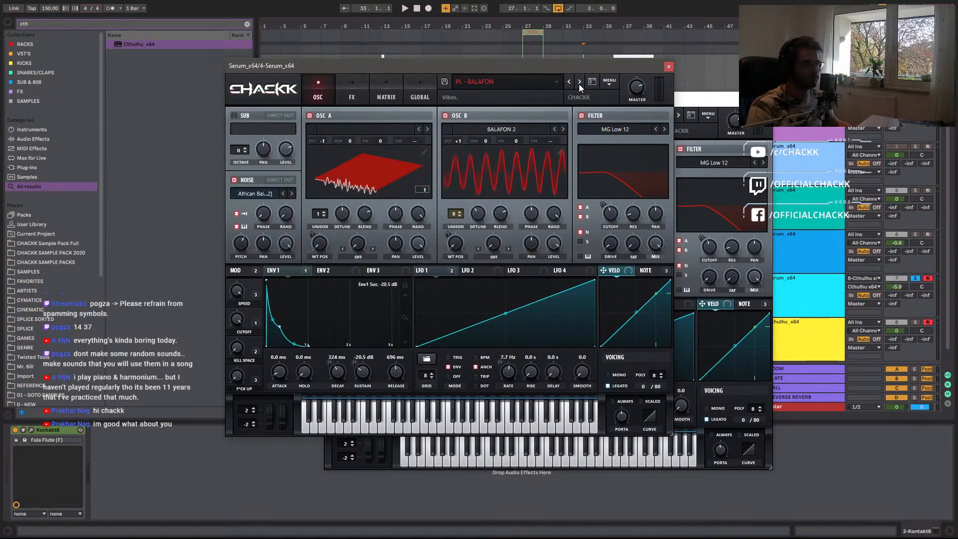
left_click_drag(492, 70, 389, 39)
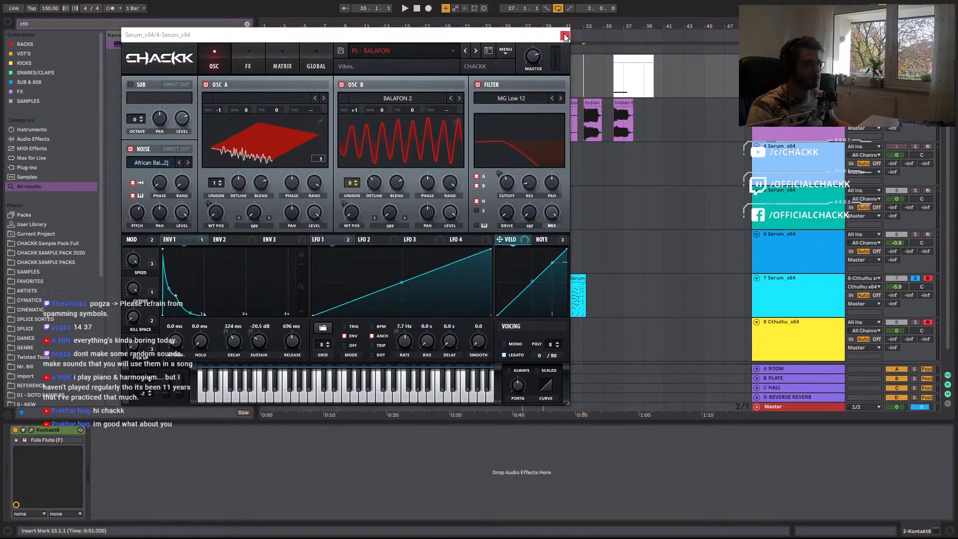
left_click(565, 37)
left_click(781, 302)
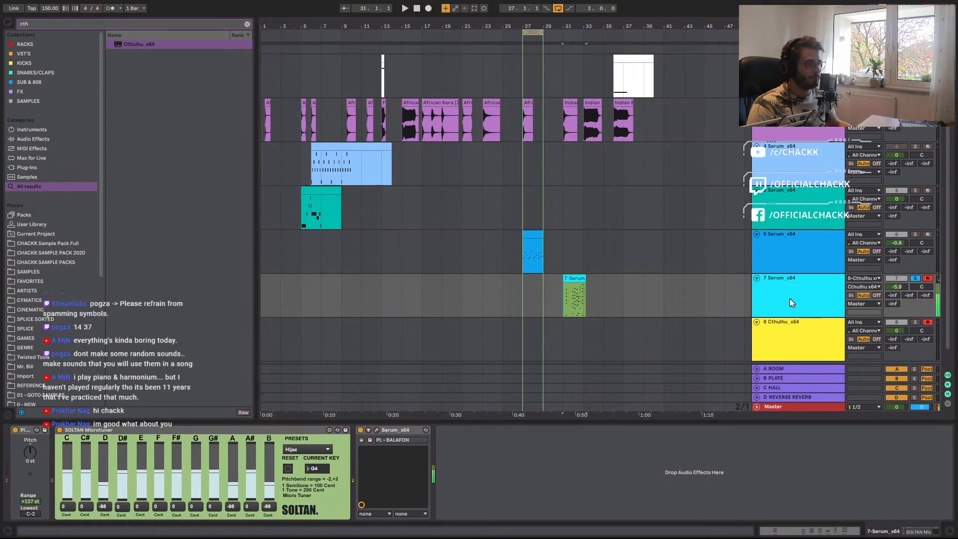
Try several chord presets in track 8's Cthulhu and load [FUTURE B]ChangesA#min from Unmute Theory Cthulhu Chords.
left_click(770, 348)
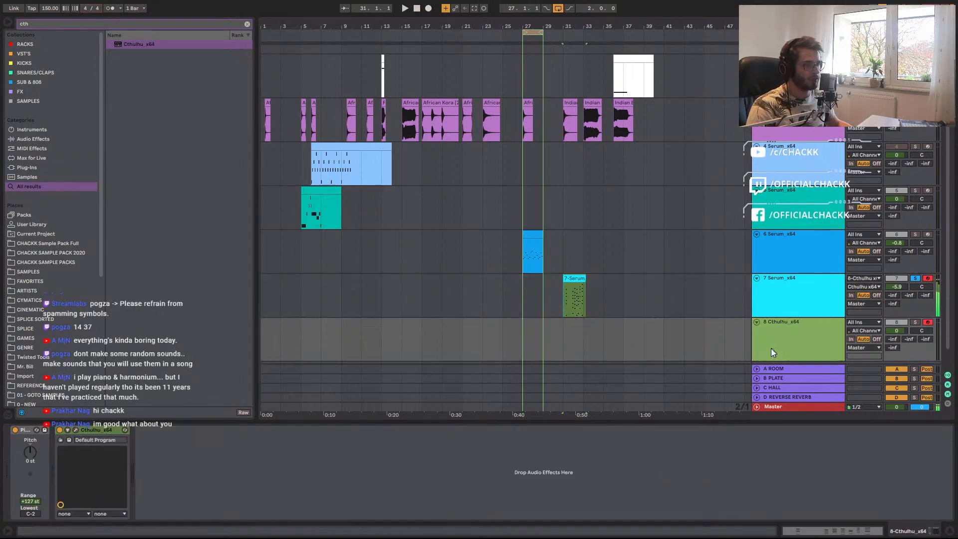
left_click(76, 430)
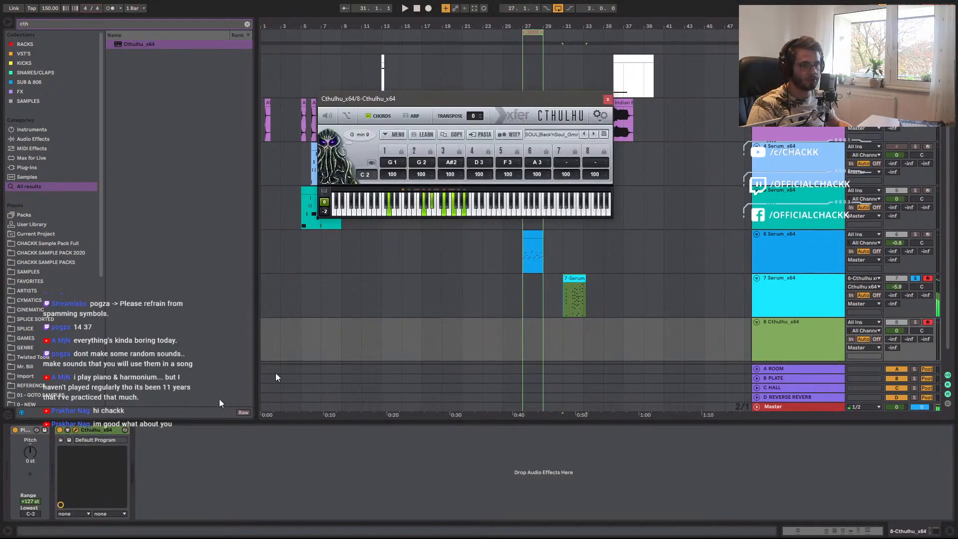
left_click(591, 135)
left_click(591, 135)
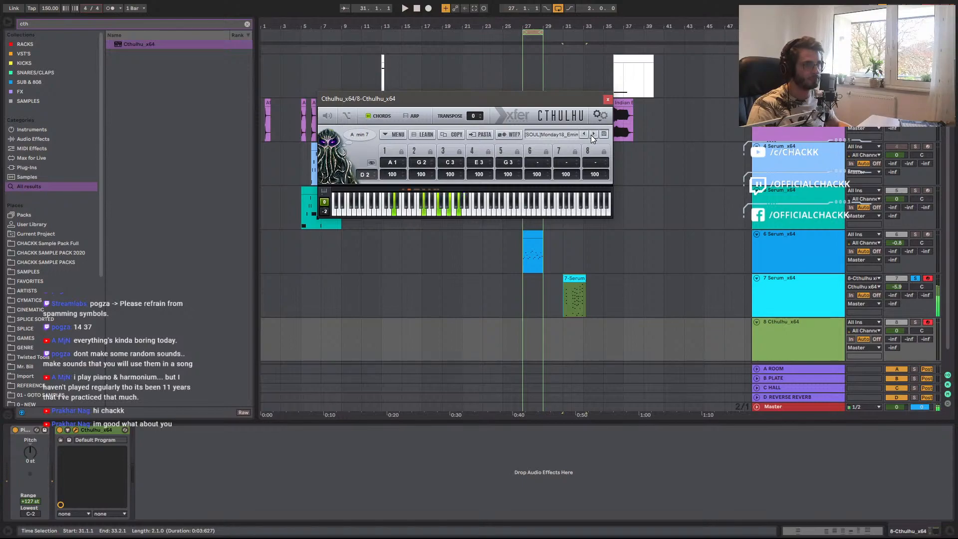
left_click(591, 135)
left_click(558, 138)
mouse_move(609, 291)
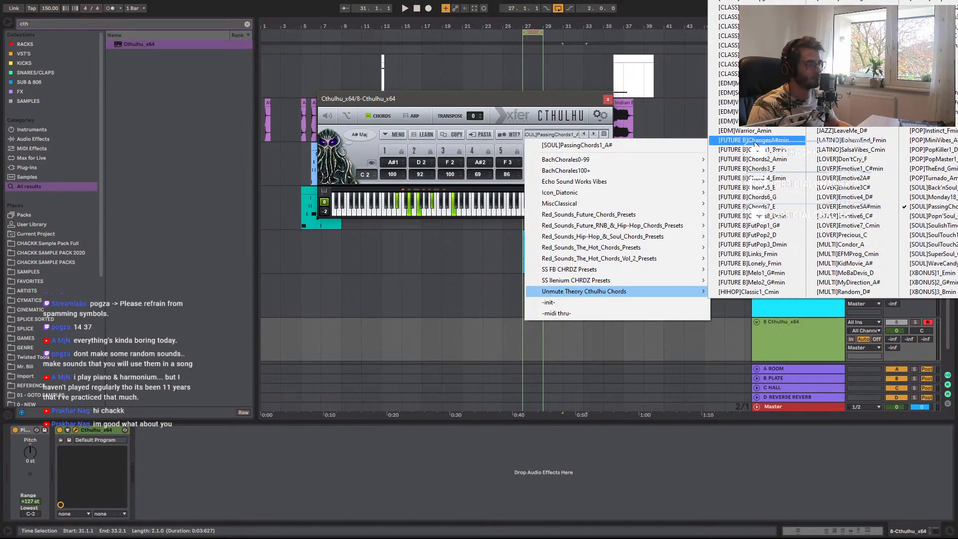
left_click(747, 141)
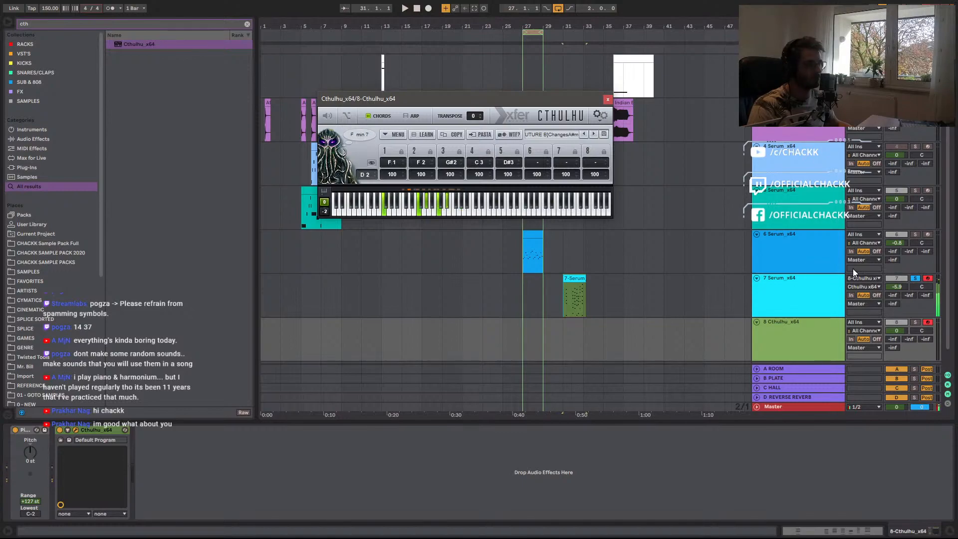
Delete the SOLTAN Microtuner device from track 7.
left_click(822, 289)
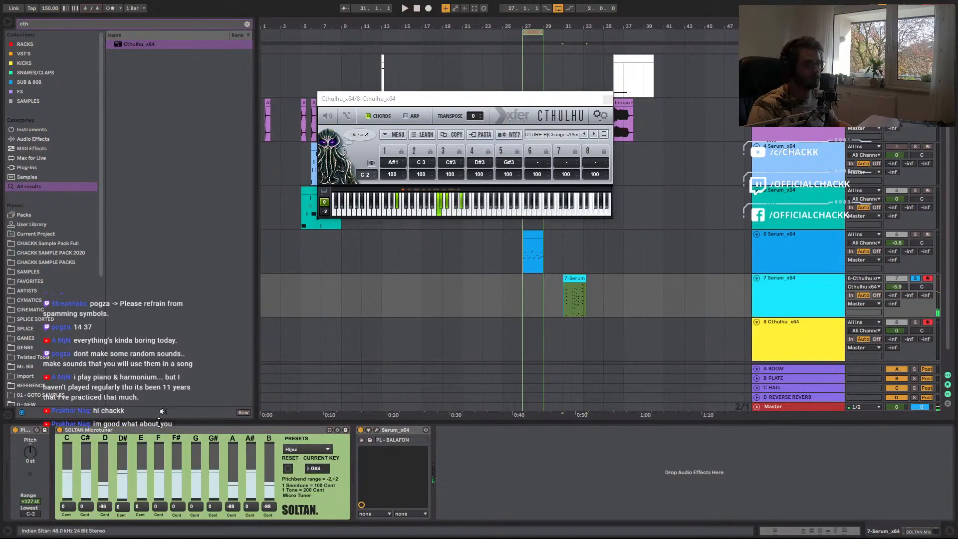
left_click(246, 427)
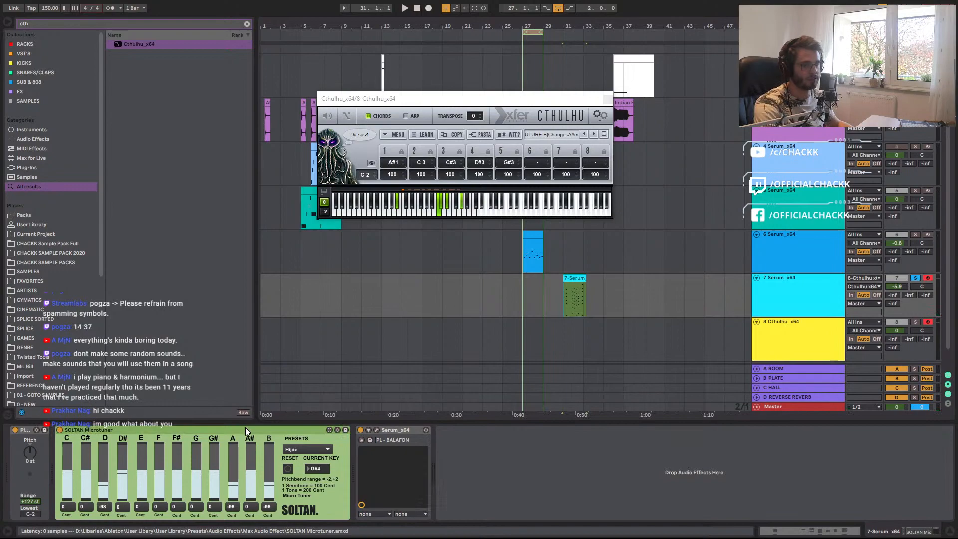
key("Delete")
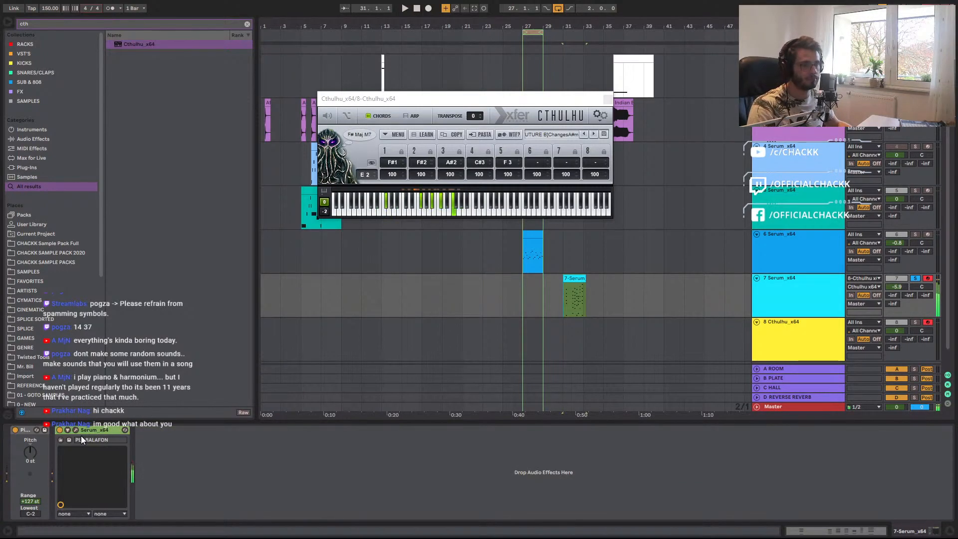
Browse other presets in track 7's Serum and load CHORD - DRIPPIN from CHACKK Hybrid Trap Mastery Vol. 1.
left_click(76, 430)
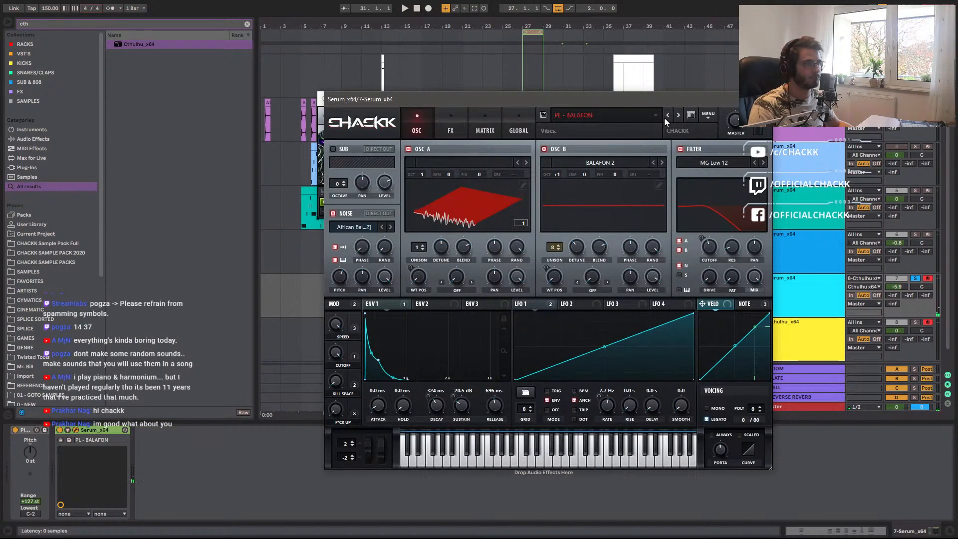
left_click(667, 116)
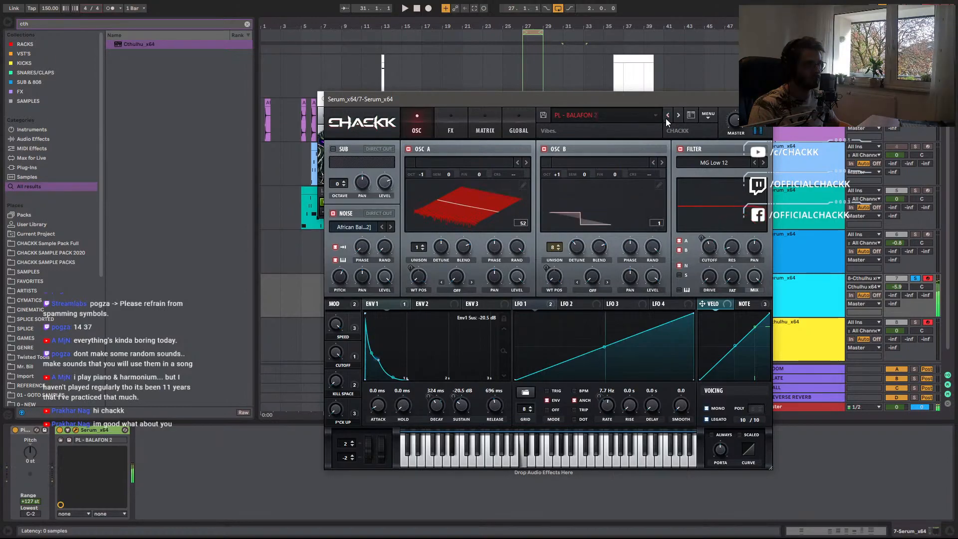
left_click(667, 116)
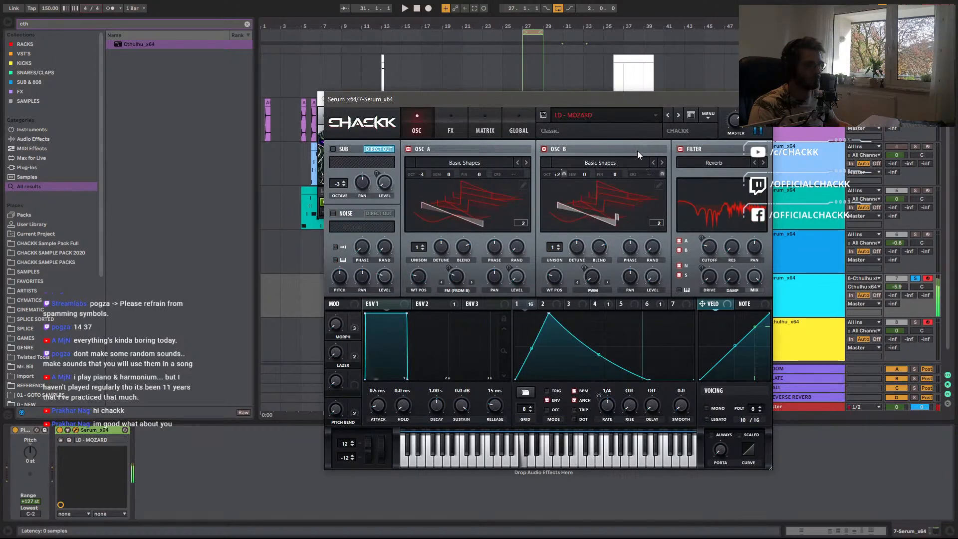
left_click(580, 116)
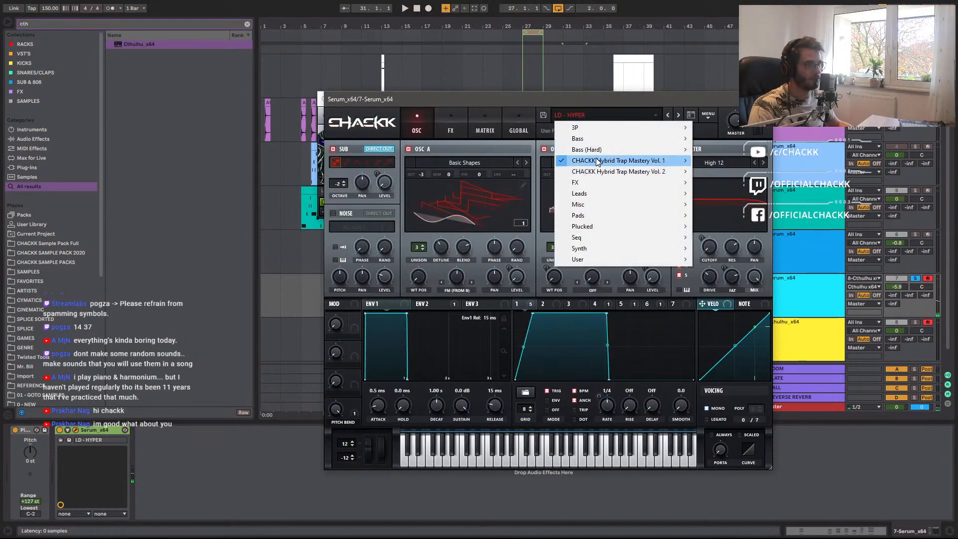
mouse_move(649, 161)
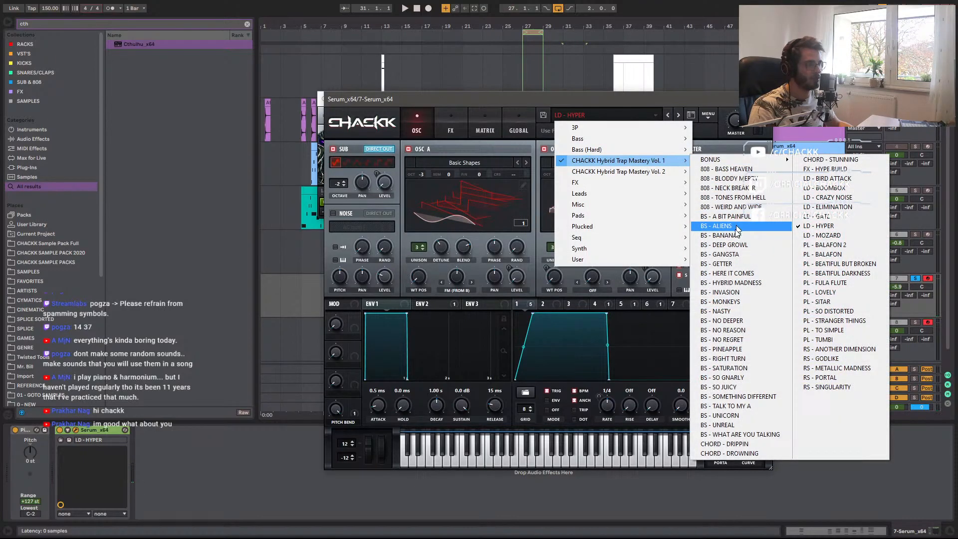
left_click(724, 444)
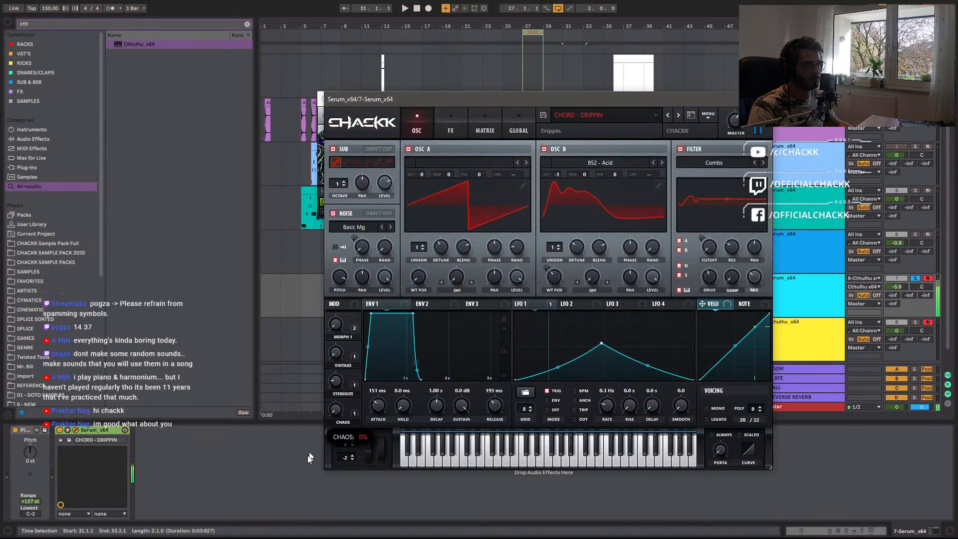
Audition CHORD - DROWNING in track 7's Serum, switch to CHORD - STUNNING, and close the Serum window.
left_click(678, 115)
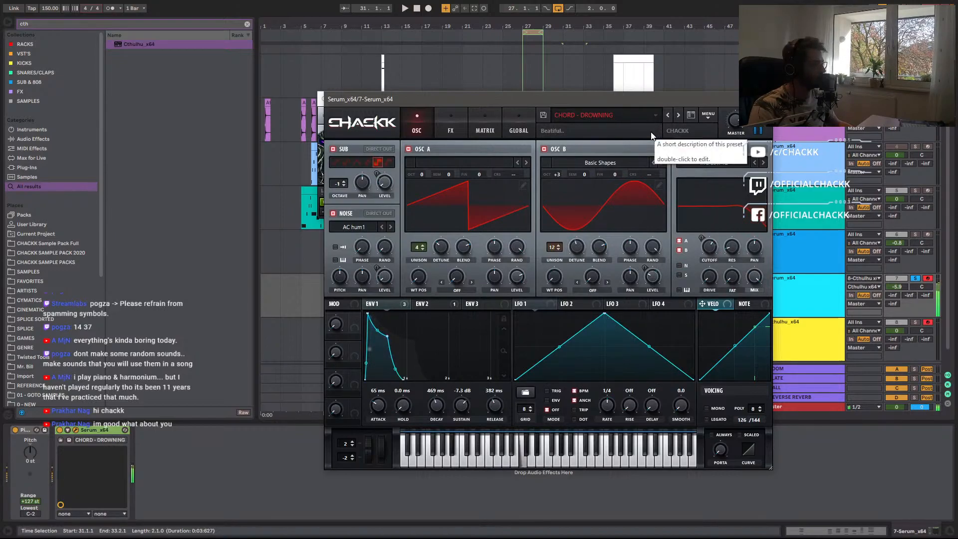
left_click(678, 116)
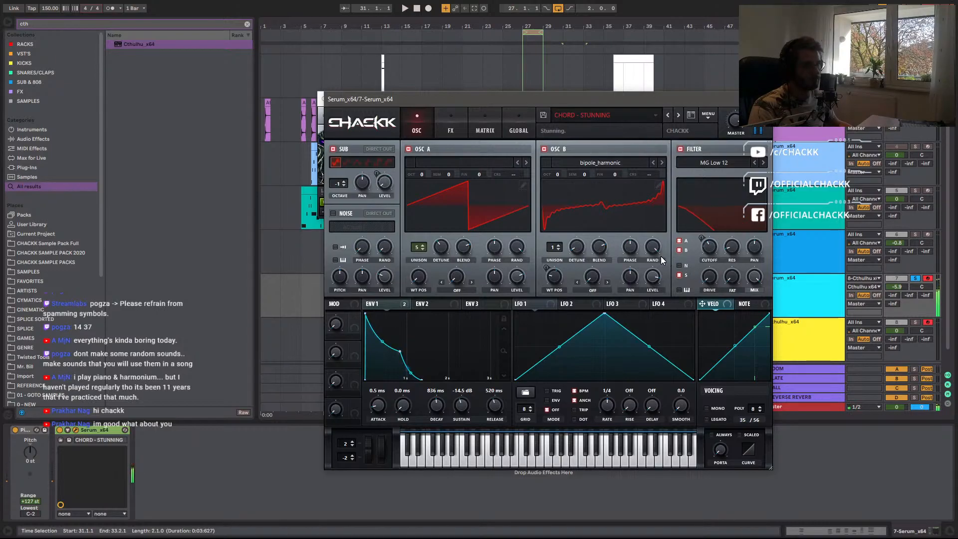
left_click(766, 99)
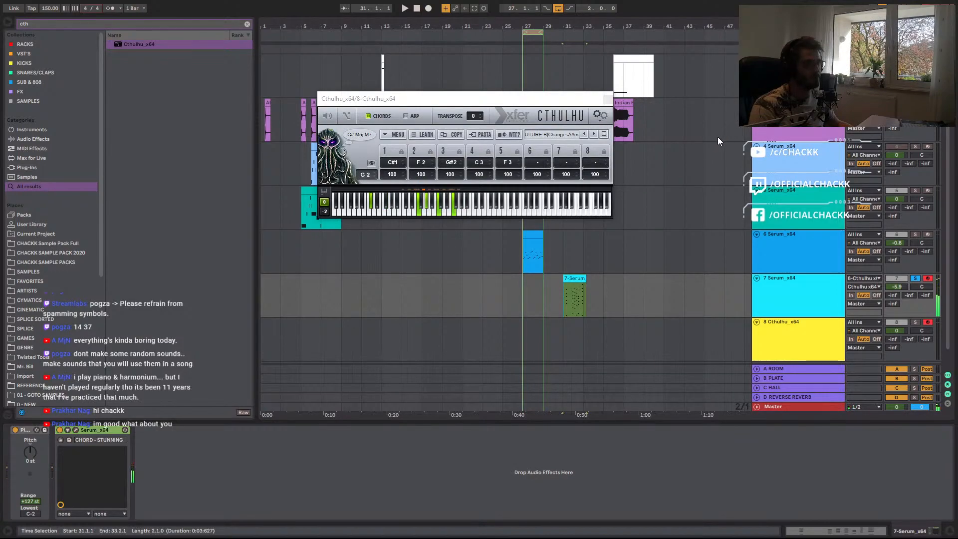
Move the Cthulhu window lower, audition further chord presets and load [FUTURE B]FutPop3_Dmin from Unmute Theory Cthulhu Chords.
left_click_drag(509, 103, 510, 172)
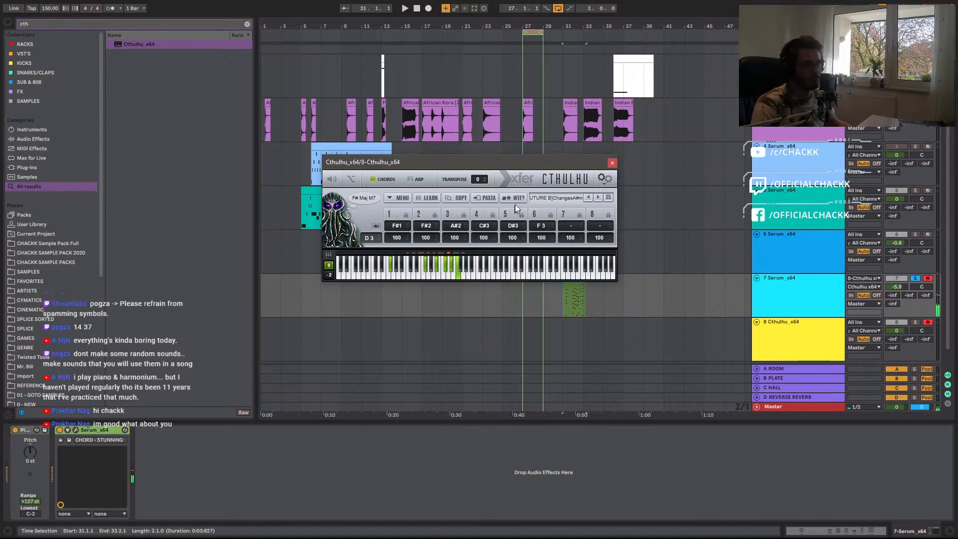
left_click(598, 199)
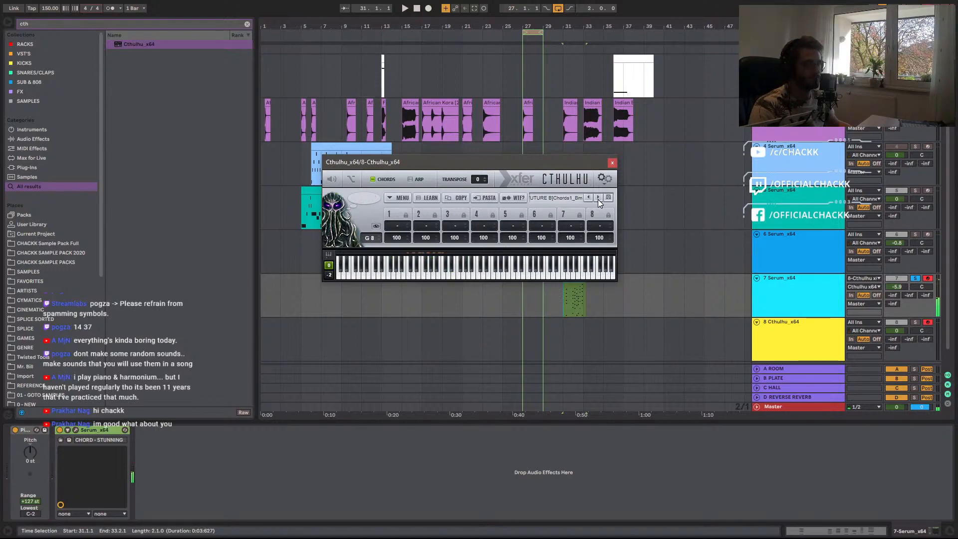
left_click(598, 198)
left_click(558, 197)
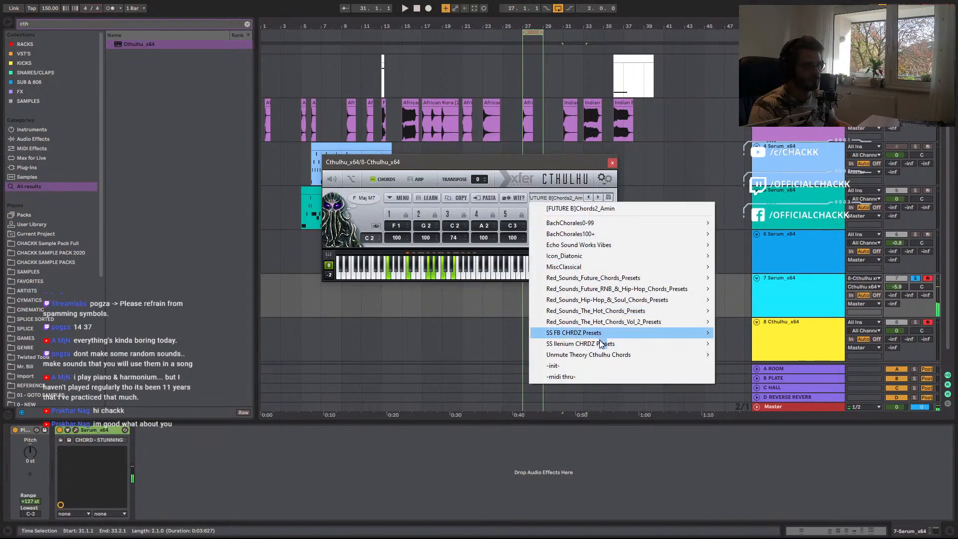
mouse_move(604, 354)
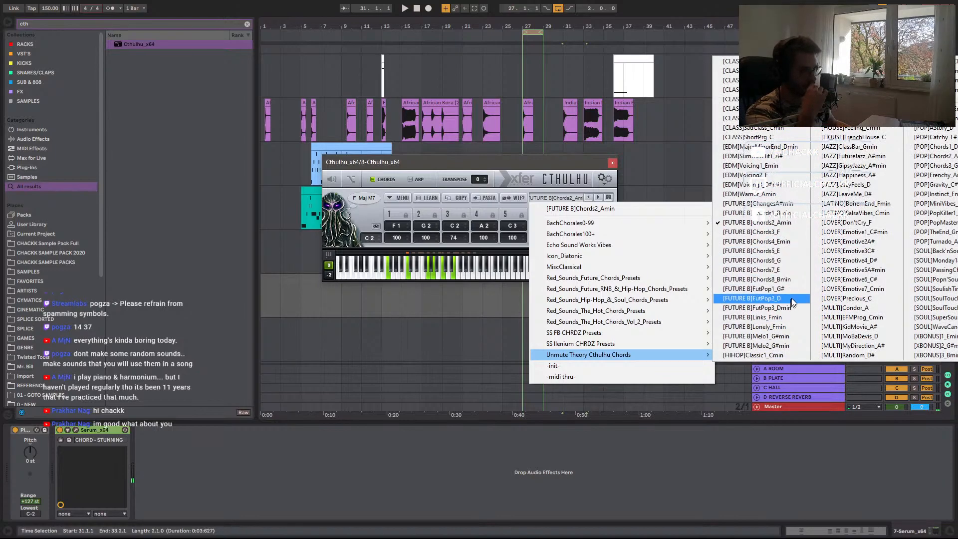
left_click(783, 310)
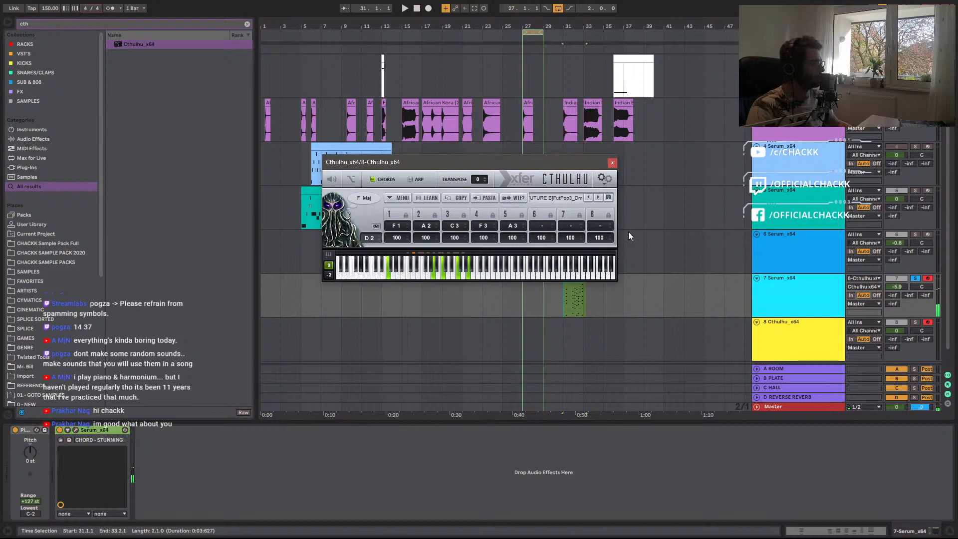
left_click(536, 198)
mouse_move(613, 347)
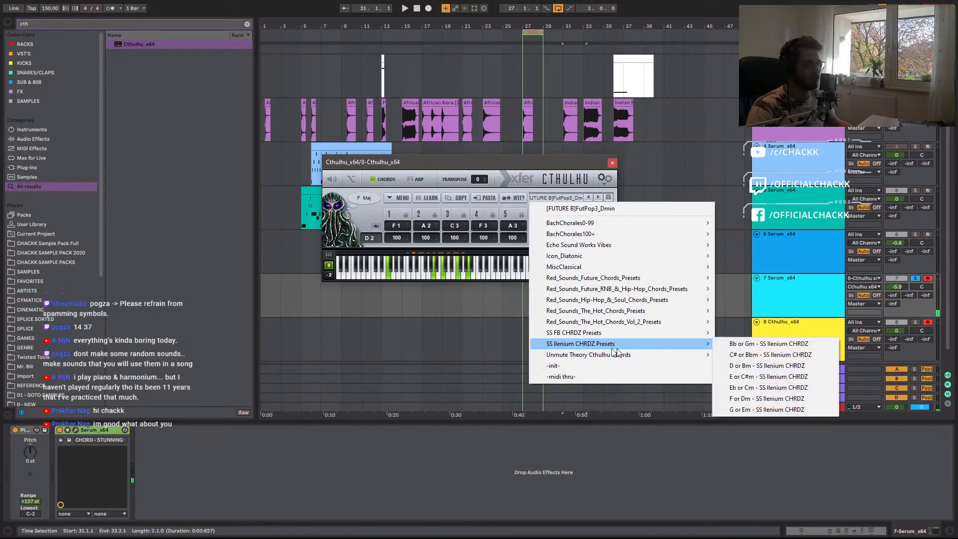
mouse_move(680, 334)
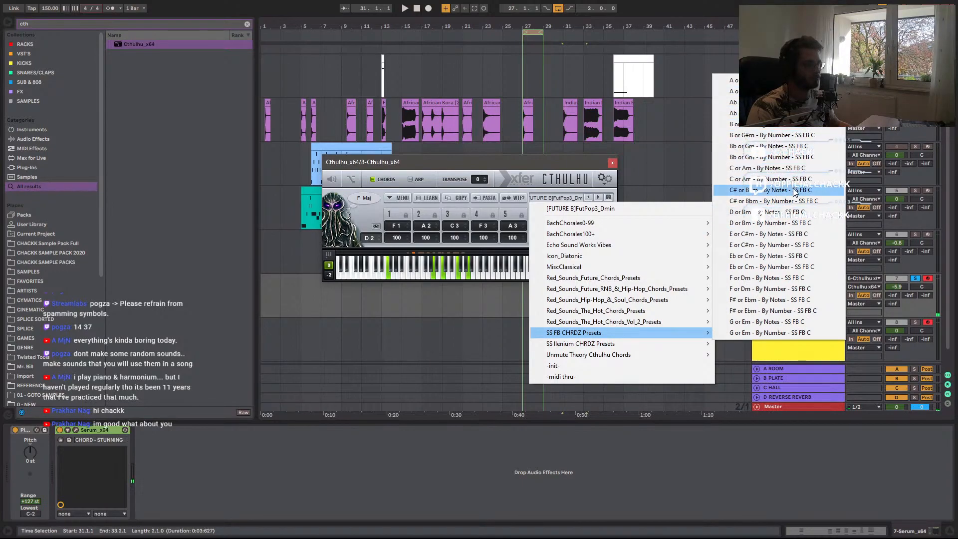
left_click(756, 270)
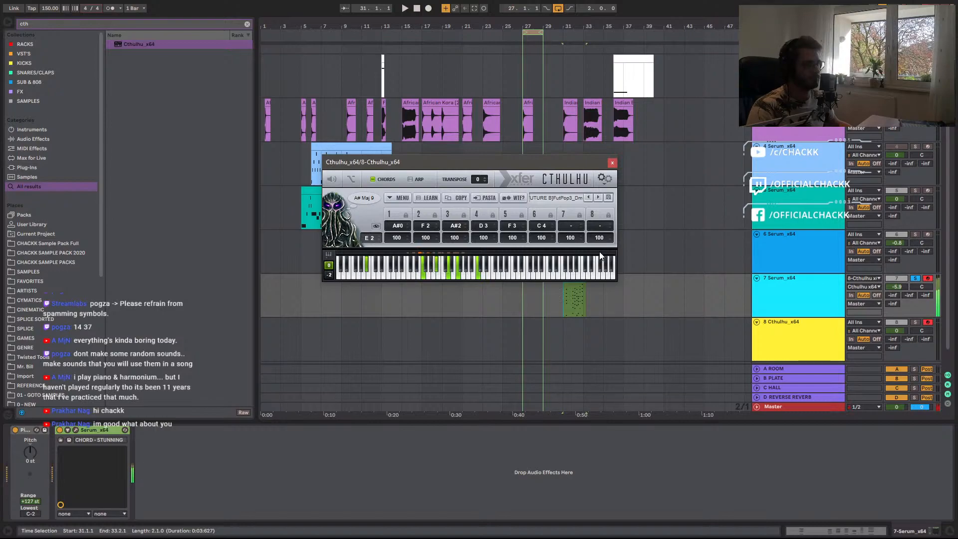
Set track 7's Pitch device to +12 st and close the Cthulhu window.
left_click(83, 433)
left_click_drag(32, 453, 32, 446)
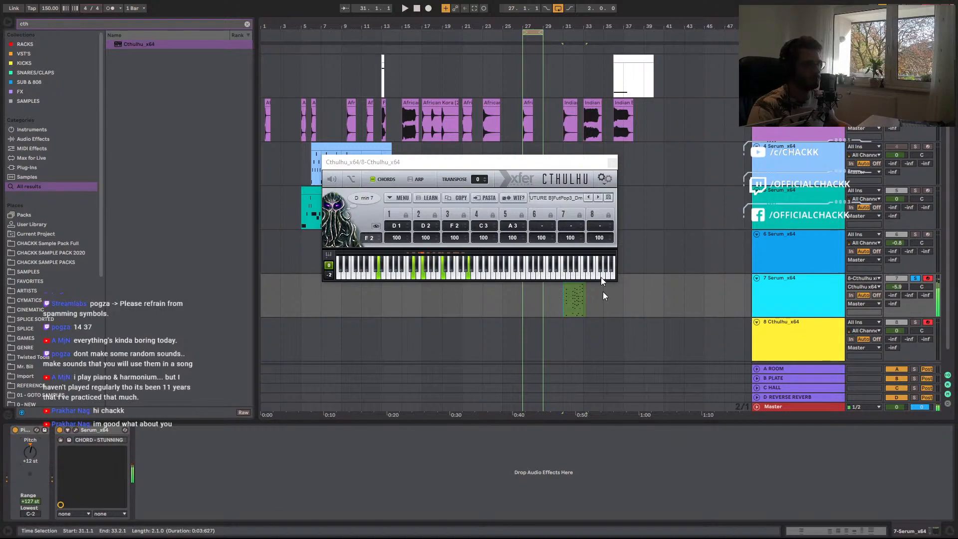
left_click(613, 163)
scroll(491, 295, "up", 3)
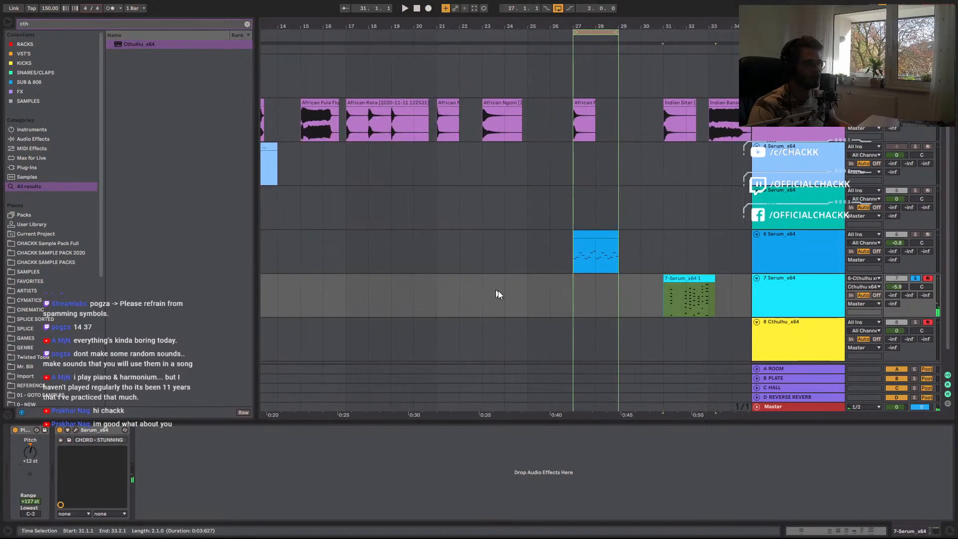
Turn on the arpeggiator in track 8's Cthulhu and load the first preset from Red_Sounds_Future_Chords_Arp_Presets.
left_click(808, 332)
scroll(788, 314, "down", 1)
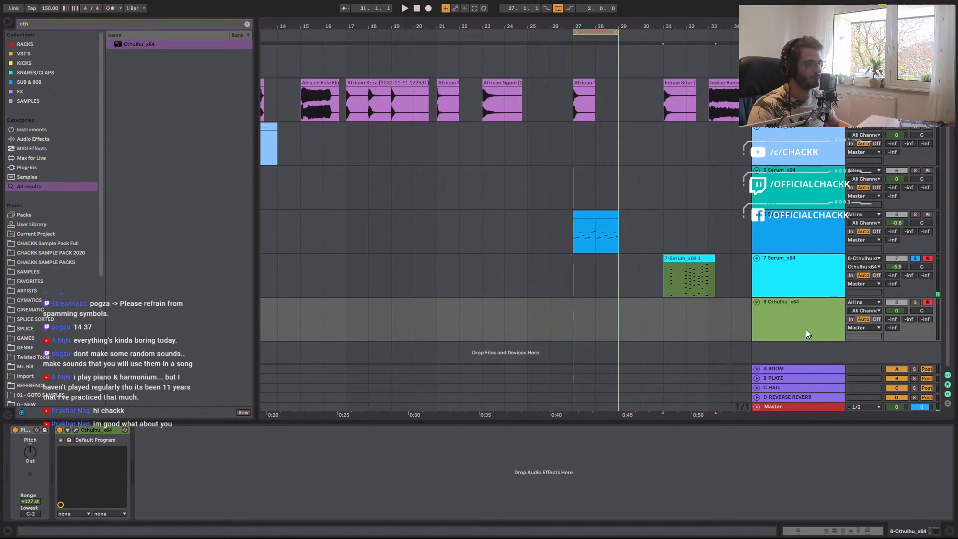
left_click(77, 432)
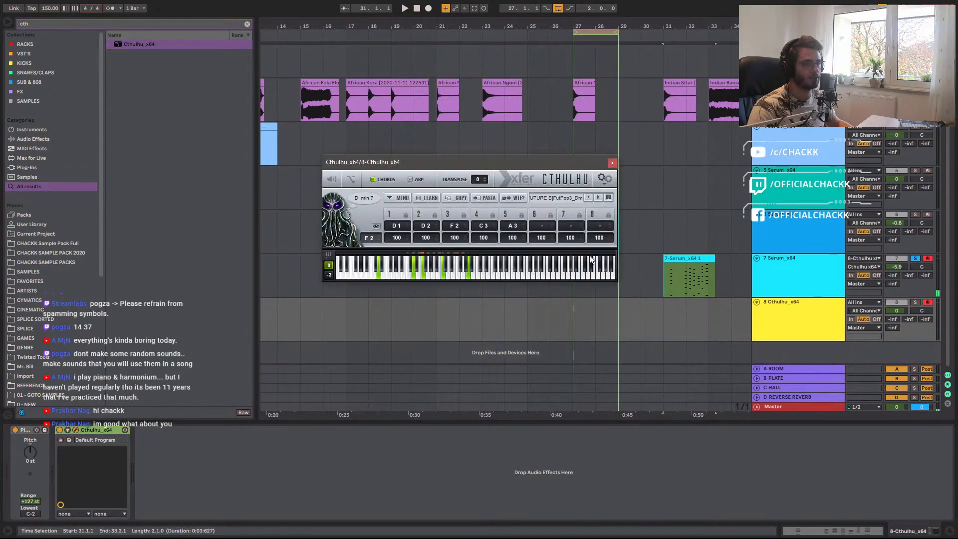
left_click(409, 180)
left_click(555, 329)
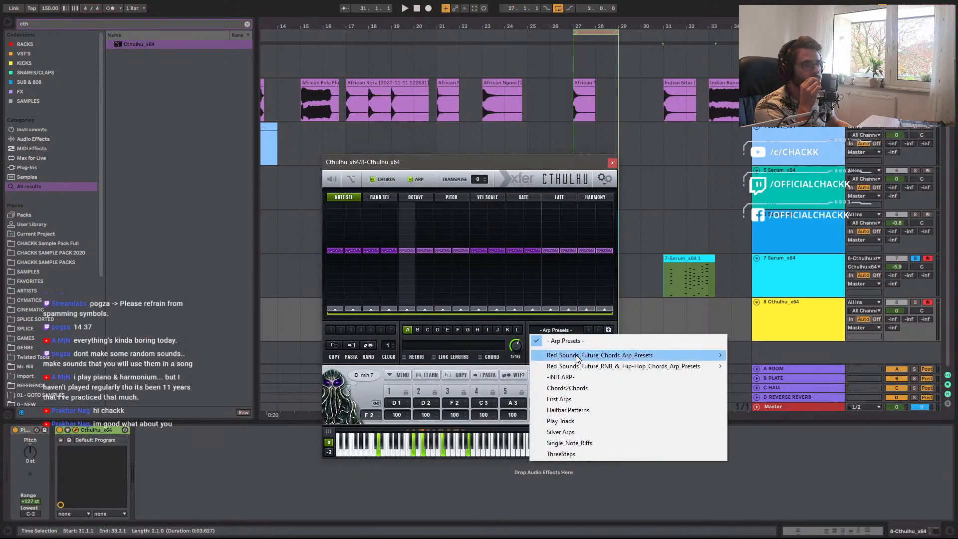
mouse_move(580, 357)
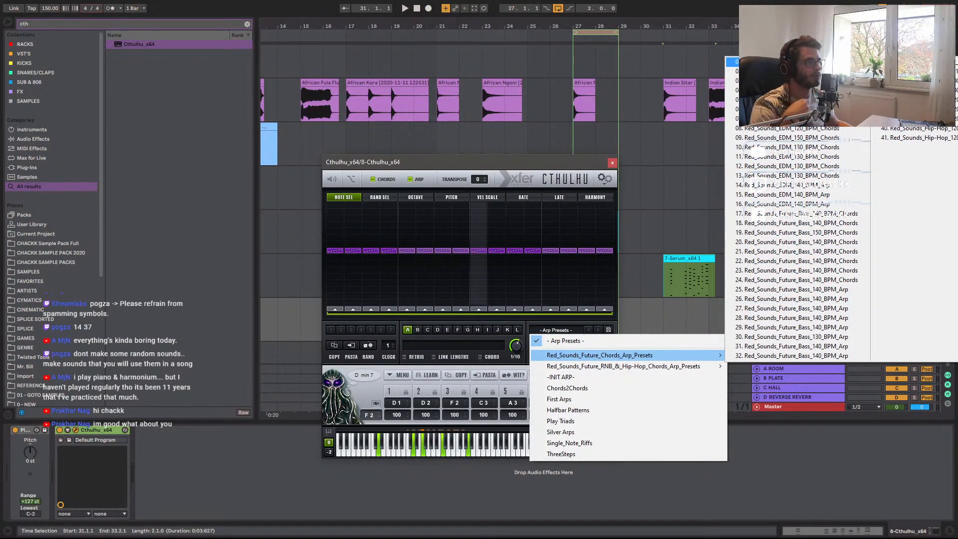
left_click(786, 61)
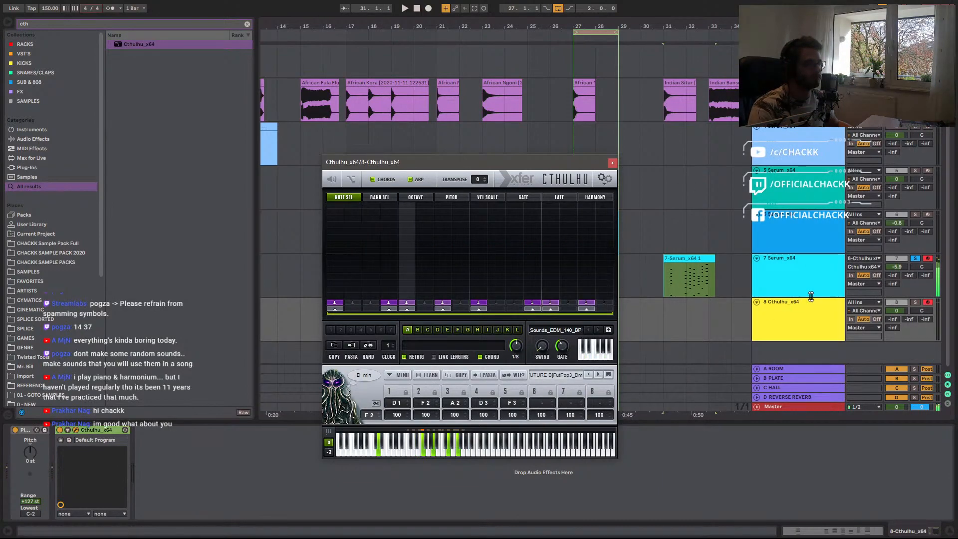
Audition the following arp preset in Cthulhu, and load 26. Red_Sounds_Future_Bass_140_BPM_Arp from the same folder.
left_click(597, 330)
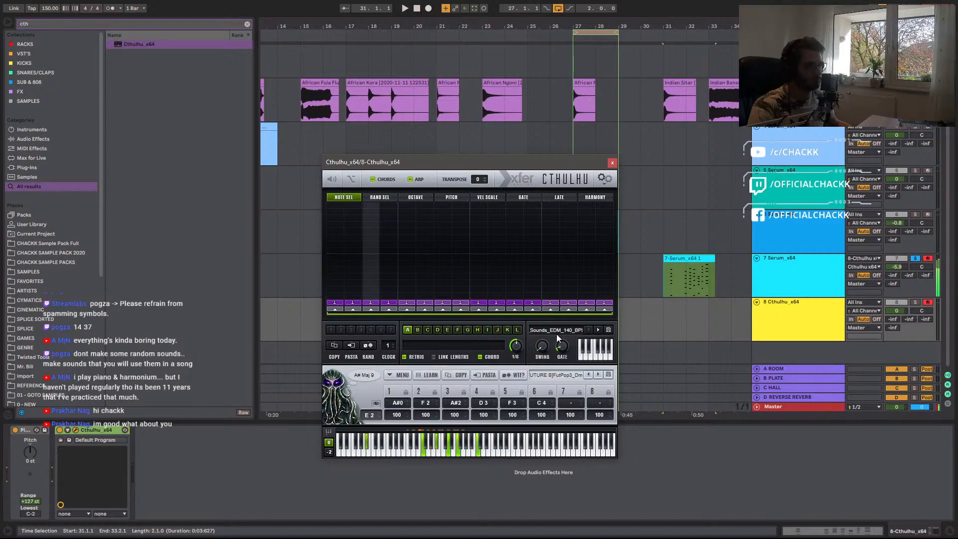
left_click(553, 332)
left_click(561, 331)
left_click(561, 331)
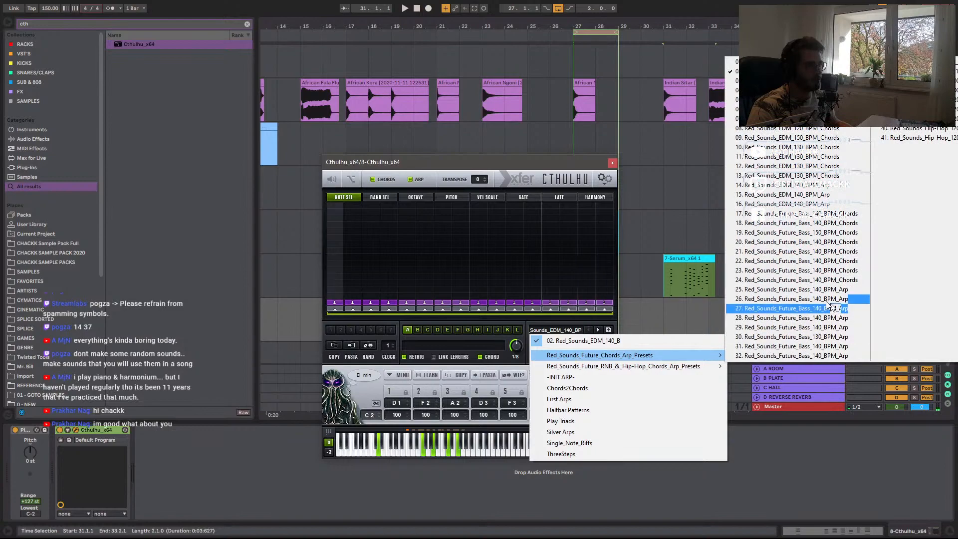
left_click(806, 299)
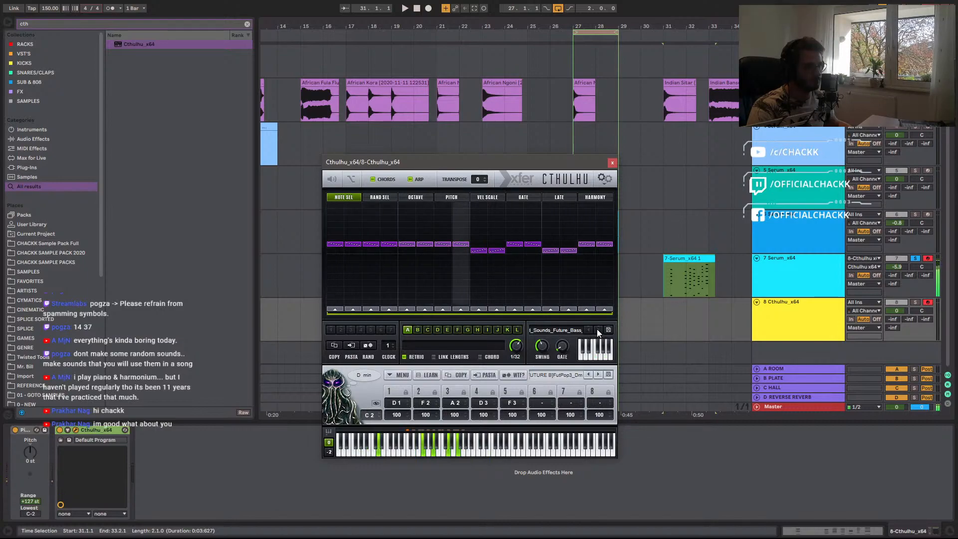
Audition the next Red_Sounds_Future_Bass arp presets one after another in track 8's Cthulhu.
left_click(598, 330)
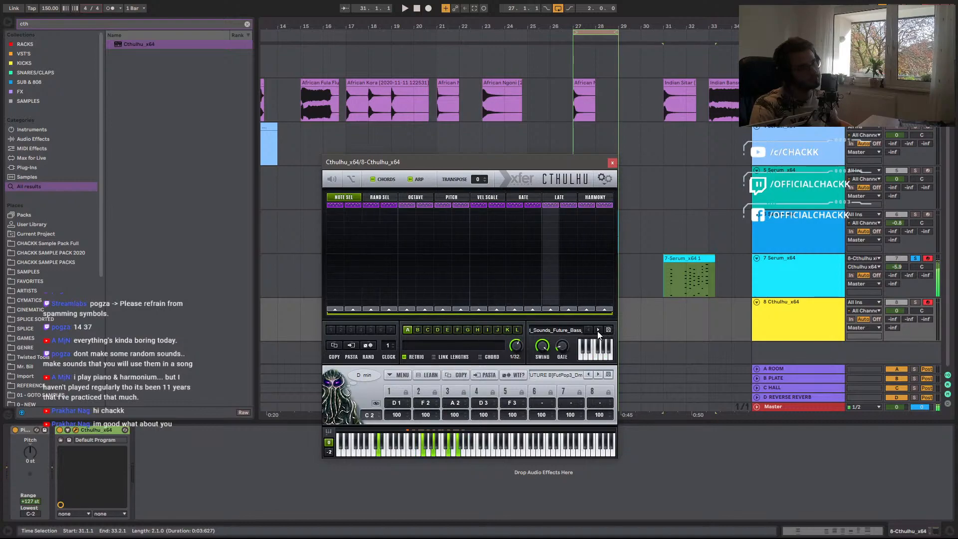
left_click(598, 331)
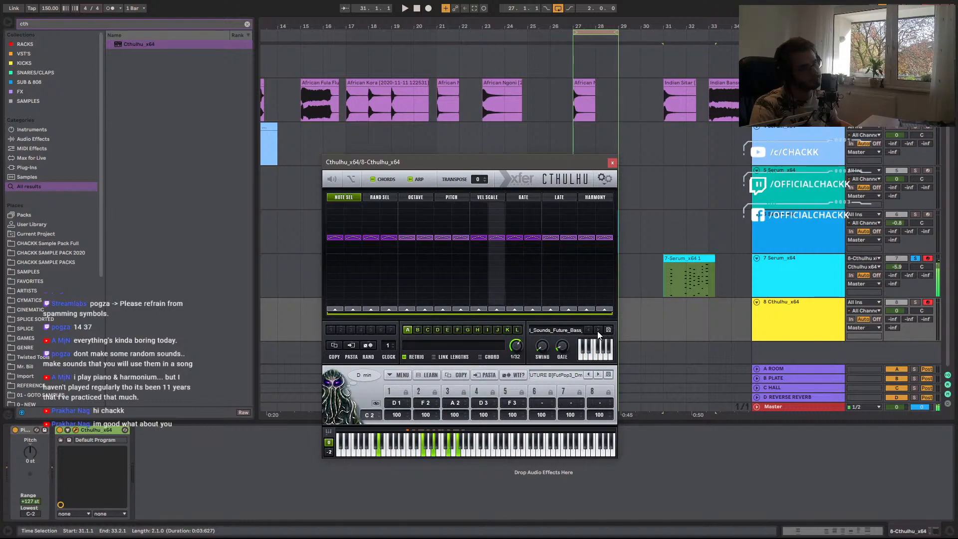
left_click(599, 331)
left_click(598, 331)
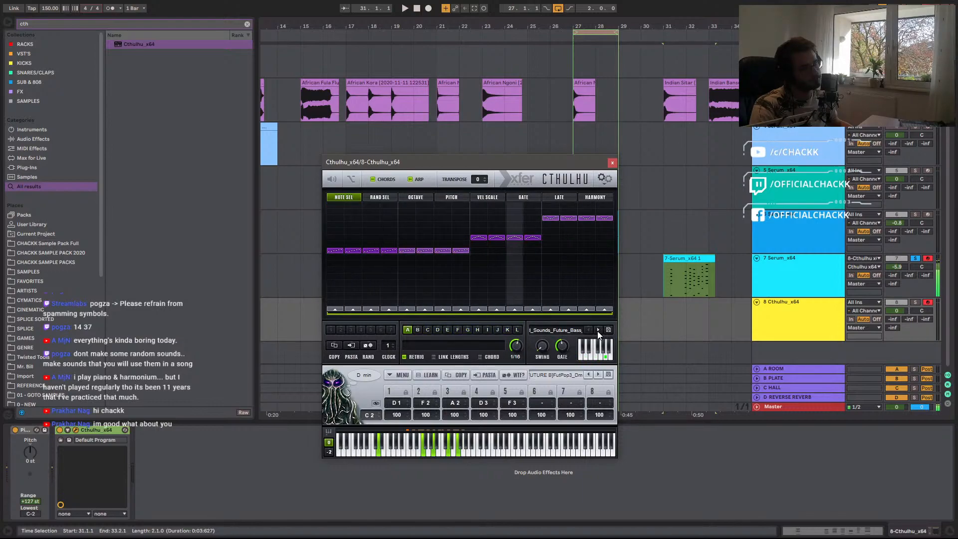
left_click(598, 330)
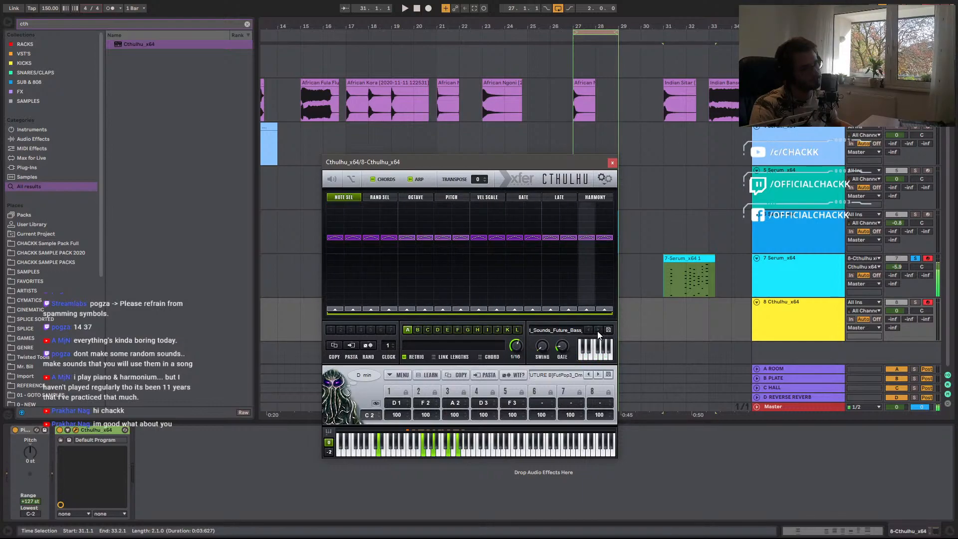
left_click(598, 331)
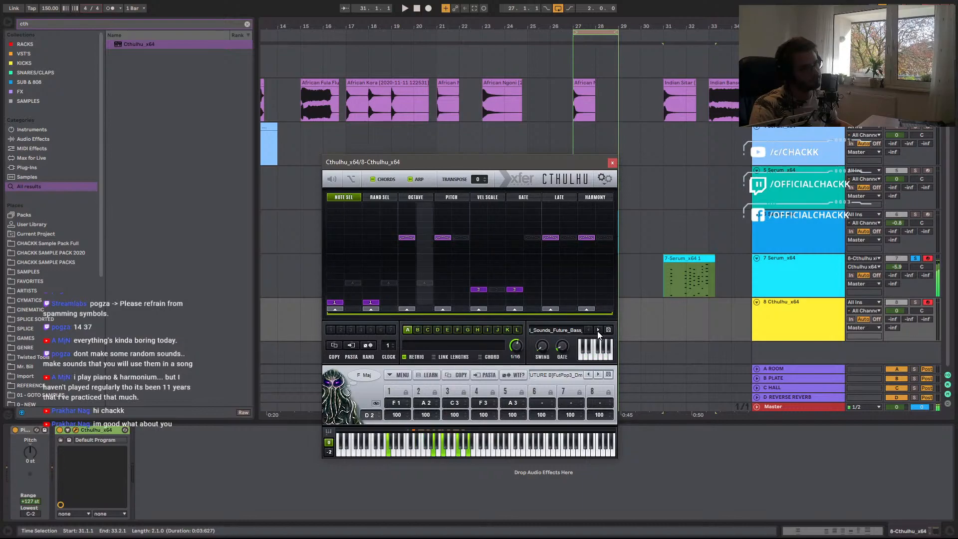
Audition the following Chillwave and Hip-Hop arp presets, load the Hip-Hop_120 preset and close the Cthulhu window.
left_click(598, 330)
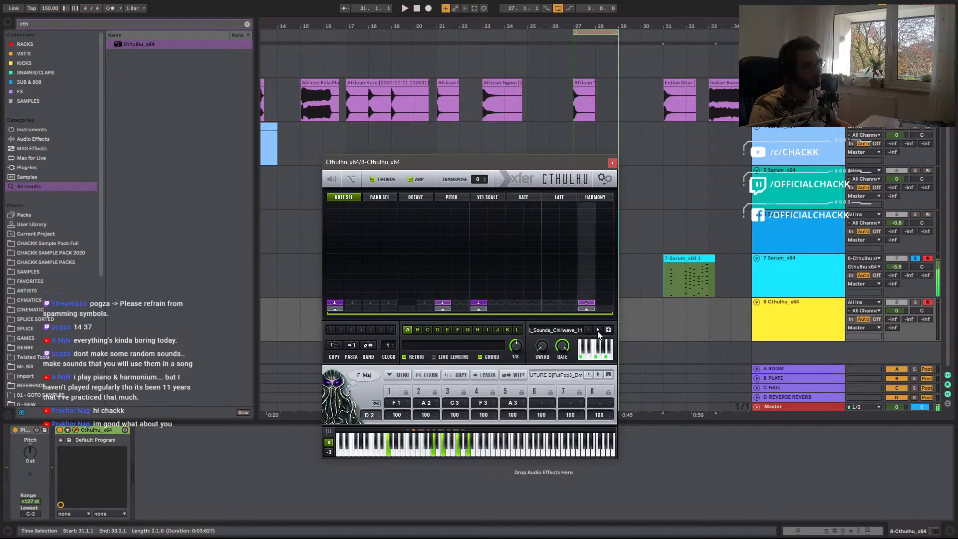
left_click(598, 330)
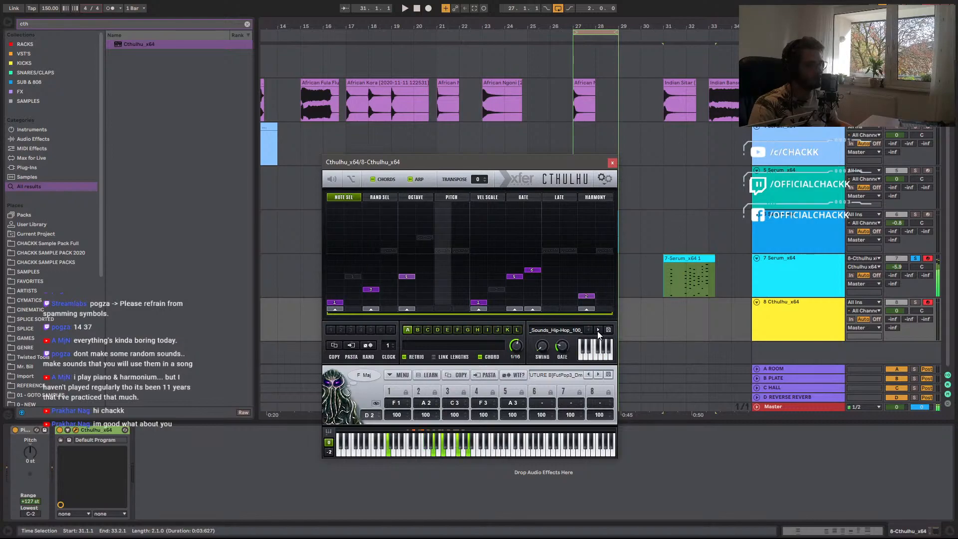
left_click(598, 330)
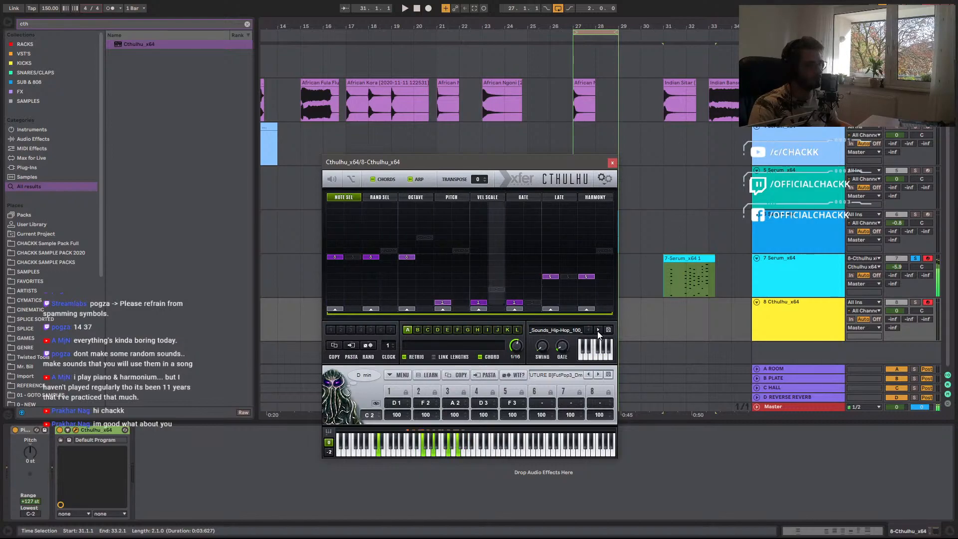
left_click(599, 330)
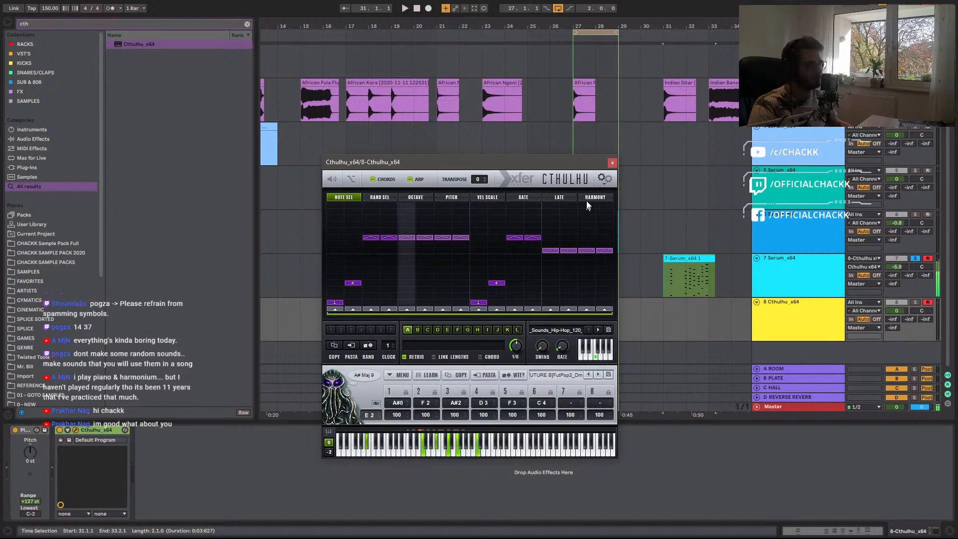
left_click(612, 162)
Select tracks 4 through 8 together, from the Cthulhu track up to the track 4 Serum.
left_click(792, 286)
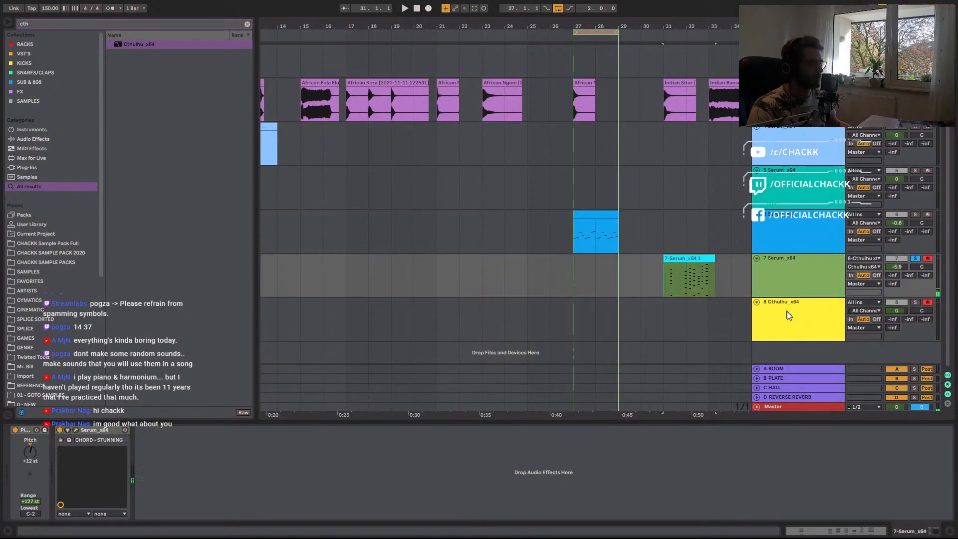
left_click(793, 320)
left_click(780, 286)
left_click(793, 234)
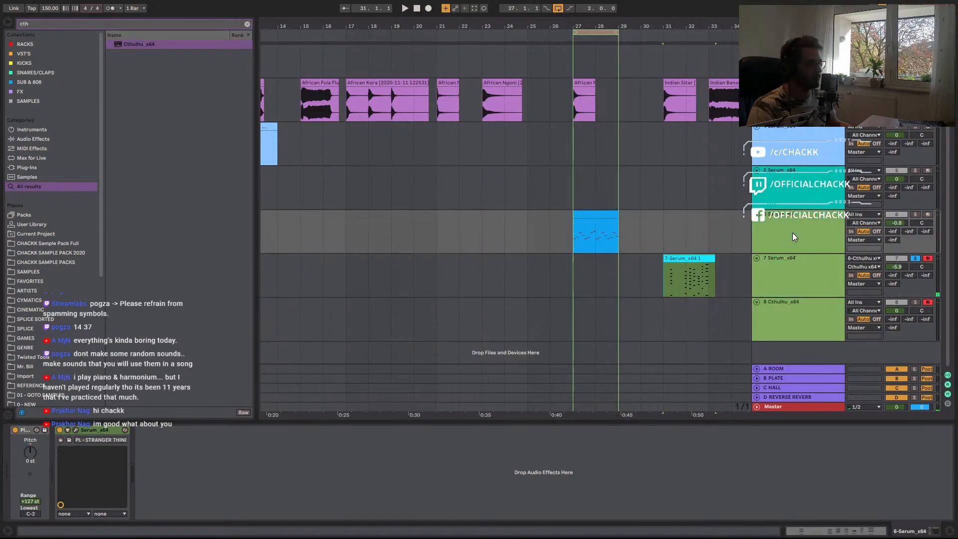
left_click(781, 188)
left_click(777, 150)
left_click(361, 8)
left_click(11, 1)
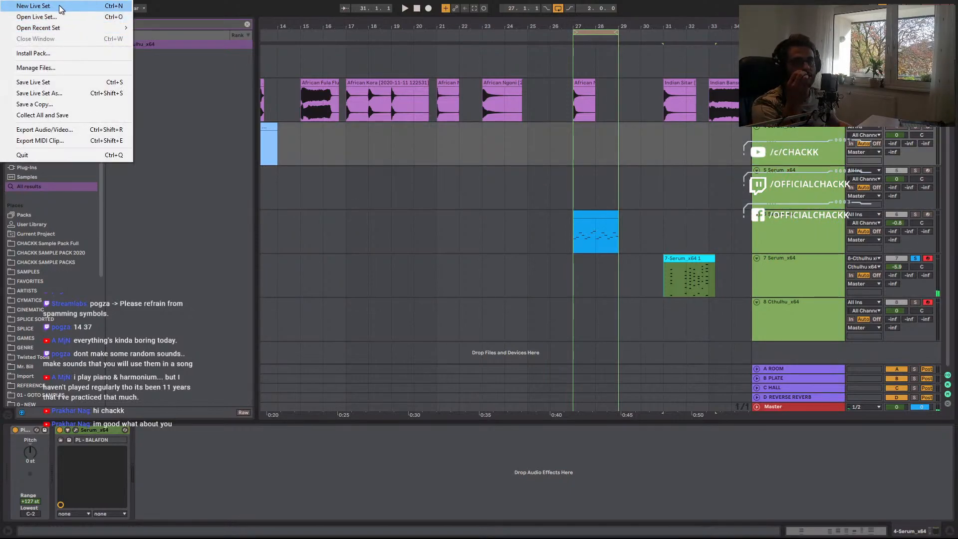
left_click(88, 5)
left_click(7, 1)
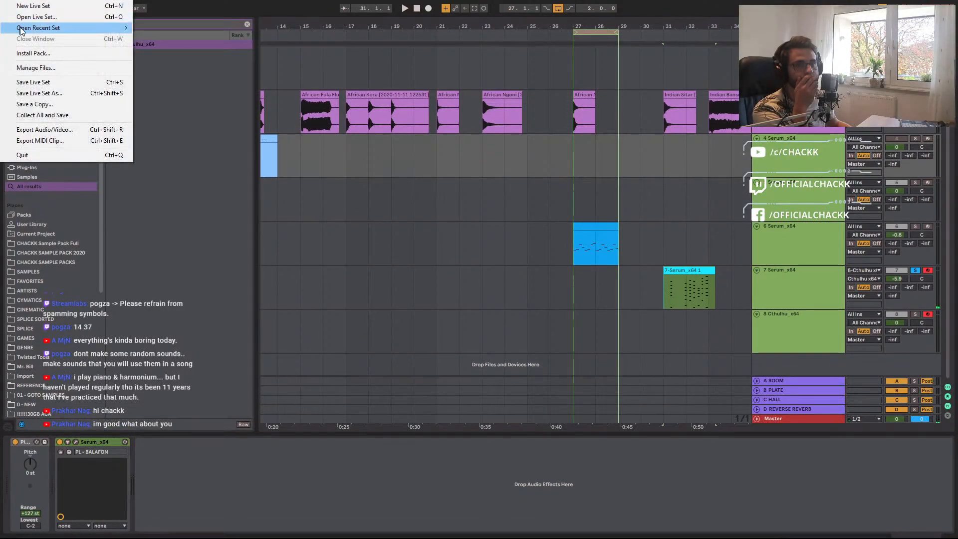
left_click(82, 5)
Search the browser for "blank vst".
key("ctrl+f")
type("blank")
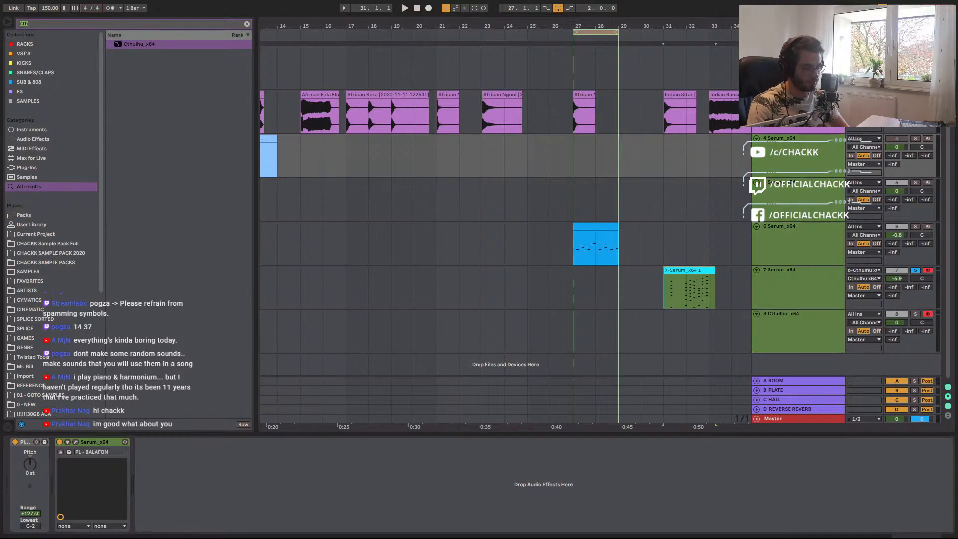
type(" vst")
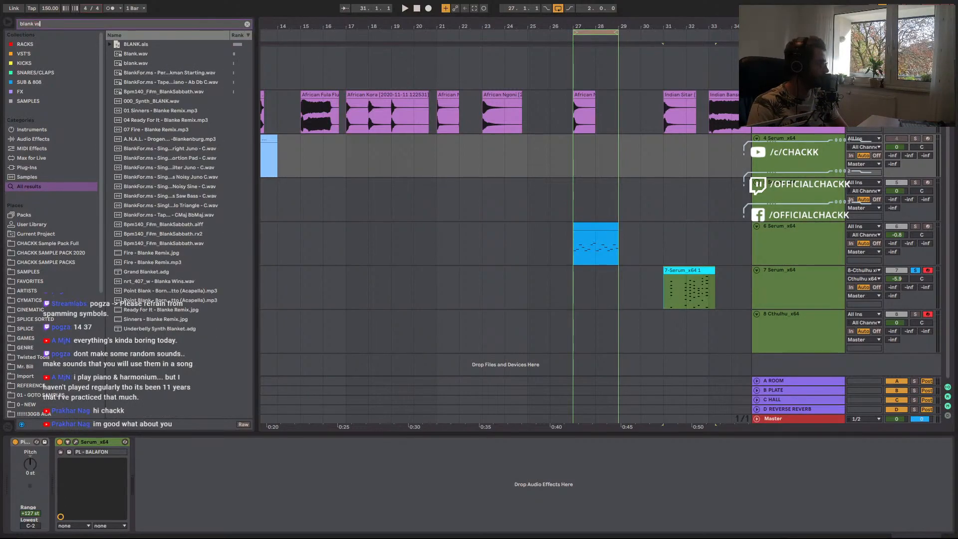
key("BackSpace")
key("BackSpace")
key("BackSpace")
key("BackSpace")
key("BackSpace")
key("BackSpace")
key("BackSpace")
type("ank vst")
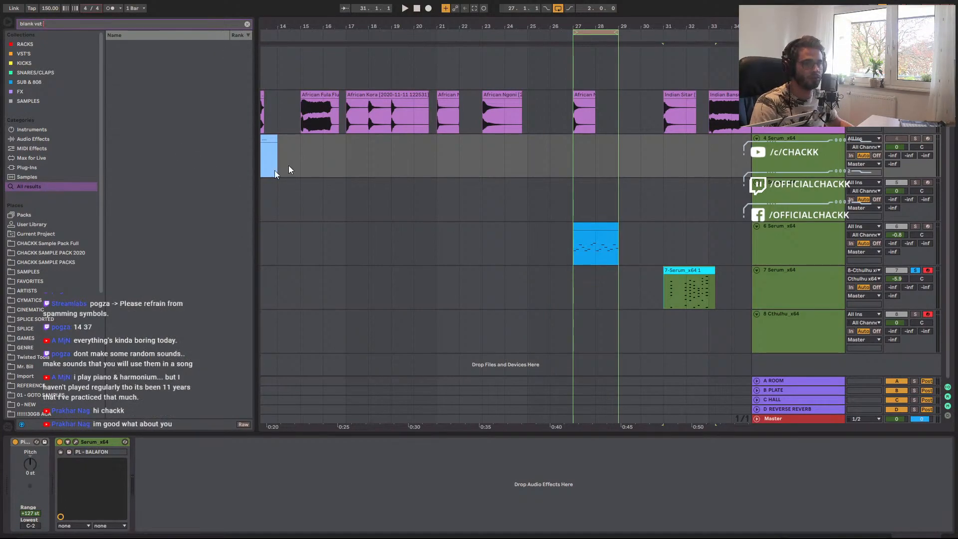
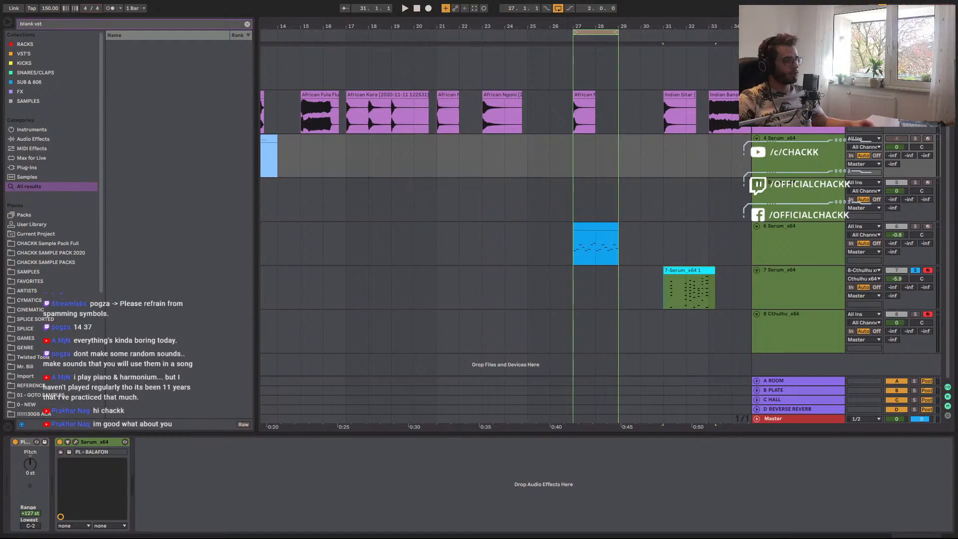
Examine the notes of track 7's MIDI clip and its CHORD - STUNNING preset in Serum, and close the Serum window.
double_click(686, 269)
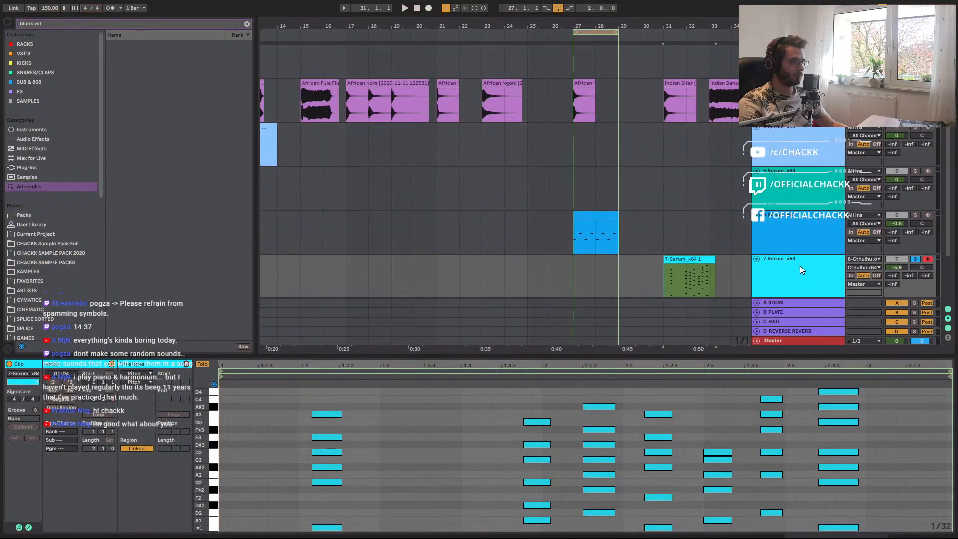
left_click(608, 310)
left_click(76, 441)
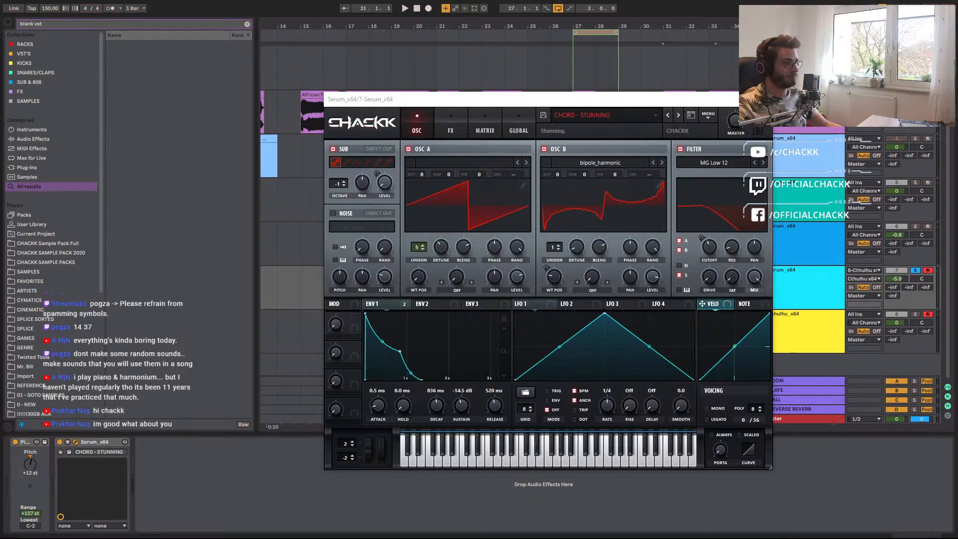
left_click(738, 100)
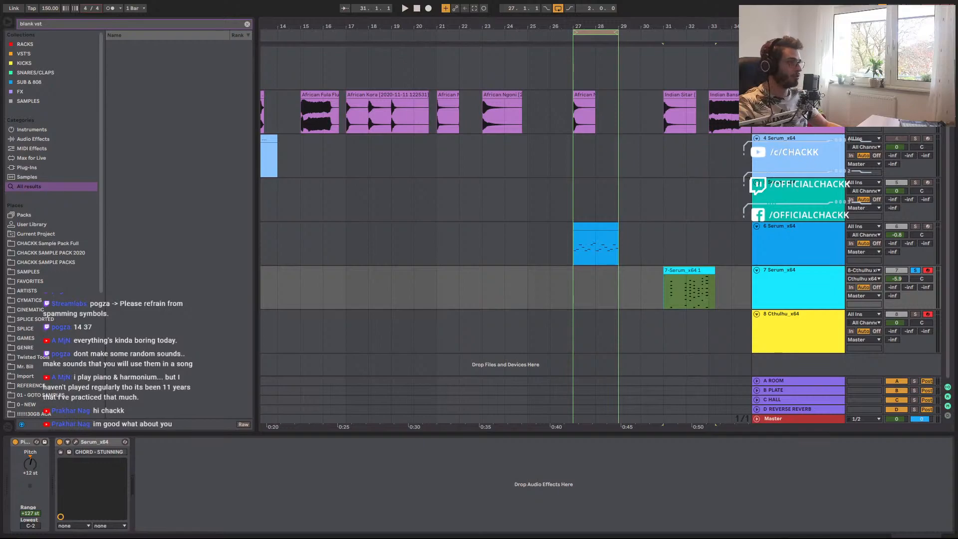